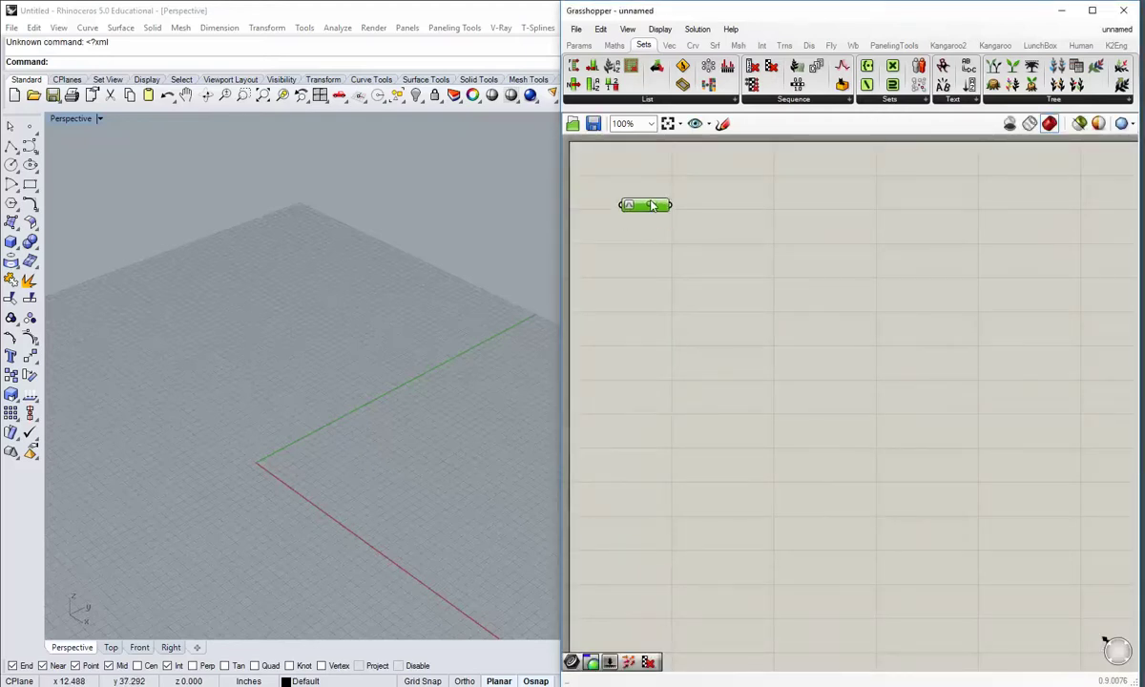
- Turn on the preview of the Crv curve parameter
left_click(646, 236)
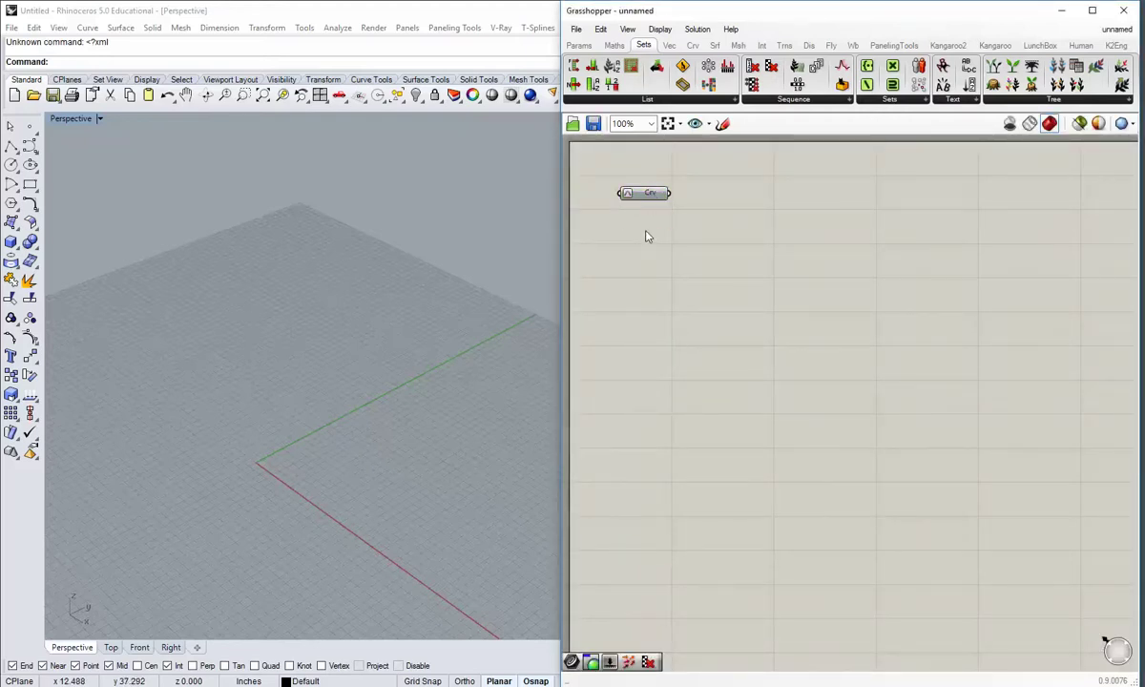
right_click_drag(386, 386, 509, 232)
right_click_drag(403, 282, 483, 281)
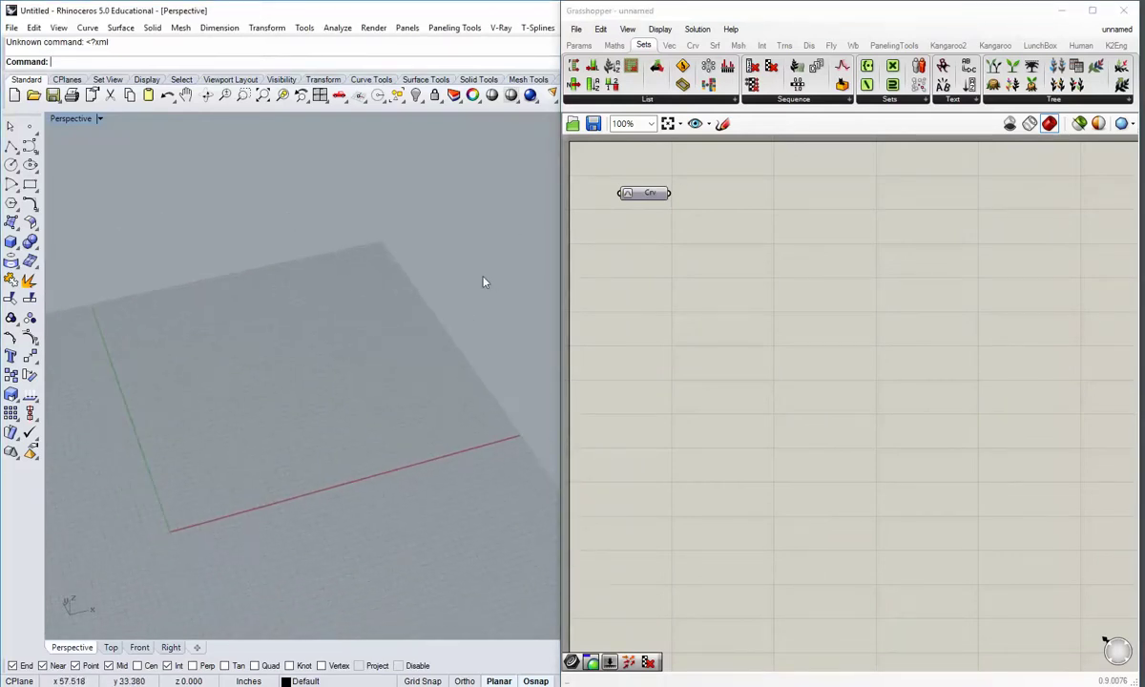
right_click(644, 193)
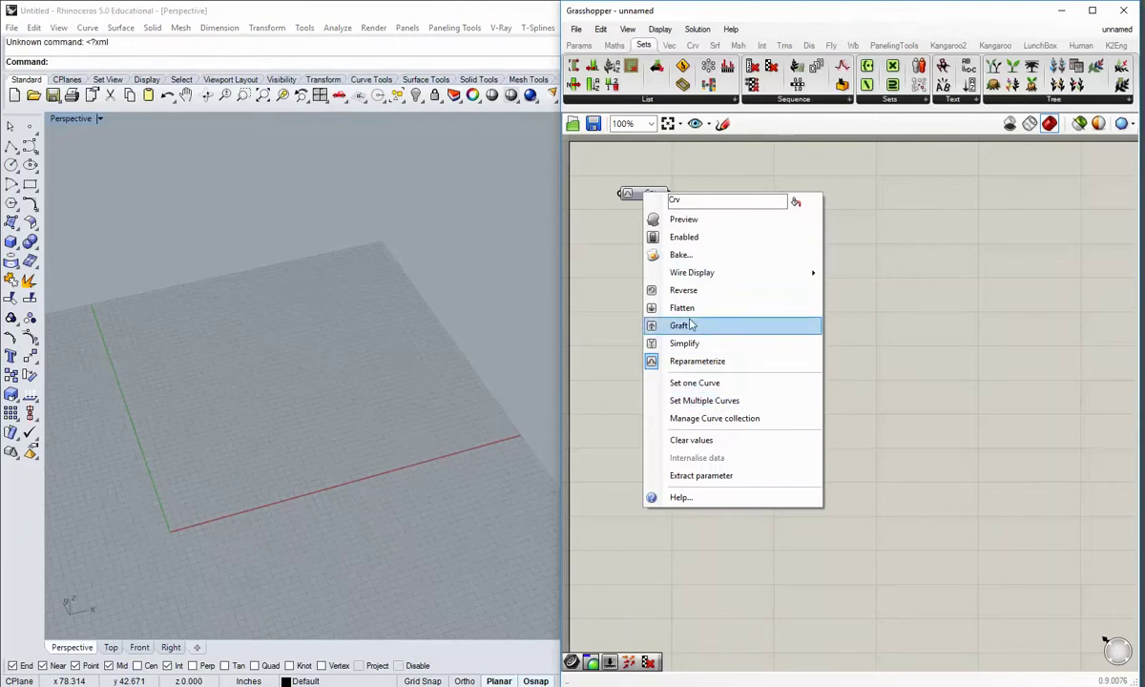
left_click(685, 220)
- Examine the two referenced curves in the Perspective and Top viewports, and hide the Crv parameter's preview
right_click_drag(315, 370, 447, 544)
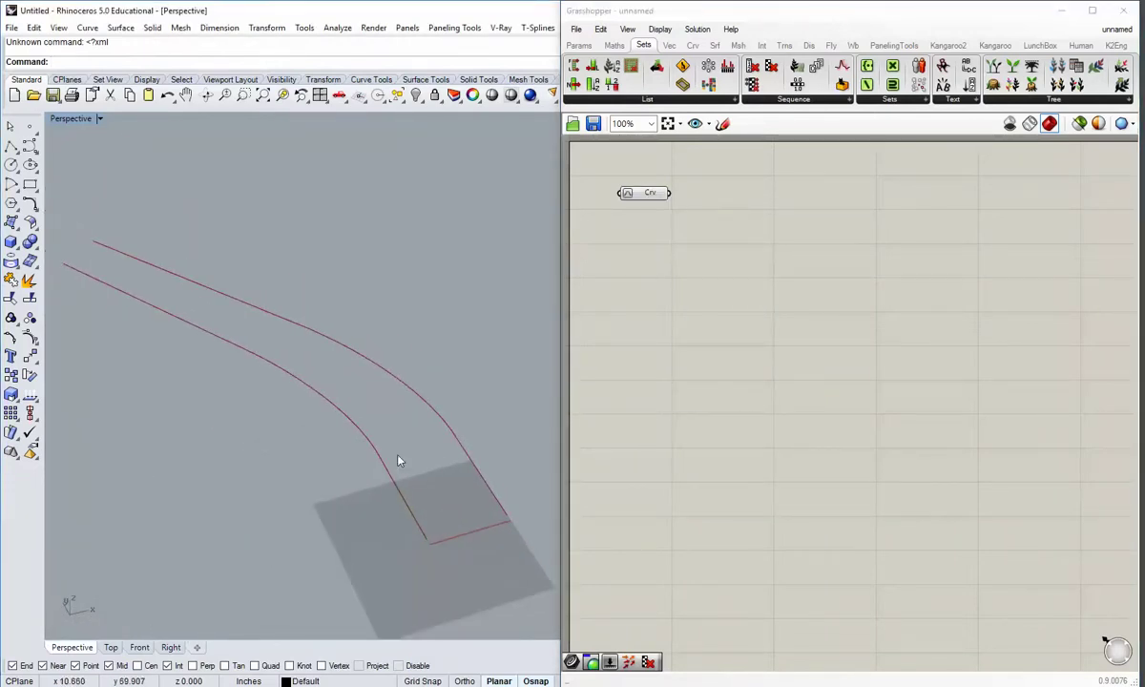
scroll(422, 499, "up", 4)
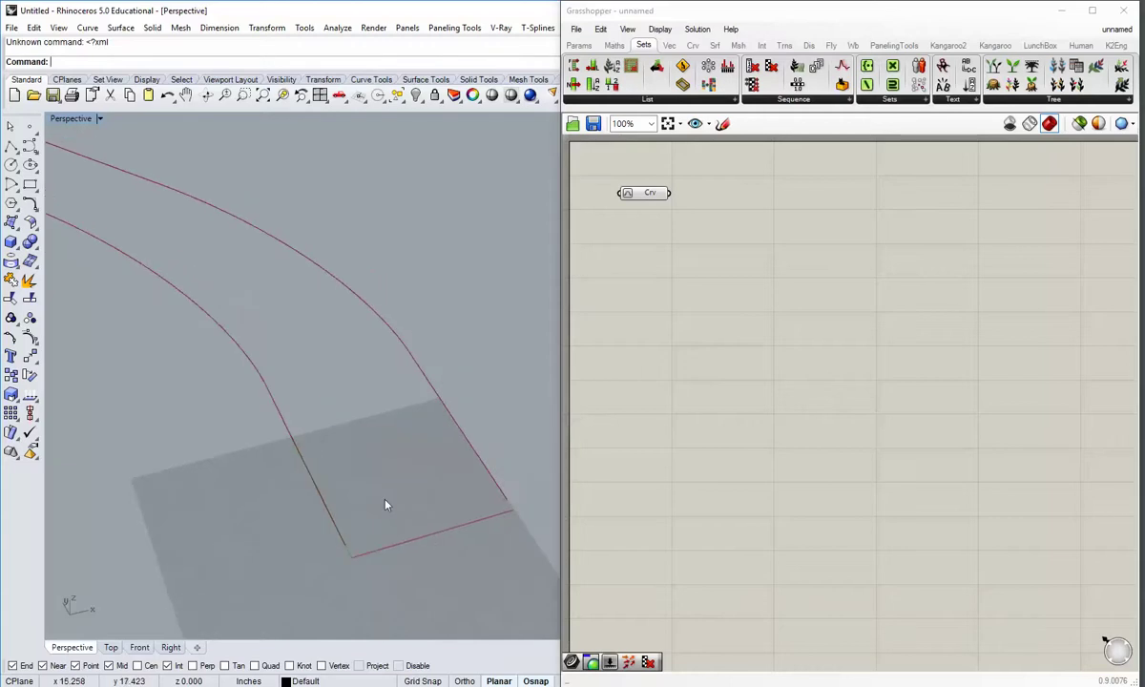
right_click_drag(476, 500, 404, 535)
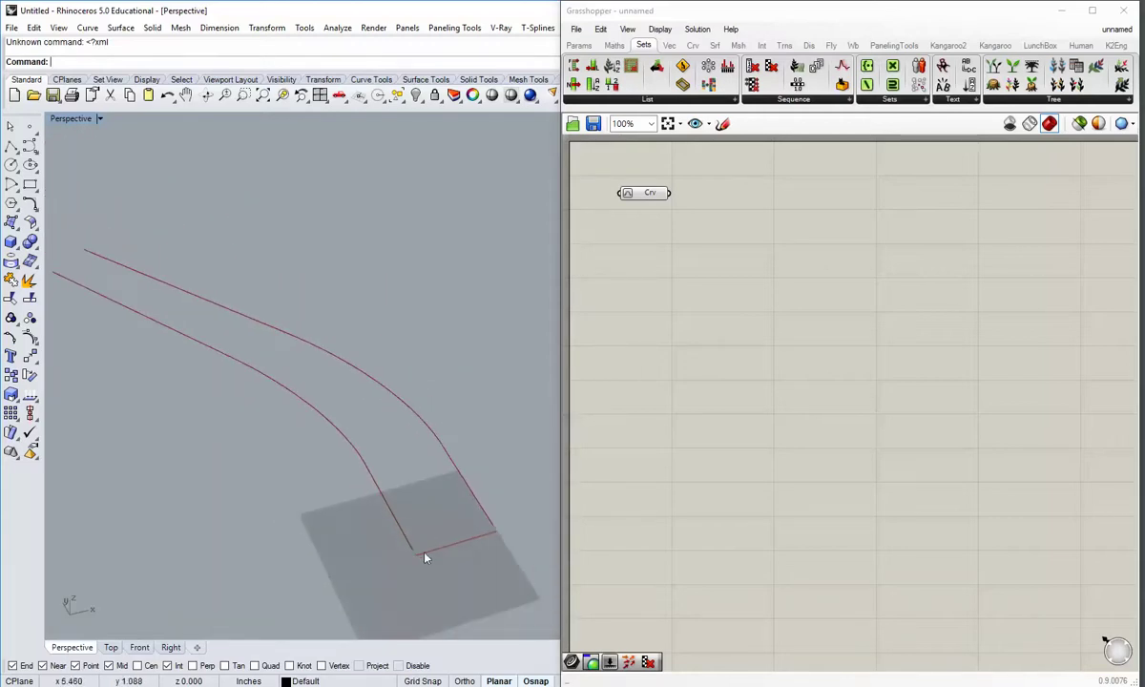
double_click(86, 119)
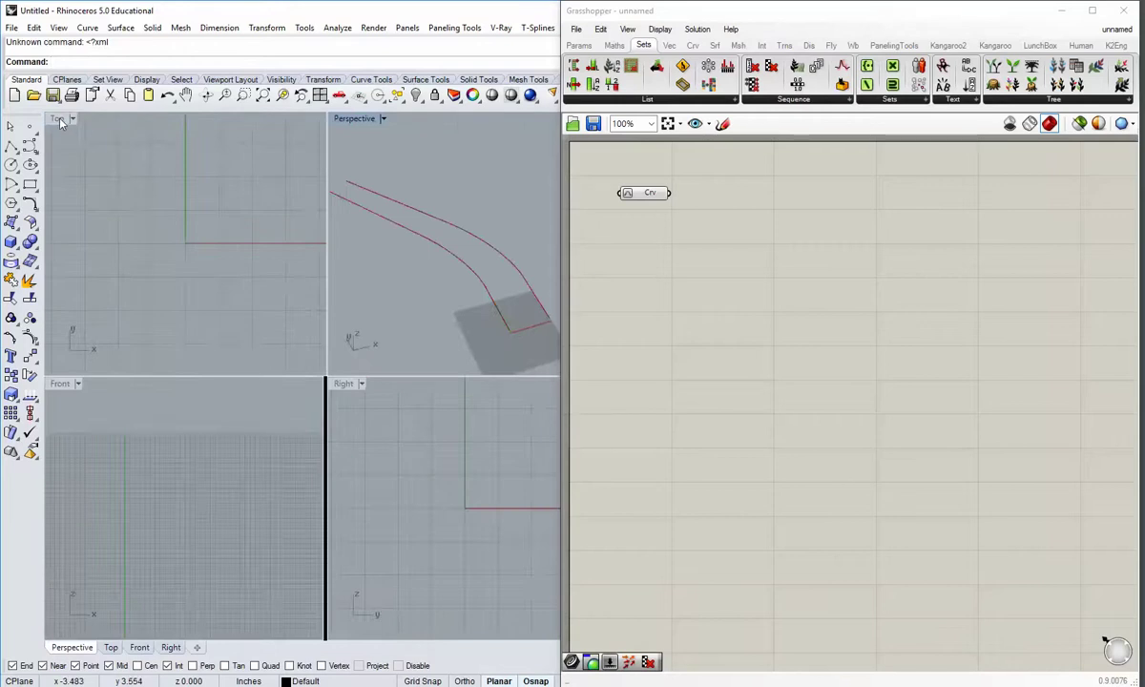
double_click(53, 117)
scroll(221, 323, "down", 15)
right_click_drag(233, 311, 292, 546)
scroll(245, 499, "down", 2)
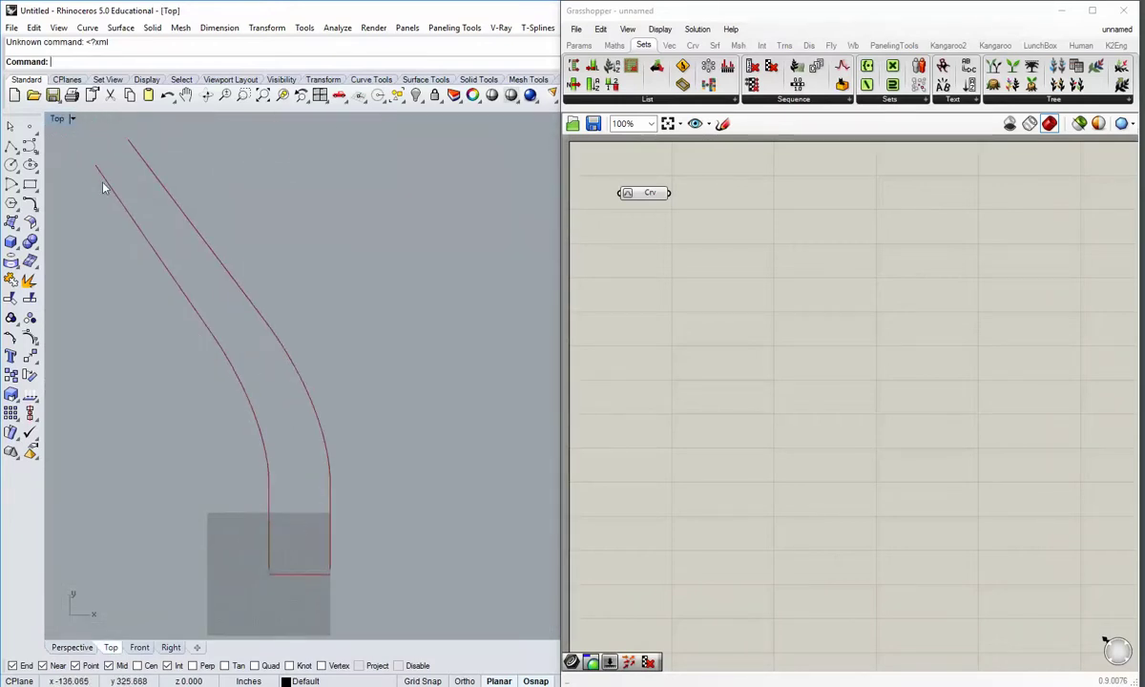
scroll(320, 452, "up", 5)
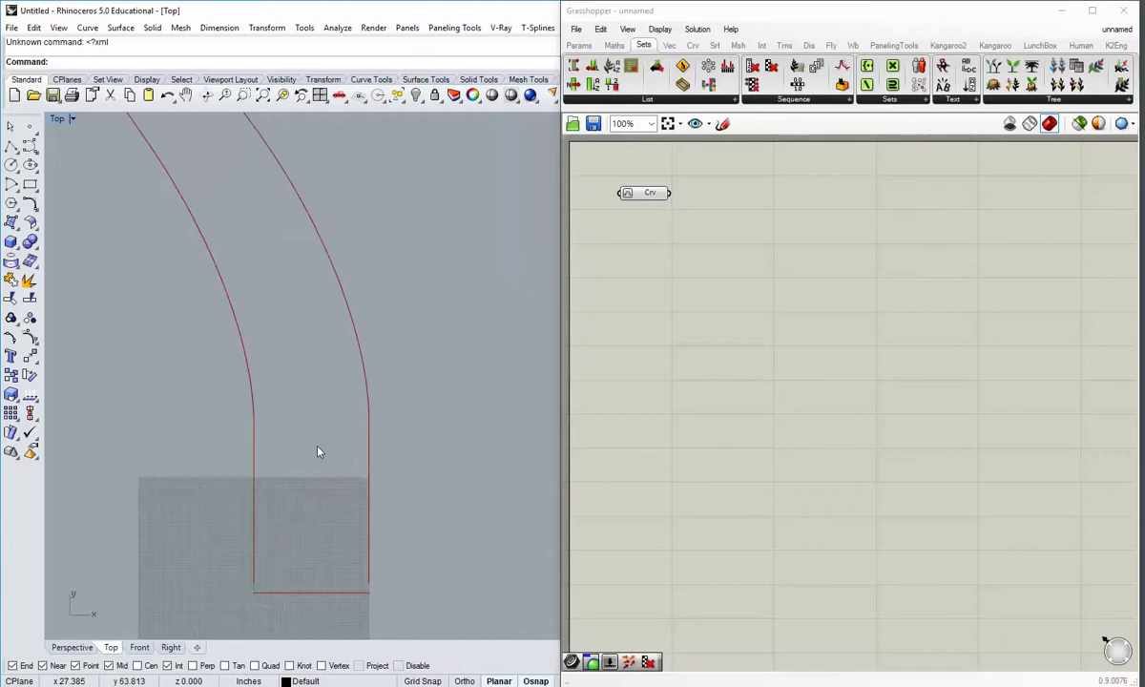
double_click(56, 118)
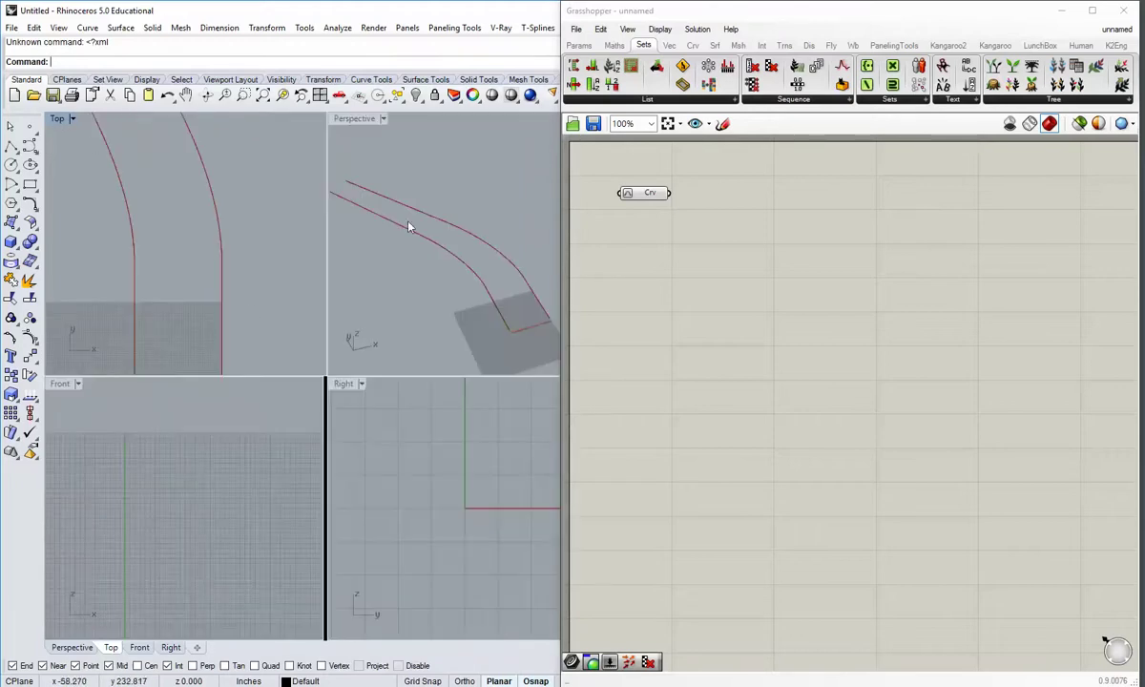
double_click(363, 123)
right_click_drag(401, 581, 346, 545, "shift")
scroll(350, 570, "up", 8)
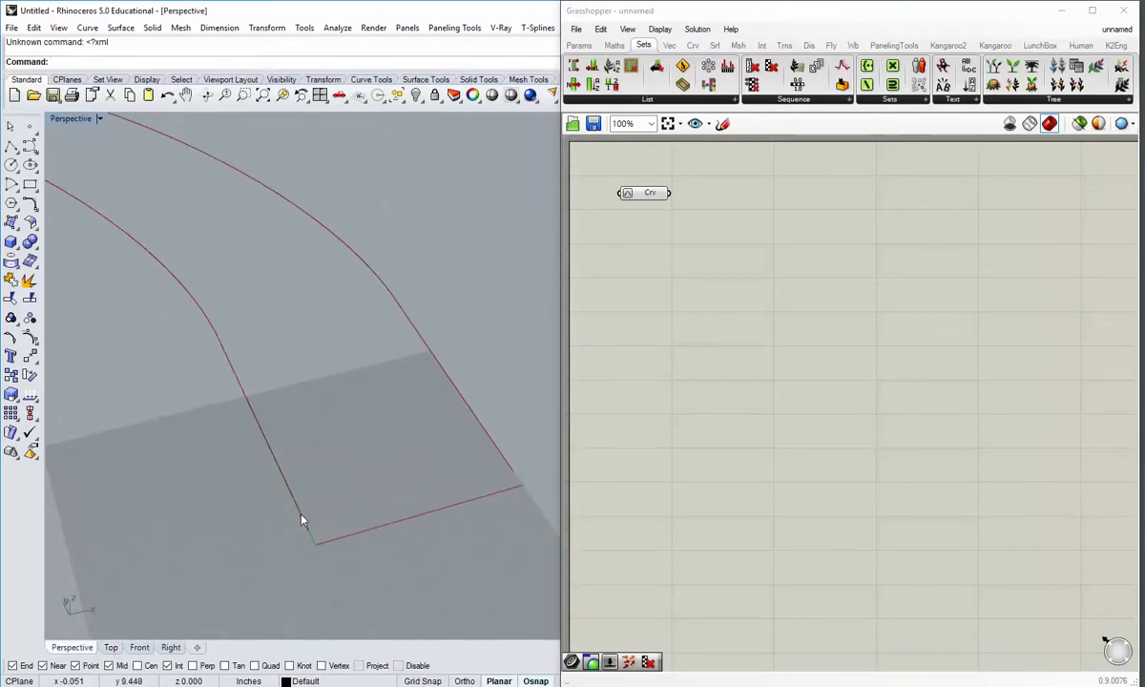
right_click_drag(414, 435, 324, 501)
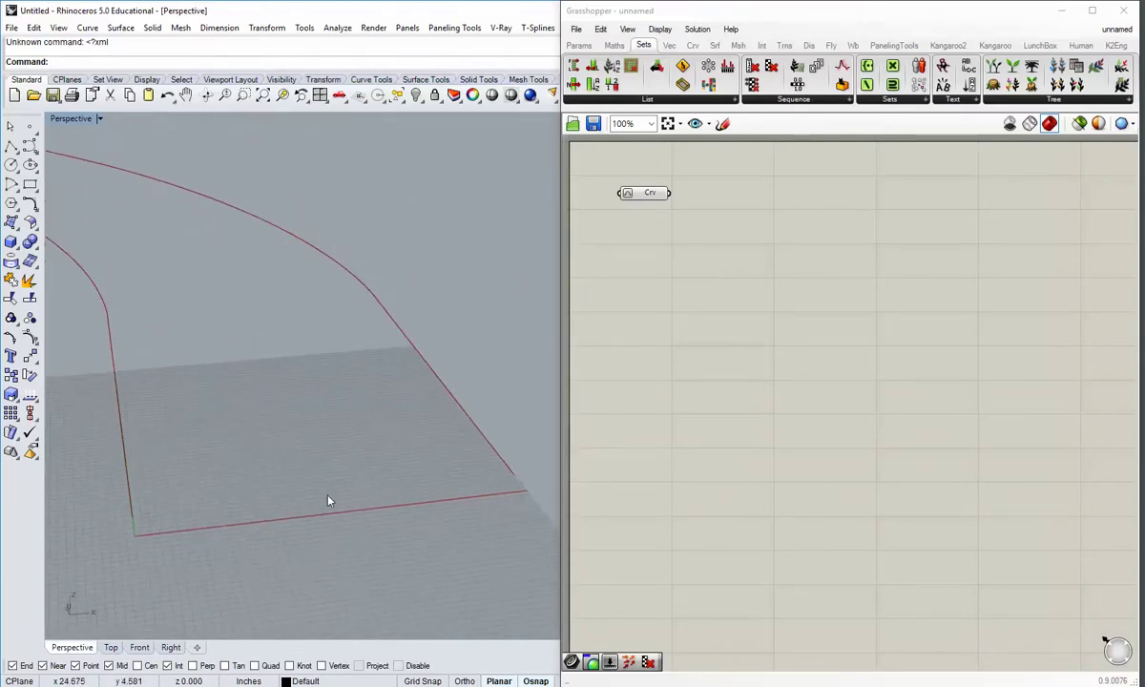
right_click(649, 193)
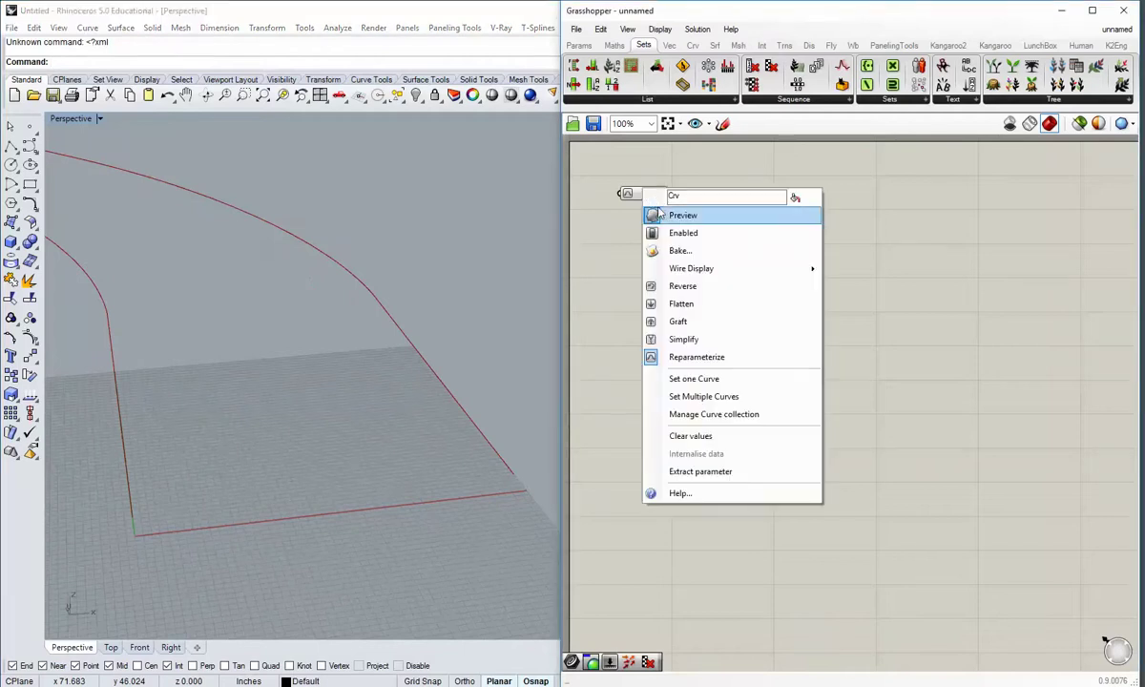
left_click(657, 215)
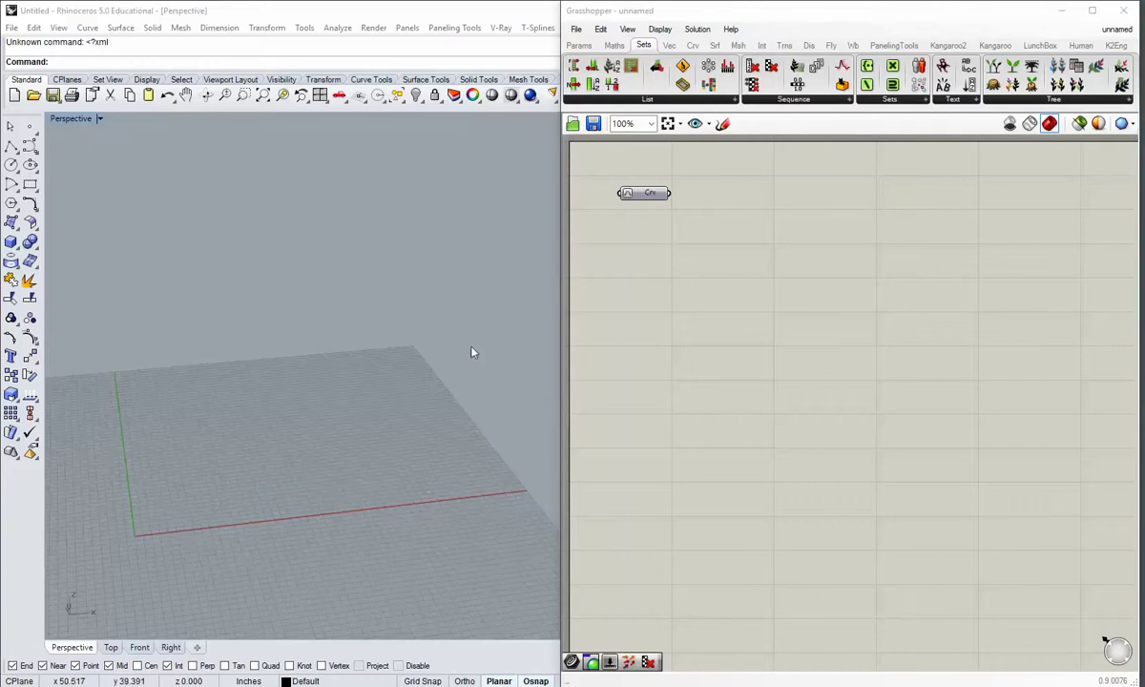
- Add a List Item component and connect the Crv output to its L input
right_click_drag(675, 254, 731, 283)
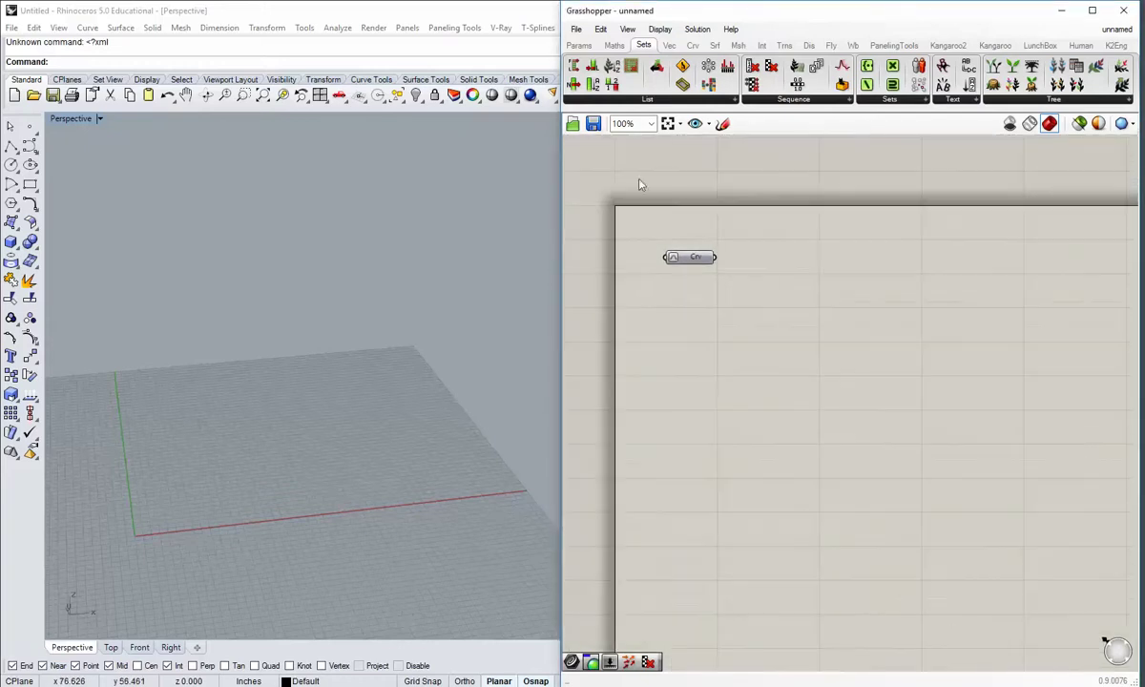
left_click(574, 66)
left_click(762, 267)
left_click_drag(718, 260, 769, 268)
left_click(741, 346)
right_click_drag(729, 354, 721, 365)
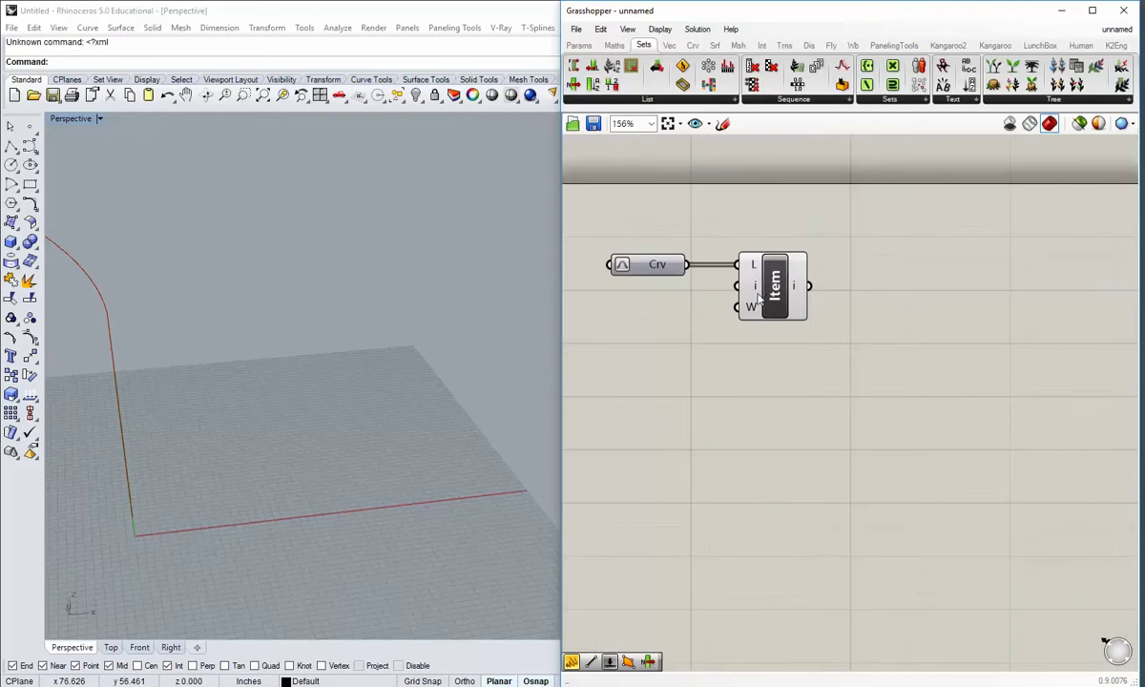
- Add a +1 output to the List Item component so each curve has its own output
scroll(778, 327, "up", 5)
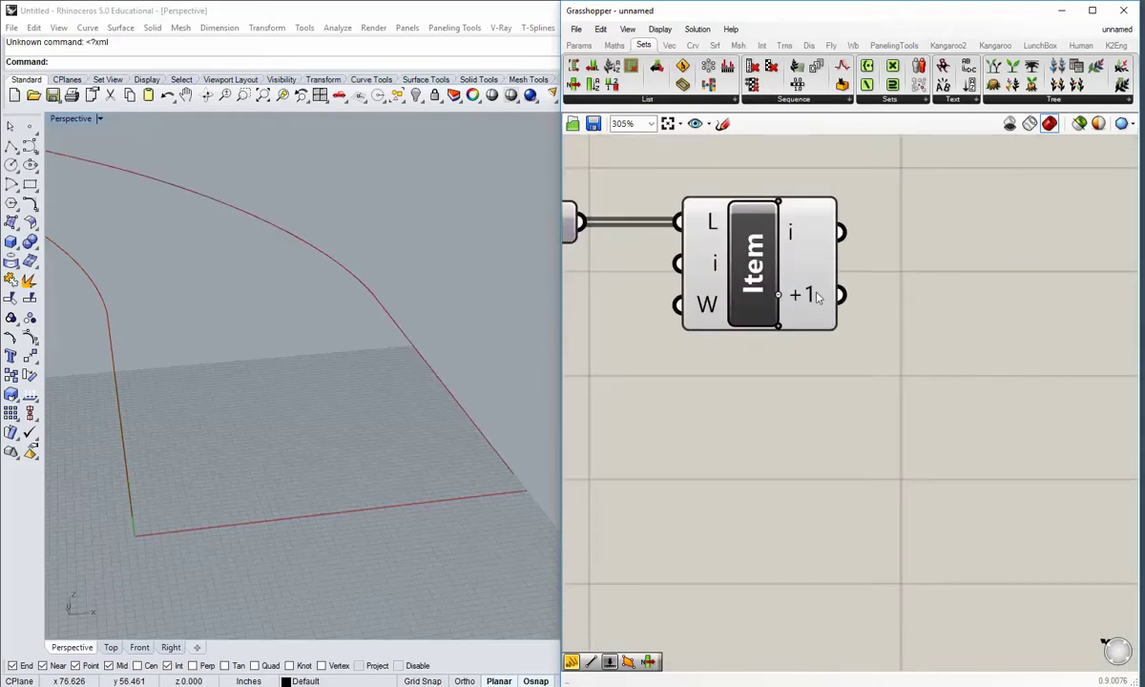
scroll(778, 327, "down", 3)
left_click(780, 320)
left_click(705, 368)
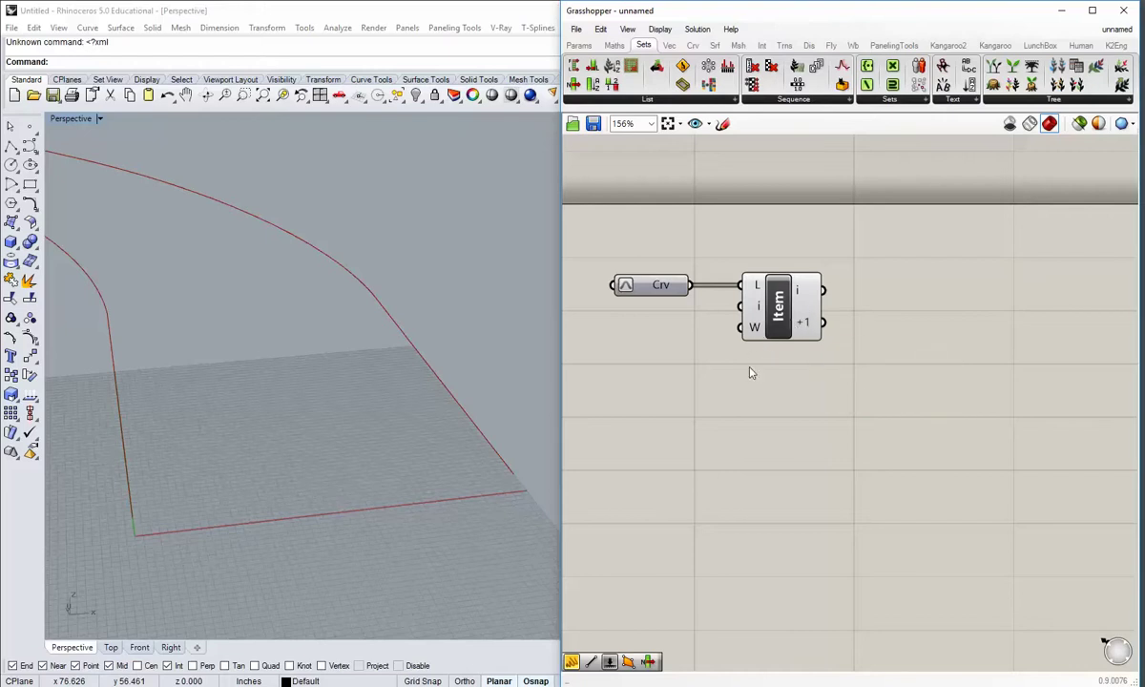
right_click_drag(832, 384, 790, 414)
right_click_drag(248, 493, 344, 541, "shift")
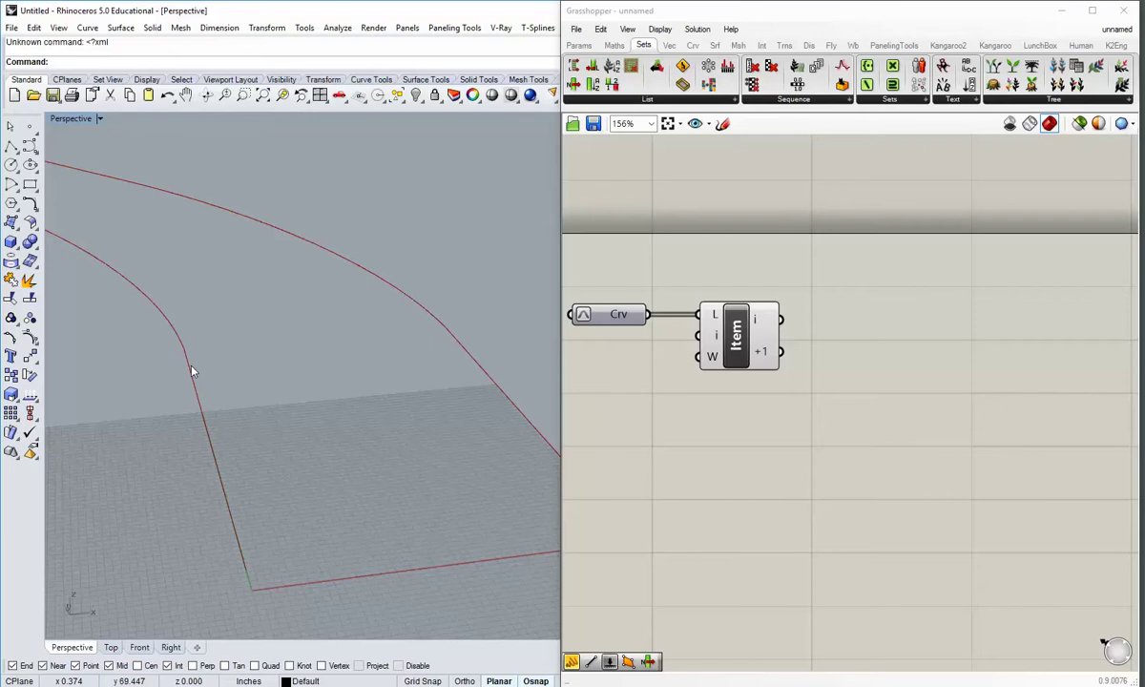
right_click_drag(782, 386, 771, 361)
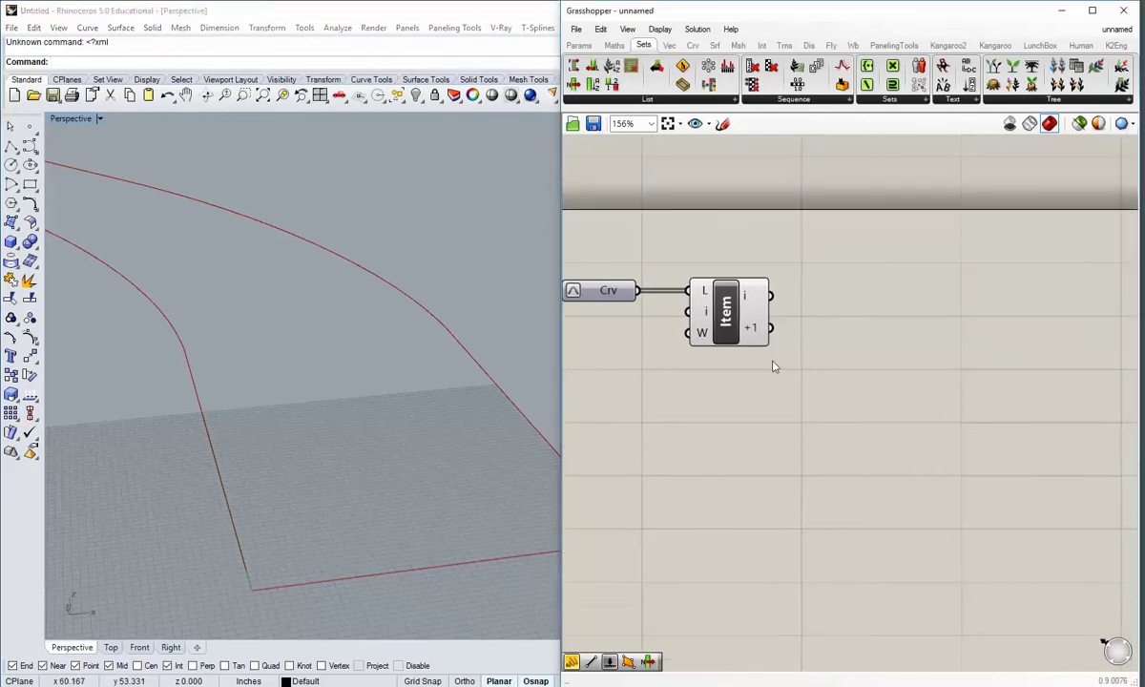
- Add a Divide Curve component and connect the List Item's i output to its C input
left_click(693, 45)
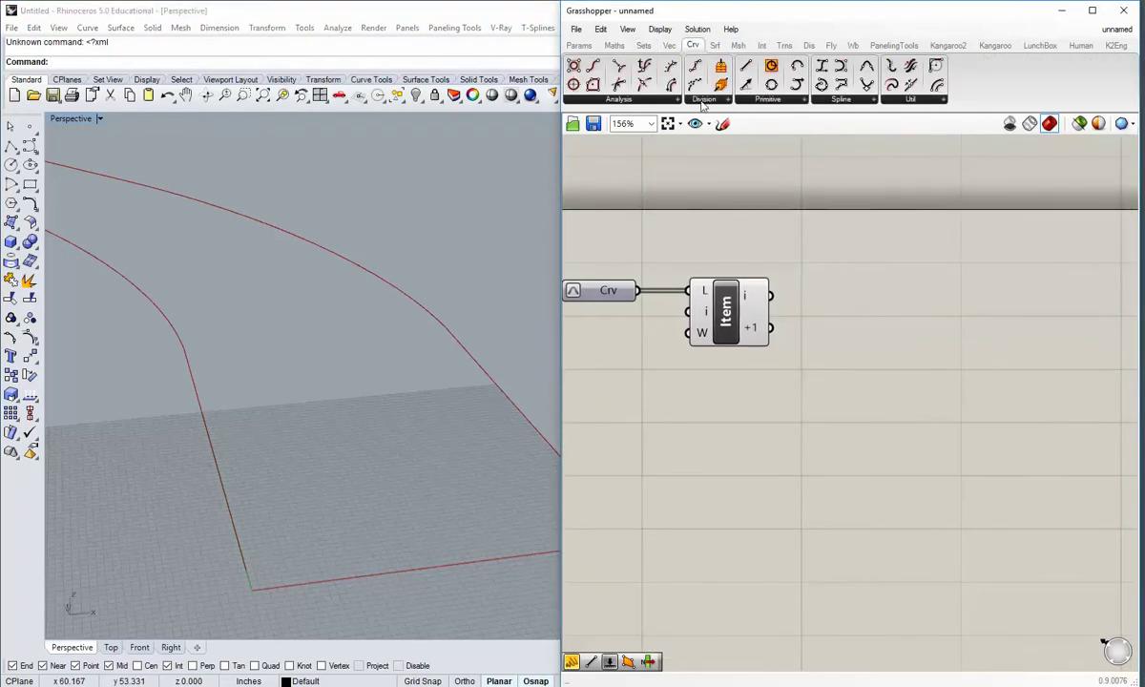
left_click(703, 100)
left_click(749, 181)
left_click(876, 297)
right_click_drag(840, 340, 807, 371)
left_click_drag(738, 328, 808, 313)
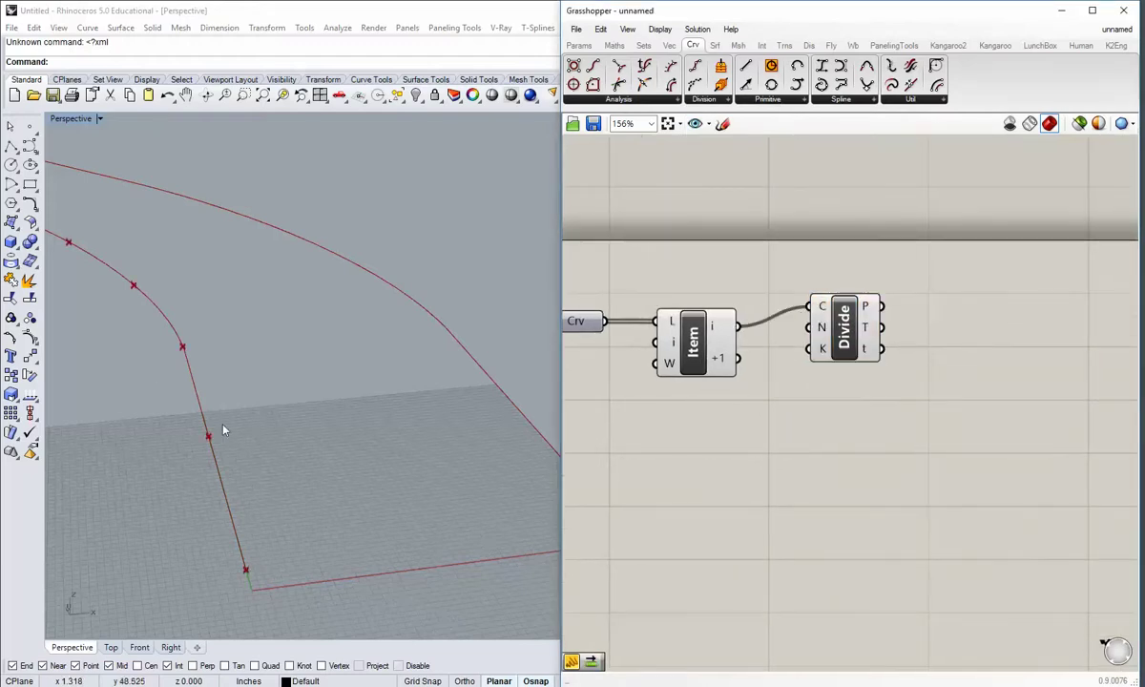
right_click_drag(223, 472, 332, 512)
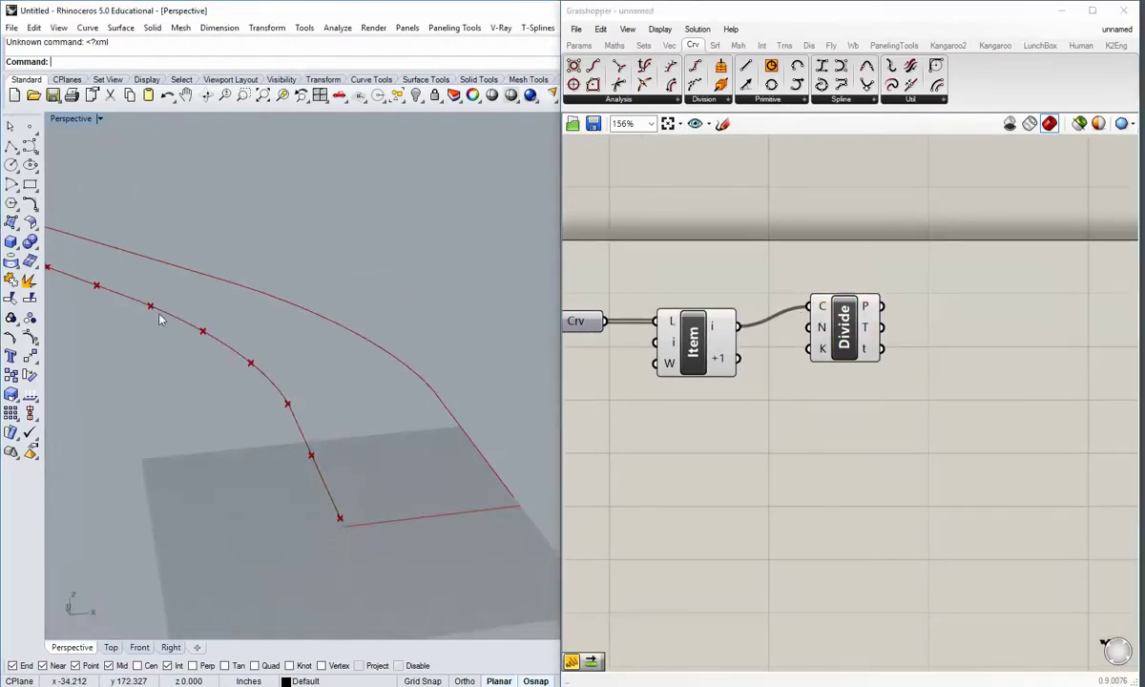
right_click_drag(331, 380, 332, 444)
right_click_drag(762, 375, 737, 369)
scroll(737, 370, "down", 2)
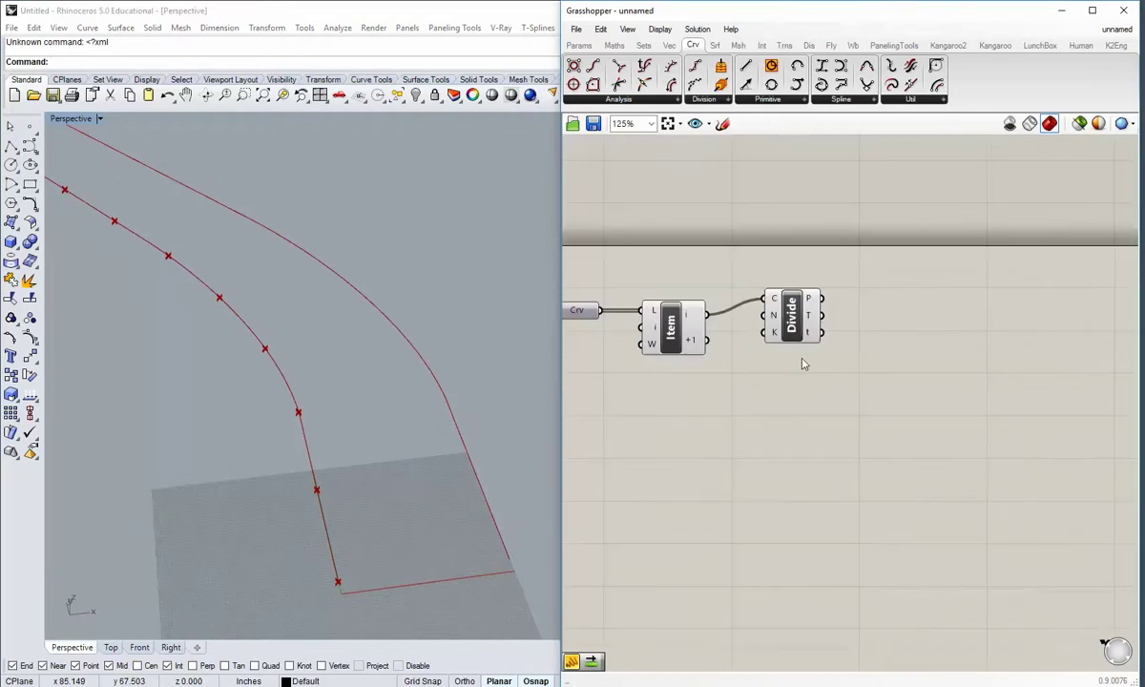
- Add a panel containing 35, connect it to Divide's N input, and arrange the compact panel between List Item and Divide
left_click_drag(802, 329, 864, 333)
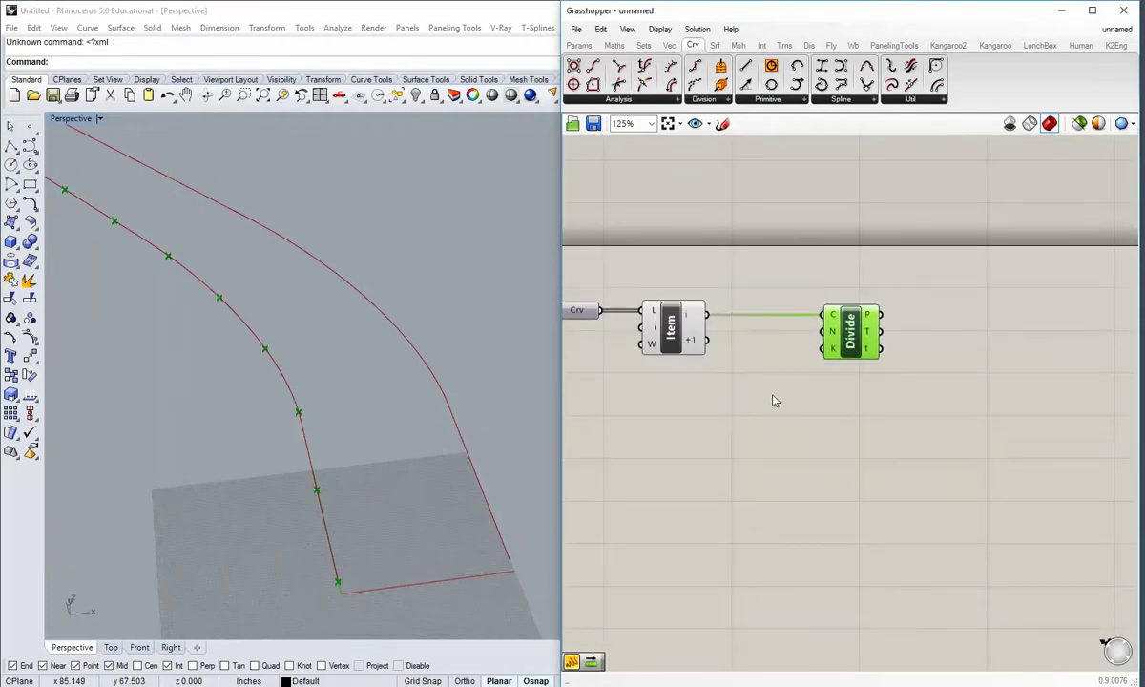
scroll(774, 401, "down", 1)
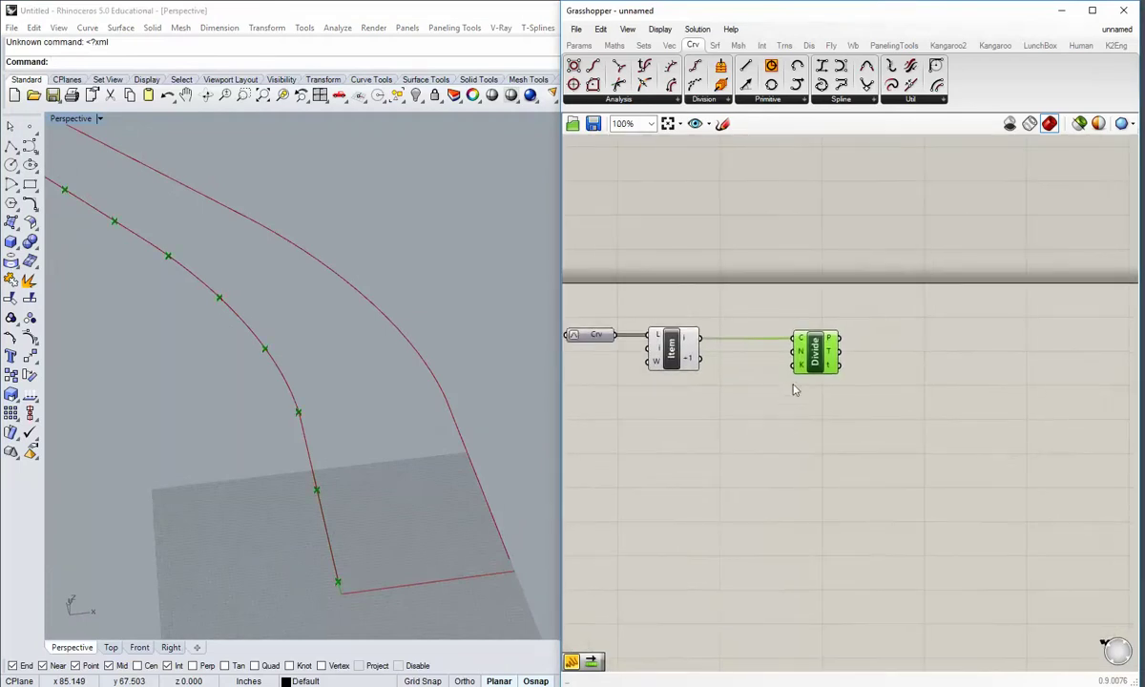
left_click(580, 46)
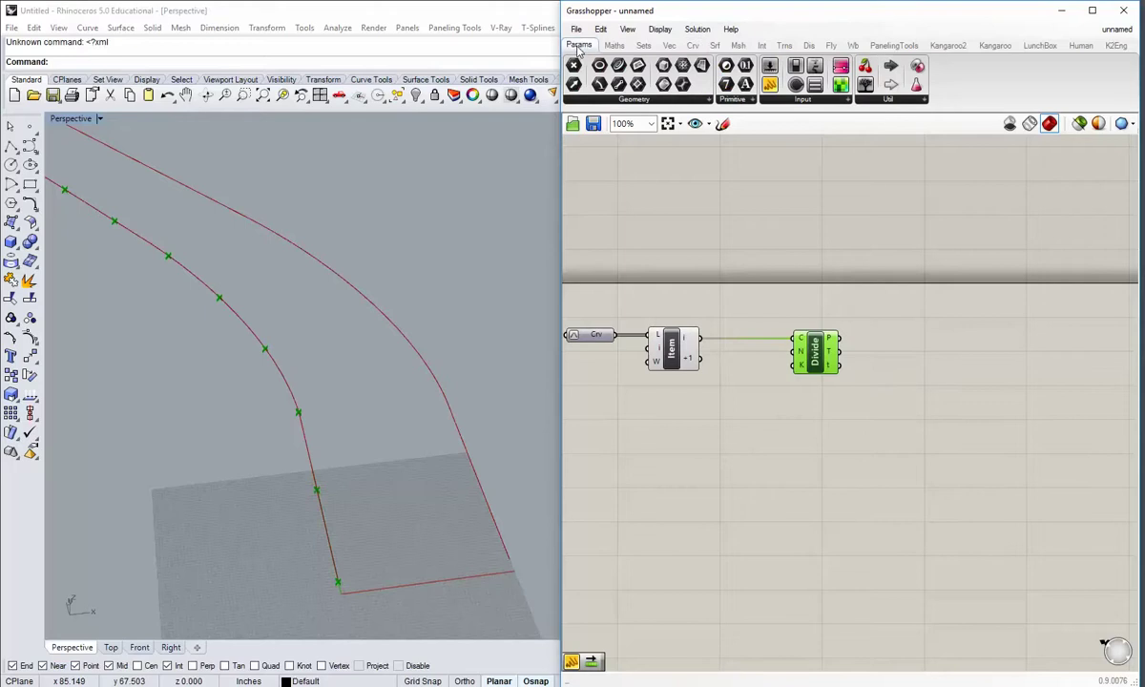
left_click(769, 84)
double_click(727, 433)
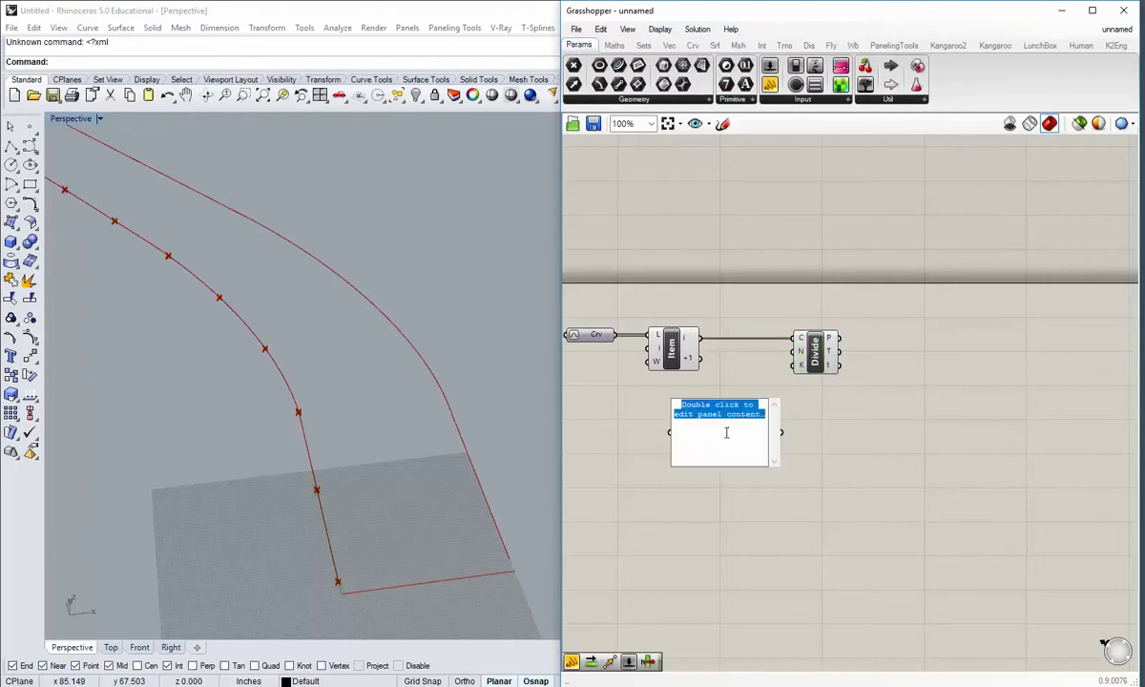
type("35")
left_click(798, 437)
left_click_drag(783, 432, 794, 352)
left_click_drag(779, 465, 758, 352)
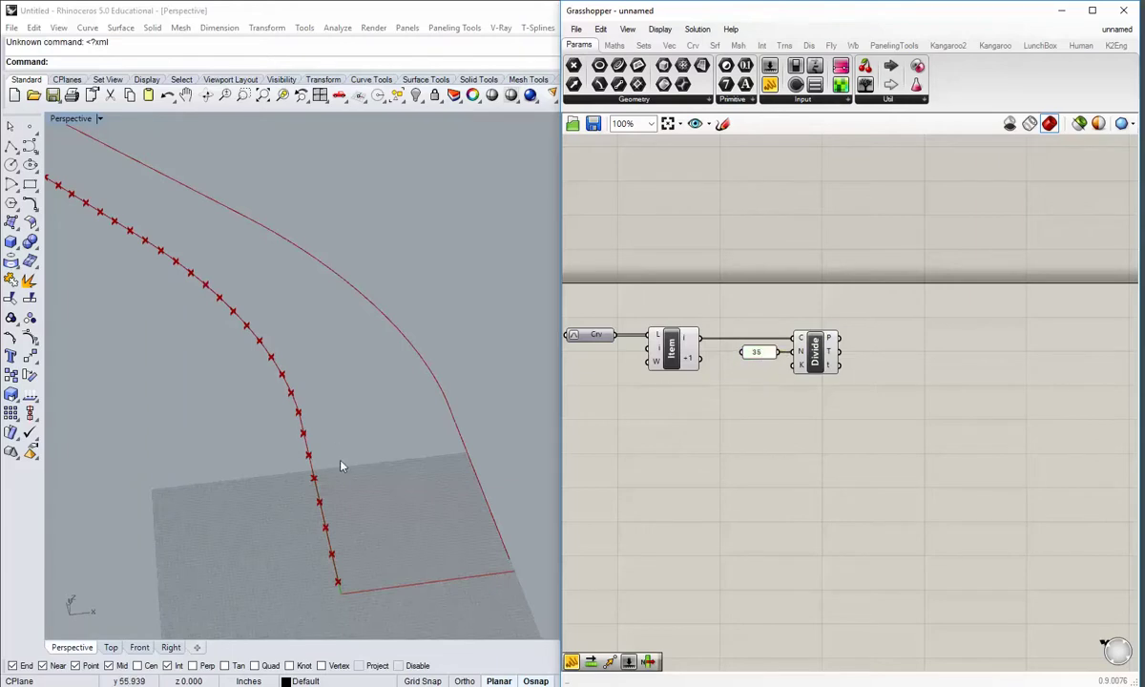
- Examine the spacing of the division points along the first curve in the Perspective viewport
scroll(389, 430, "down", 1)
right_click_drag(223, 332, 342, 363, "shift")
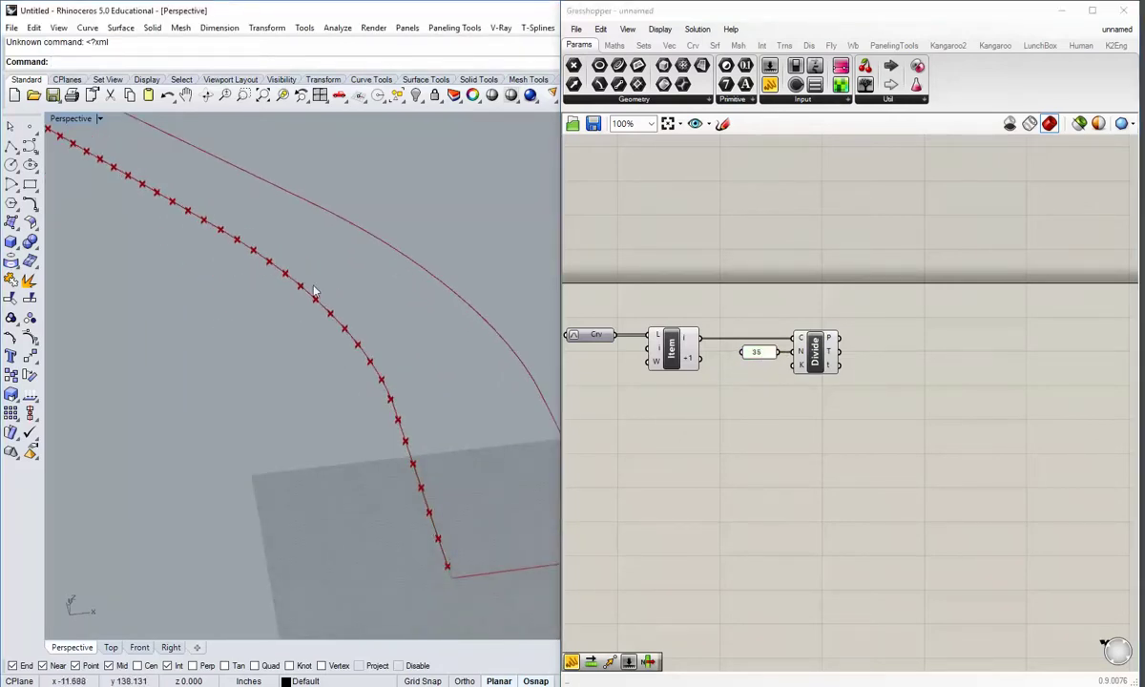
right_click_drag(314, 294, 246, 483)
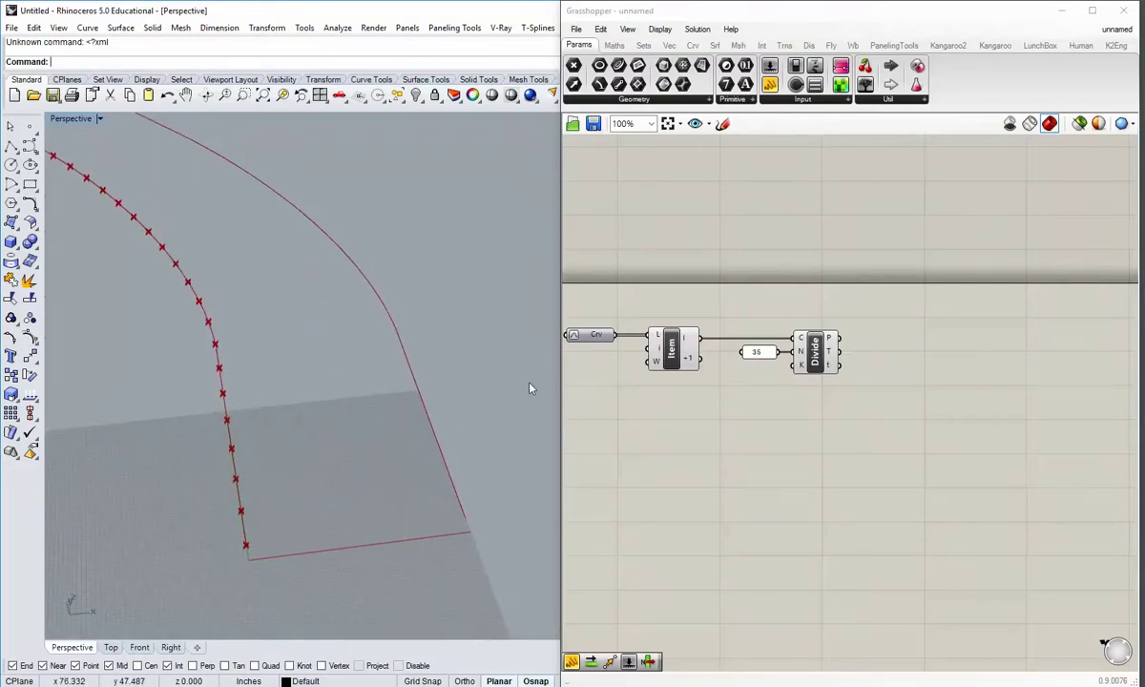
right_click_drag(307, 460, 427, 508)
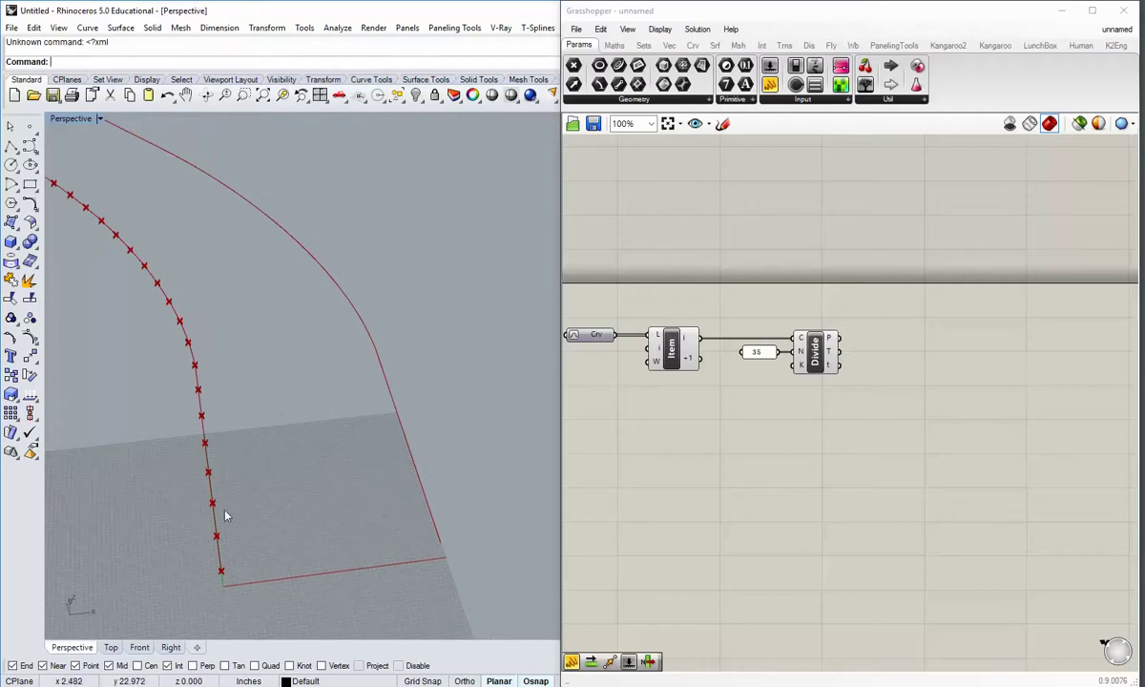
right_click_drag(239, 543, 250, 534)
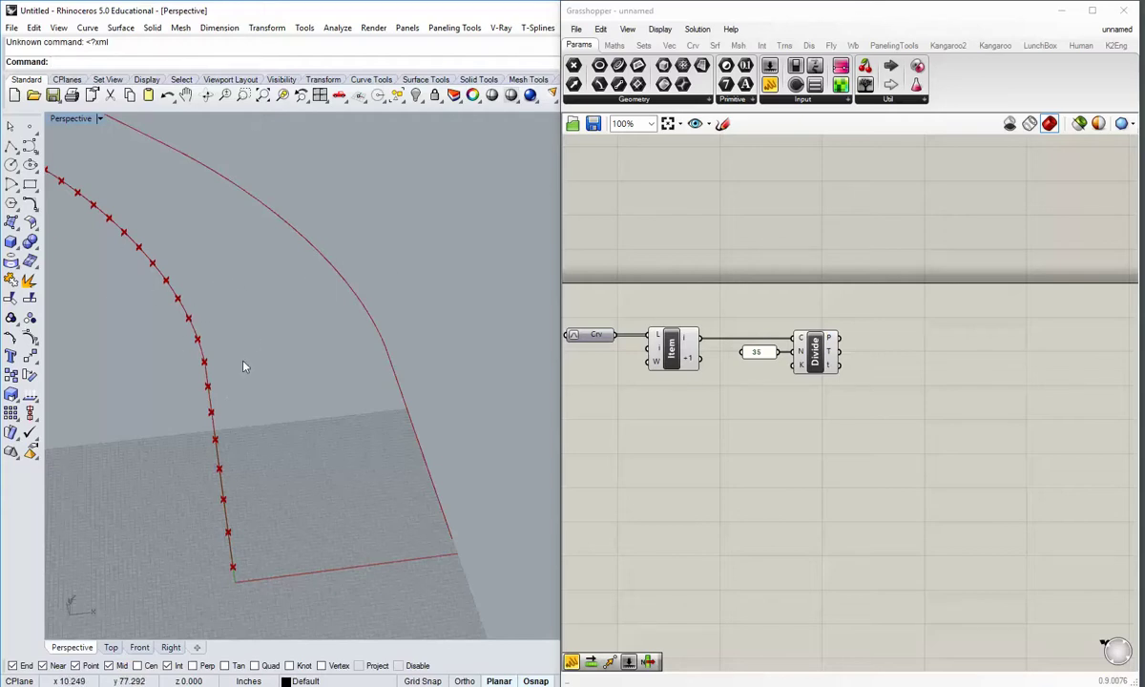
mouse_move(259, 463)
right_mouse_down("shift")
mouse_move(284, 486)
mouse_move(268, 467)
right_mouse_up("shift")
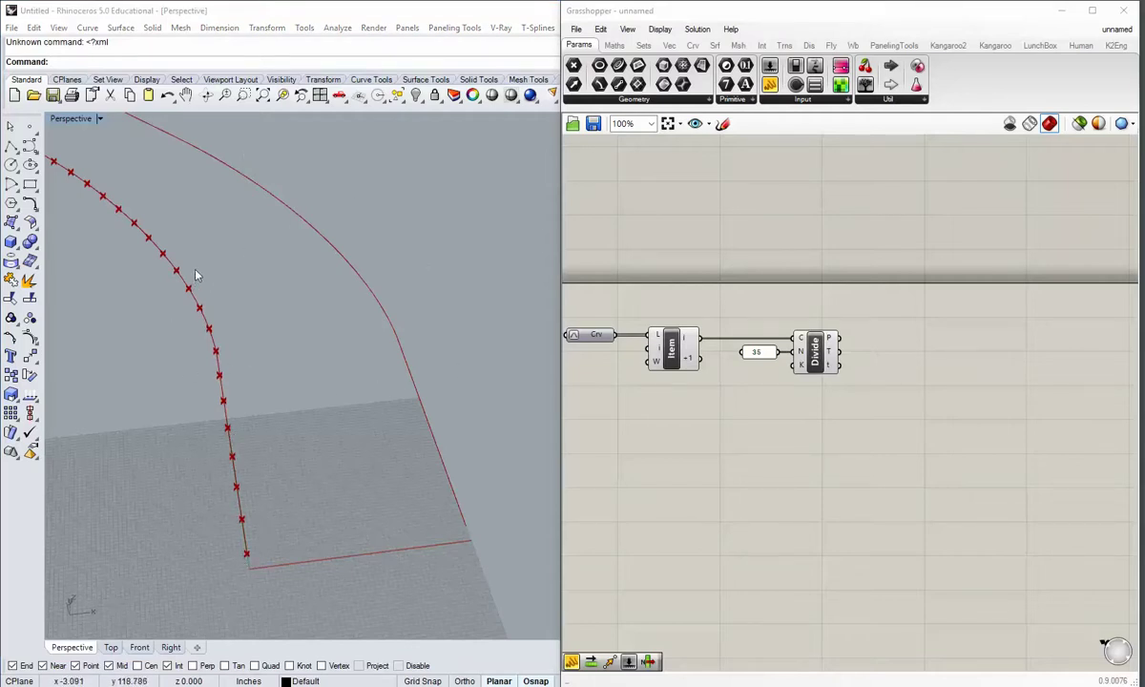
scroll(196, 306, "up", 5)
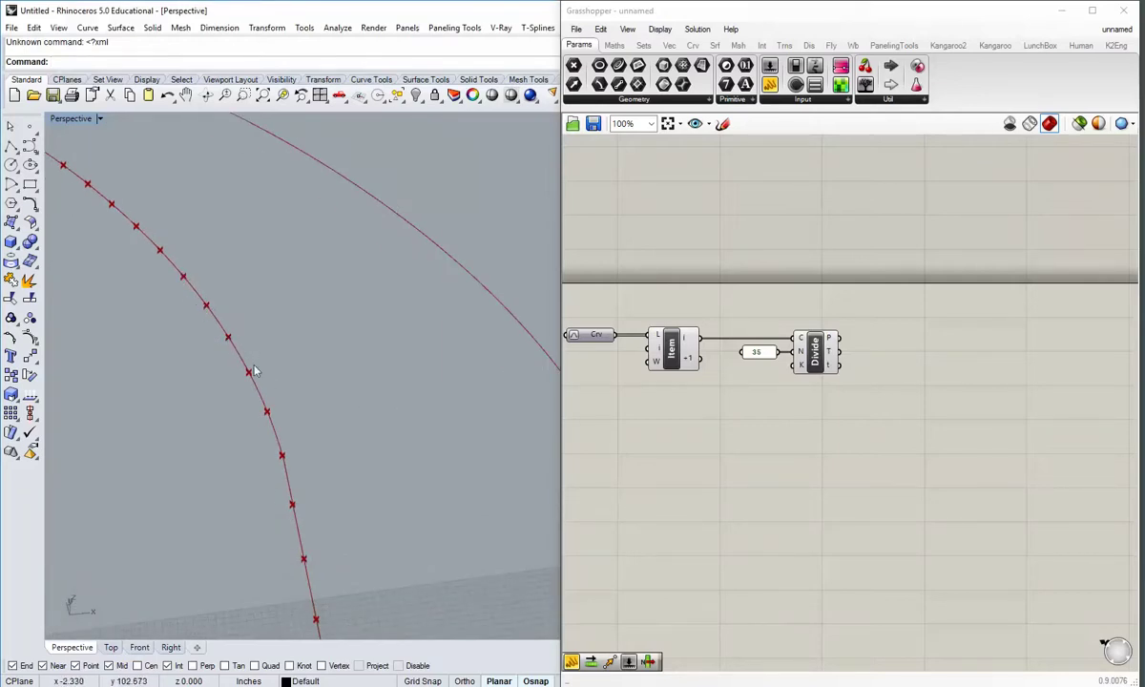
- Add a Vector Display component and connect Divide's P output to its A input and T output to its V input
right_click_drag(317, 467, 315, 479)
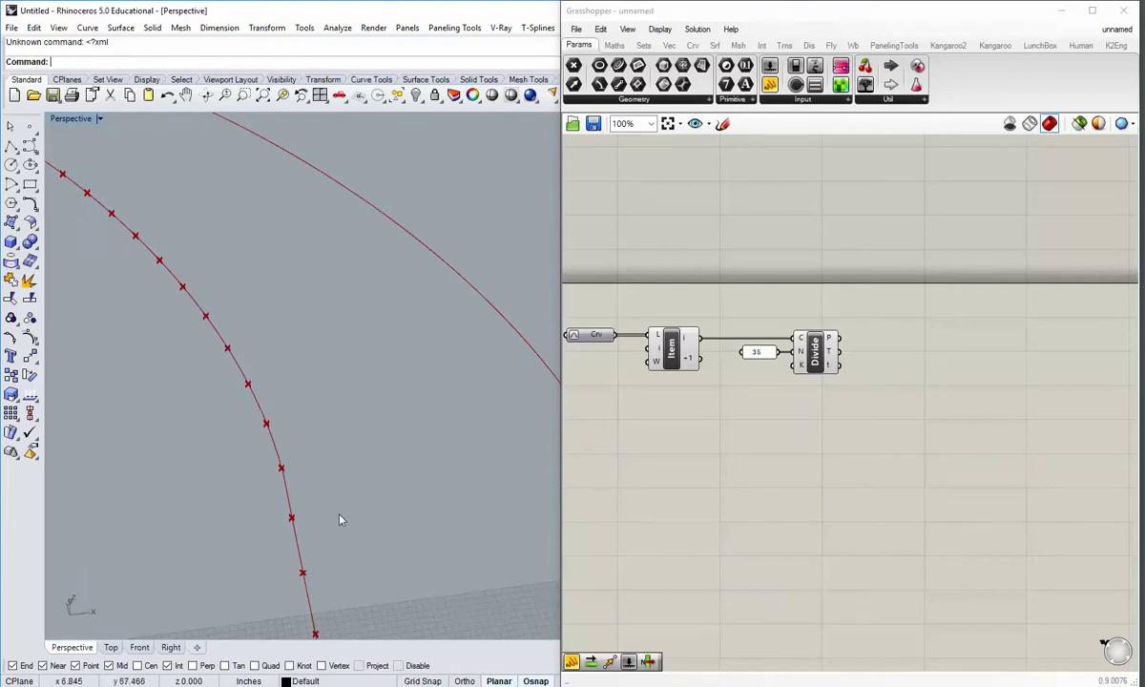
scroll(277, 425, "down", 4)
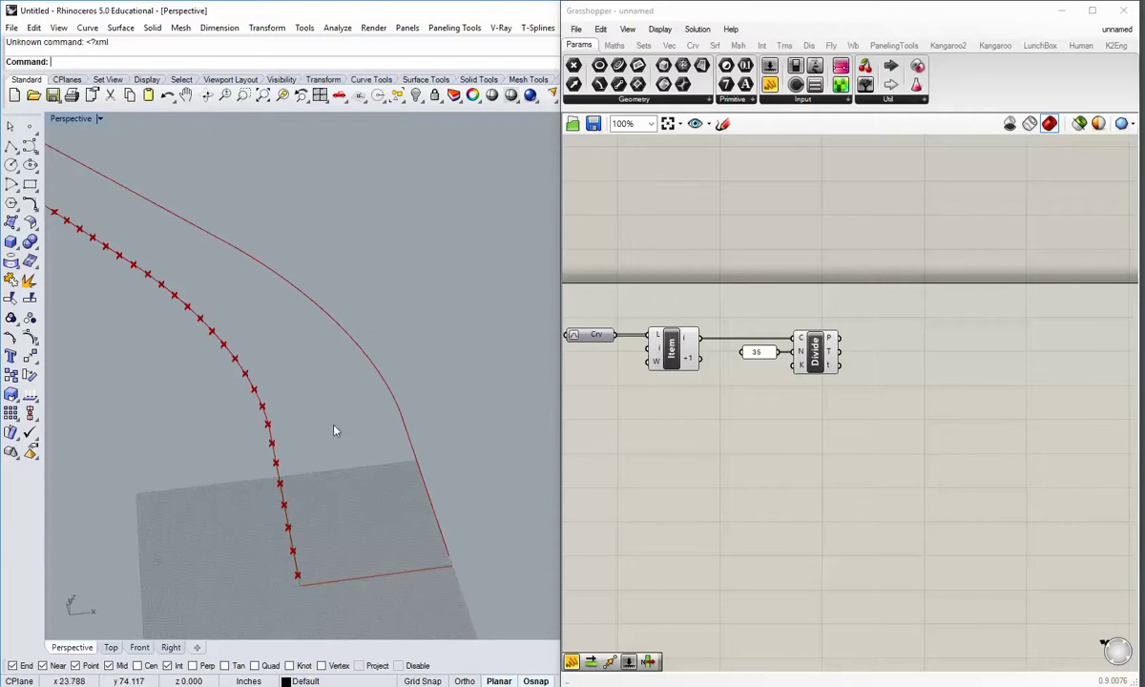
right_click_drag(335, 429, 272, 457)
right_click_drag(818, 463, 697, 428)
right_click_drag(766, 385, 772, 416)
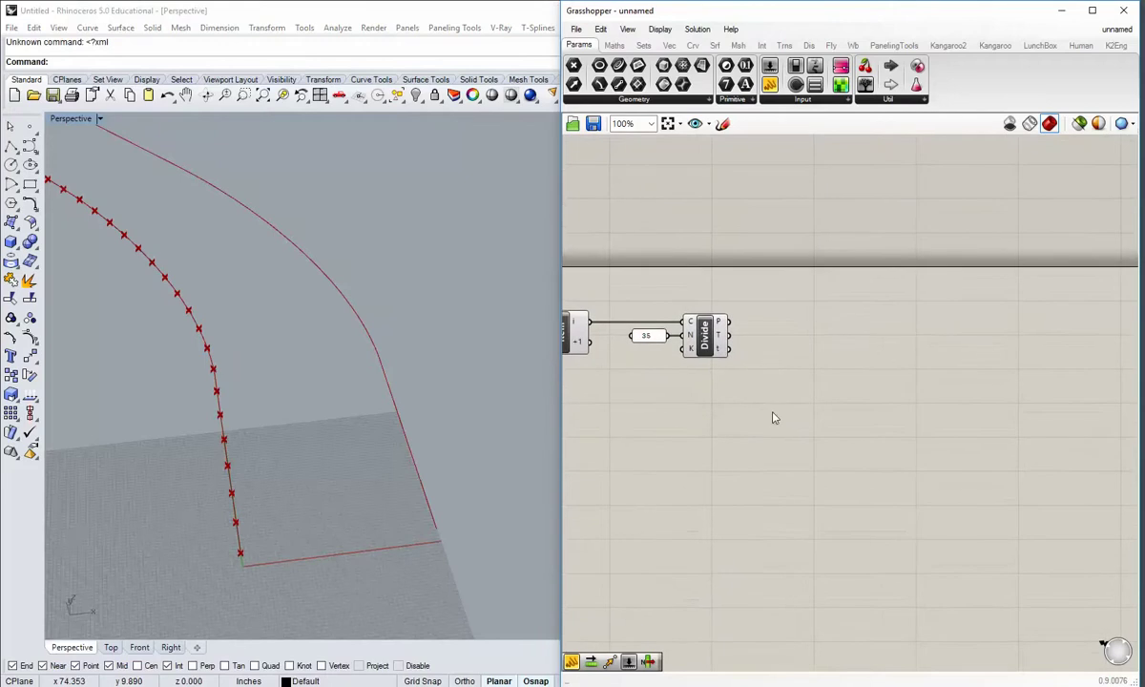
mouse_move(719, 346)
left_click(808, 47)
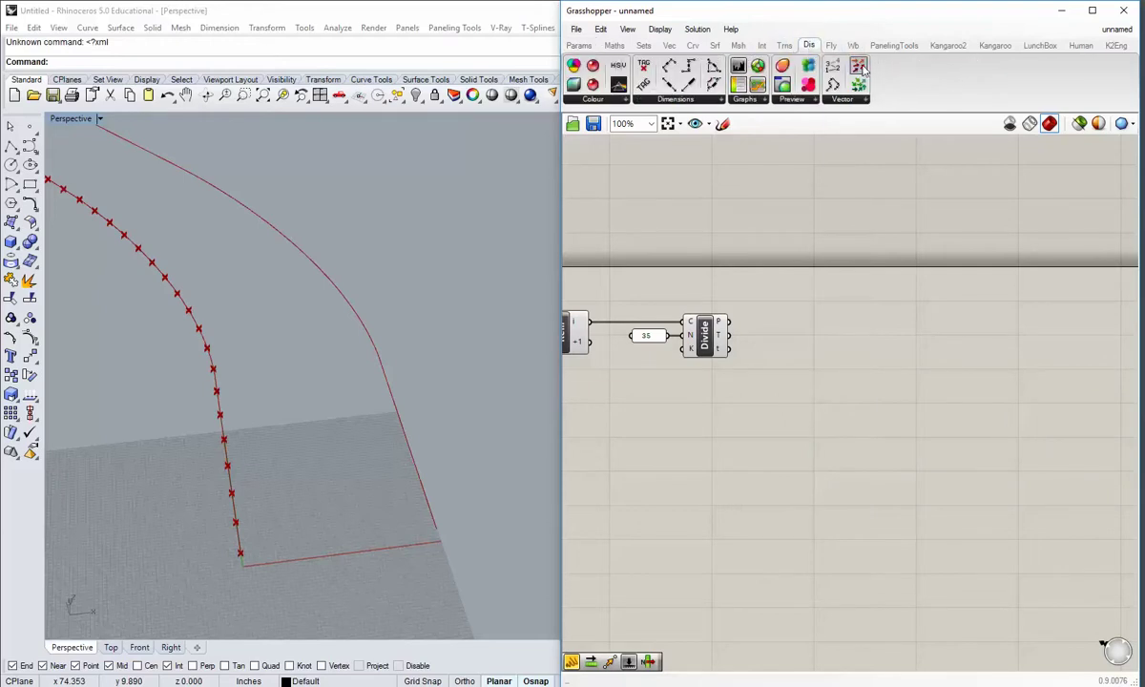
left_click_drag(861, 69, 859, 349)
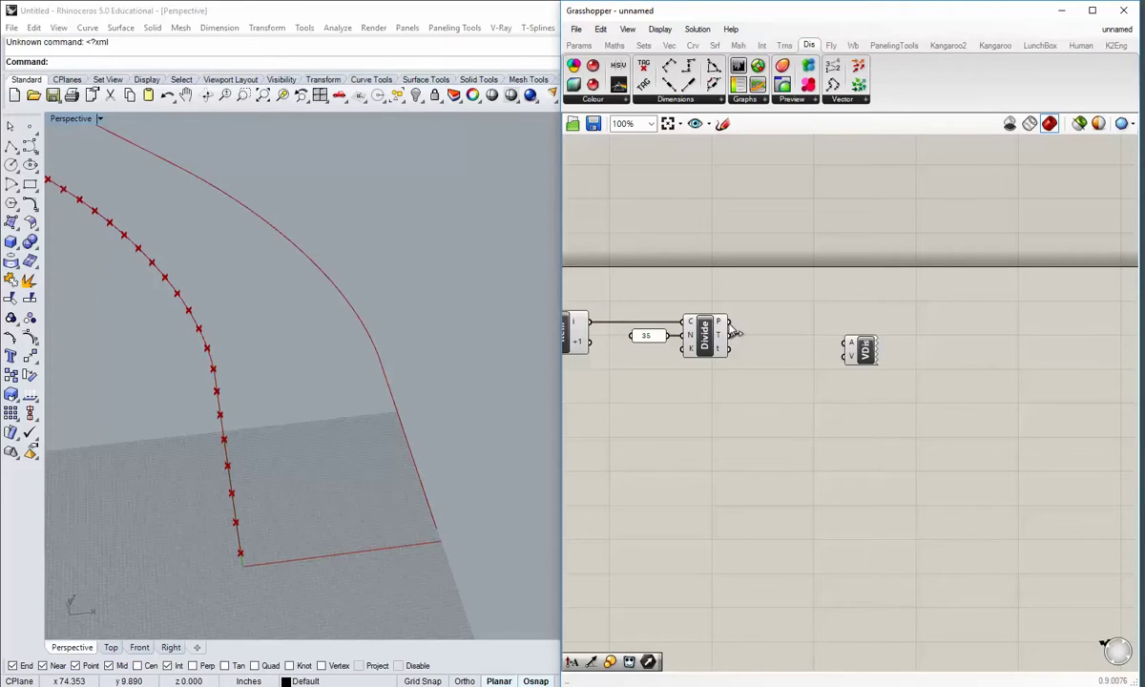
left_click_drag(731, 323, 837, 396)
left_click_drag(731, 335, 822, 400)
left_click(752, 426)
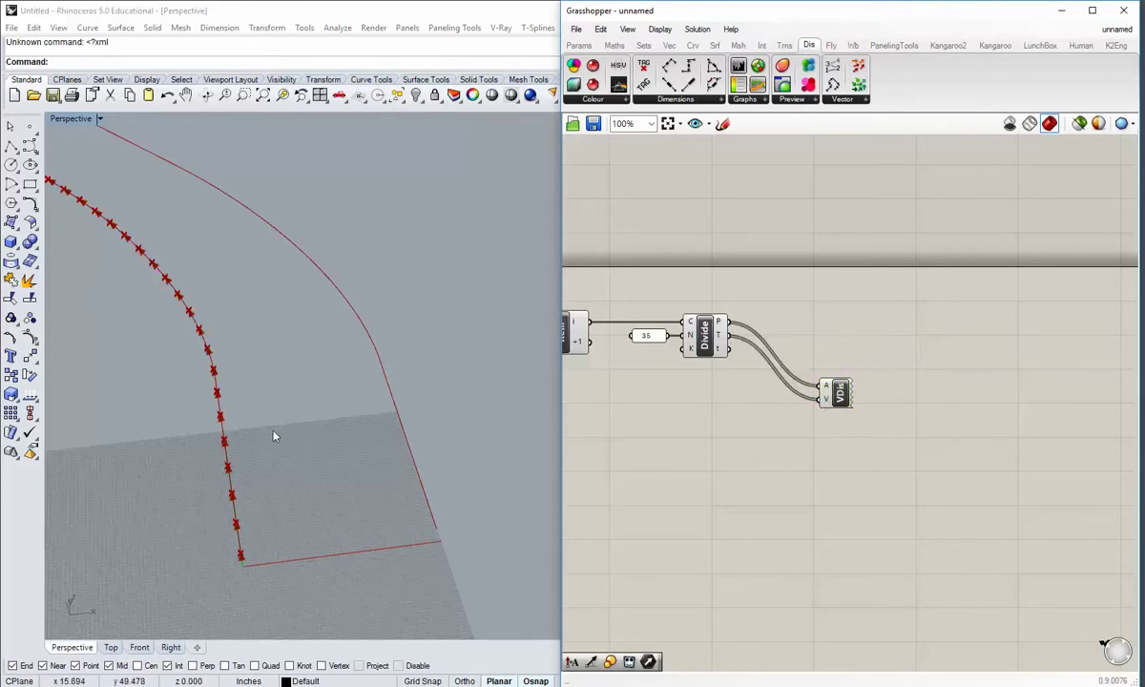
- Inspect the tangent arrows along the curve and insert an Amplitude component between Divide's T output and Vector Display's V input
scroll(340, 455, "up", 10)
right_click_drag(324, 454, 231, 299)
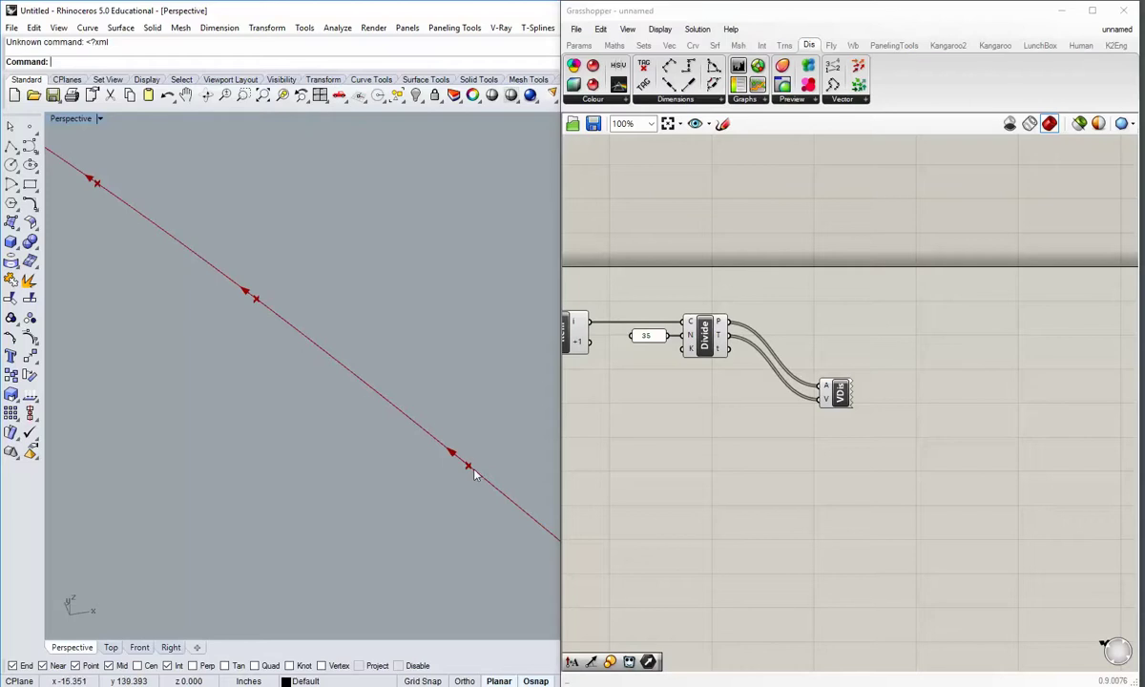
right_click_drag(475, 474, 420, 512)
scroll(420, 512, "up", 6)
right_click_drag(387, 334, 307, 322)
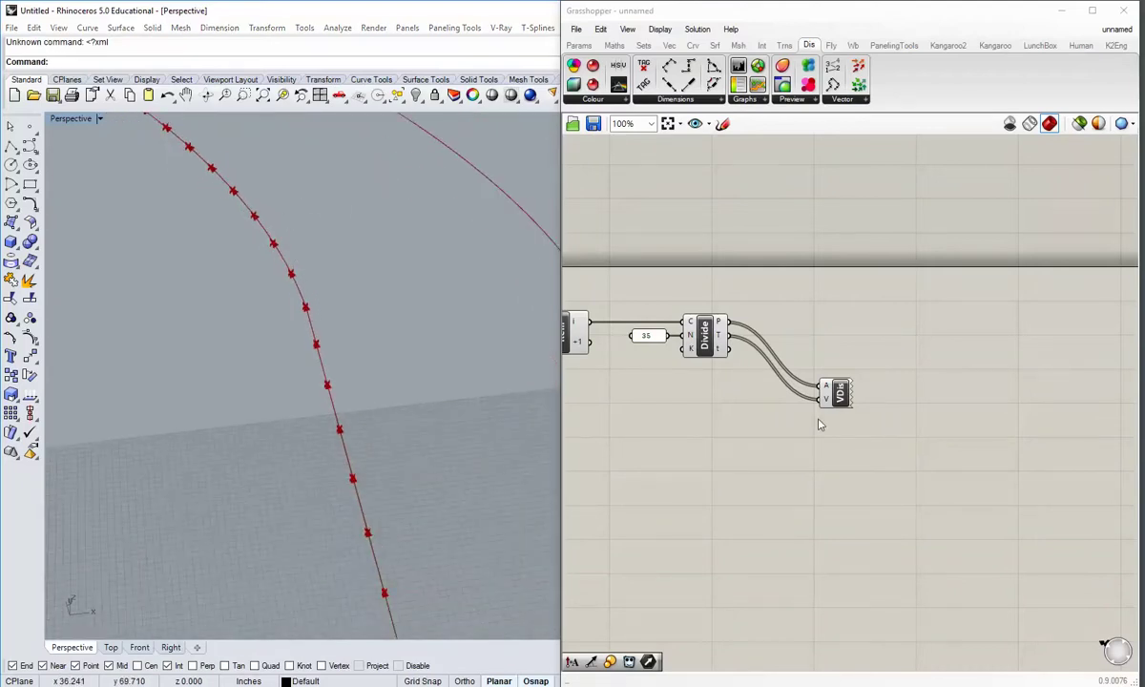
double_click(711, 432)
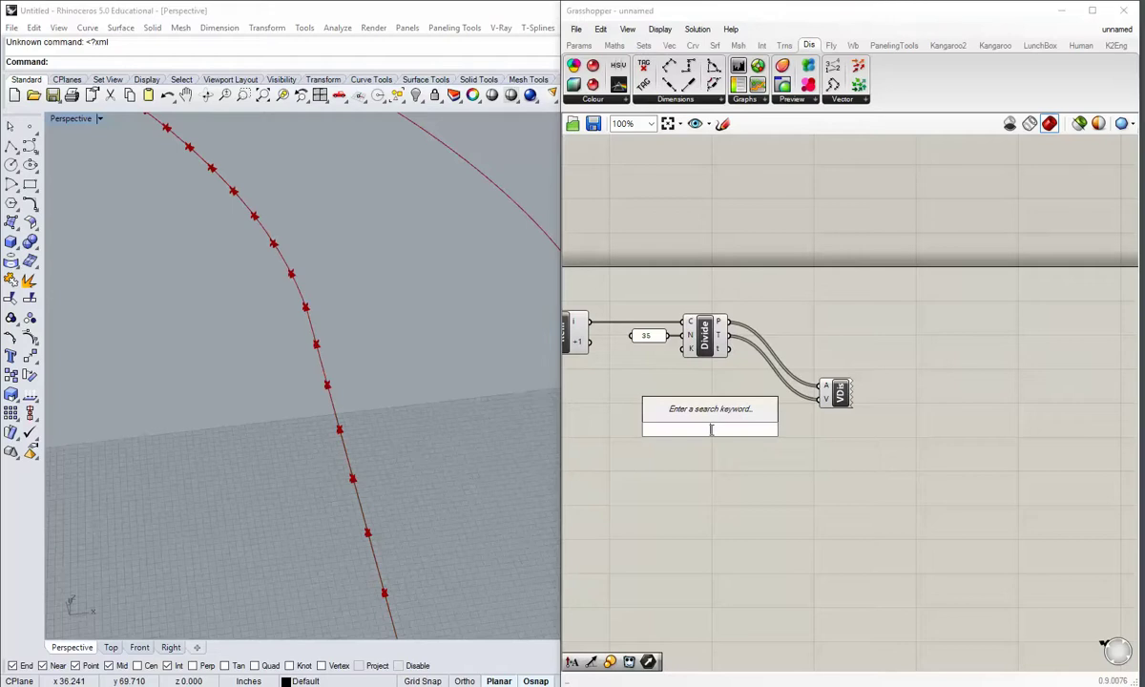
type("ampl")
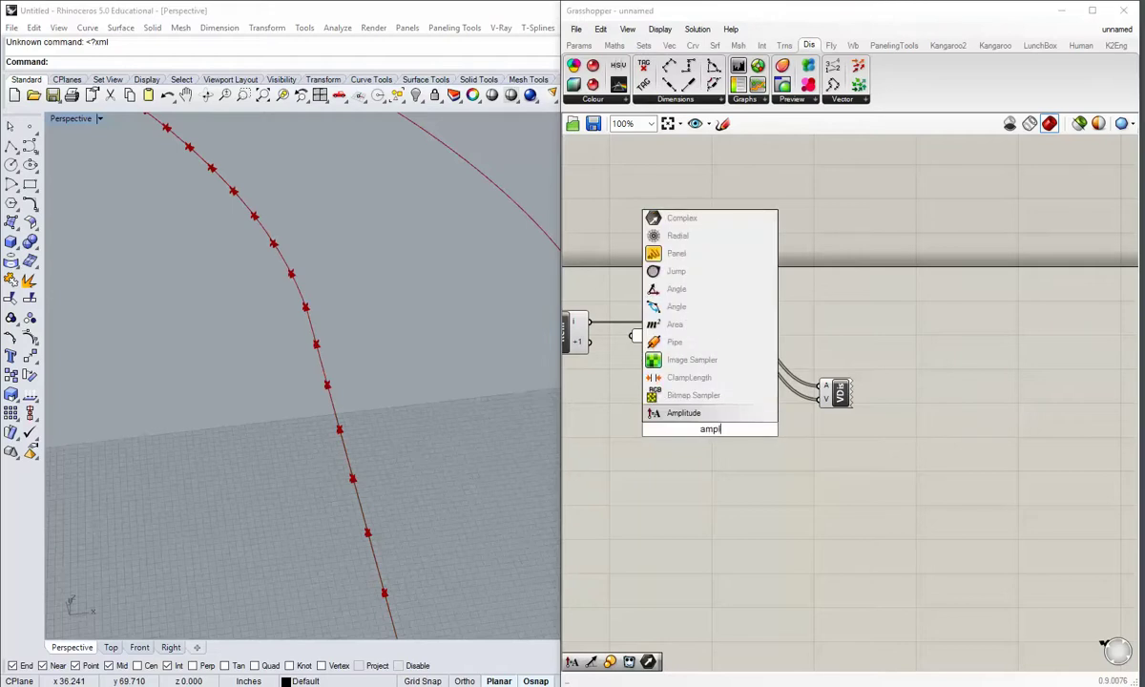
left_click(712, 417)
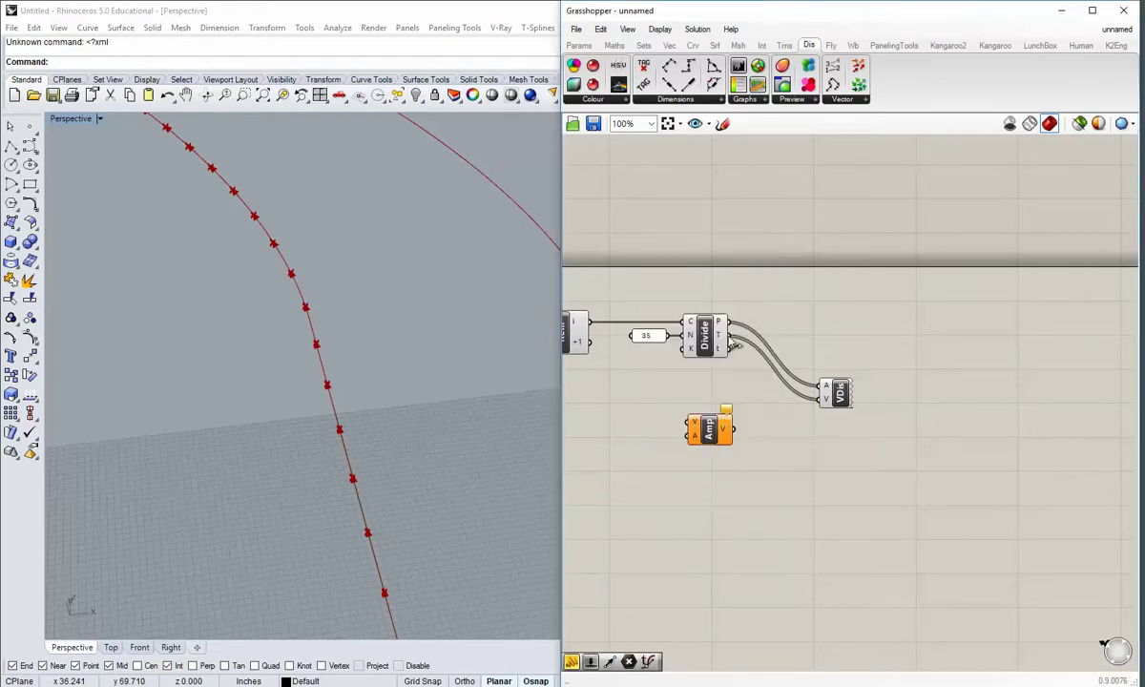
left_click_drag(730, 348, 824, 399)
- Connect a panel containing 45 to Amplitude's A input and inspect the scaled tangent vectors along the first curve
left_click(578, 45)
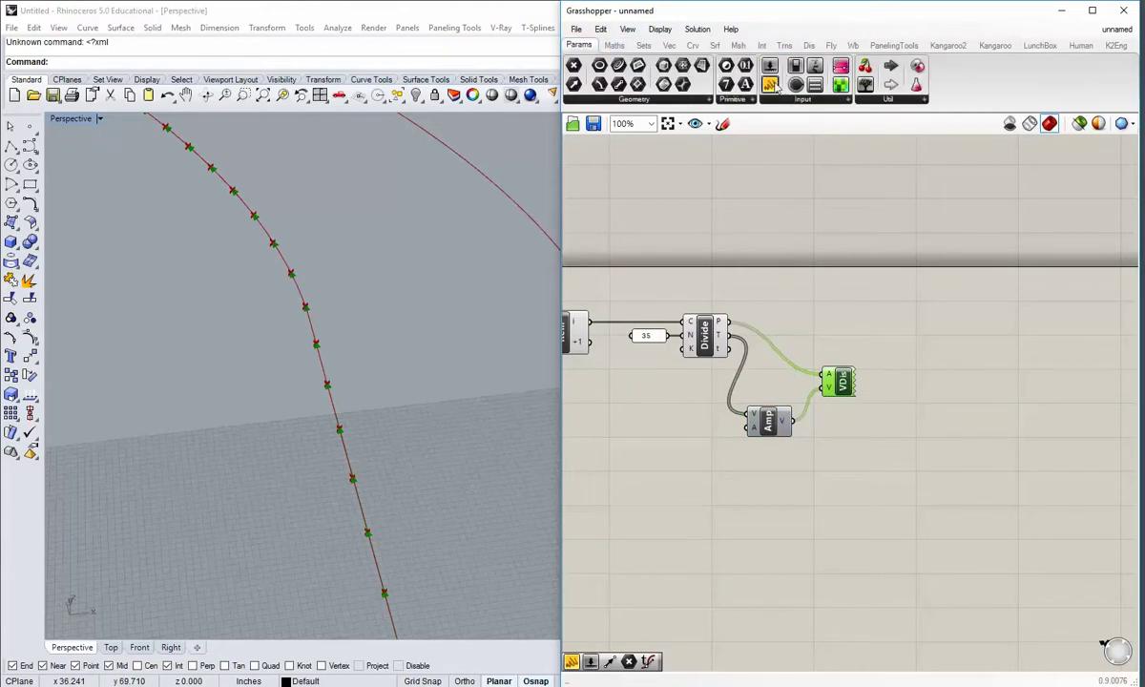
left_click_drag(771, 85, 751, 428)
type("45")
left_click(761, 535)
right_click_drag(270, 342, 422, 543, "shift")
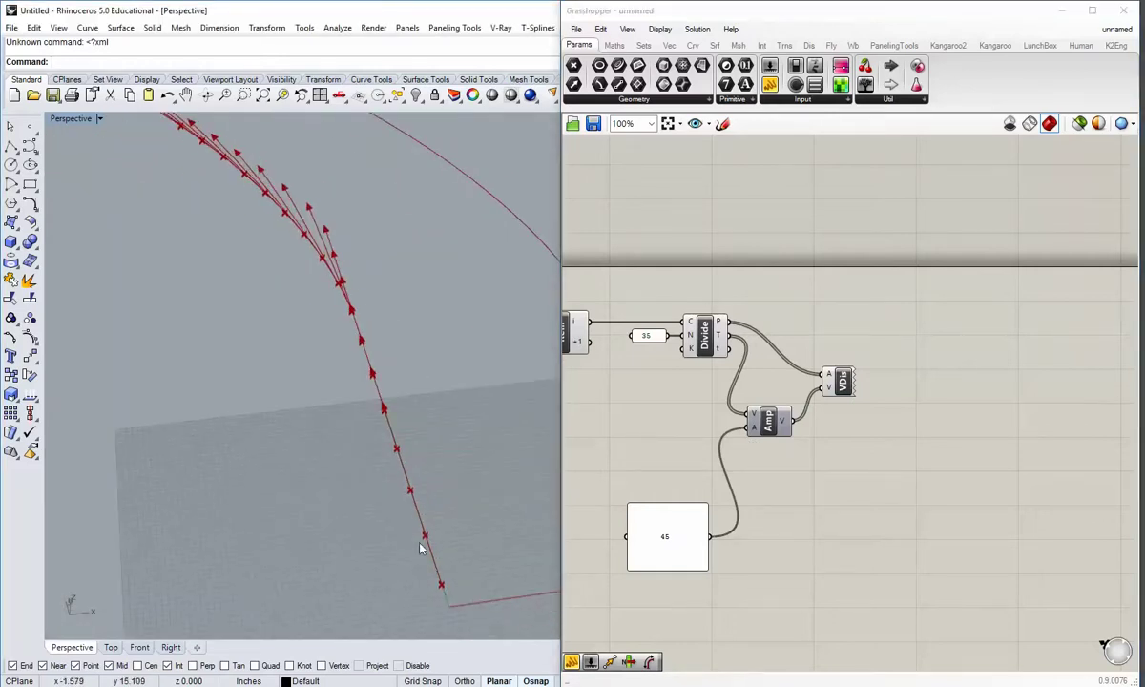
right_click_drag(329, 237, 324, 375)
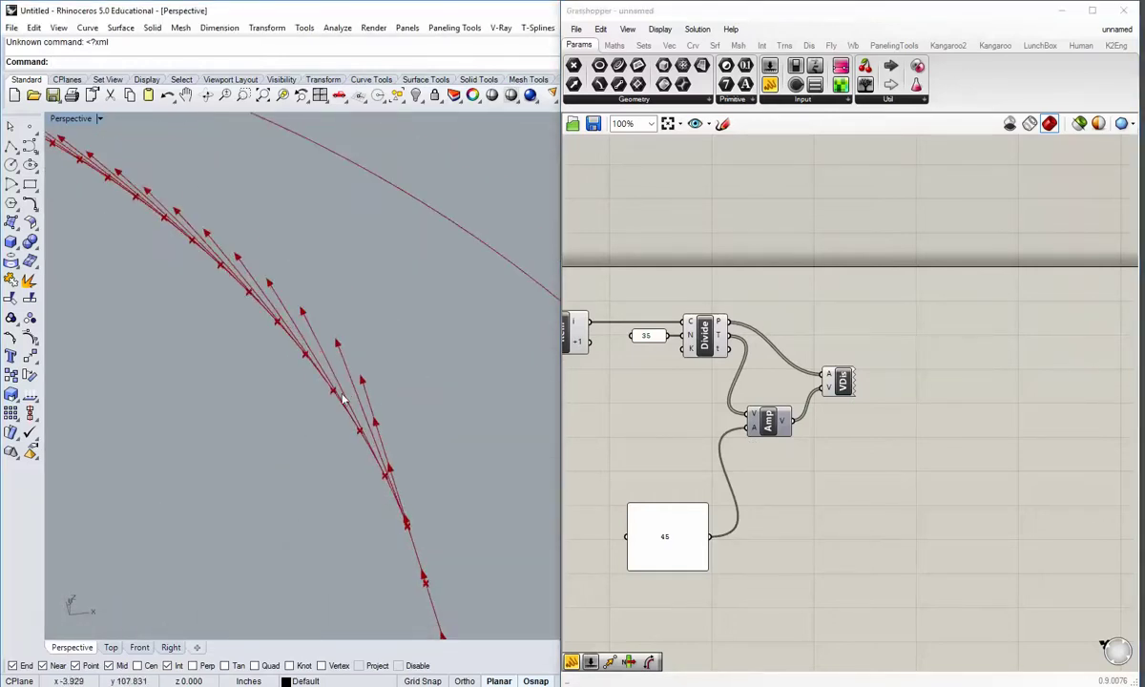
right_click_drag(215, 244, 299, 384)
right_click_drag(67, 221, 442, 593)
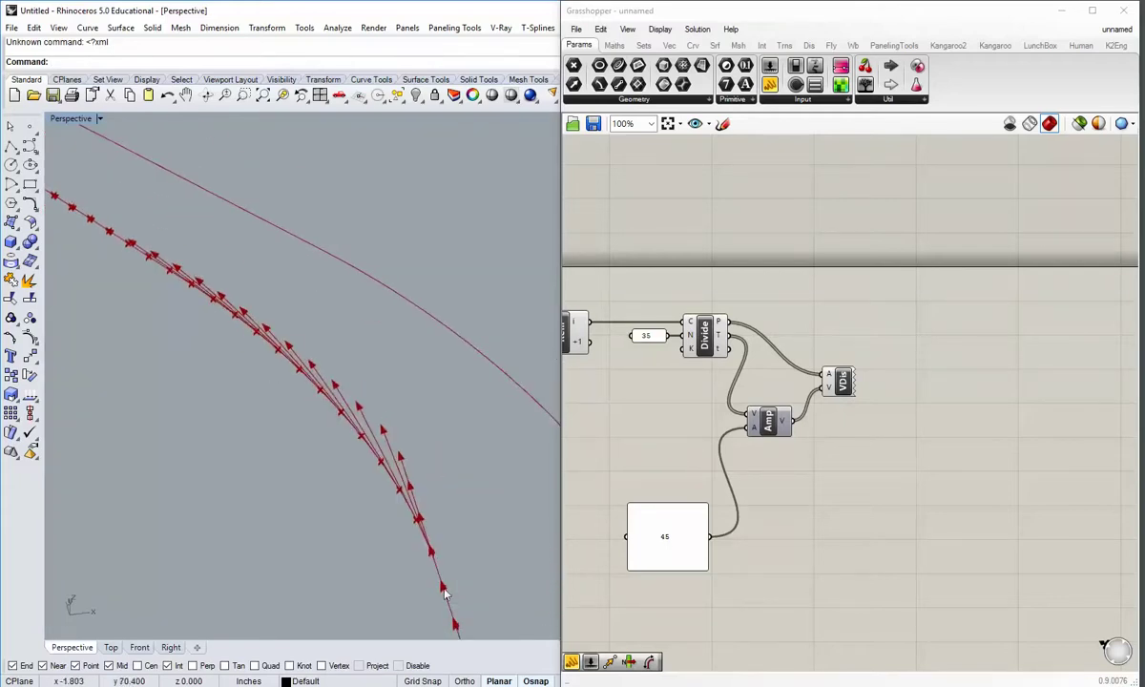
- Delete the Amplitude component, its value panel and the Vector Display component
left_click_drag(921, 594, 632, 401)
key("Delete")
left_click_drag(868, 408, 810, 332)
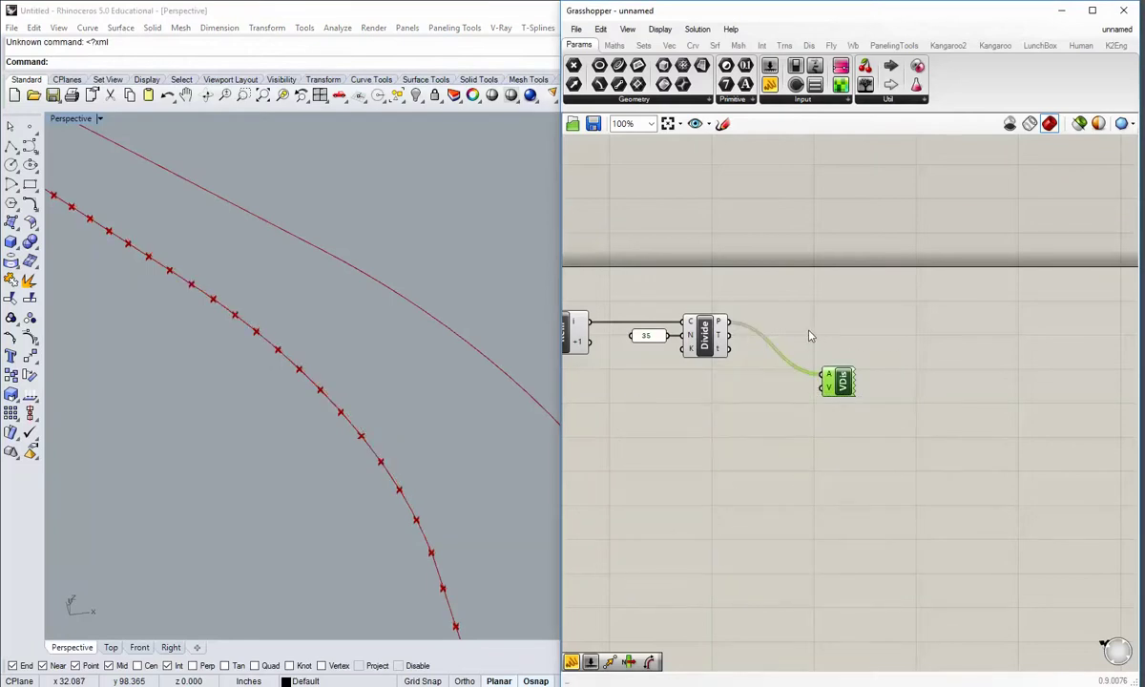
key("Delete")
- Add a vector Rotate component below Divide and connect Divide's T output to its V input
right_click_drag(716, 340, 727, 311)
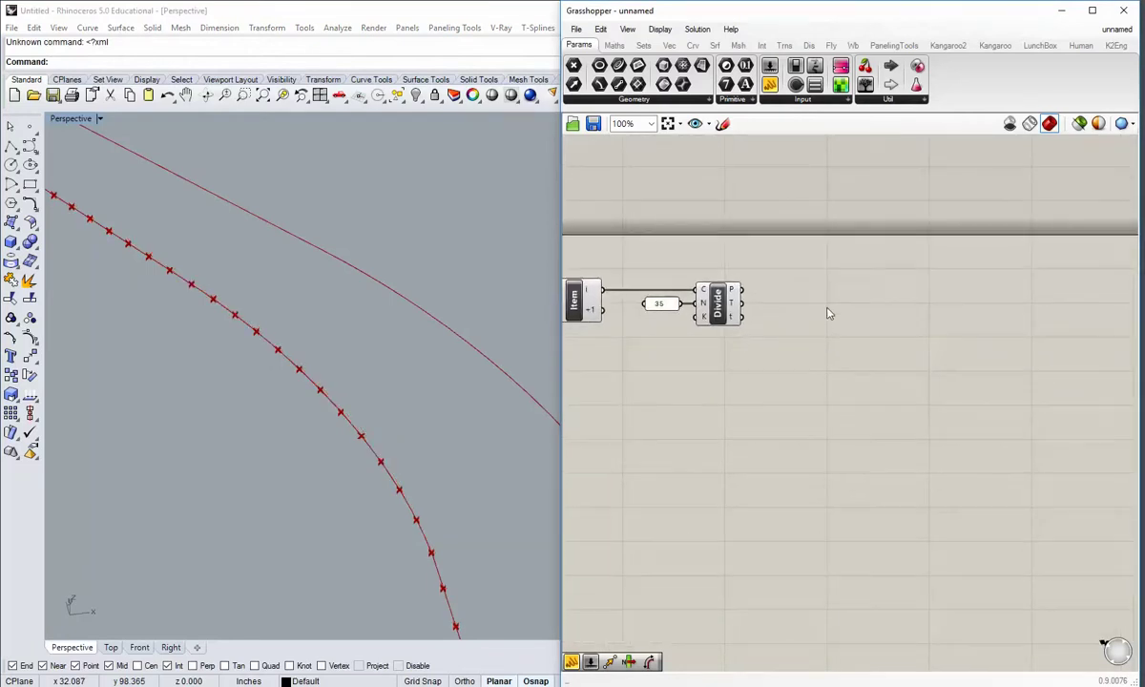
left_click(670, 45)
left_click(838, 99)
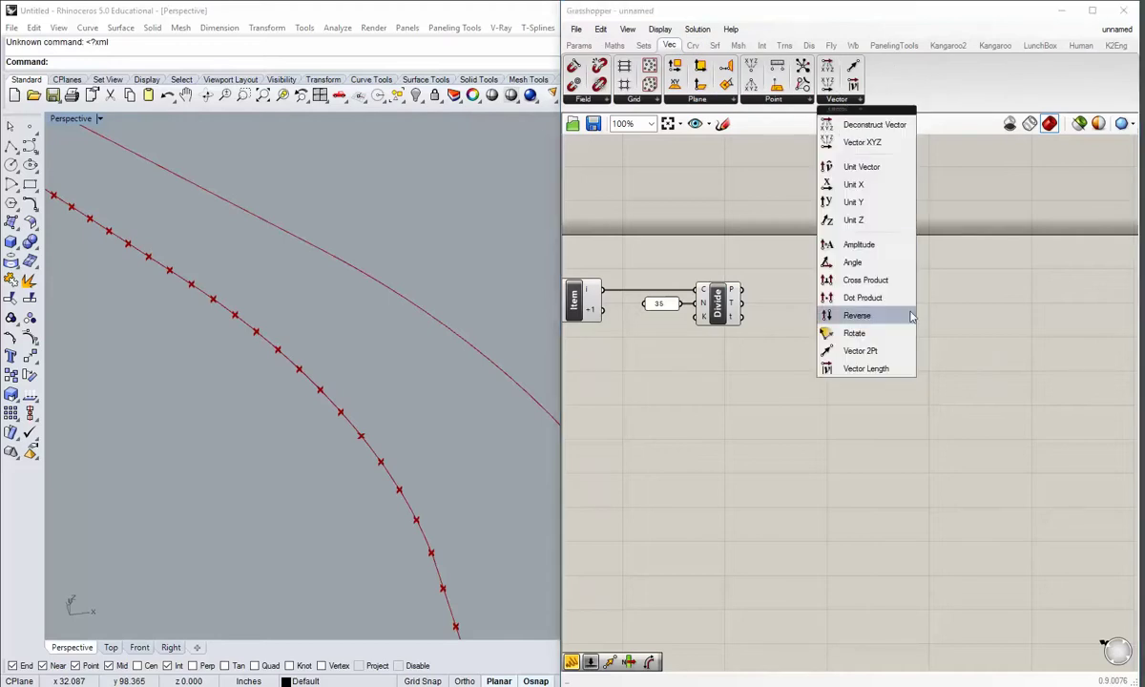
left_click(854, 333)
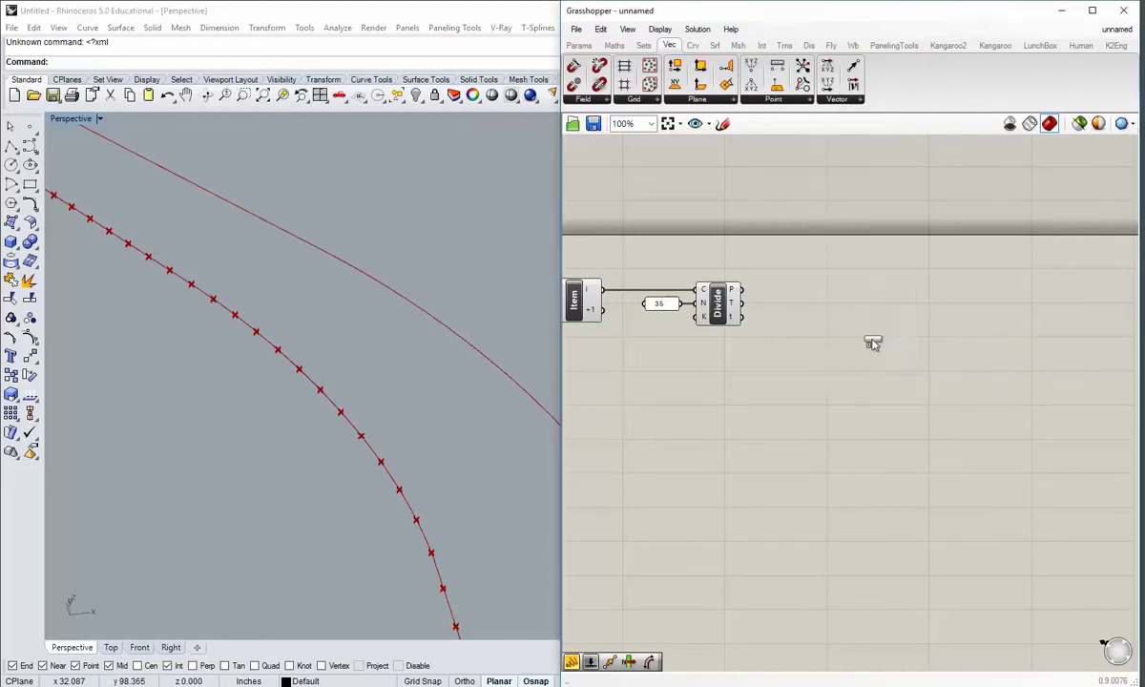
left_click(819, 399)
left_click_drag(741, 304, 814, 453)
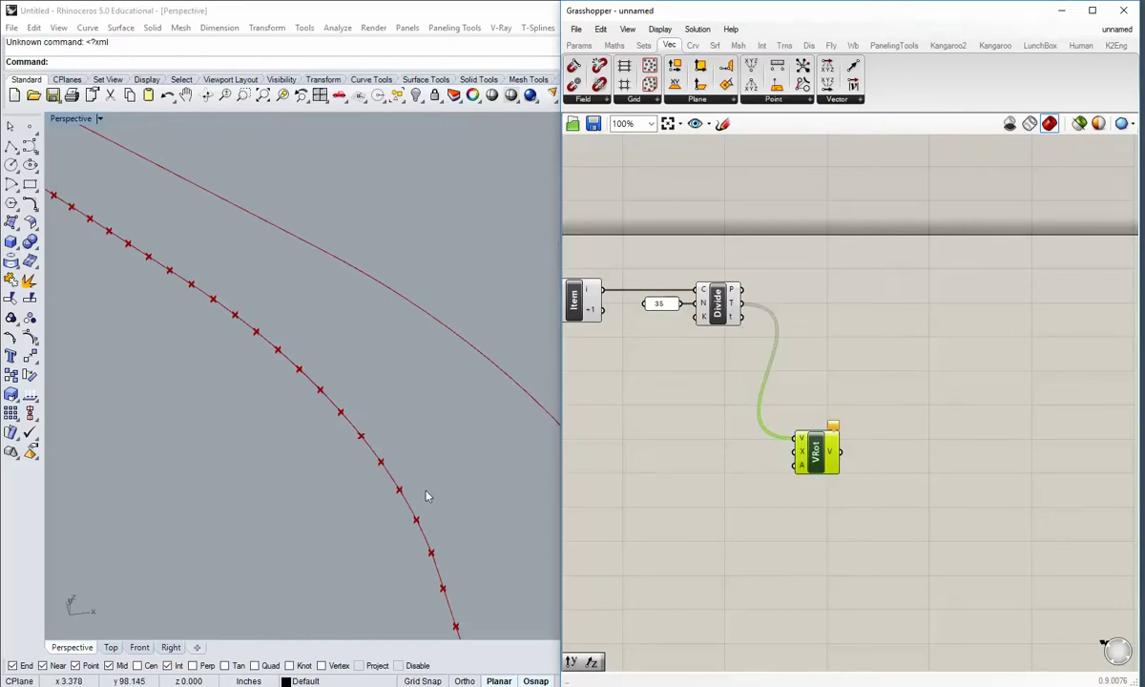
- Add a Unit Z component, connect it to the vector Rotate component's X input, and place it beside that input
right_click_drag(426, 495, 355, 429)
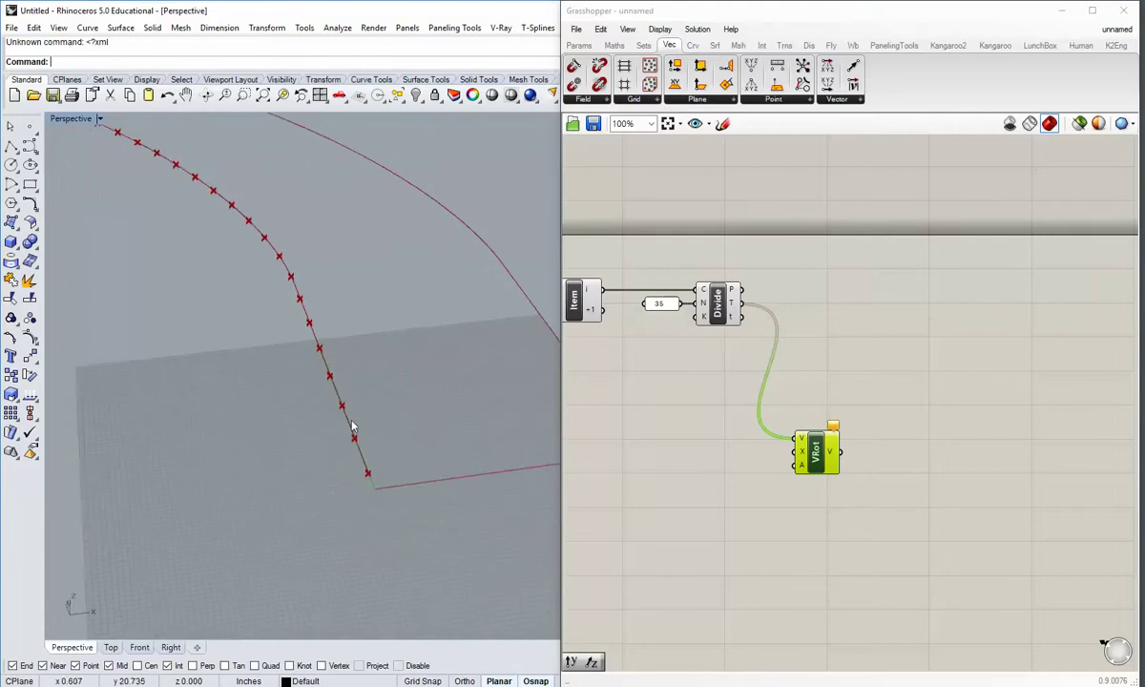
double_click(662, 456)
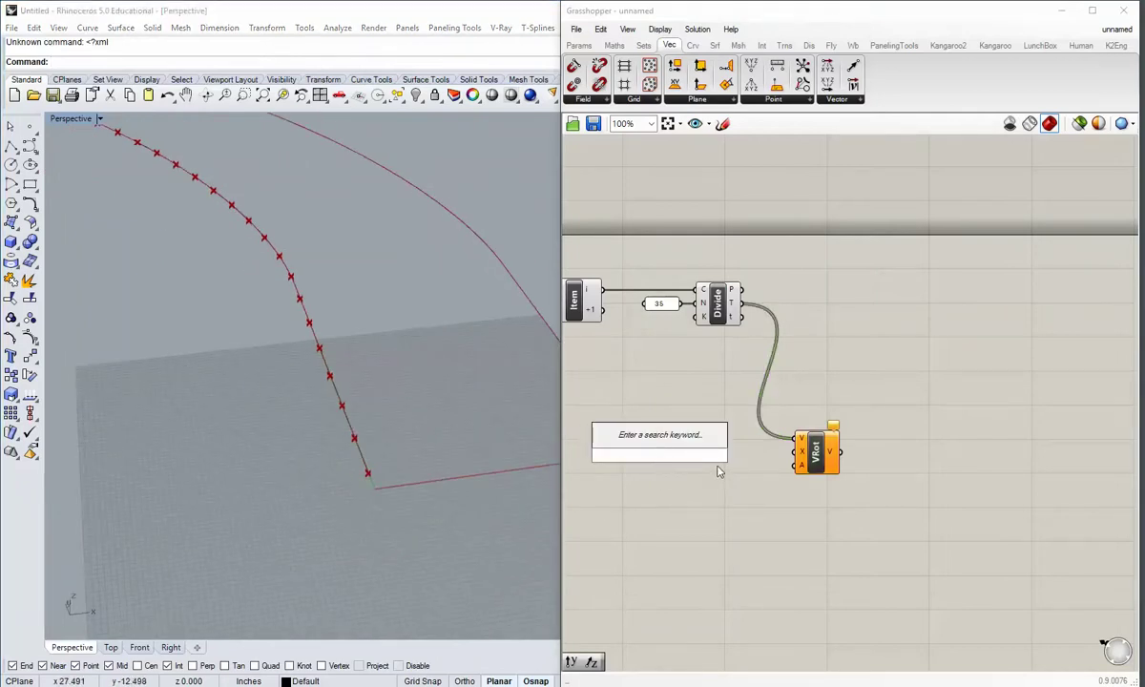
type("z")
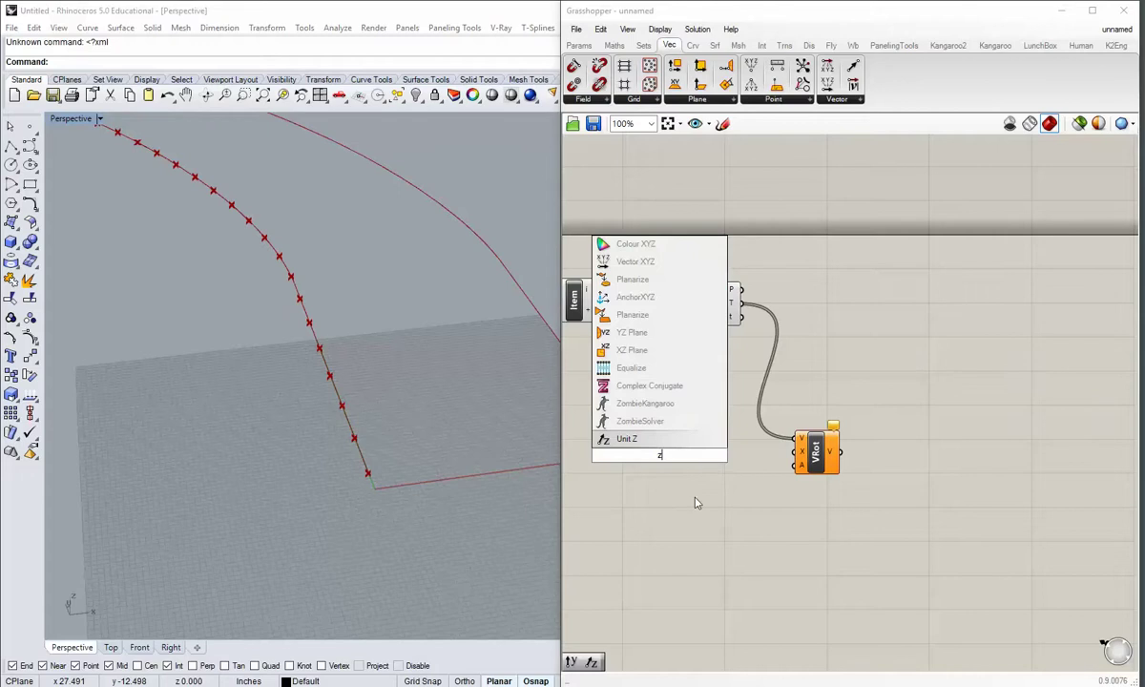
left_click(665, 443)
left_click_drag(674, 459, 797, 452)
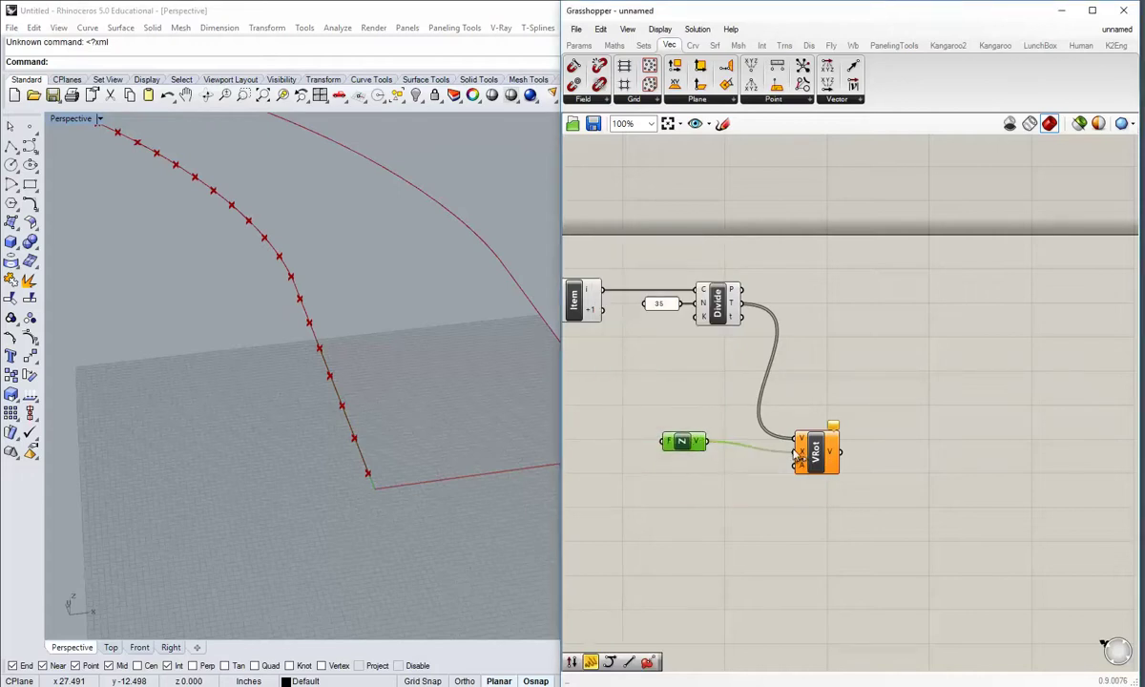
left_click_drag(683, 441, 736, 453)
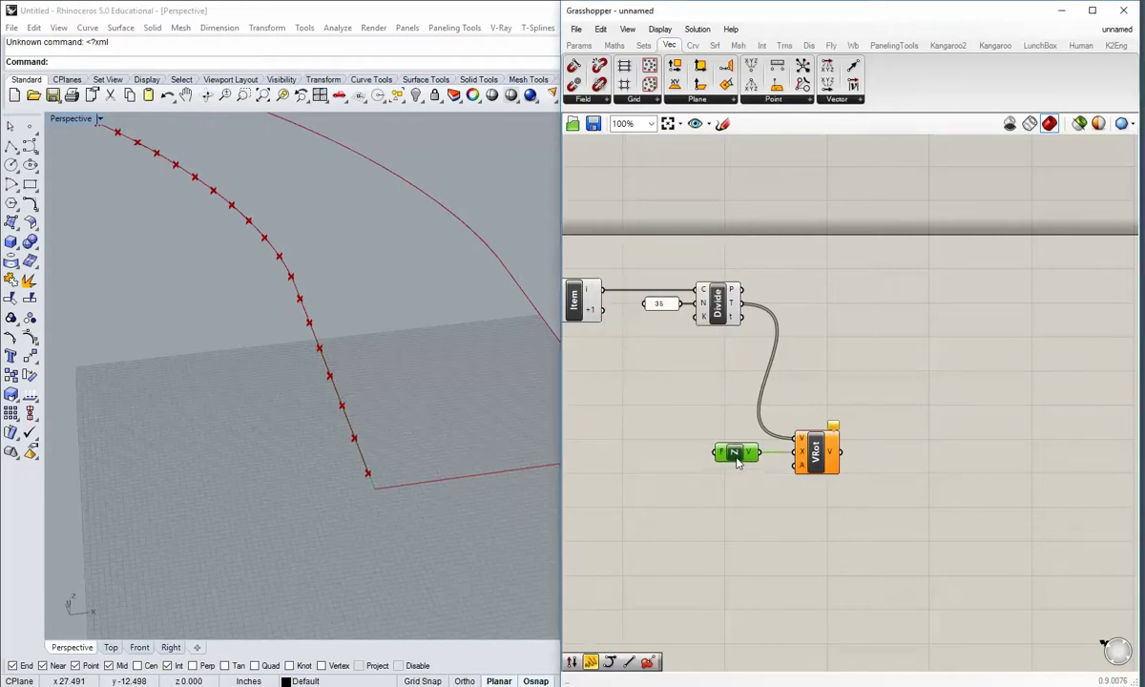
double_click(679, 506)
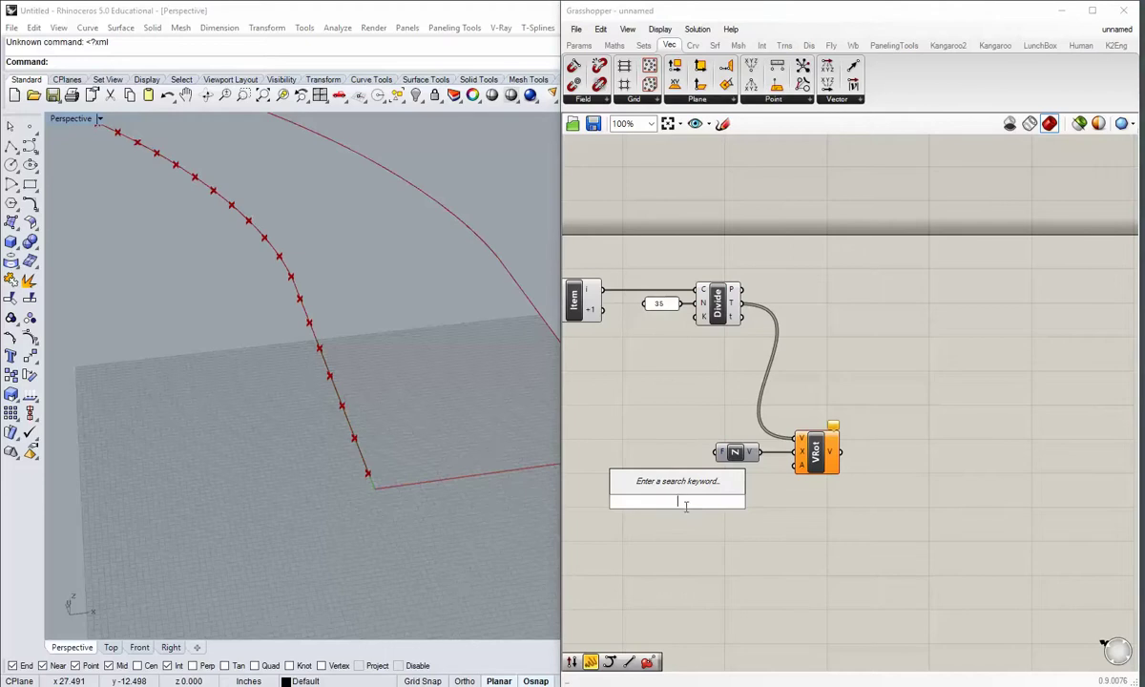
type("z")
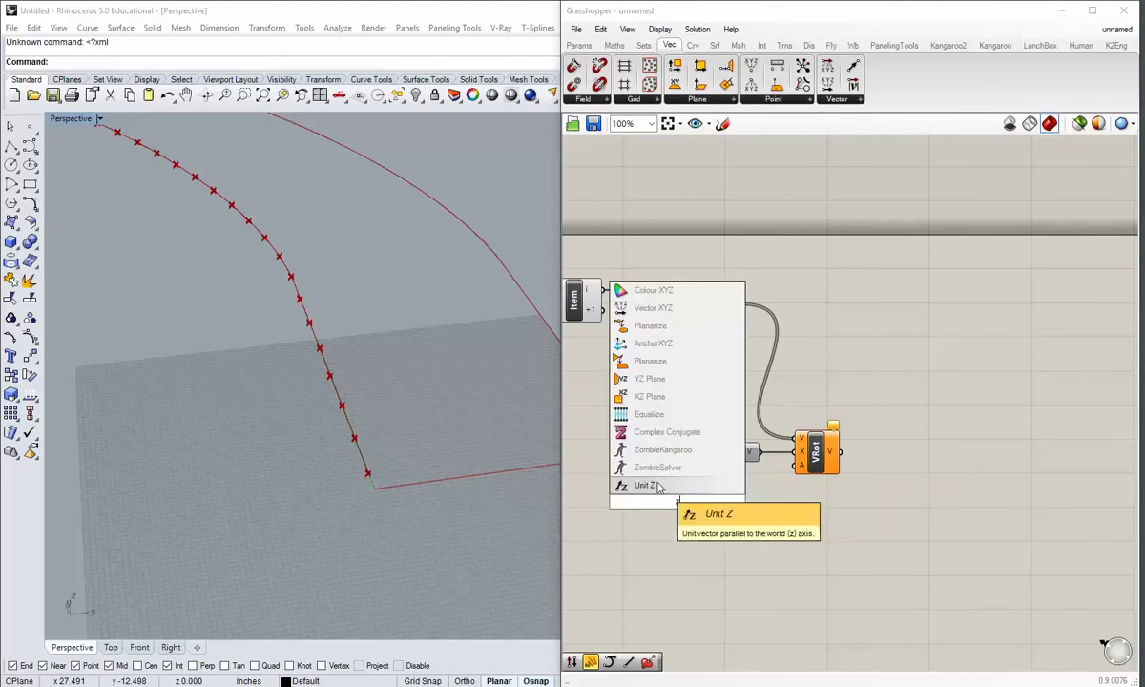
left_click(763, 483)
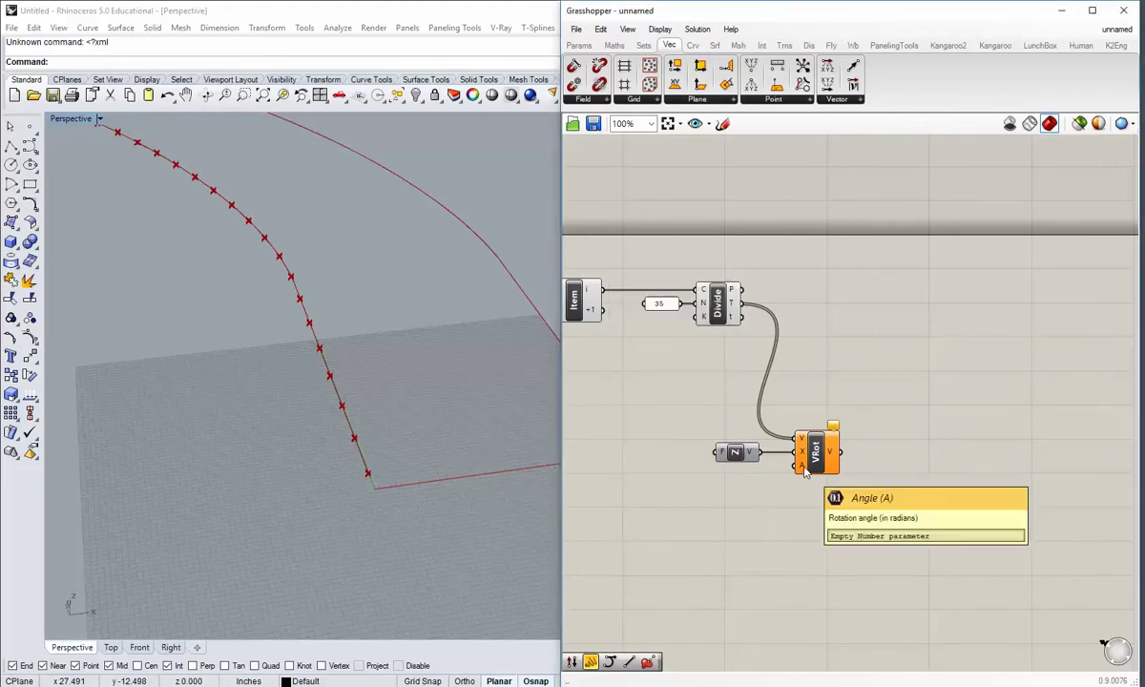
- Set the vector Rotate component's angle input to use degrees
right_click(805, 470)
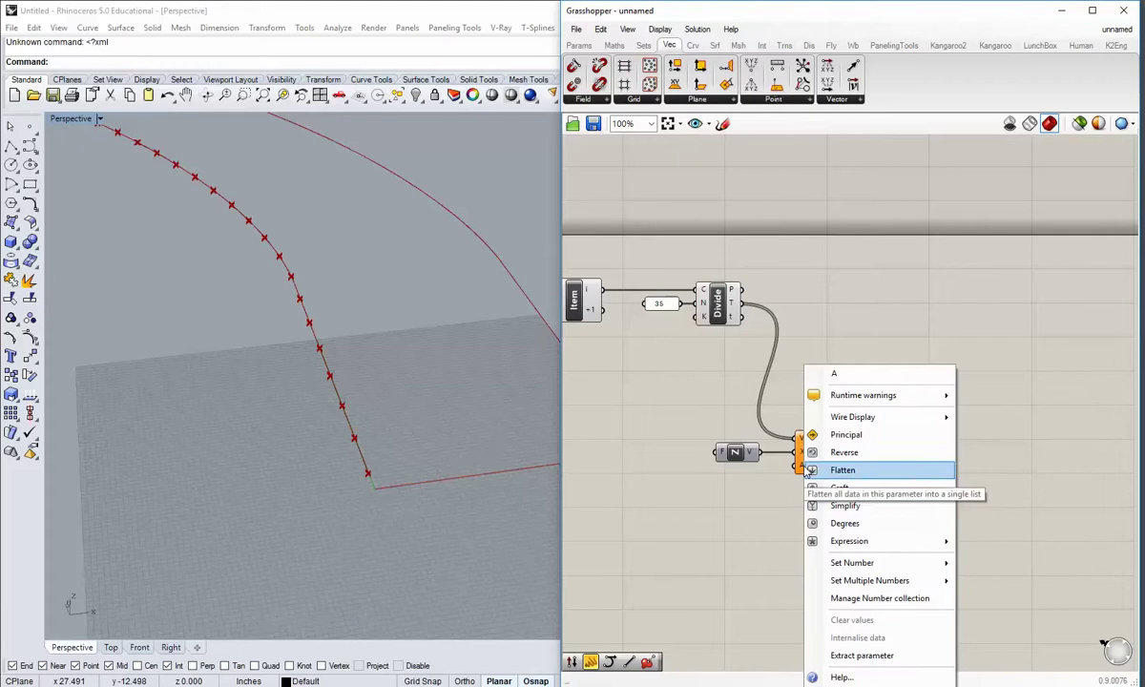
left_click(847, 525)
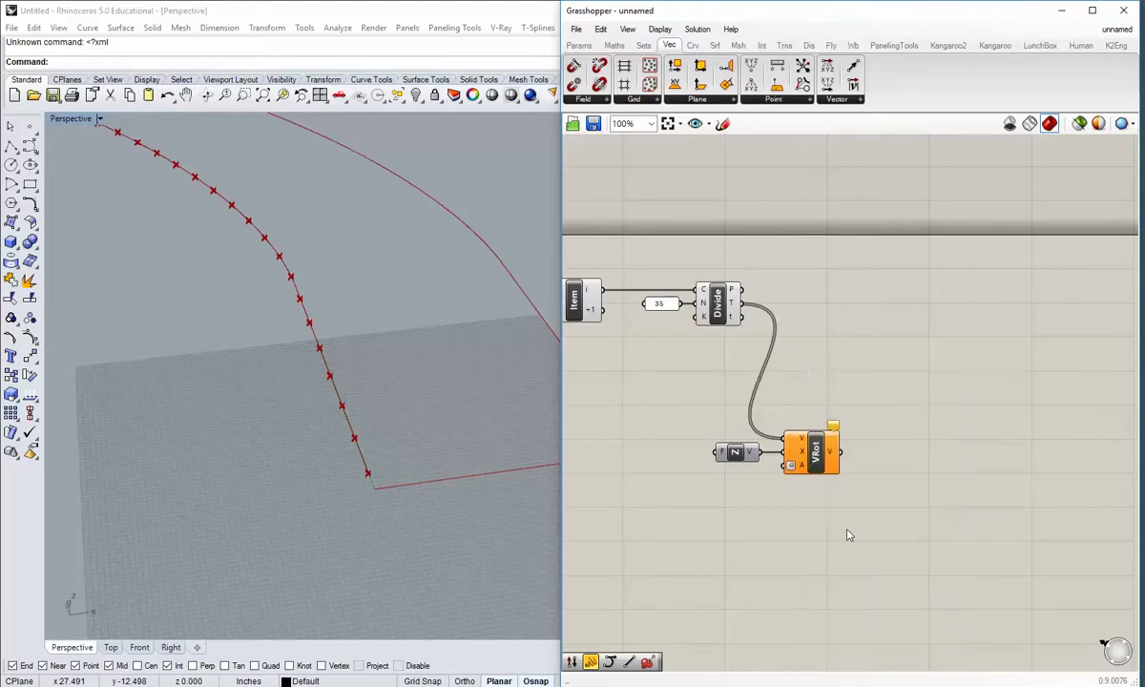
right_click(801, 467)
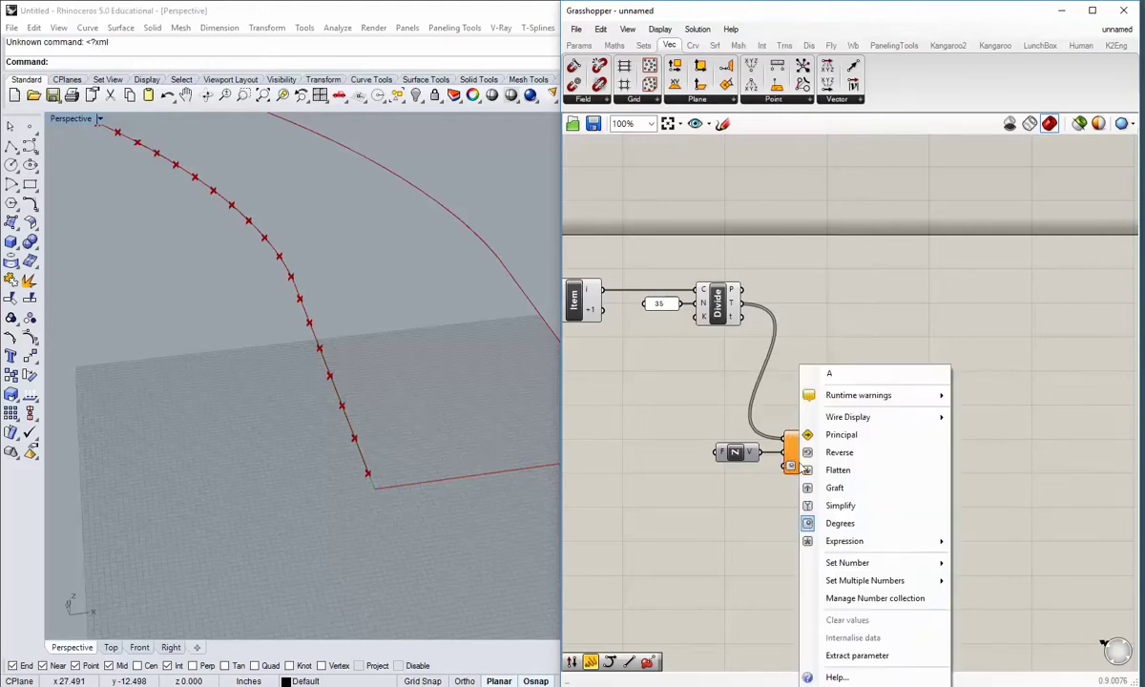
left_click(840, 524)
- Move Unit Z away from the Rotate component and connect a new panel containing -90 to Rotate's A input
mouse_move(738, 452)
left_mouse_down()
mouse_move(720, 429)
mouse_move(704, 437)
left_mouse_up()
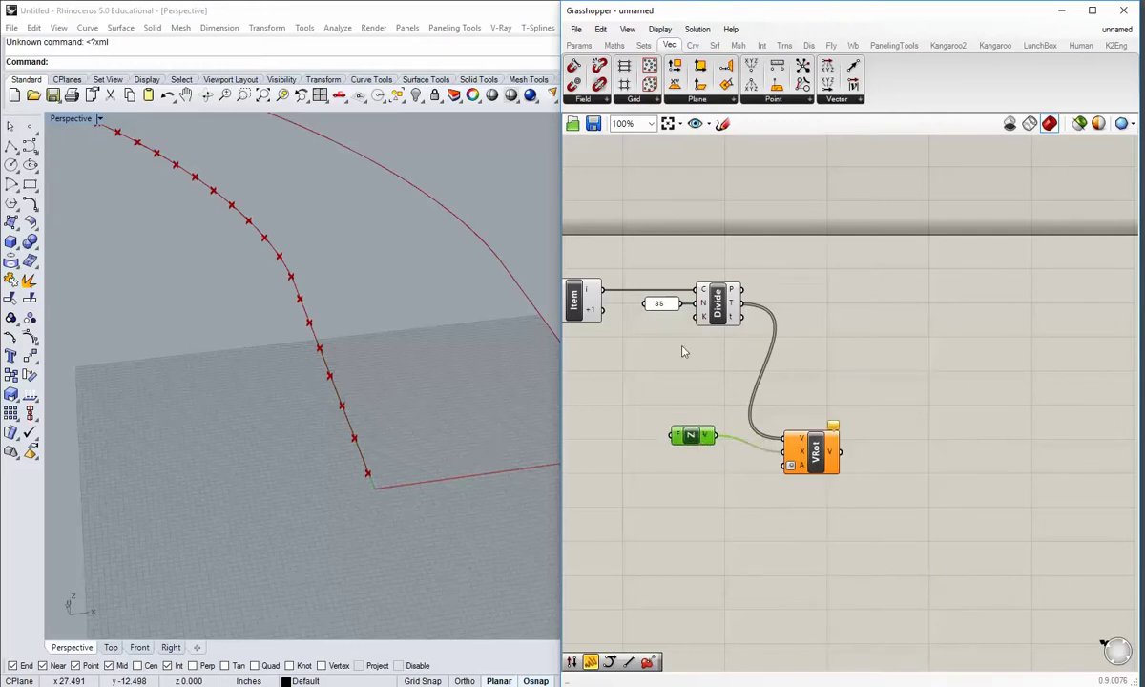
left_click(584, 45)
left_click_drag(728, 88, 653, 508)
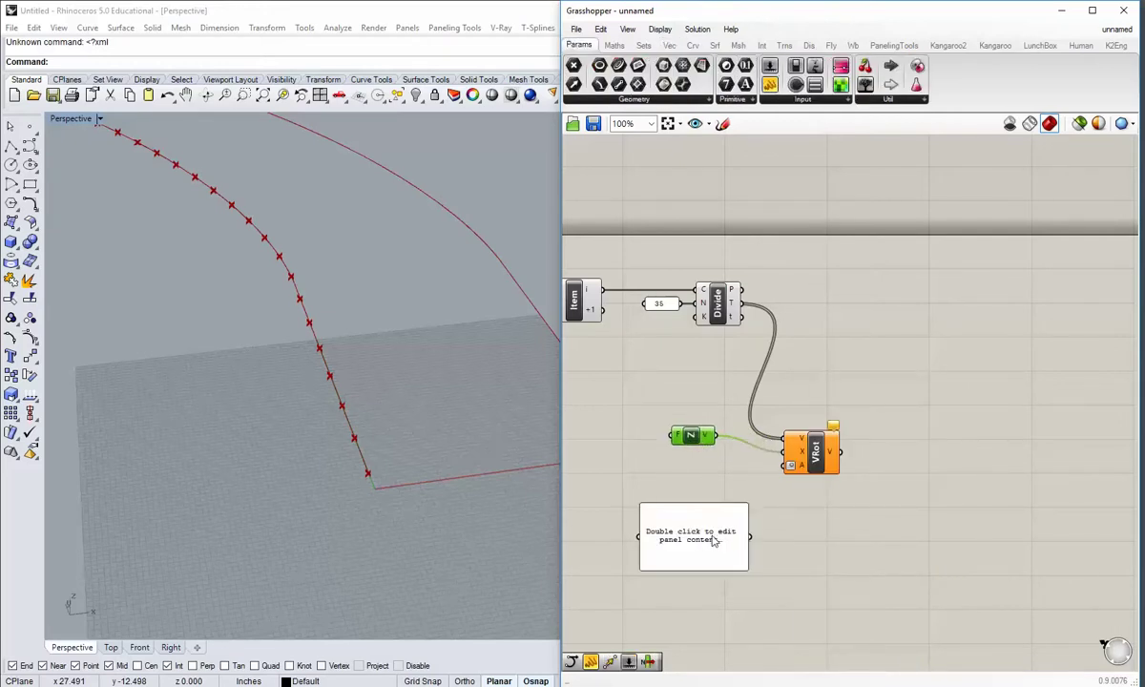
double_click(729, 530)
type("-90")
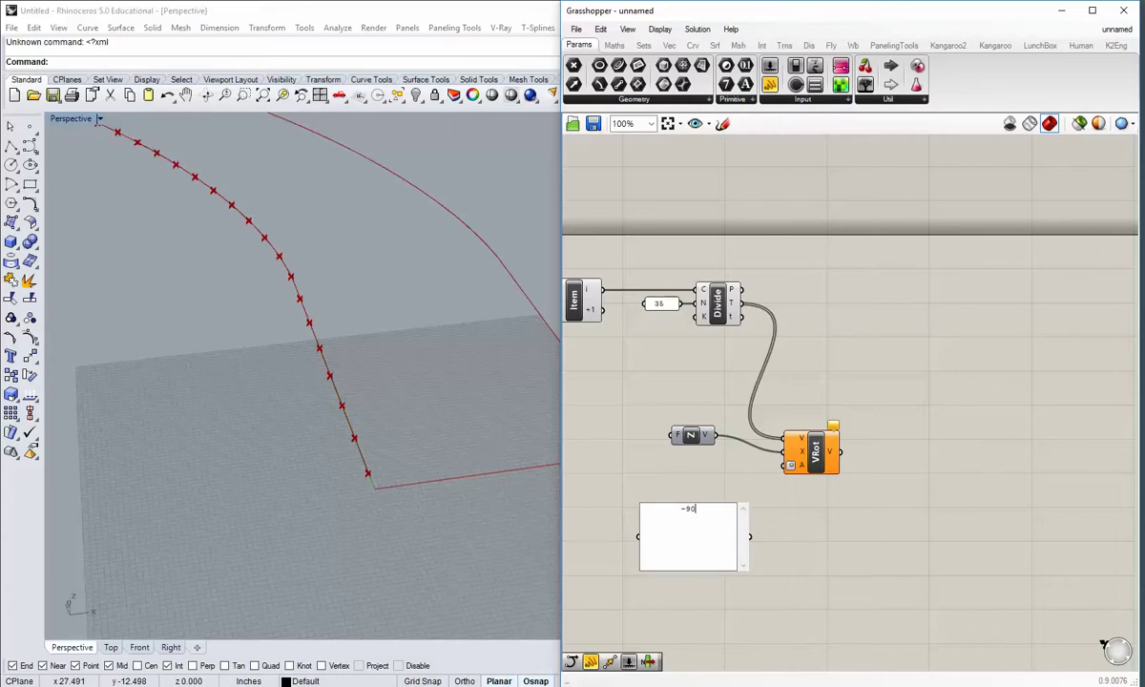
left_click(799, 512)
left_click_drag(751, 536, 791, 465)
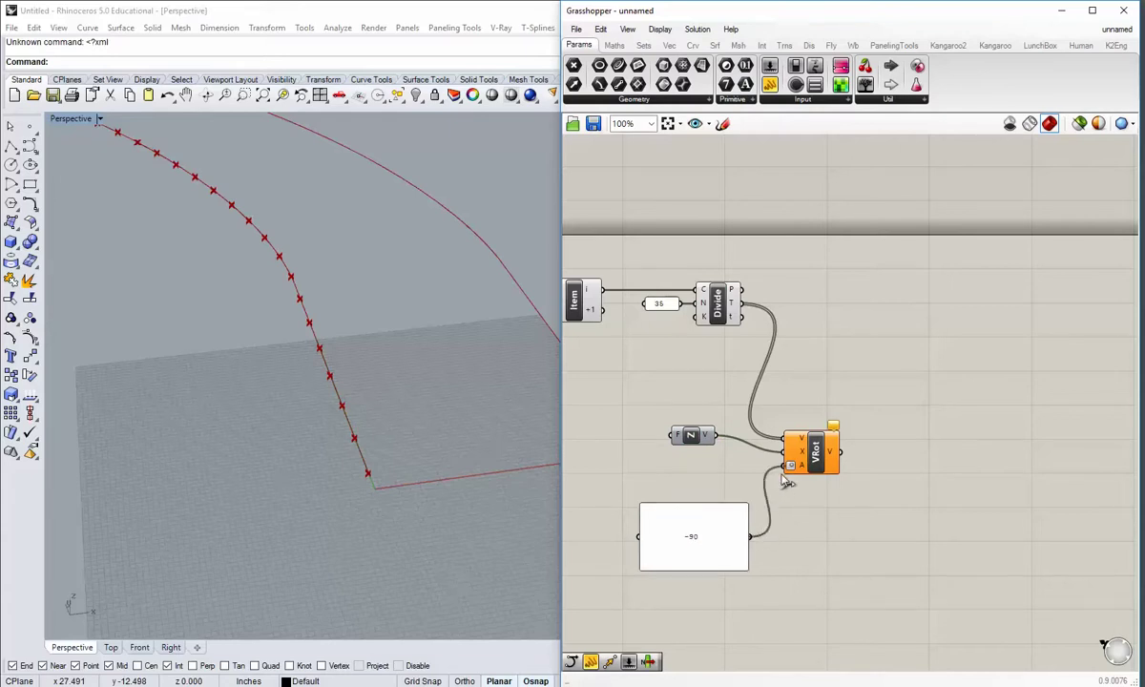
- Shrink the -90 panel beside the vector Rotate component's A input and move Unit Z level with the X input
left_click_drag(744, 566, 739, 474)
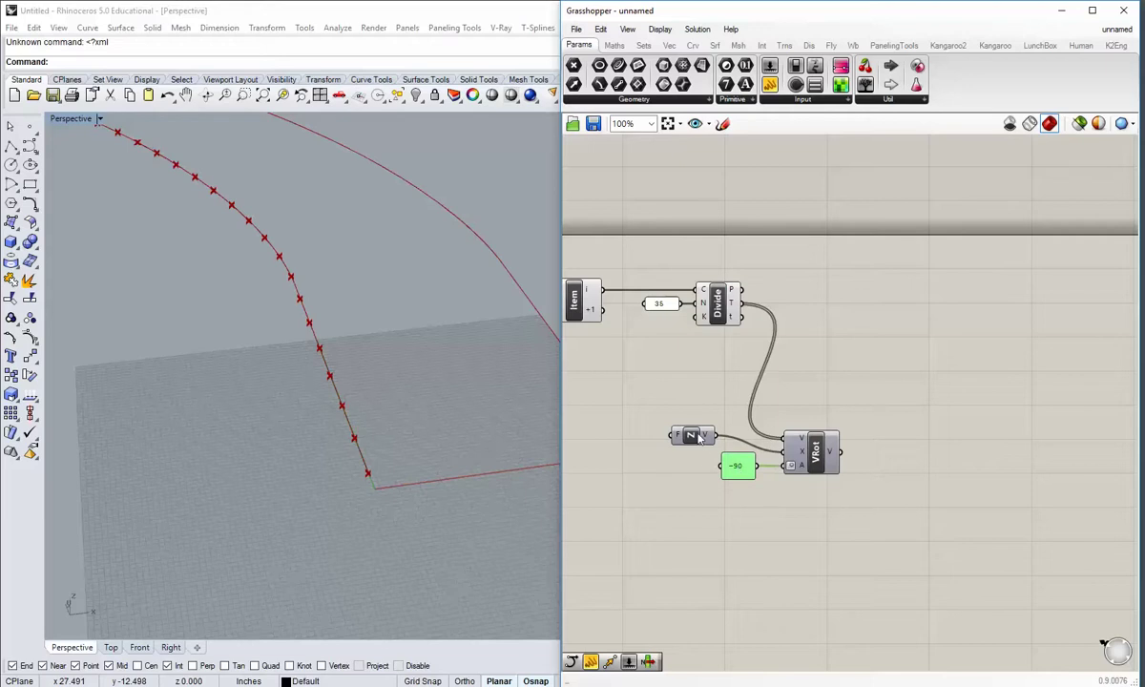
left_click_drag(699, 437, 665, 454)
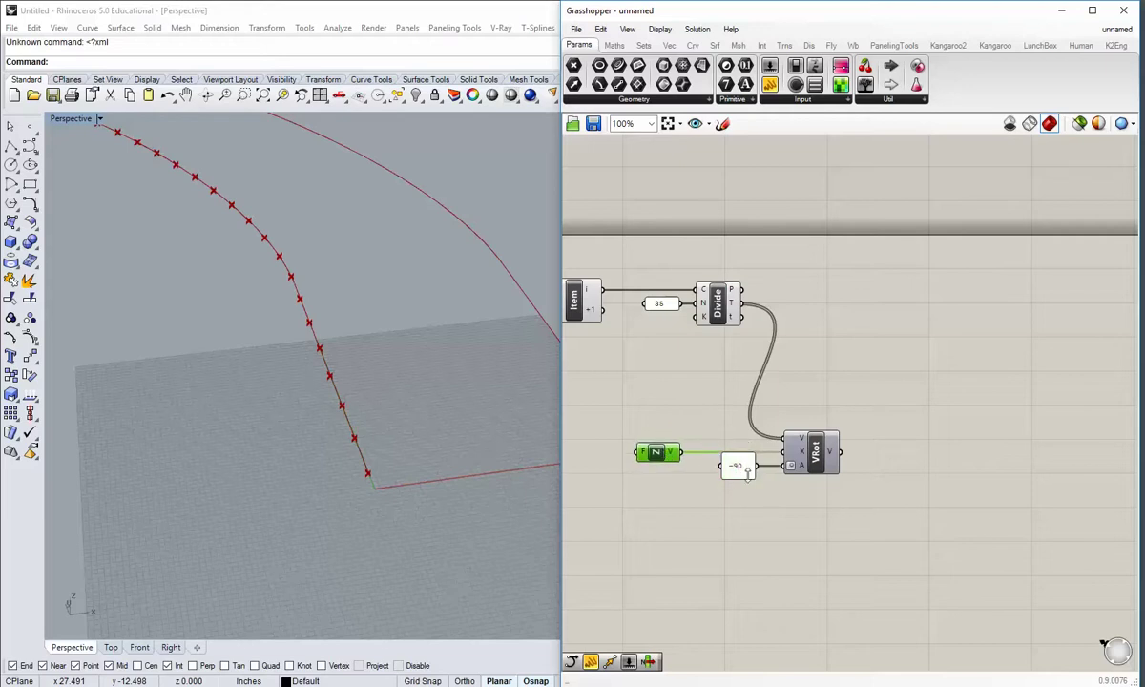
mouse_move(744, 476)
left_mouse_down()
mouse_move(751, 442)
mouse_move(748, 484)
left_mouse_up()
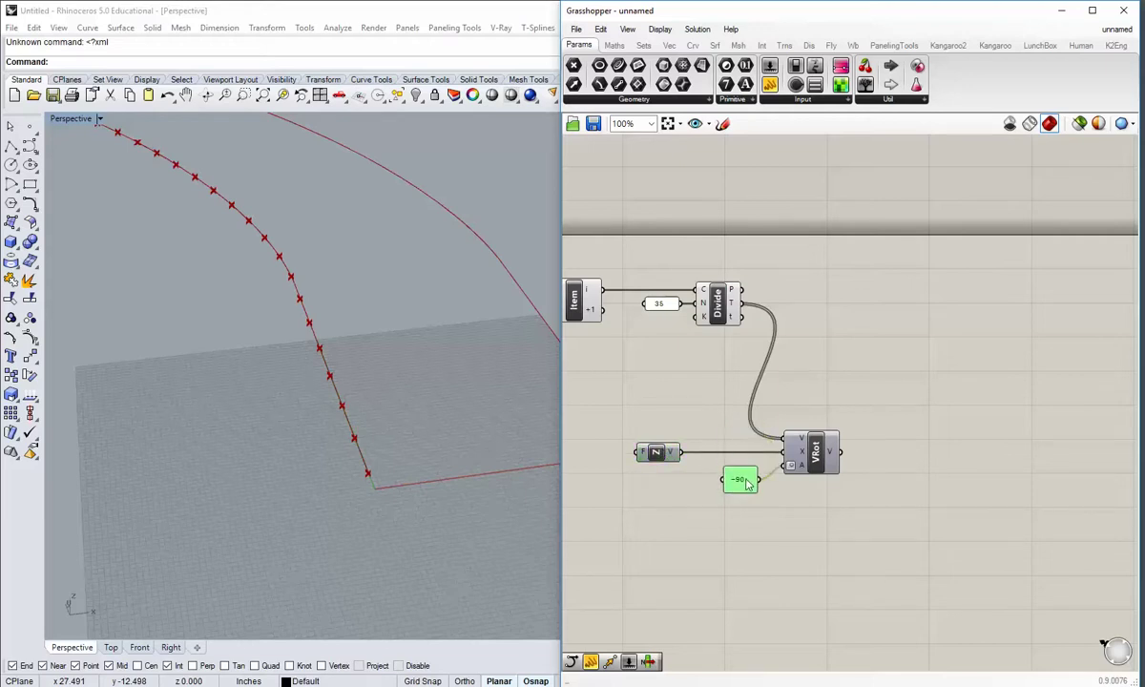
right_click_drag(408, 450, 279, 540, "shift")
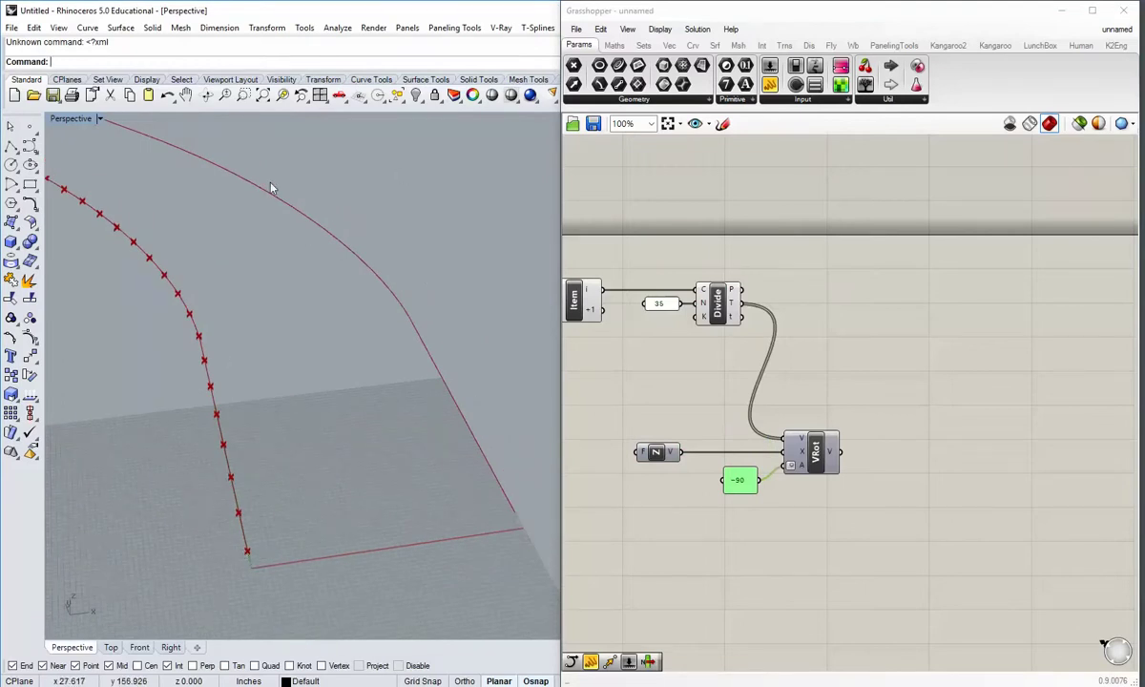
right_click_drag(324, 304, 317, 291, "shift")
left_click_drag(746, 490, 751, 469)
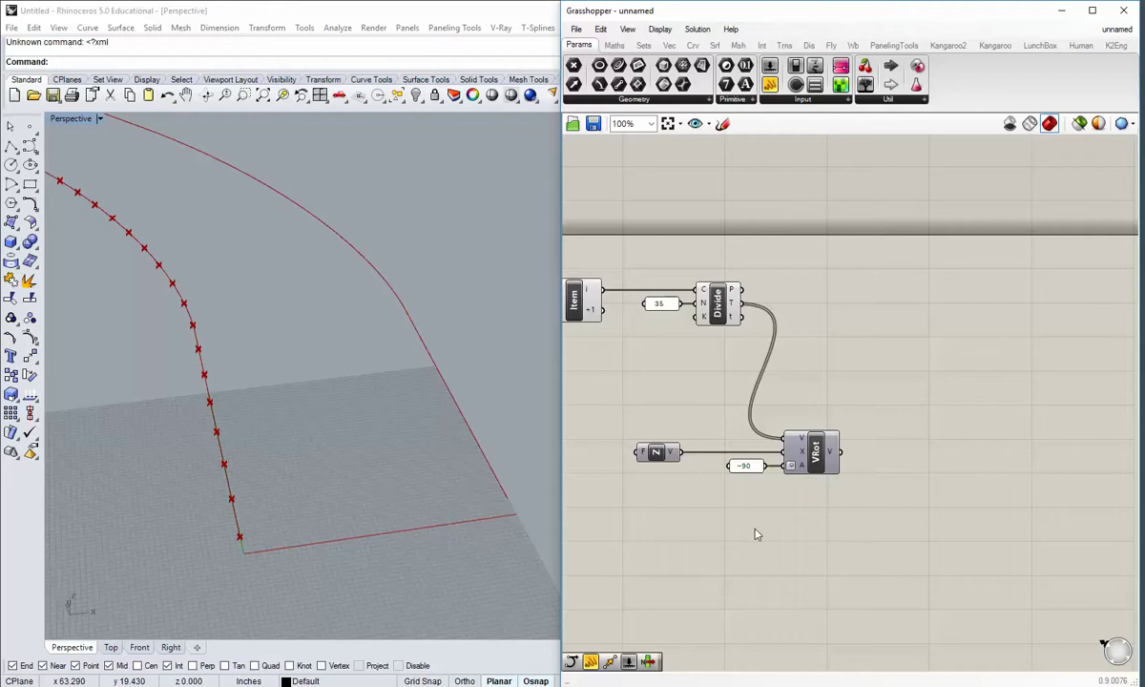
- Add a Project Point component beyond the vector Rotate component and connect Divide's P output to its P input
right_click_drag(756, 534, 668, 508)
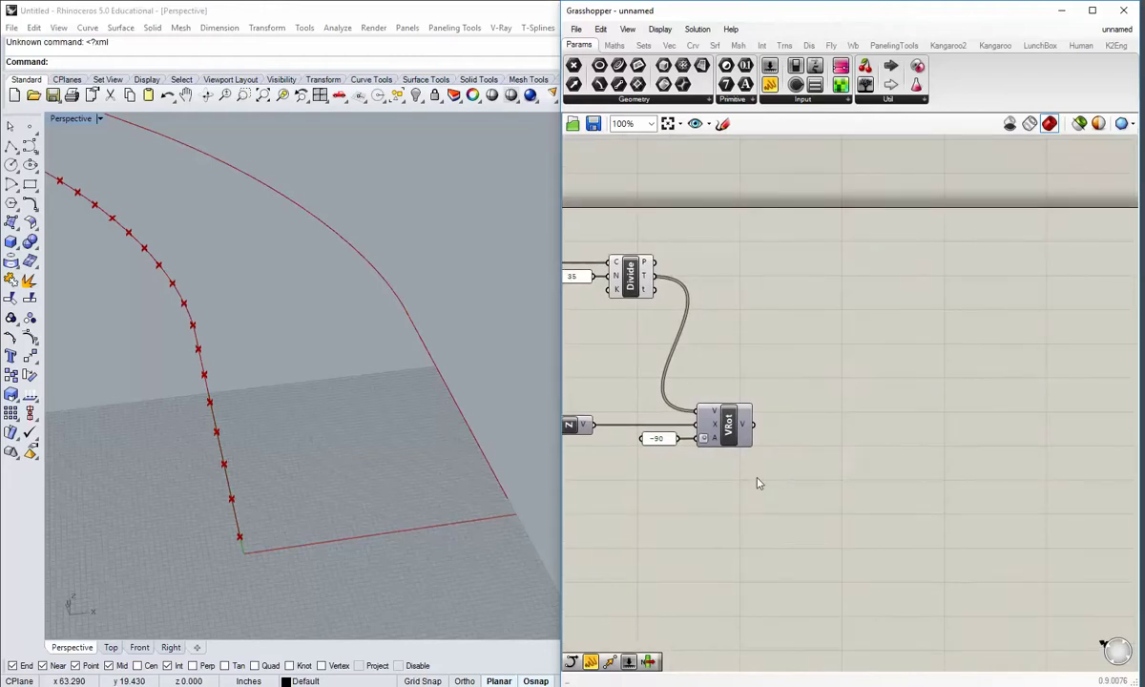
left_click(673, 46)
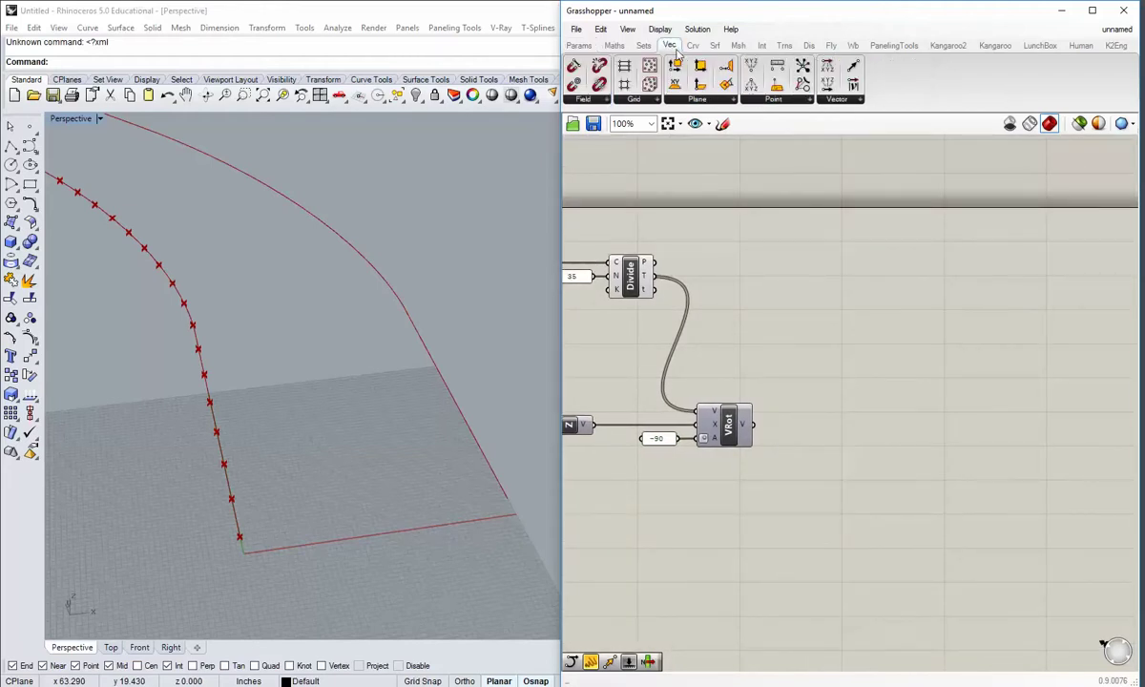
left_click(765, 101)
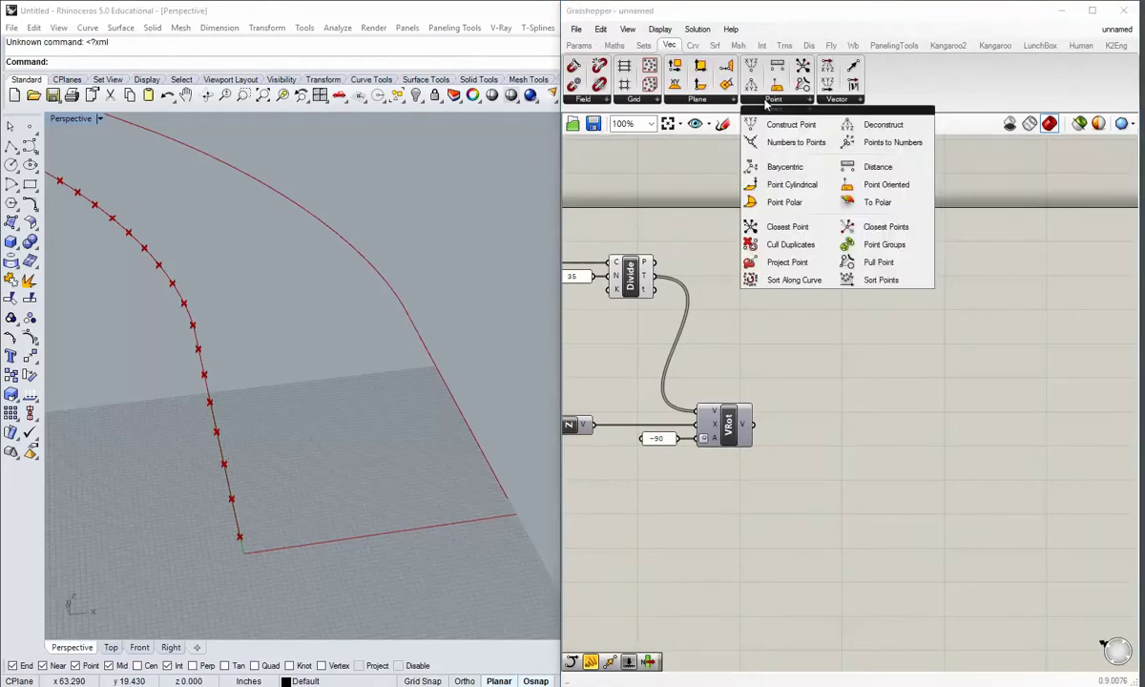
left_click(785, 262)
left_click(962, 376)
left_click_drag(656, 267, 868, 408)
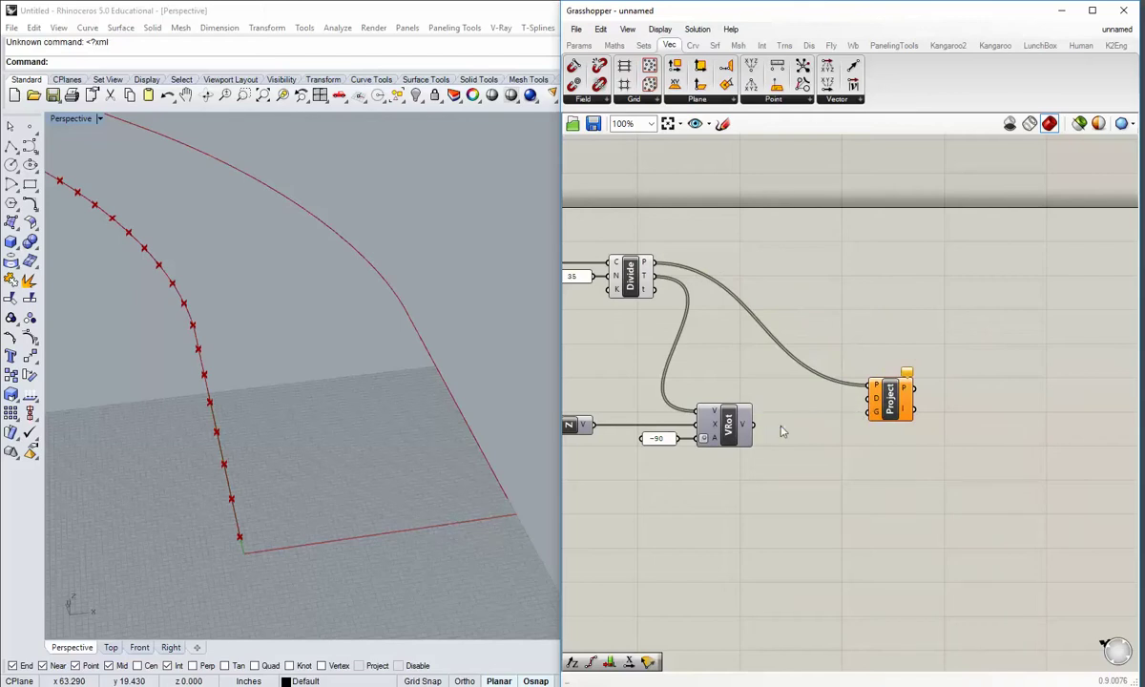
- Connect the vector Rotate component's V output to Project Point's D input and List Item's +1 output to its G input
scroll(819, 378, "down", 3)
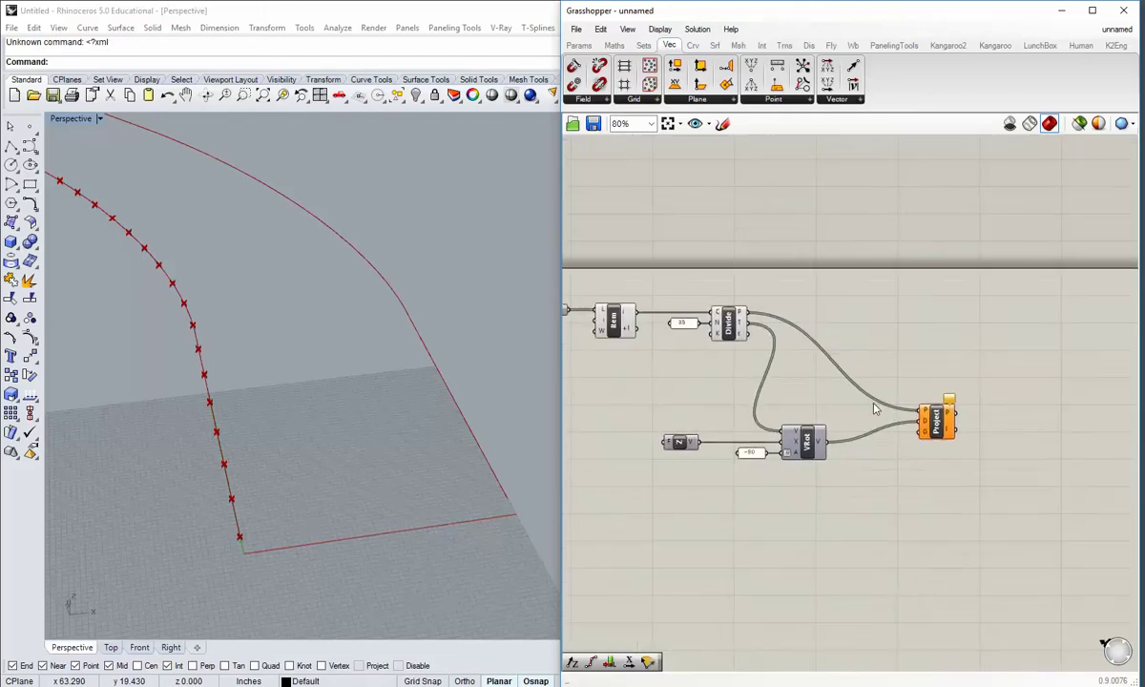
scroll(708, 368, "up", 1)
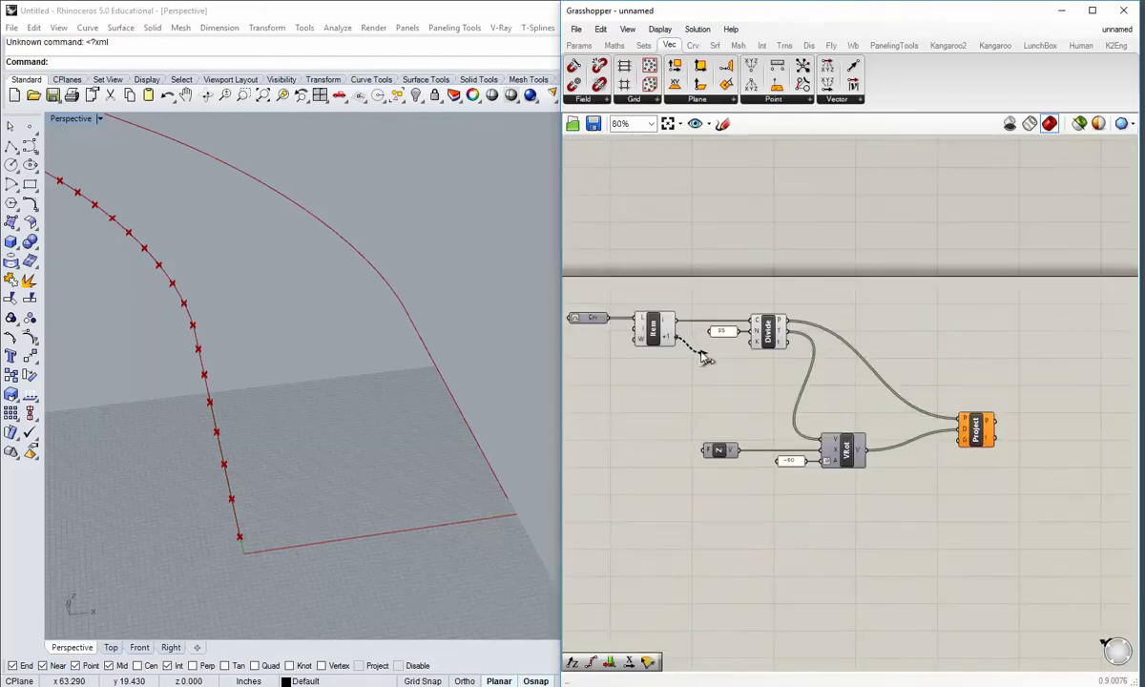
scroll(685, 344, "up", 1)
left_click_drag(679, 337, 1036, 465)
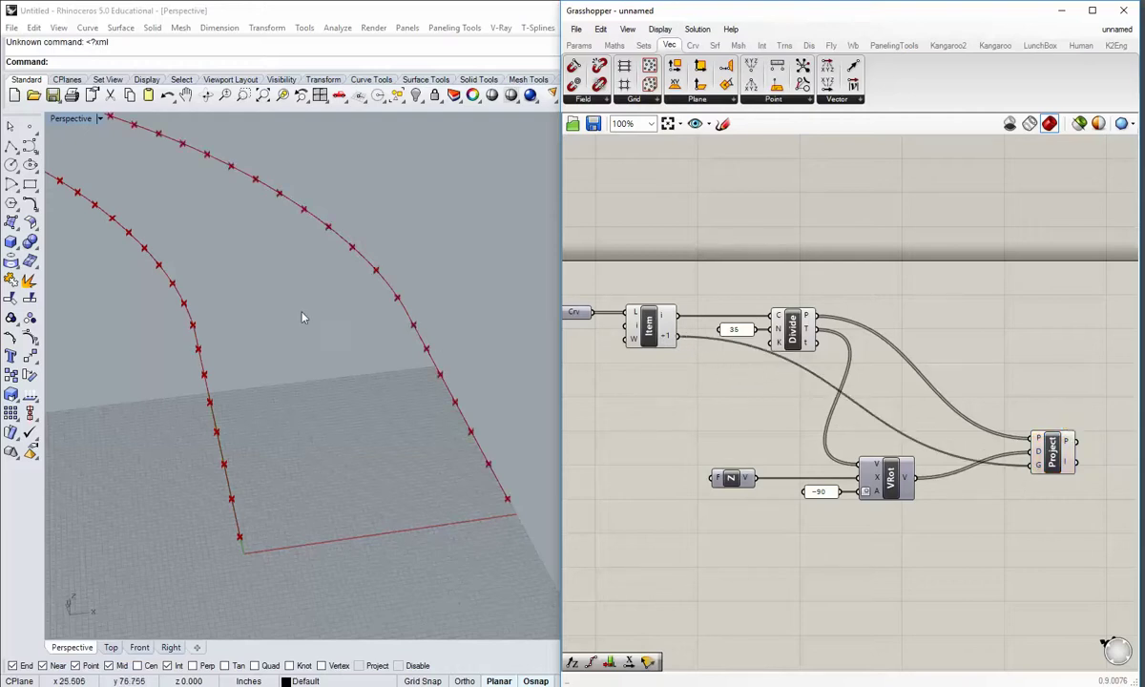
- Examine in the Top view how the division points project from the first curve onto the second along their whole length
right_click_drag(301, 317, 306, 355)
double_click(64, 120)
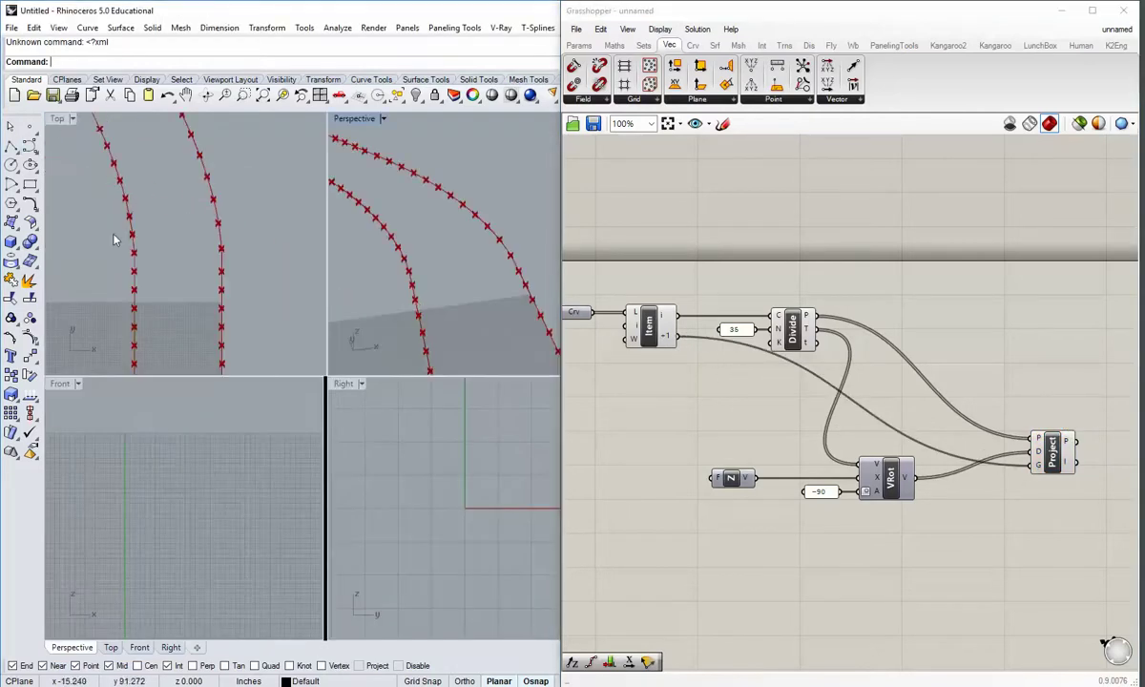
double_click(62, 120)
right_click_drag(428, 416, 386, 460)
scroll(386, 460, "down", 8)
right_click_drag(350, 520, 355, 471)
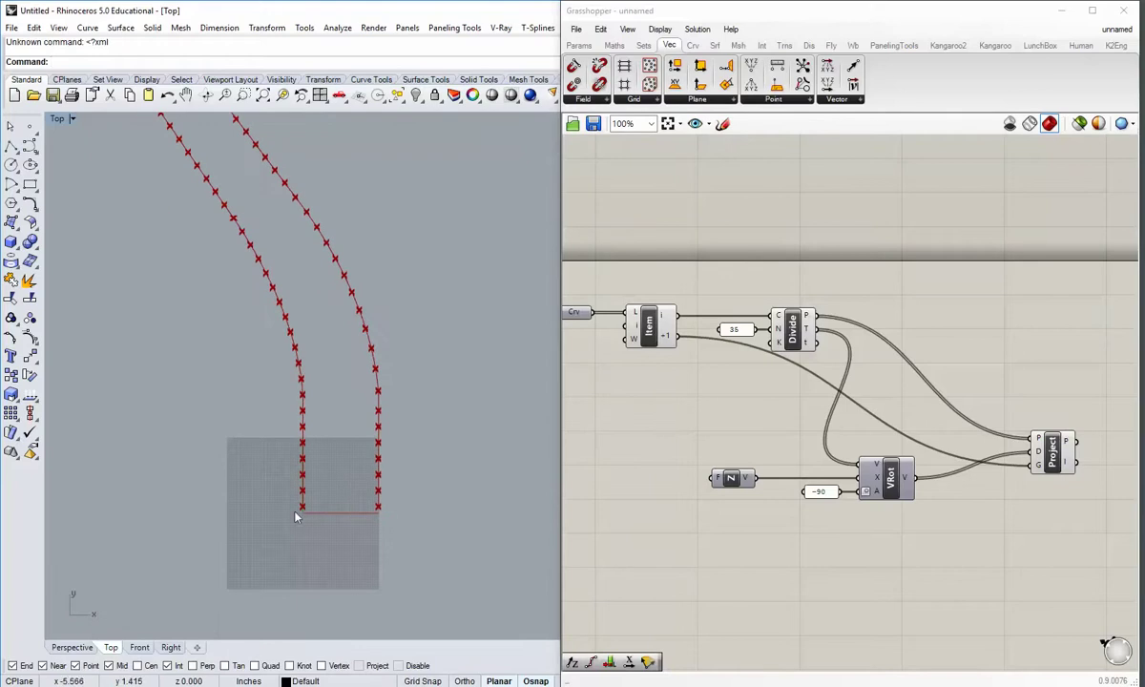
scroll(236, 290, "up", 5)
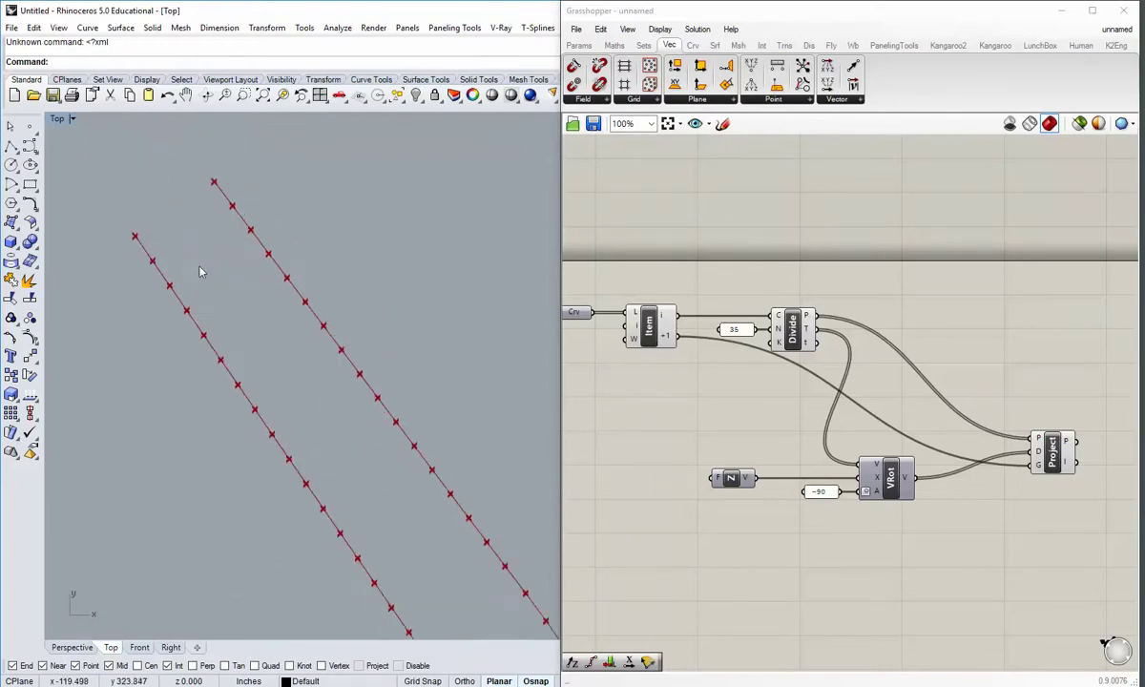
scroll(273, 346, "up", 3)
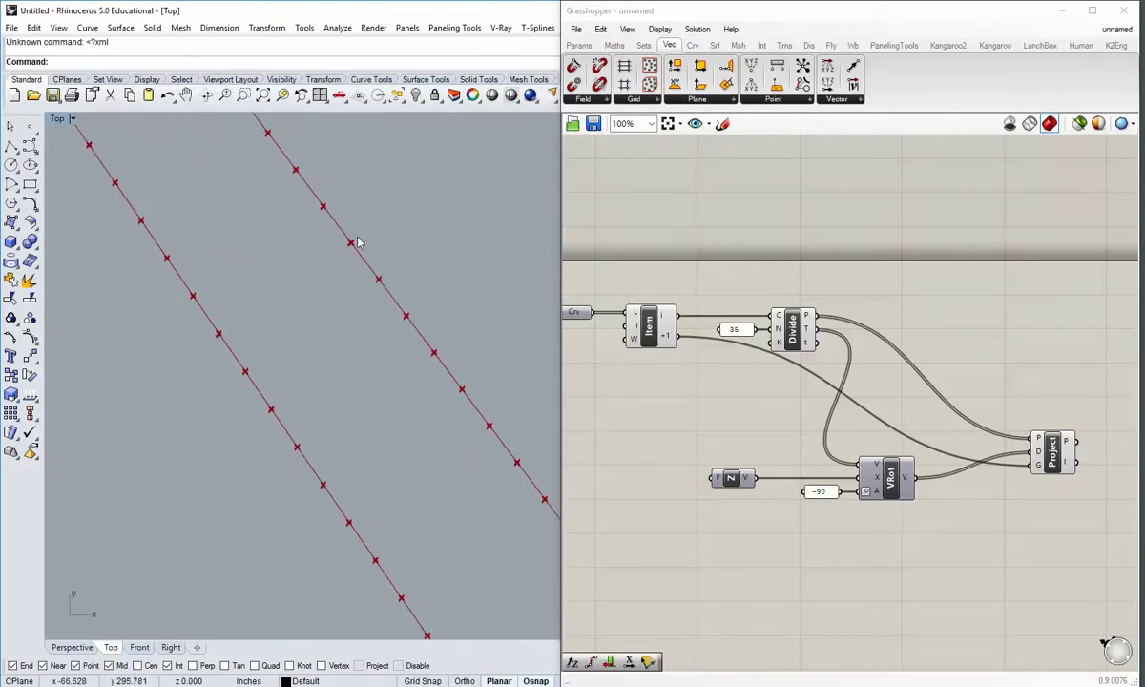
right_click_drag(316, 377, 327, 270)
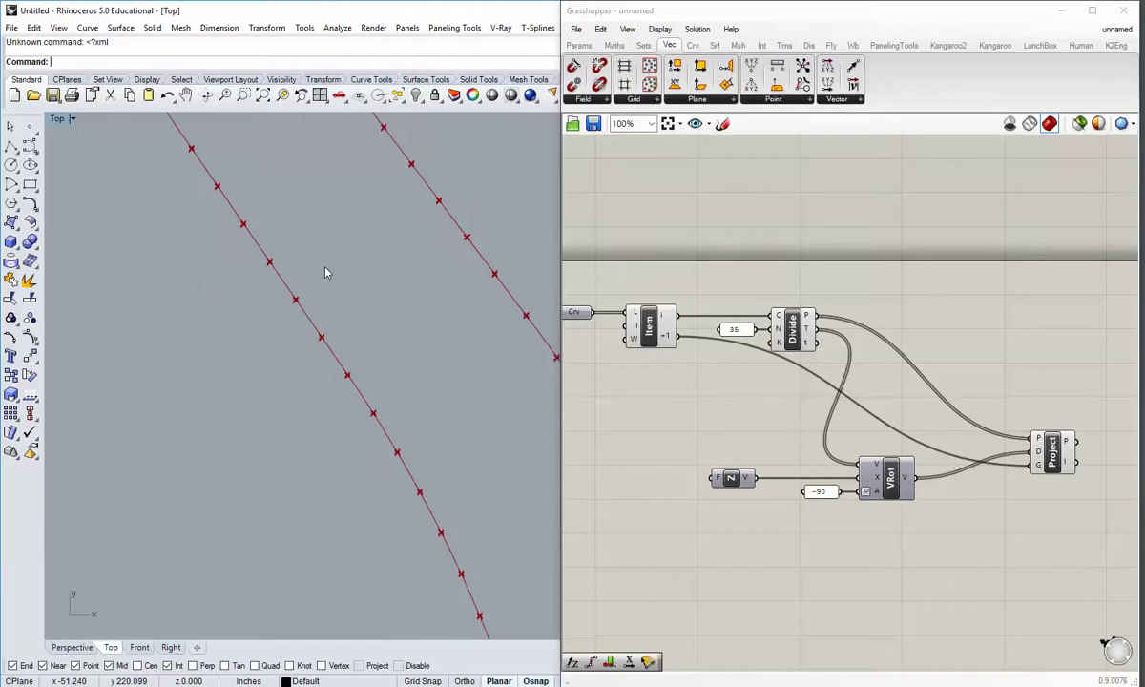
scroll(342, 349, "down", 4)
right_click_drag(393, 473, 286, 300)
right_click_drag(380, 573, 367, 410)
scroll(385, 485, "up", 1)
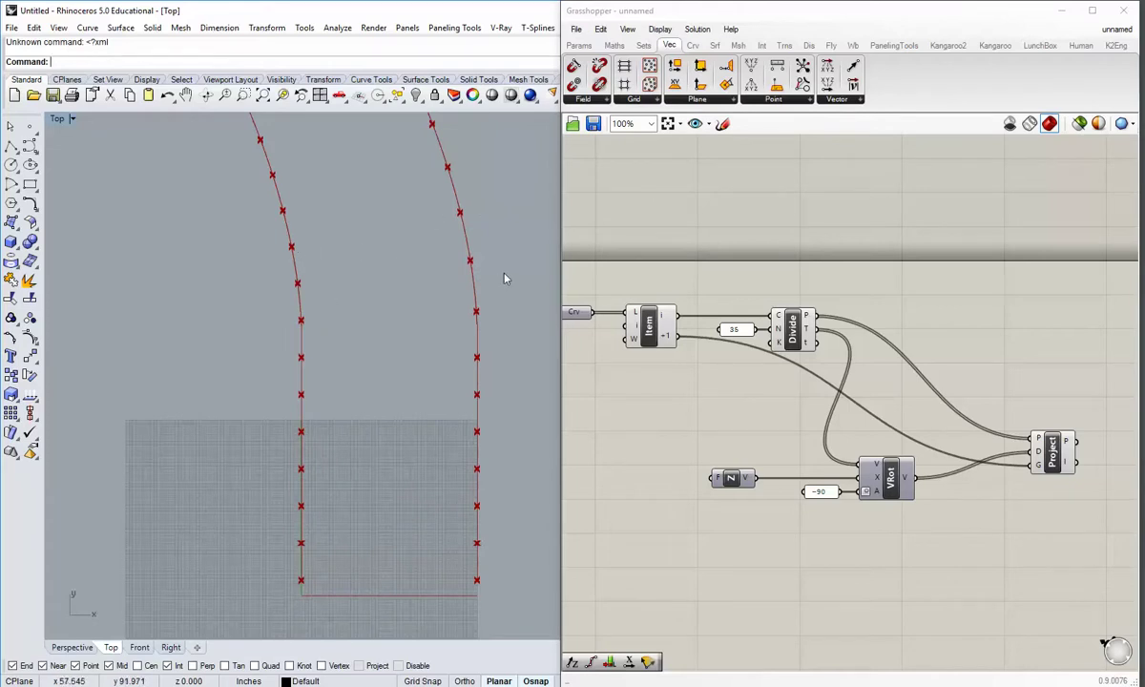
scroll(486, 286, "down", 3)
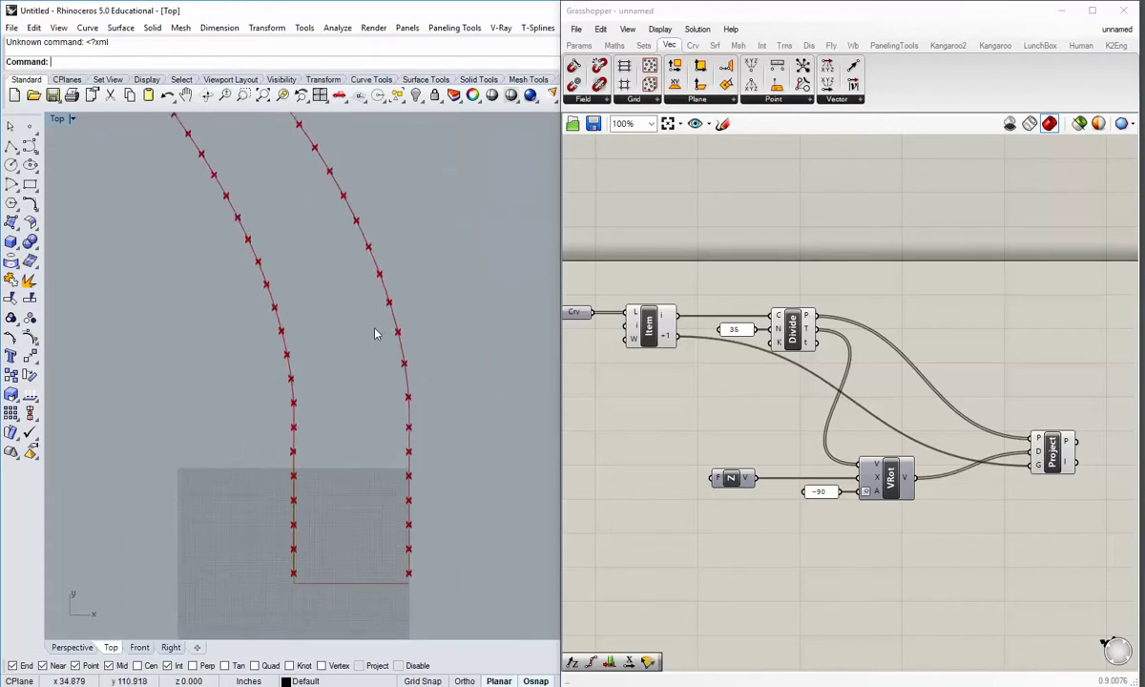
right_click_drag(358, 371, 310, 324)
scroll(314, 389, "up", 4)
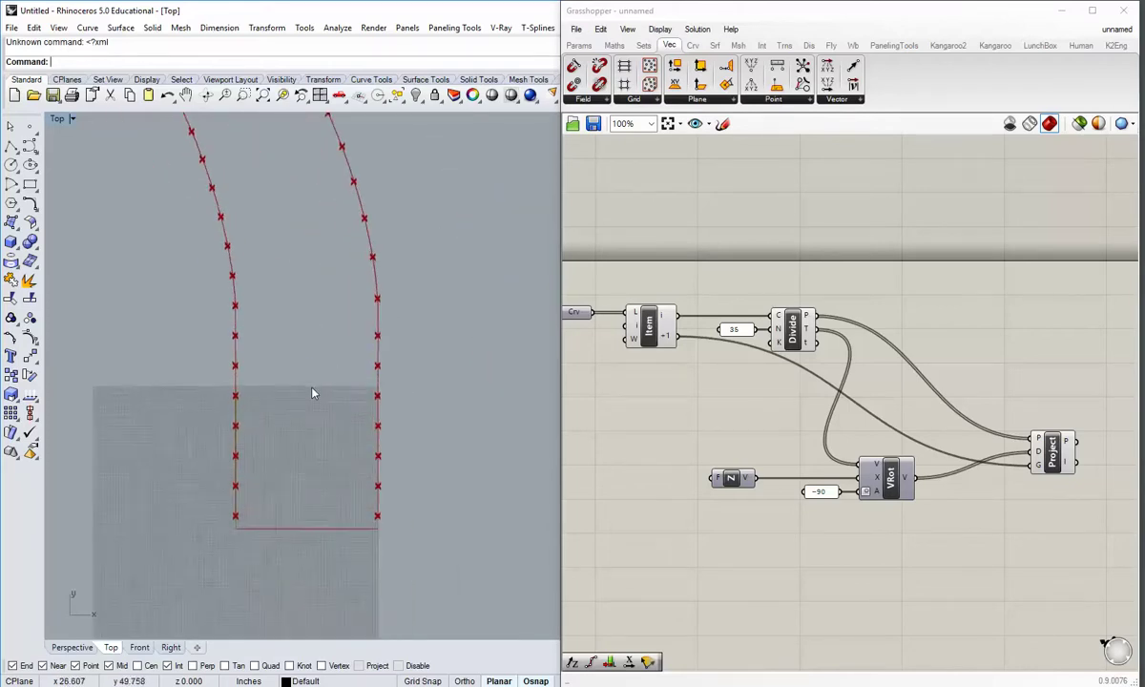
double_click(59, 119)
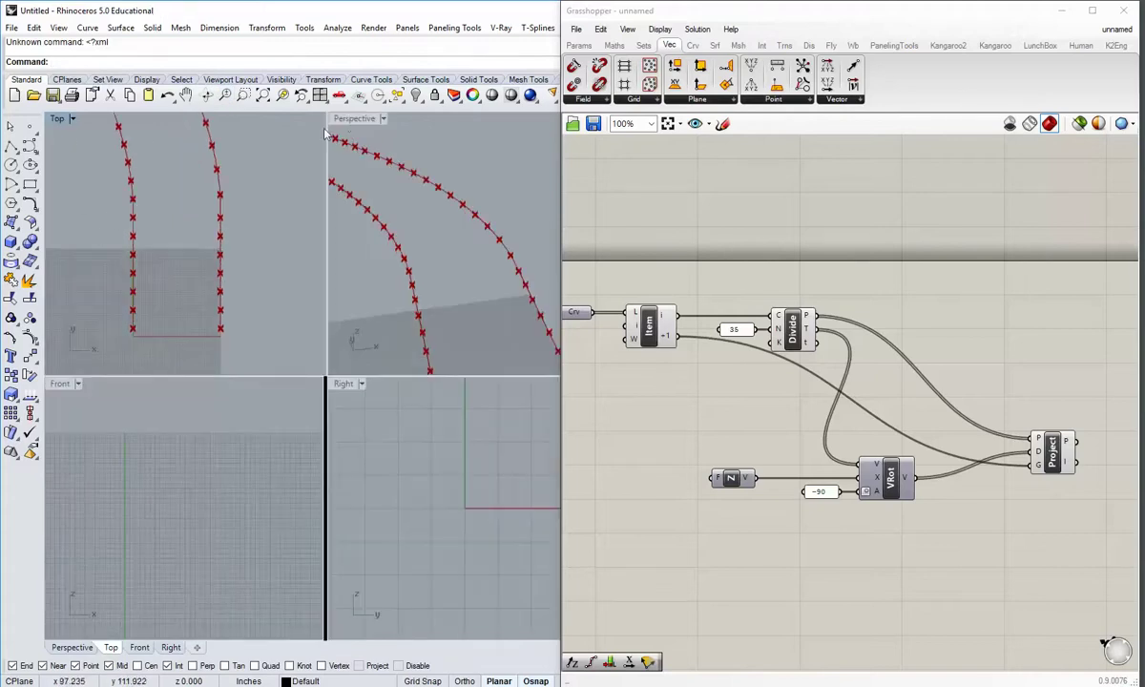
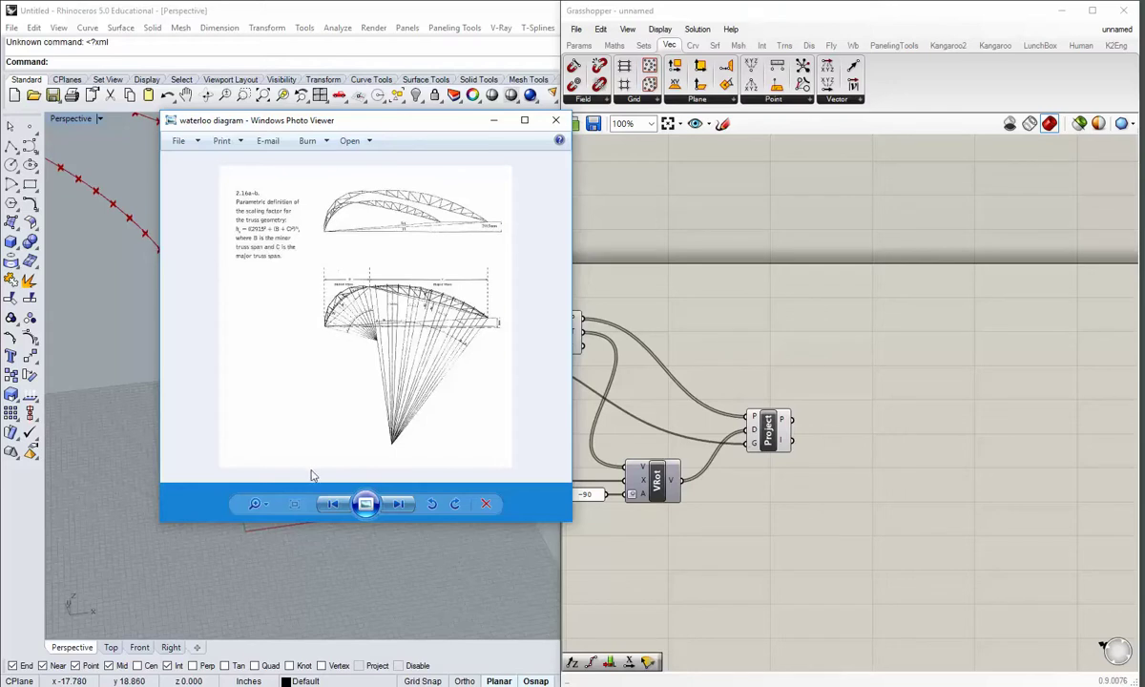
- Compare the projected points in the Perspective view with the truss geometry in the waterloo diagram image
left_click(493, 127)
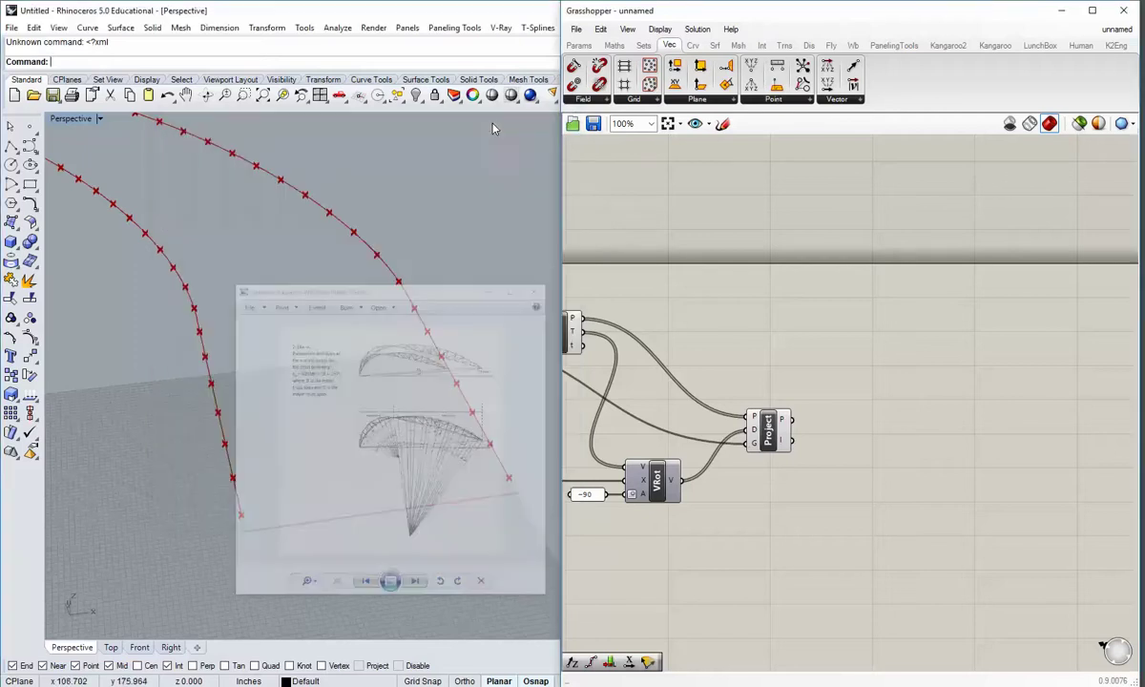
right_click_drag(278, 348, 291, 438)
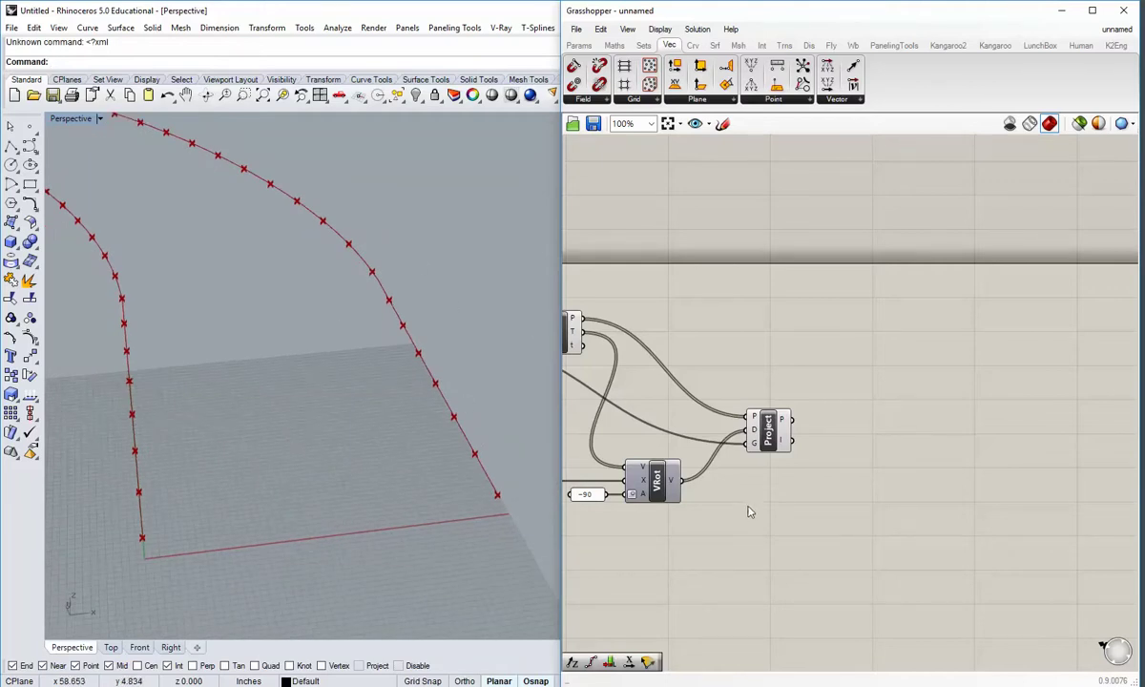
right_click_drag(749, 513, 711, 499)
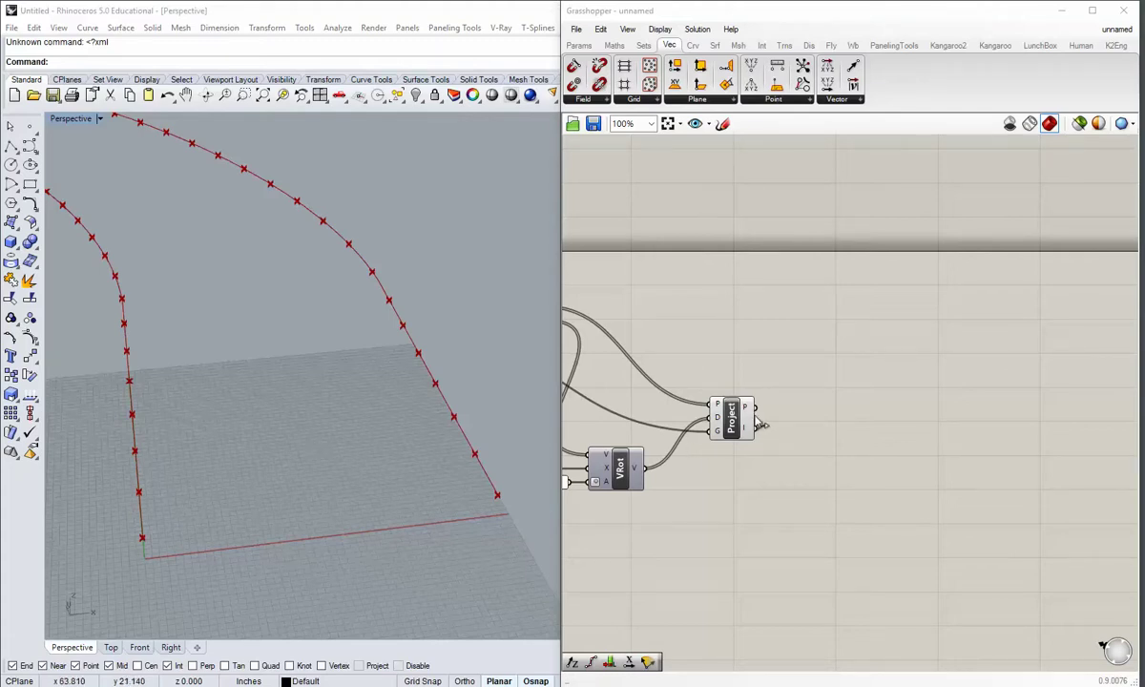
right_click_drag(758, 422, 692, 464)
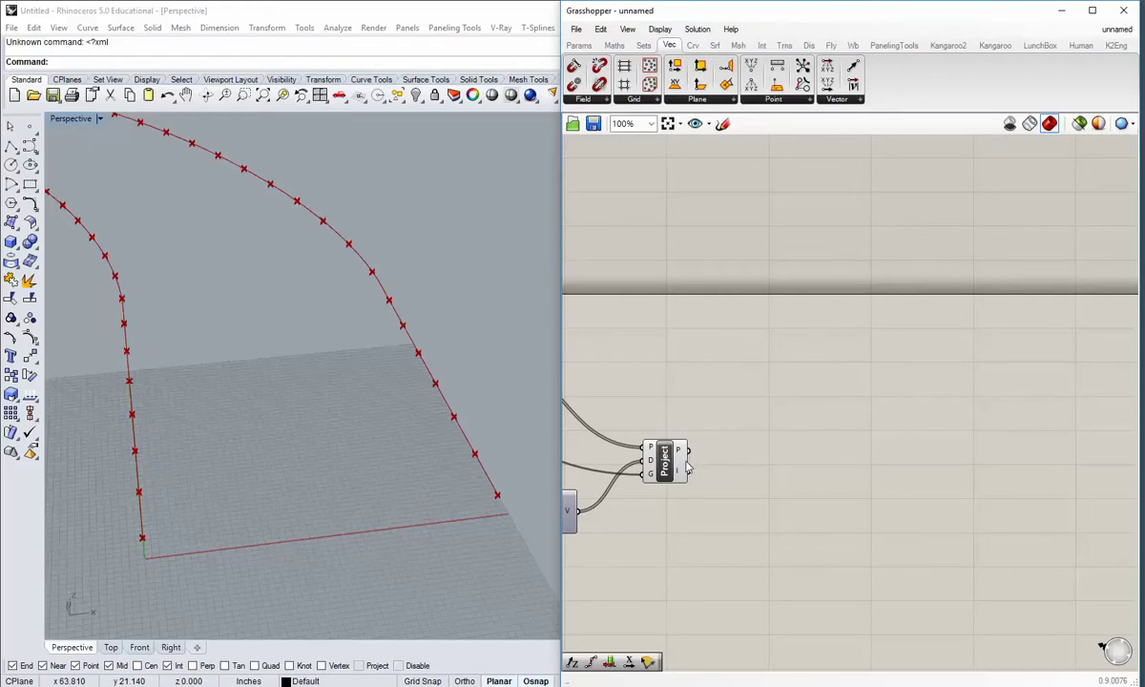
right_click_drag(394, 520, 356, 530, "shift")
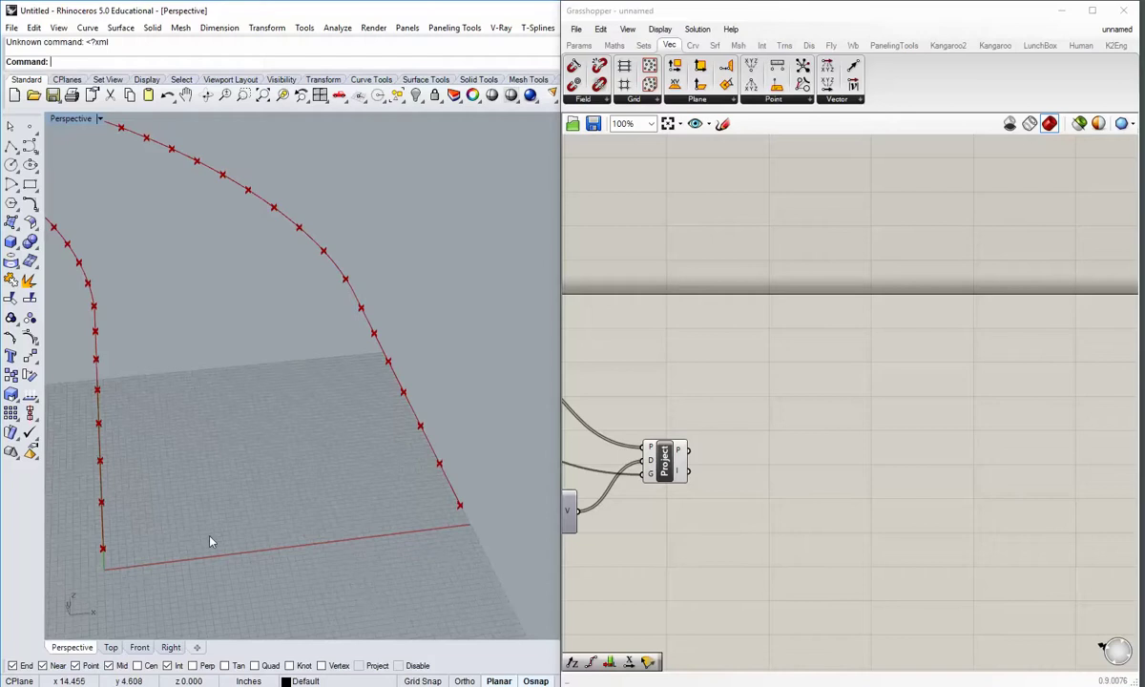
key("alt+Tab")
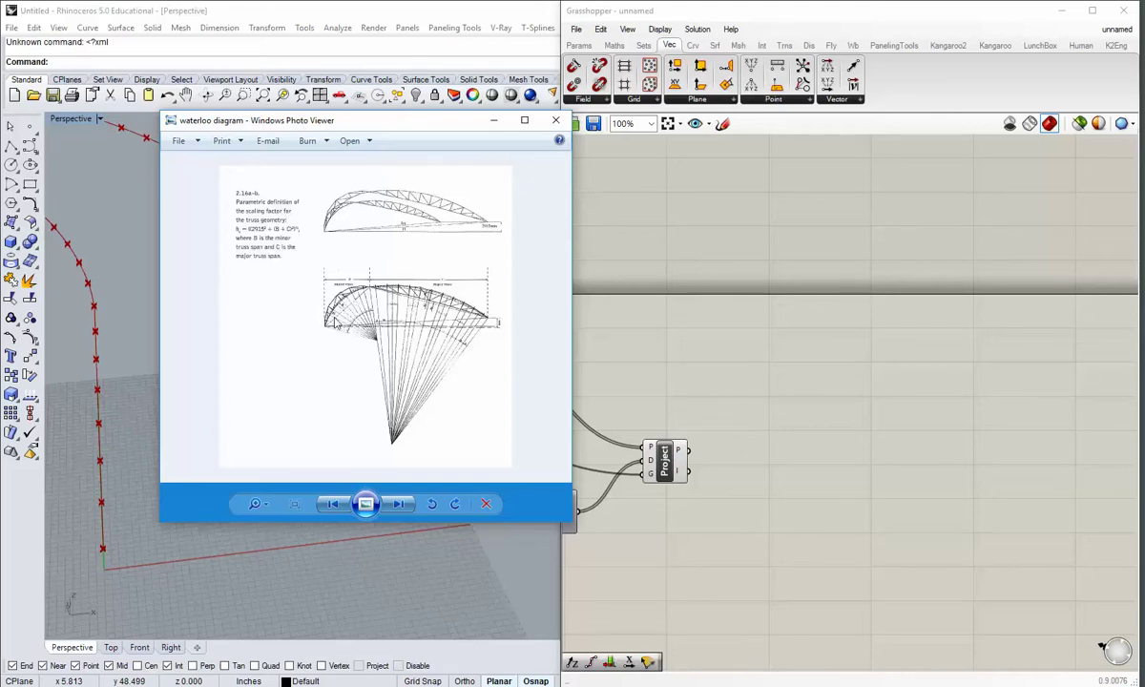
left_click(493, 119)
- Add a Line component and connect Project Point's P output to its B input
right_click_drag(693, 479, 746, 440)
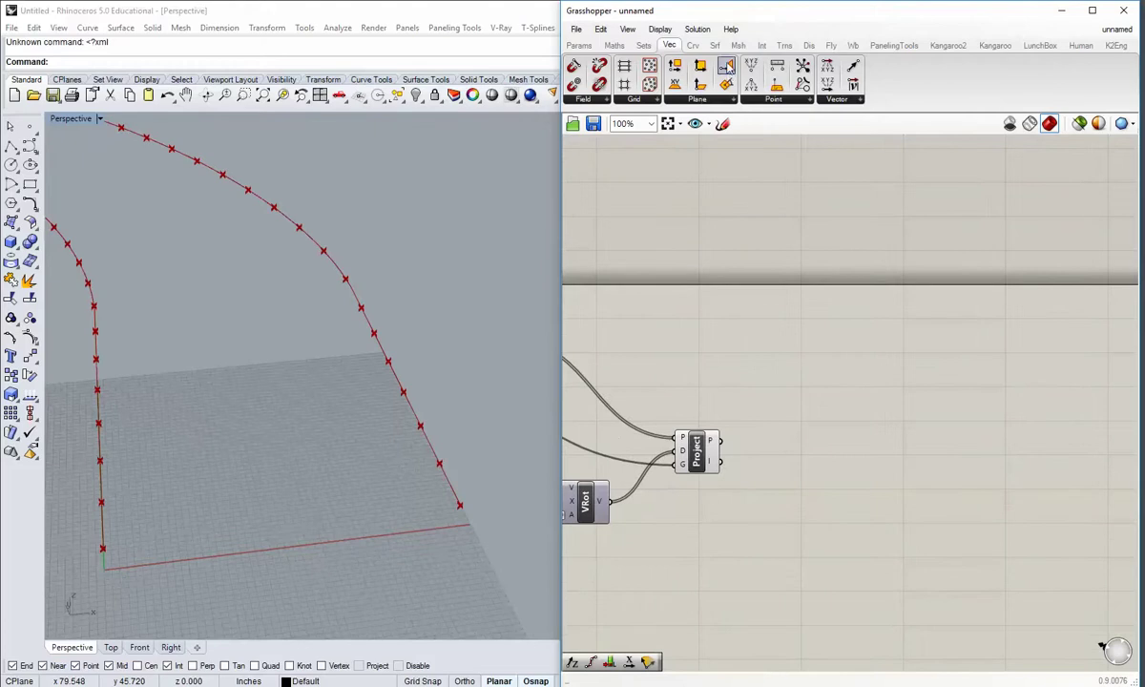
left_click(693, 45)
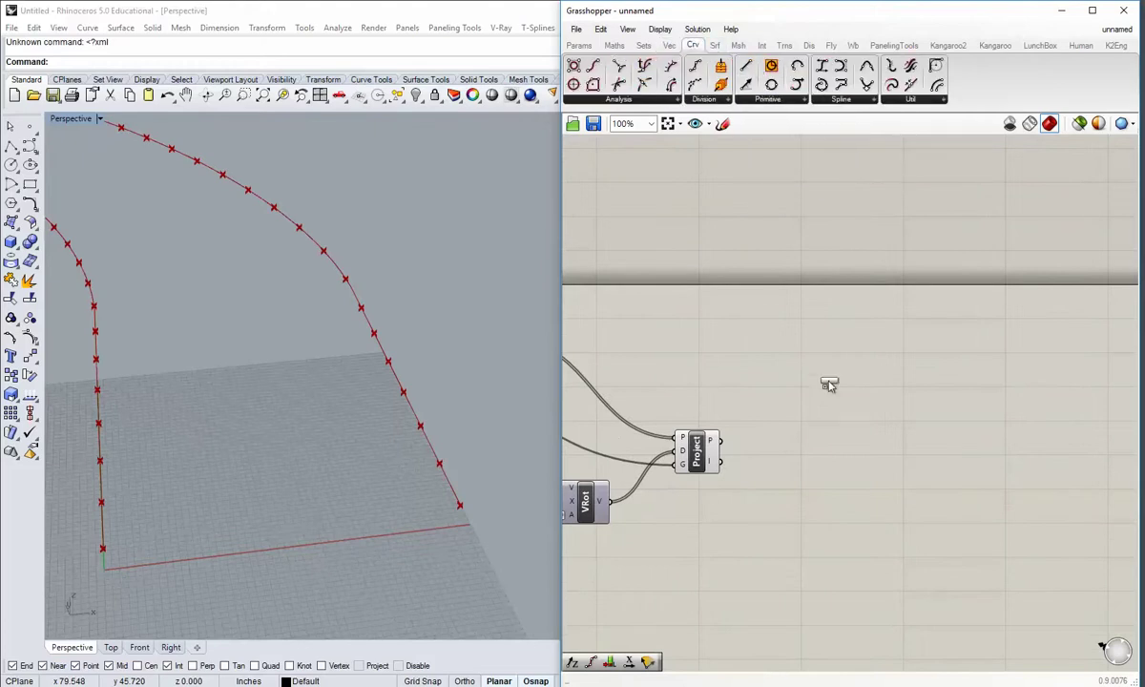
left_click(830, 381)
right_click_drag(789, 444, 843, 475)
left_click_drag(775, 472, 860, 418)
- Connect Divide's P output to the Line component's A input and move the Line component level with Divide
right_click_drag(742, 399, 793, 400)
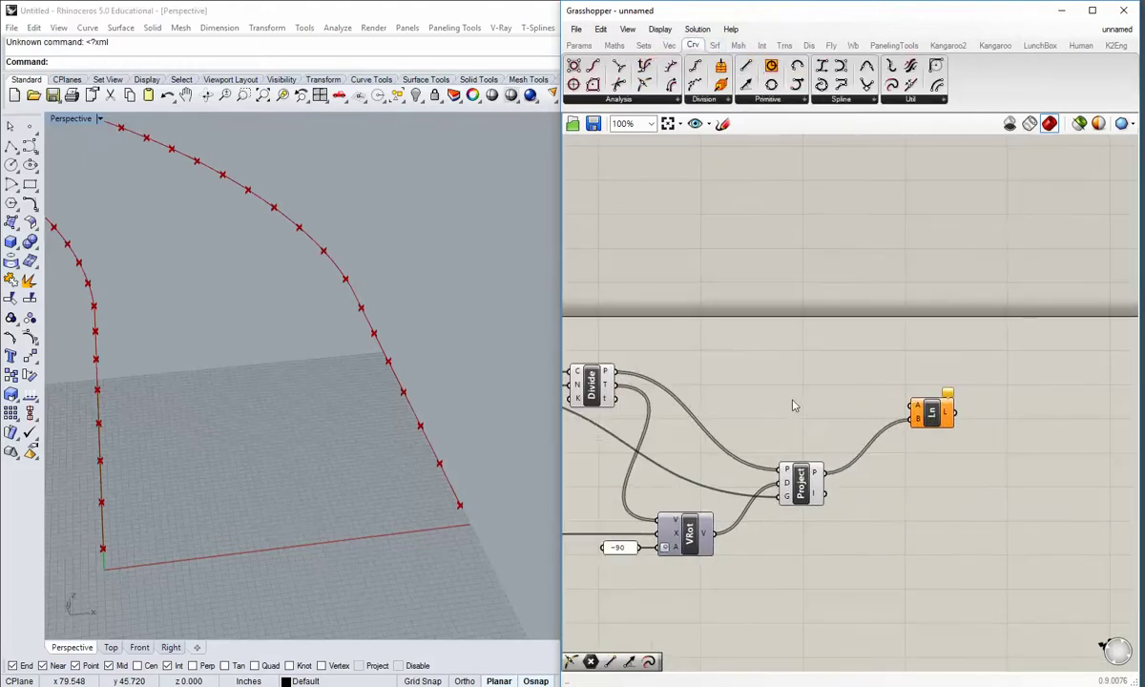
left_click_drag(617, 371, 926, 392)
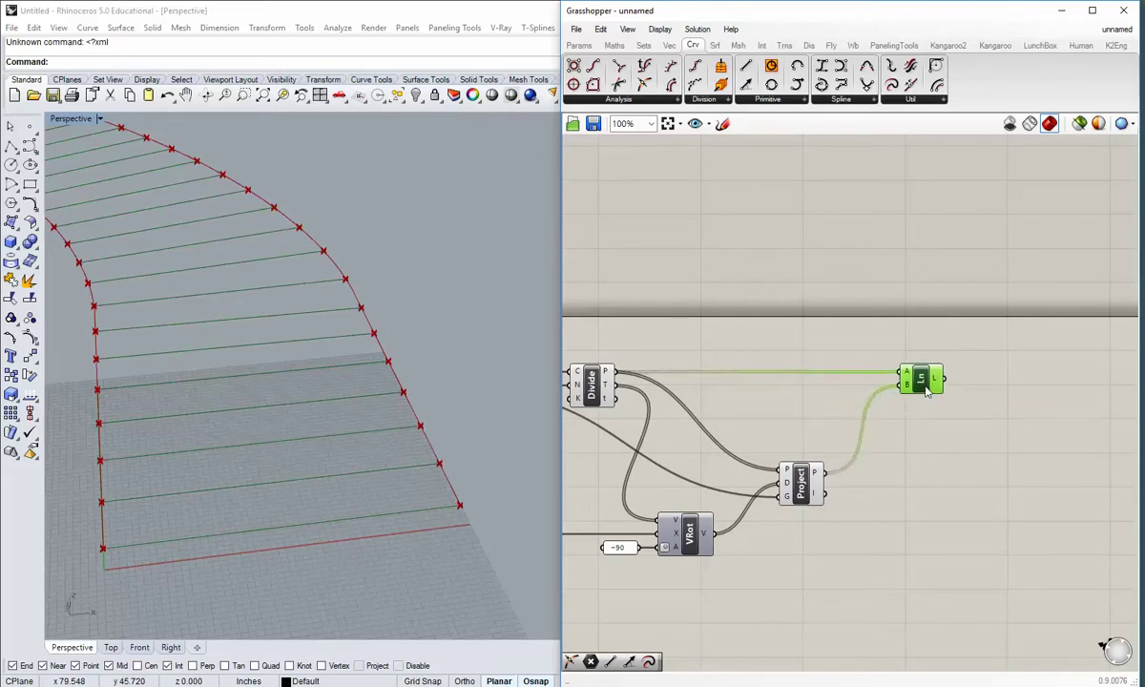
left_click(900, 430)
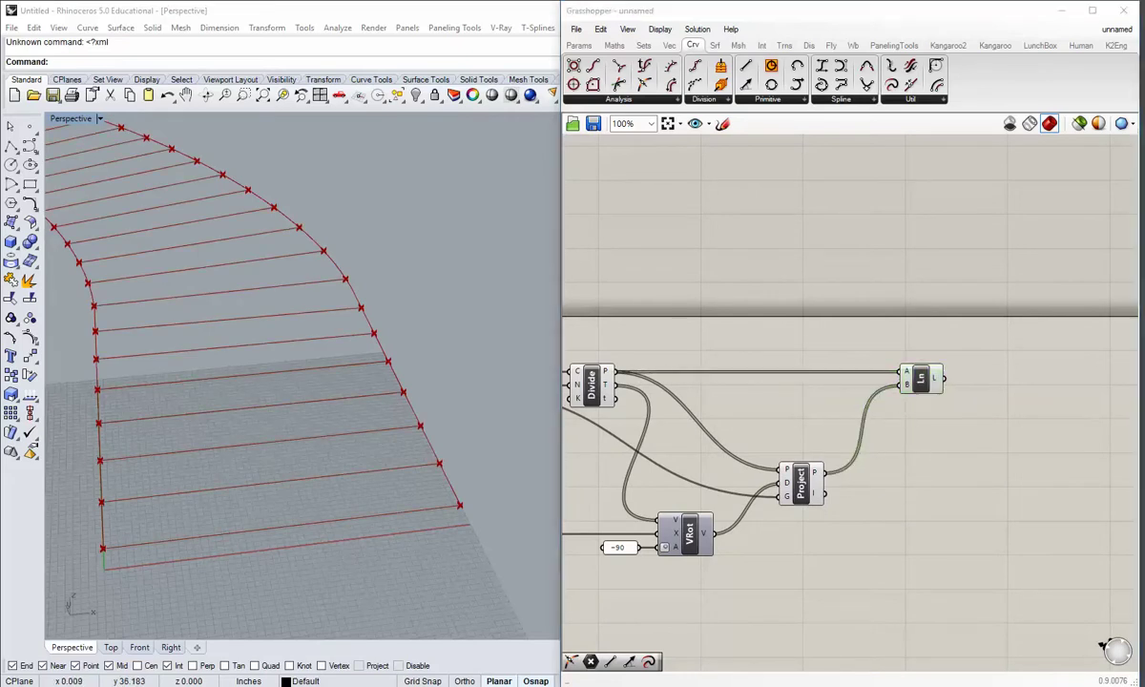
right_click_drag(369, 463, 448, 573)
- Add an Evaluate Curve component and connect the Line component's L output to its C input
right_click_drag(930, 518, 816, 509)
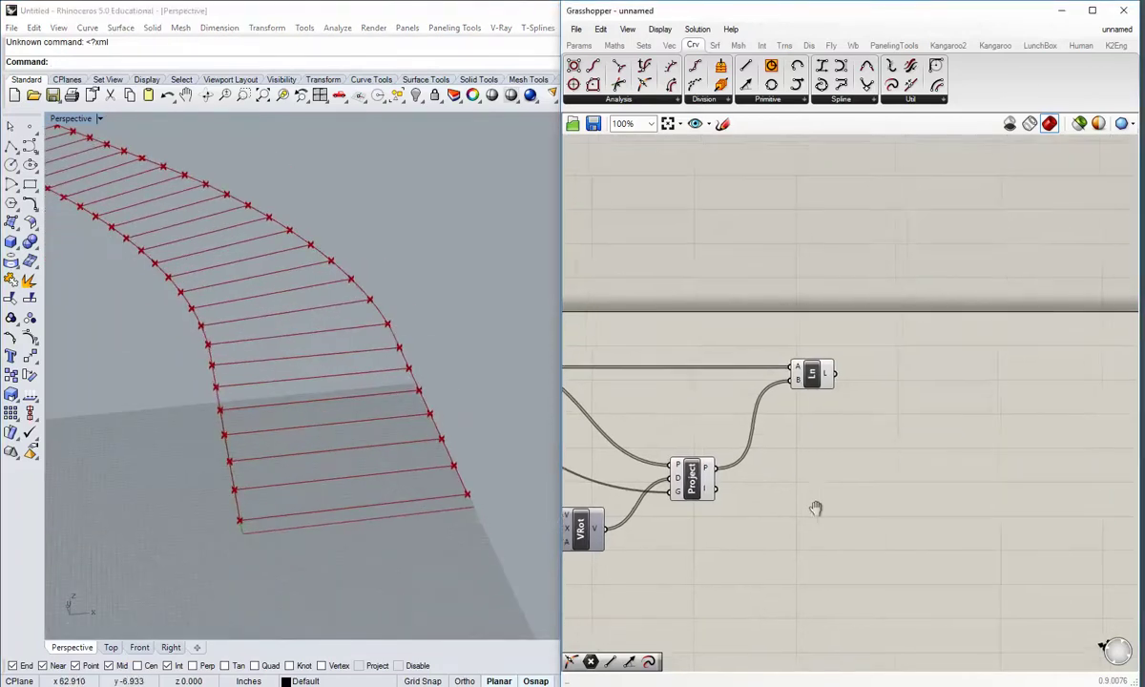
right_click_drag(836, 431, 768, 422)
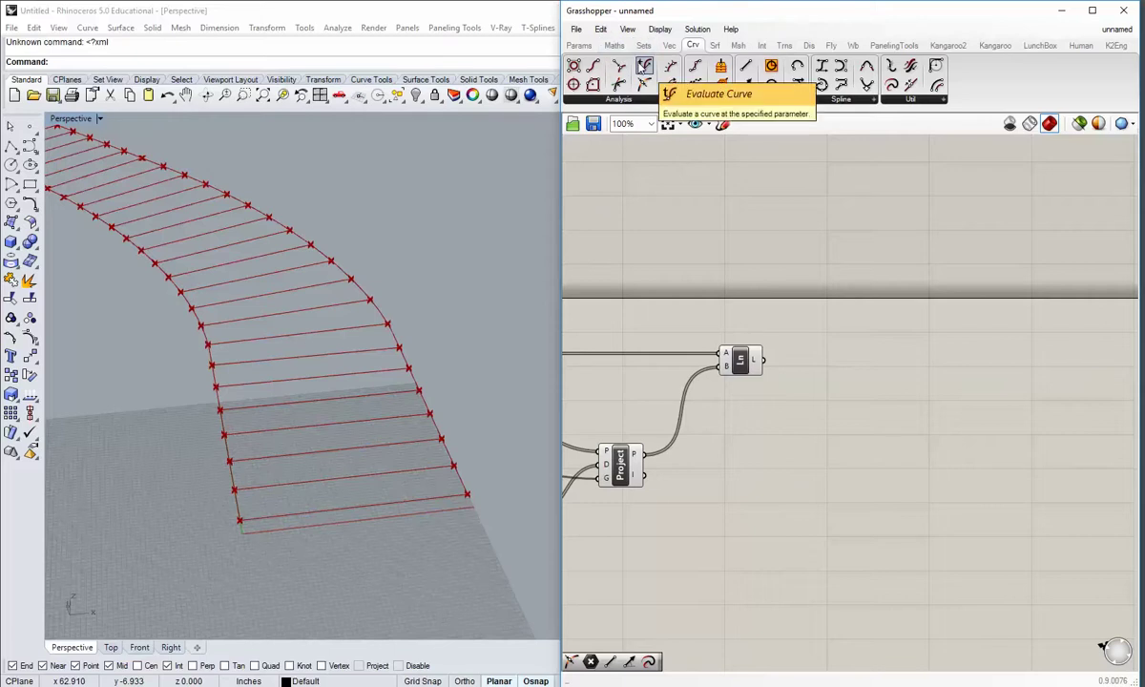
left_click_drag(644, 65, 834, 380)
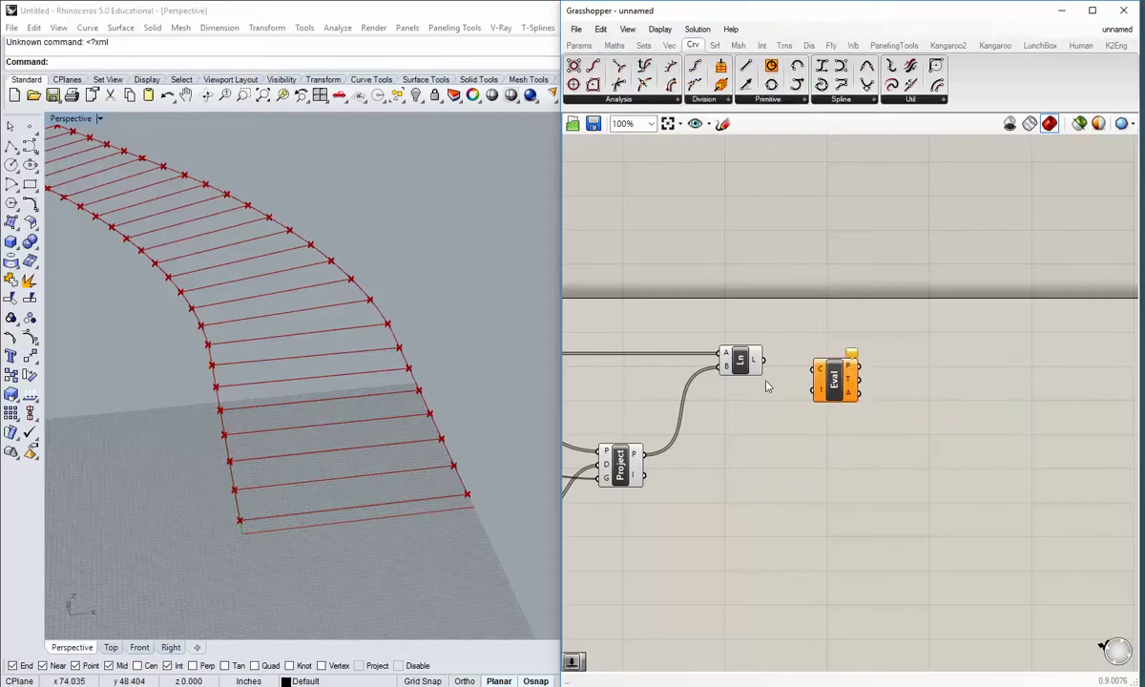
left_click_drag(754, 360, 855, 370)
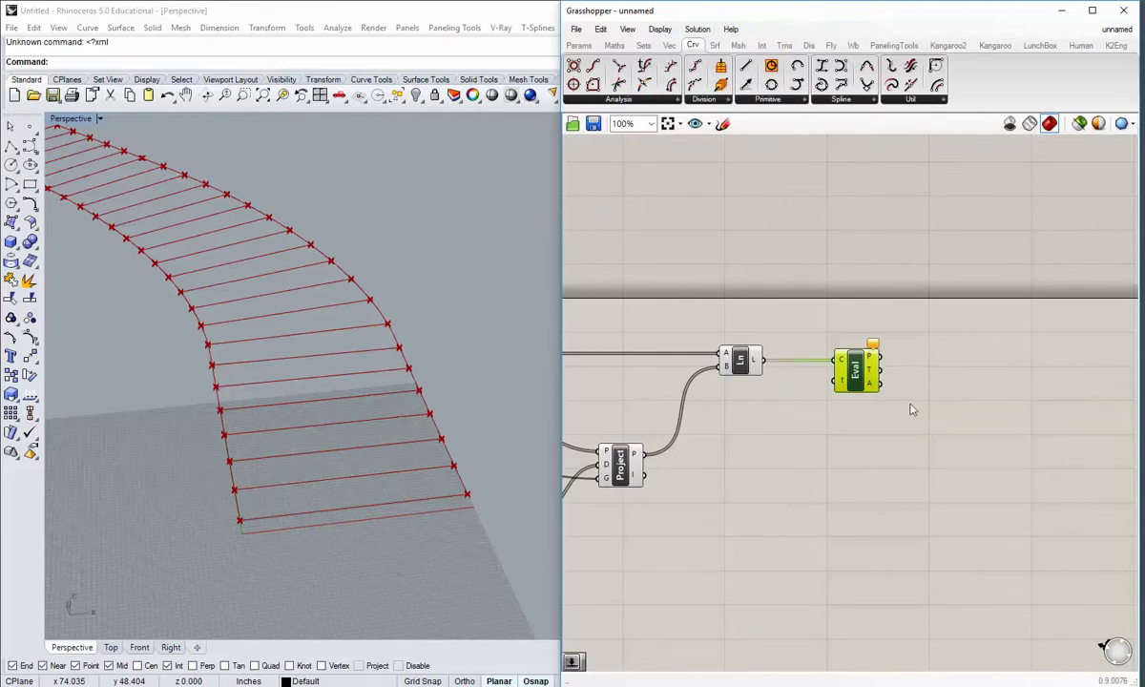
- Add a number slider to Evaluate Curve's t input and set it to 0.310
right_click_drag(854, 436, 827, 443)
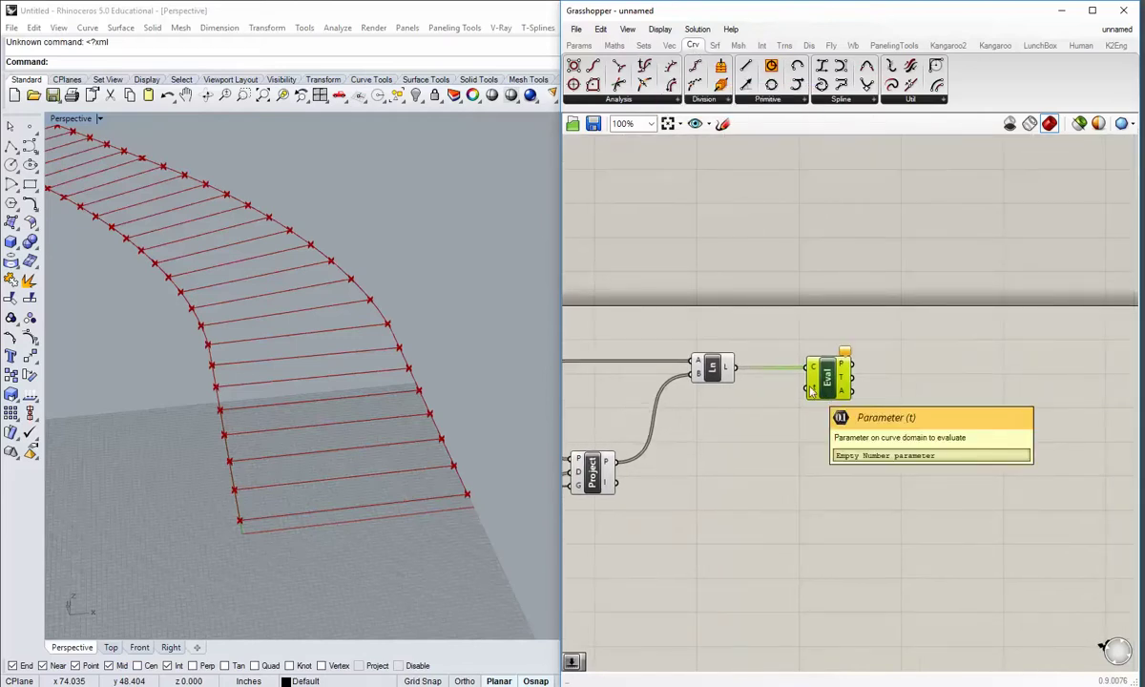
right_click_drag(792, 415, 836, 409)
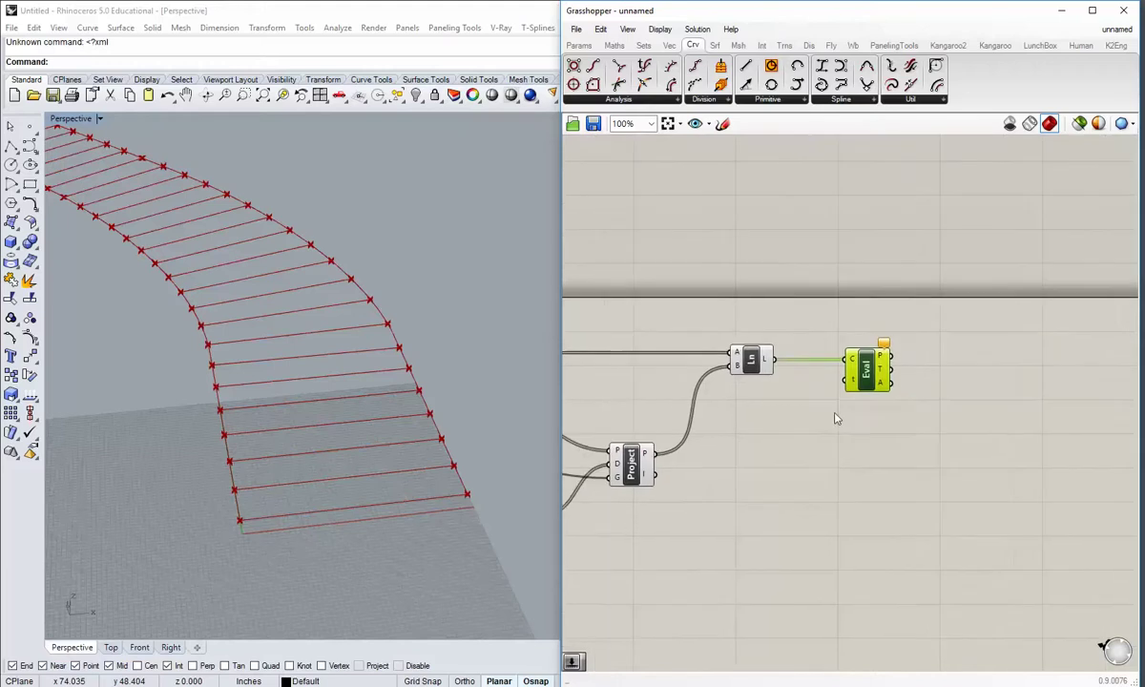
left_click(579, 45)
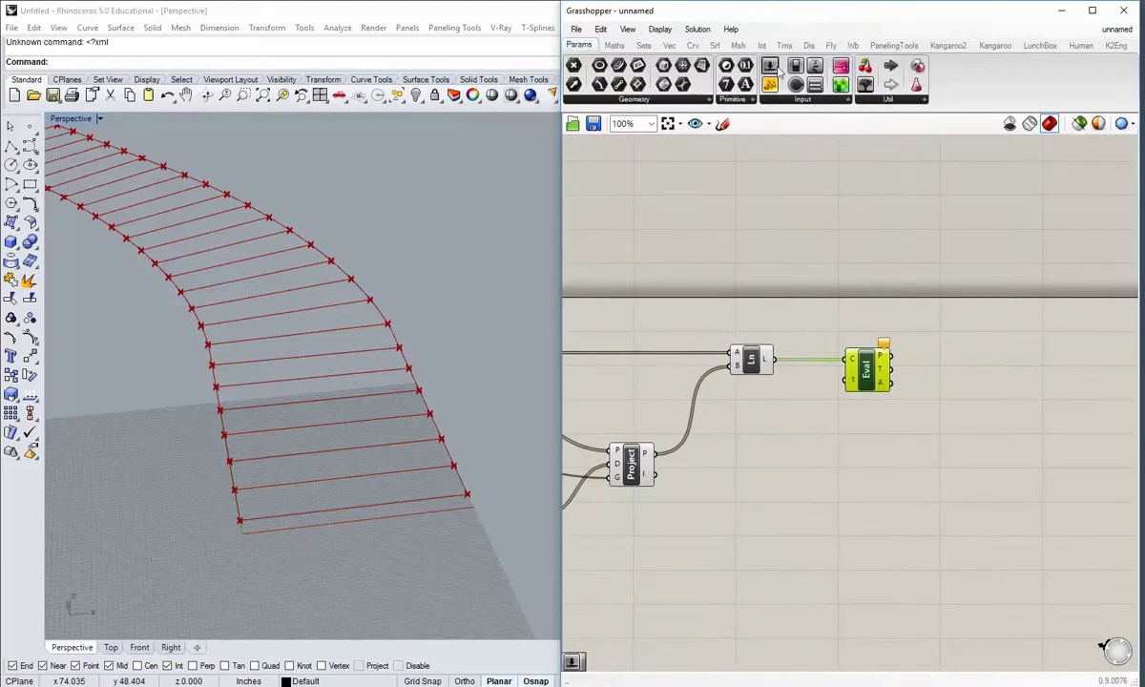
left_click_drag(834, 434, 847, 380)
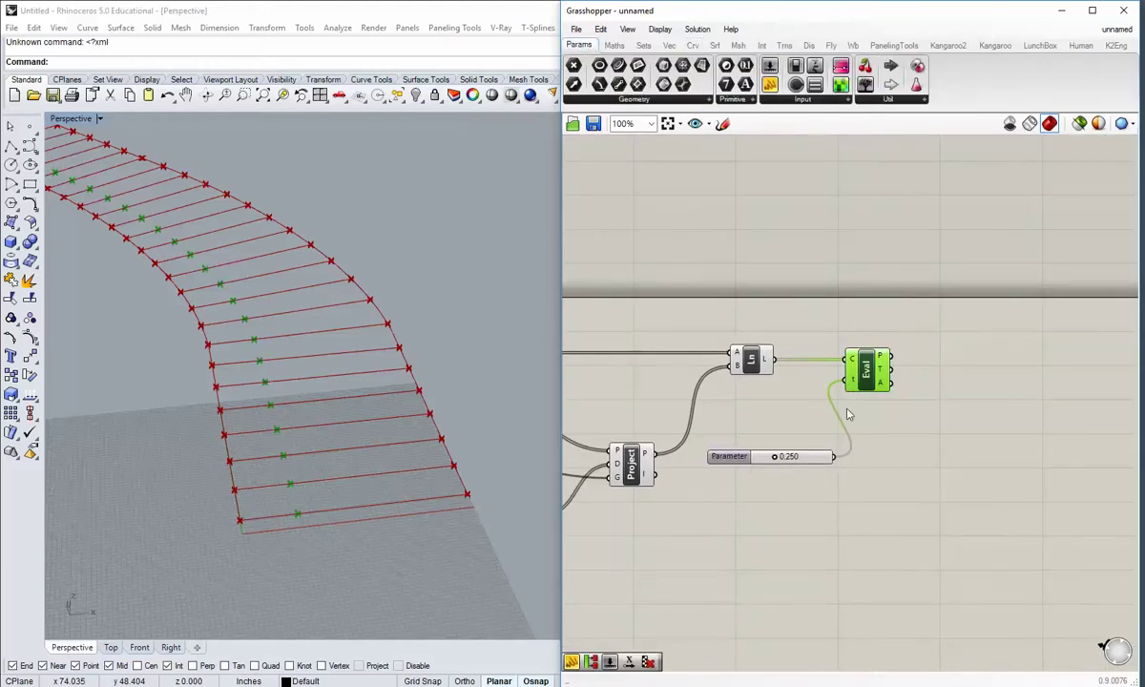
left_click_drag(775, 456, 787, 494)
mouse_move(286, 458)
right_mouse_down()
mouse_move(277, 468)
mouse_move(301, 477)
mouse_move(302, 460)
mouse_move(290, 467)
mouse_move(299, 476)
right_mouse_up()
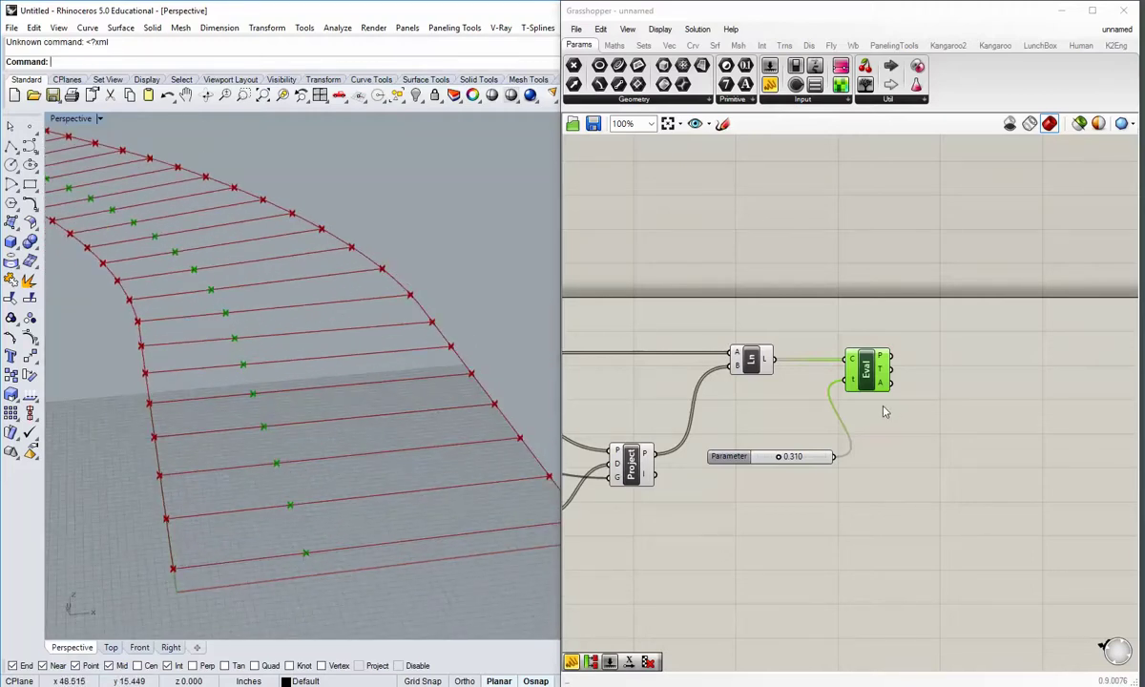
- Move Evaluate Curve farther from the Line component and place the Parameter slider just below the wire between them
left_click_drag(871, 375, 916, 375)
left_click_drag(740, 462, 764, 415)
left_click(857, 515)
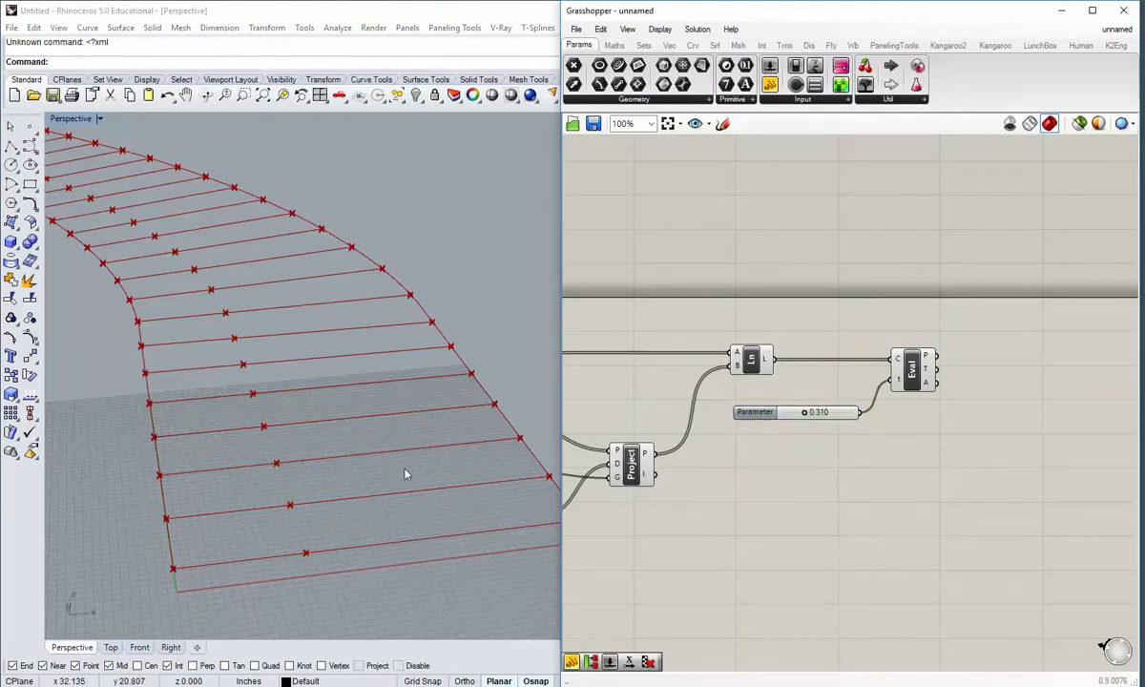
- Examine where the evaluated points sit on the connecting lines along the whole strip in the Perspective view
right_click_drag(405, 474, 274, 452)
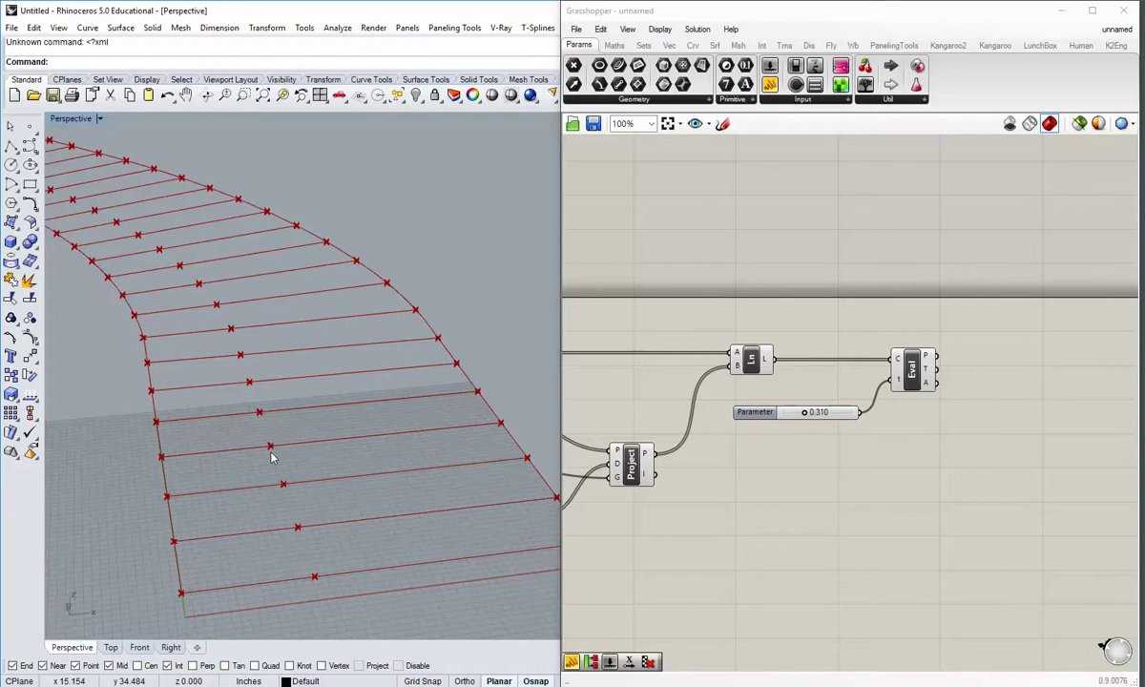
mouse_move(263, 475)
right_mouse_down()
mouse_move(250, 473)
mouse_move(235, 496)
mouse_move(237, 516)
mouse_move(254, 498)
right_mouse_up()
right_click_drag(773, 469, 684, 470)
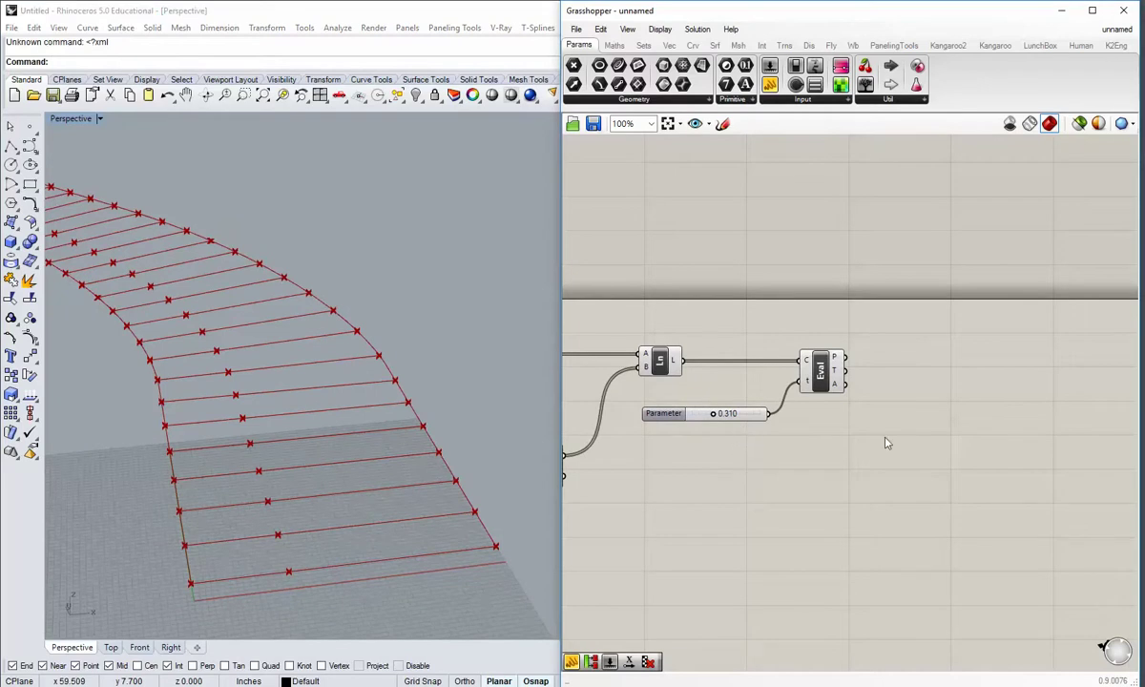
right_click_drag(776, 437, 764, 438)
mouse_move(680, 420)
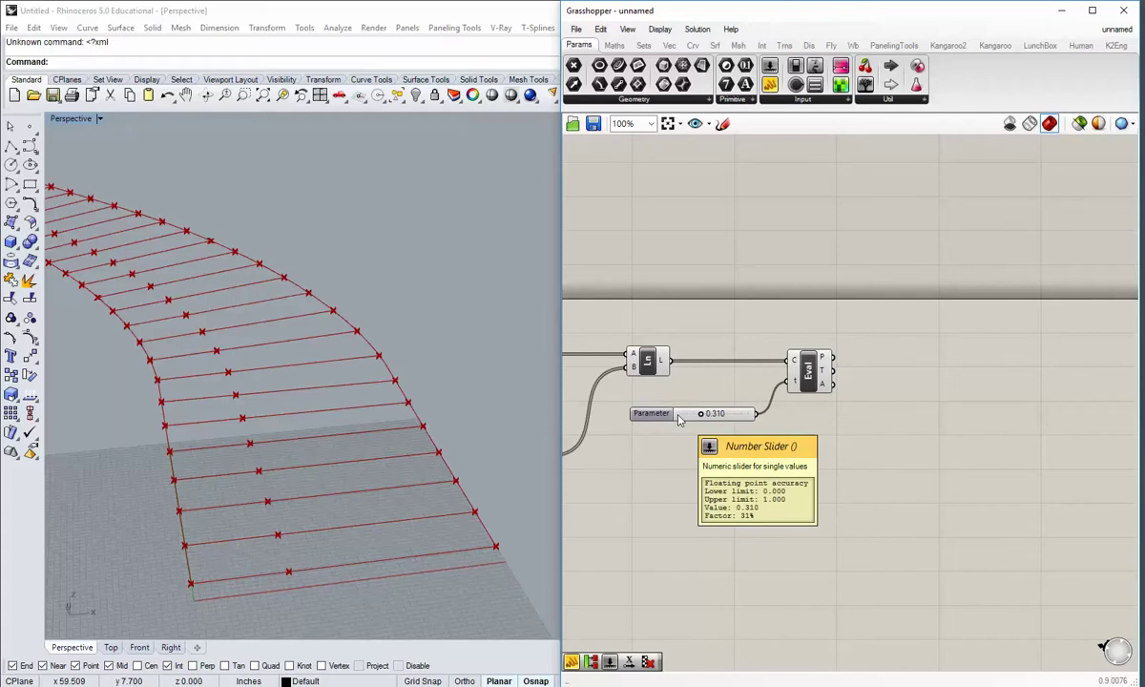
left_click(395, 462)
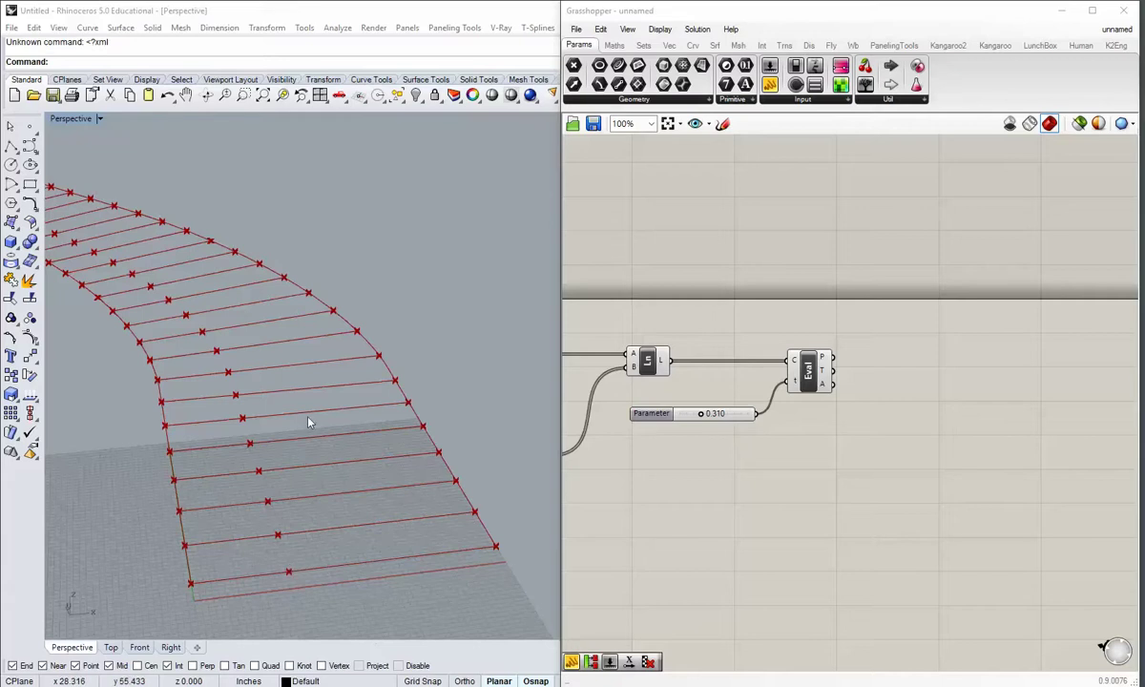
right_click_drag(360, 474, 290, 516)
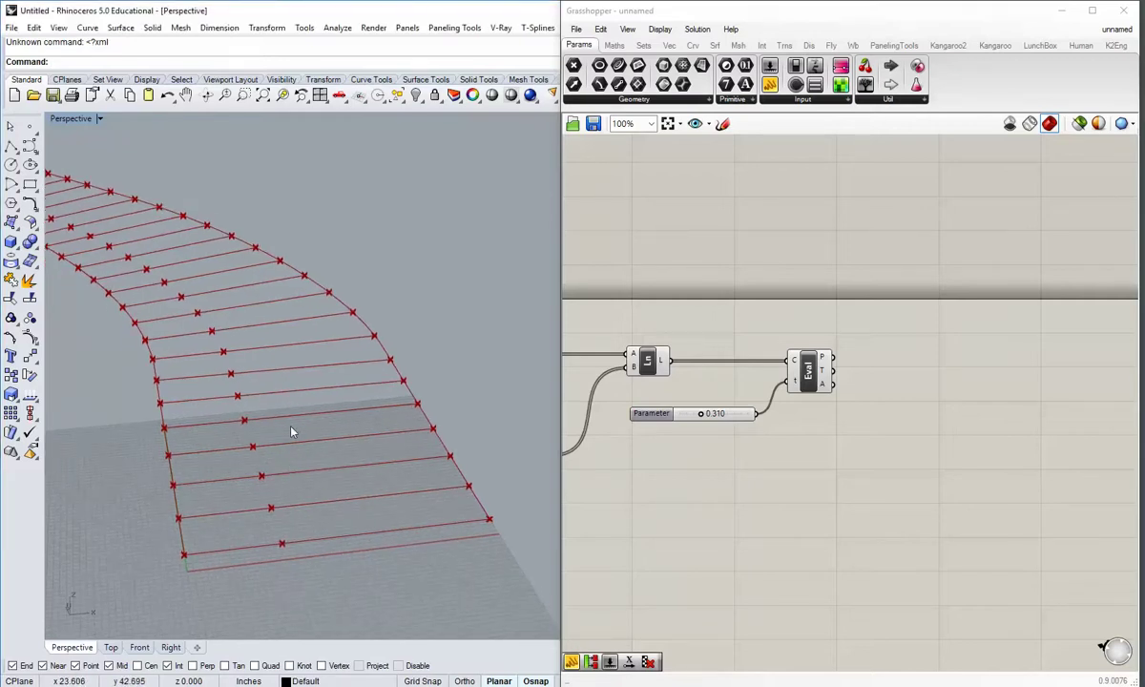
scroll(292, 433, "down", 5)
right_click_drag(291, 440, 358, 599)
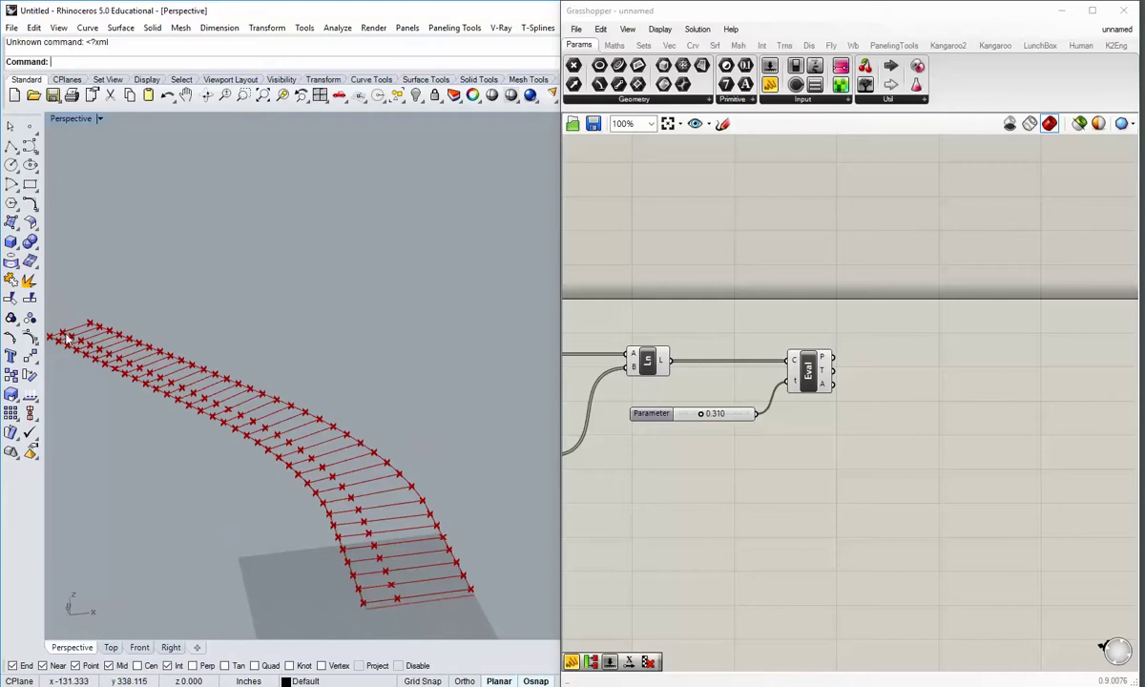
right_click_drag(399, 603, 327, 551, "shift")
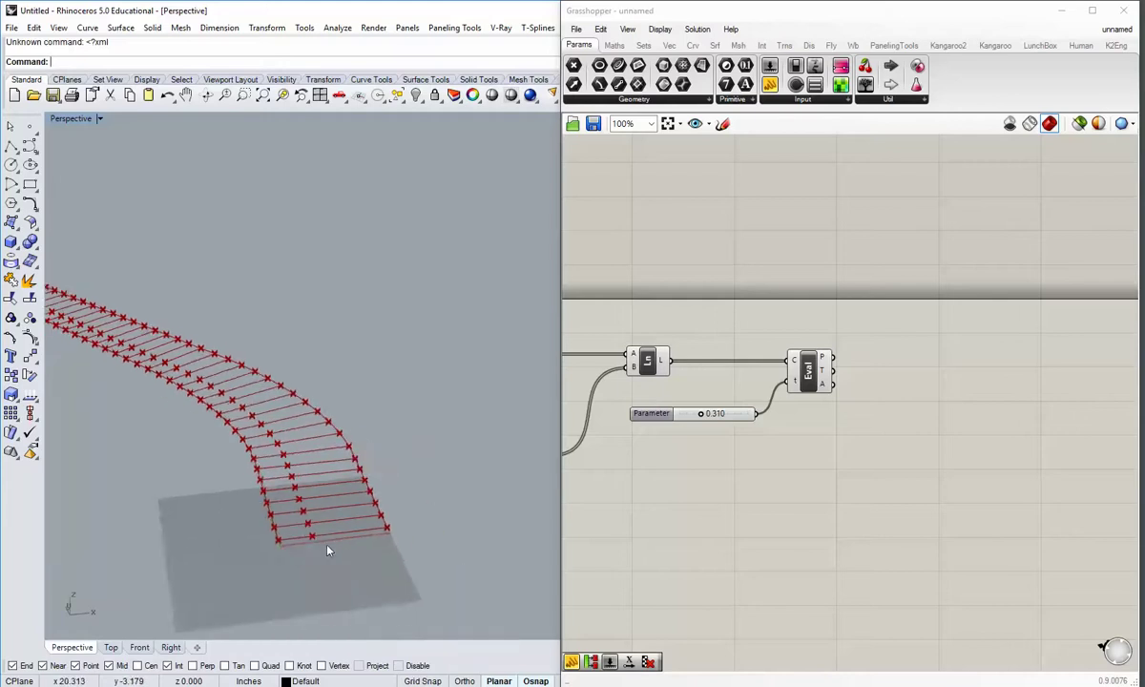
scroll(328, 551, "up", 8)
scroll(328, 551, "down", 3)
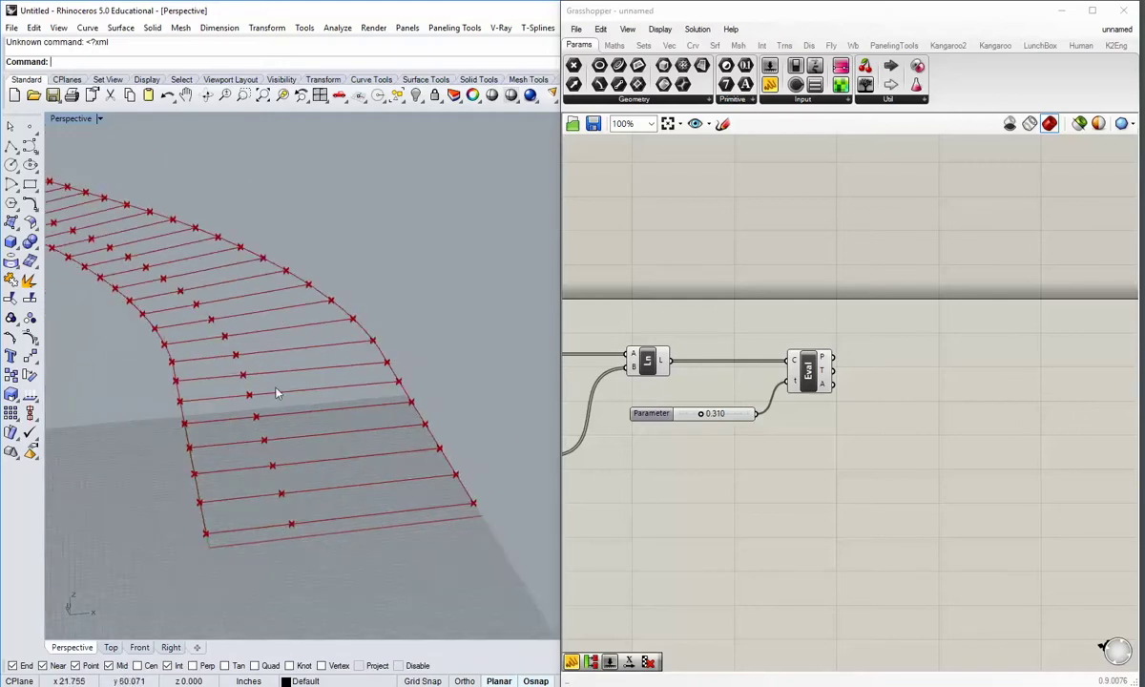
- Inspect the connecting lines from the near end to the far end of the strip and compare them with the waterloo diagram image
right_click_drag(276, 393, 329, 503)
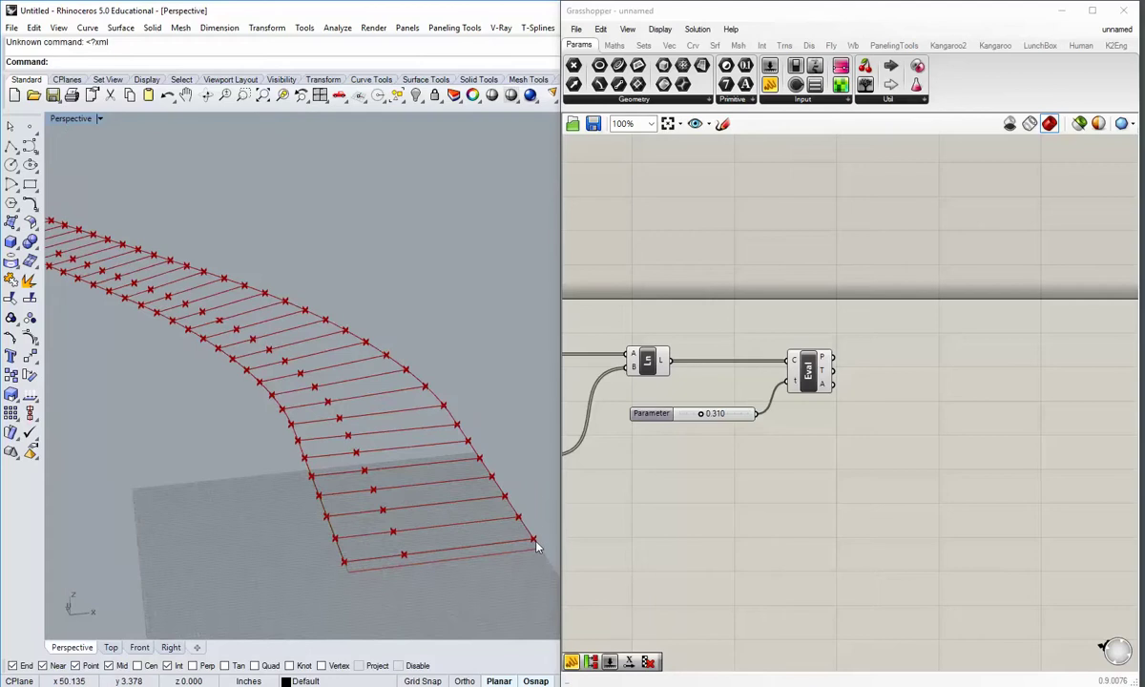
right_click_drag(533, 546, 400, 548)
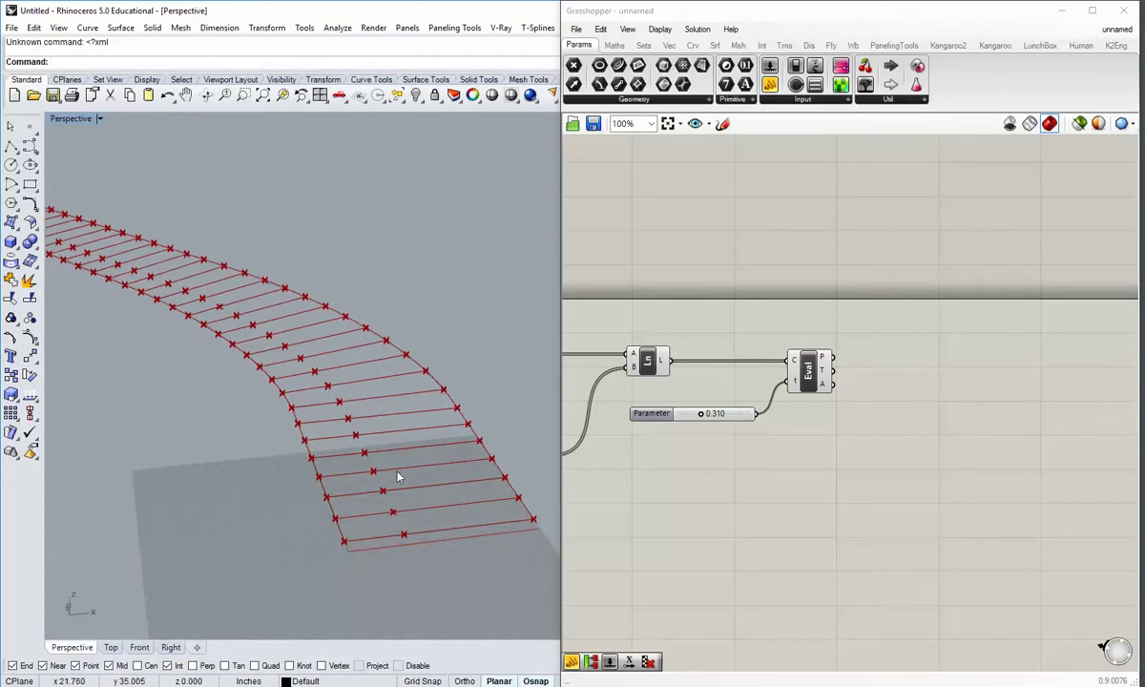
right_click_drag(399, 477, 346, 508)
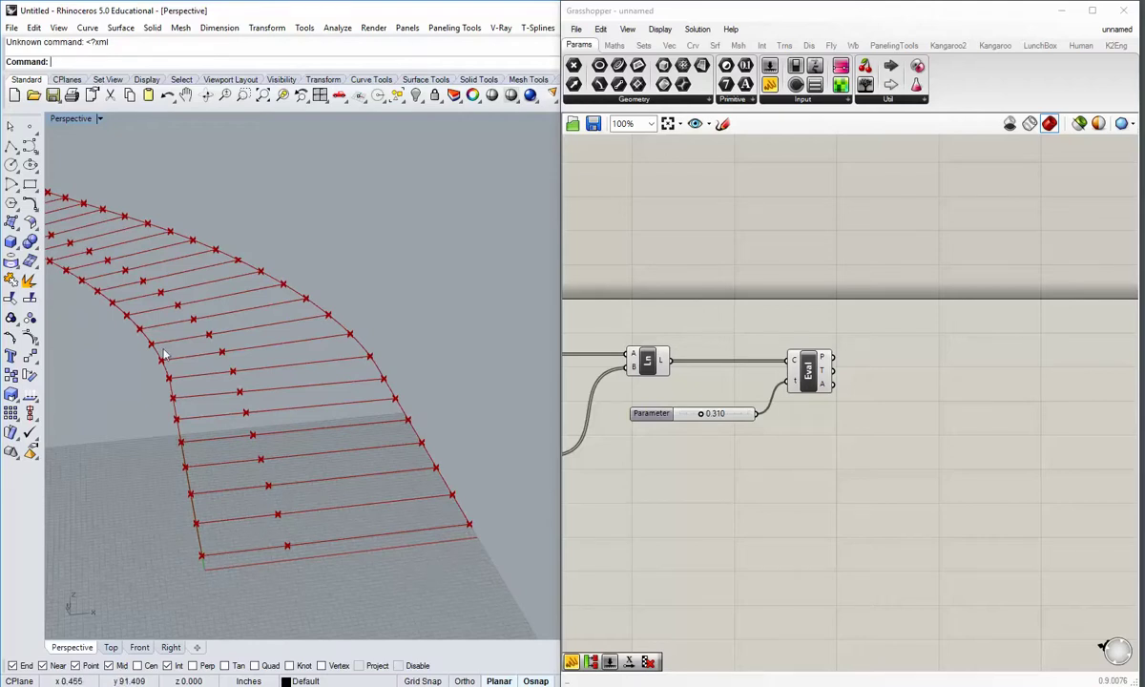
right_click_drag(164, 355, 126, 374)
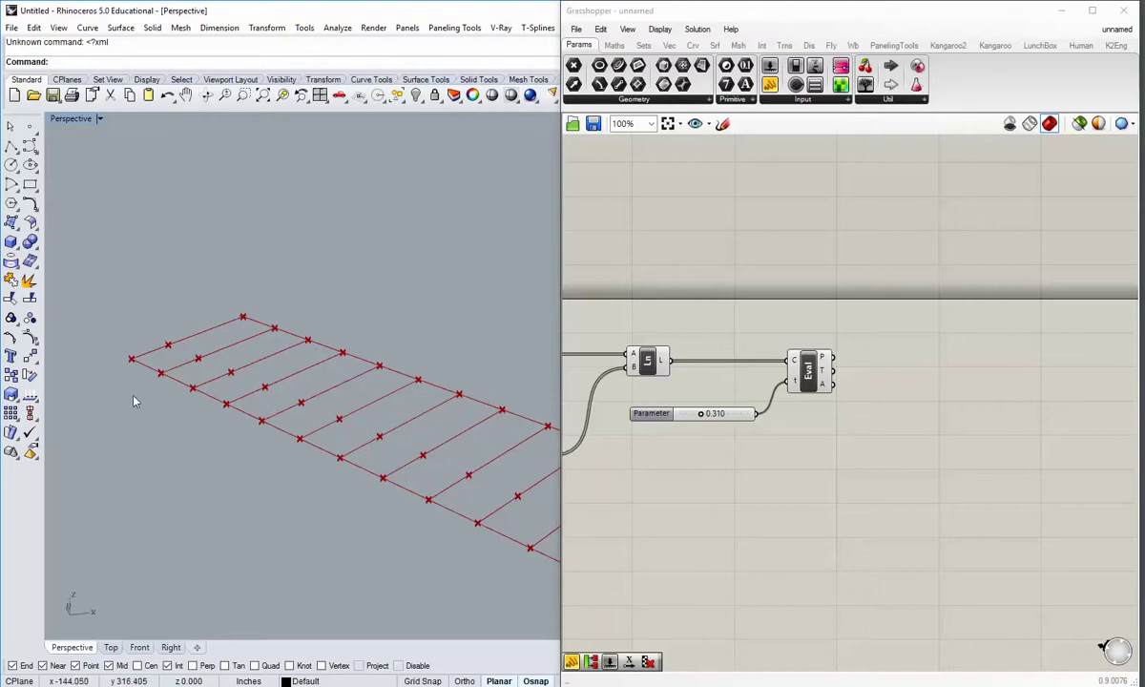
right_click_drag(140, 356, 294, 481)
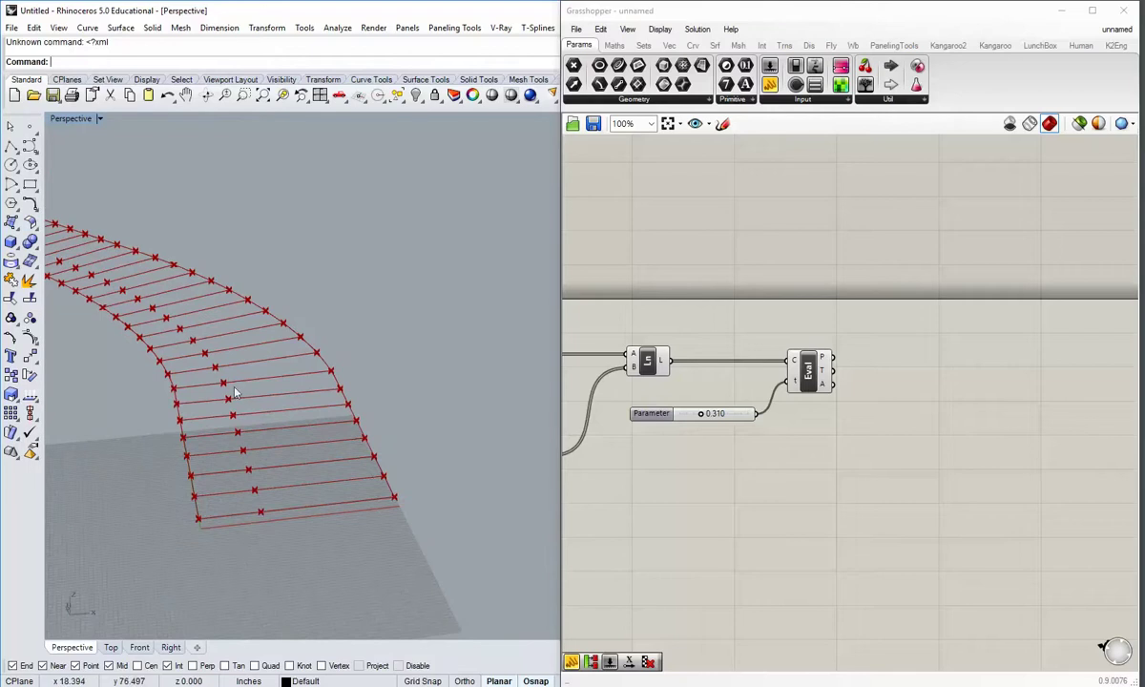
right_click_drag(239, 478, 253, 478, "shift")
key("alt+Tab")
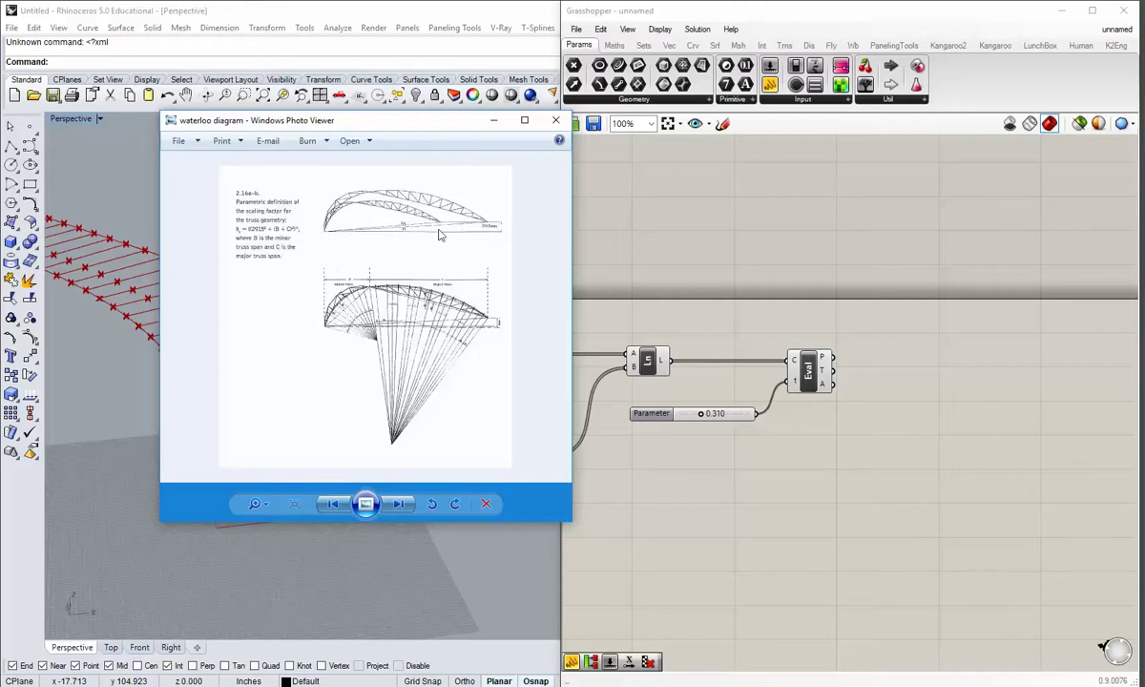
left_click(494, 121)
right_click_drag(172, 437, 337, 471)
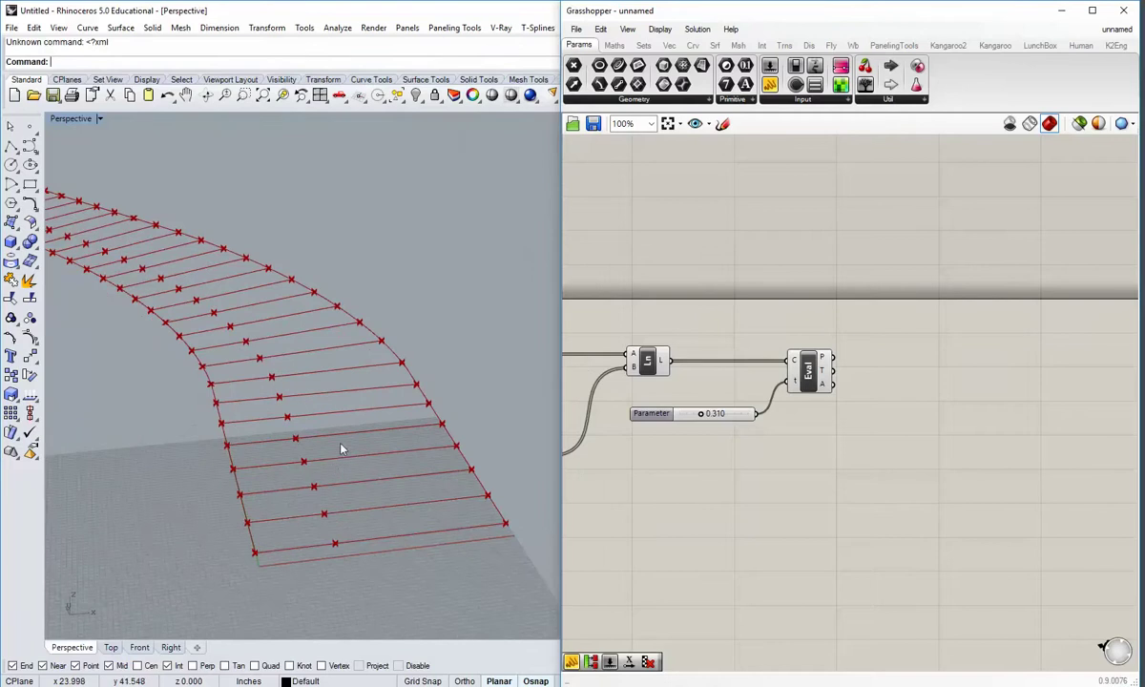
- Add a curve Length component below Evaluate Curve and connect the Line component's L output to its C input
right_click_drag(684, 383, 664, 372)
left_click(693, 46)
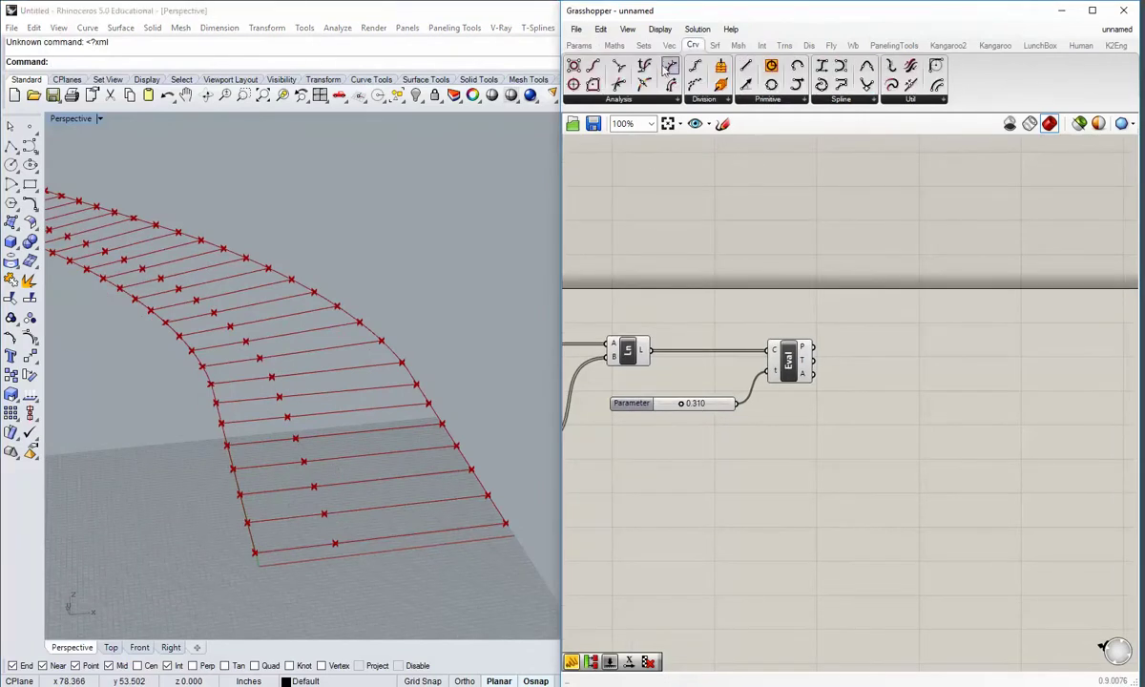
left_click_drag(619, 84, 760, 493)
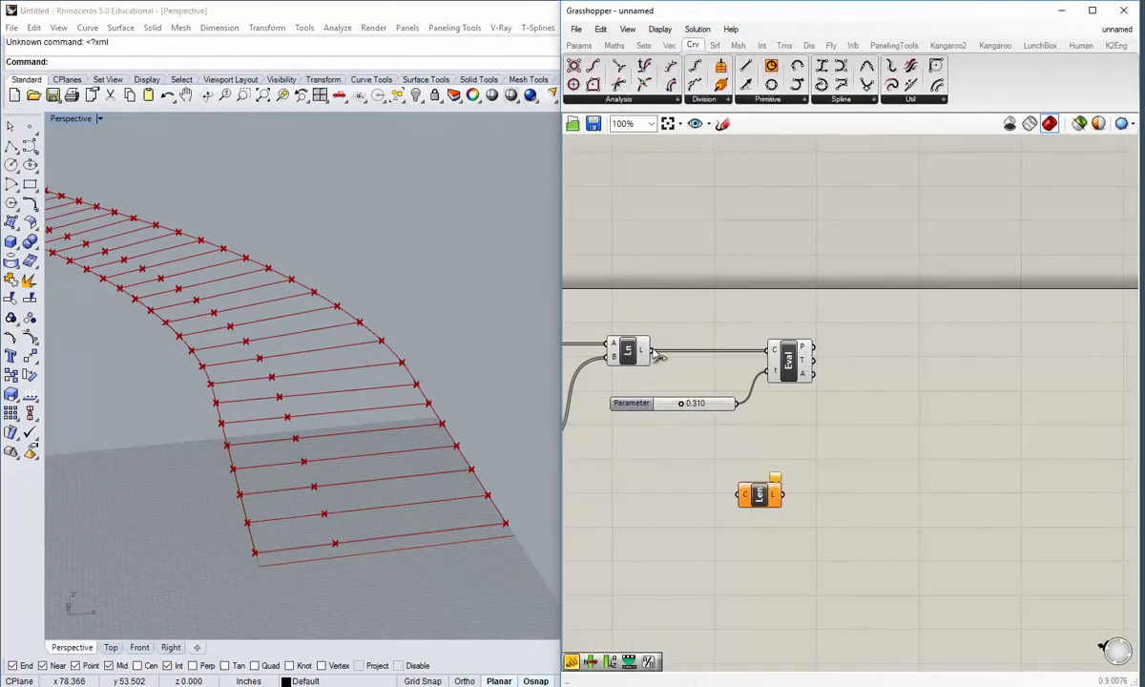
left_click_drag(652, 351, 793, 471)
left_click(784, 522)
right_click_drag(782, 527, 719, 507)
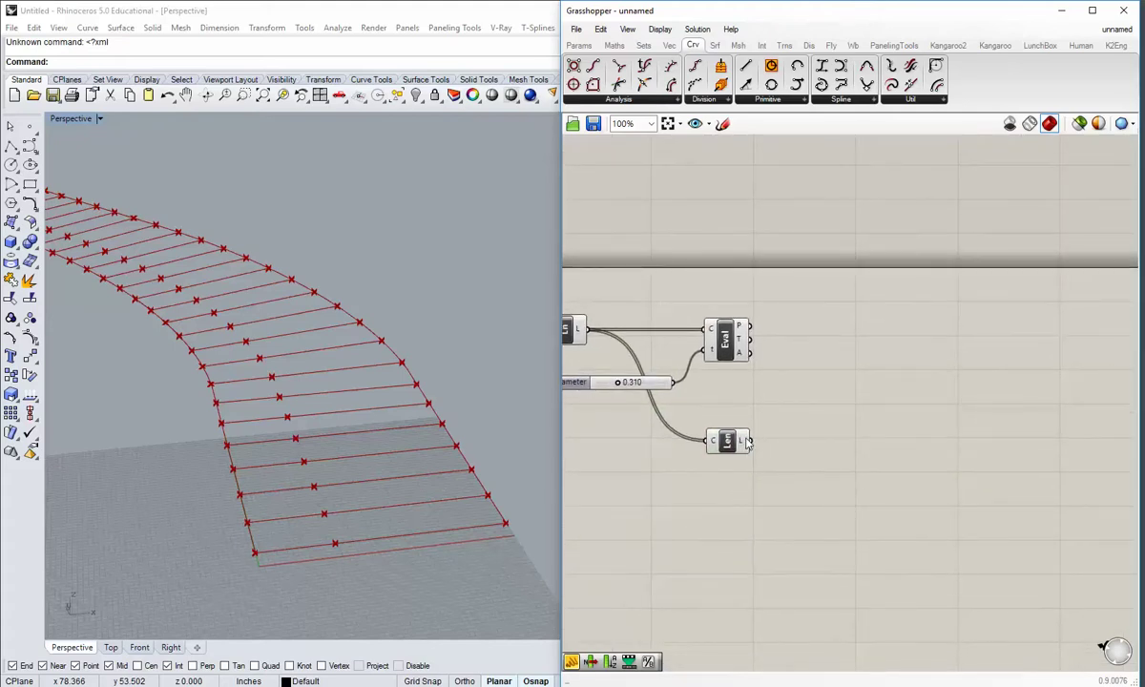
mouse_move(748, 442)
- Add a Move component, connect Evaluate Curve's P output to its G input and align it level with Evaluate Curve
double_click(931, 354)
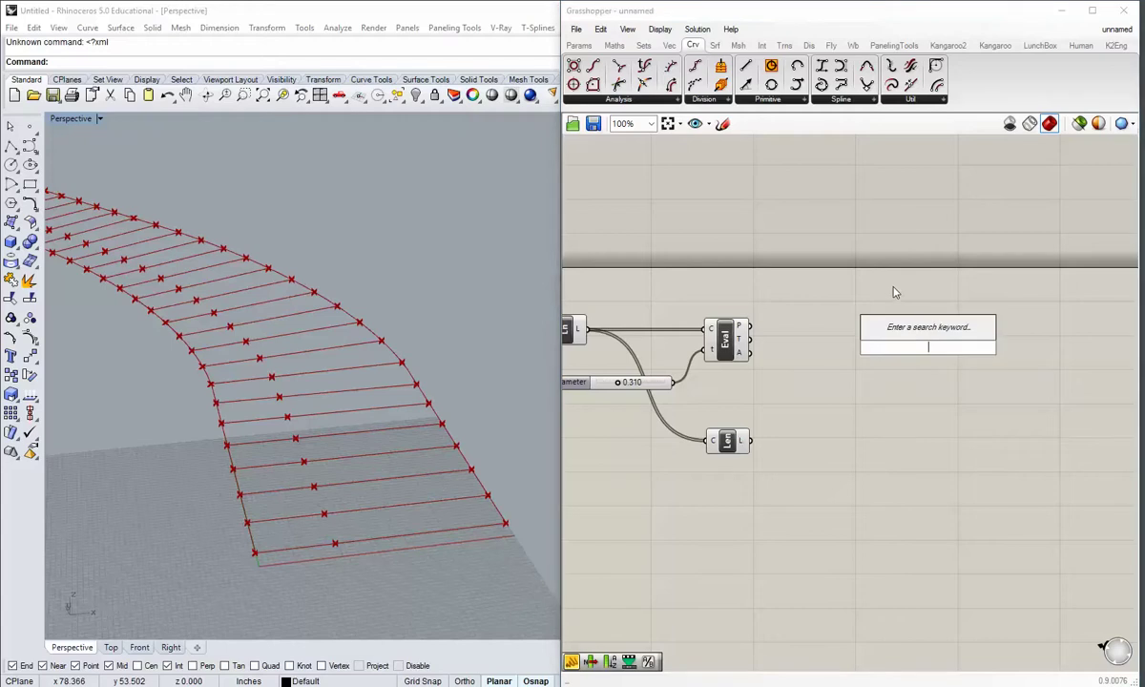
type("move")
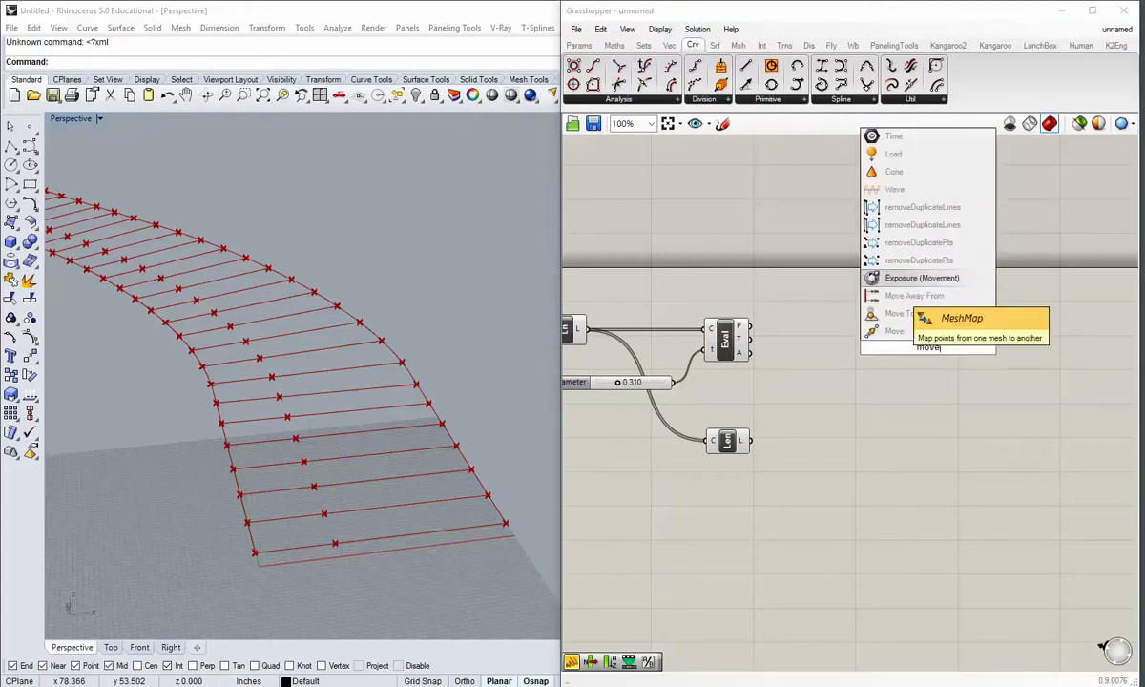
left_click(897, 331)
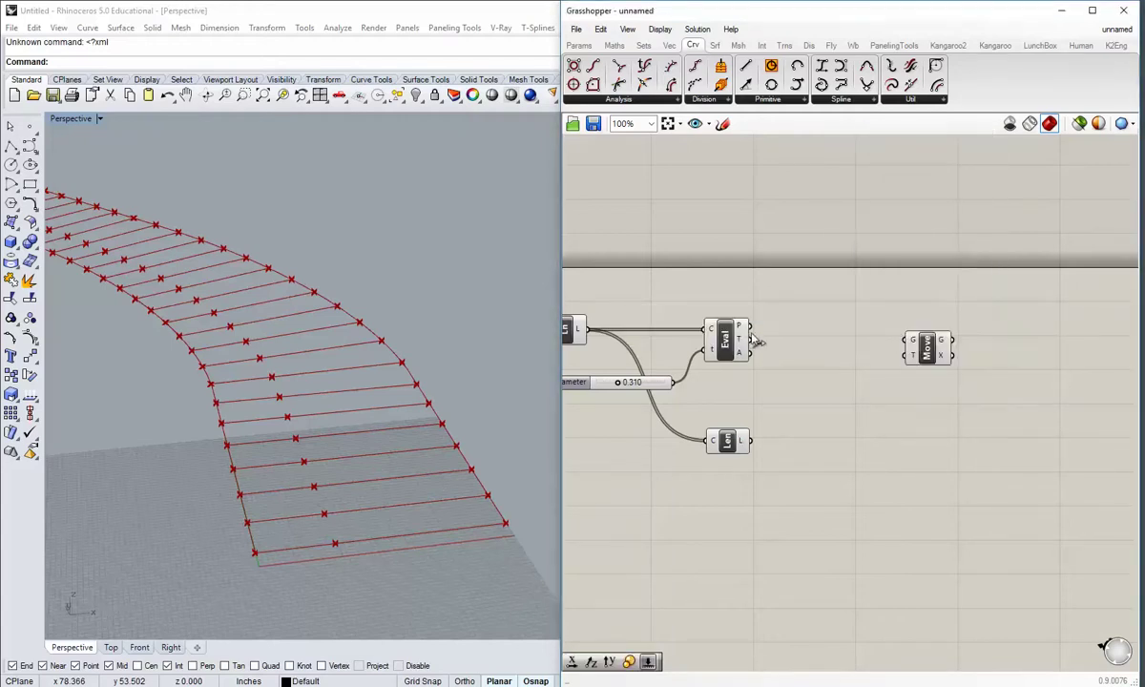
left_click_drag(750, 327, 914, 344)
right_click_drag(1023, 382, 974, 403)
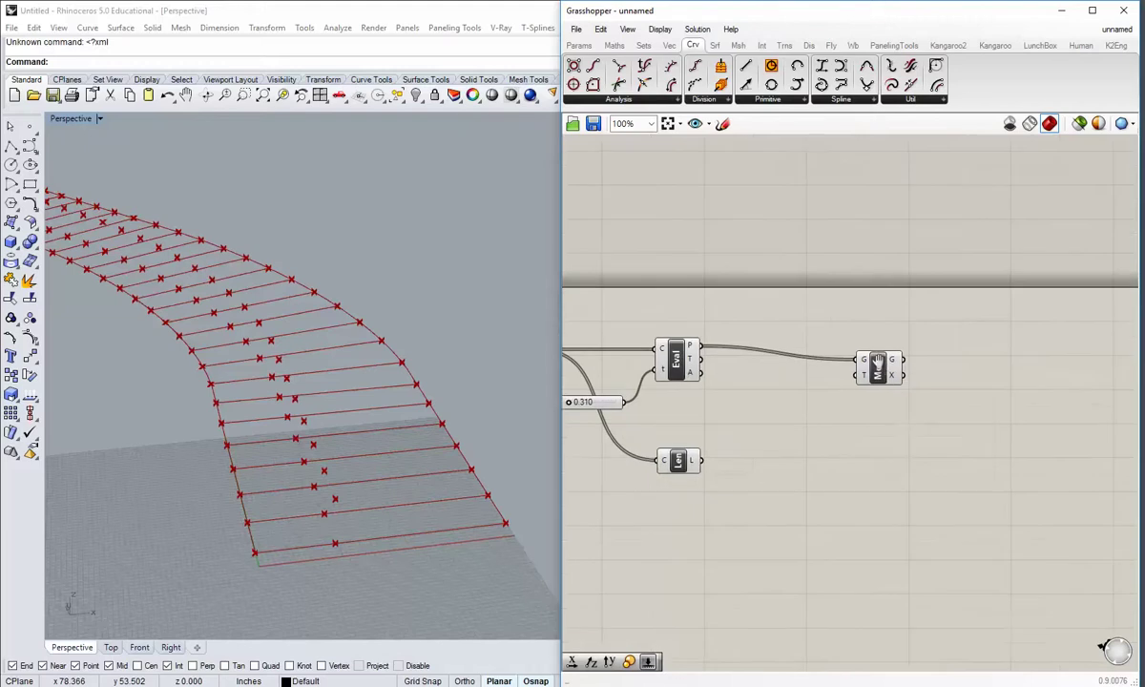
left_click_drag(883, 367, 892, 354)
- Add a Unit Z component, connect its output to Move's T input and place it directly beside Move
double_click(802, 453)
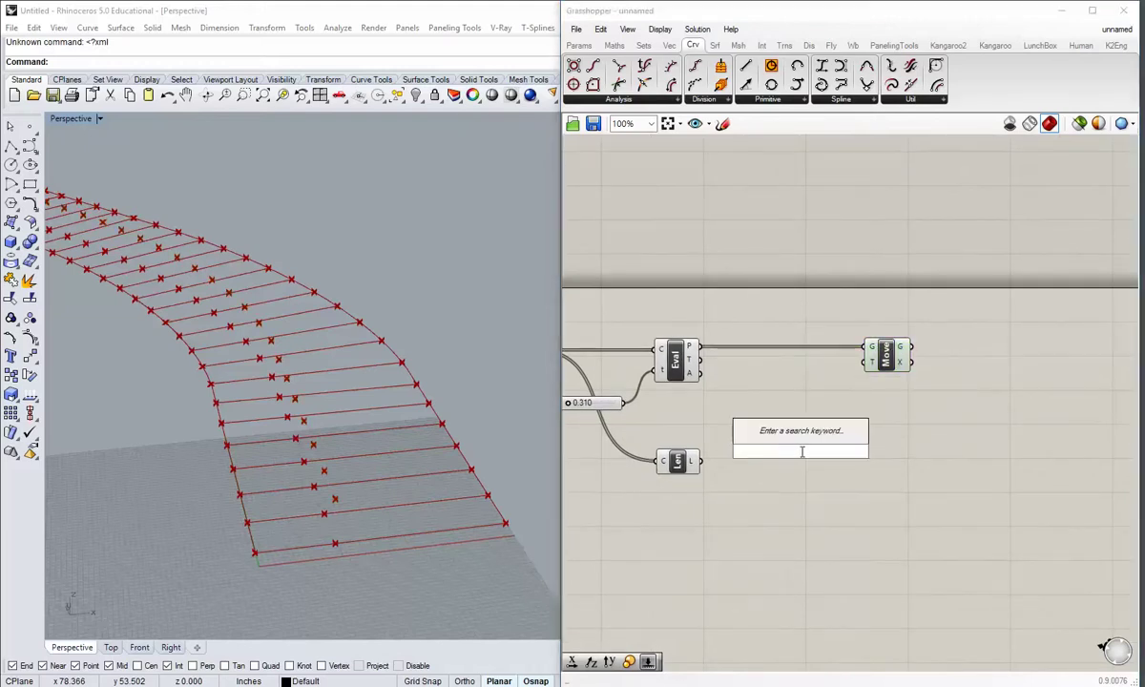
type("unit z")
key("Return")
left_click_drag(800, 453, 869, 362)
left_click_drag(812, 413, 840, 368)
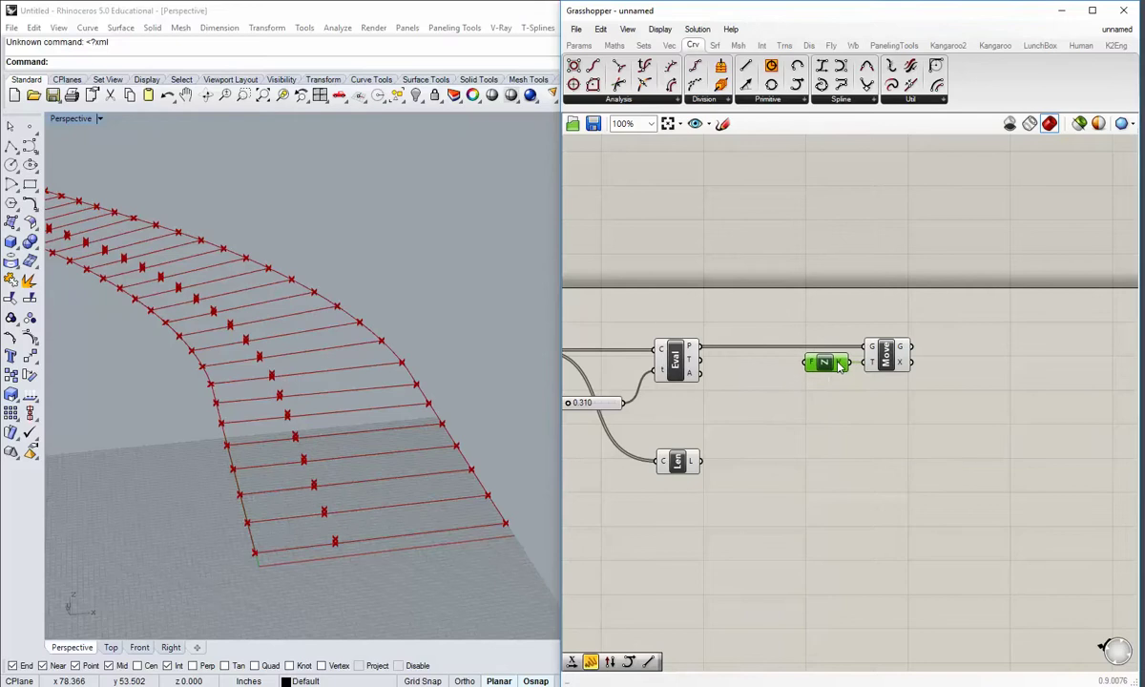
left_click(745, 419)
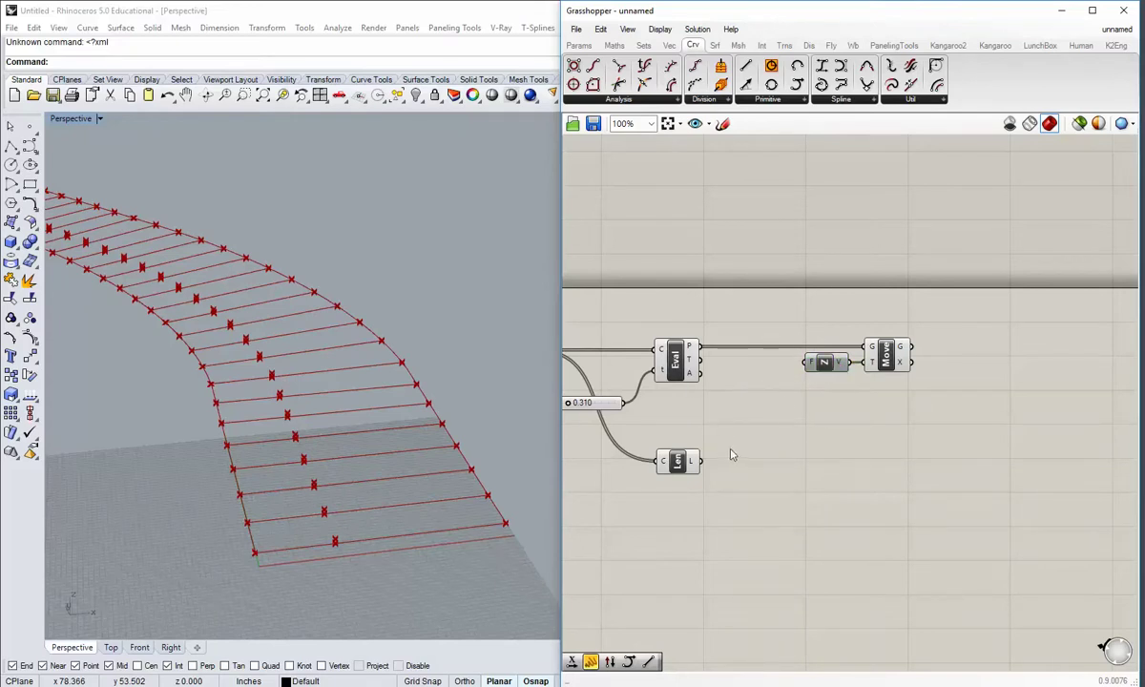
- Connect the curve Length component's L output to Unit Z's F input and check the raised points in the Perspective view
left_click_drag(702, 461, 810, 362)
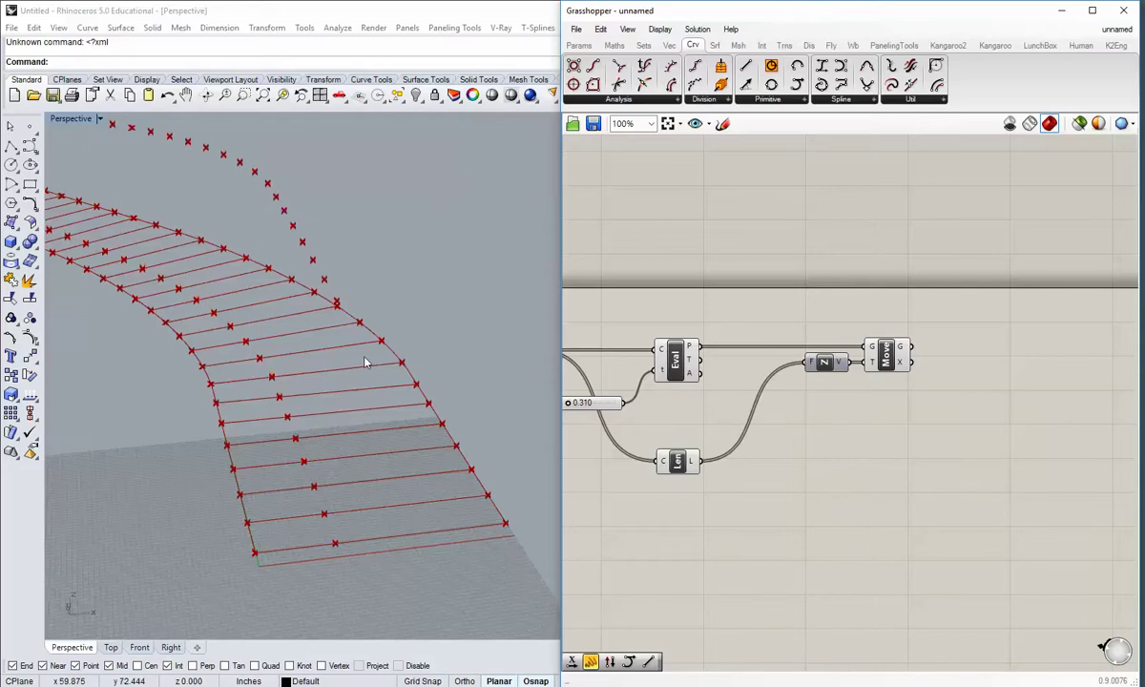
right_click_drag(412, 404, 323, 473, "shift")
scroll(409, 442, "down", 3)
right_click_drag(286, 327, 340, 494)
scroll(409, 504, "up", 5)
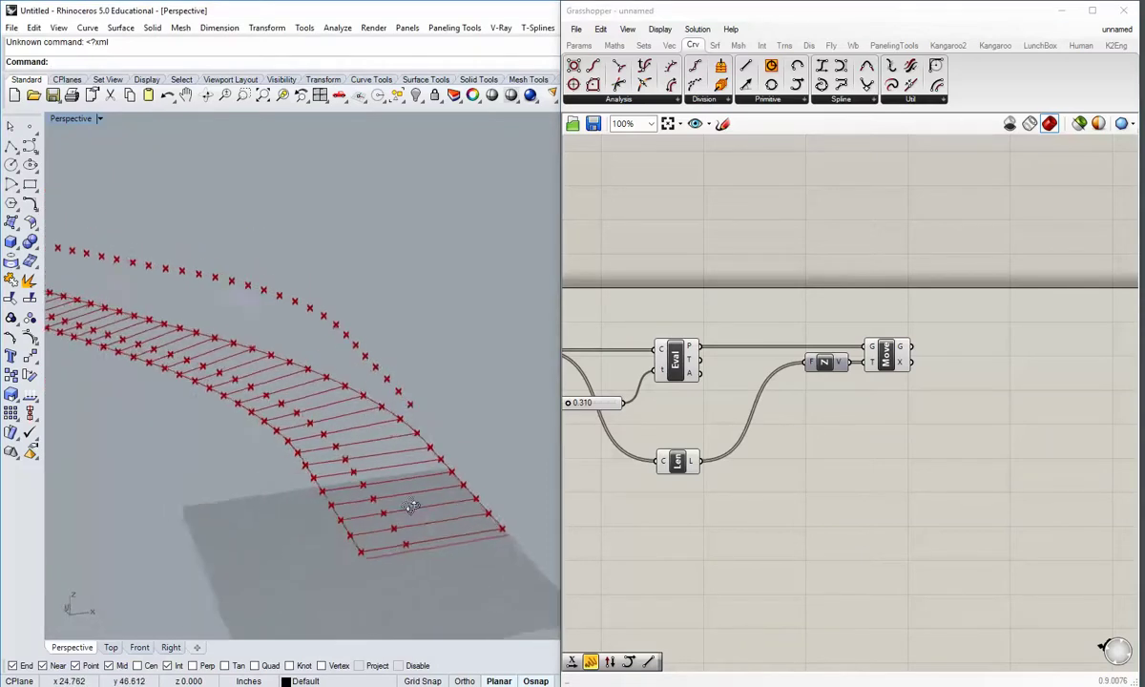
right_click_drag(584, 477, 648, 492)
- Add a Division component beside the curve Length component and connect Length's L output to its A input
left_click(640, 46)
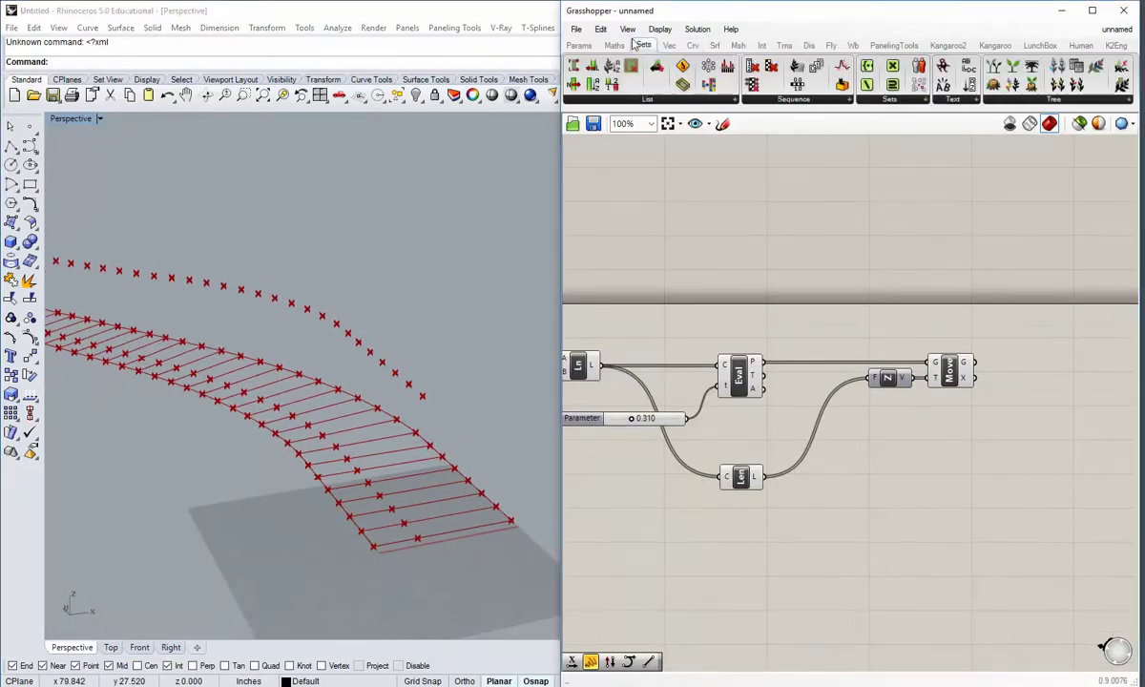
left_click(616, 45)
left_click_drag(649, 84, 819, 504)
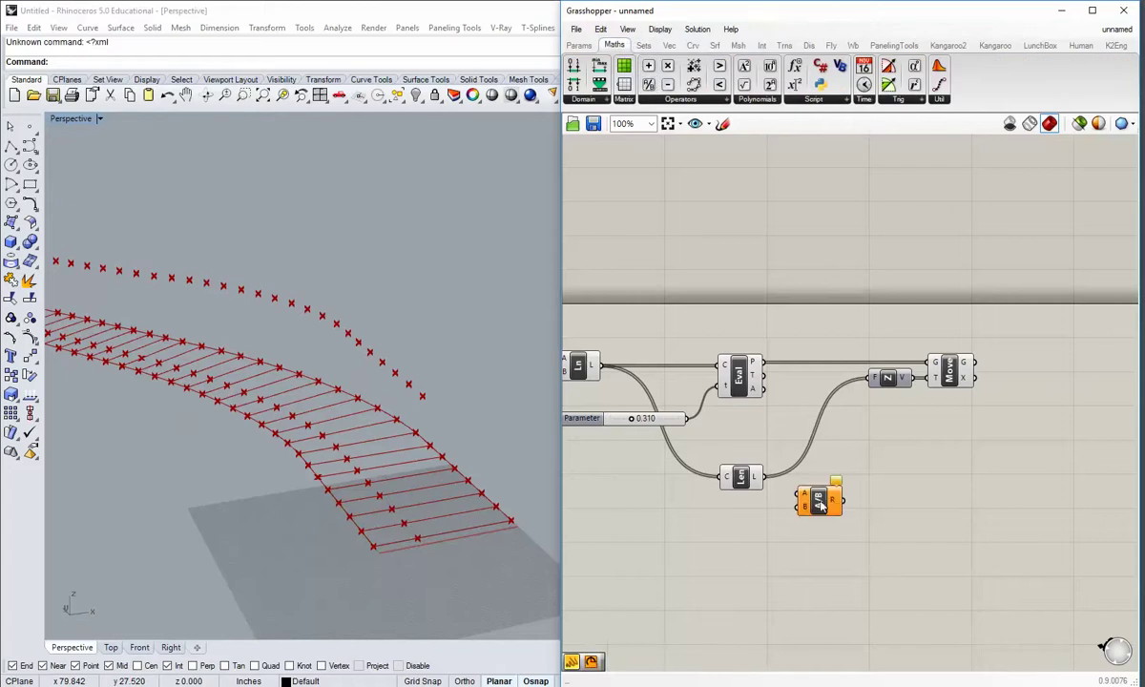
left_click_drag(766, 477, 834, 545)
left_click(800, 551)
- Add a panel containing the value 5 and connect it to Division's B input
right_click_drag(691, 543, 750, 497)
left_click(578, 45)
left_click_drag(771, 85, 877, 497)
double_click(709, 532)
type("5")
left_click(794, 497)
left_click_drag(763, 562, 816, 498)
right_click_drag(901, 525, 817, 544)
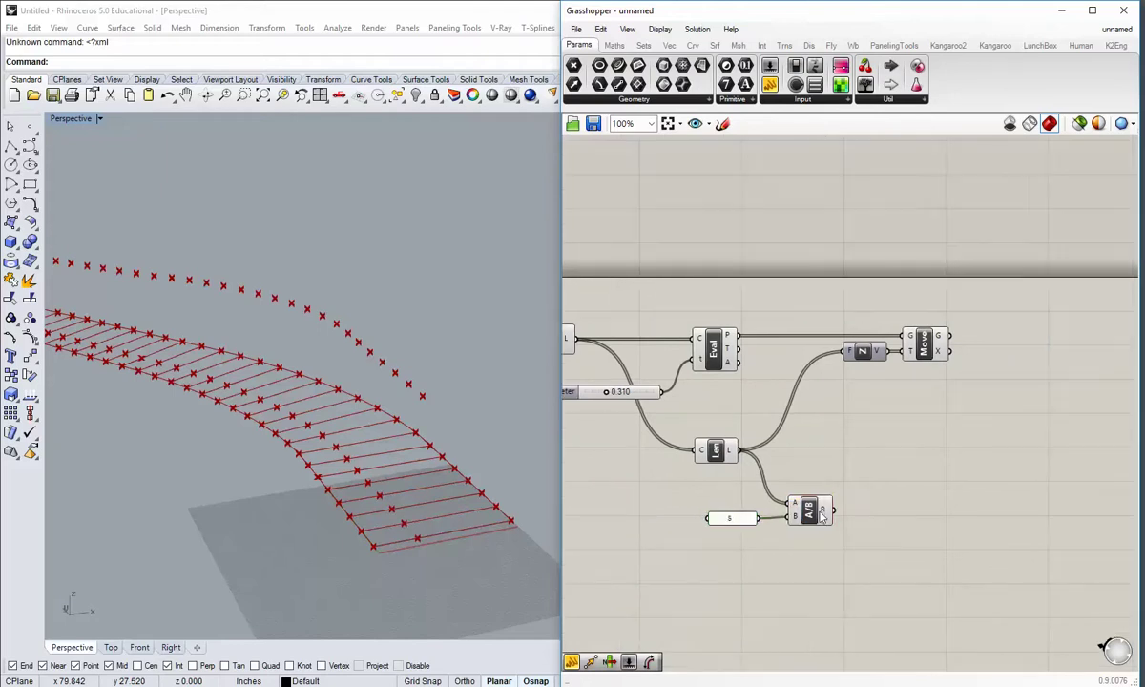
- Align the panel containing 5 with the left edge of the Parameter slider
left_click_drag(741, 517, 736, 518)
left_click(645, 394, "shift")
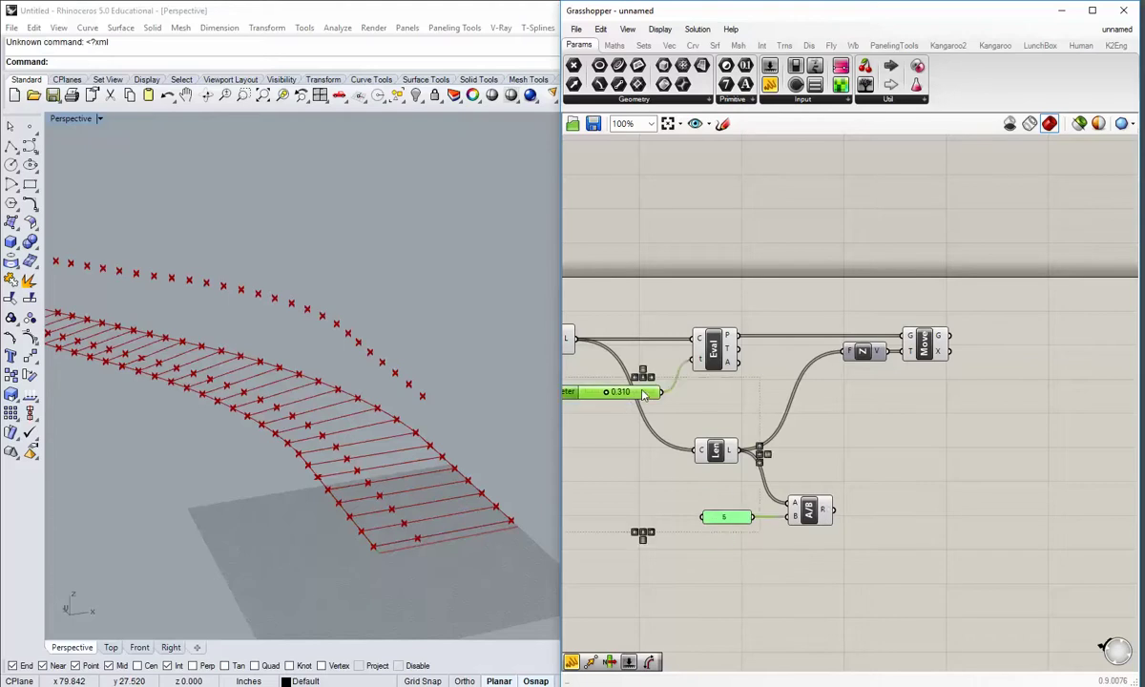
left_click(635, 379)
left_click(675, 540)
right_click_drag(824, 478, 752, 524)
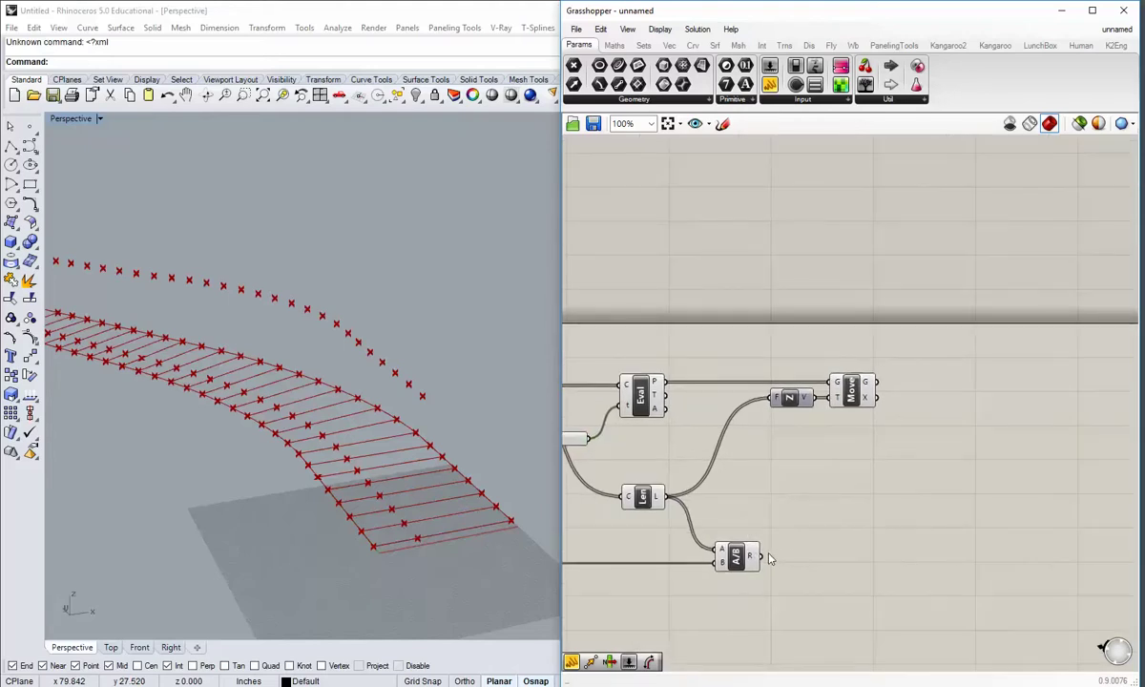
- Replace Unit Z's F input with Division's R output and check the raised points in the Perspective view
left_click_drag(763, 556, 773, 397)
right_click_drag(365, 467, 442, 502)
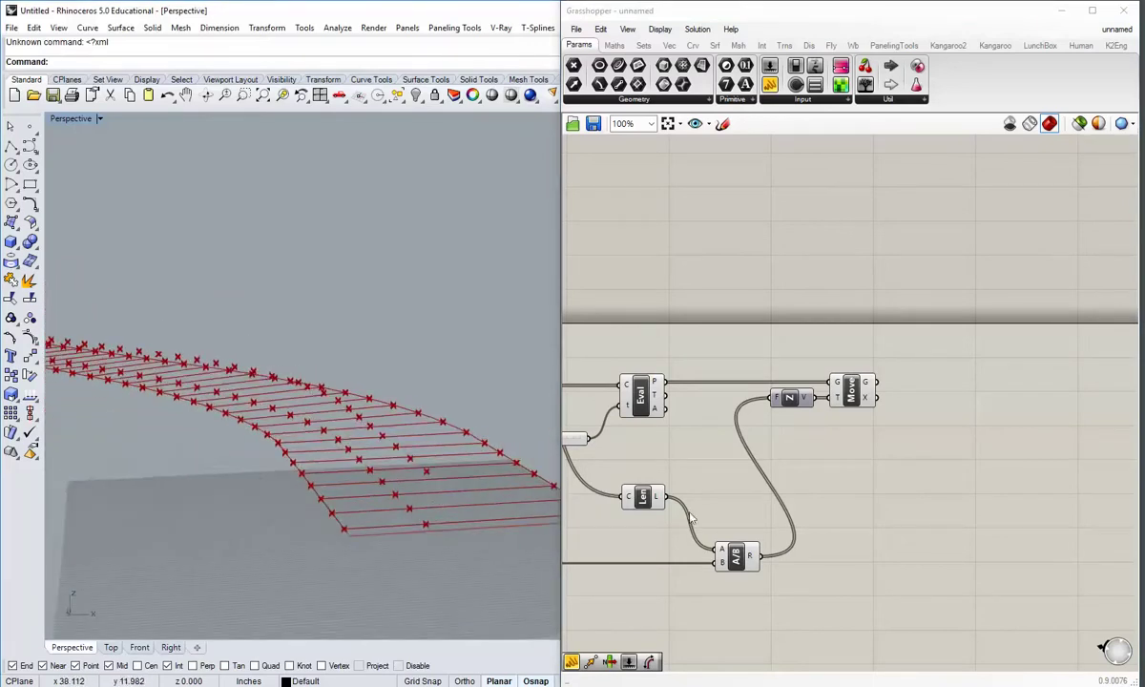
right_click_drag(686, 507, 820, 495)
- Examine the heights of the moved points along the strip in the Perspective view and in the maximized Front view
right_click_drag(385, 476, 467, 475)
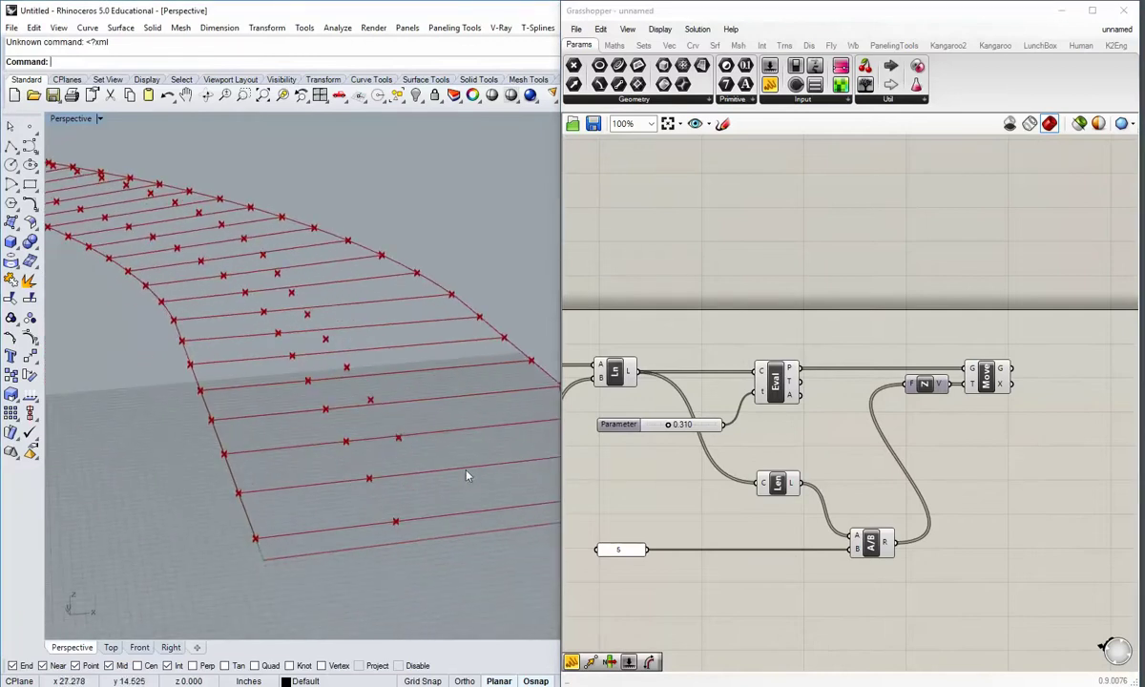
right_click_drag(711, 457, 827, 506)
right_click_drag(511, 375, 454, 523)
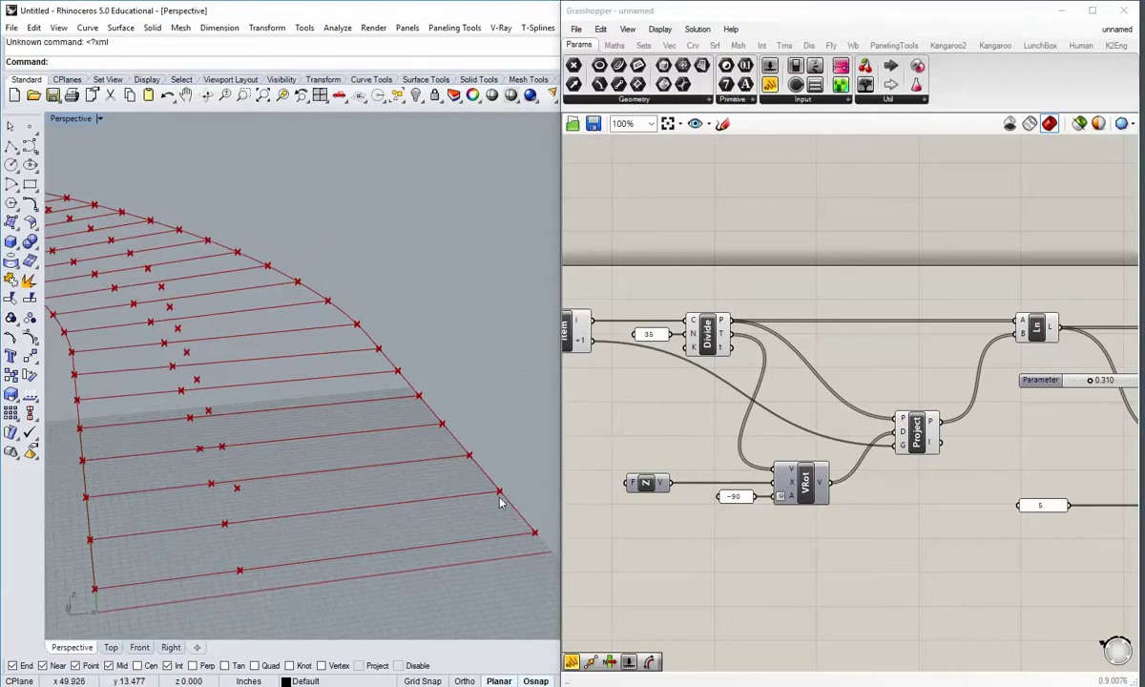
scroll(506, 507, "down", 3)
right_click_drag(481, 487, 430, 476)
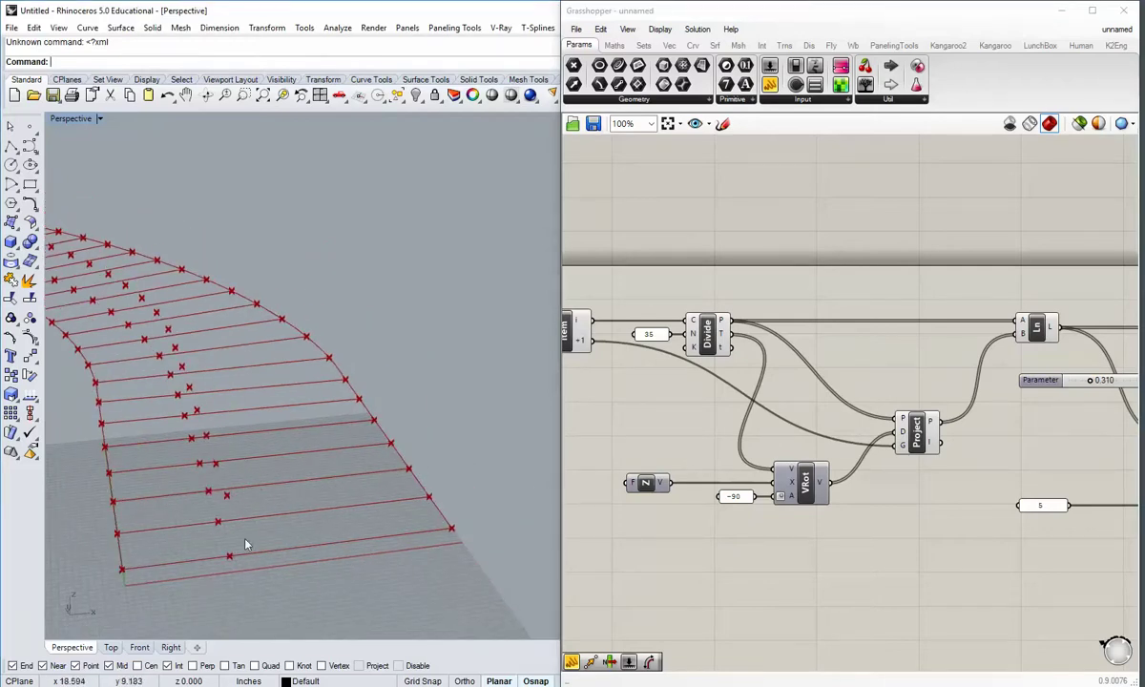
right_click_drag(246, 545, 292, 368)
double_click(72, 119)
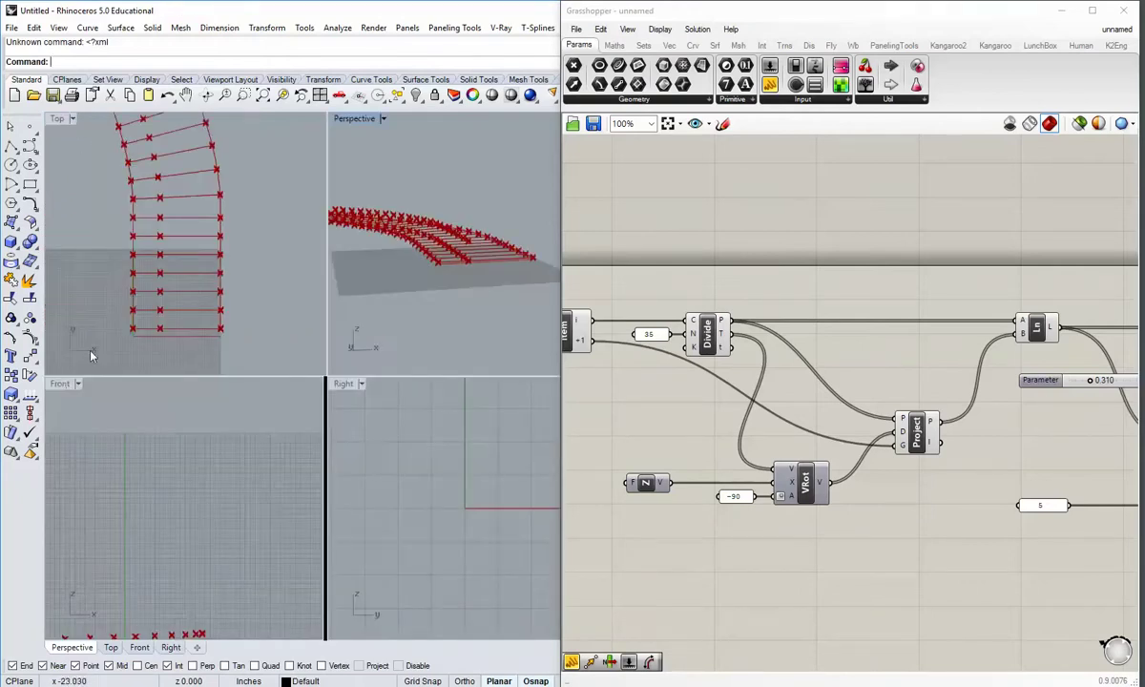
double_click(59, 383)
scroll(180, 373, "down", 5)
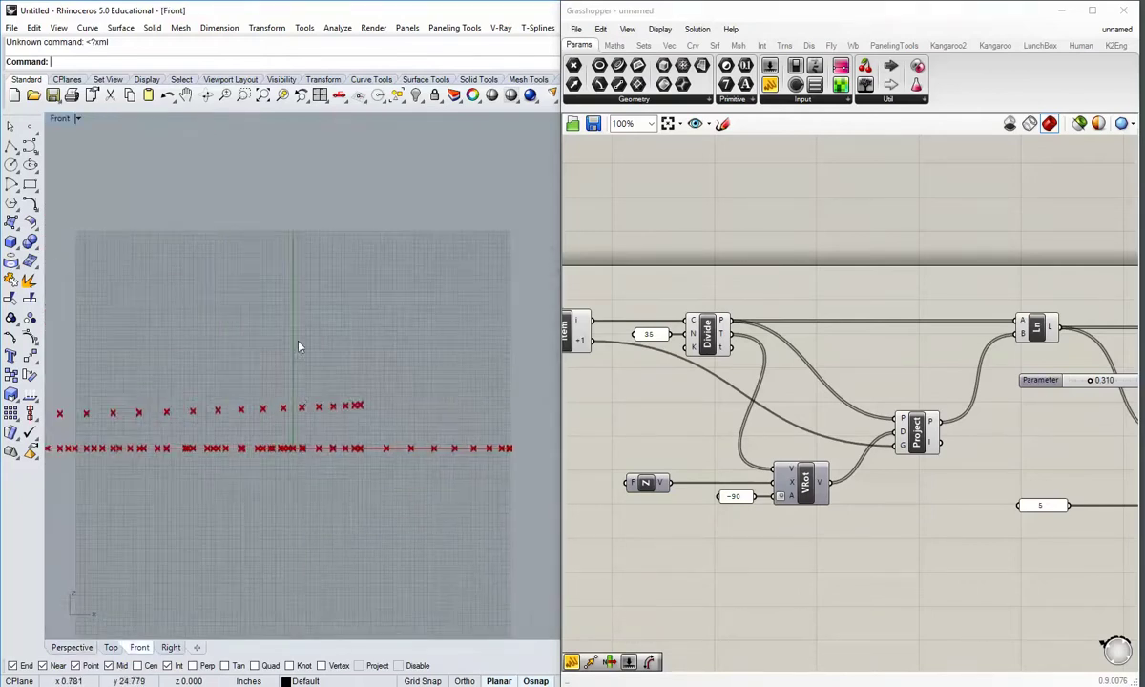
right_click_drag(298, 347, 508, 427)
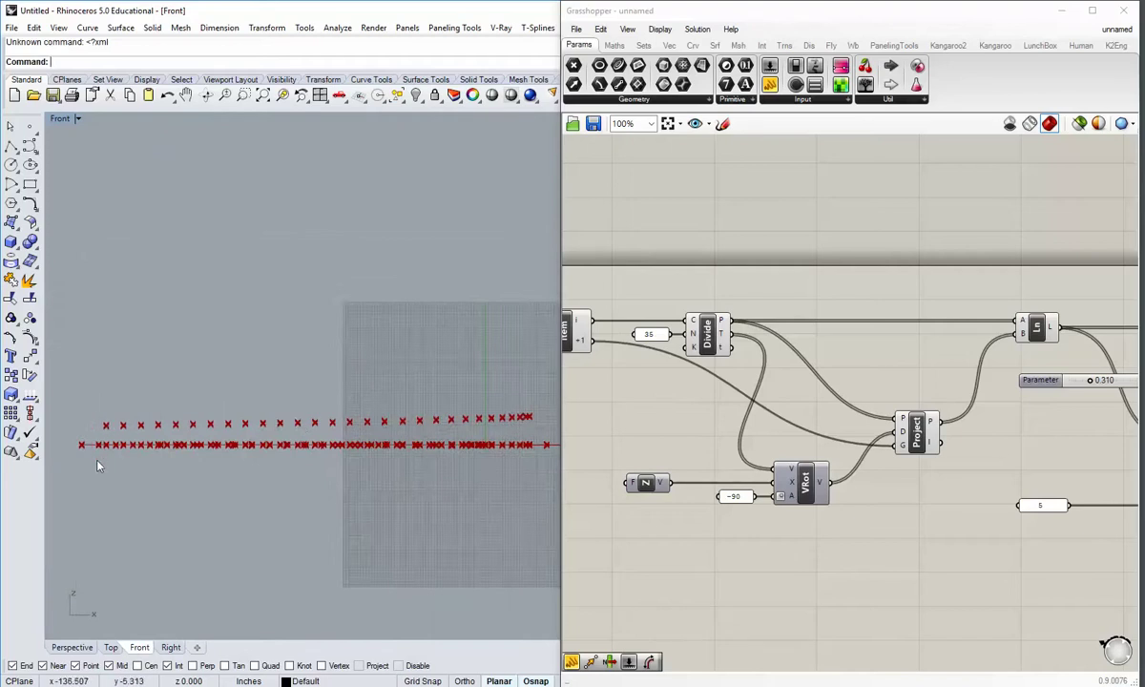
right_click_drag(271, 436, 186, 453)
scroll(185, 451, "up", 6)
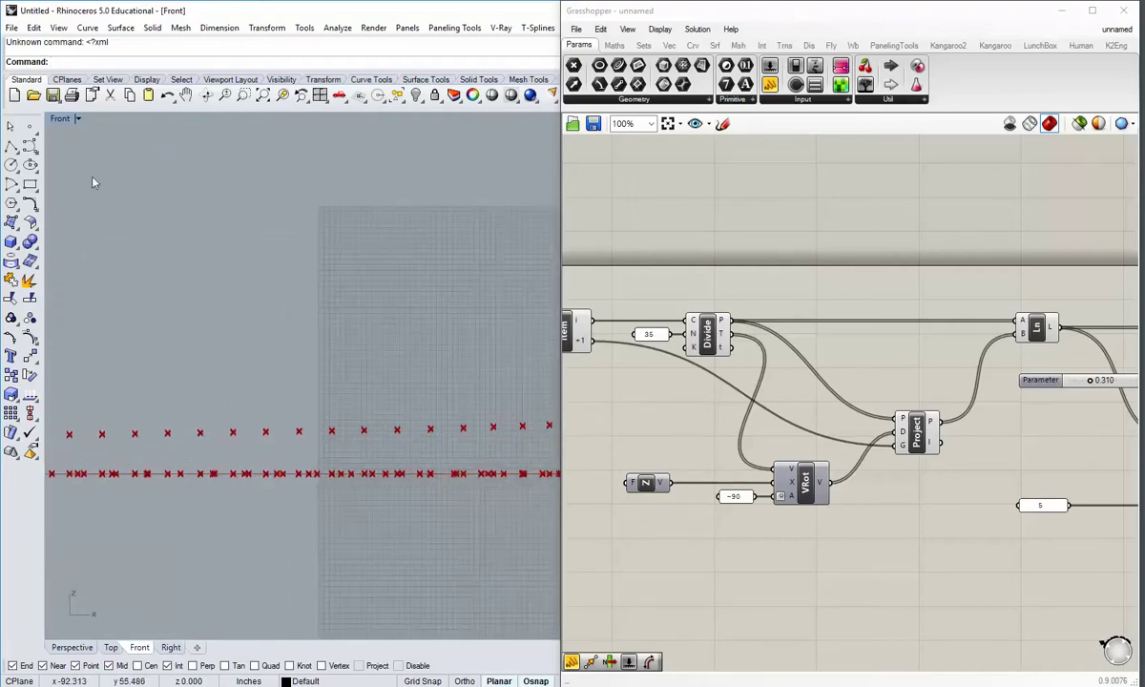
- Return to the Perspective view and compare the point geometry with the waterloo diagram image
double_click(66, 125)
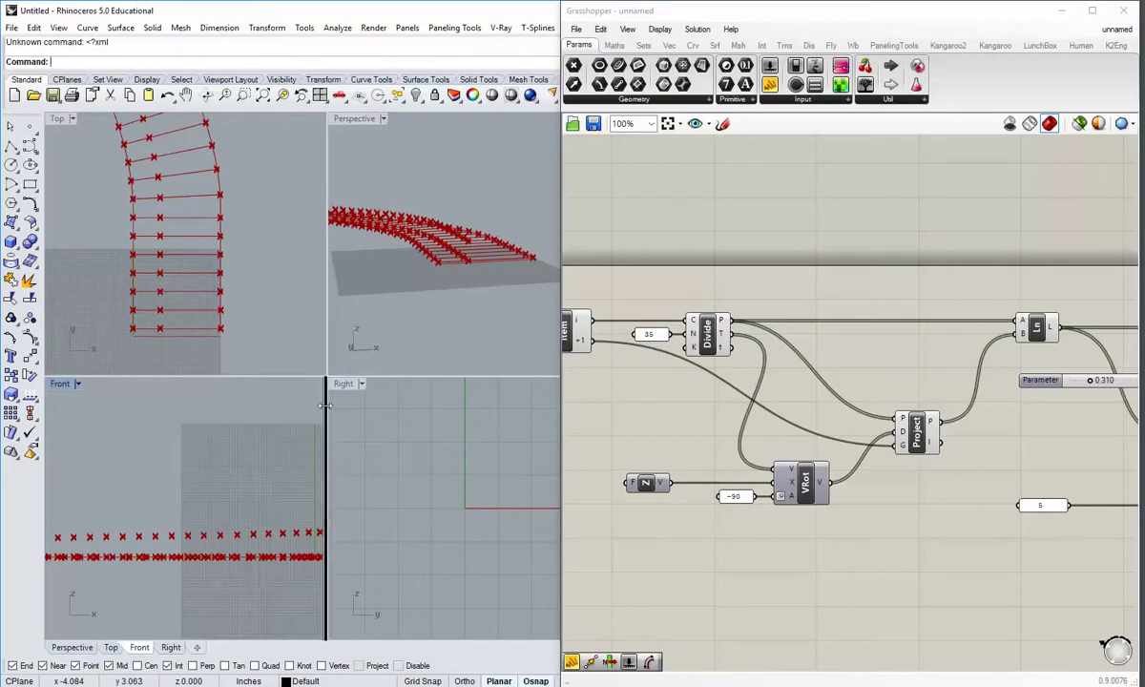
double_click(354, 123)
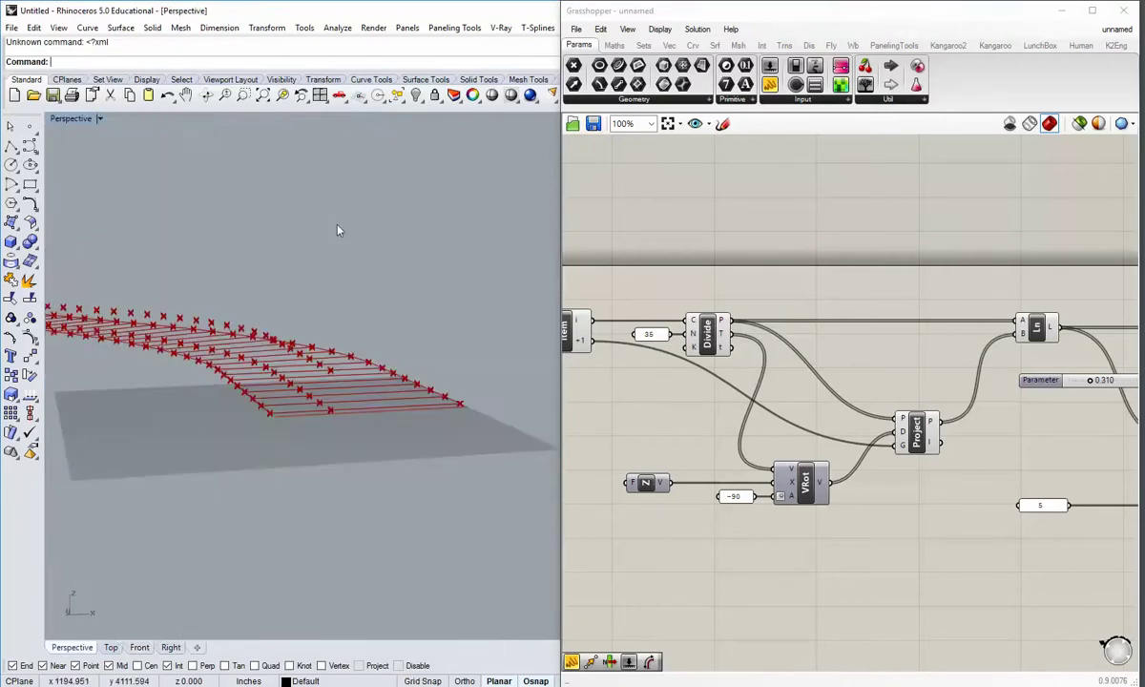
right_click_drag(335, 230, 333, 450)
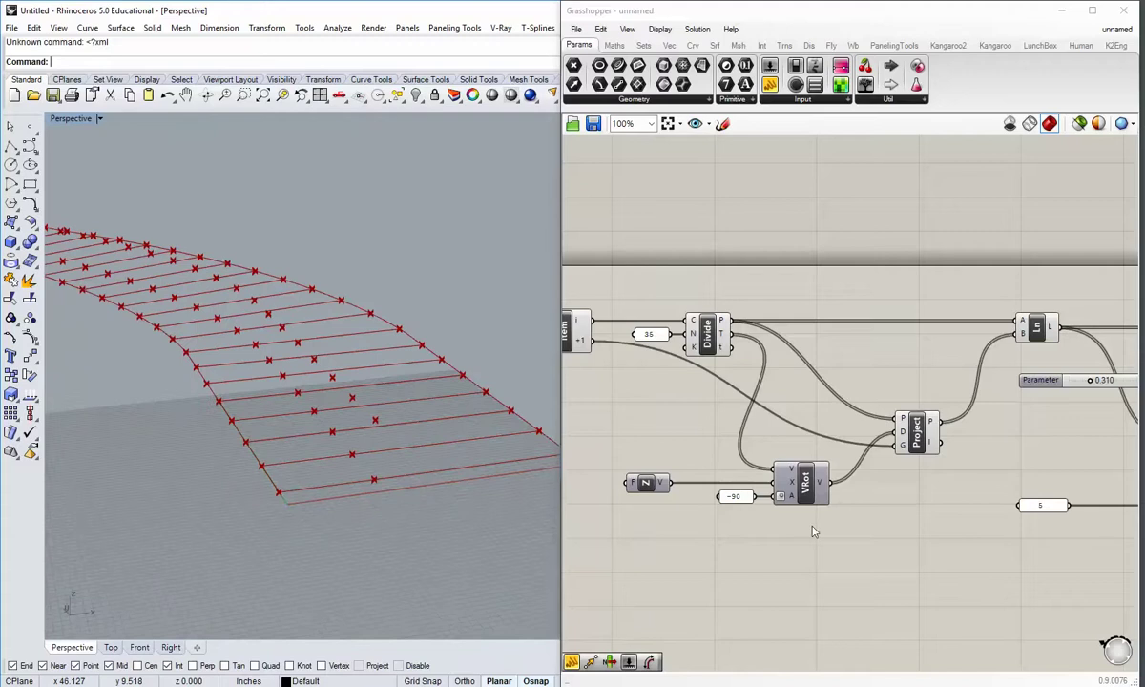
right_click_drag(979, 537, 780, 496)
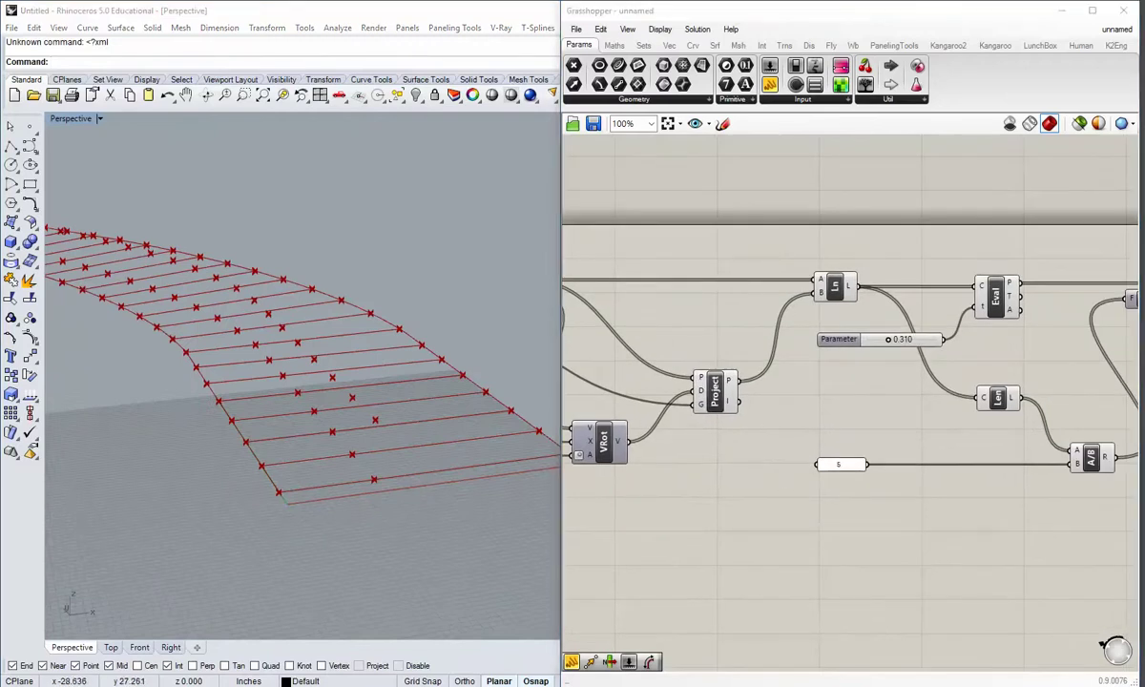
right_click_drag(354, 471, 322, 511)
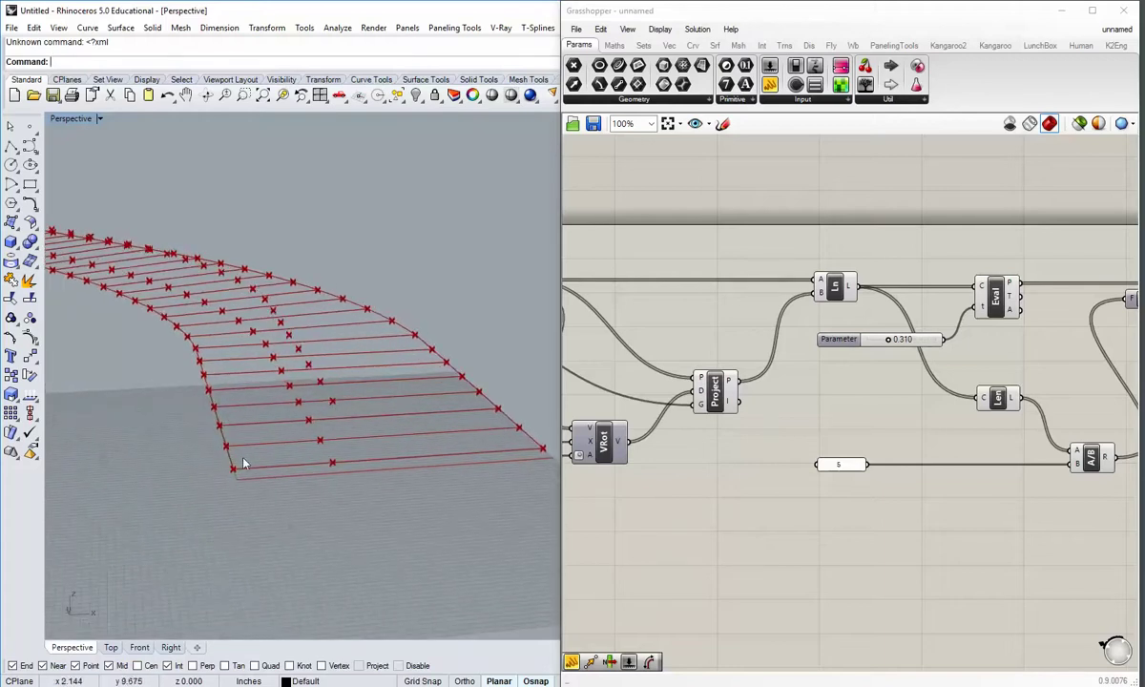
key("alt+Tab")
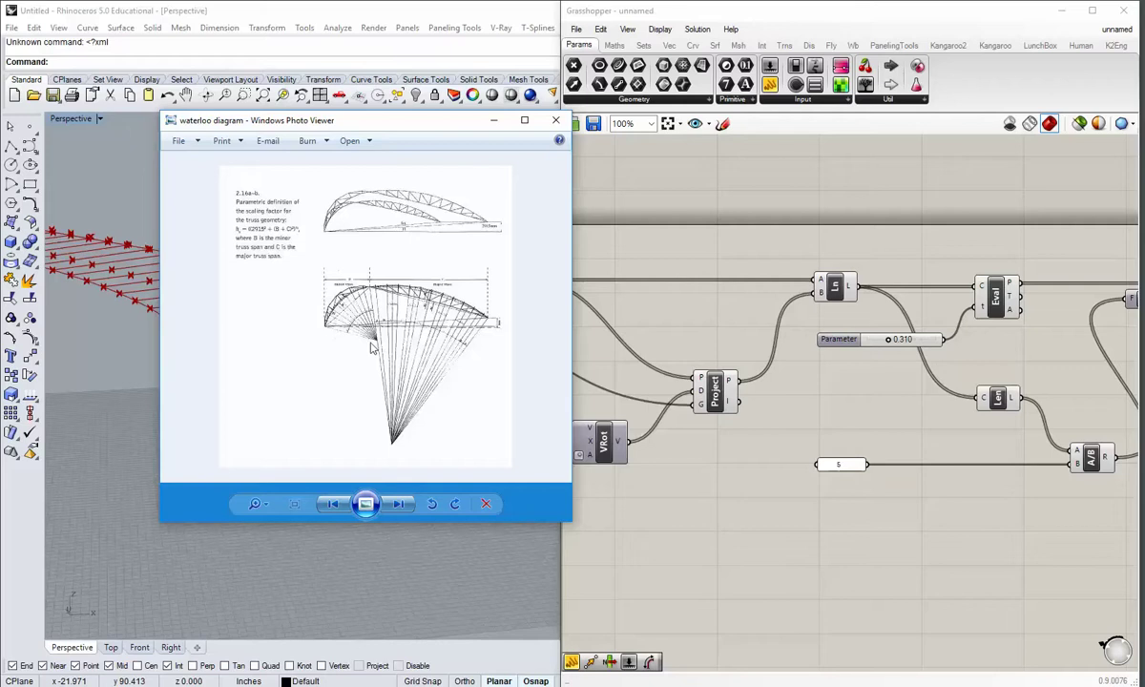
left_click(494, 120)
- Add a second Line component and place it on the canvas below the Project component
scroll(849, 484, "down", 4)
right_click_drag(720, 415, 734, 454)
left_click(693, 45)
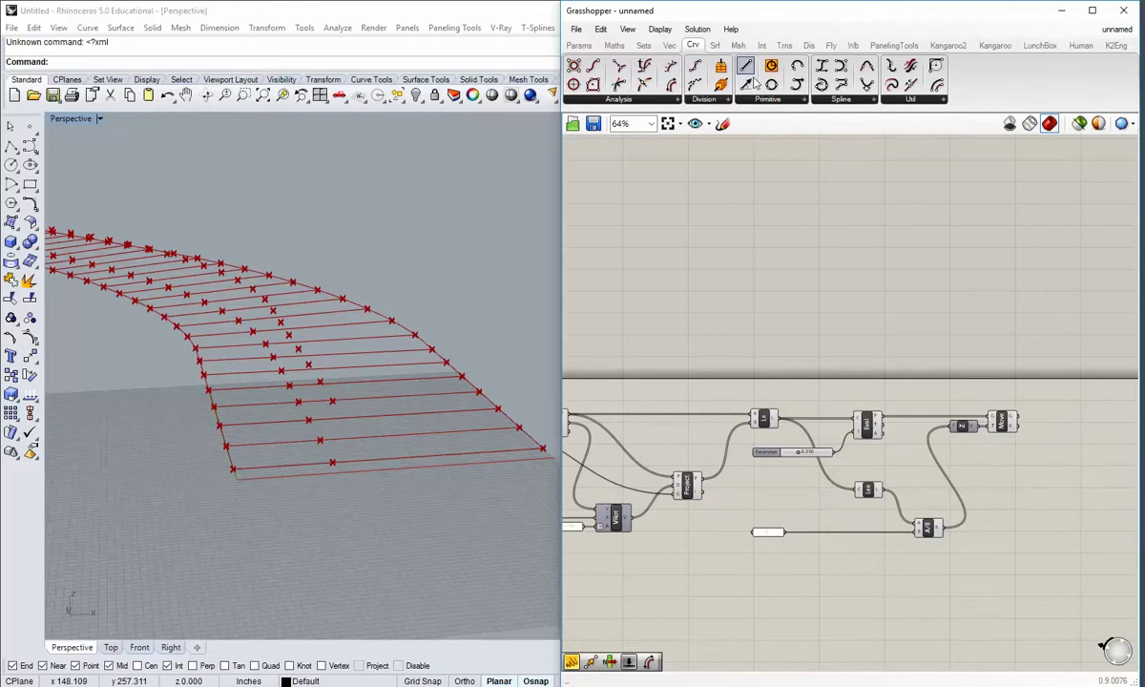
left_click_drag(750, 73, 797, 336)
right_click_drag(731, 382, 1011, 316)
scroll(925, 348, "down", 2)
scroll(1010, 316, "up", 1)
left_click_drag(1026, 280, 954, 476)
scroll(847, 416, "up", 2)
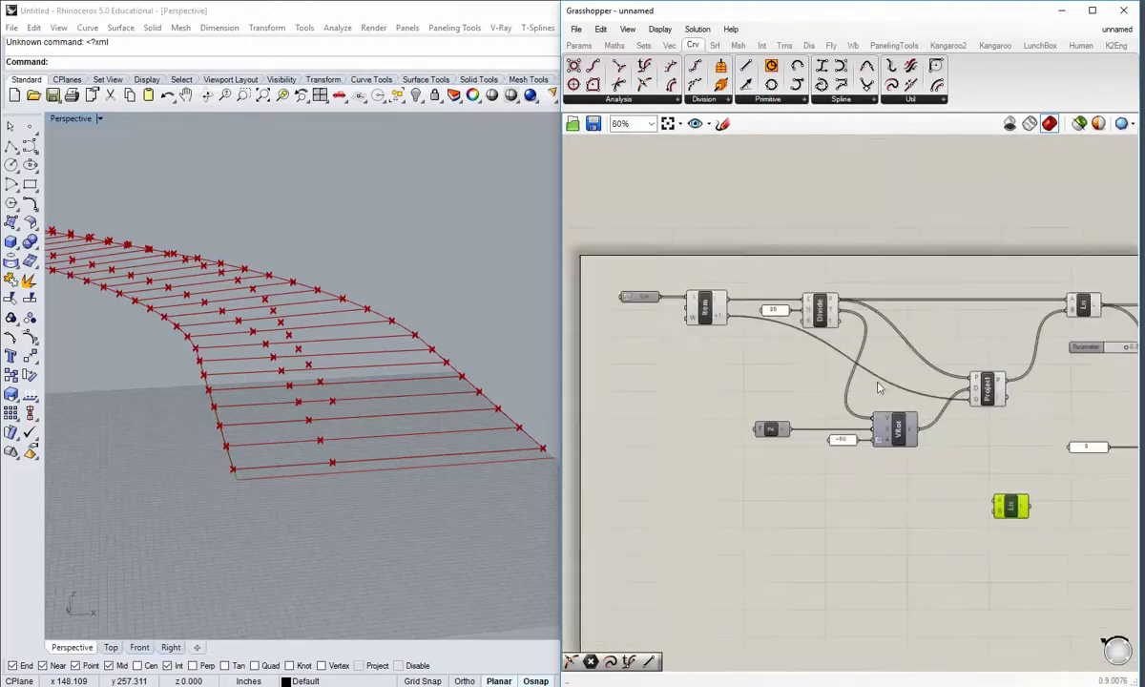
- Connect Divide Curve's P output to the new Line's A input and place that Line above the existing Line component
right_click_drag(878, 386, 806, 379)
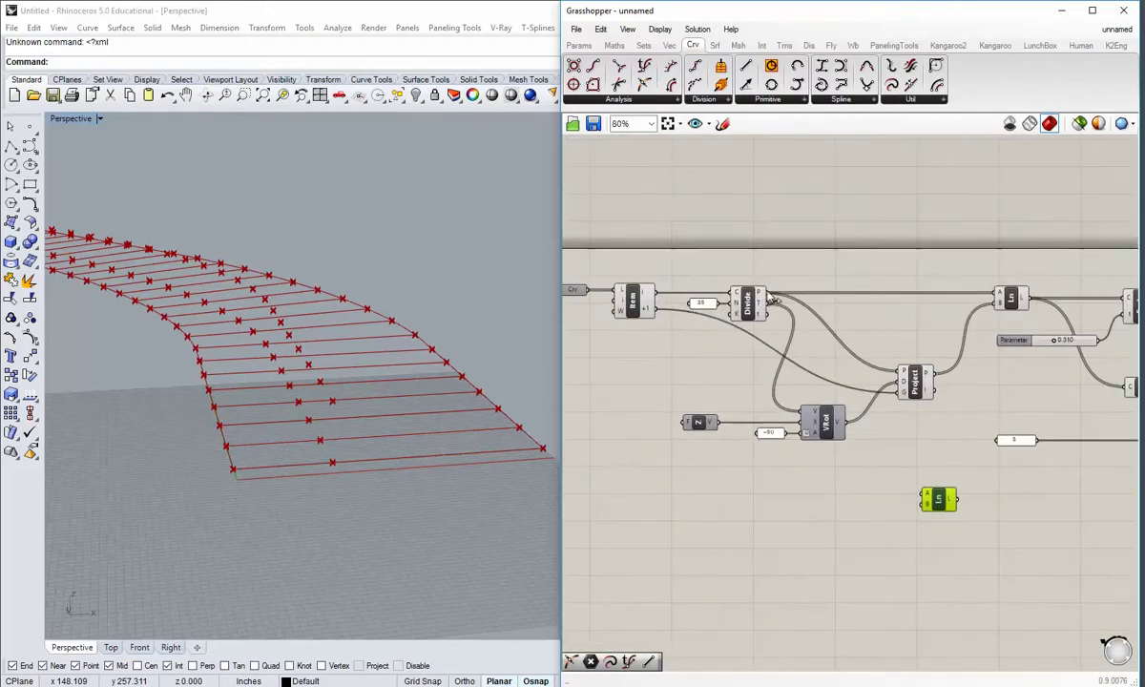
left_click_drag(775, 299, 918, 496)
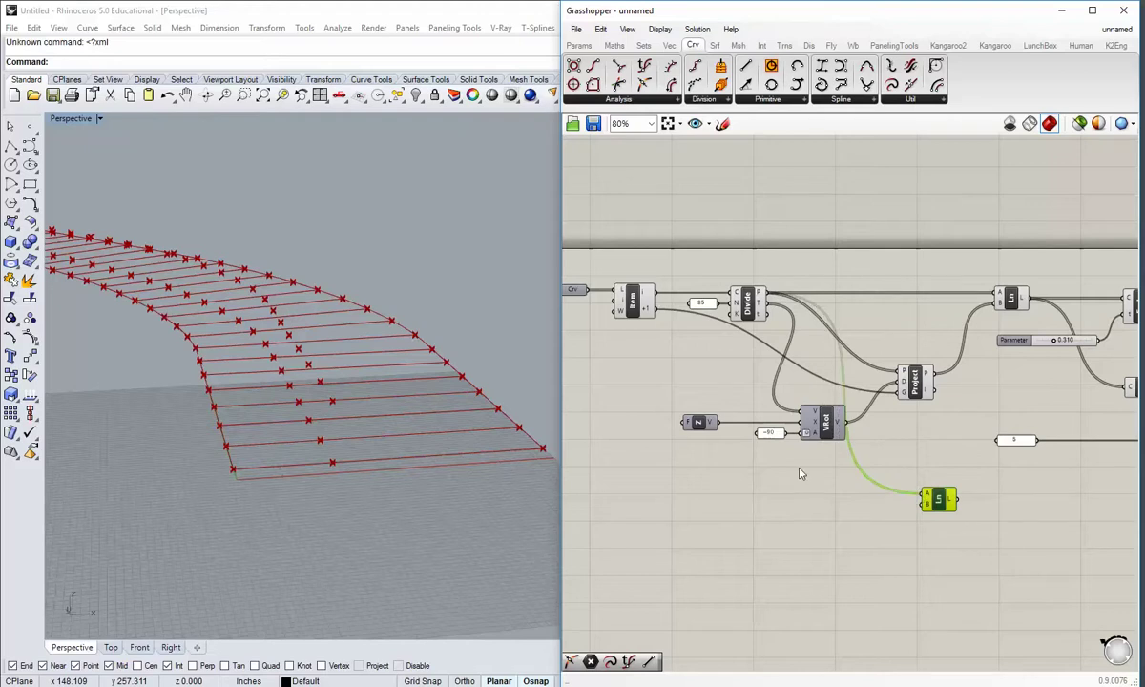
right_click_drag(821, 521, 673, 559)
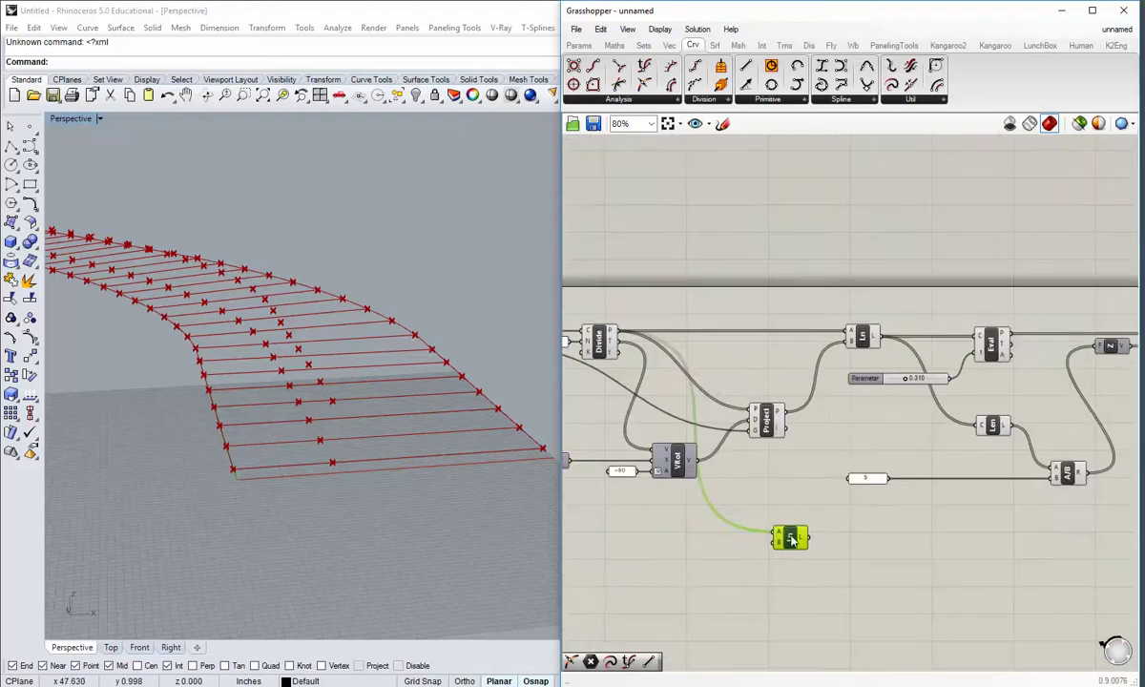
left_click_drag(791, 540, 862, 246)
- Select the whole definition and shift it down, away from the top edge of the canvas
scroll(907, 325, "down", 3)
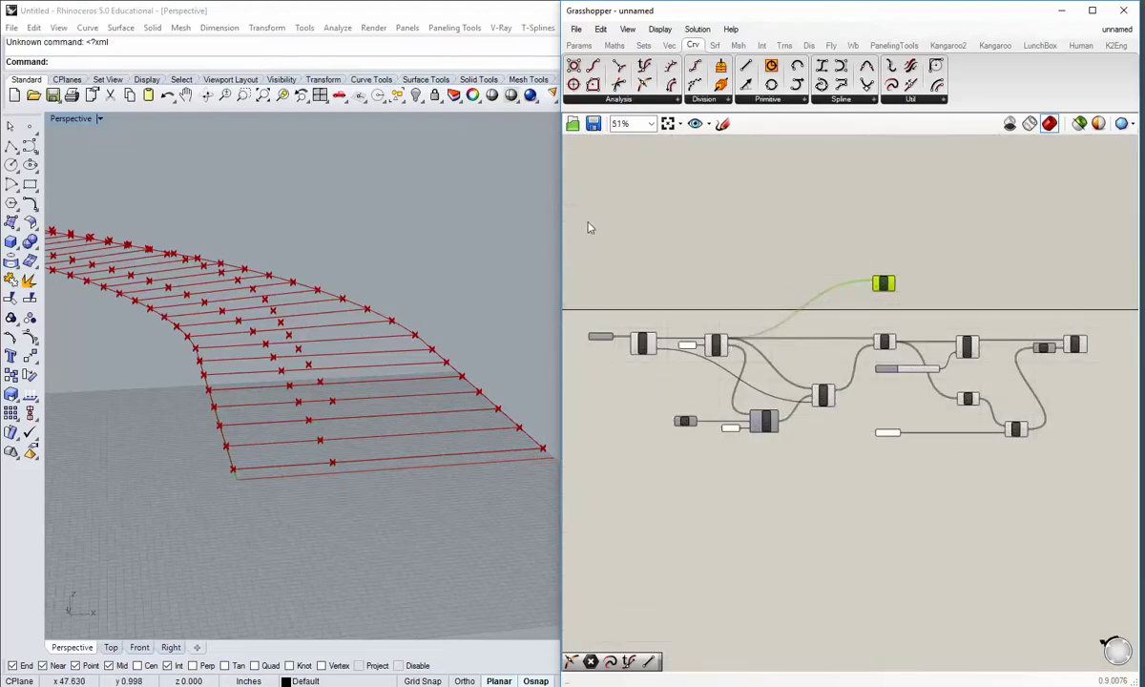
scroll(959, 318, "down", 2)
left_click_drag(629, 268, 990, 490)
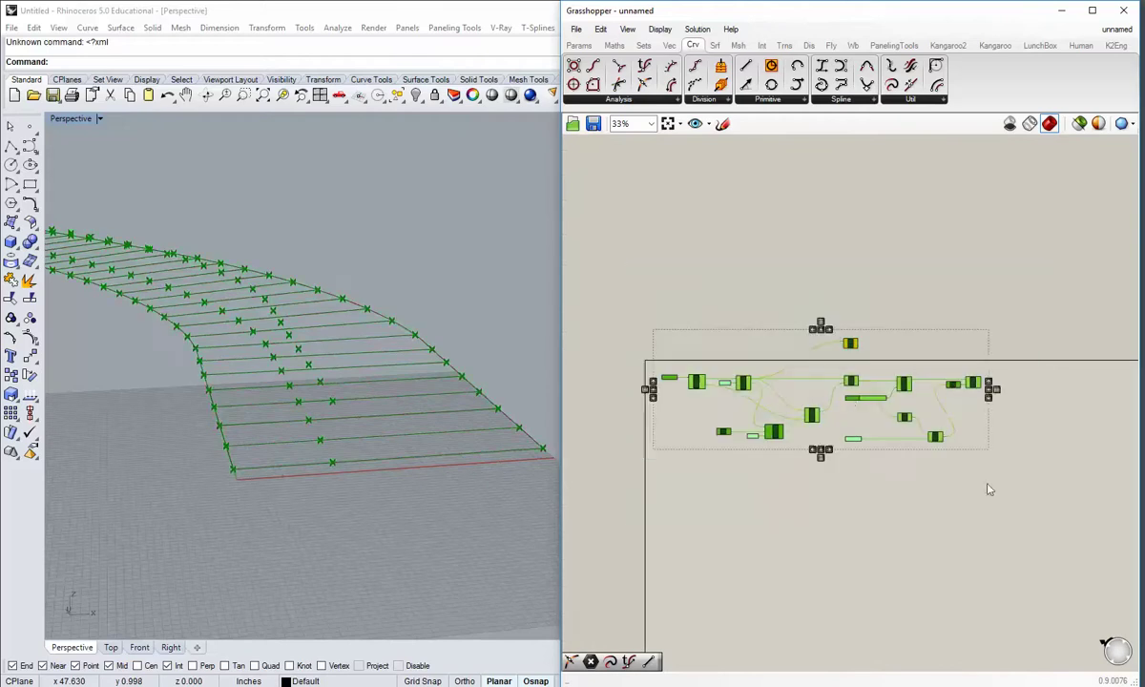
left_click_drag(847, 345, 847, 424)
right_click_drag(904, 446, 816, 421)
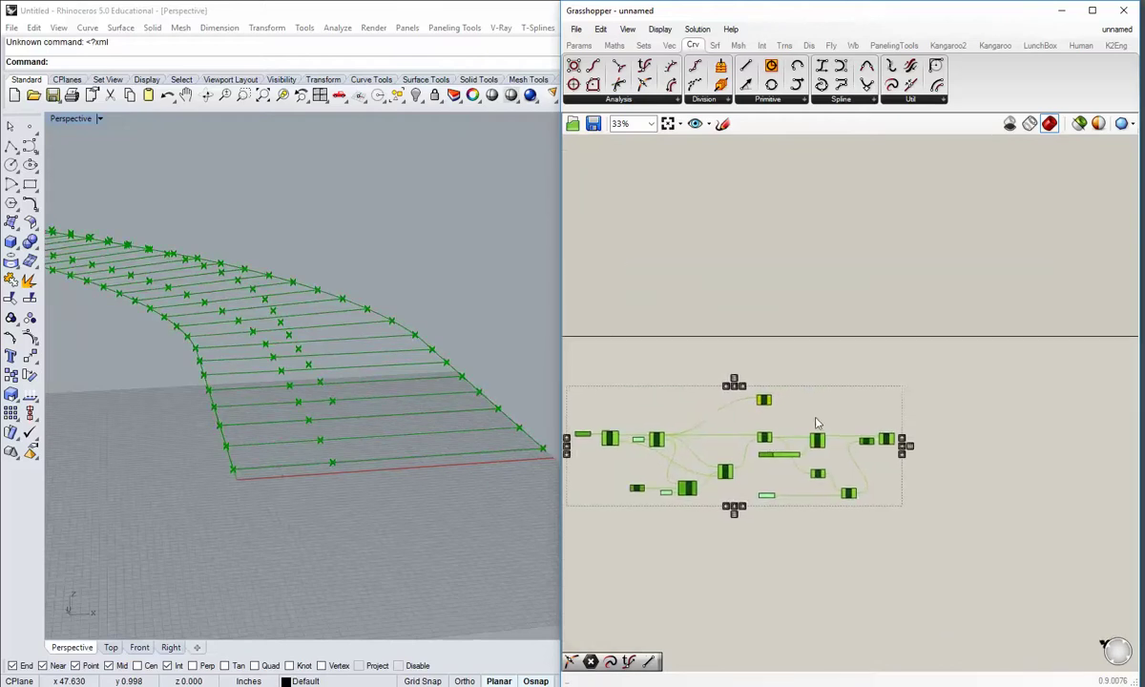
scroll(816, 421, "up", 2)
- Place the new Line component above Move and connect Move's G output to its B input
left_click_drag(740, 392, 1020, 347)
left_click(871, 396)
right_click_drag(1040, 400, 866, 402)
scroll(892, 412, "up", 3)
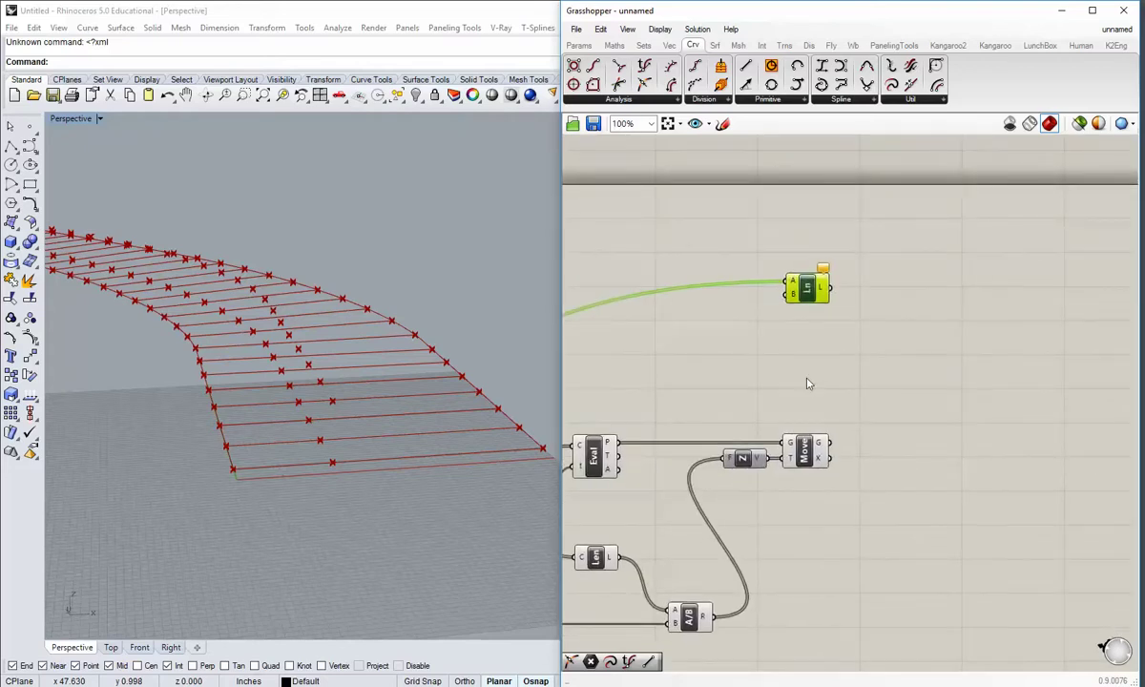
left_click(822, 462)
left_click_drag(830, 443, 794, 309)
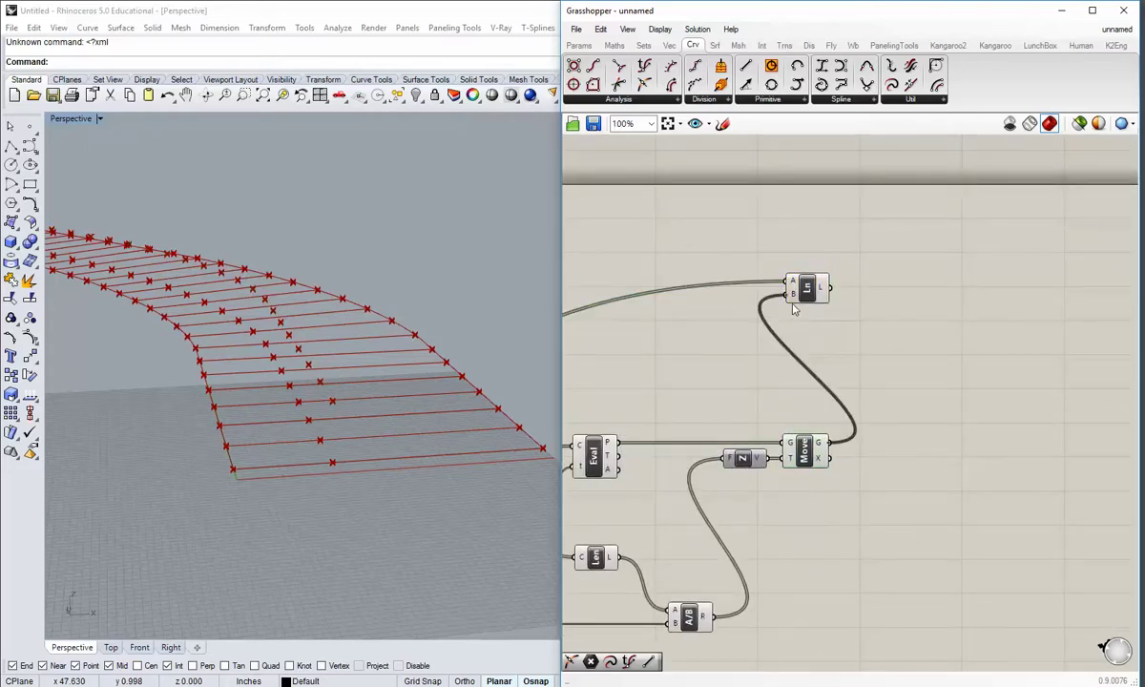
- Check the diagonal lines in the Perspective view and shift the new Line component to the right of Move
right_click_drag(316, 314, 346, 445)
left_click_drag(814, 292, 919, 297)
left_click(639, 397)
right_click_drag(850, 340, 697, 364)
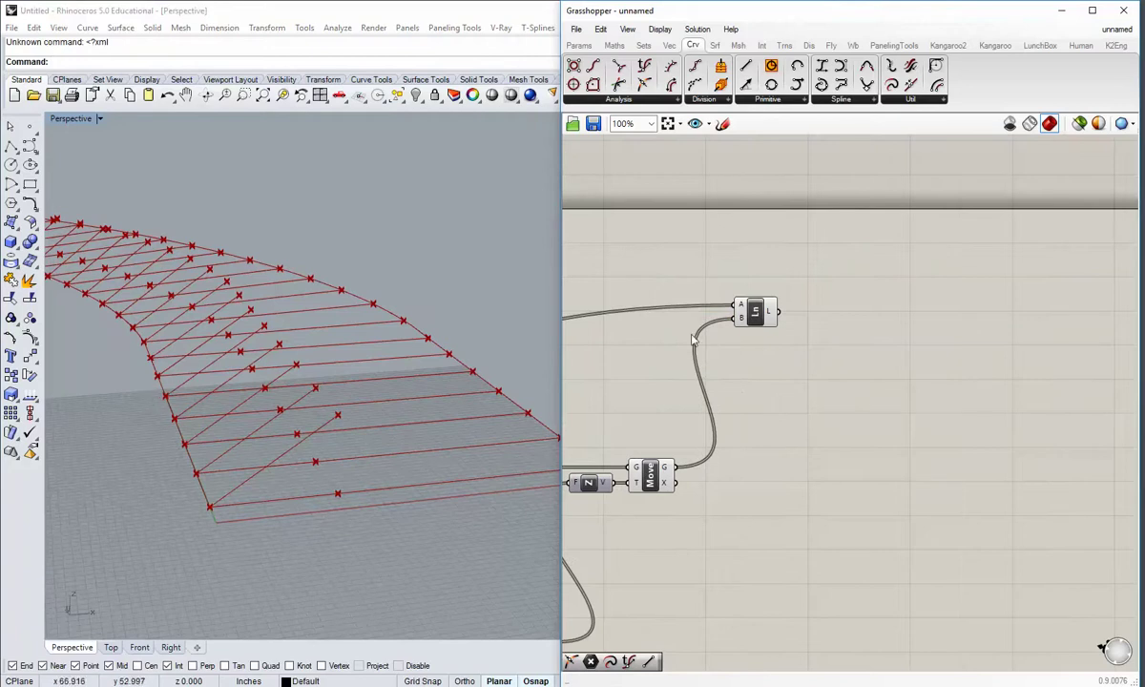
- Add an Evaluate Curve component, connect the new Line's L output to its C input and place it below right of the Line
right_click_drag(802, 368, 798, 333)
left_click(644, 66)
left_click(820, 310)
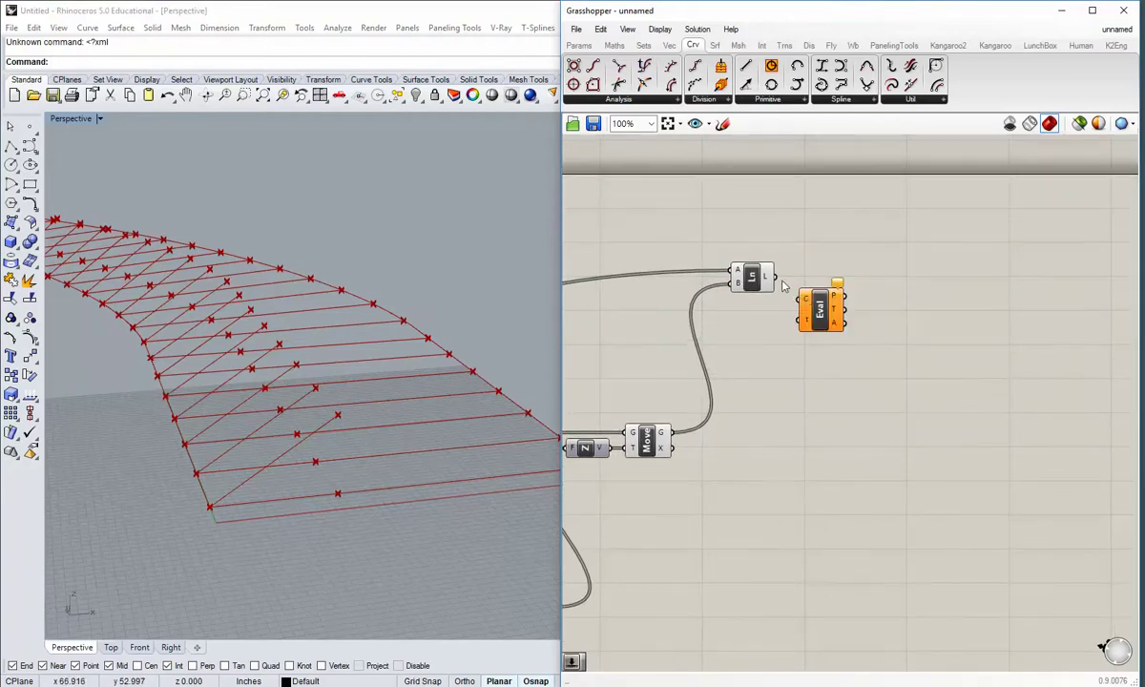
left_click_drag(776, 277, 822, 346)
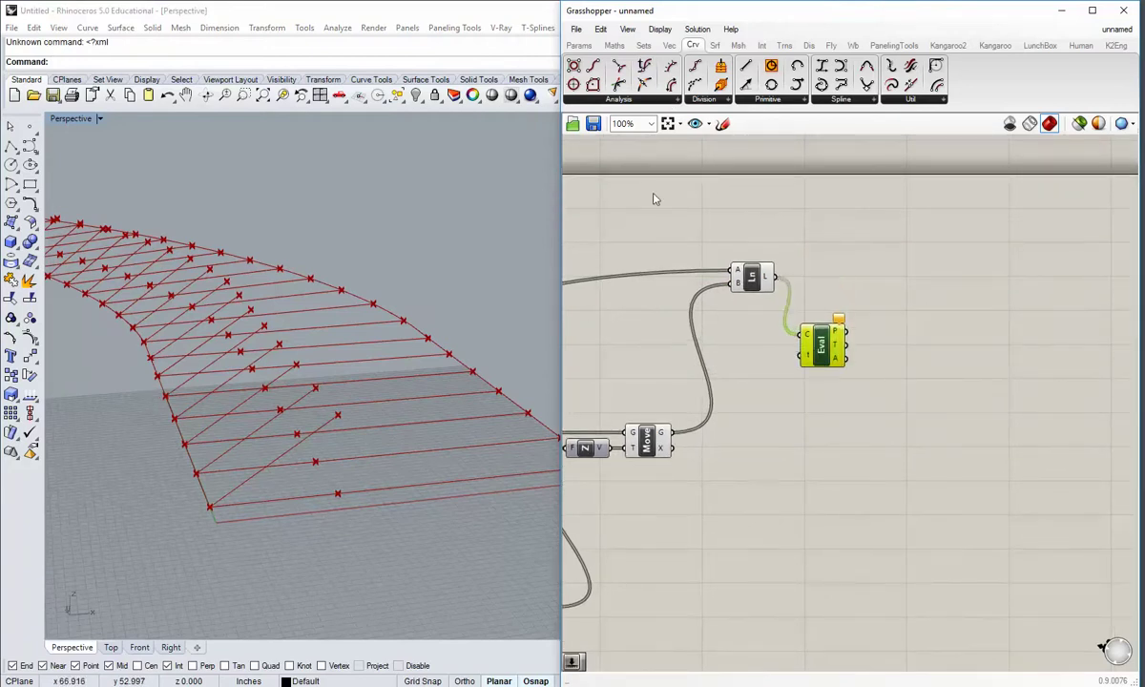
- Add a number slider below the new Line component and connect it to Evaluate Curve's t input
left_click(579, 46)
left_click(769, 65)
left_click(718, 369)
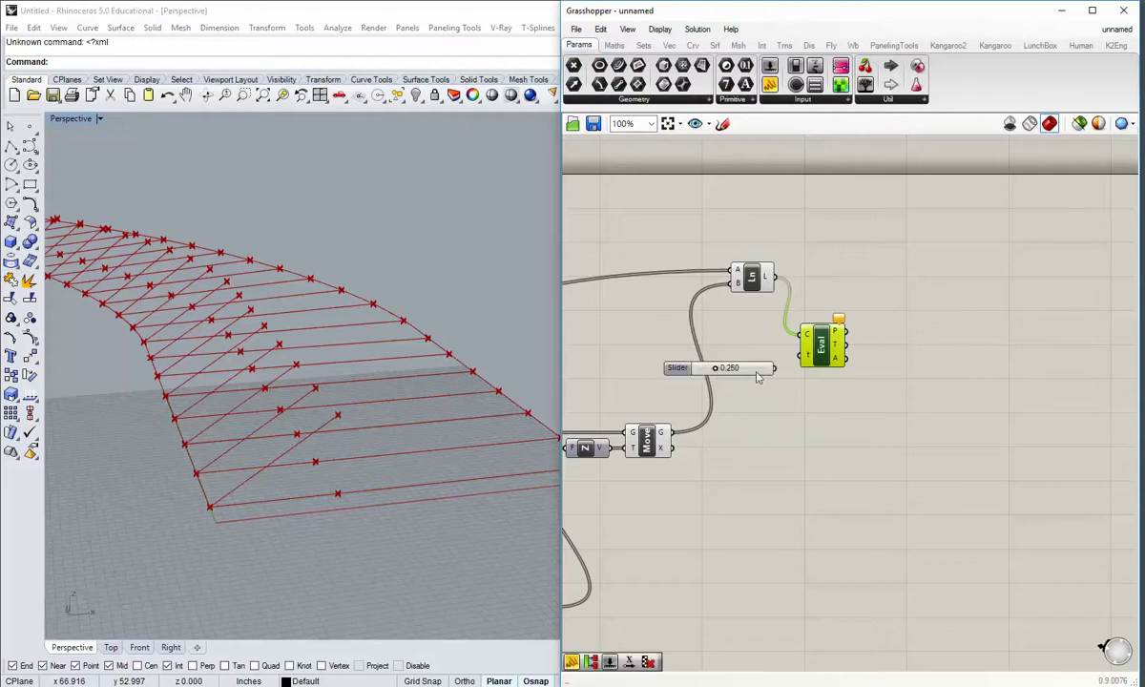
left_click_drag(775, 368, 803, 356)
- Set the Parameter slider feeding the new Evaluate Curve to 0.5
right_click(757, 359)
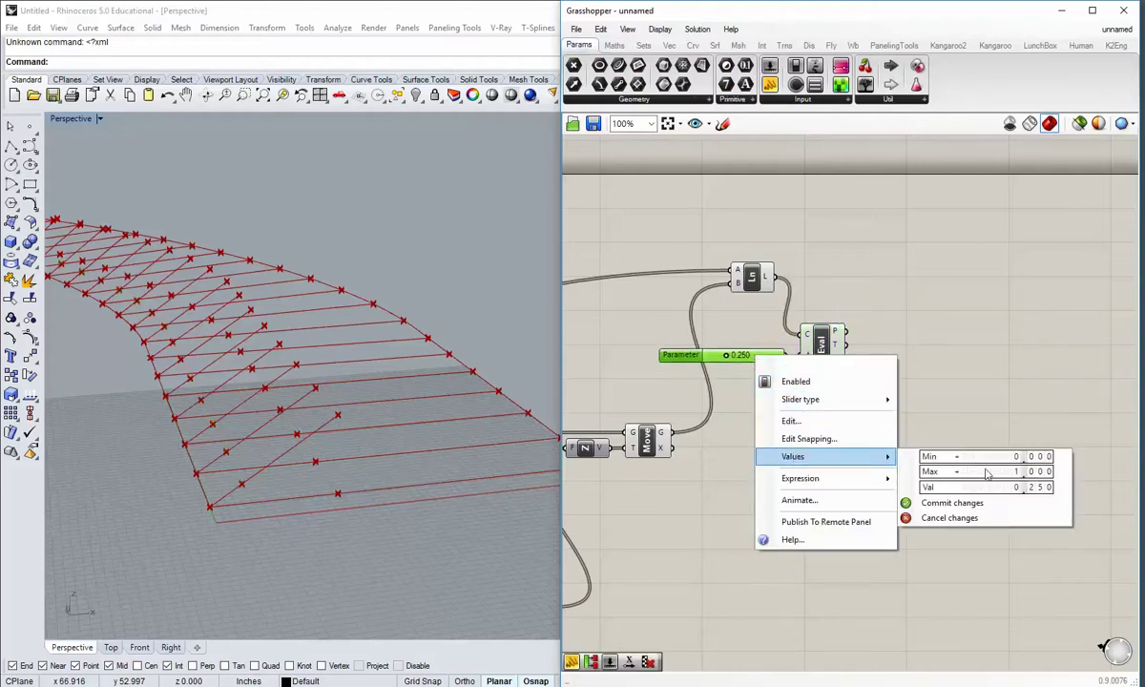
left_click(793, 440)
left_click(810, 563)
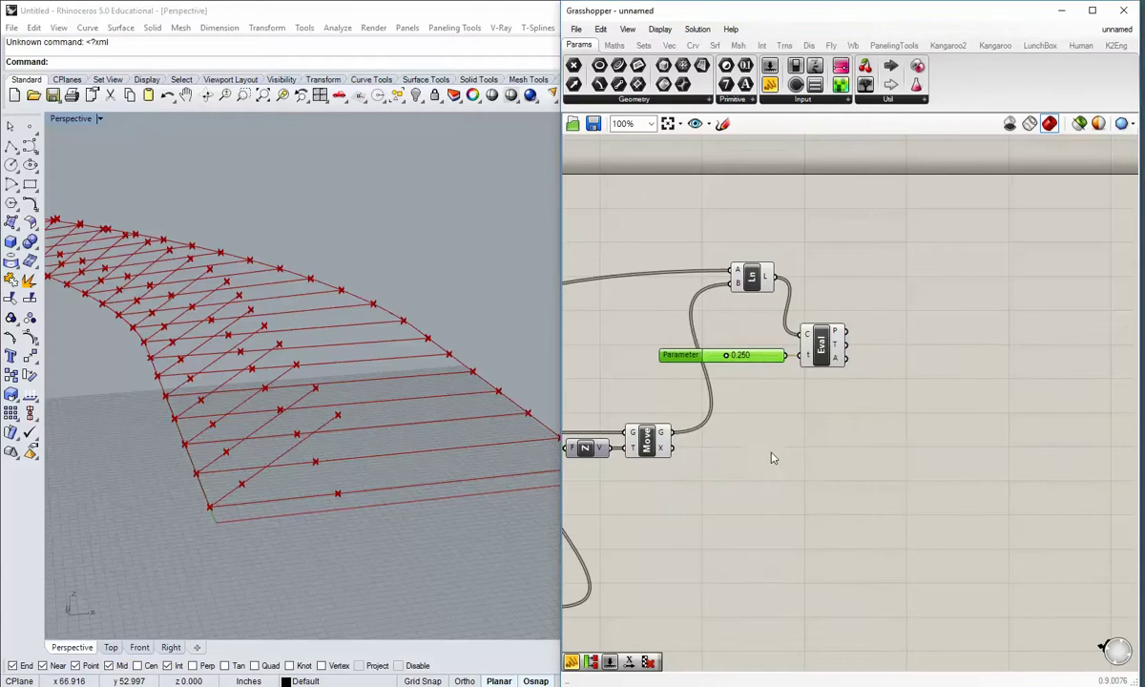
double_click(743, 360)
type("0.5")
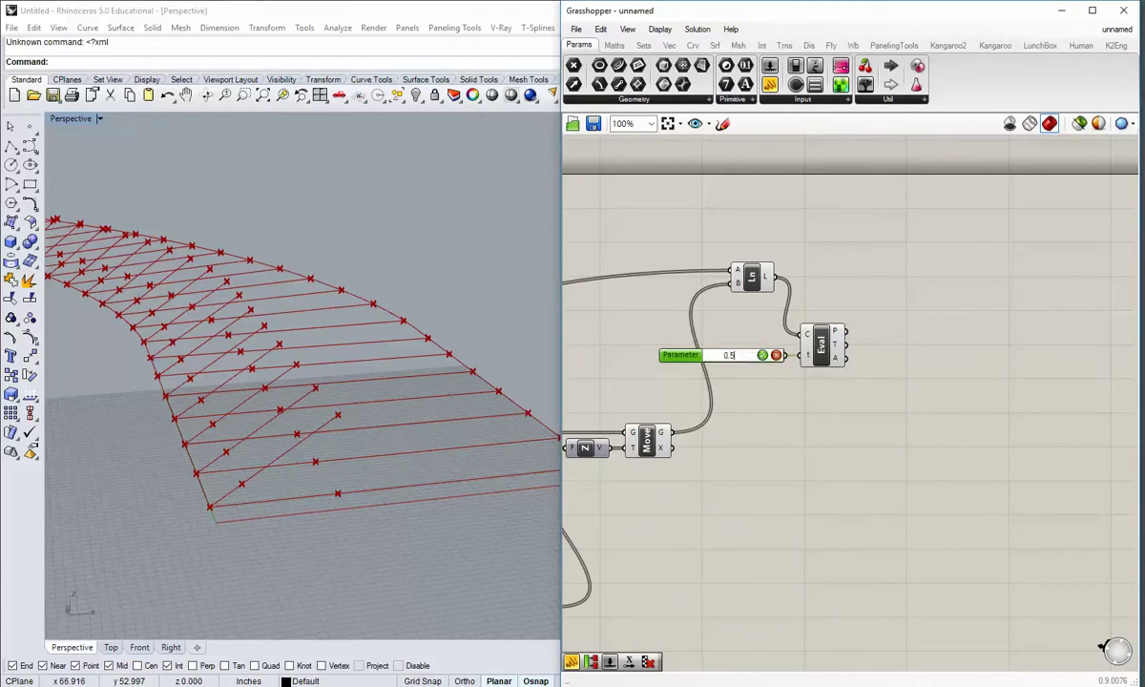
left_click(764, 357)
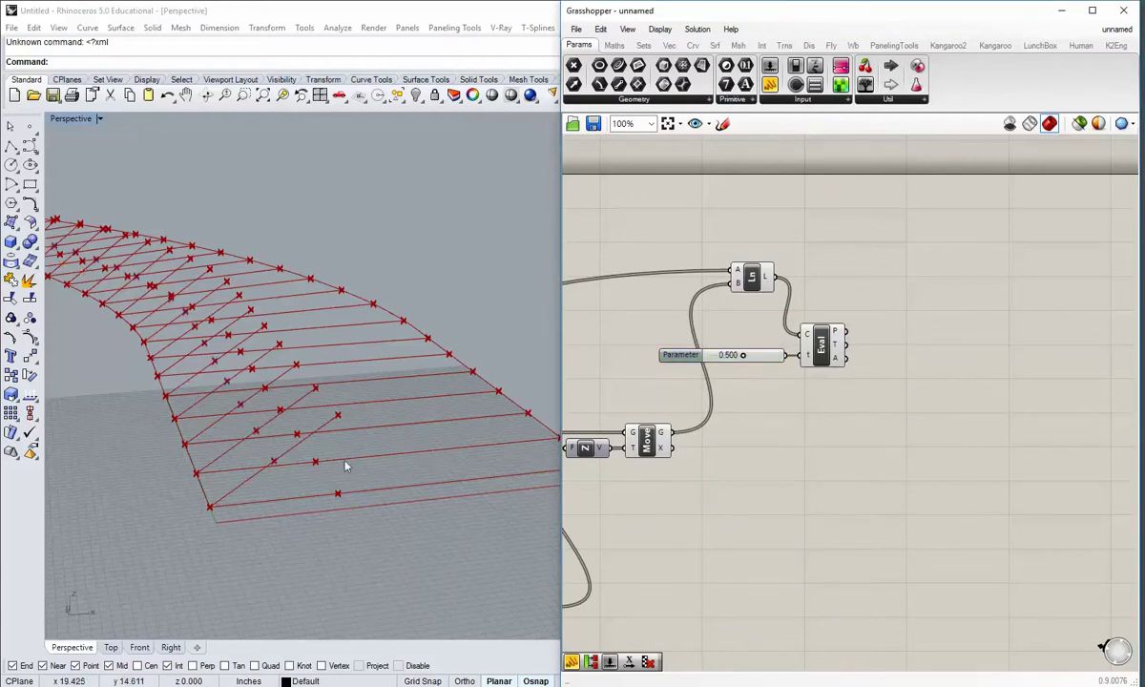
- Examine the evaluated points on the diagonal lines in the Perspective view and review the definition's component chain
right_click_drag(345, 463, 291, 467)
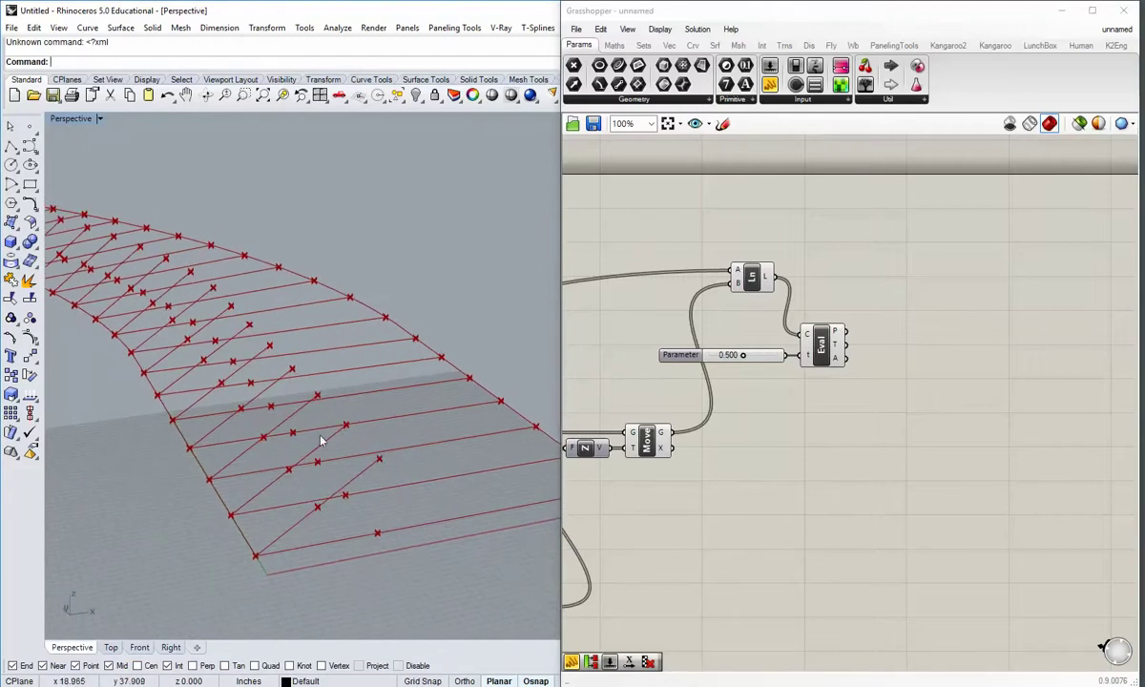
mouse_move(303, 414)
right_mouse_down()
mouse_move(321, 423)
mouse_move(305, 405)
right_mouse_up()
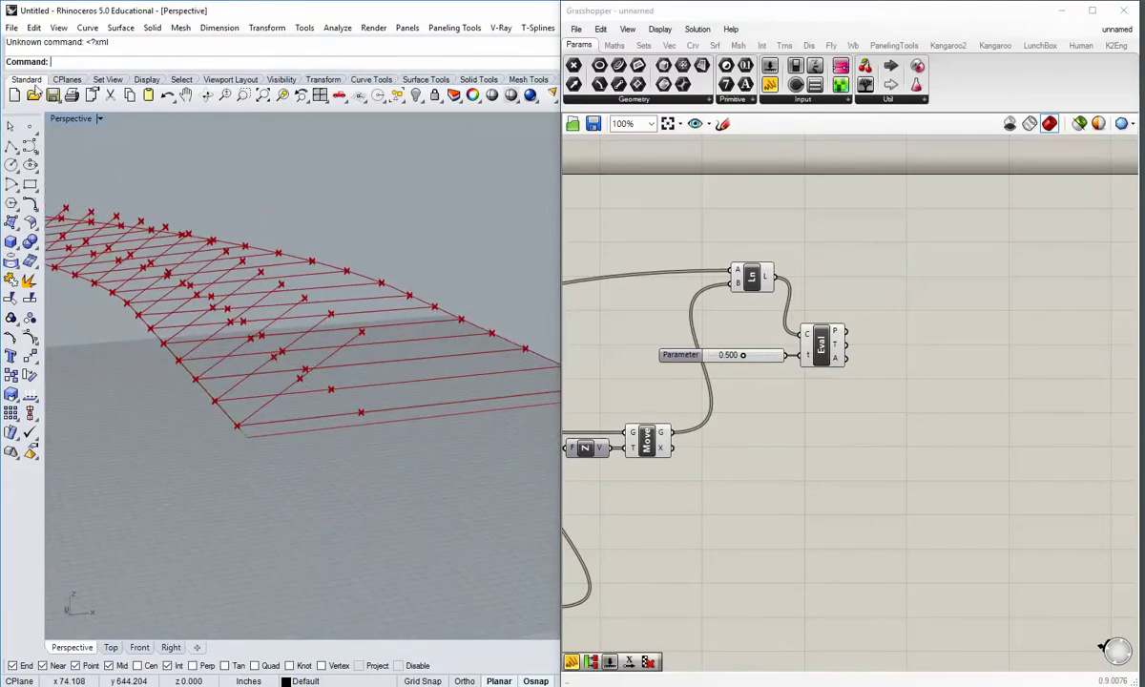
scroll(325, 411, "up", 5)
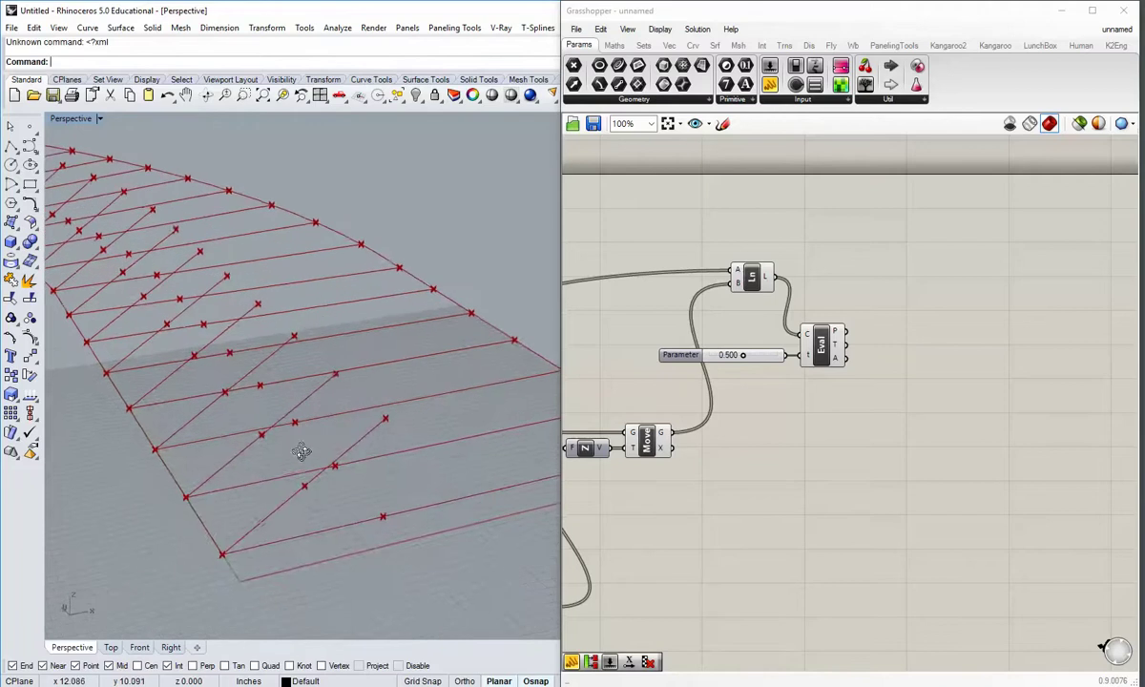
right_click_drag(312, 480, 307, 439)
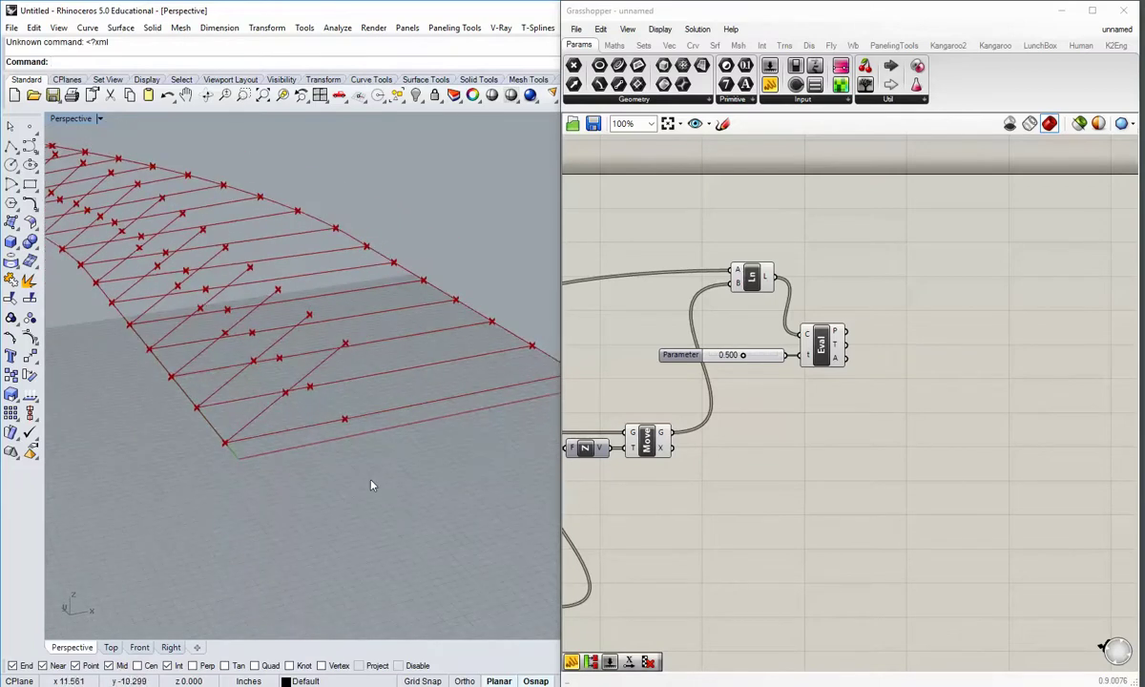
scroll(811, 373, "down", 3)
scroll(685, 473, "up", 3)
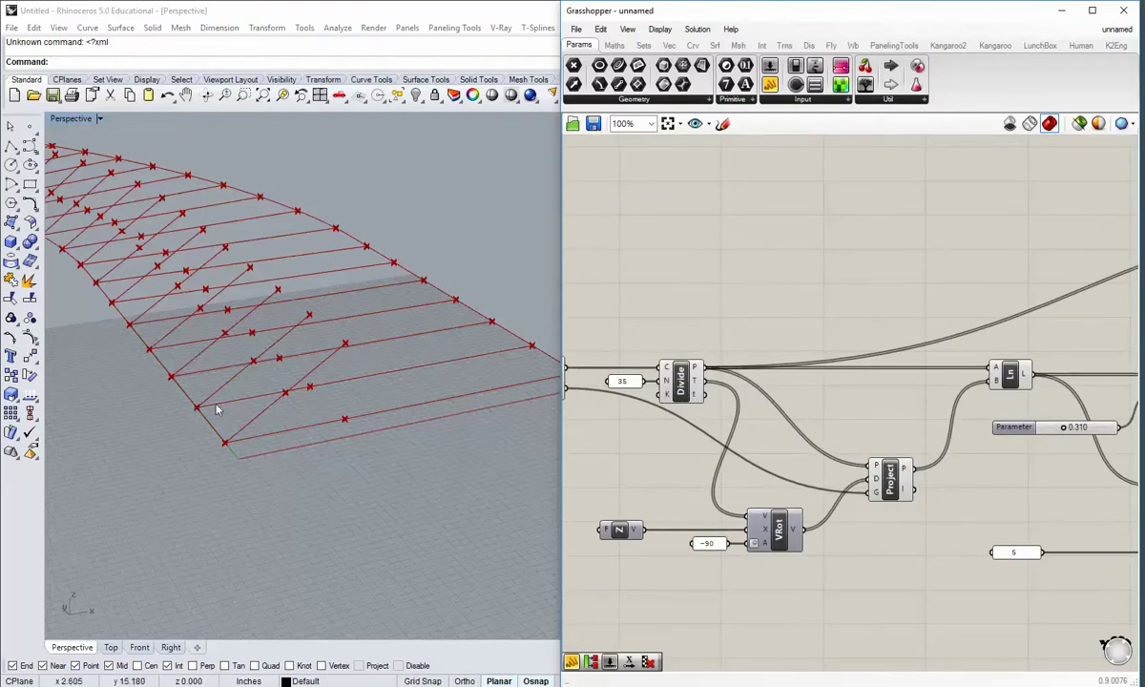
scroll(647, 245, "down", 3)
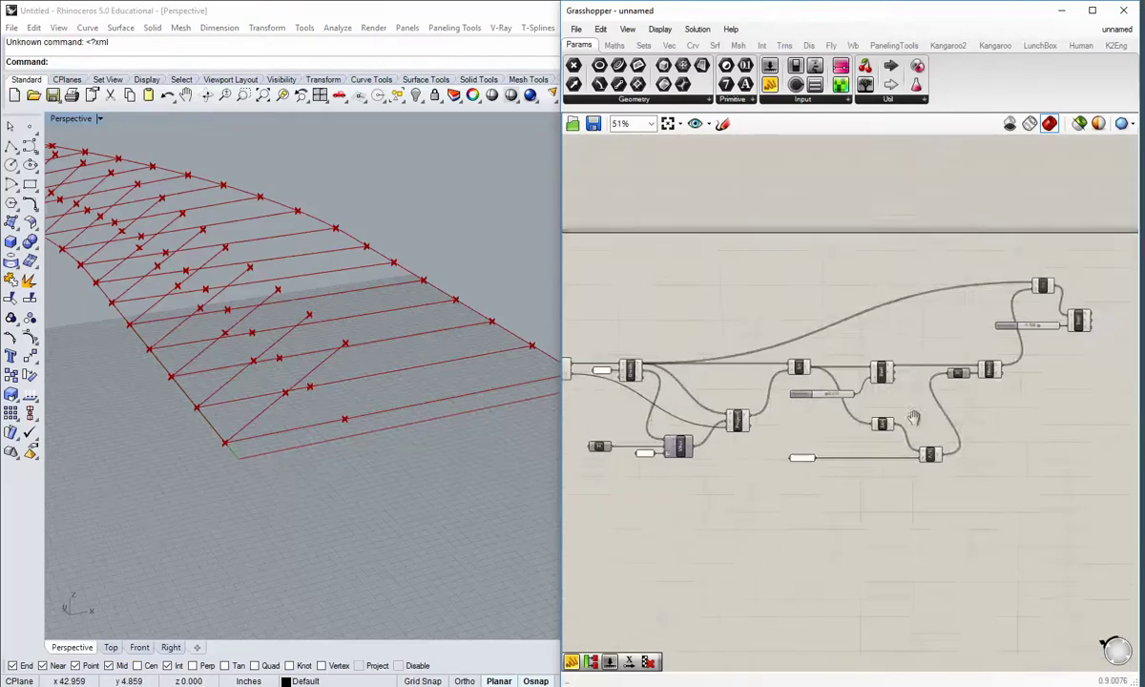
scroll(857, 375, "up", 3)
right_click_drag(857, 370, 780, 367)
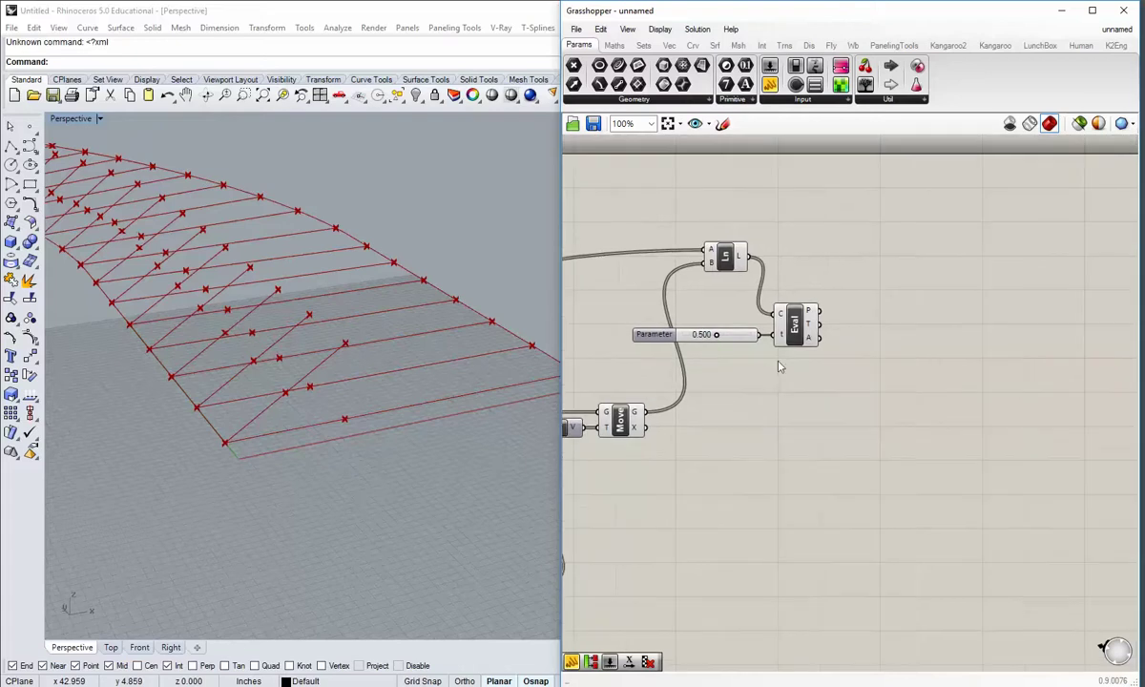
- Add a vector Rotate component below right of the new Evaluate Curve and connect Evaluate Curve's T output to its V input
double_click(866, 404)
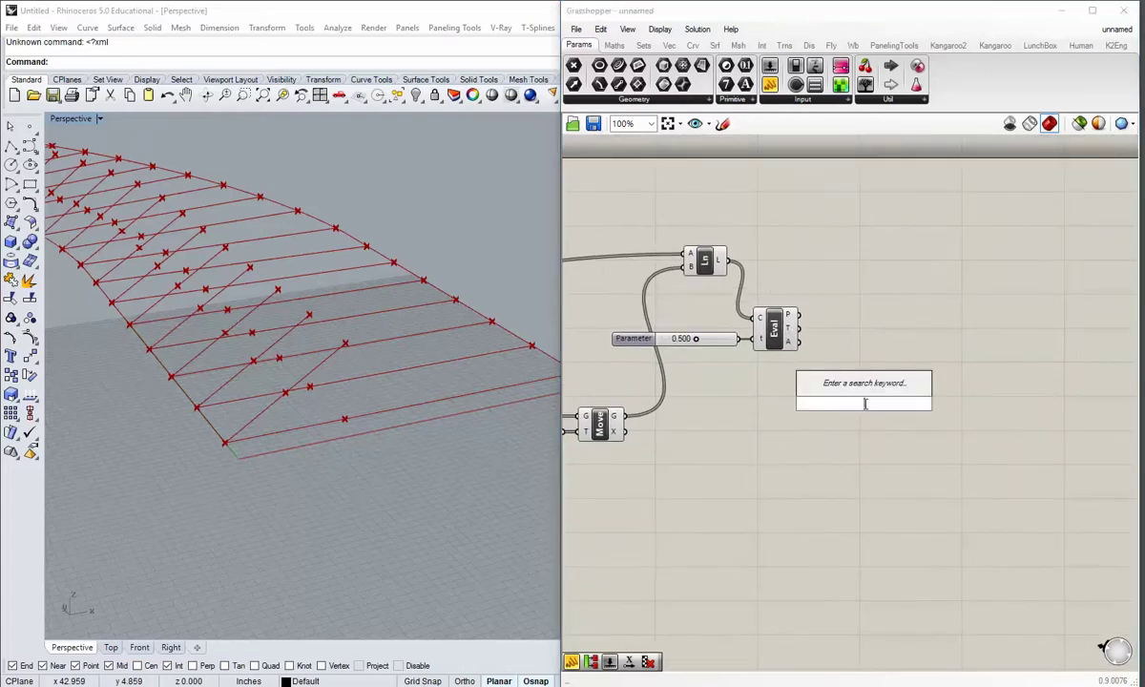
type("vect")
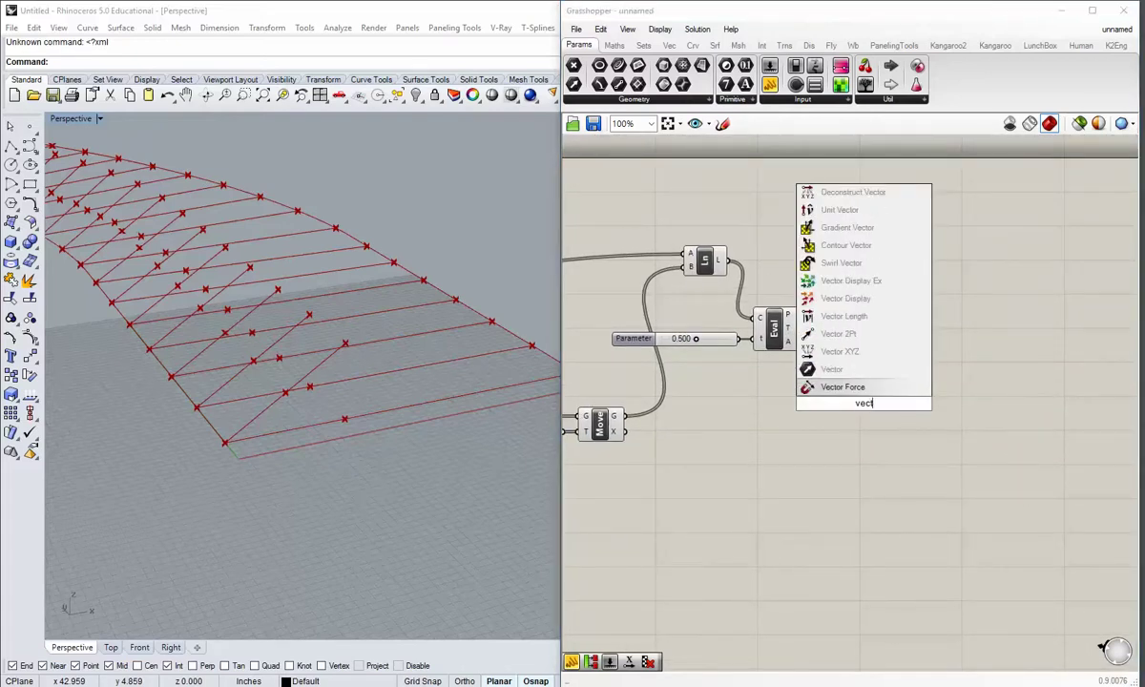
key("BackSpace")
key("BackSpace")
key("BackSpace")
key("BackSpace")
type("rot")
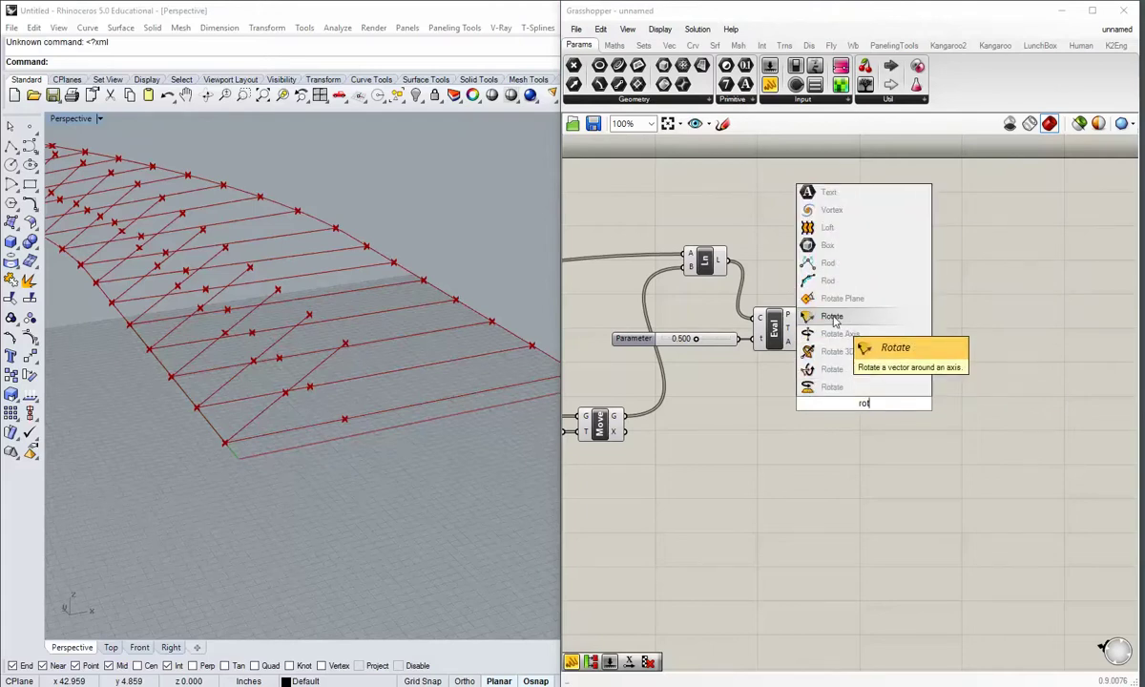
left_click(833, 321)
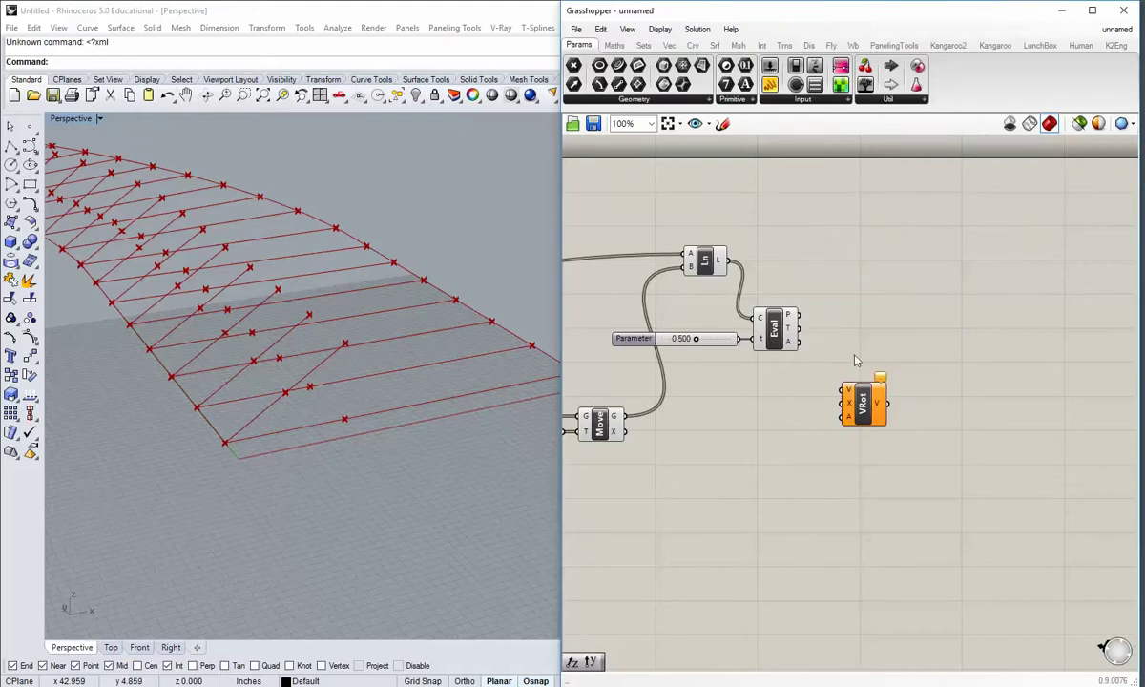
left_click_drag(799, 327, 905, 457)
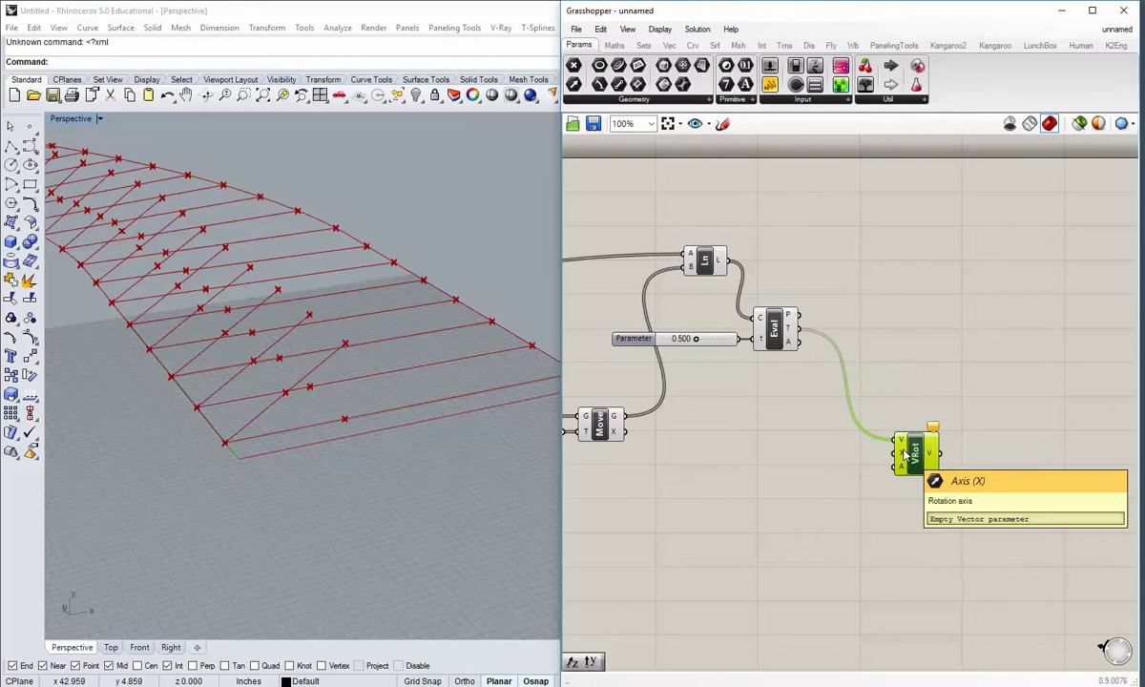
left_click(858, 517)
- Examine the diagonal lines from above and along the curve in the Perspective view to judge the rotation axis
right_click_drag(496, 391, 350, 382)
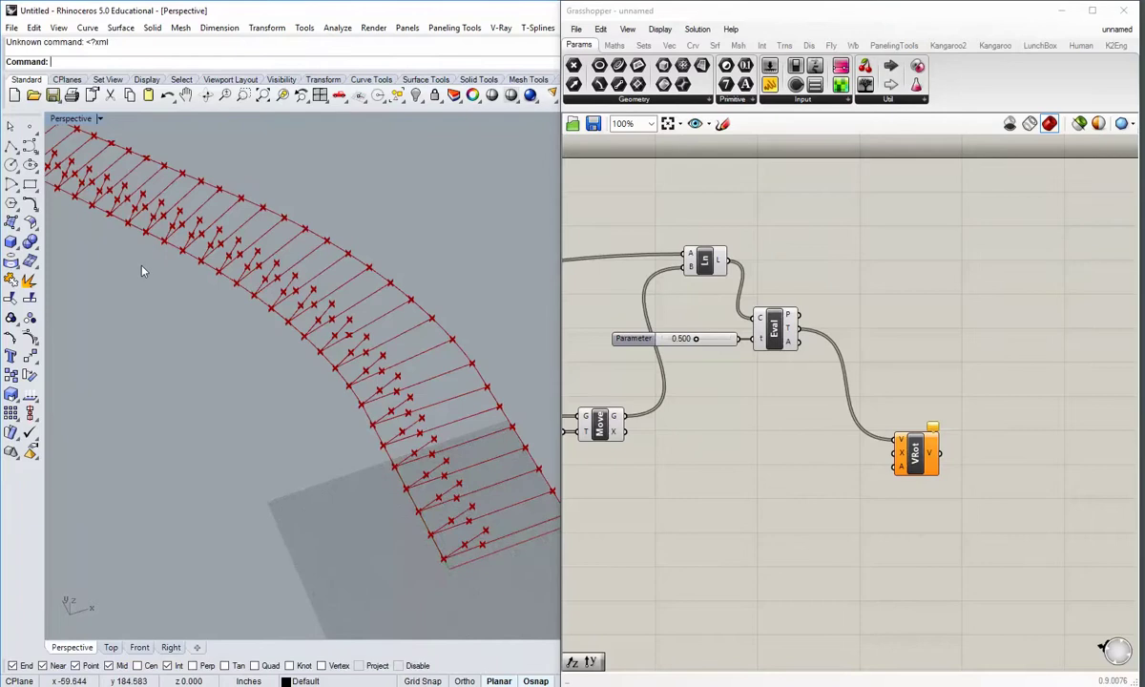
scroll(282, 322, "up", 3)
scroll(282, 322, "up", 2)
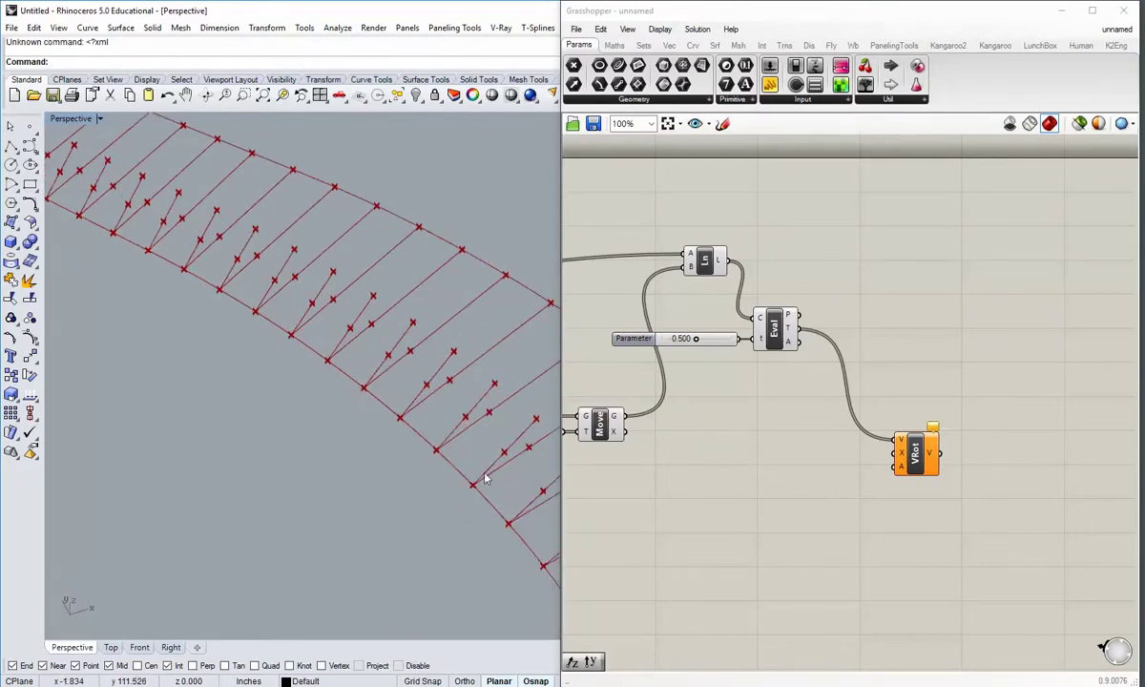
right_click_drag(283, 248, 411, 398)
scroll(267, 307, "up", 6)
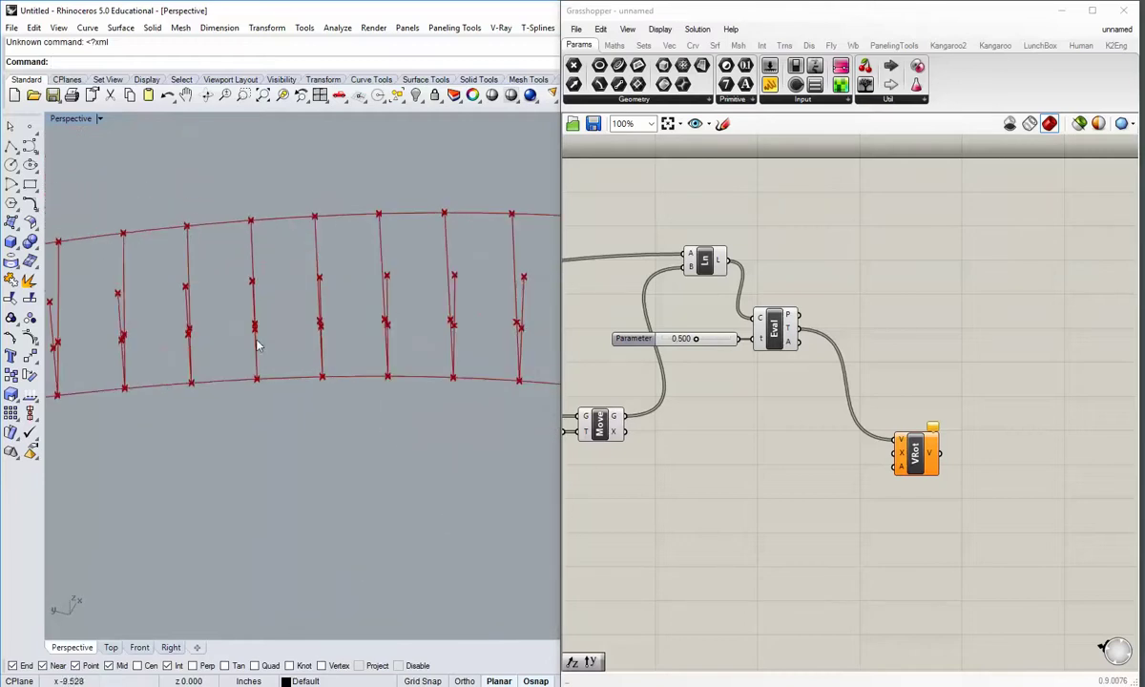
scroll(250, 414, "down", 2)
right_click_drag(250, 422, 358, 410)
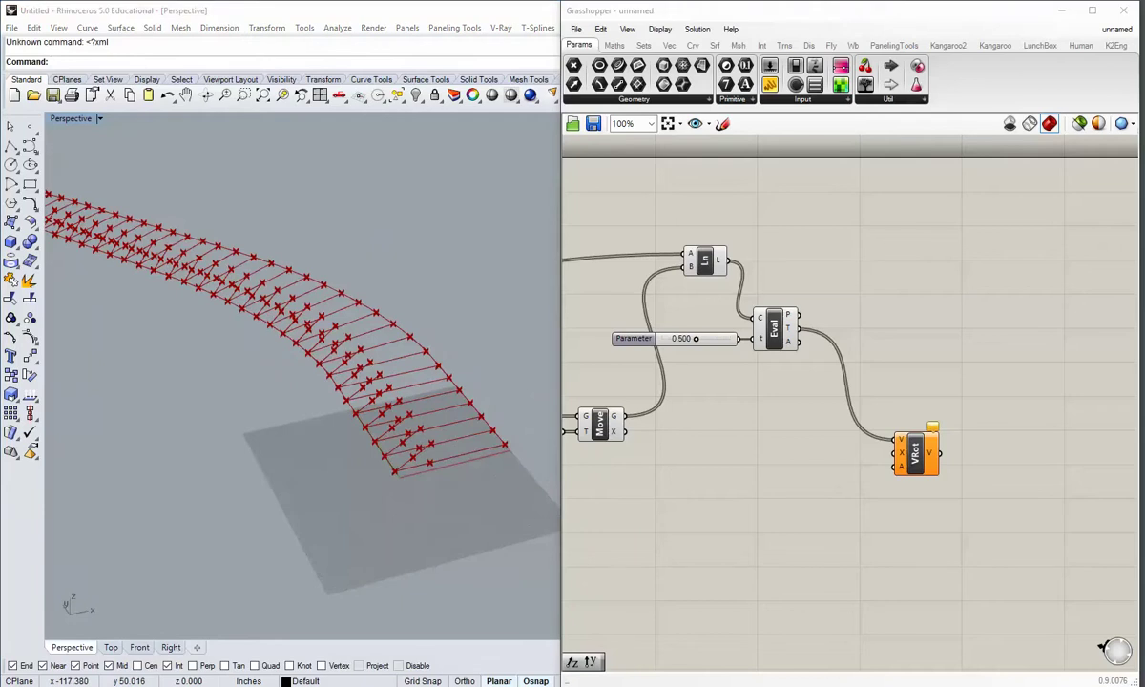
- Add a Vector parameter to the right of Divide Curve and connect Divide Curve's T output to it
right_click(781, 422)
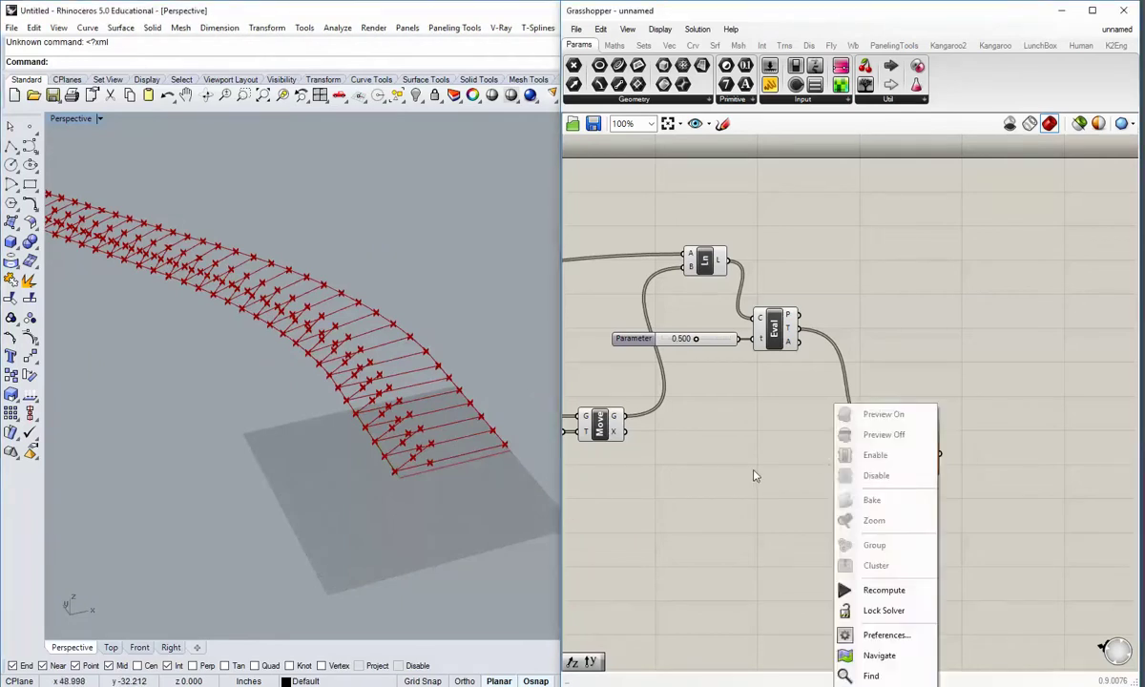
scroll(707, 462, "down", 3)
scroll(706, 462, "up", 5)
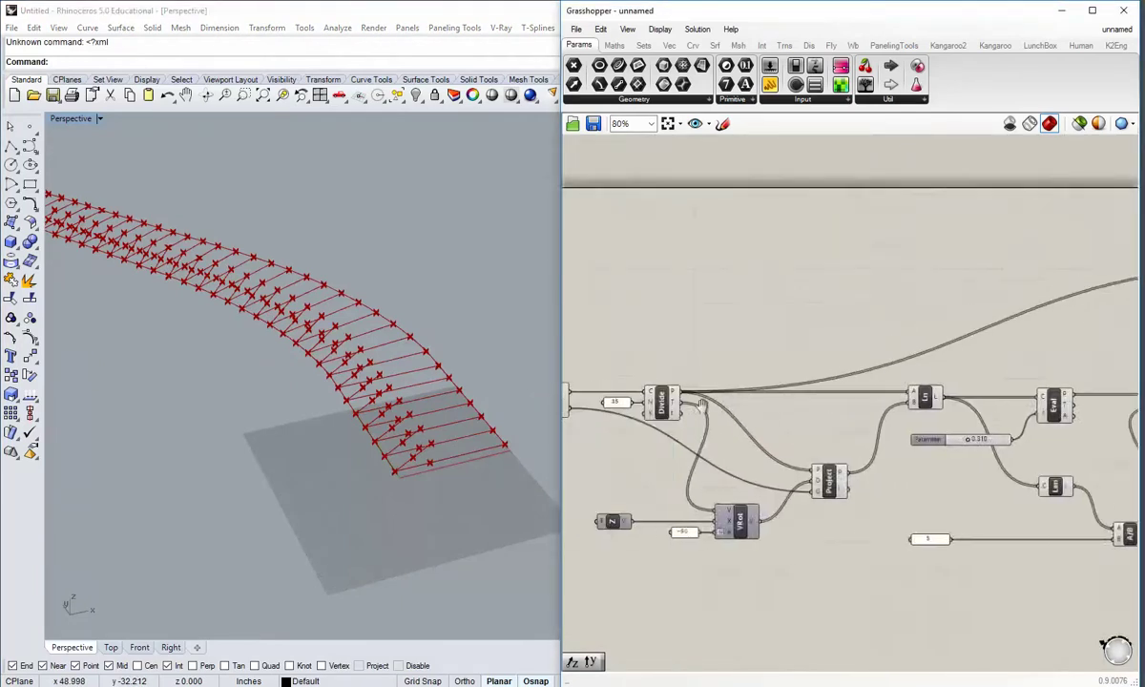
mouse_move(667, 403)
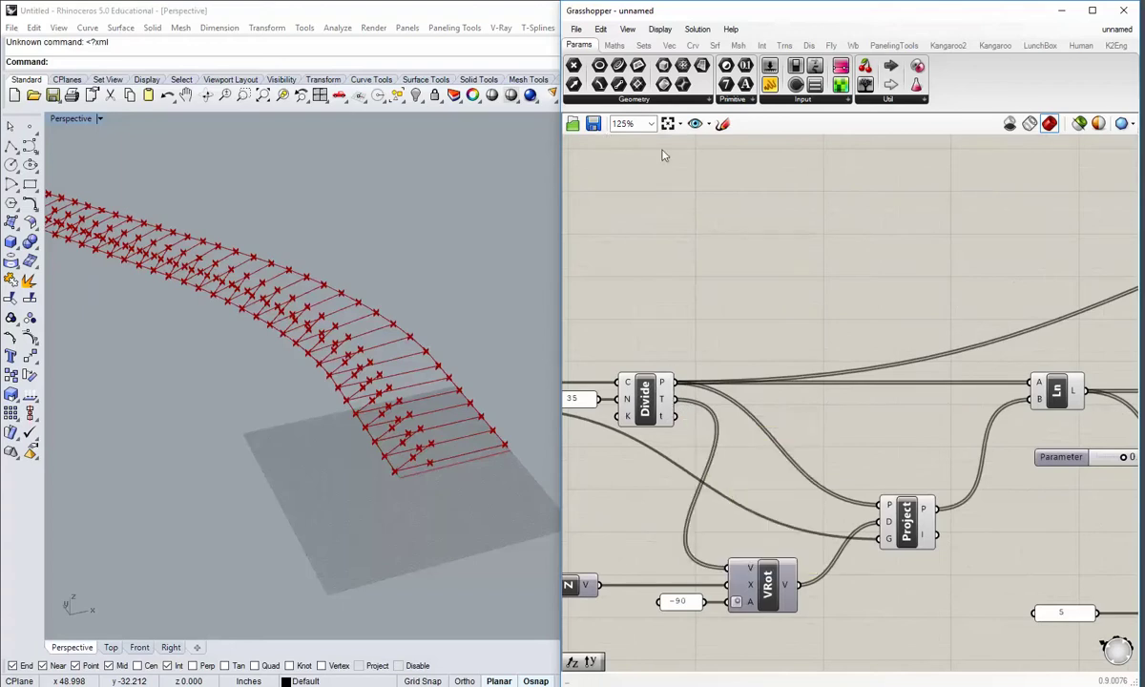
left_click_drag(575, 84, 811, 393)
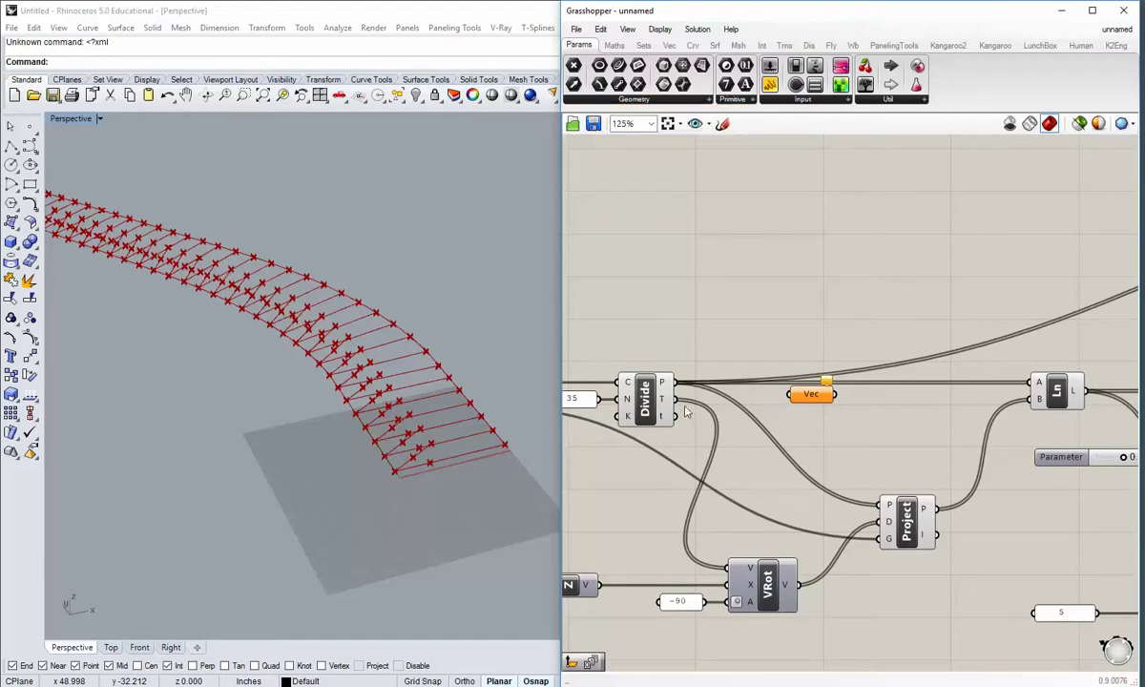
left_click_drag(676, 399, 790, 394)
- Shift the Vector parameter across the canvas to just below the second Evaluate Curve component
scroll(837, 414, "down", 2)
right_click_drag(827, 416, 673, 406)
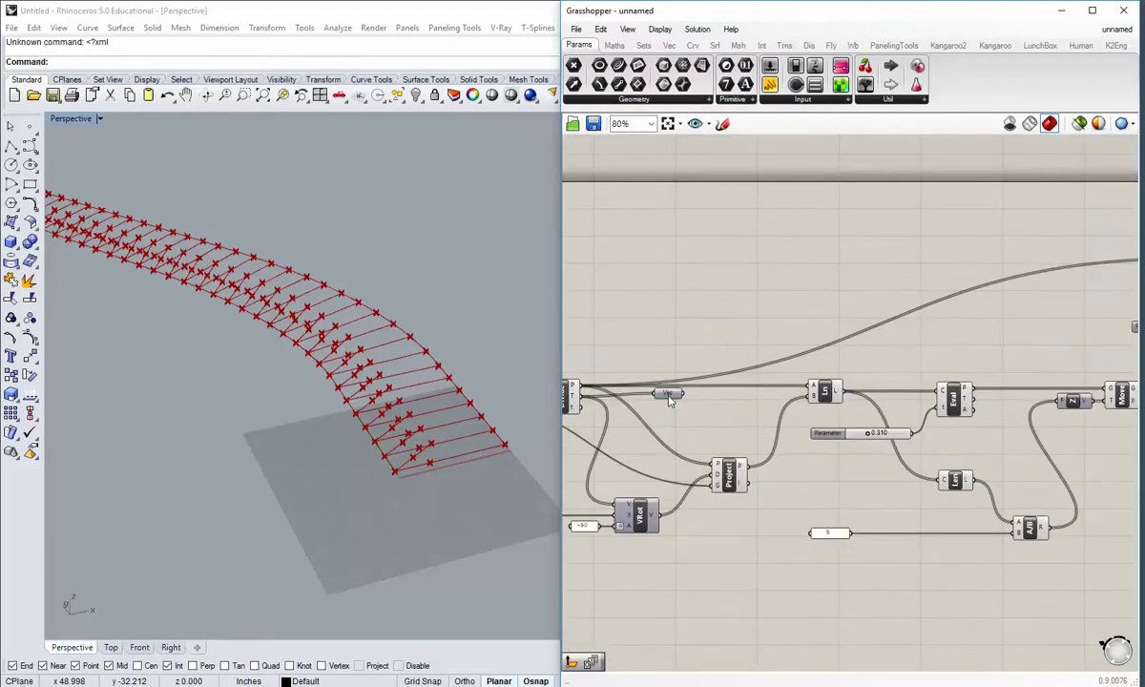
left_click(670, 399)
scroll(669, 405, "down", 2)
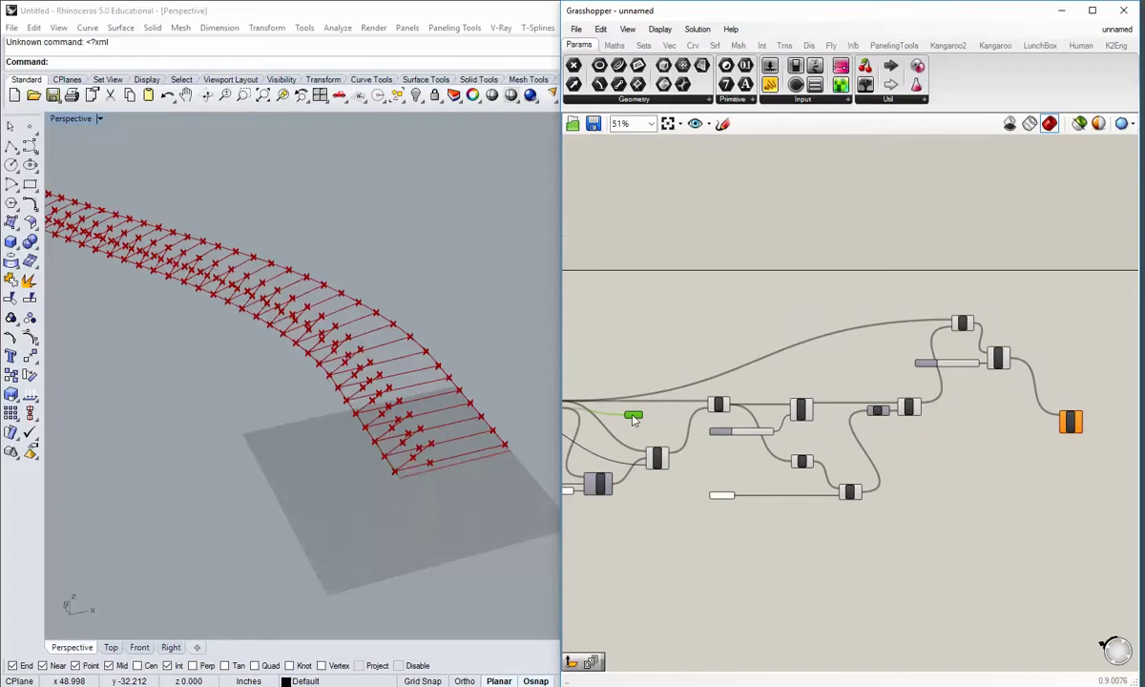
right_click_drag(637, 419, 802, 419)
scroll(744, 408, "up", 3)
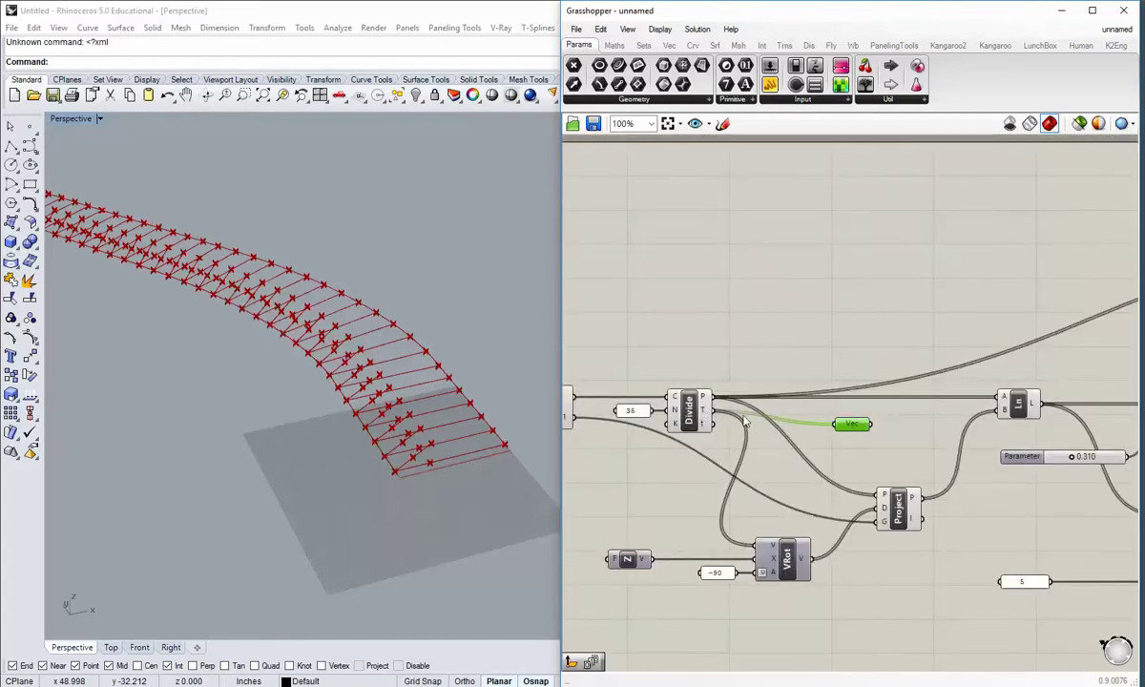
right_click_drag(853, 426, 603, 427)
left_click_drag(604, 427, 1014, 363)
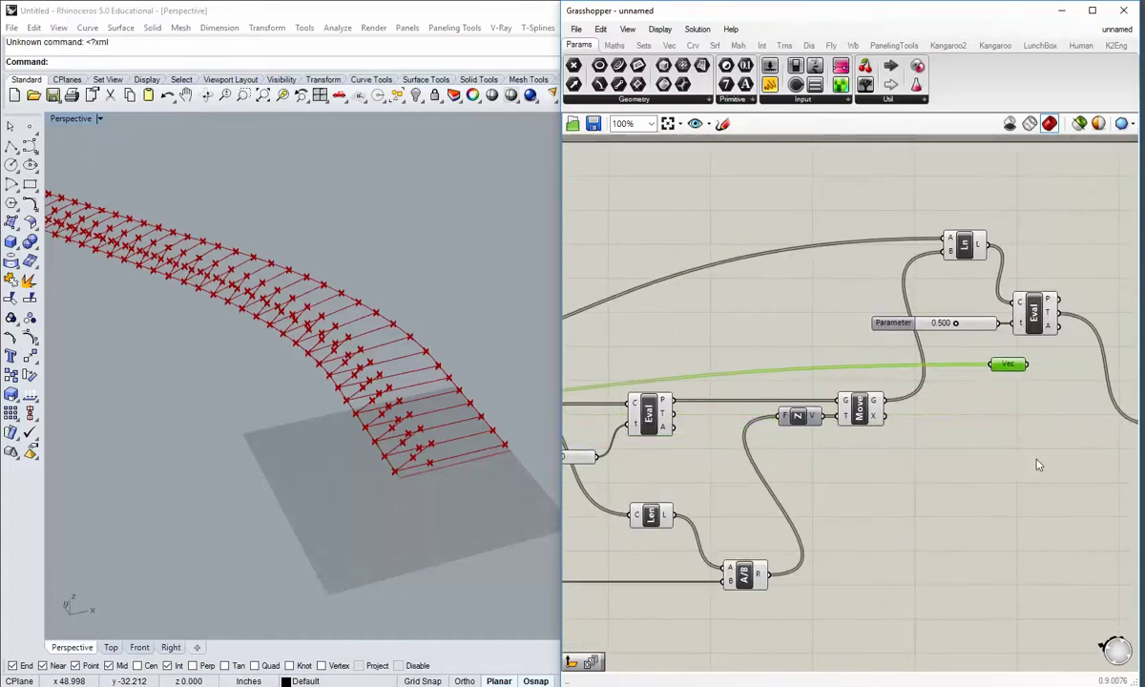
- Place the Vector parameter directly left of the new vector Rotate component and connect it to the X axis input
right_click_drag(1038, 463, 650, 423)
scroll(650, 423, "down", 2)
scroll(649, 389, "up", 2)
left_click_drag(630, 345, 785, 419)
scroll(754, 456, "down", 2)
right_click(754, 455)
scroll(732, 460, "up", 2)
left_click_drag(698, 431, 702, 425)
left_click(356, 439)
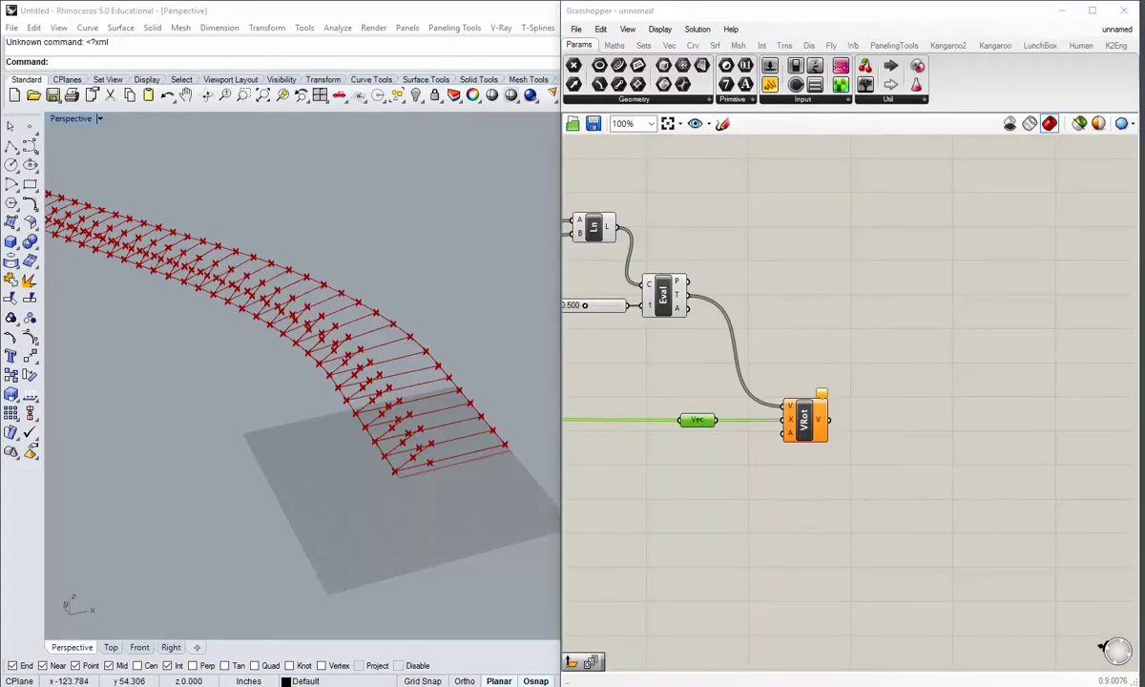
- Switch the angle input A of the new vector Rotate component to degrees
scroll(731, 455, "up", 1)
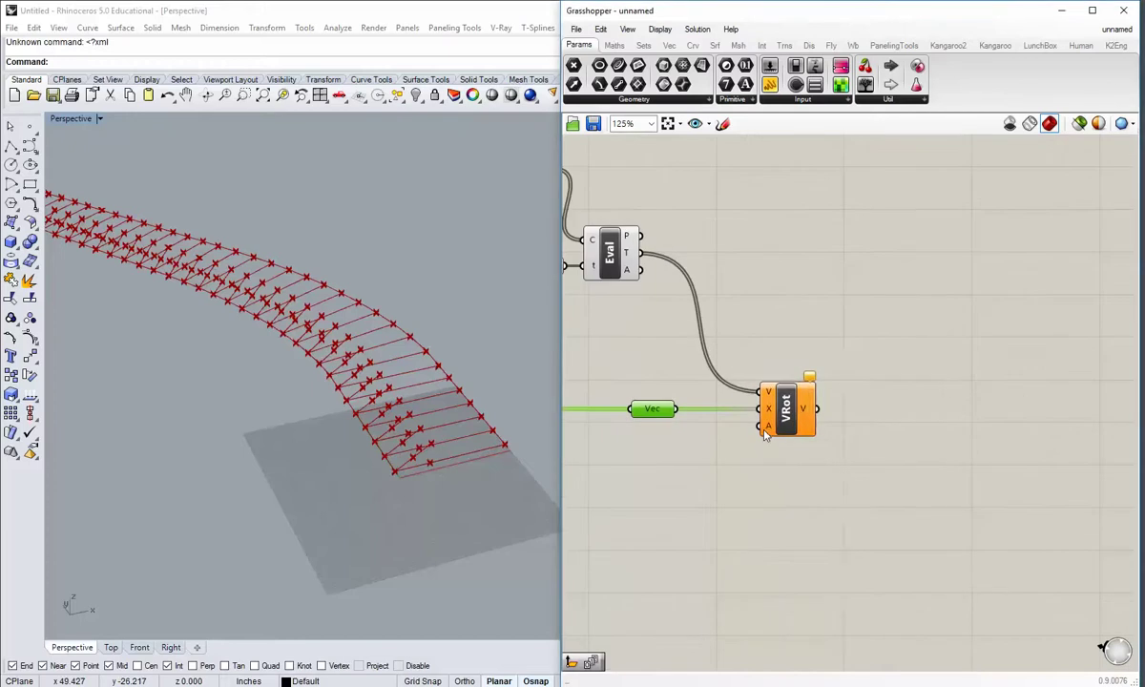
right_click(764, 427)
left_click(807, 524)
left_click(750, 491)
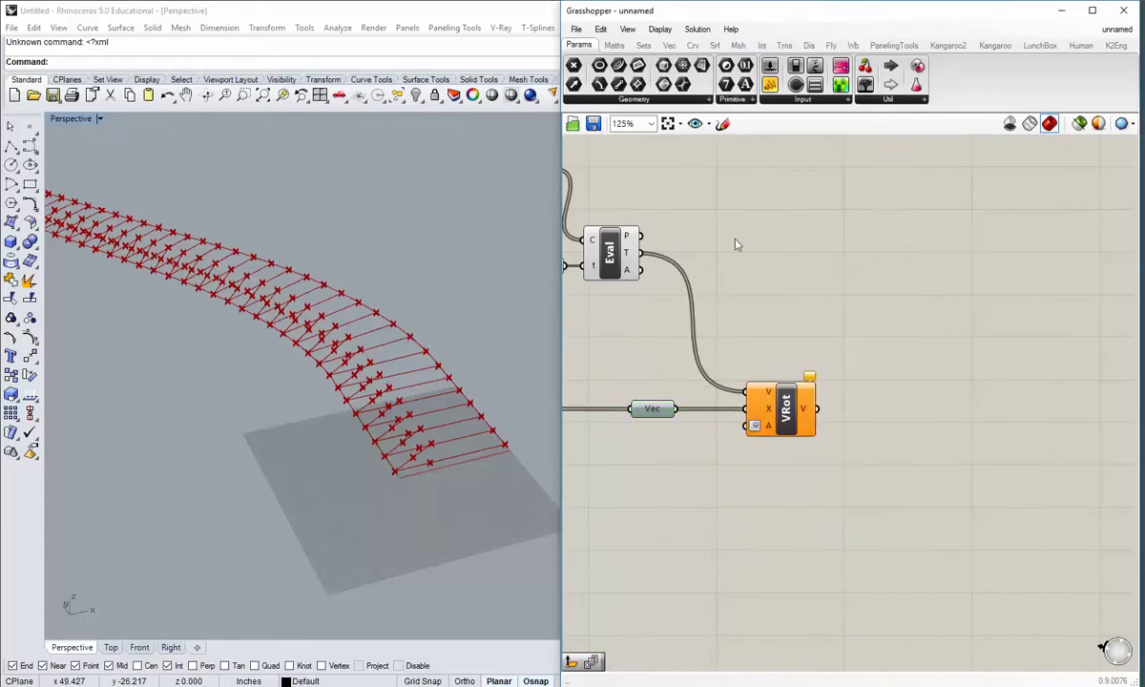
- Add a panel containing 90, connect it to vector Rotate's A input, and shrink it to fit beside that input
left_click_drag(770, 85, 674, 481)
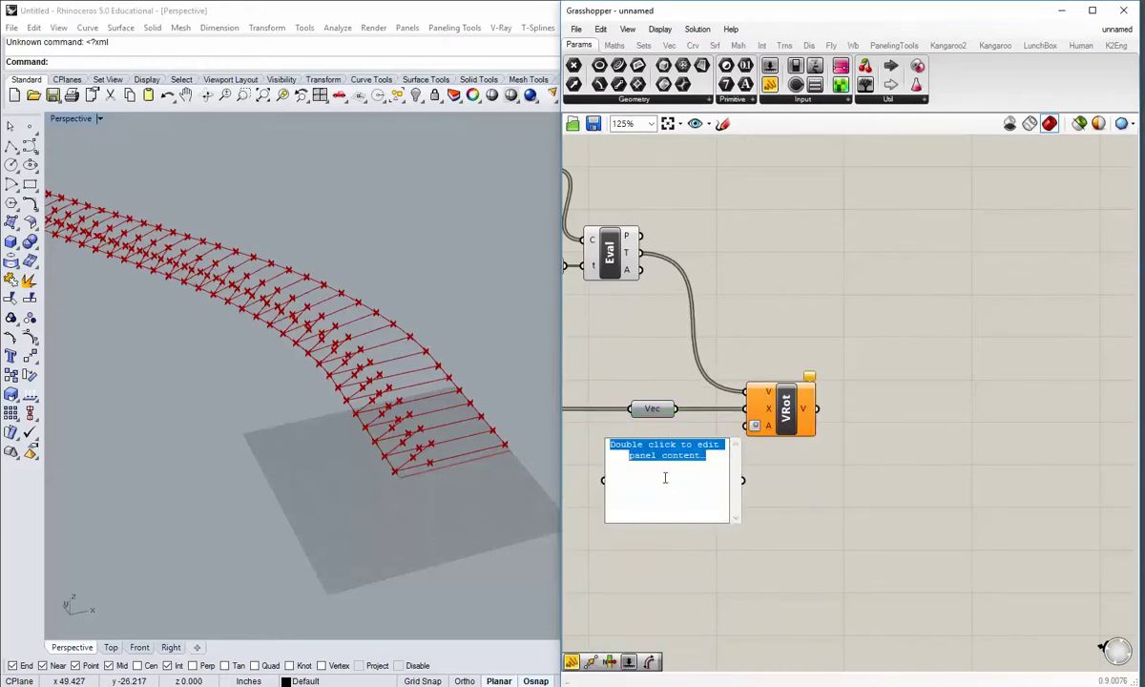
type("90")
left_click(754, 498)
left_click_drag(744, 480, 747, 426)
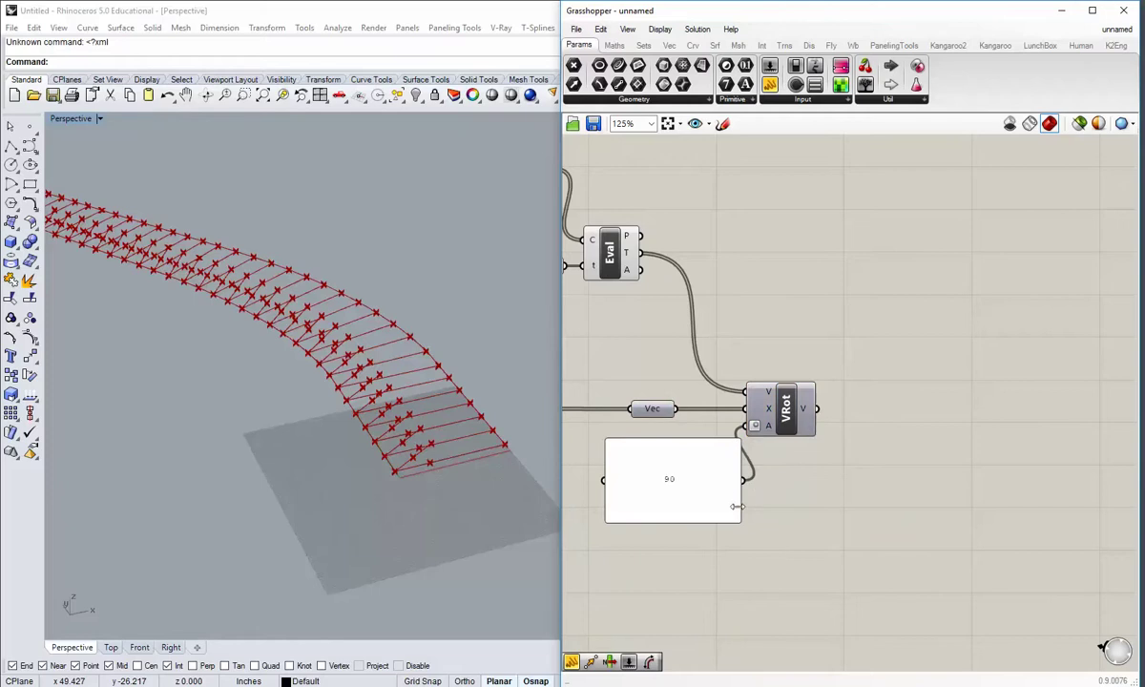
left_click_drag(740, 520, 722, 429)
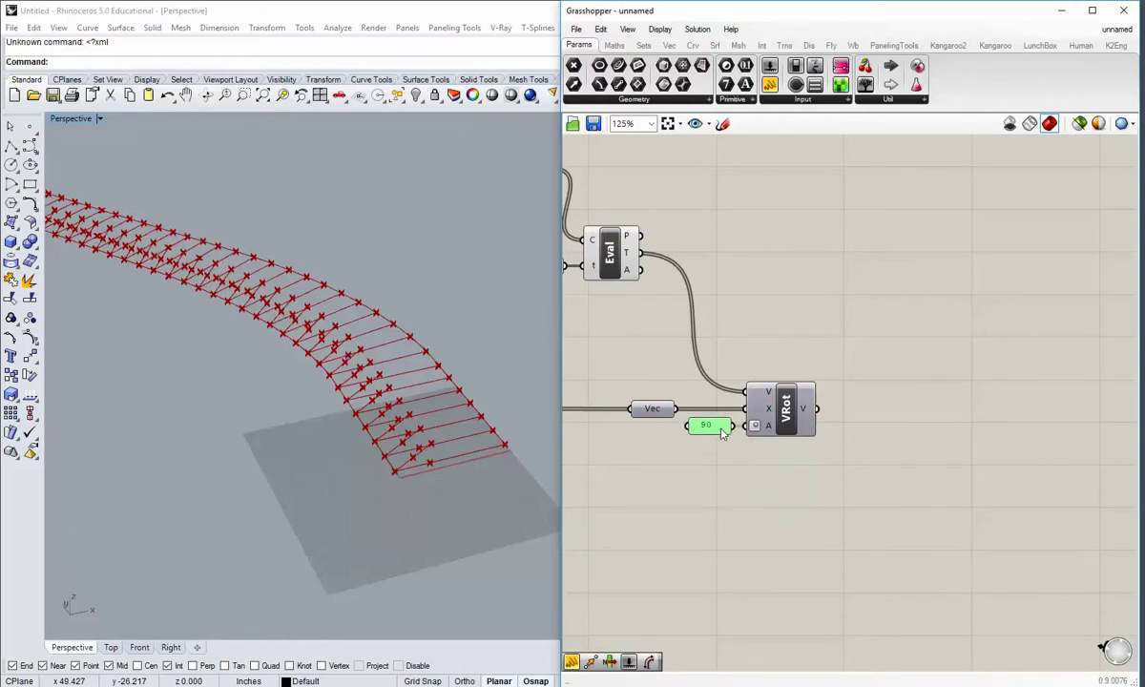
- Shift the Vector parameter and the 90 panel together slightly away from the vector Rotate component's inputs
left_click(701, 454)
left_click(656, 412)
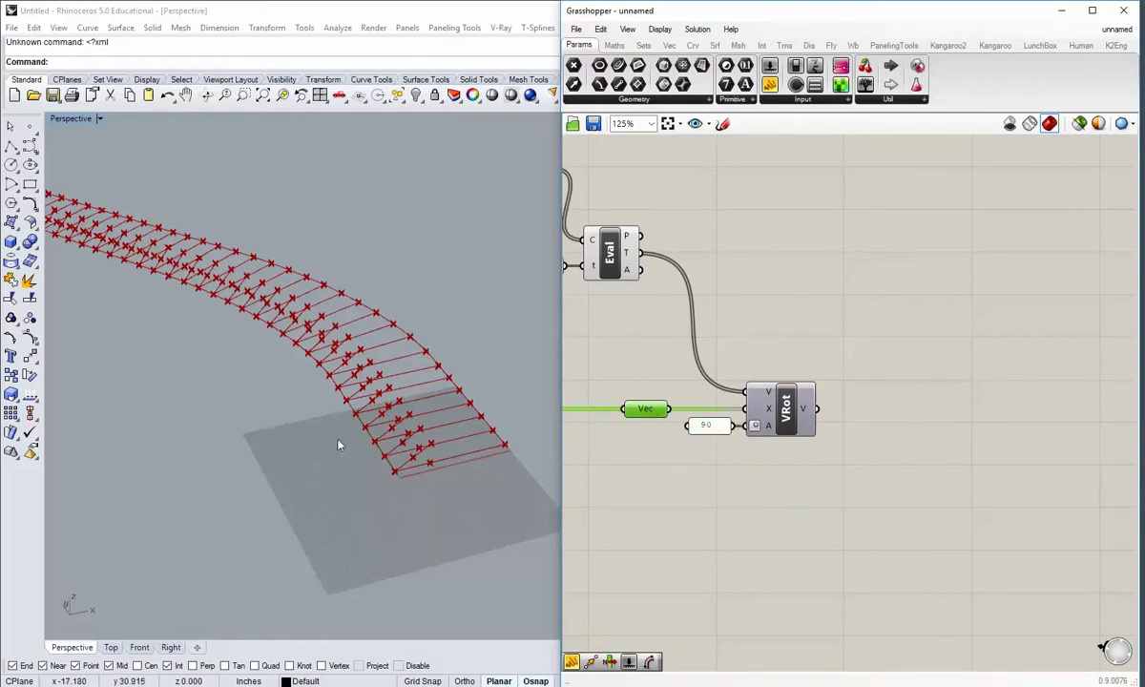
scroll(425, 526, "up", 6)
scroll(425, 527, "down", 5)
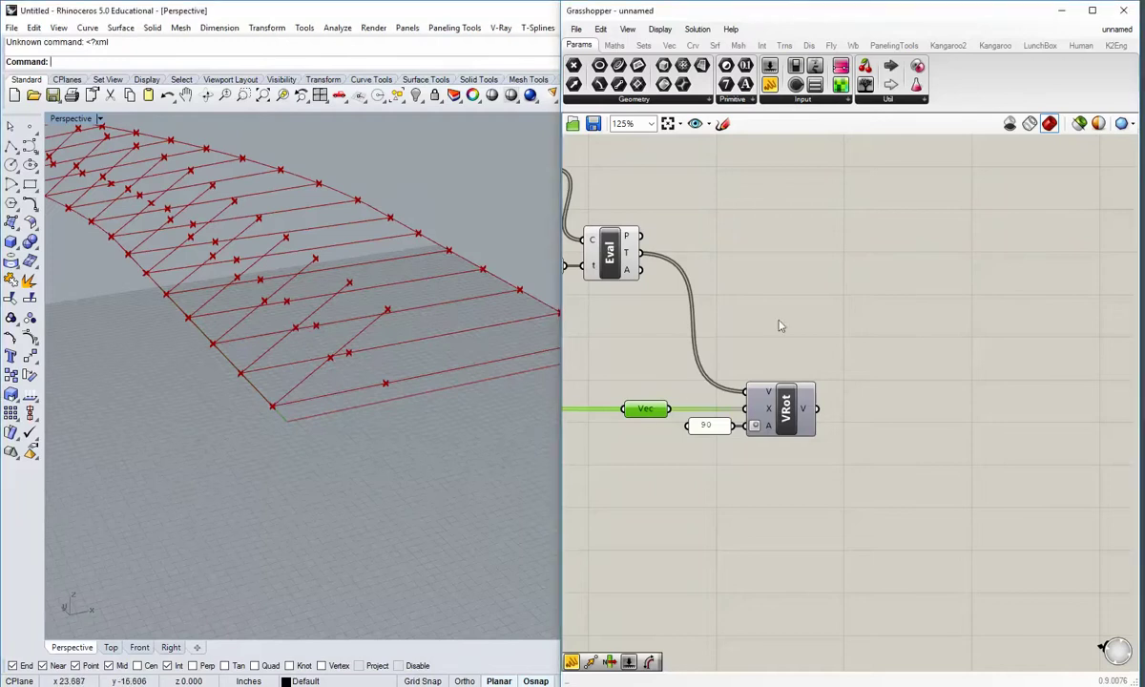
scroll(849, 276, "down", 2)
right_click_drag(848, 275, 820, 289)
left_click(709, 408, "shift")
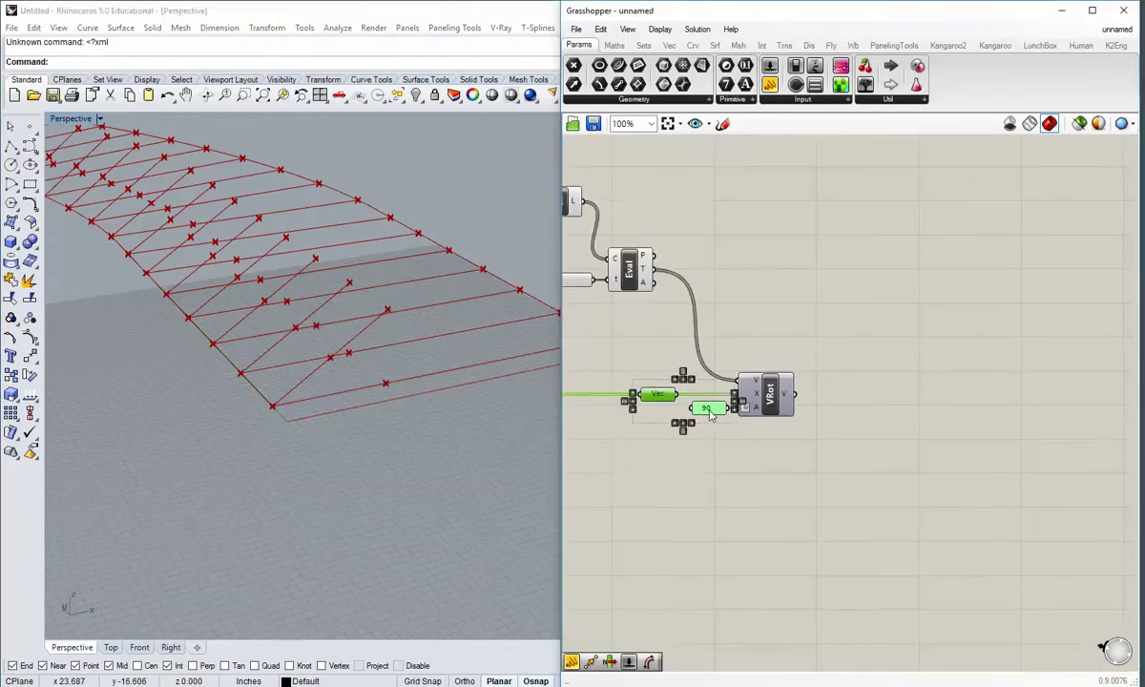
left_click_drag(711, 412, 695, 413)
left_click(711, 457)
right_click_drag(775, 445, 774, 466)
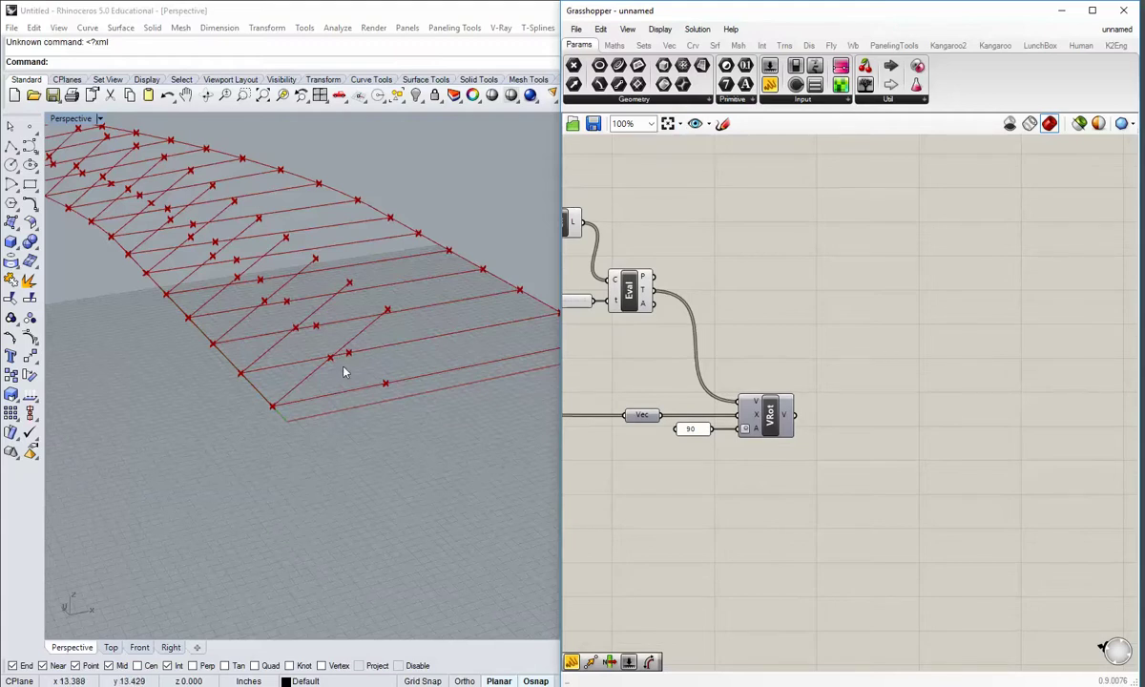
- Add a Line SDL component above and to the right of the vector Rotate component
left_click(697, 48)
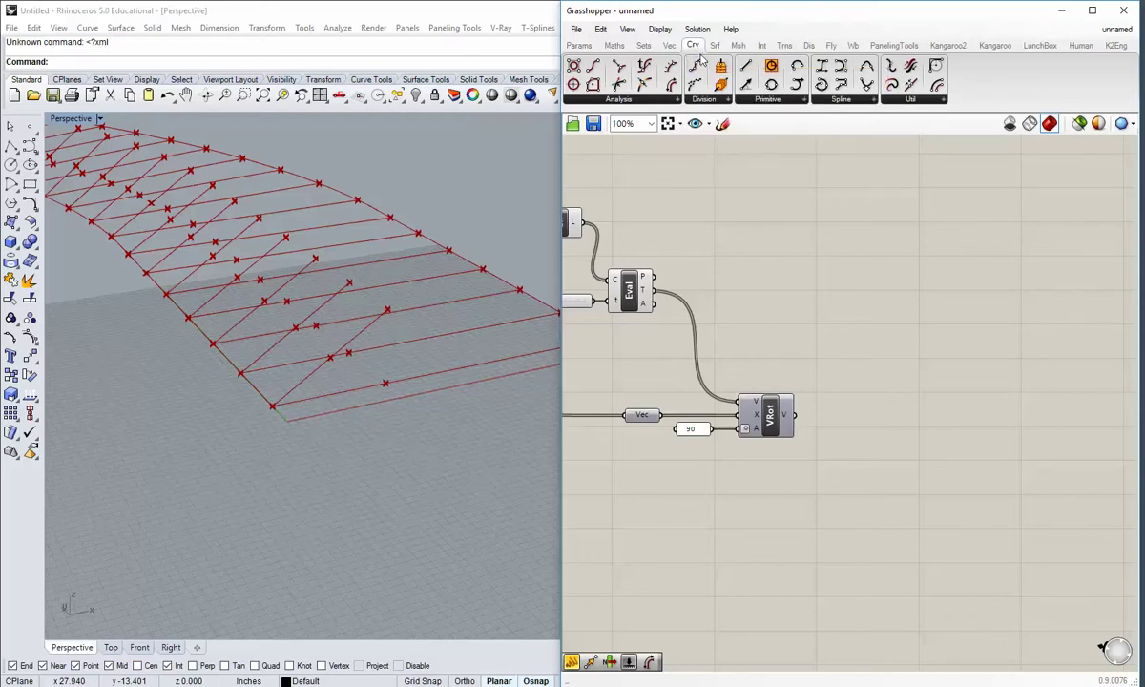
left_click(768, 101)
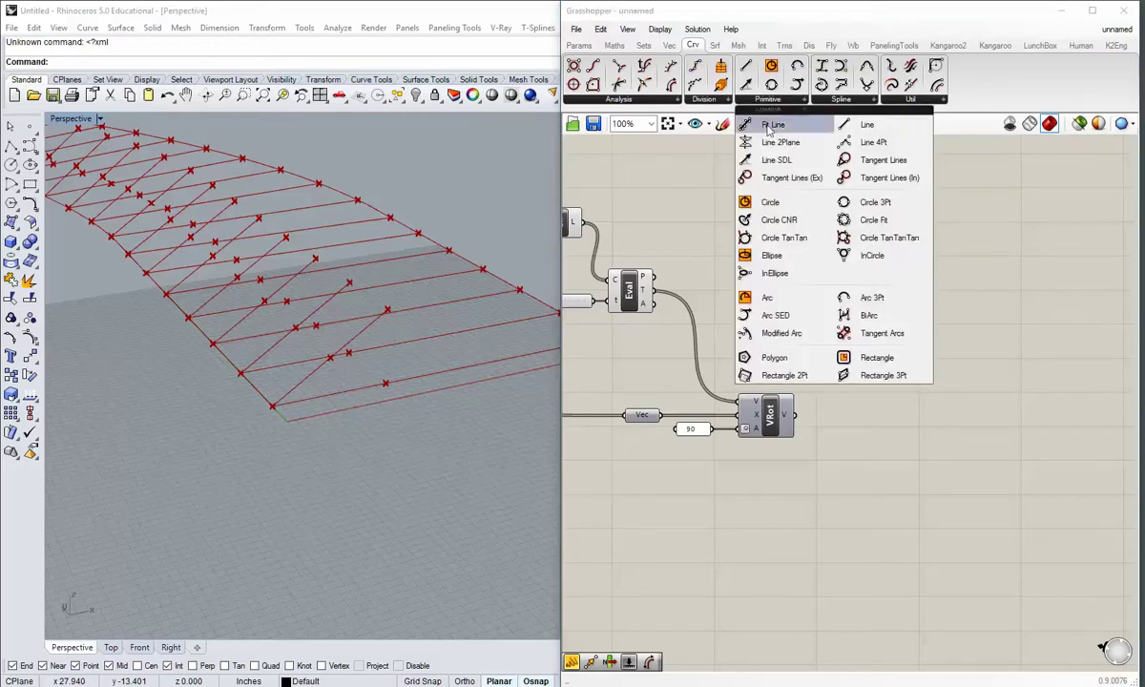
left_click(788, 164)
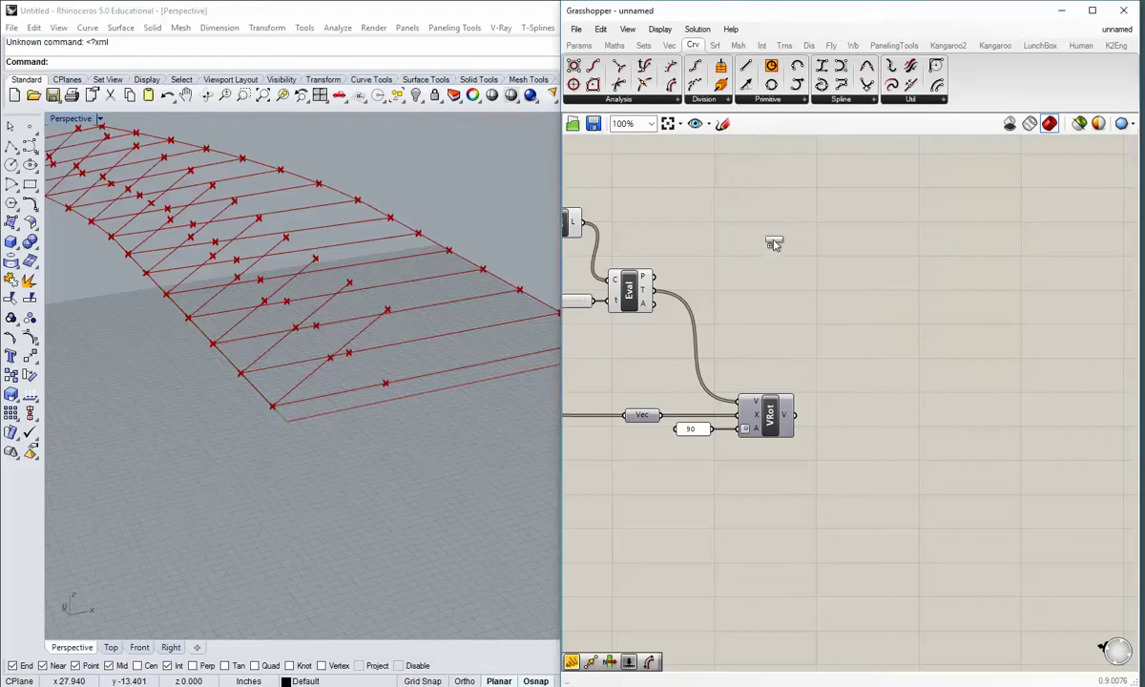
left_click(863, 360)
right_click_drag(862, 386, 848, 397)
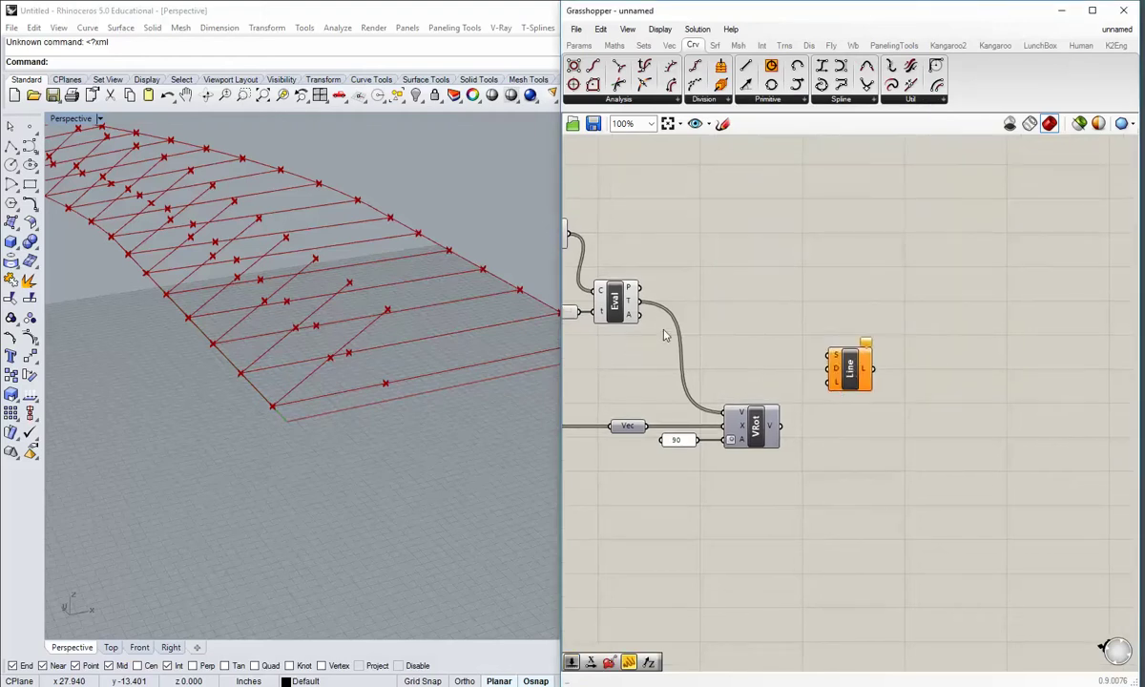
- Connect Evaluate Curve's P output to Line SDL's S input and vector Rotate's output to D, then align Line SDL level with Evaluate Curve
right_click_drag(665, 335, 706, 358)
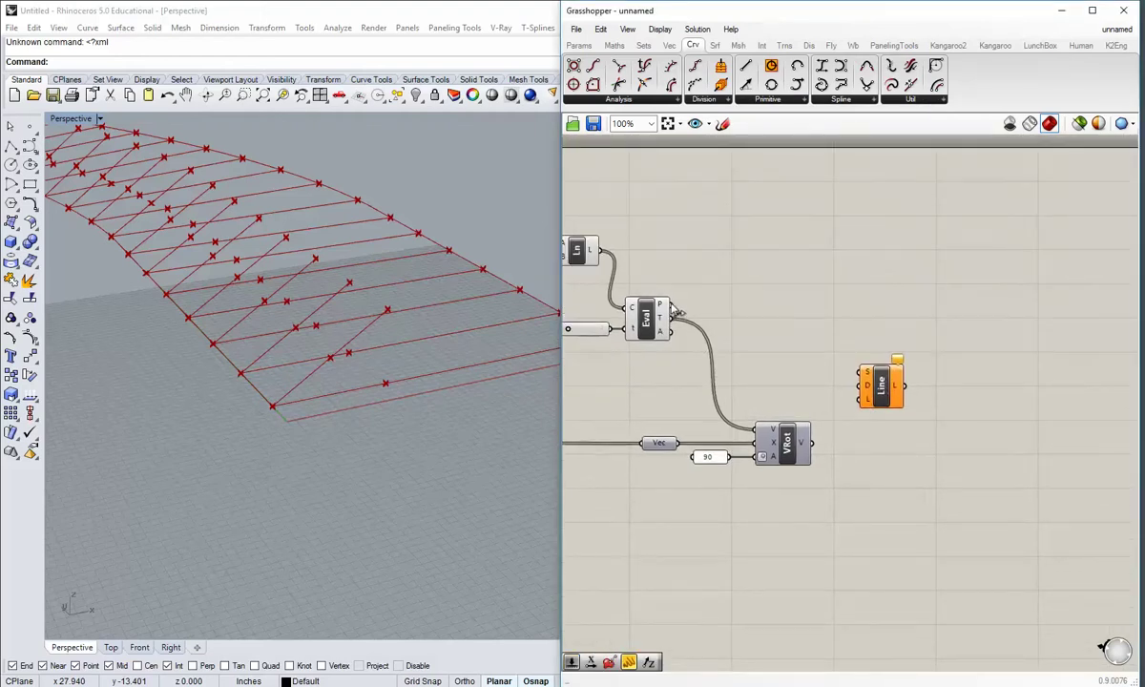
left_click_drag(672, 305, 852, 377)
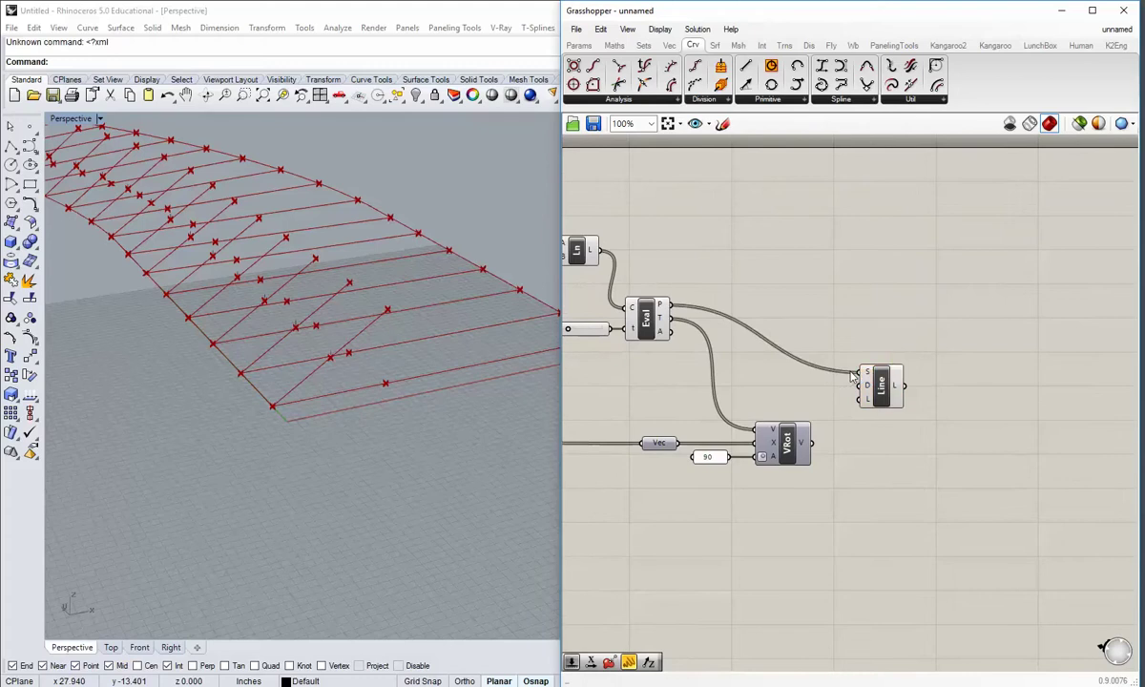
left_click(646, 317)
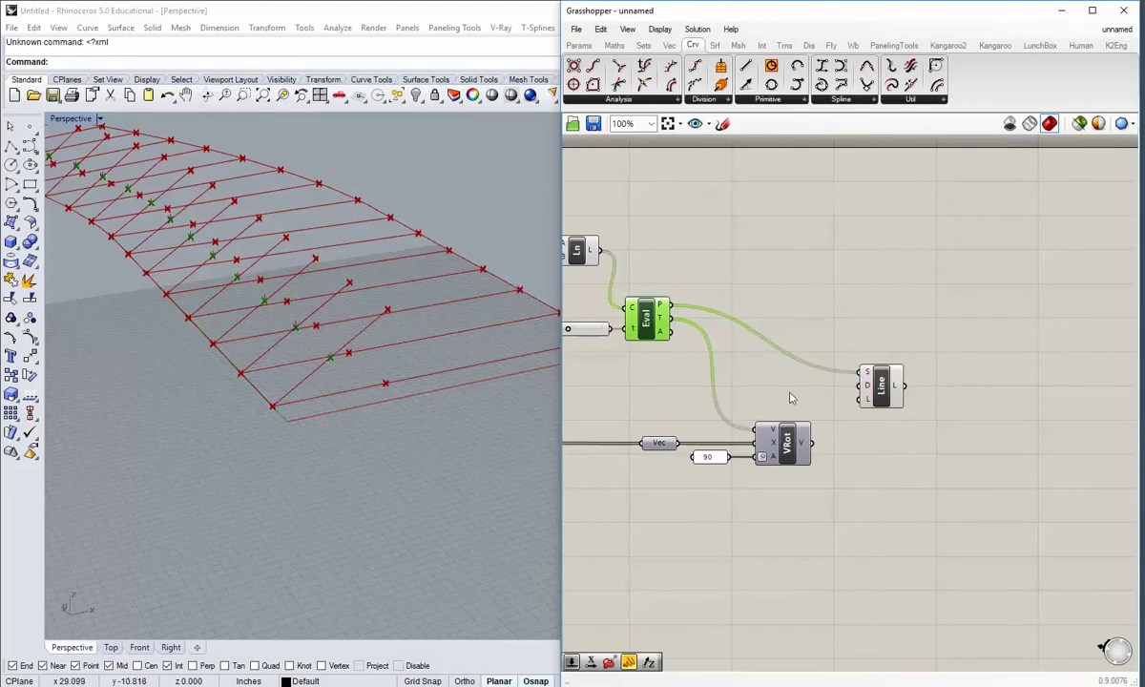
left_click(822, 372)
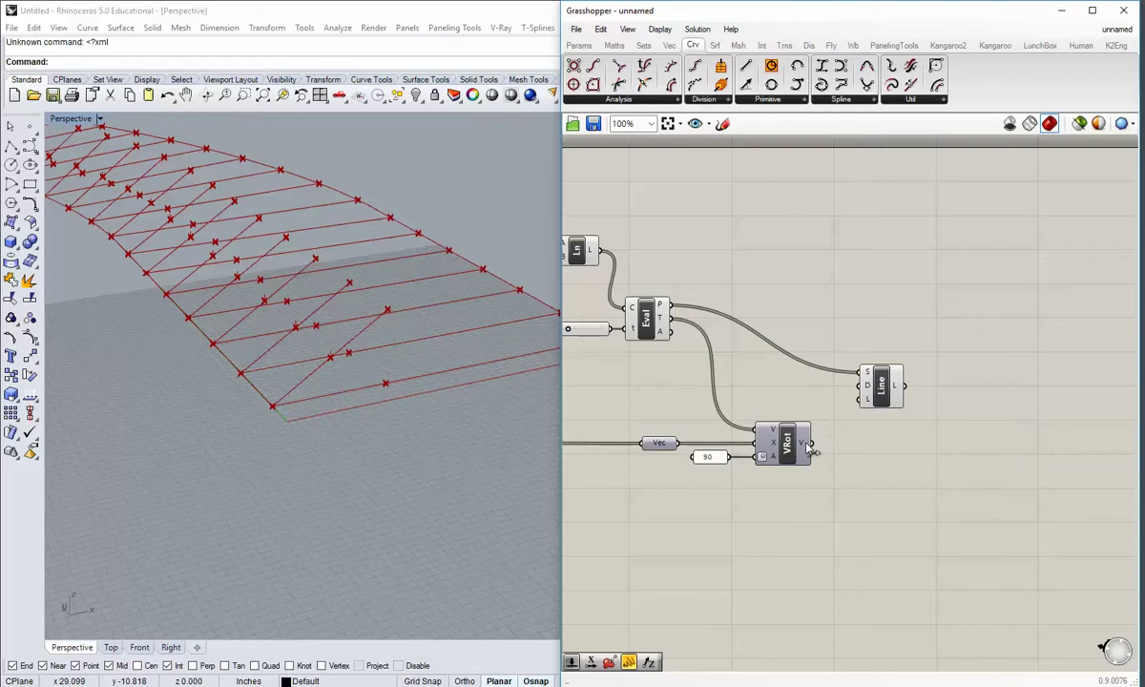
left_click_drag(809, 442, 860, 386)
right_click_drag(869, 431, 854, 457)
left_click_drag(862, 411, 898, 345)
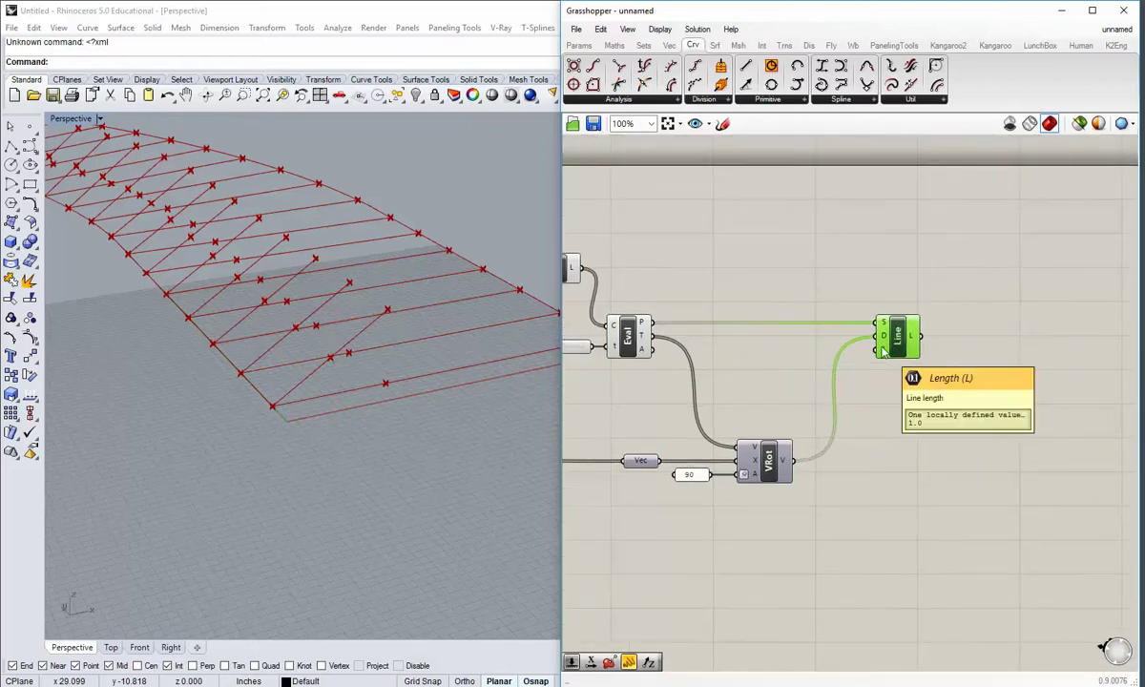
left_click(859, 363)
- Examine the short lines at the diagonals' midpoints in the Perspective and Front views to check that they are perpendicular
scroll(378, 463, "up", 4)
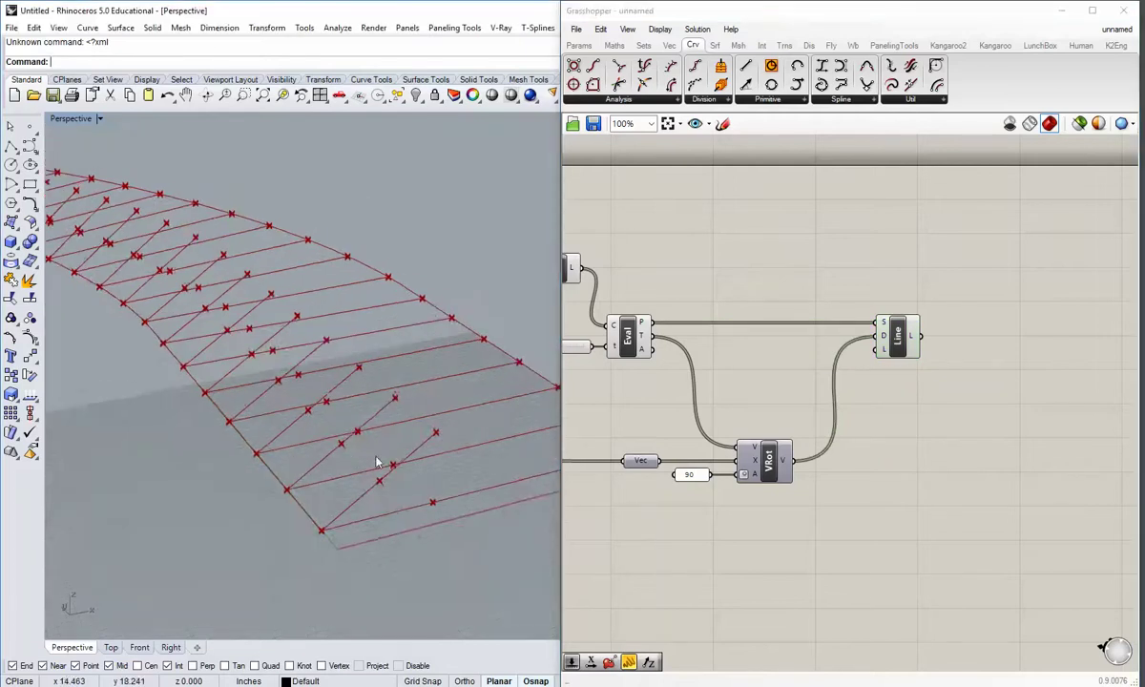
right_click_drag(379, 496, 325, 369, "shift")
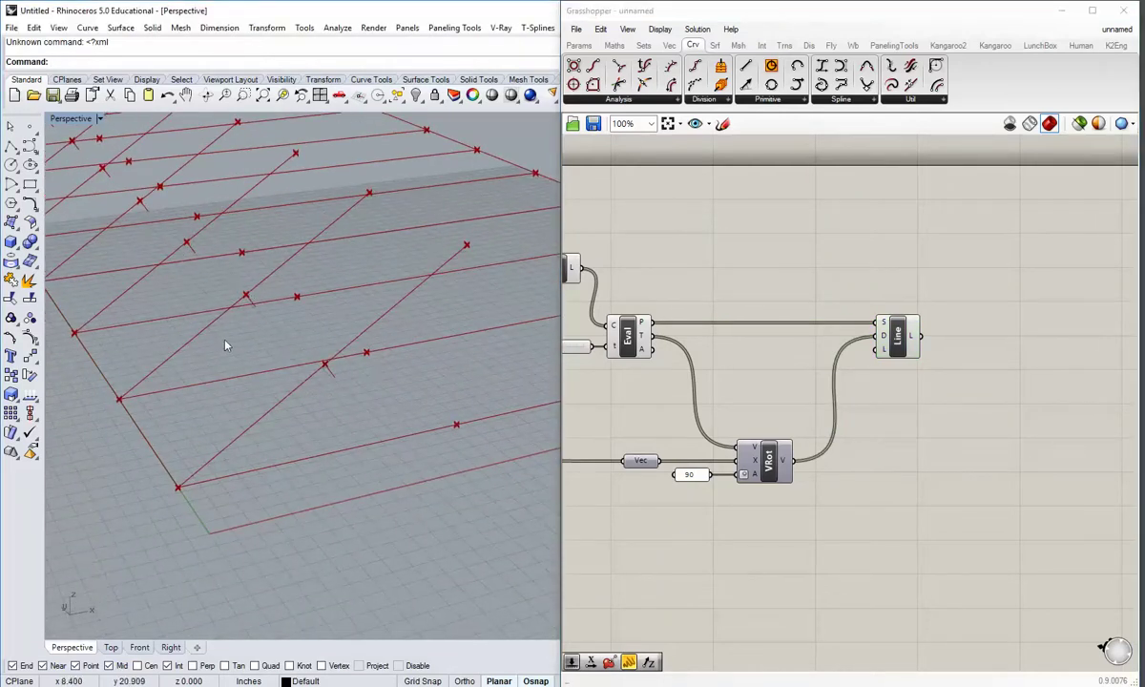
right_click_drag(406, 321, 384, 360, "shift")
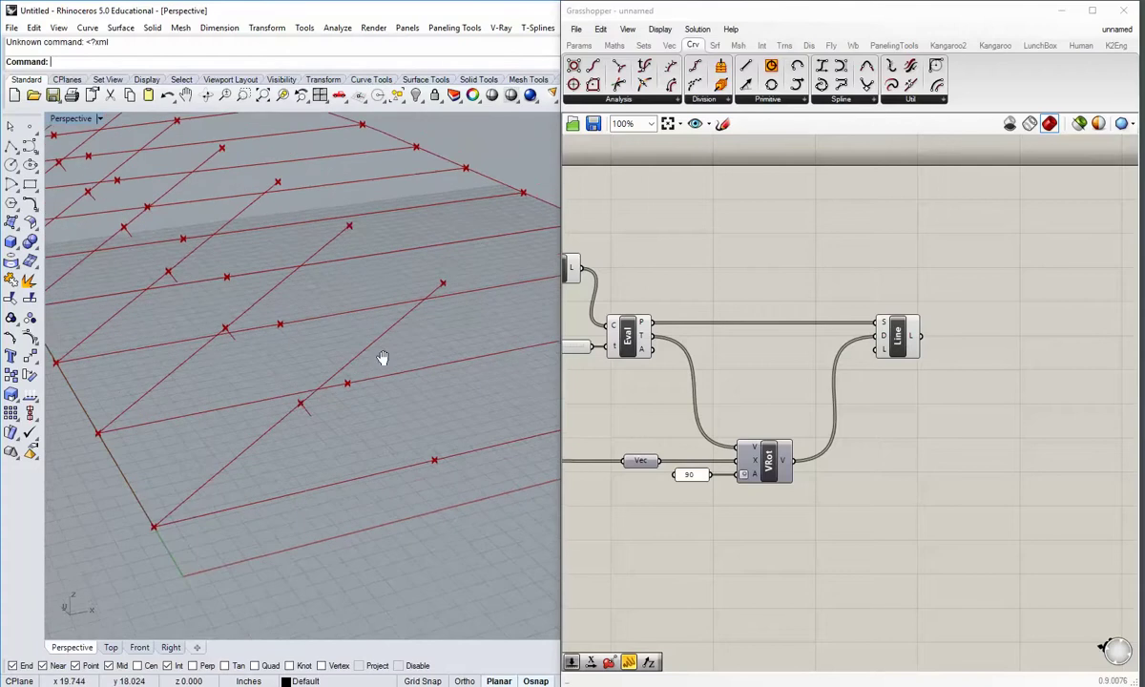
double_click(74, 118)
scroll(224, 438, "down", 3)
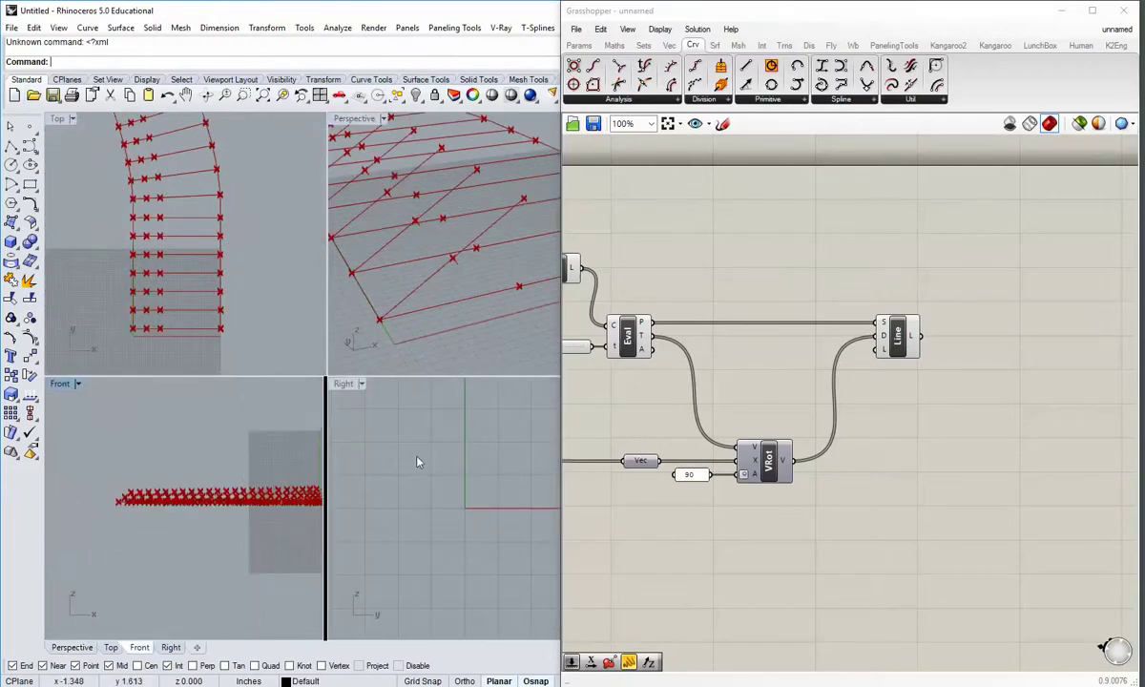
scroll(420, 463, "down", 3)
right_click_drag(479, 484, 455, 504)
scroll(475, 503, "down", 10)
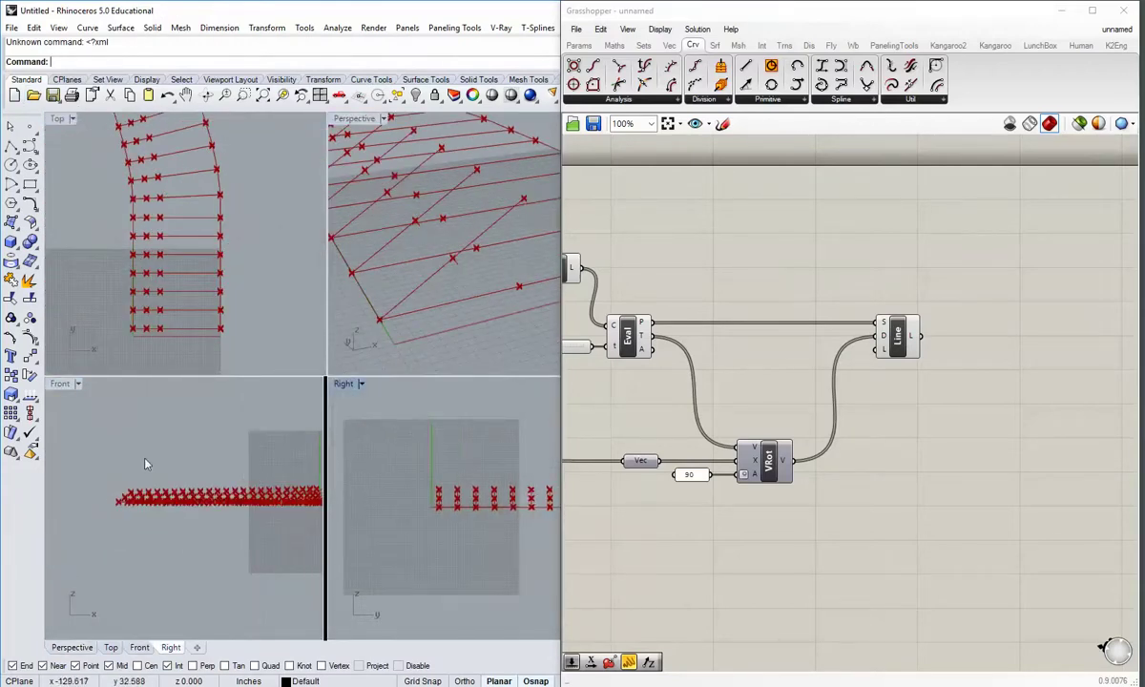
right_click_drag(295, 494, 220, 490)
scroll(219, 490, "up", 10)
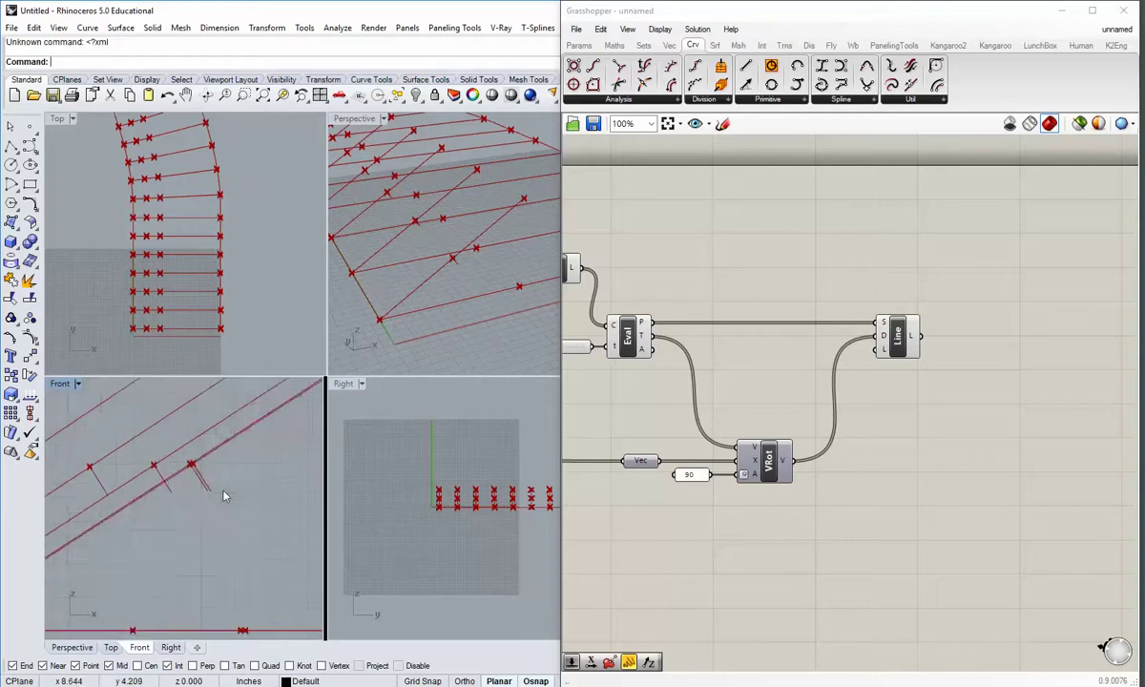
scroll(191, 453, "down", 5)
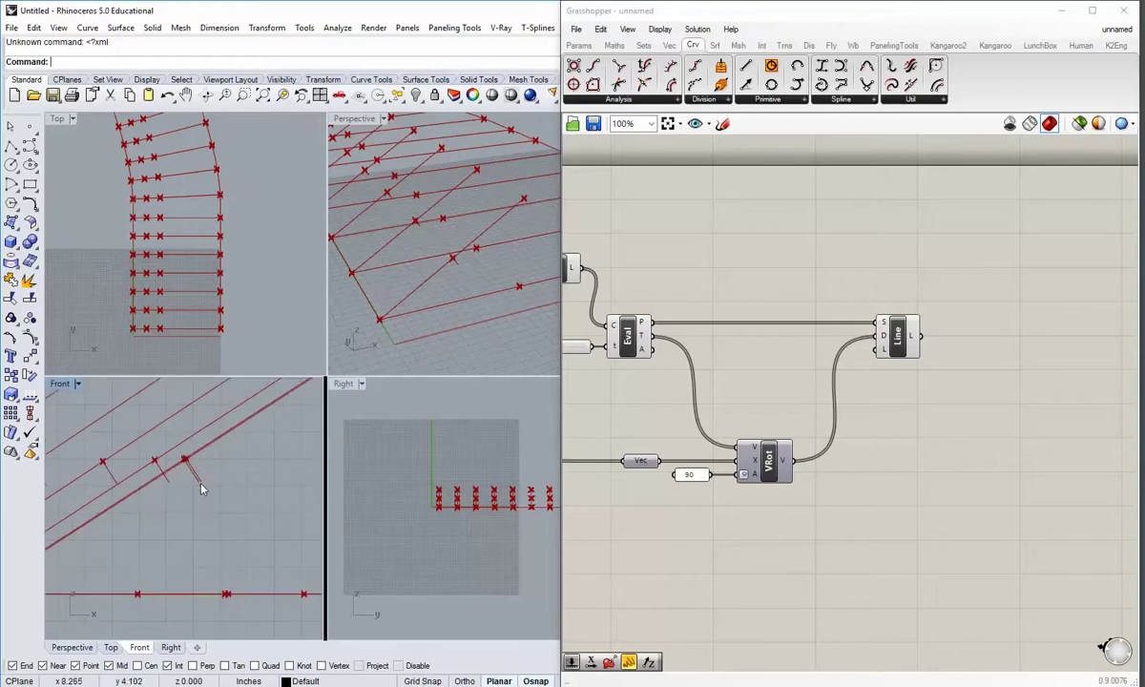
scroll(190, 490, "up", 6)
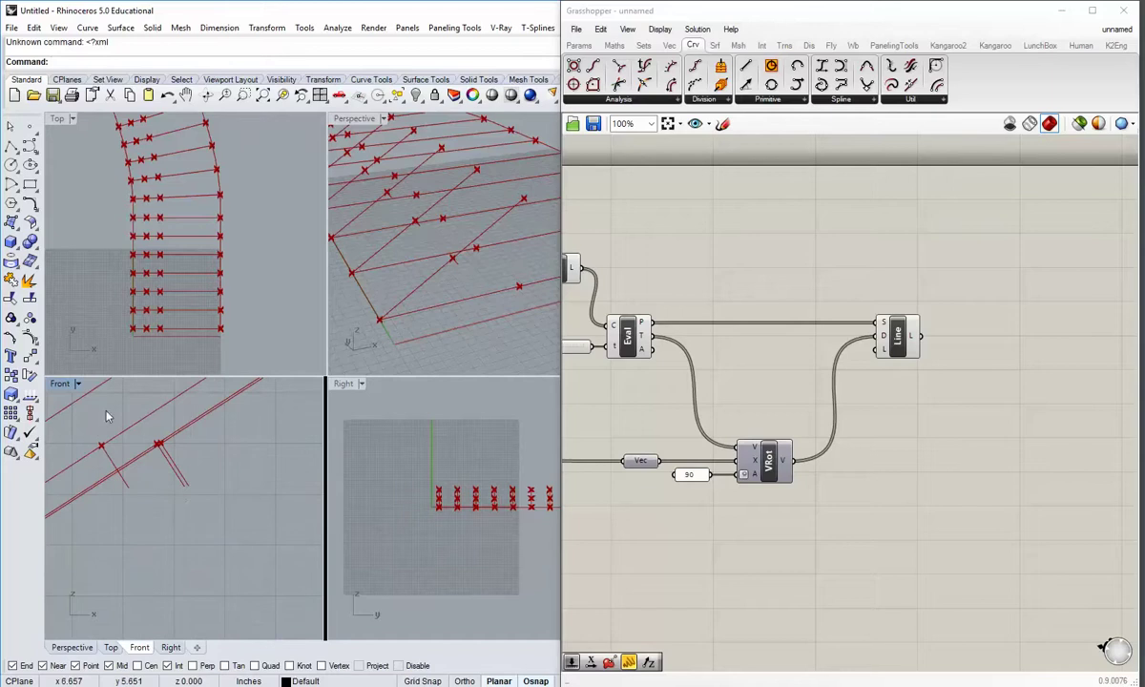
double_click(354, 118)
scroll(299, 338, "up", 1)
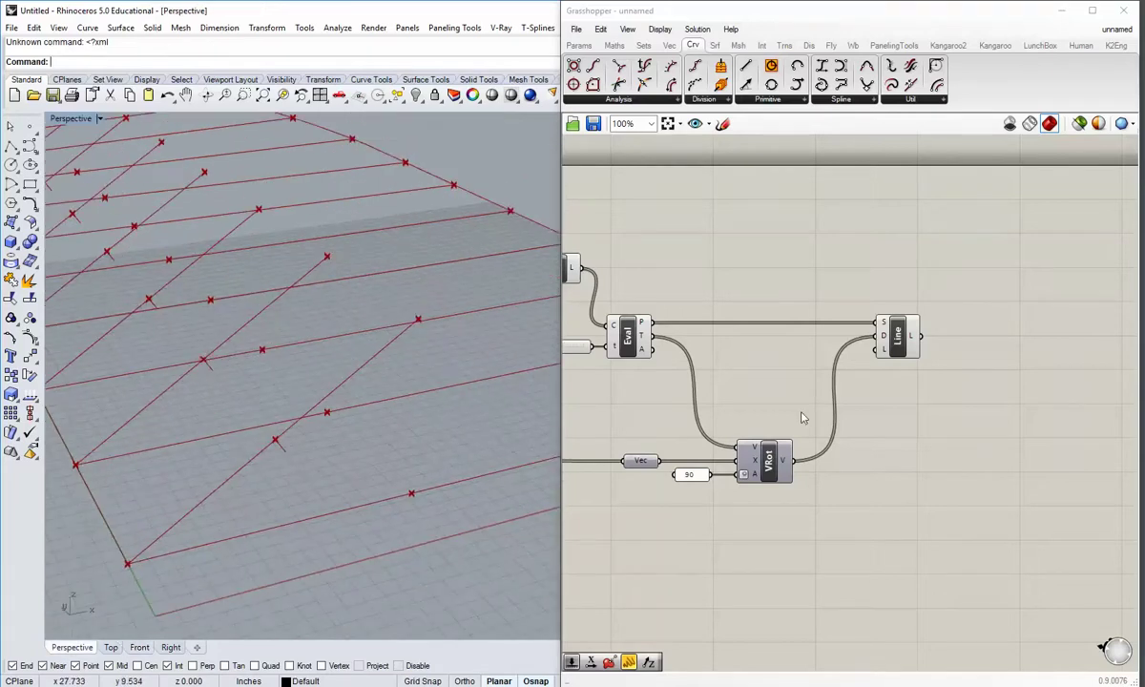
- Switch to Windows Photo Viewer to examine the truss geometry in the waterloo diagram, then minimize it
right_click_drag(915, 387, 848, 378)
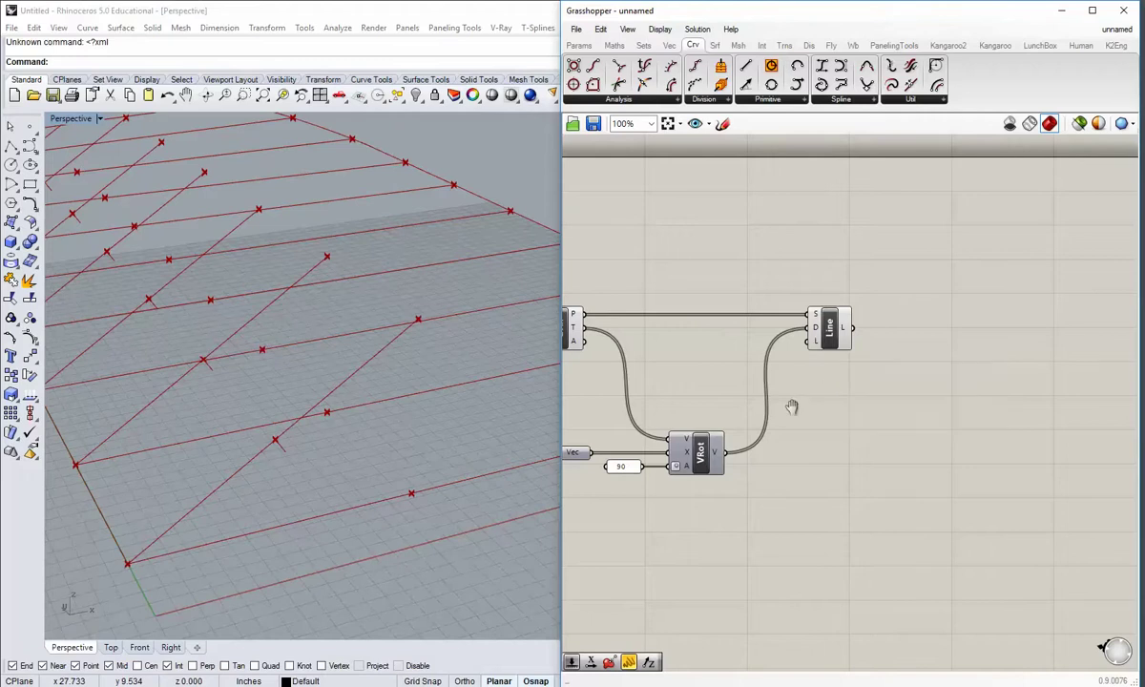
scroll(792, 408, "down", 2)
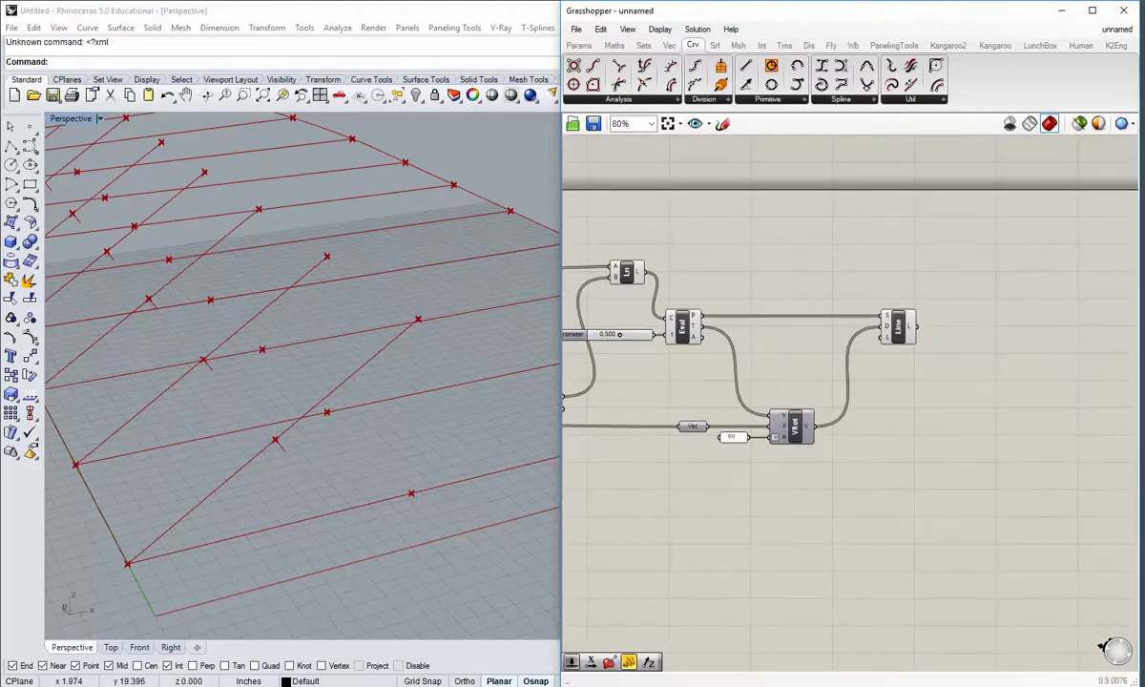
key("alt+Tab")
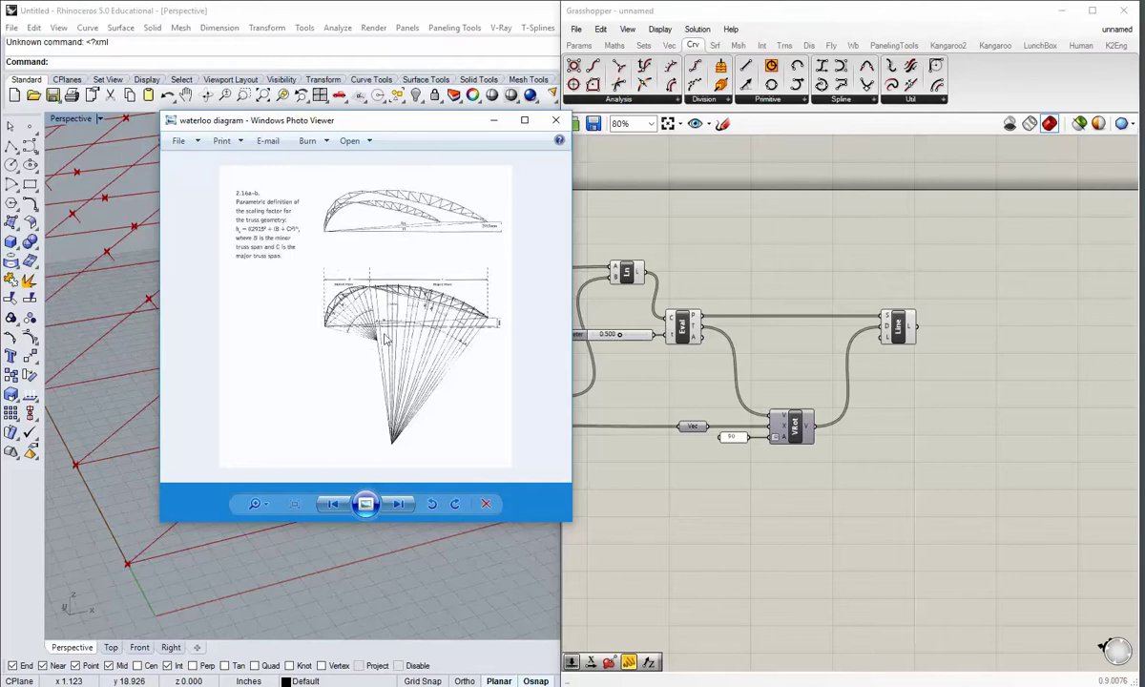
left_click(495, 121)
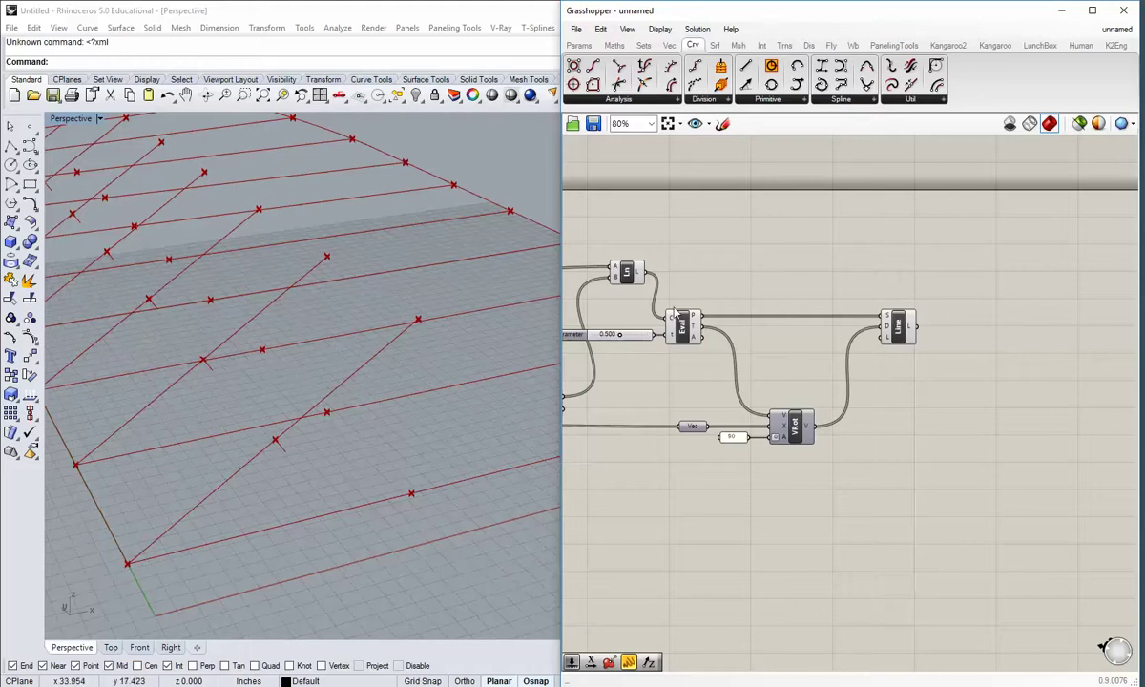
- Add a curve Length component above the Evaluate Curve component and feed it the diagonal lines from the Line component
right_click_drag(675, 312, 751, 321)
left_click(703, 283)
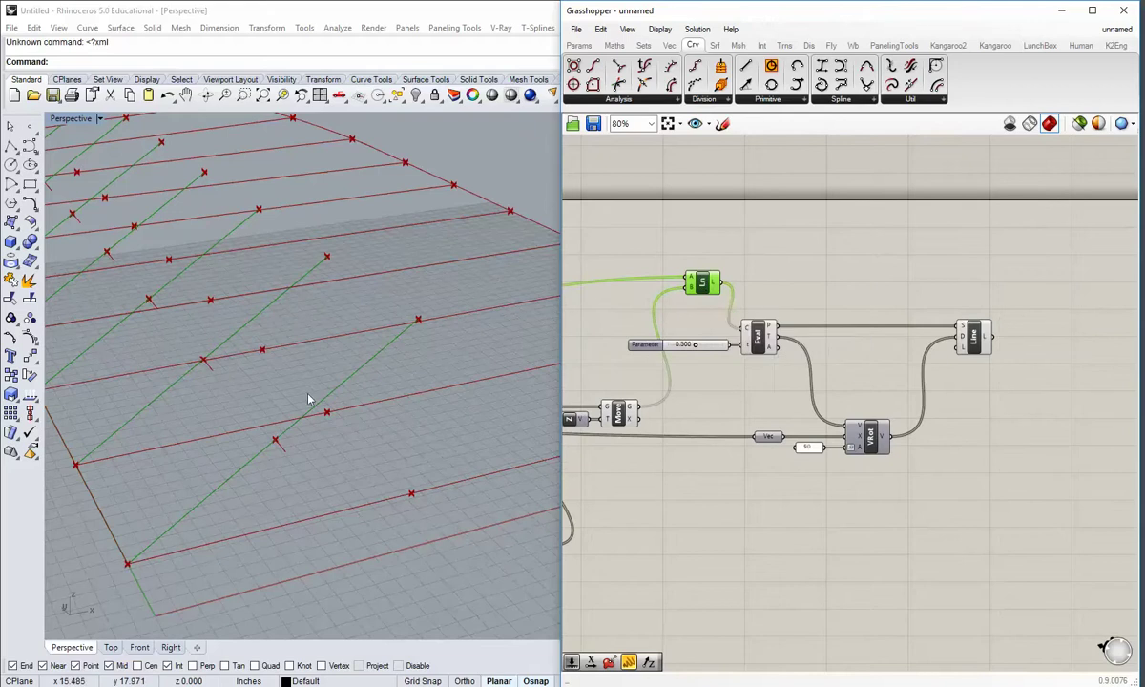
right_click_drag(131, 539, 260, 370)
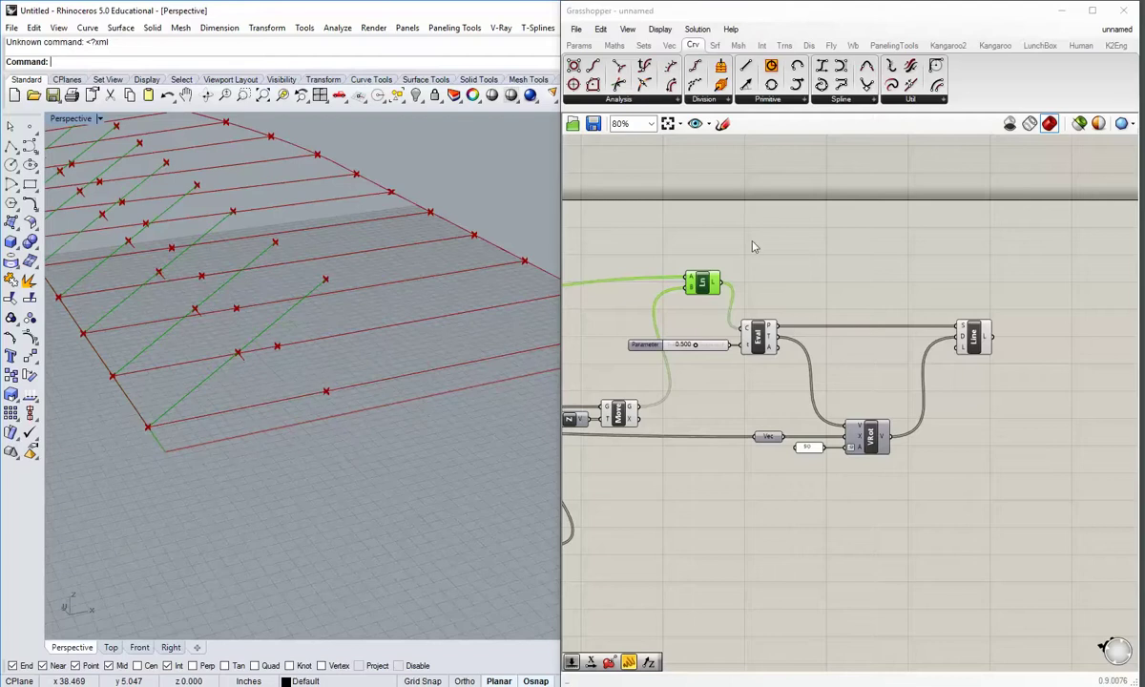
left_click(620, 84)
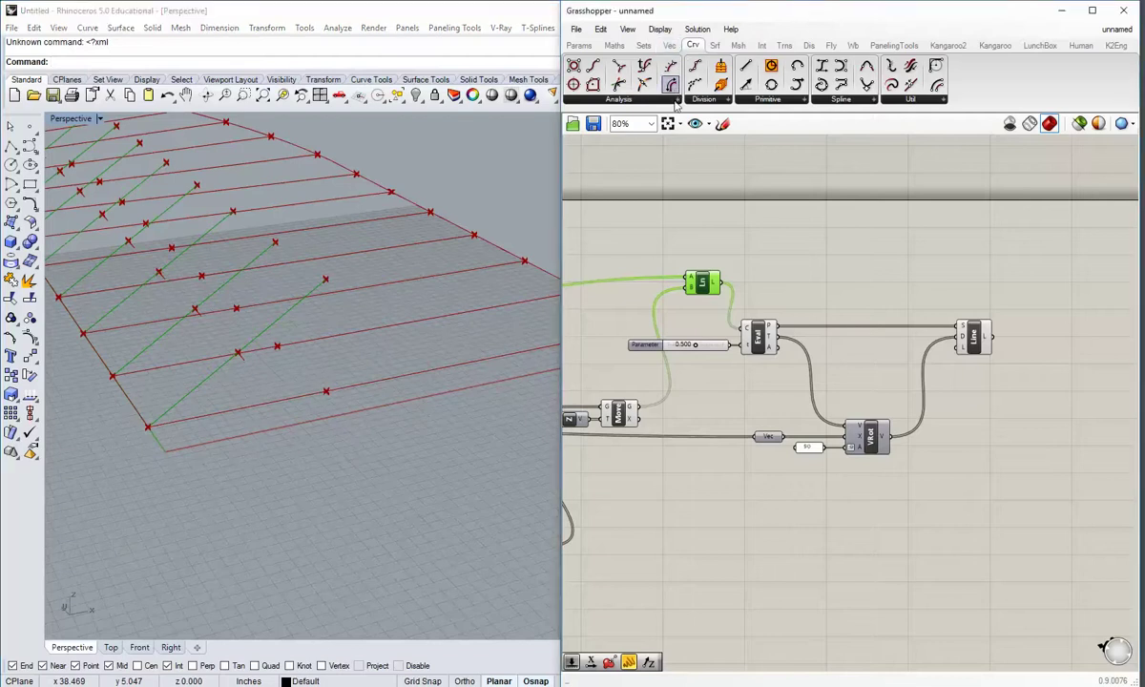
left_click(800, 281)
left_click_drag(725, 282, 783, 280)
right_click_drag(787, 301, 729, 308)
left_click_drag(740, 291, 781, 291)
left_click(793, 336)
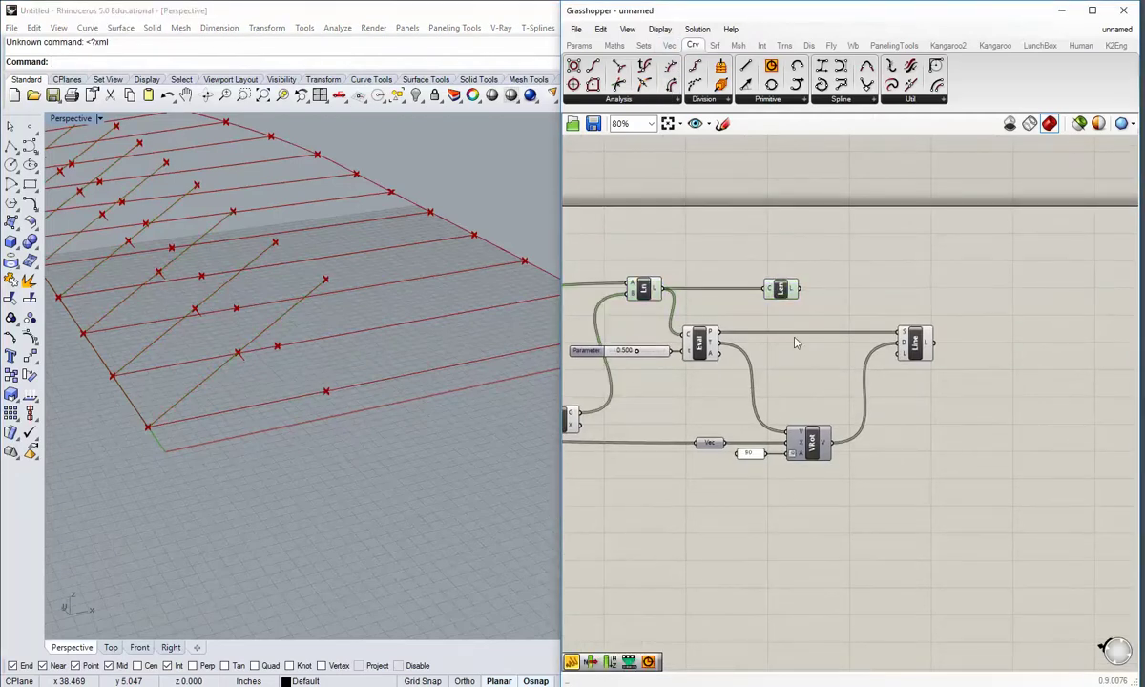
- Add a maths Evaluate expression component to the right of the Length component
right_click_drag(806, 356, 737, 354)
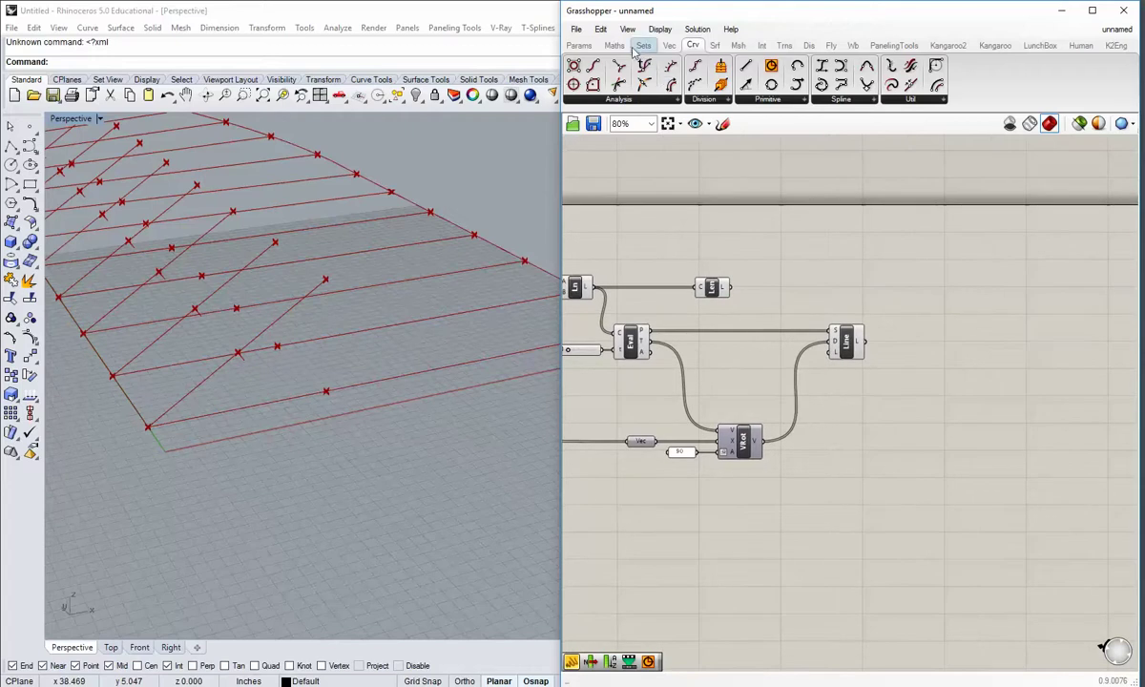
left_click(644, 46)
left_click(619, 44)
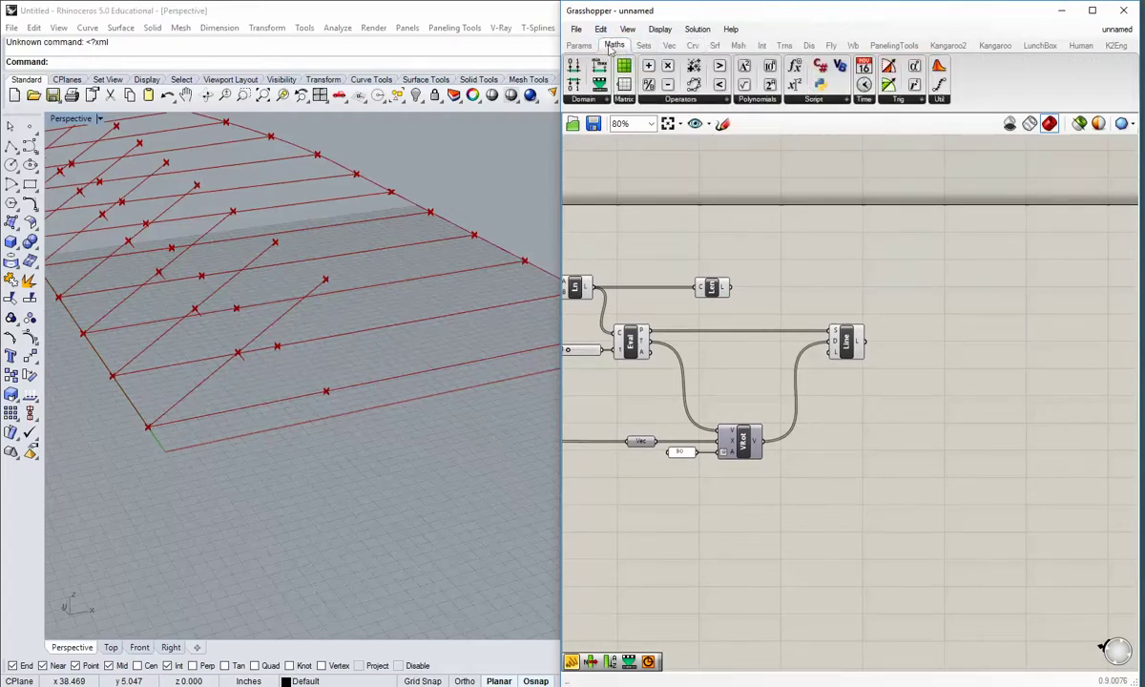
left_click(809, 100)
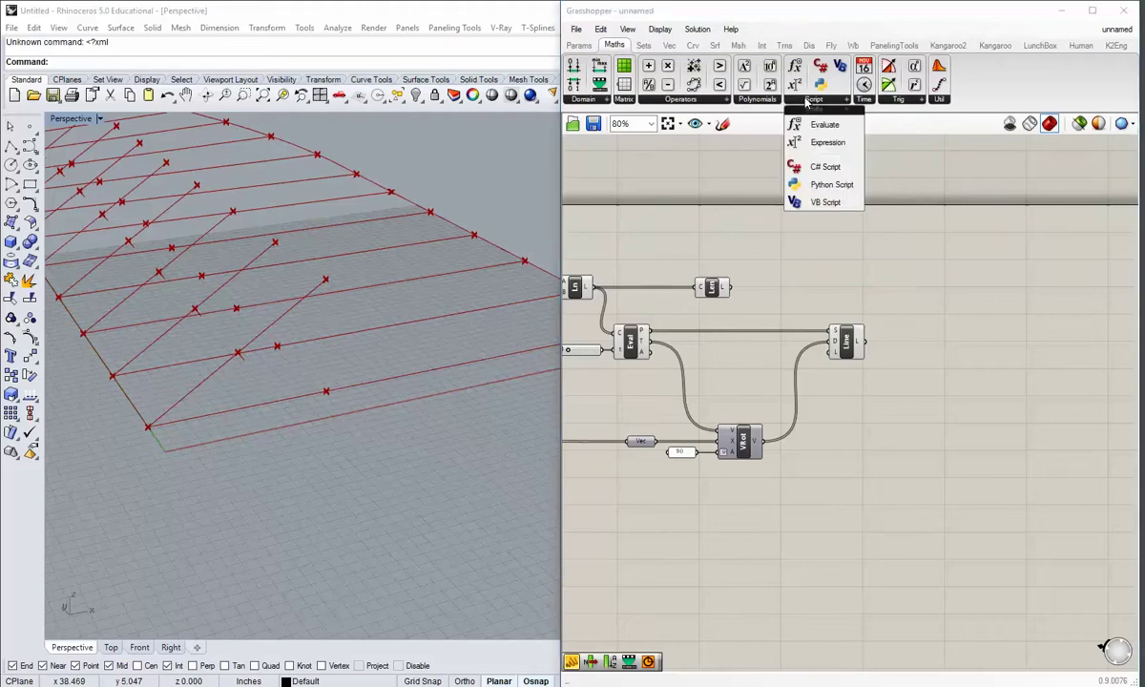
left_click(818, 125)
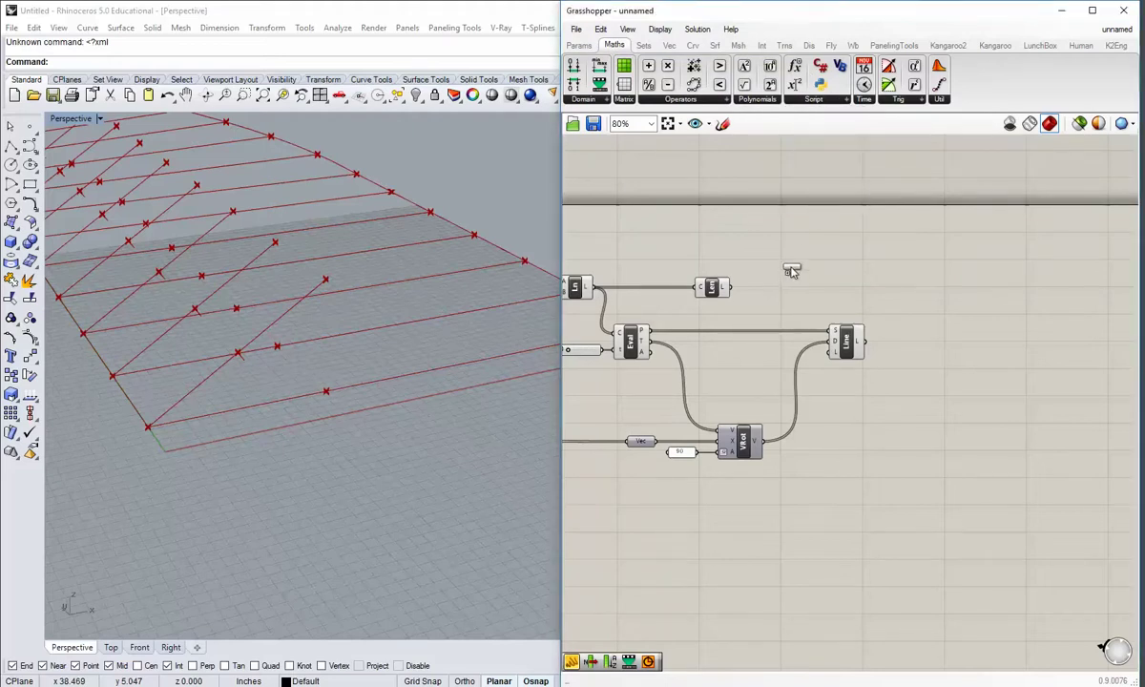
left_click(790, 289)
scroll(792, 305, "up", 3)
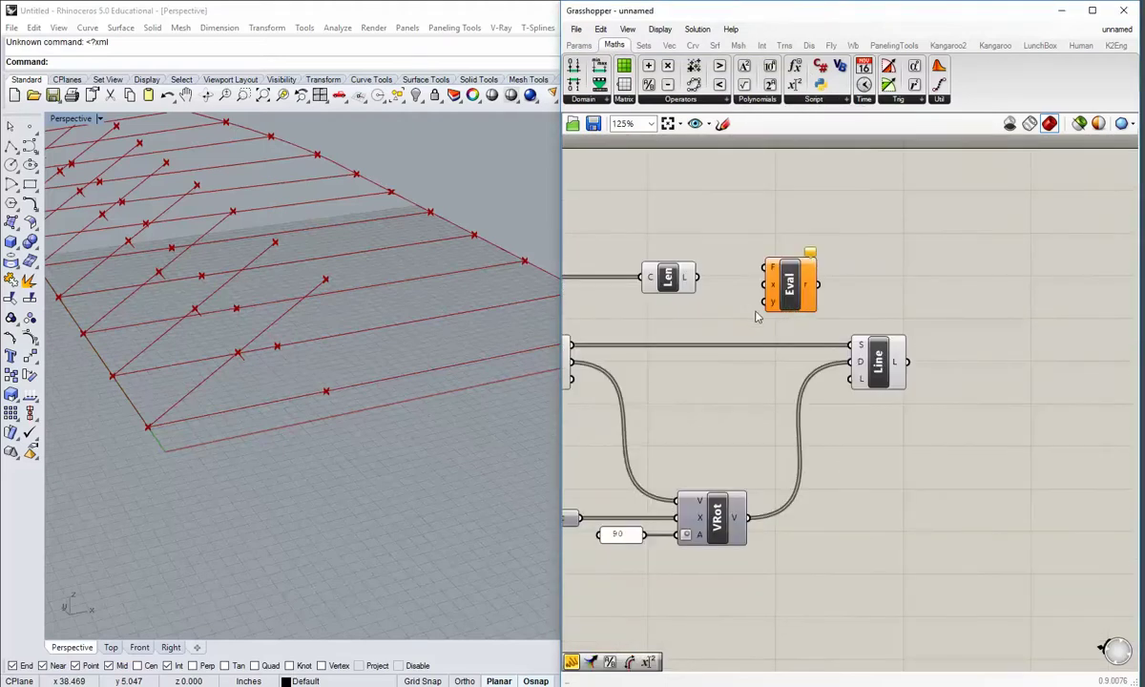
- Remove the y input from the maths Evaluate component so only F and x remain
scroll(768, 315, "up", 4)
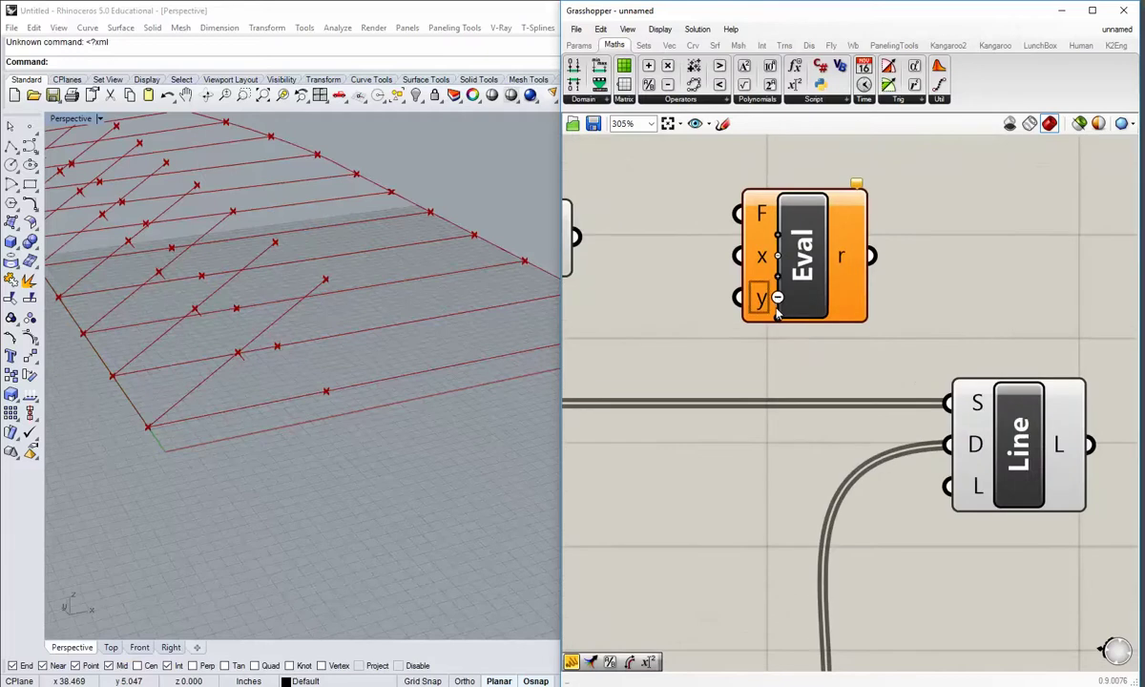
right_click_drag(778, 310, 817, 334)
left_click(871, 271)
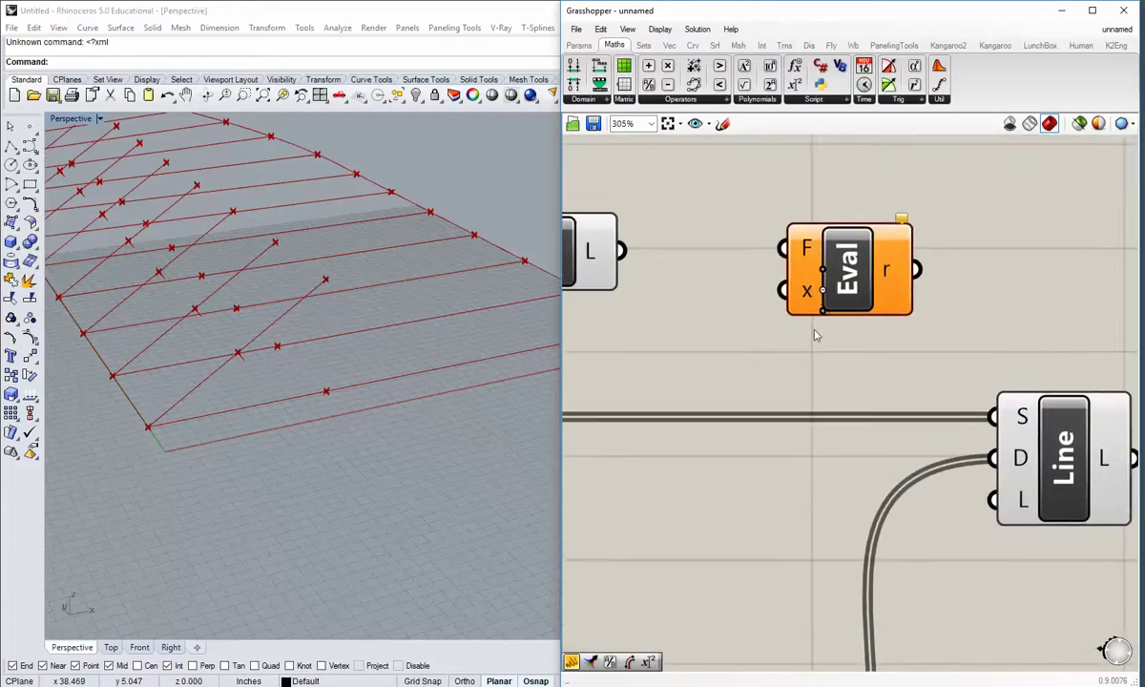
scroll(817, 335, "up", 2)
scroll(806, 315, "down", 3)
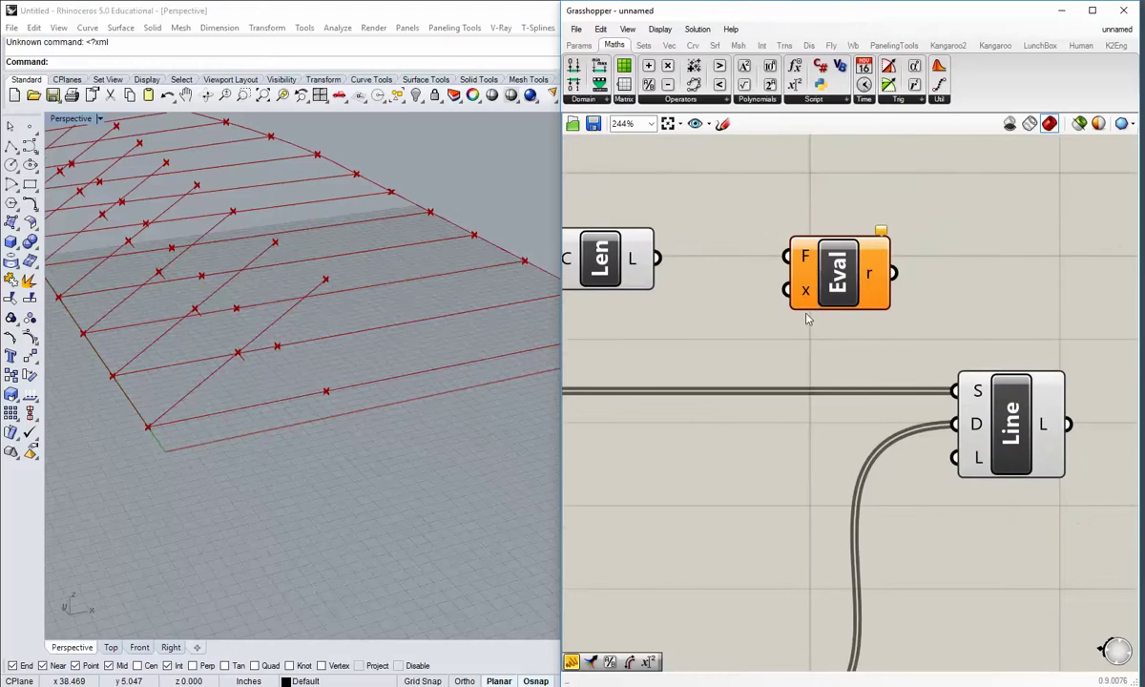
- Feed the Length component's output into the x input of the maths Evaluate component and move that component slightly upwards
right_click_drag(797, 317, 779, 315)
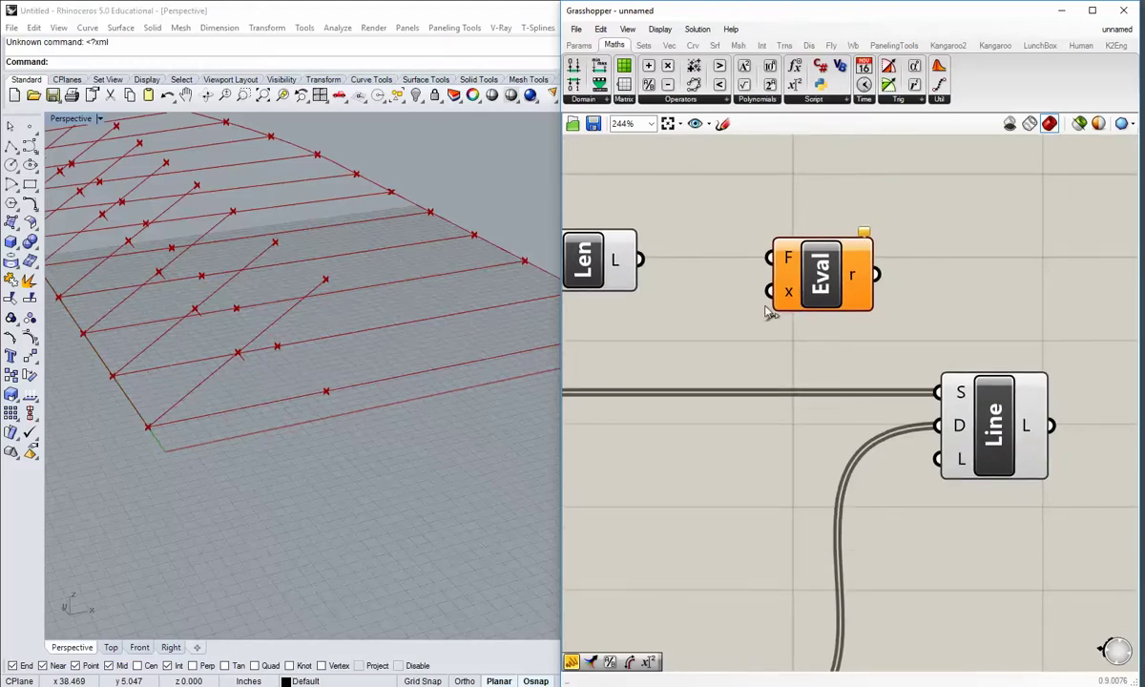
left_click_drag(640, 260, 772, 291)
right_click_drag(818, 339, 803, 370)
left_click_drag(807, 311, 829, 279)
scroll(805, 304, "down", 2)
right_click_drag(808, 335, 771, 348)
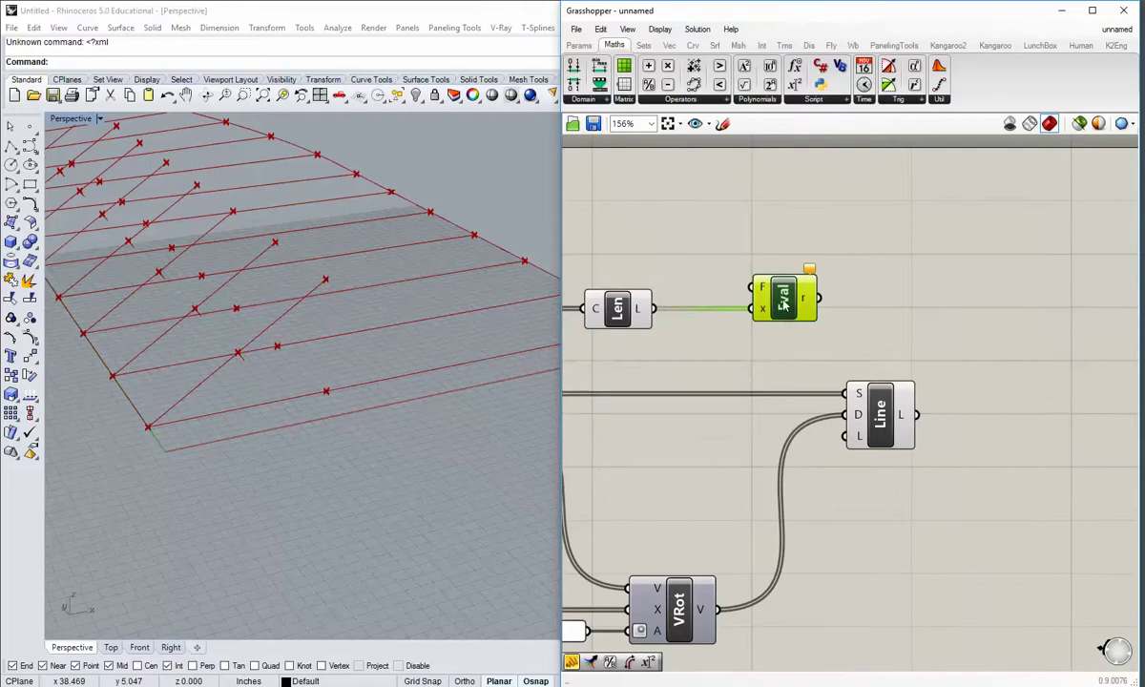
double_click(785, 315)
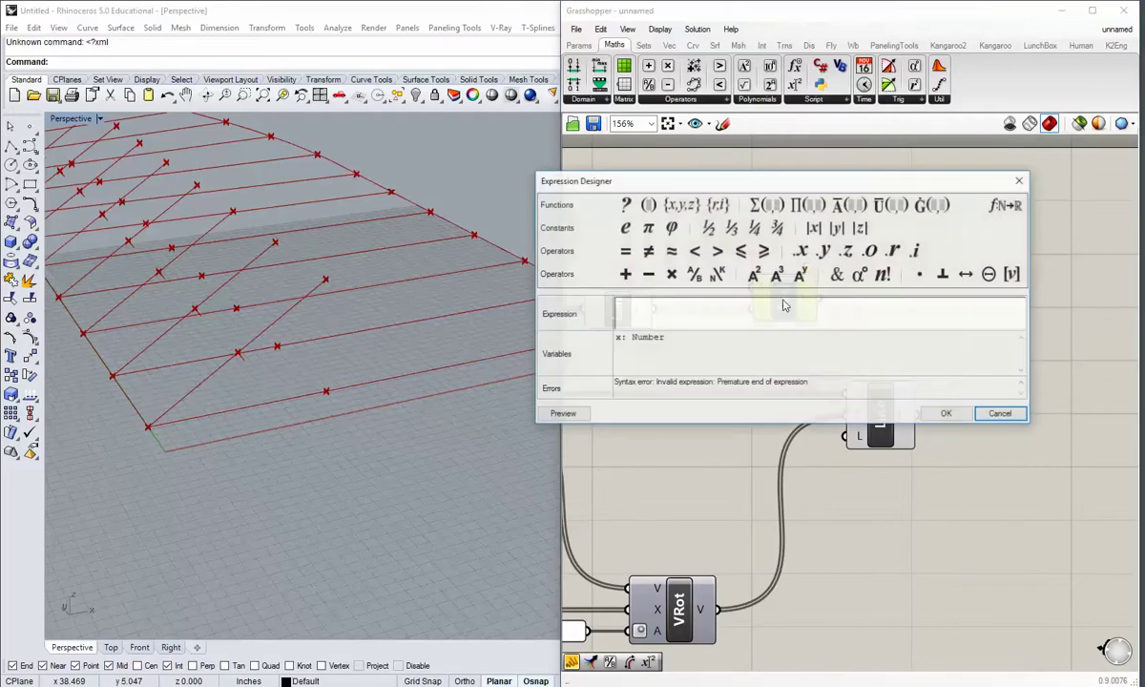
left_click(992, 413)
right_click_drag(851, 342, 1100, 399)
right_click_drag(1034, 378, 968, 375)
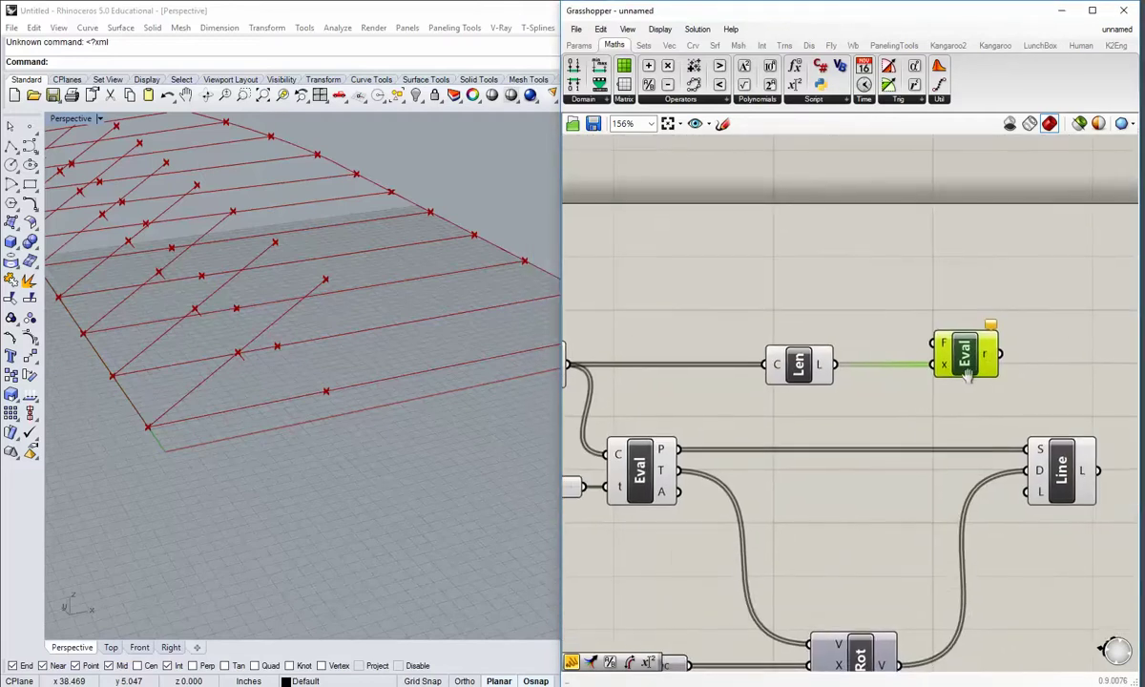
- Add a panel above the Length component containing the expression (x*Sqrt(3))/2
left_click(578, 45)
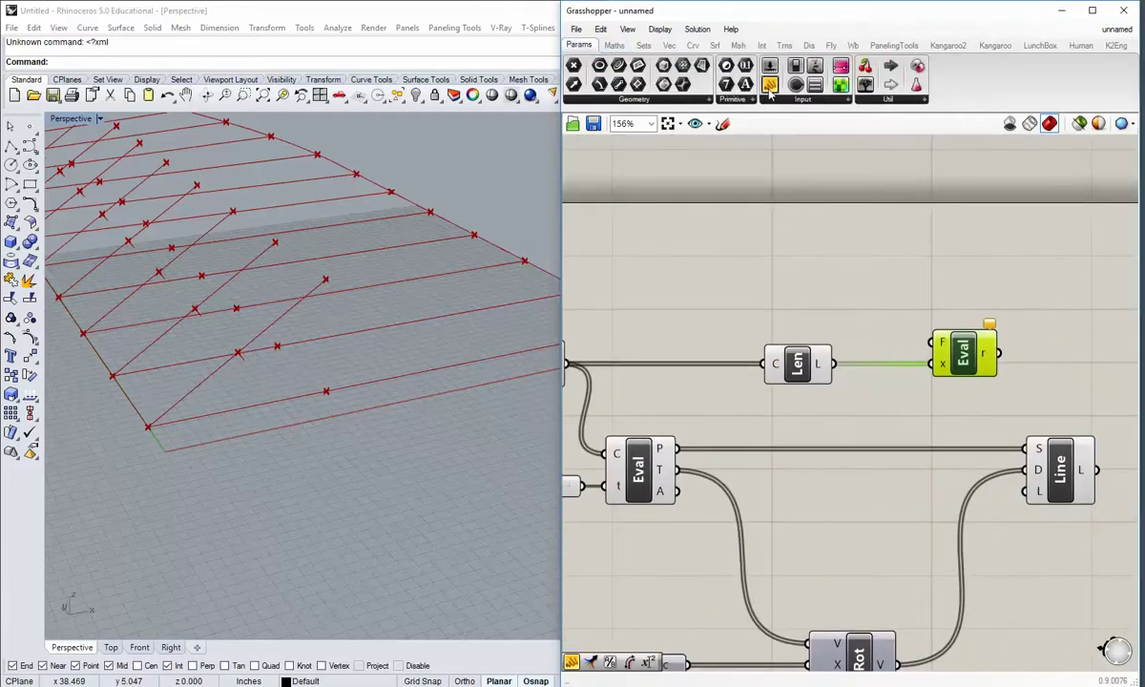
left_click_drag(771, 88, 801, 288)
scroll(845, 320, "up", 2)
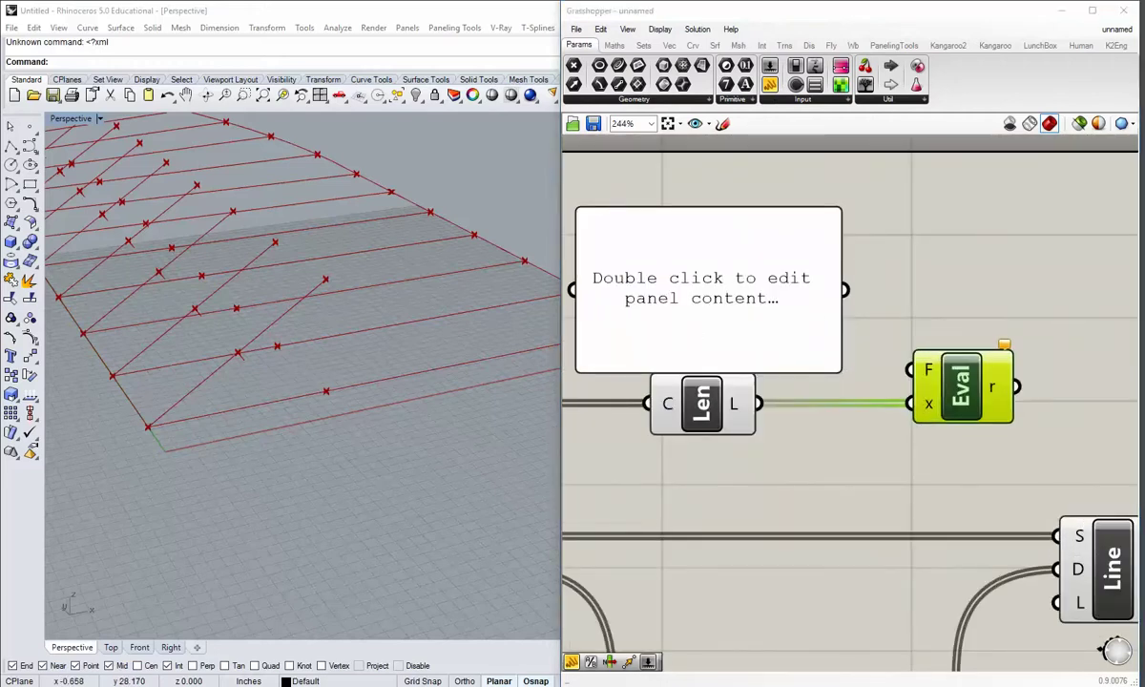
double_click(714, 282)
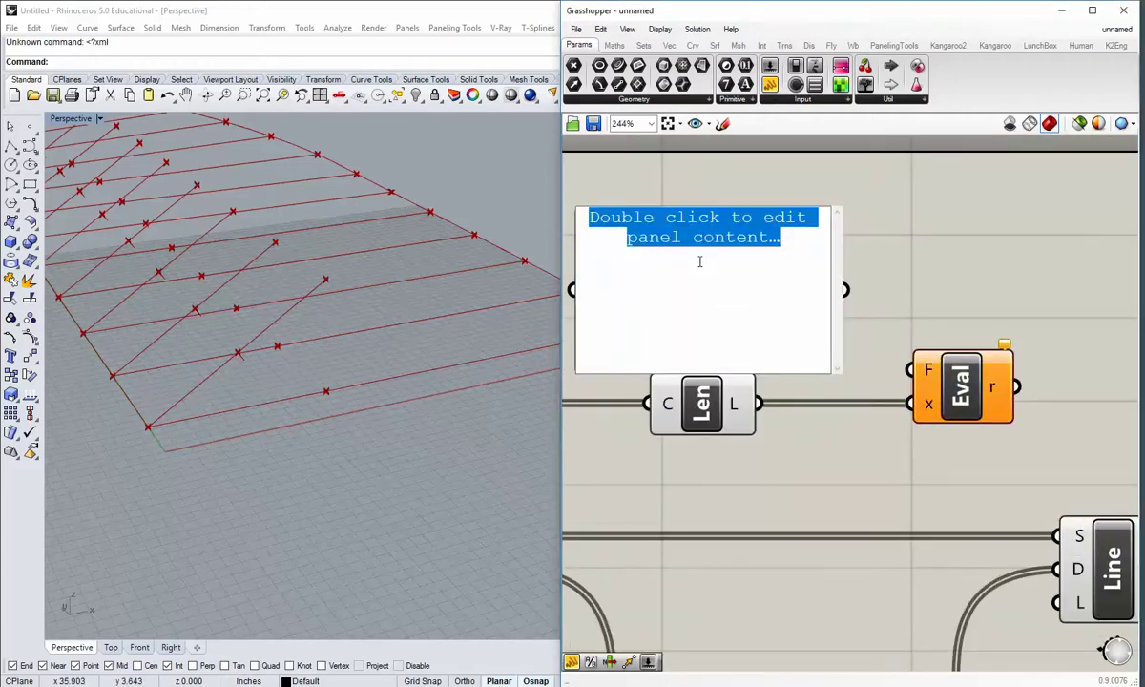
type("(")
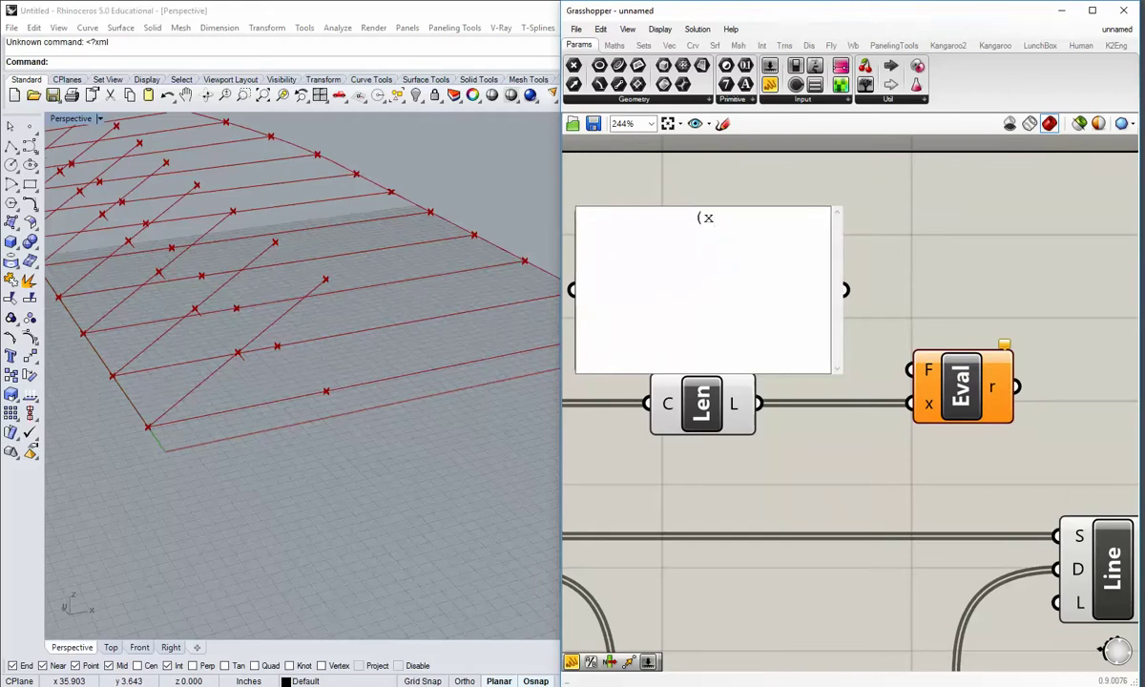
type("x*Sqrt(3)")
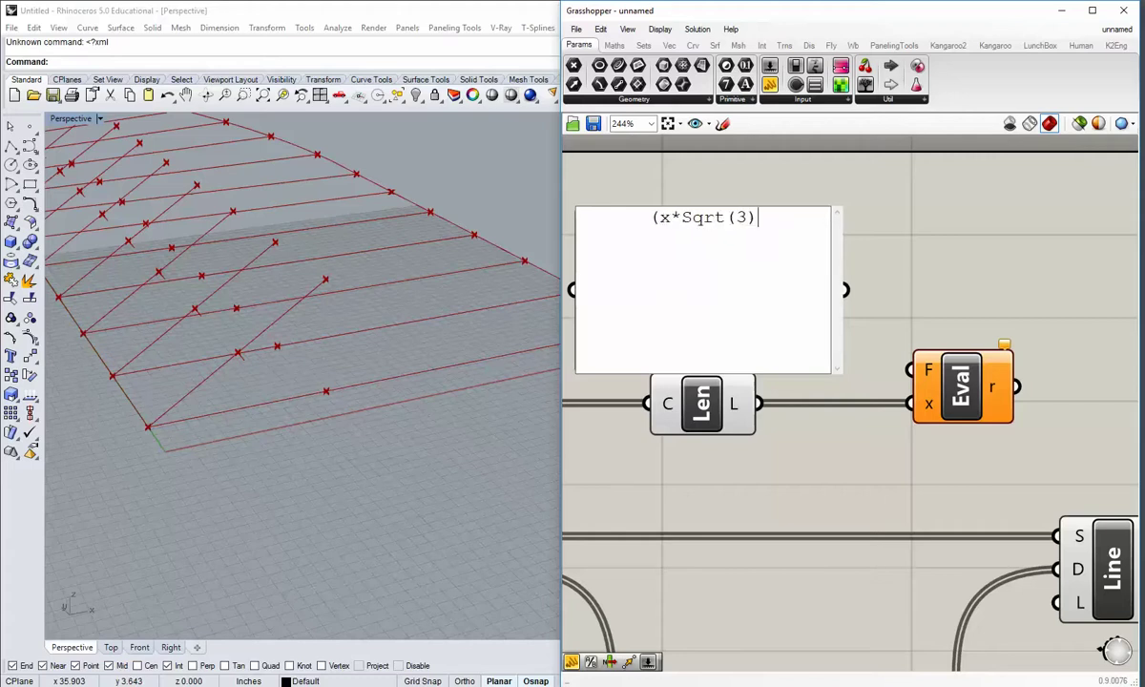
type(")/2")
left_click(885, 248)
- Connect the expression panel to the F input of the maths Evaluate component and shrink the panel to fit its text
left_click_drag(837, 302, 910, 369)
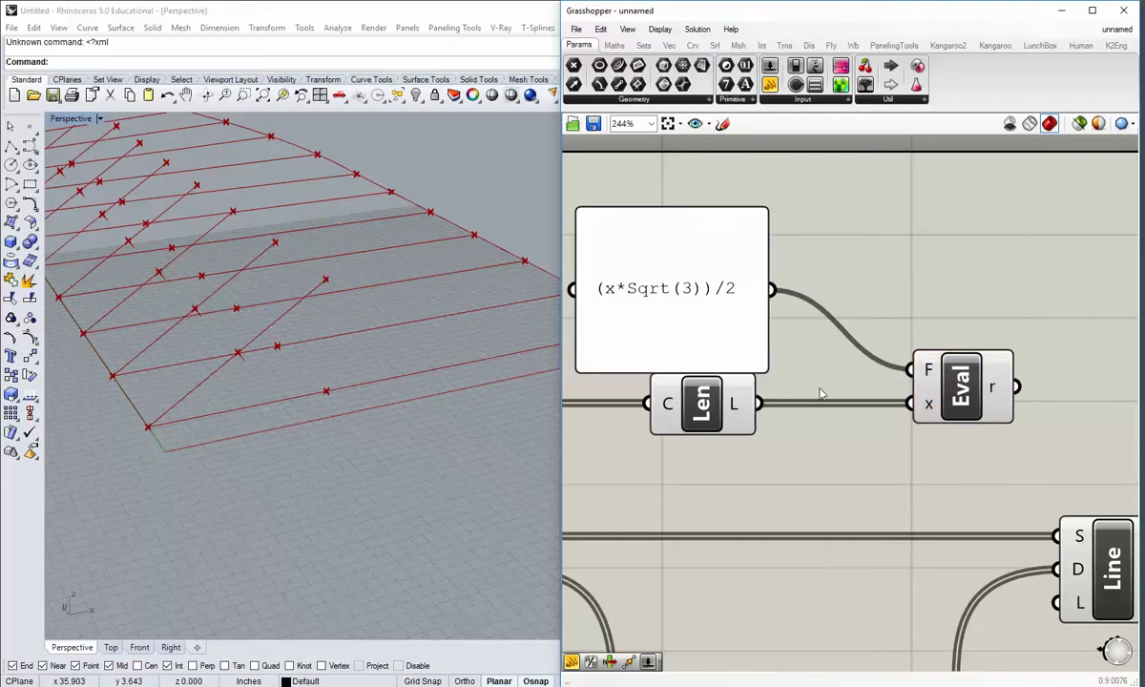
left_click_drag(764, 367, 743, 297)
left_click(749, 355)
scroll(865, 416, "down", 5)
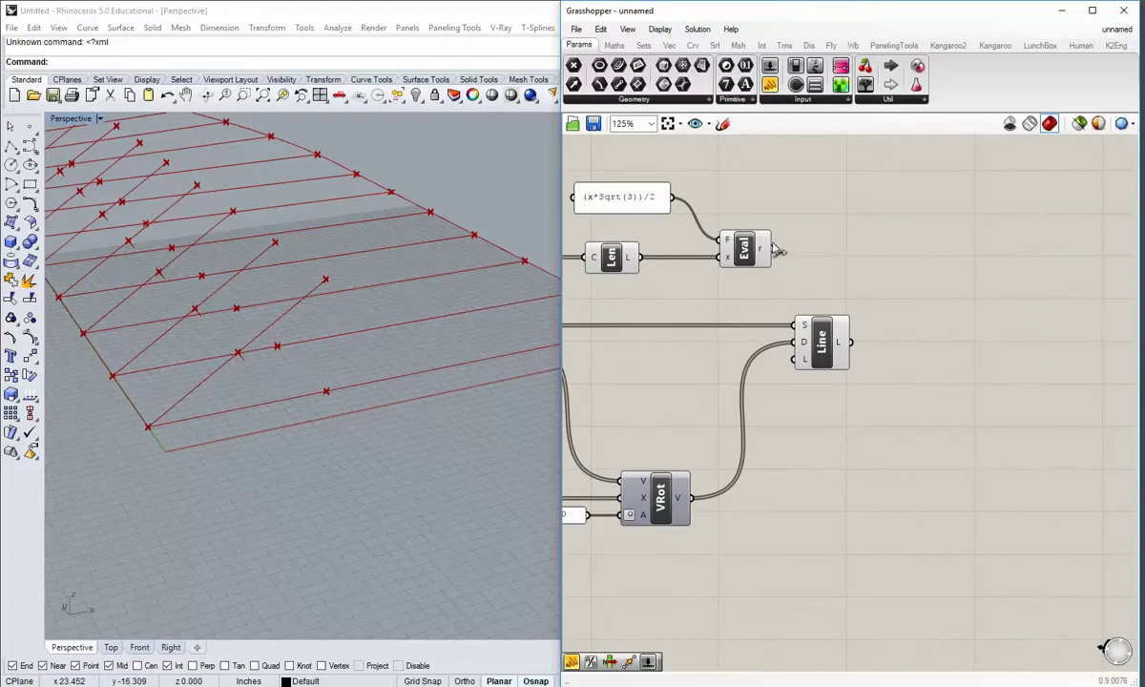
- Feed the Evaluate result into the L input of the Line SDL component and inspect the resized perpendicular lines in the Perspective view
left_click_drag(771, 249, 790, 377)
right_click_drag(282, 376, 325, 475)
scroll(307, 469, "up", 4)
scroll(330, 480, "up", 2)
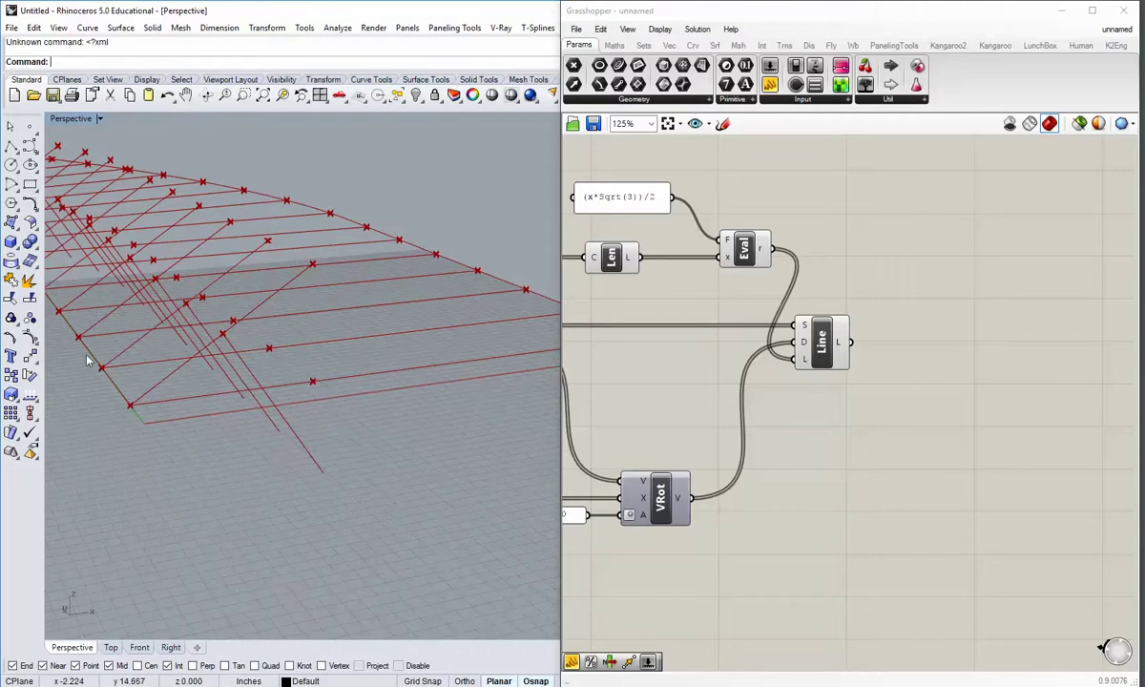
right_click_drag(255, 343, 306, 439)
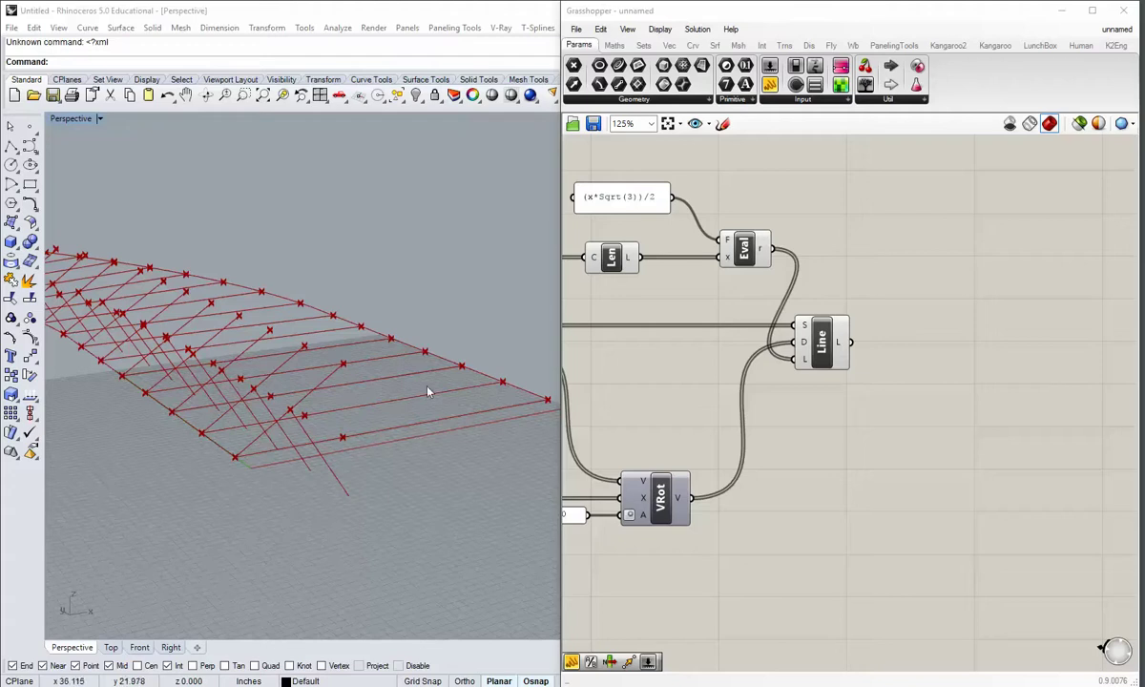
- Add an End Points component fed by the perpendicular lines from the Line SDL component and turn off its preview
right_click(770, 395)
left_click(694, 46)
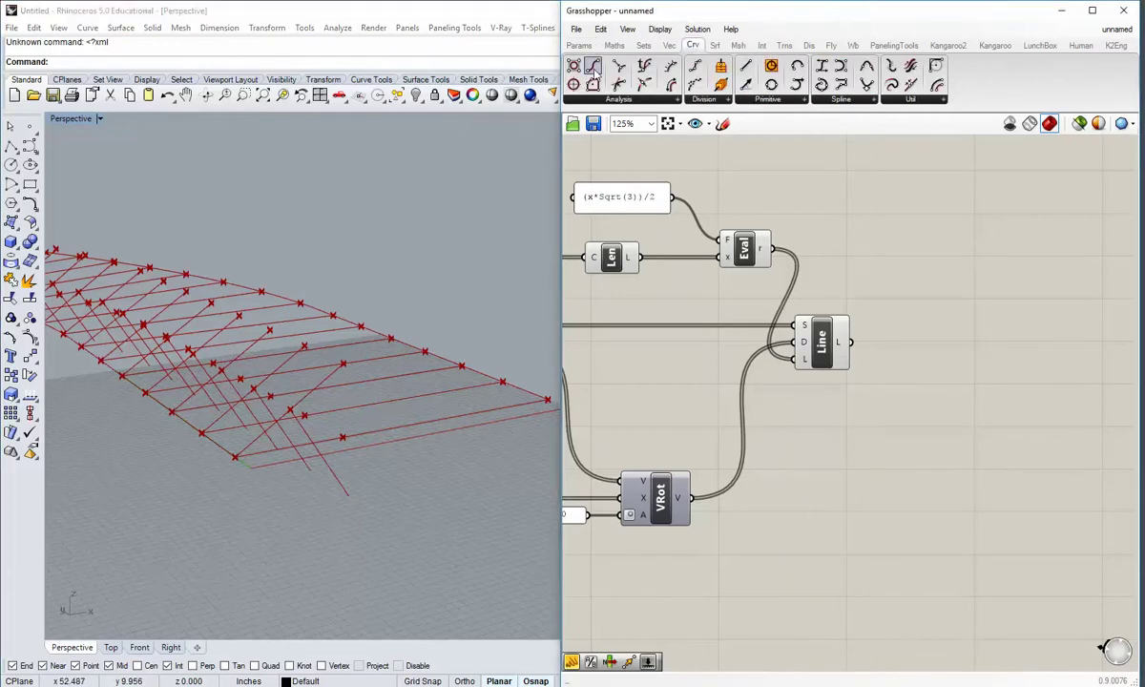
left_click_drag(885, 427, 900, 384)
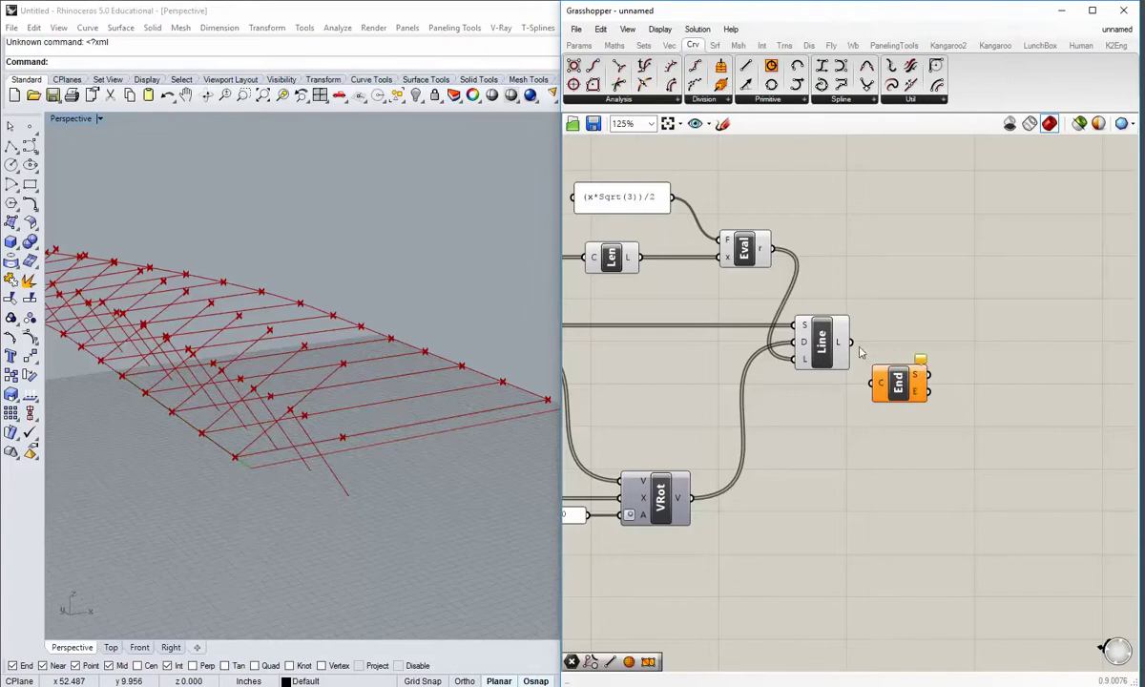
left_click_drag(851, 342, 936, 353)
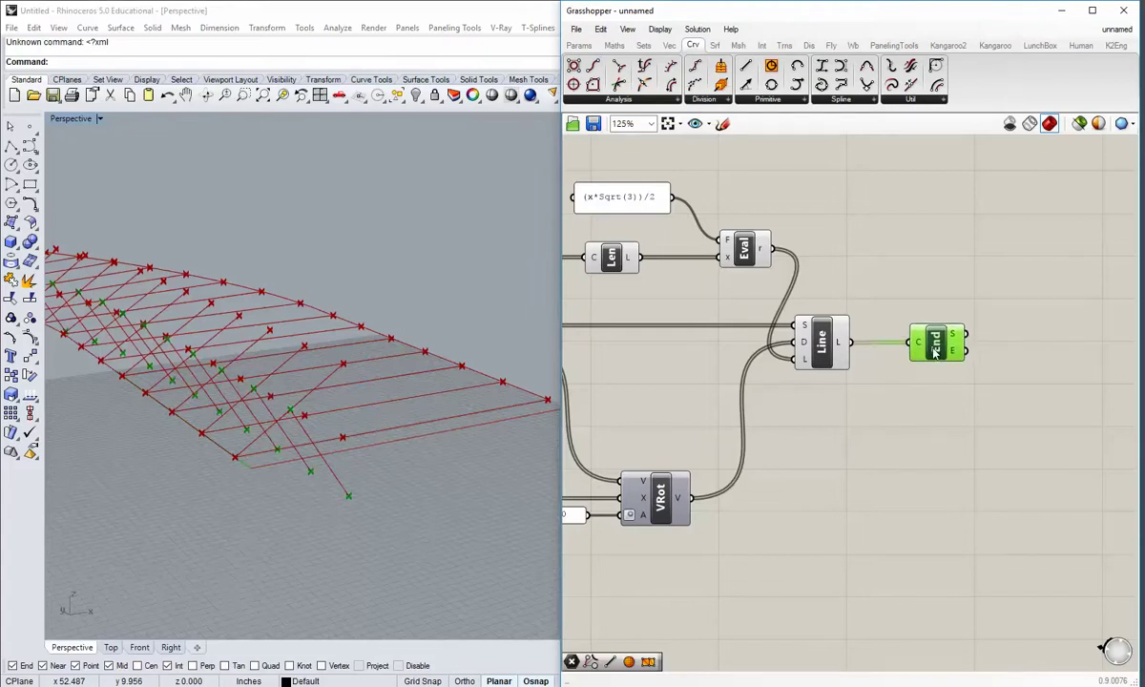
left_click(944, 386)
right_click_drag(944, 386, 810, 371)
right_click(828, 336)
left_click(847, 358)
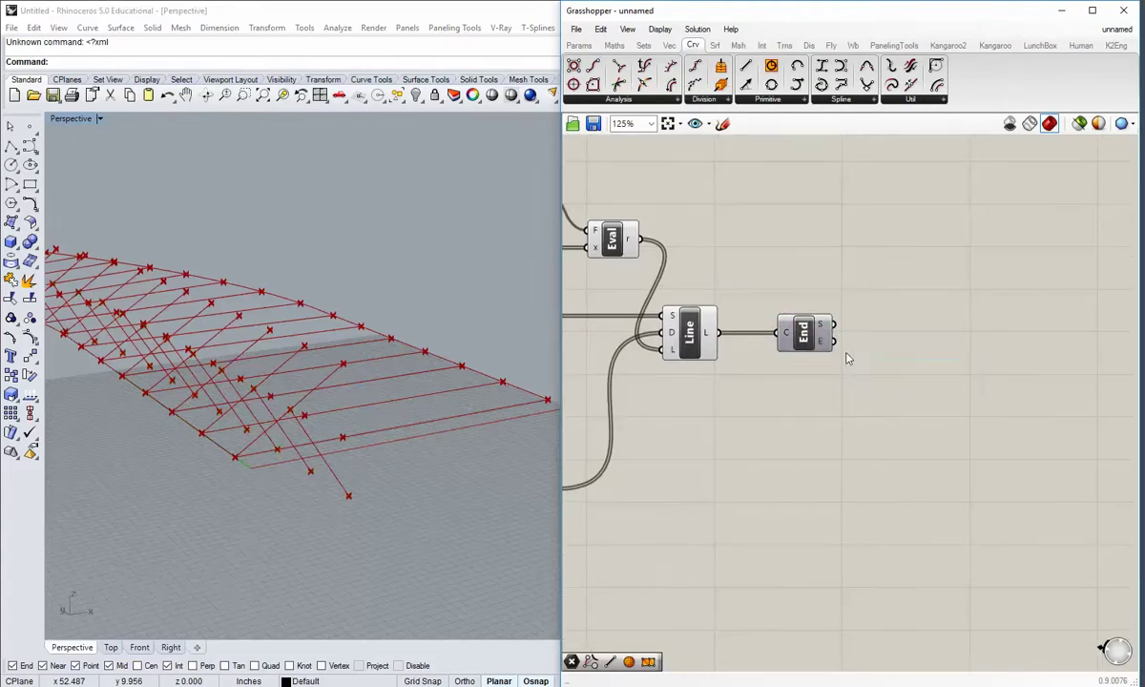
- Add a Point parameter beside the End Points component and feed it the E output
left_click(579, 45)
left_click_drag(575, 70, 896, 344)
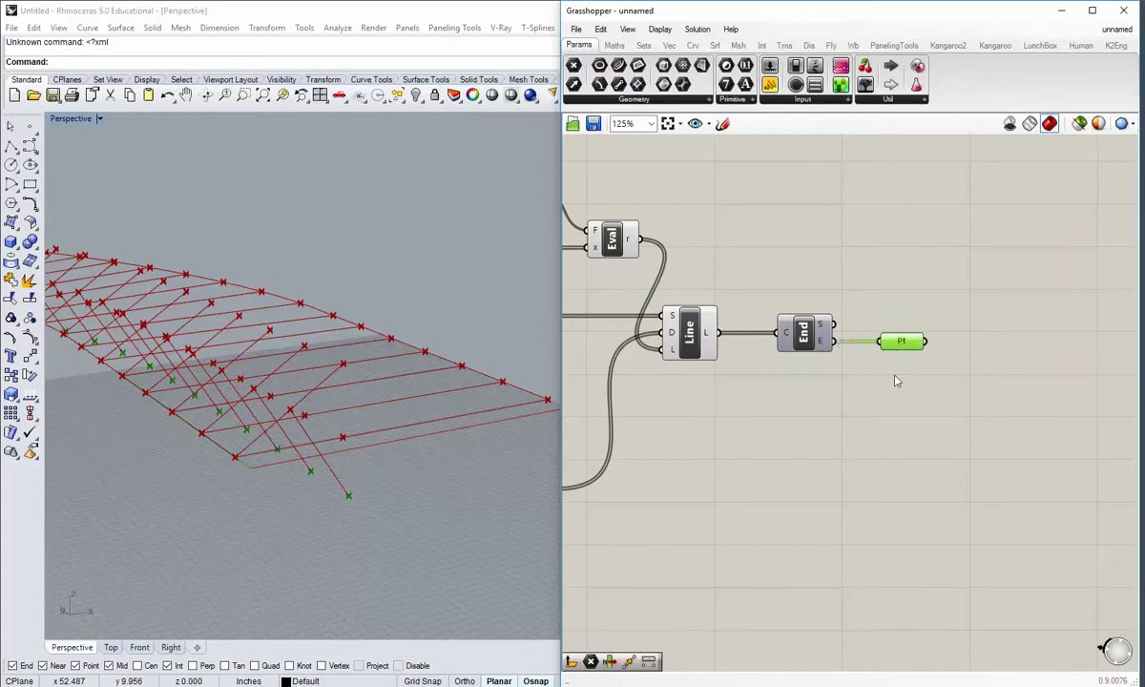
left_click(895, 381)
- Examine the perpendicular lines' end points in the Perspective view, then check the waterloo diagram in Windows Photo Viewer and minimize it
right_click_drag(341, 435, 351, 532)
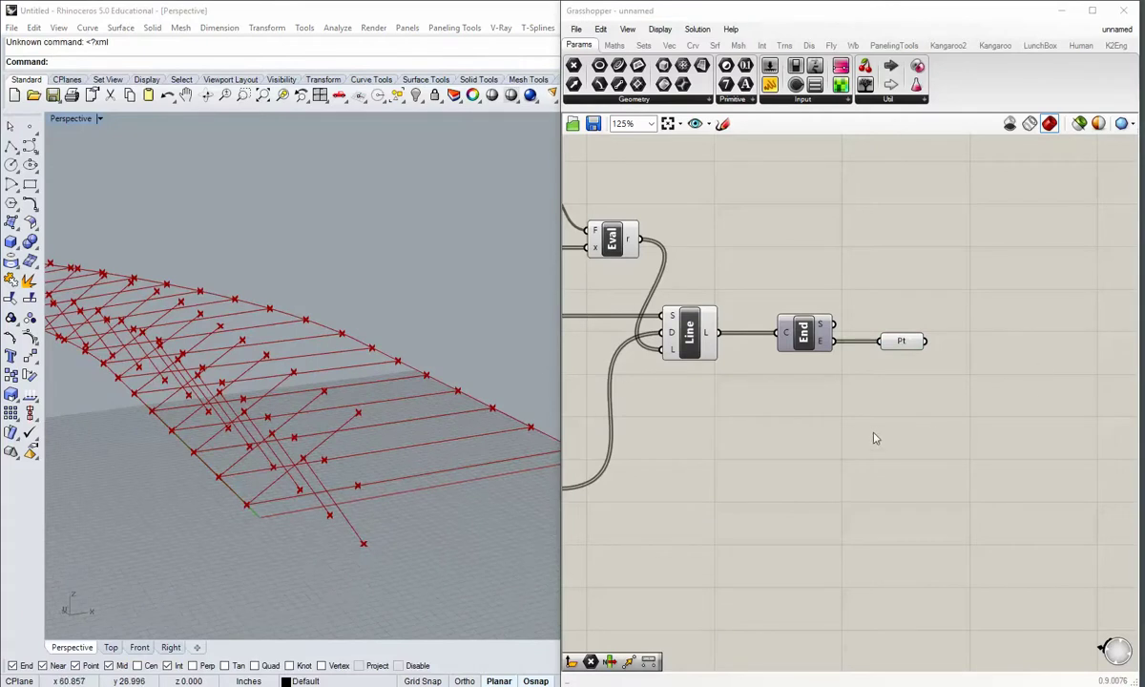
right_click(842, 404)
mouse_move(562, 338)
left_mouse_down()
mouse_move(532, 342)
mouse_move(561, 348)
left_mouse_up()
right_click_drag(307, 453, 331, 431, "shift")
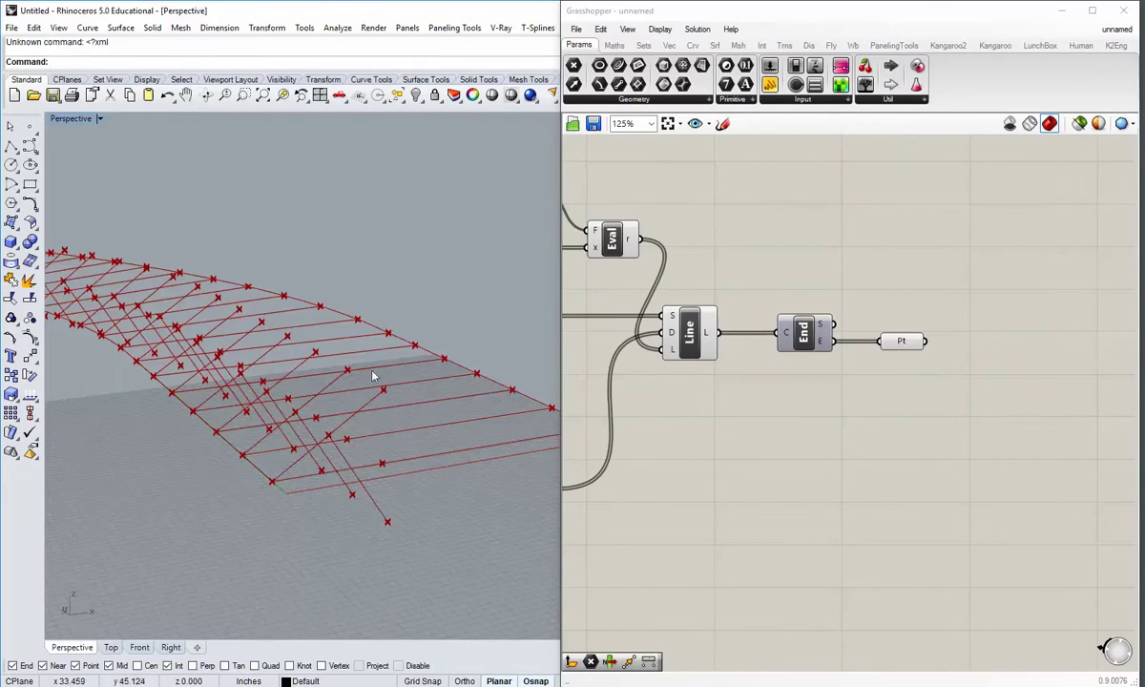
key("alt+Tab")
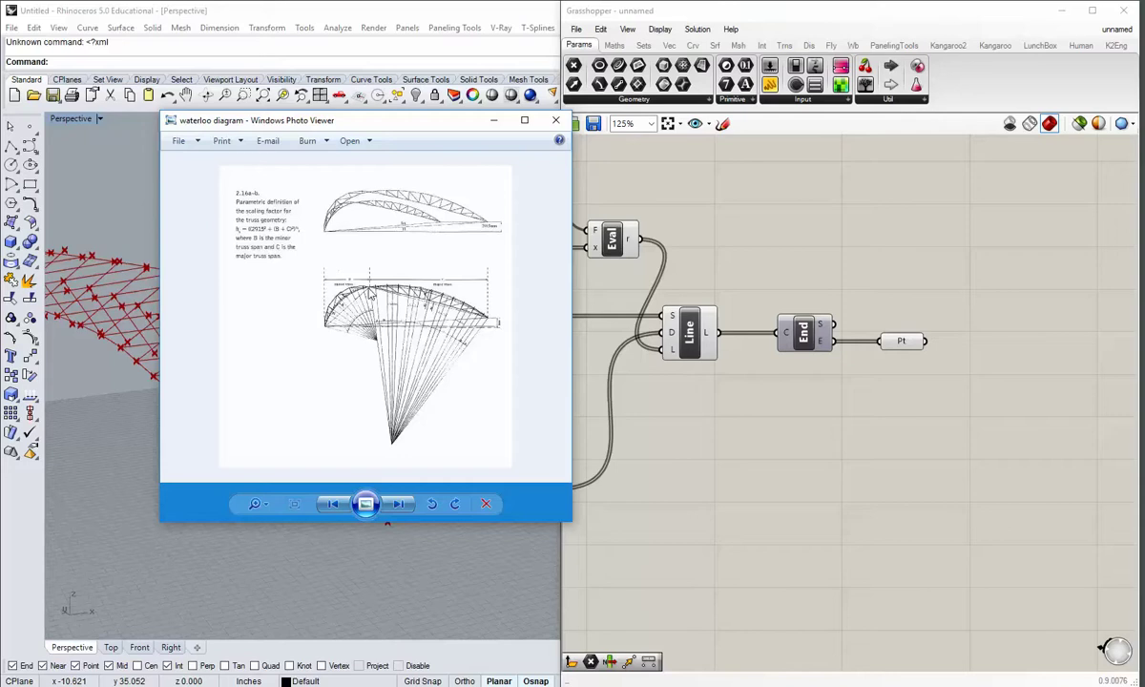
left_click(494, 121)
- Add a primitive Circle component to the right of the Point parameter
left_click(693, 47)
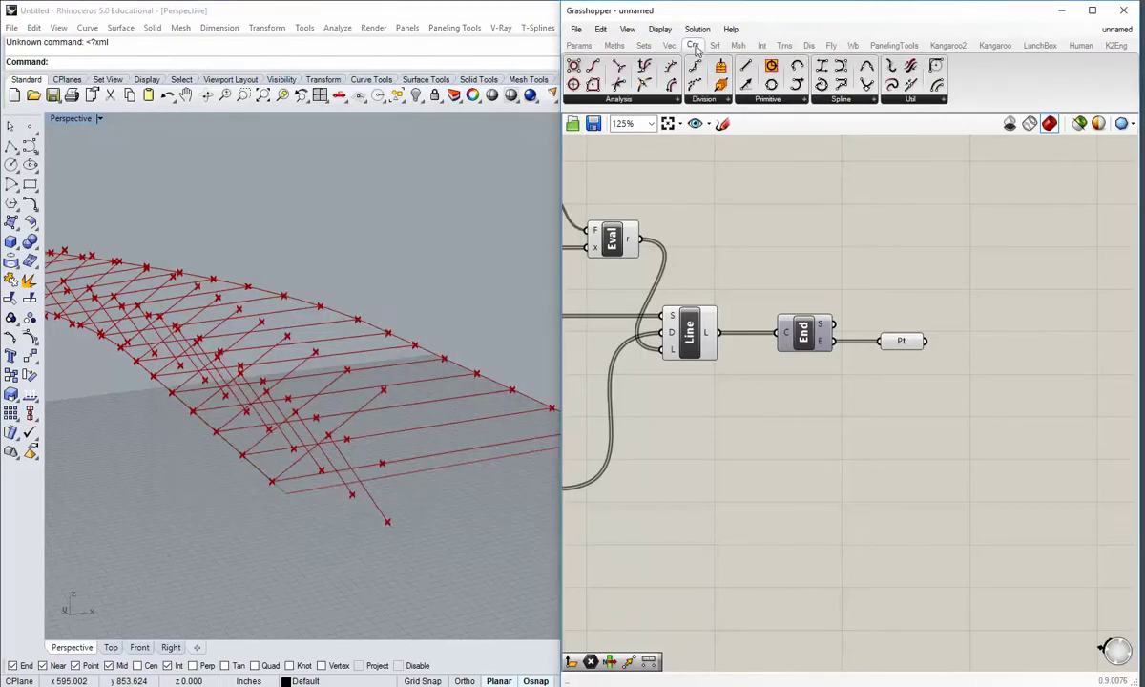
left_click(733, 101)
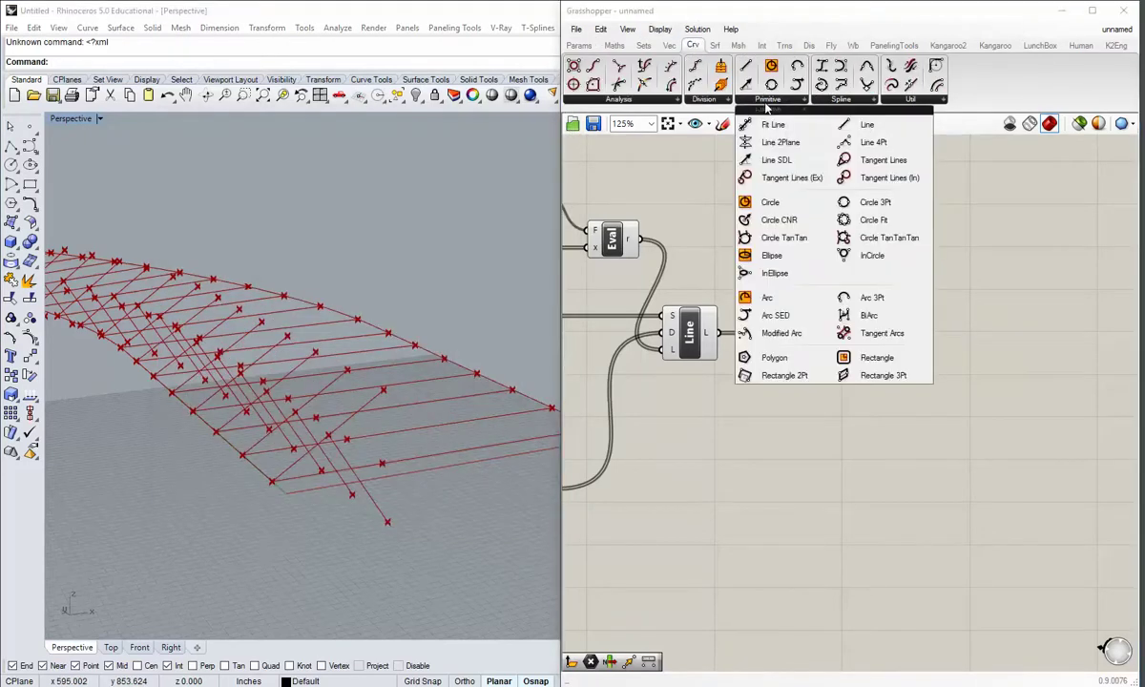
left_click(773, 204)
left_click(1013, 352)
right_click_drag(977, 401, 784, 360)
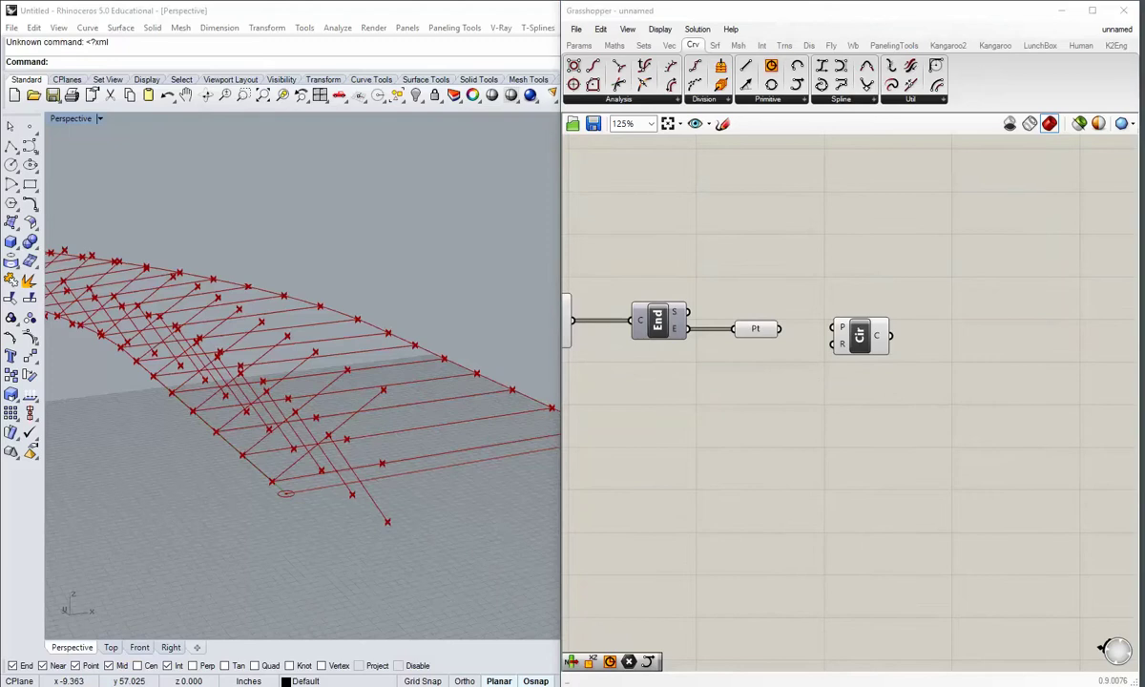
- Move the Circle component higher and feed the diagonals' Length output into its R input
right_click_drag(770, 370, 911, 439)
scroll(910, 453, "down", 1)
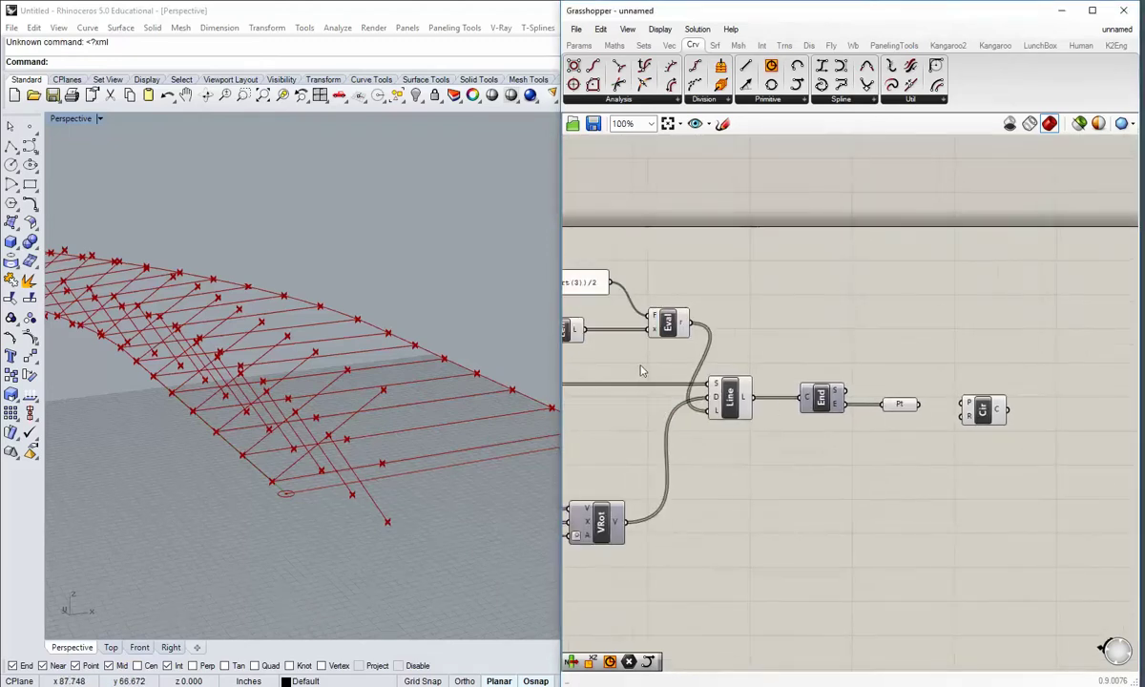
scroll(641, 372, "down", 1)
left_click_drag(983, 408, 975, 359)
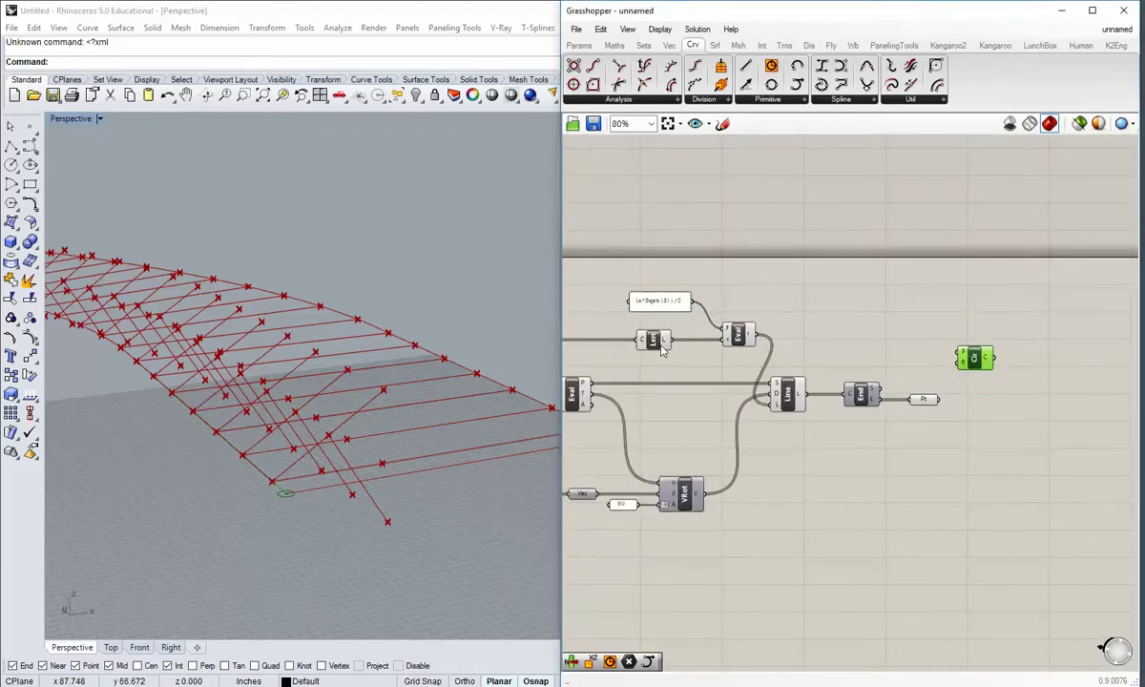
left_click(668, 342)
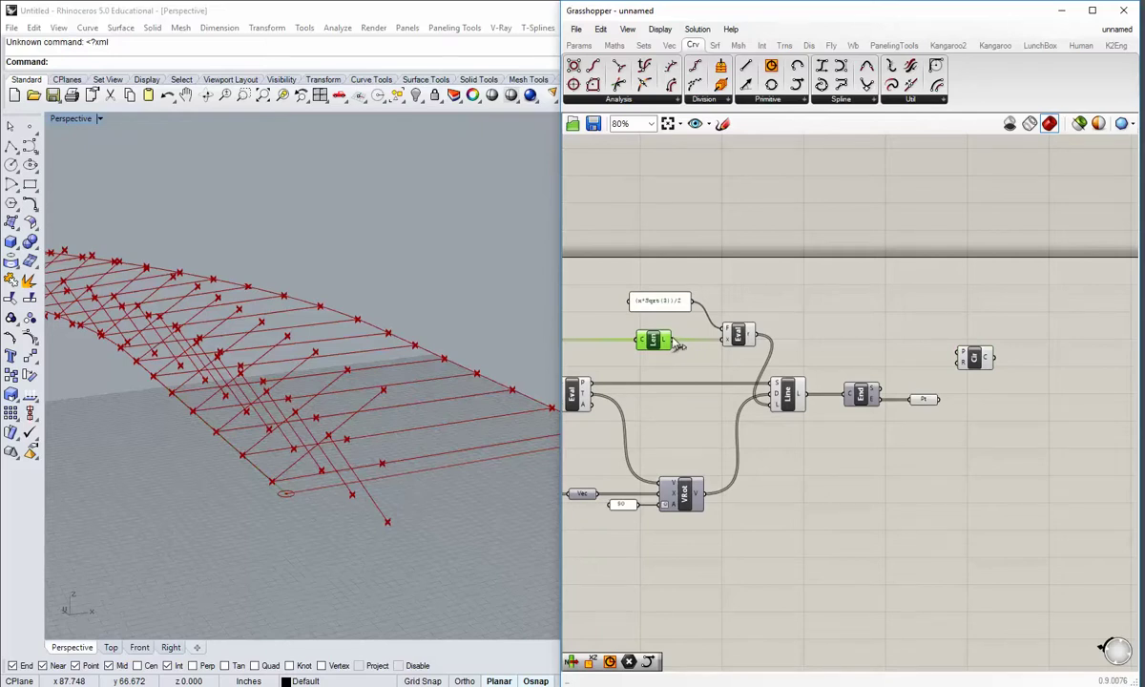
left_click_drag(673, 342, 961, 361)
right_click_drag(979, 396, 864, 399)
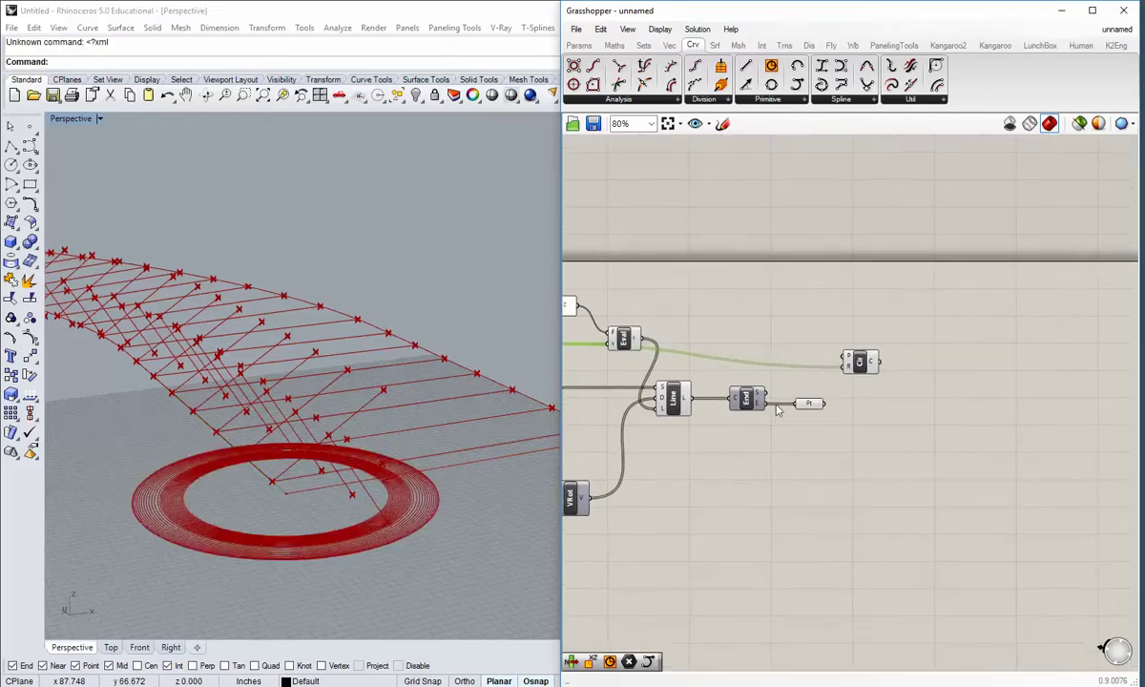
- Reposition the Circle component below and to the right of the Point parameter and examine the circles in the Perspective view
left_click_drag(860, 363, 890, 472)
scroll(881, 496, "up", 1)
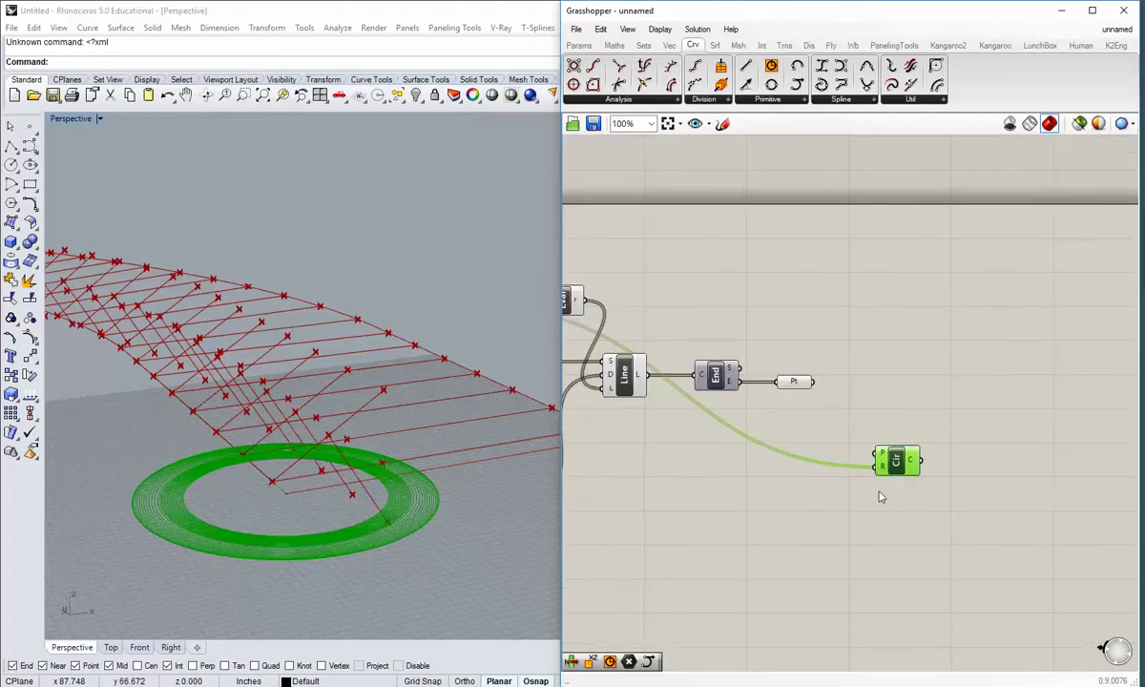
left_click(611, 486)
scroll(291, 551, "up", 5)
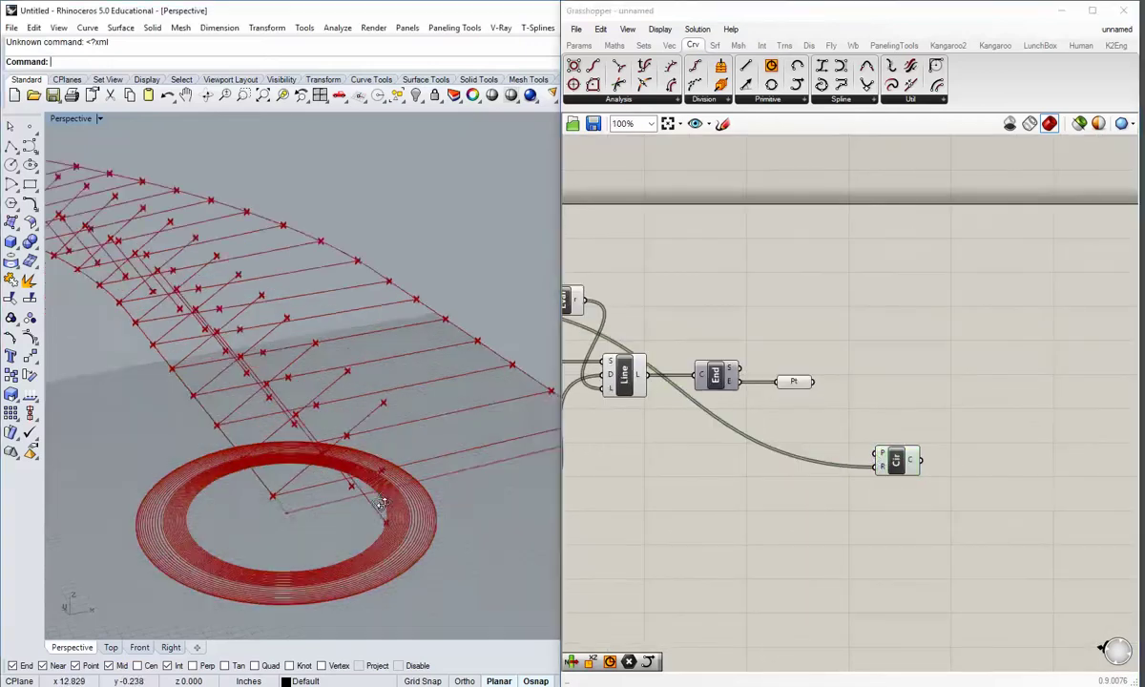
scroll(291, 551, "down", 6)
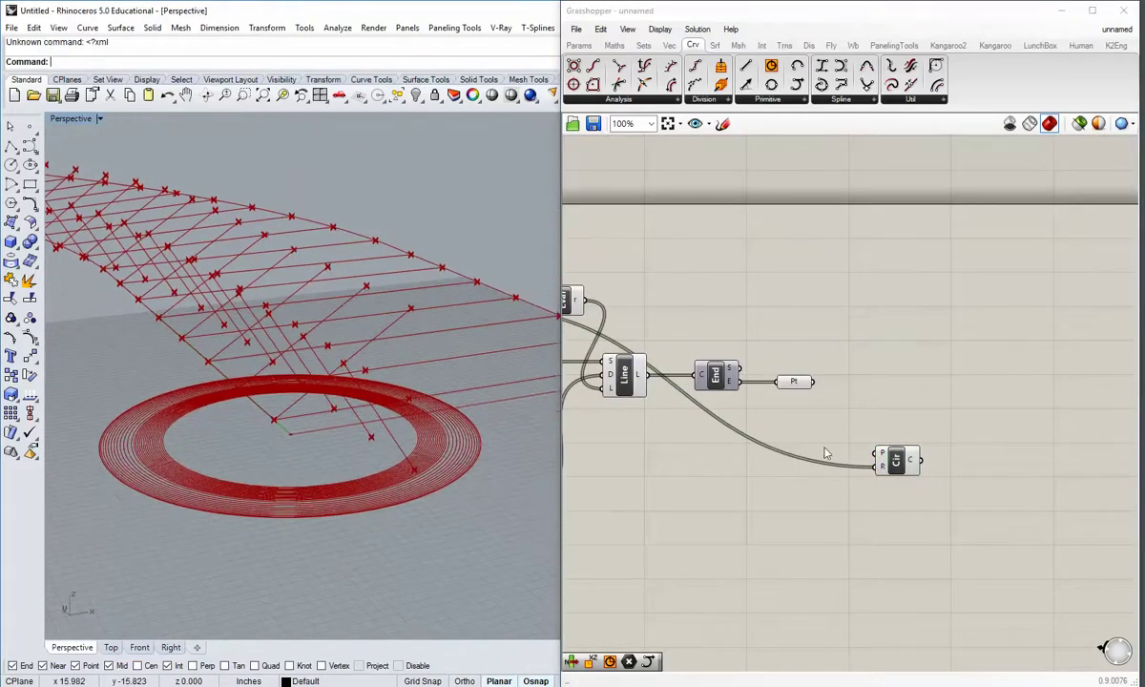
right_click_drag(879, 463, 885, 425)
scroll(881, 421, "up", 1)
left_click_drag(897, 417, 871, 412)
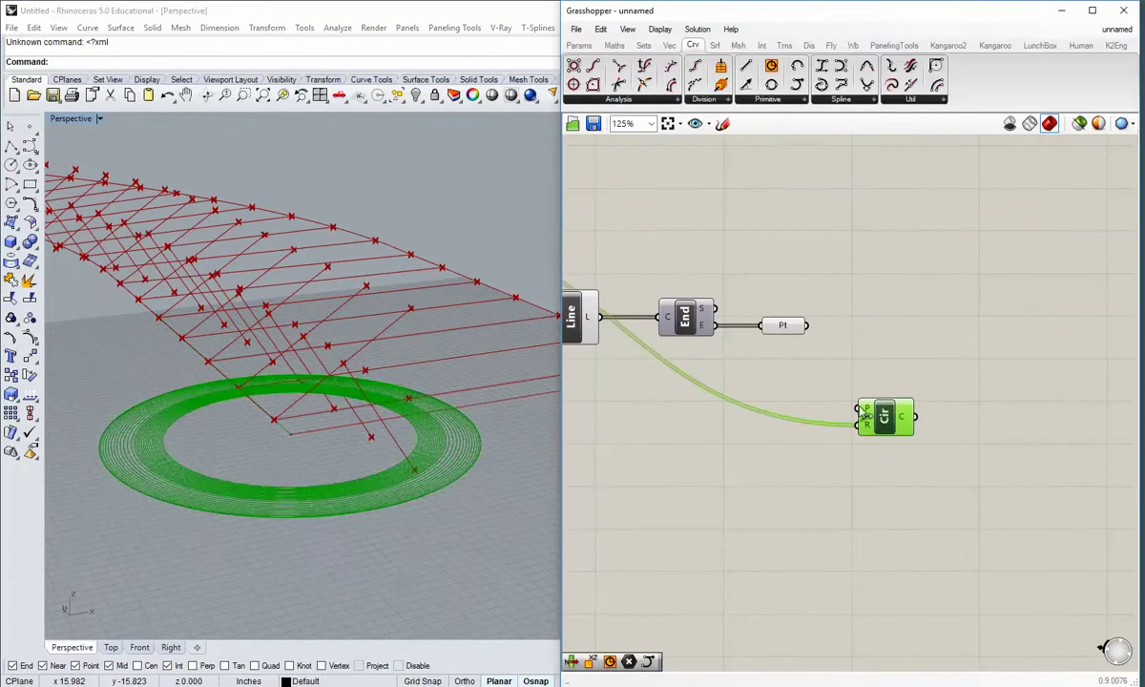
- Feed the Point parameter into the Circle component's P input and examine the circles in the Perspective view
left_click_drag(807, 327, 864, 410)
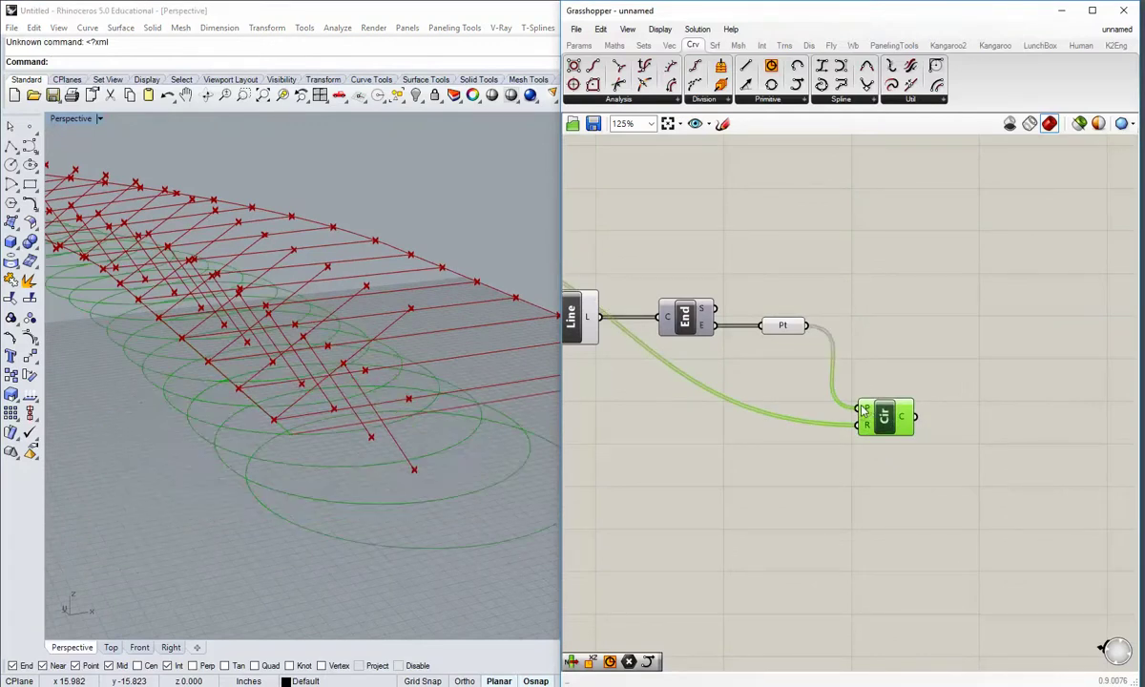
left_click(813, 395)
right_click_drag(376, 367, 371, 435)
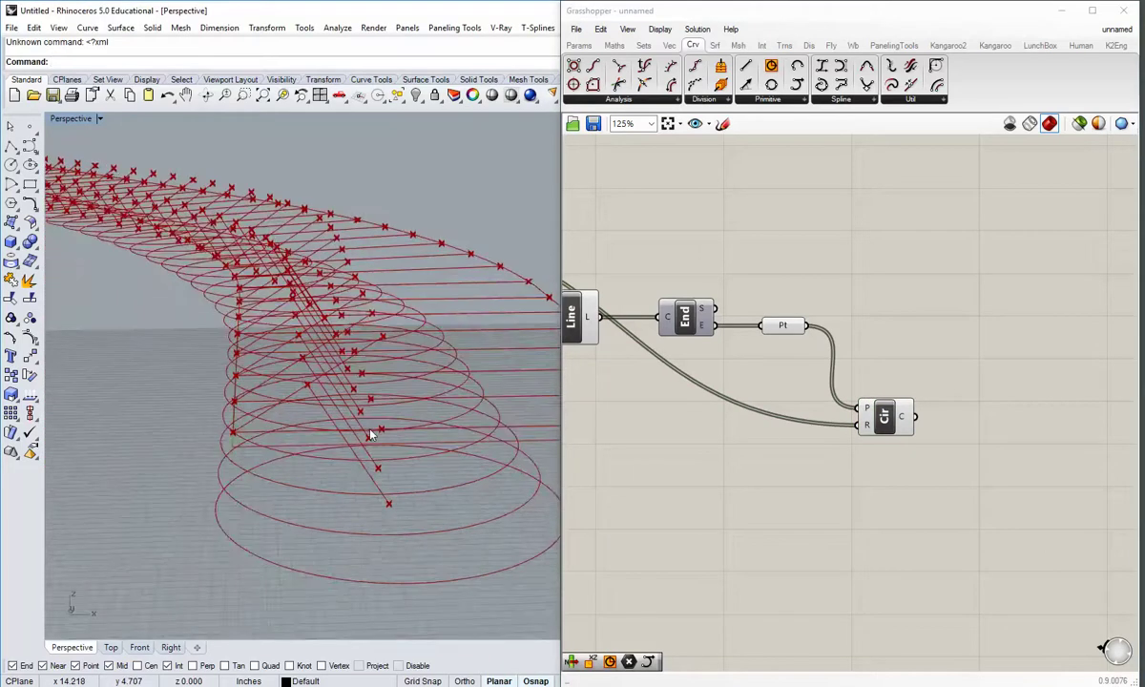
right_click_drag(249, 412, 299, 489)
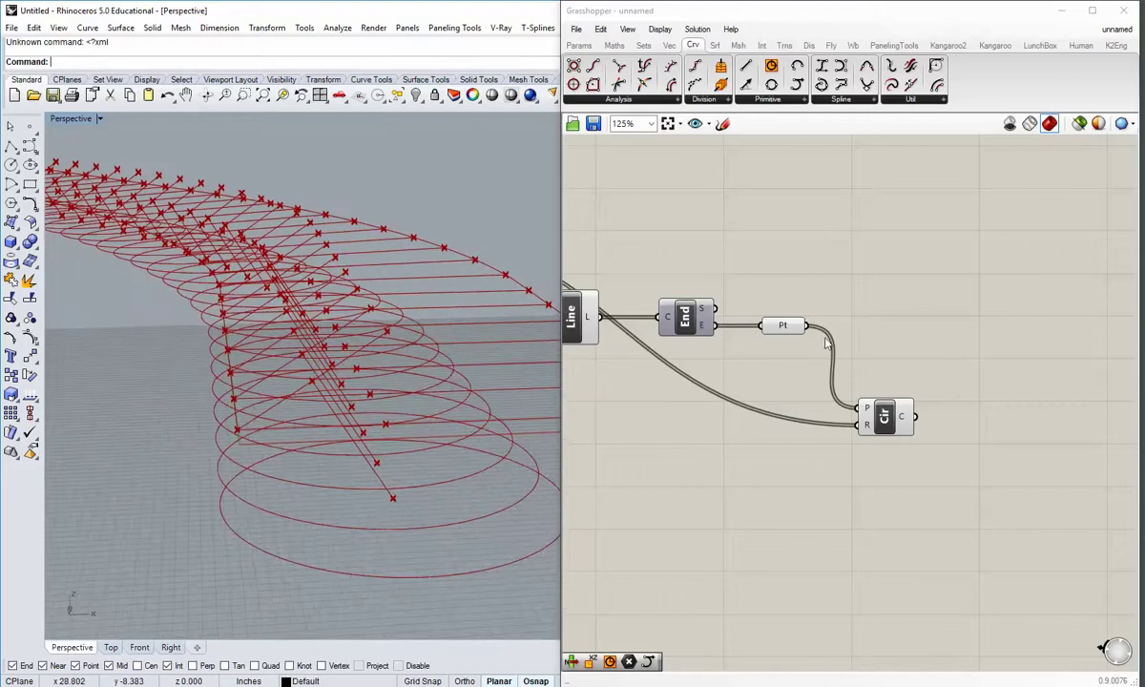
mouse_move(874, 408)
right_click_drag(385, 416, 322, 508)
left_click(777, 463)
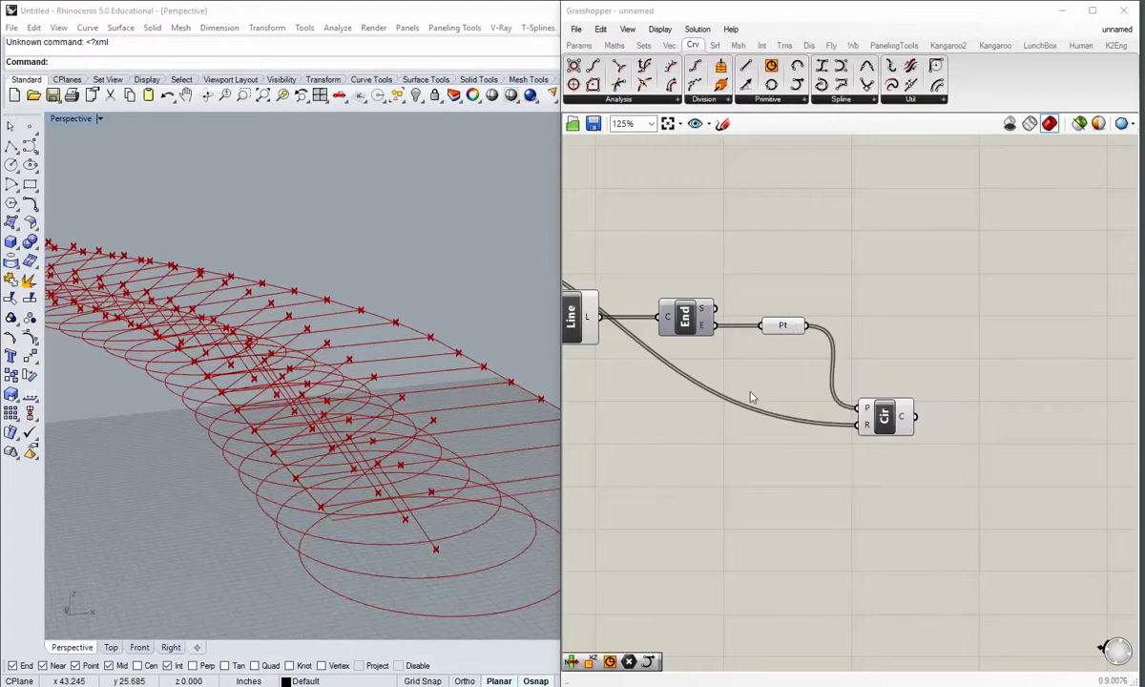
- Add a Plane Normal component below the Circle component and feed the Point parameter into its O input
left_click(670, 45)
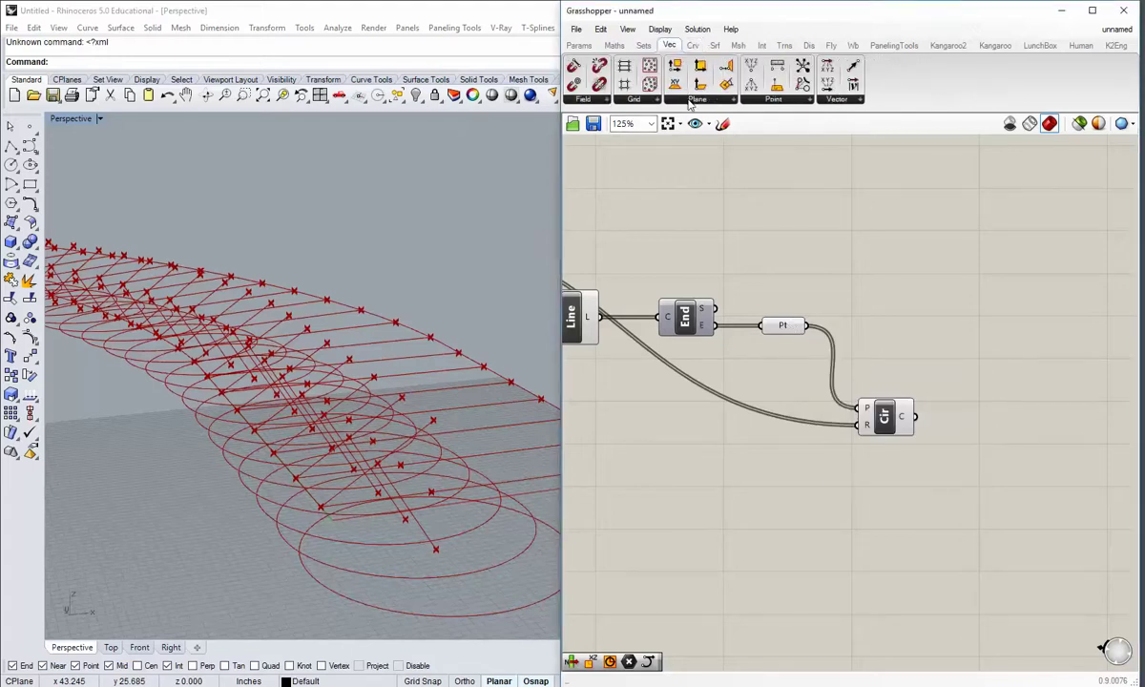
left_click(694, 99)
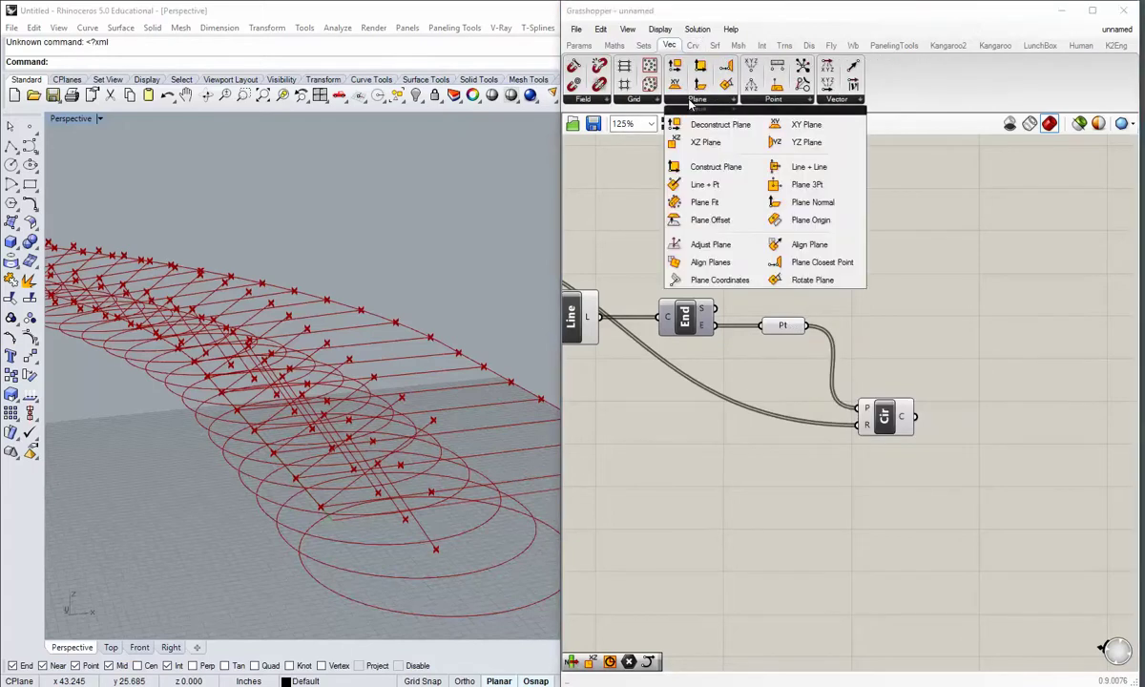
left_click(800, 202)
left_click(854, 499)
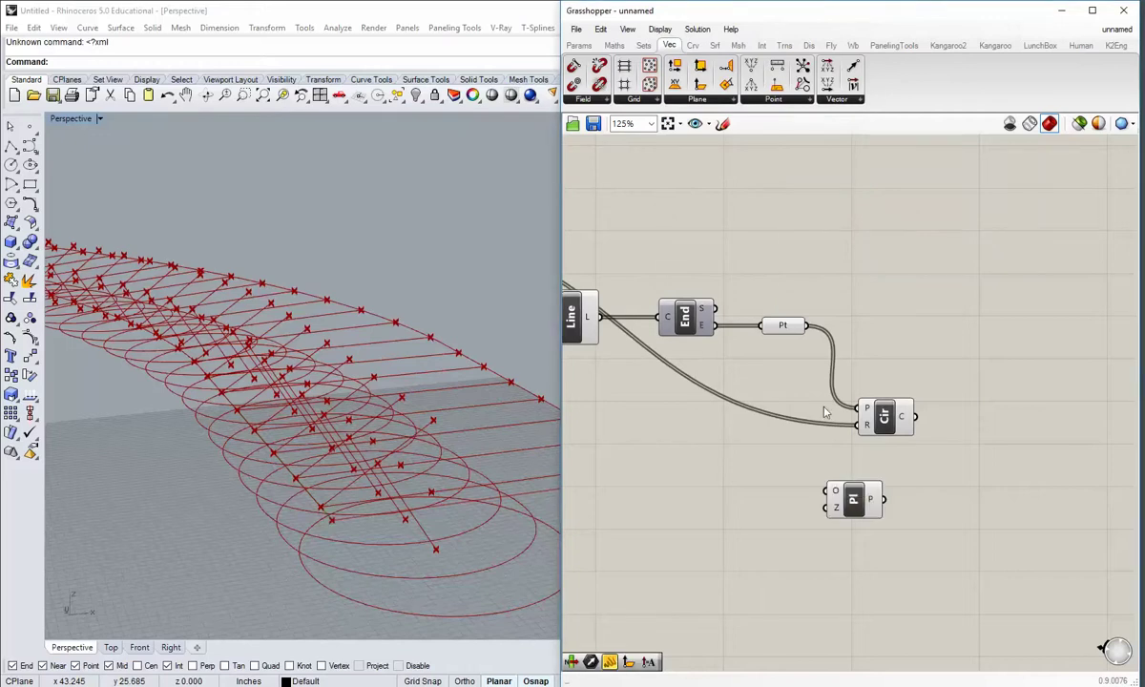
left_click_drag(808, 327, 827, 492)
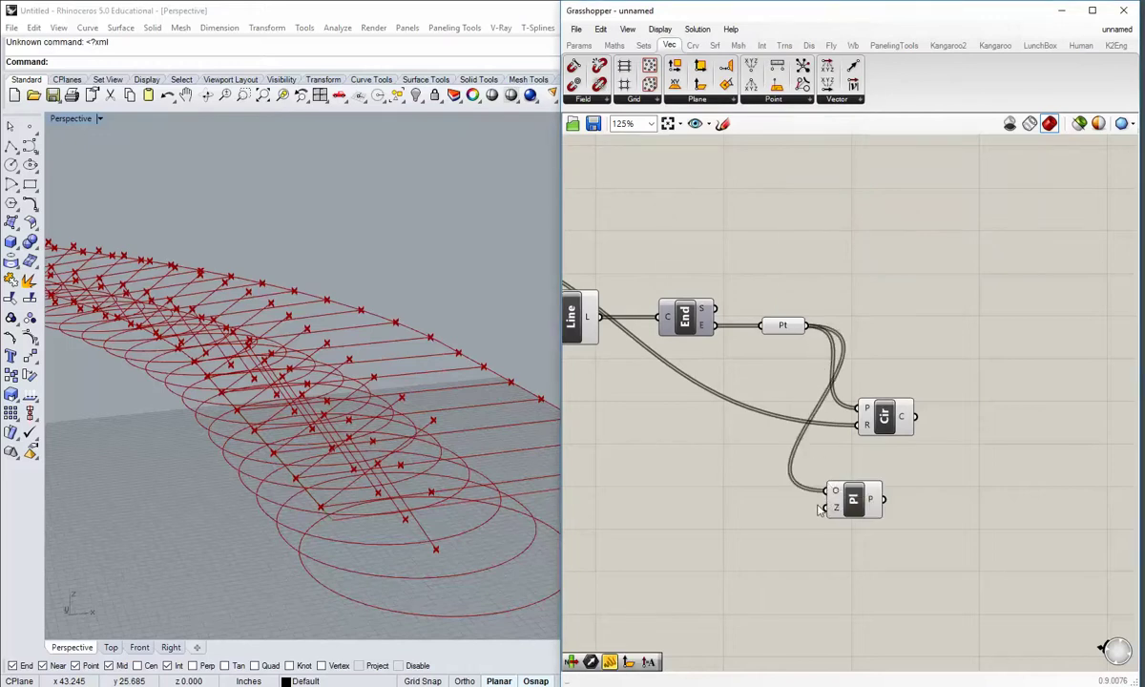
- Move the Plane Normal component further below the Circle component
right_click_drag(769, 524, 907, 474)
scroll(790, 485, "down", 2)
scroll(971, 456, "up", 1)
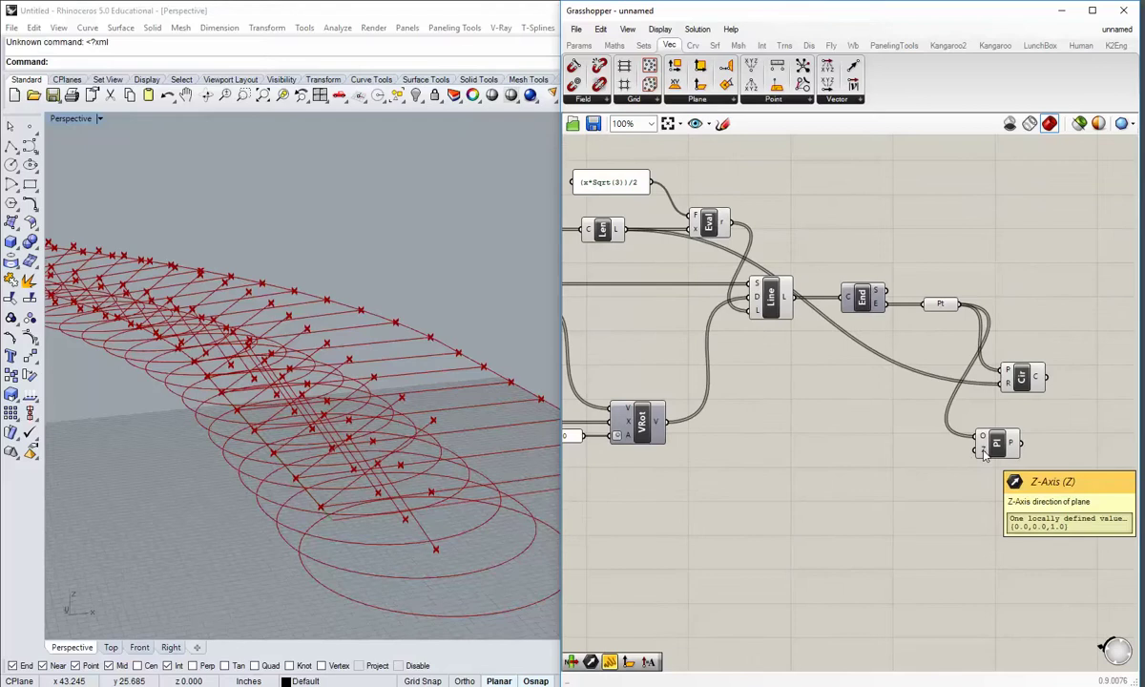
scroll(985, 454, "down", 2)
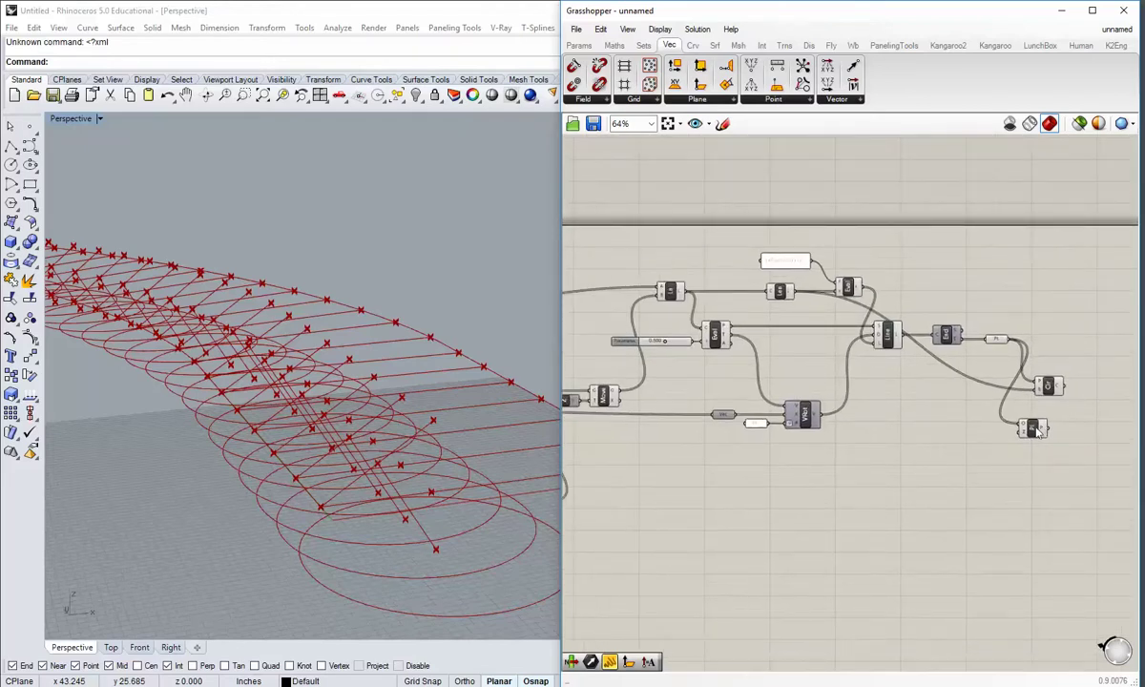
left_click_drag(1037, 431, 1009, 486)
- Move the Vec parameter below the panel holding 90 and put it in its own group
right_click_drag(765, 481, 844, 483)
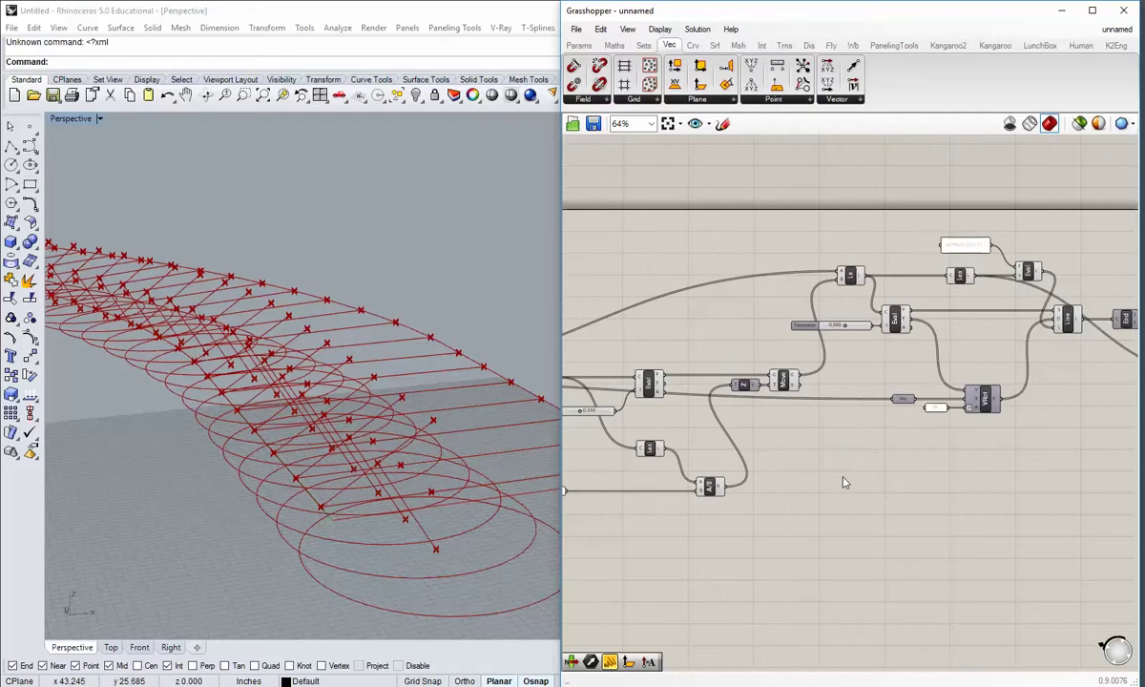
right_click(666, 440)
right_click_drag(902, 425, 754, 425)
scroll(787, 426, "up", 2)
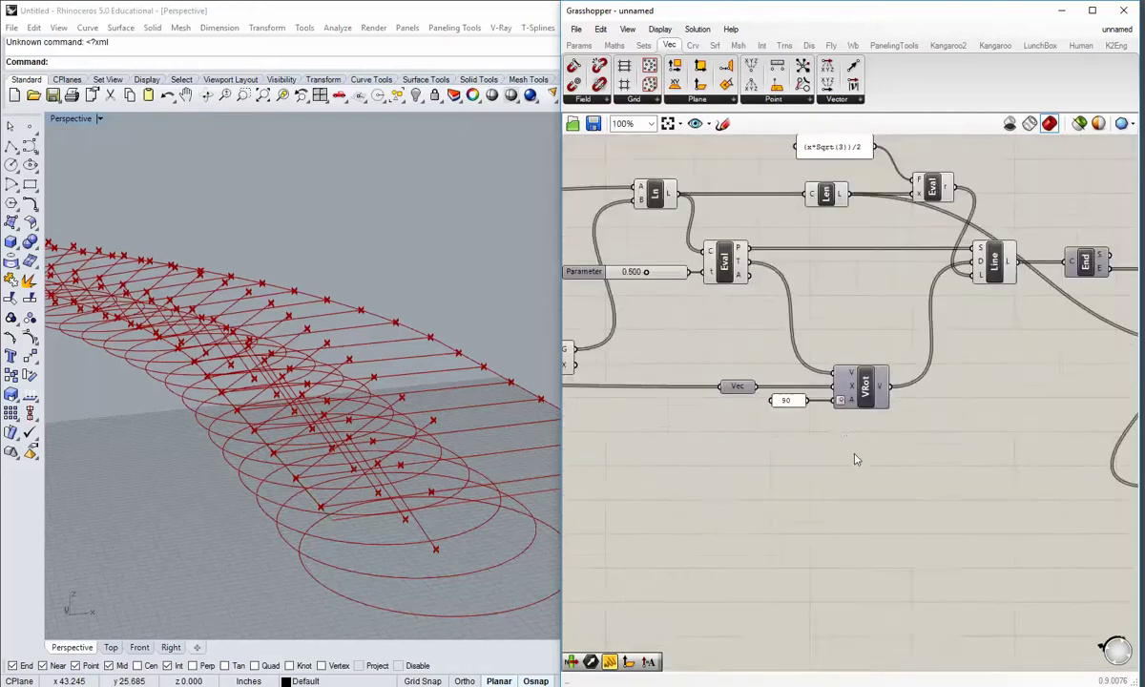
right_click_drag(856, 460, 716, 430)
left_click_drag(599, 355, 608, 448)
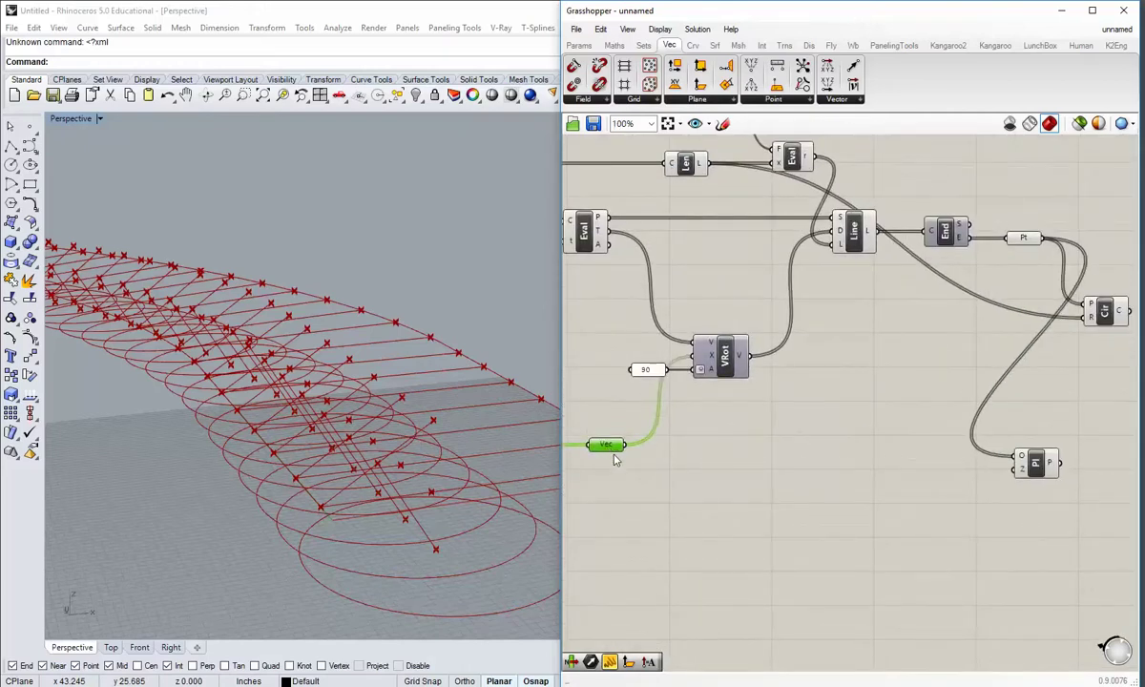
right_click_drag(614, 460, 625, 462)
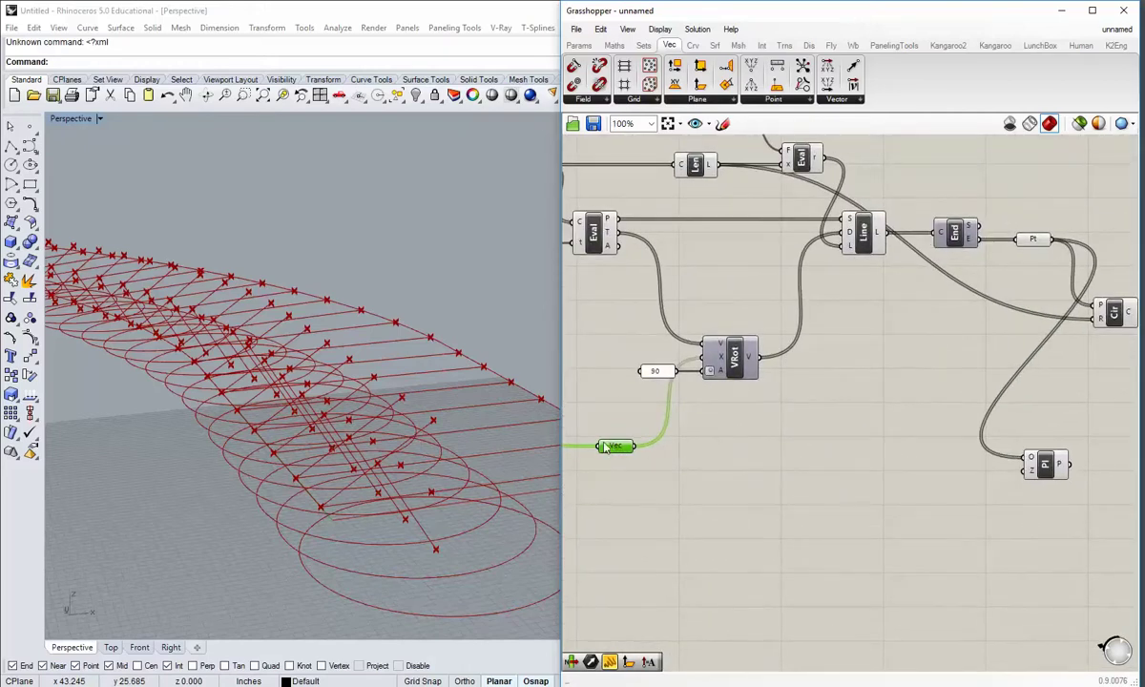
middle_click(613, 441)
left_click(630, 402)
left_click(638, 438)
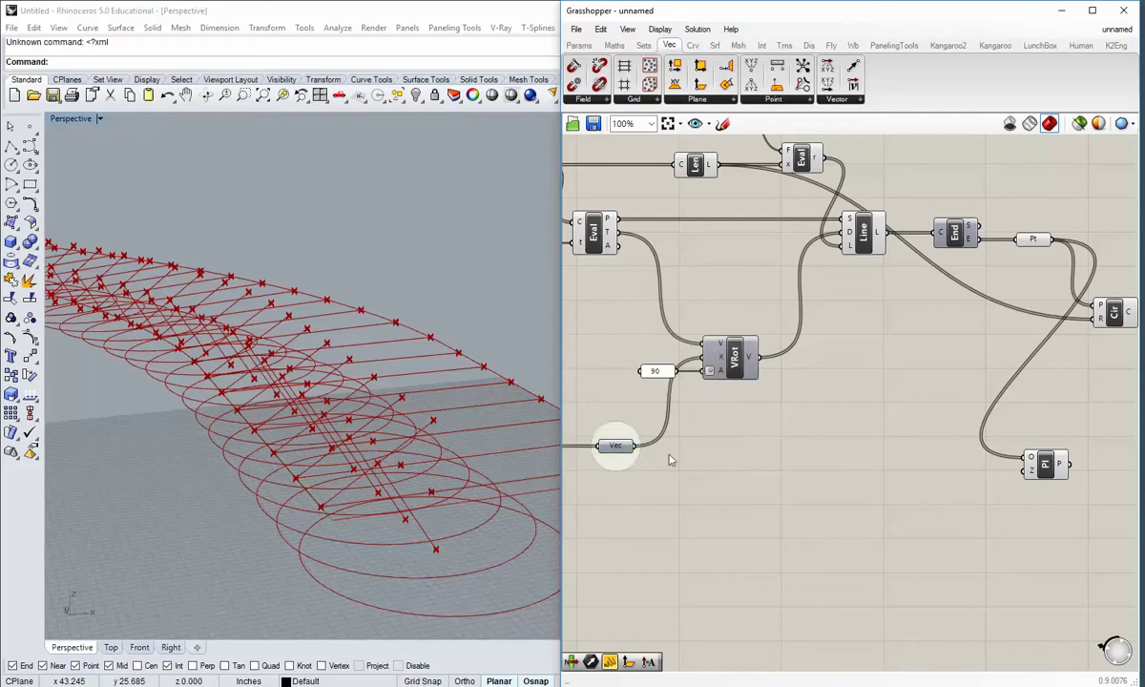
- Feed the Vec parameter into Plane Normal's Z input and the resulting plane into the Circle component's P input
left_click_drag(637, 445, 1035, 315)
left_click(981, 457)
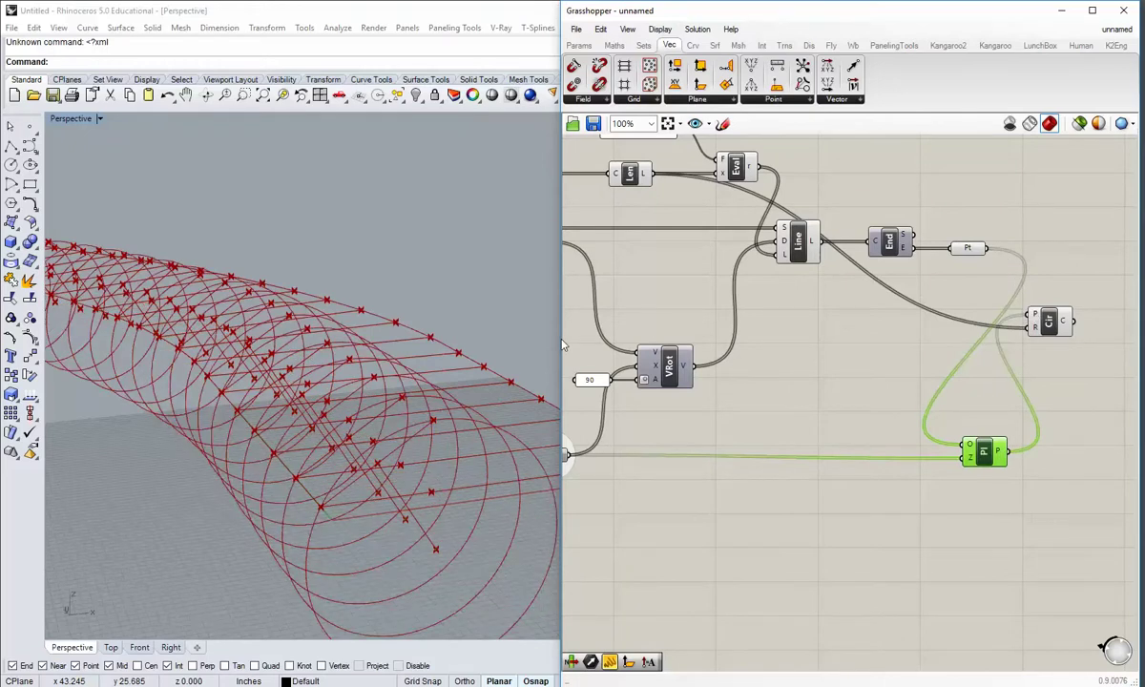
- Examine the reoriented circles, their centre points and the perpendicular lines from several angles in the Perspective view
right_click_drag(381, 487, 172, 544)
scroll(375, 497, "down", 6)
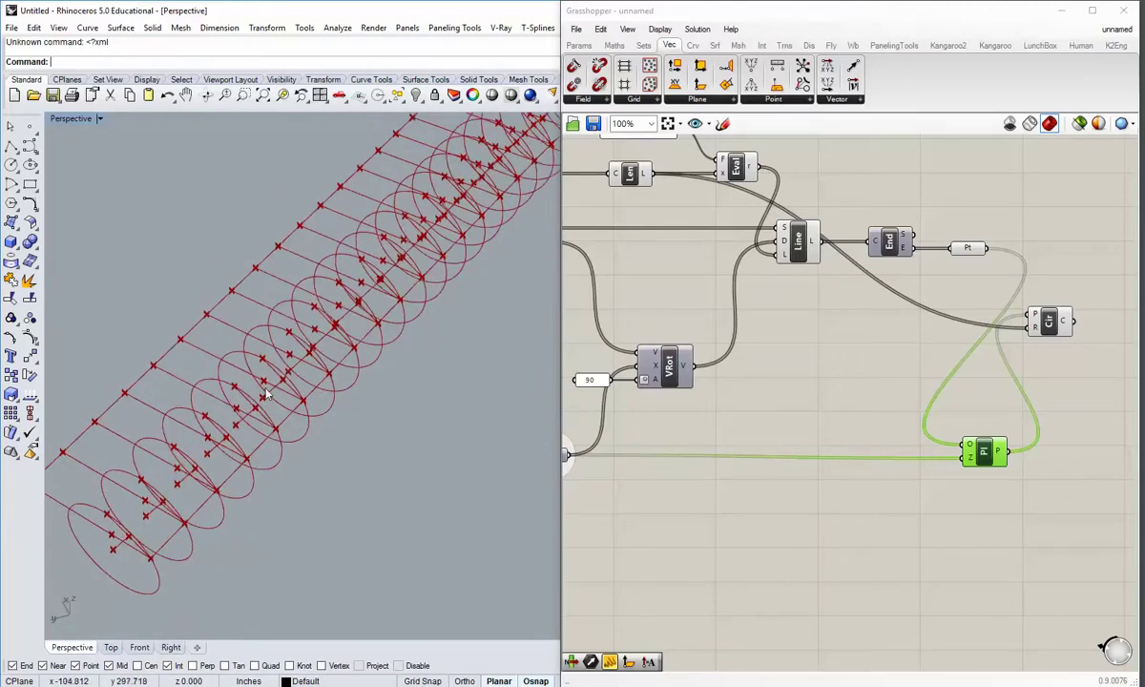
right_click_drag(387, 463, 233, 474)
right_click_drag(354, 525, 205, 472, "shift")
scroll(155, 403, "up", 4)
right_click_drag(272, 395, 344, 392, "shift")
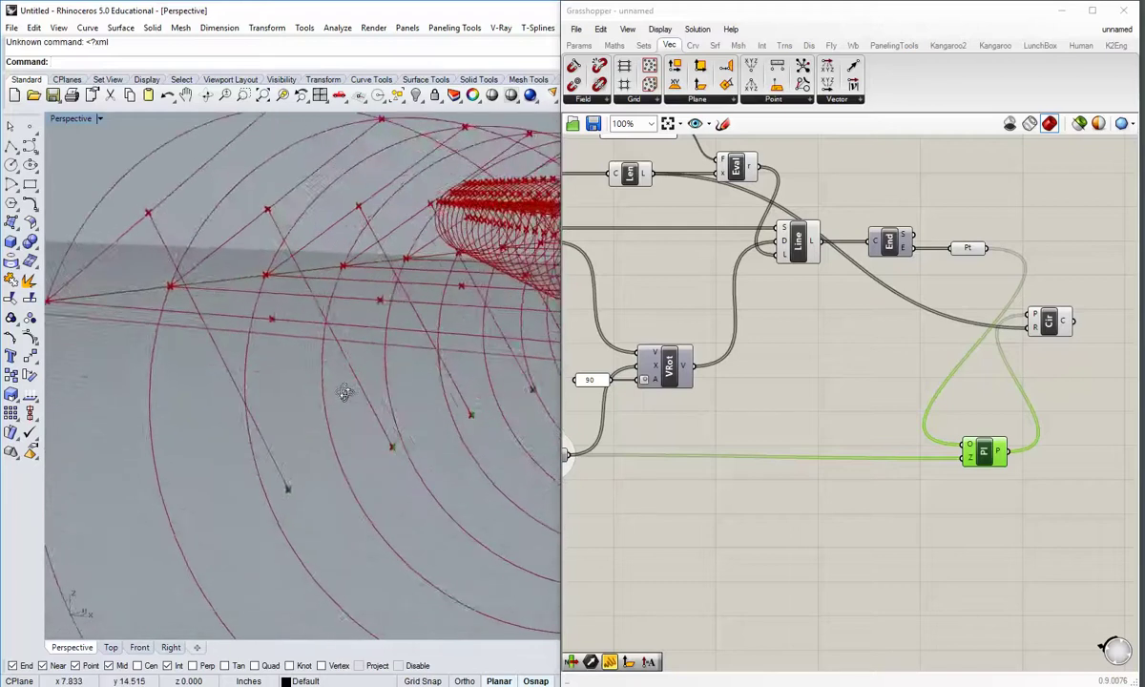
right_click_drag(278, 270, 301, 356, "shift")
right_click_drag(316, 248, 426, 245, "shift")
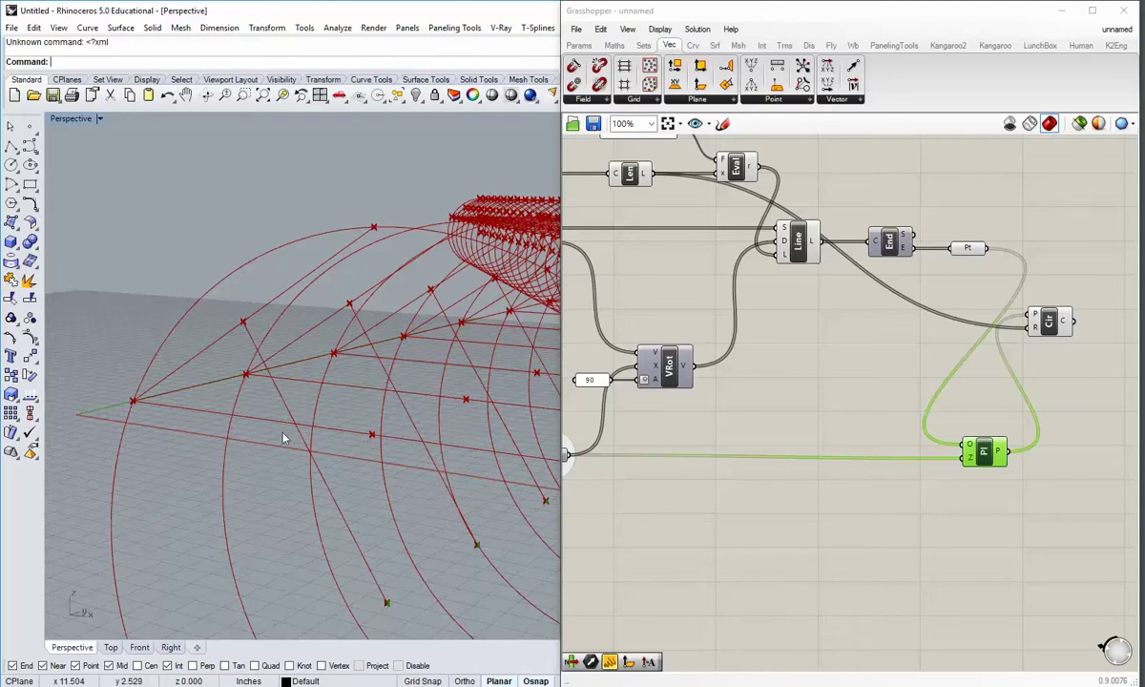
mouse_move(269, 414)
right_mouse_down()
mouse_move(250, 409)
mouse_move(303, 438)
mouse_move(254, 411)
right_mouse_up()
scroll(254, 411, "down", 6)
right_click_drag(245, 453, 410, 462)
- Move the Point parameter closer to the End Points component and the Circle component to the right of Plane Normal
left_click(924, 399)
right_click_drag(924, 398, 899, 450)
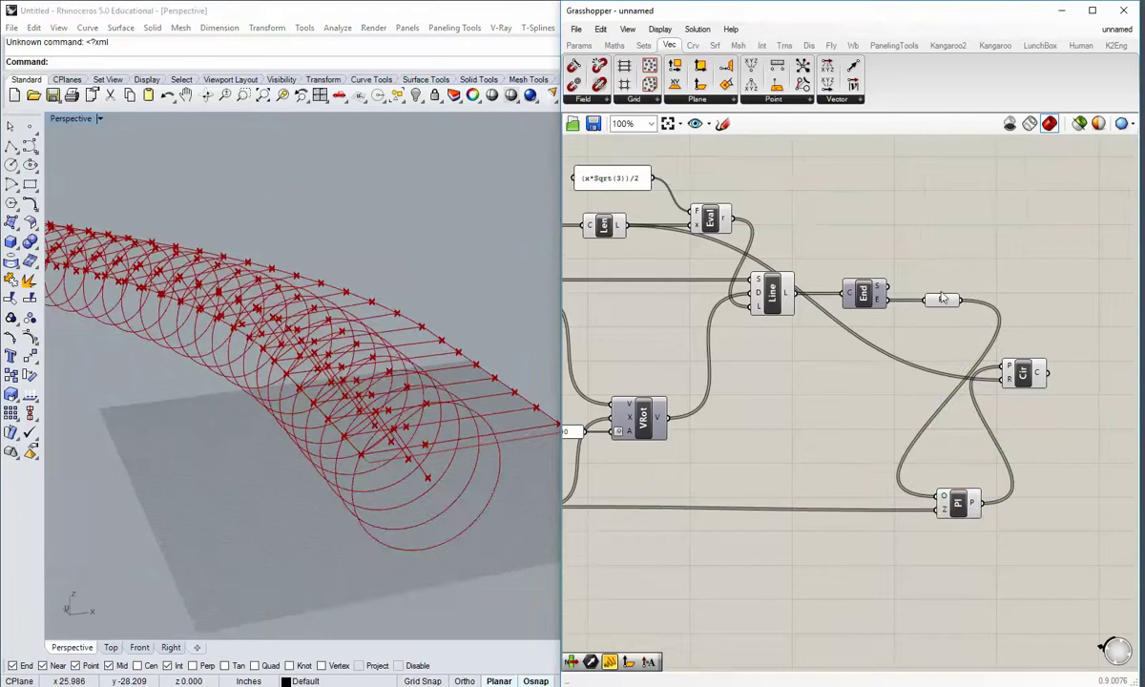
left_click_drag(942, 308, 923, 308)
left_click(1005, 449)
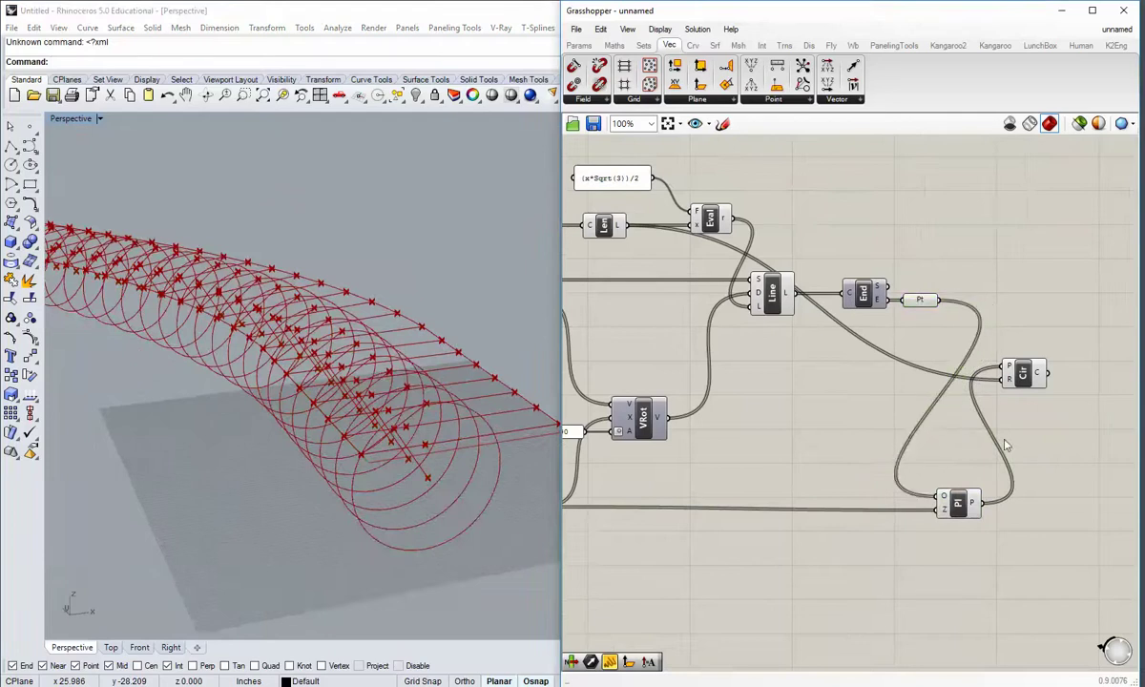
right_click_drag(1004, 448, 886, 442)
left_click_drag(909, 378, 1004, 516)
left_click(964, 450)
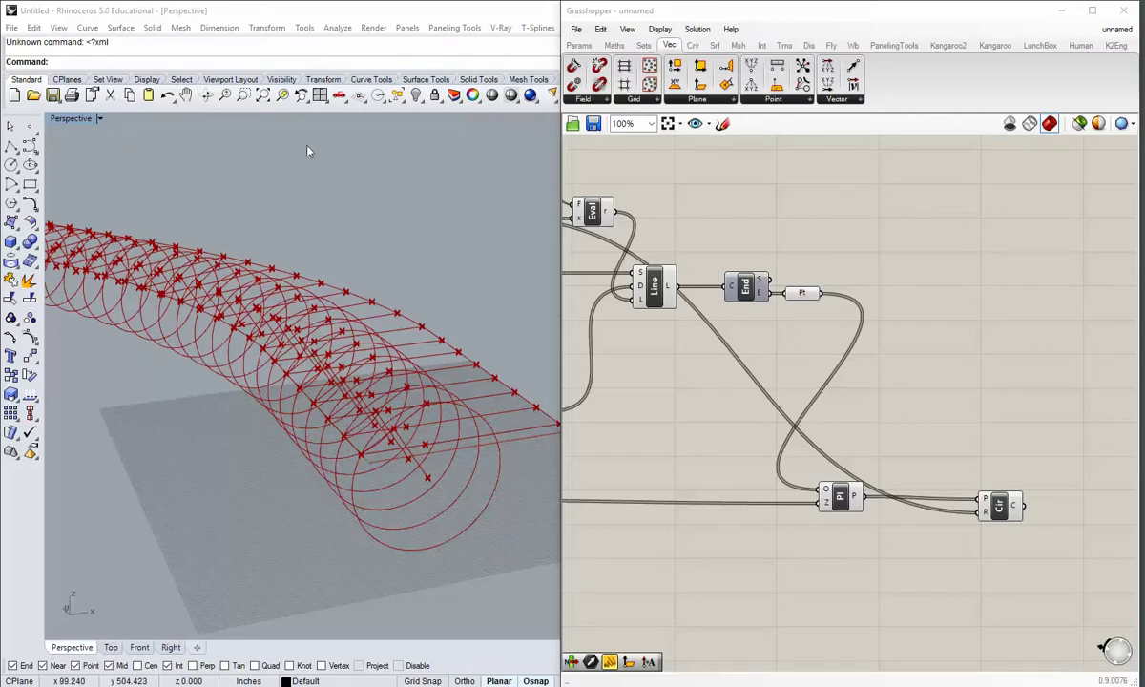
- Highlight the diagonals by selecting their Line component and examine them against the circles in the Perspective view
right_click_drag(710, 385, 887, 446)
scroll(887, 446, "down", 1)
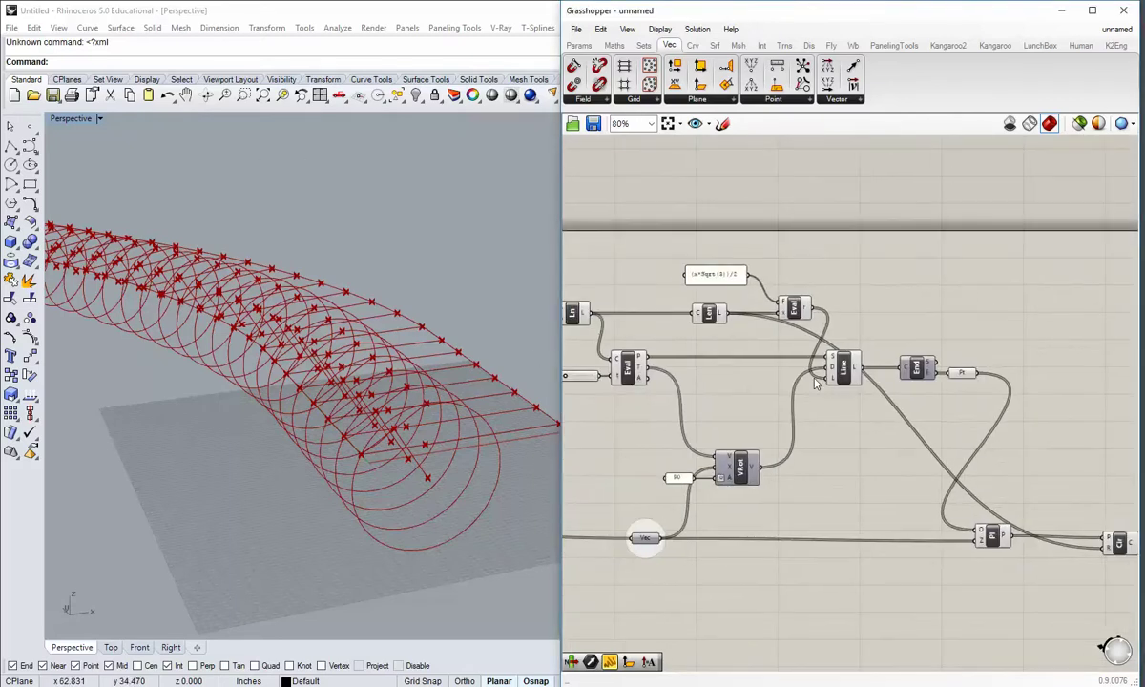
left_click(578, 312)
scroll(425, 449, "up", 5)
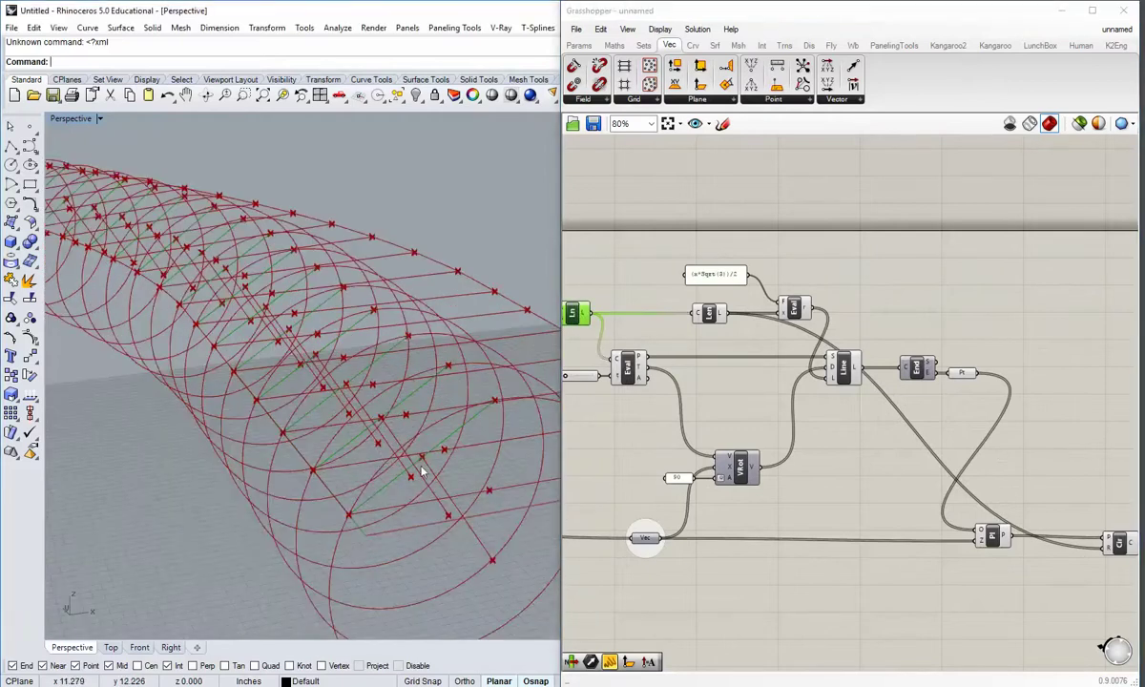
right_click_drag(423, 471, 382, 401)
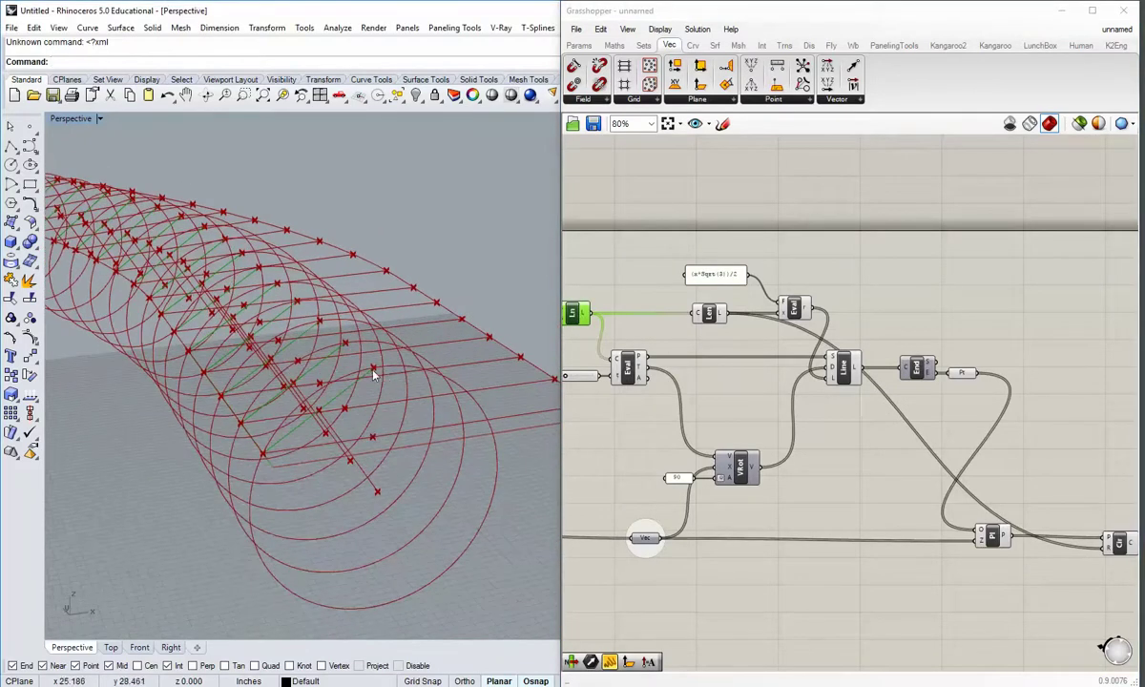
right_click_drag(423, 533, 383, 482)
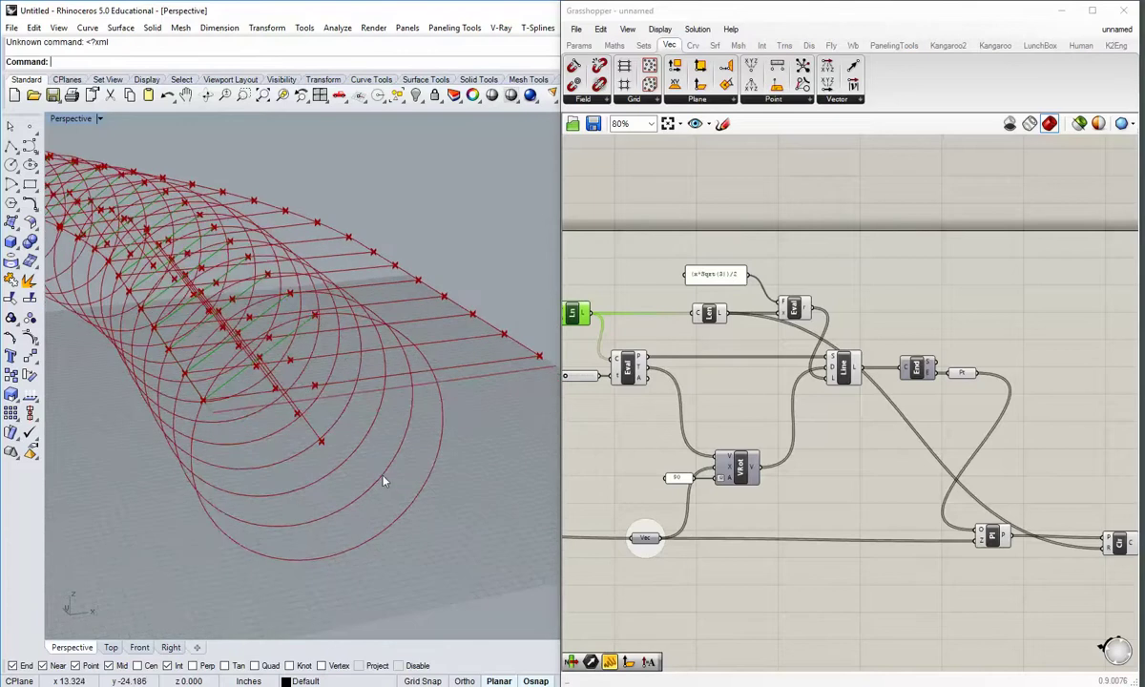
- Add a Curve | Curve intersection component above the Circle component and feed the circles into its B input
right_click_drag(951, 507, 781, 491)
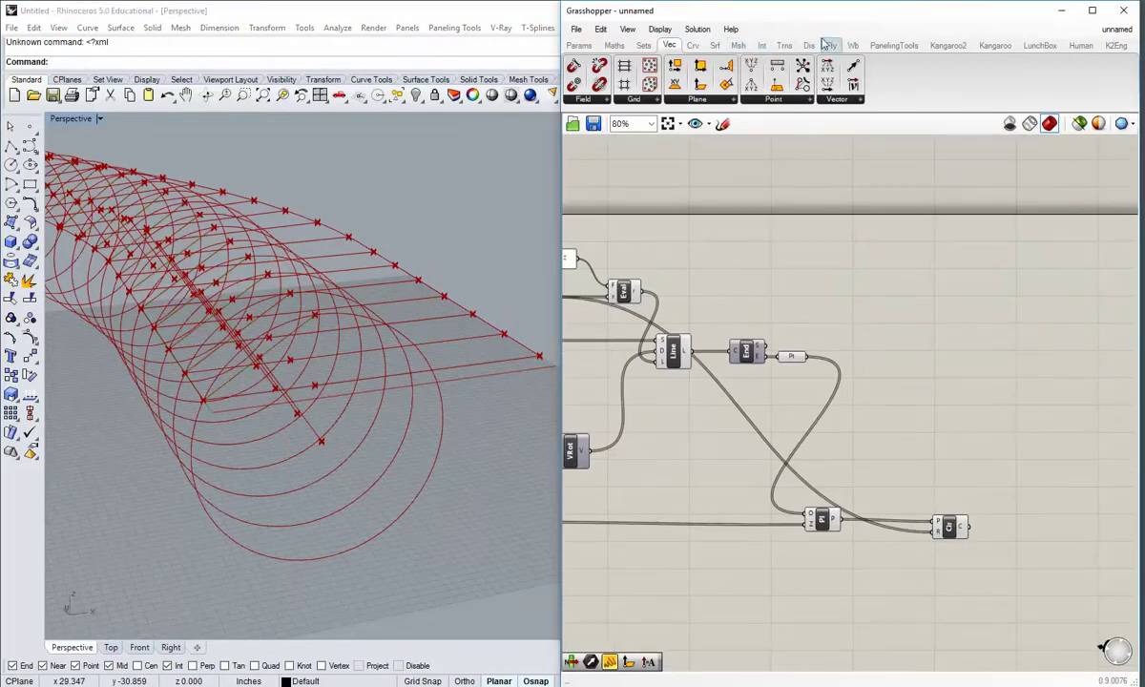
left_click(764, 46)
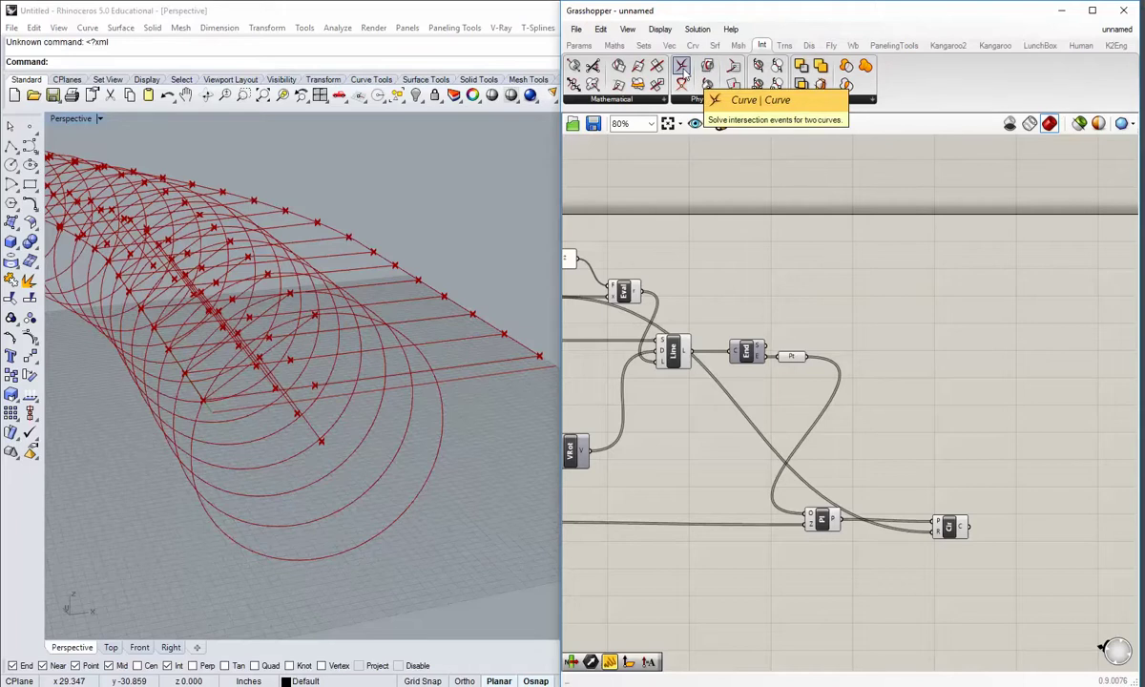
left_click_drag(683, 72, 992, 426)
left_click_drag(968, 526, 986, 425)
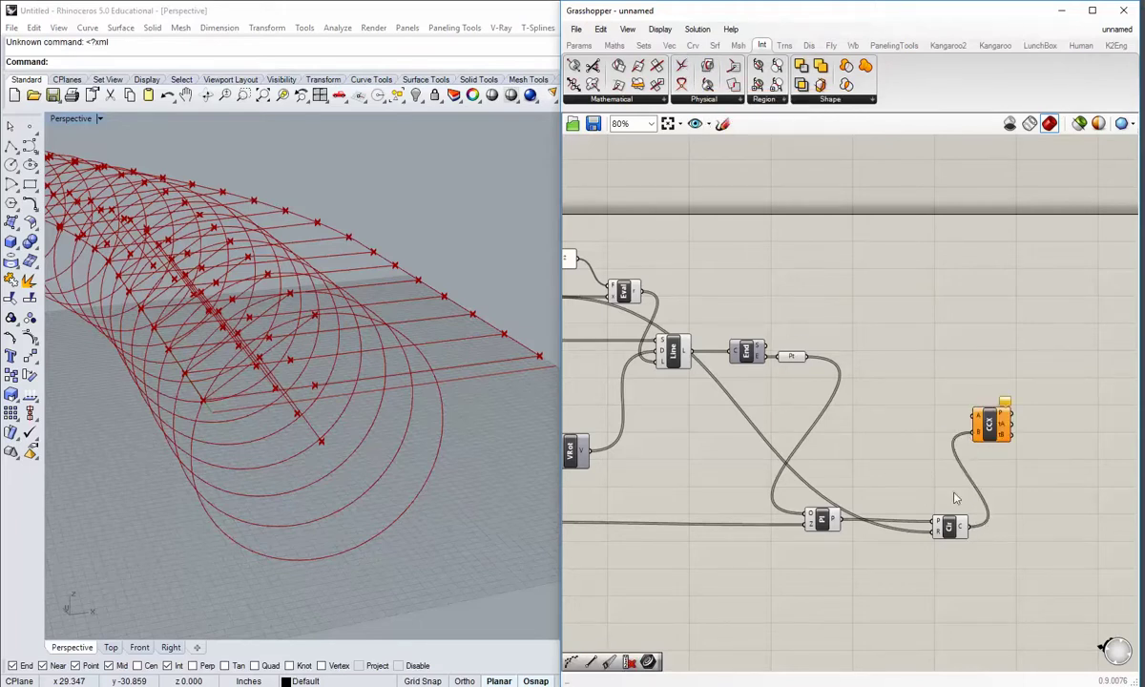
- Move the Curve | Curve component higher and feed the diagonals' Line output into its A input
right_click_drag(873, 443, 961, 483)
scroll(792, 452, "down", 1)
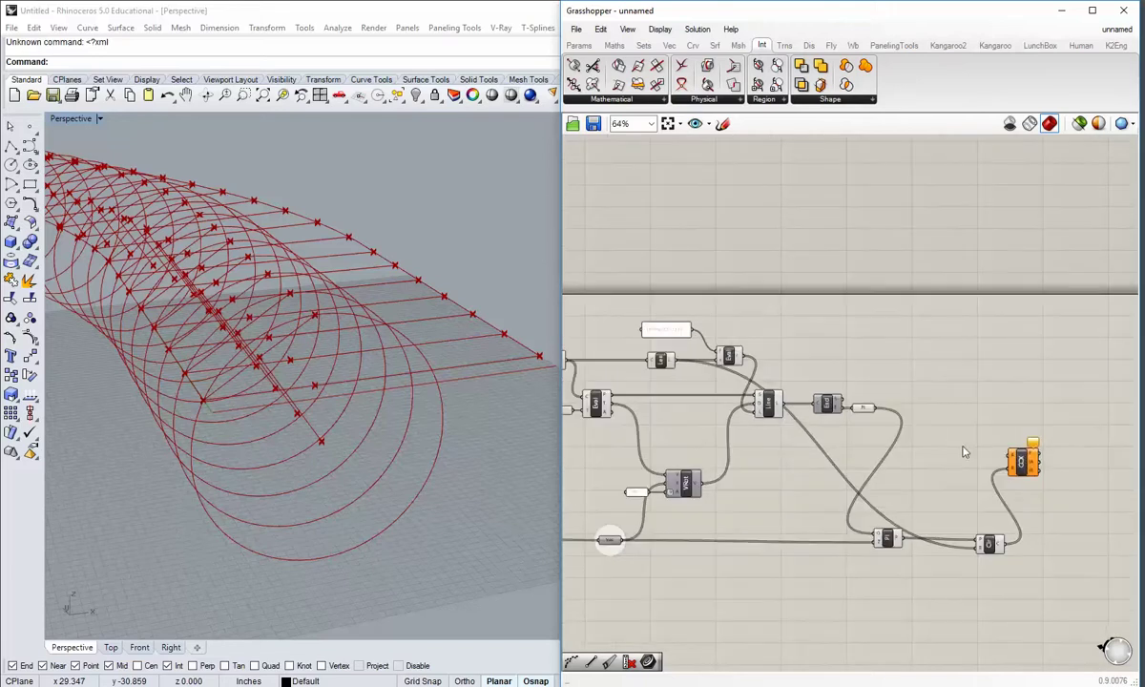
left_click_drag(1006, 451, 981, 377)
scroll(668, 363, "up", 2)
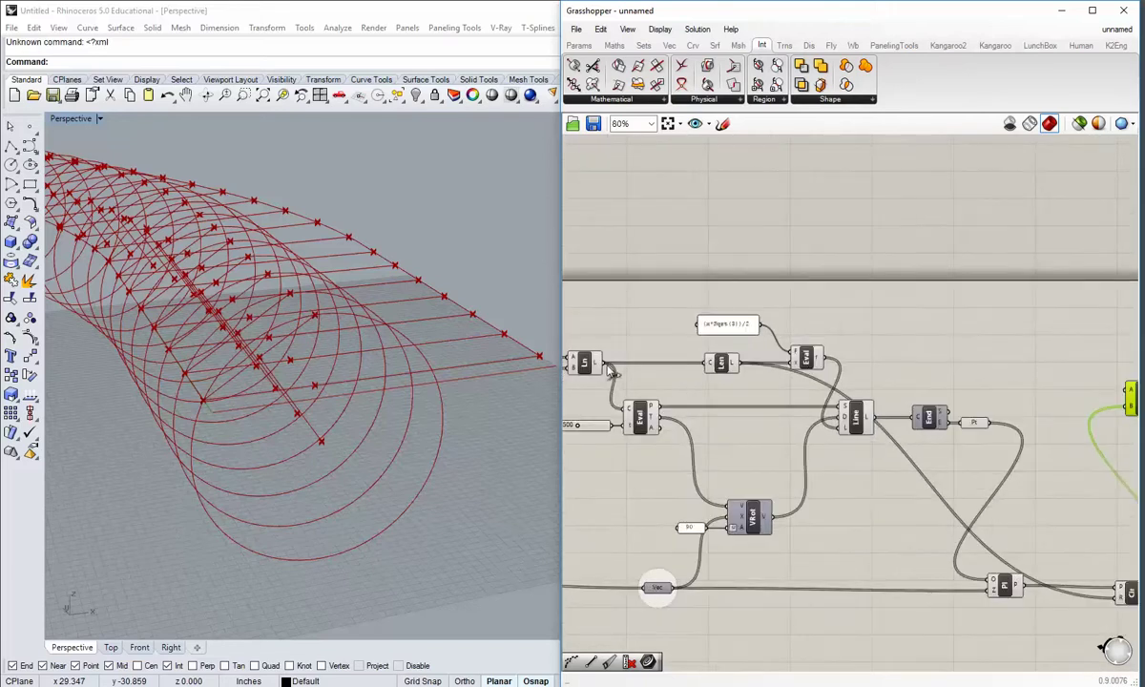
left_click_drag(598, 363, 1098, 396)
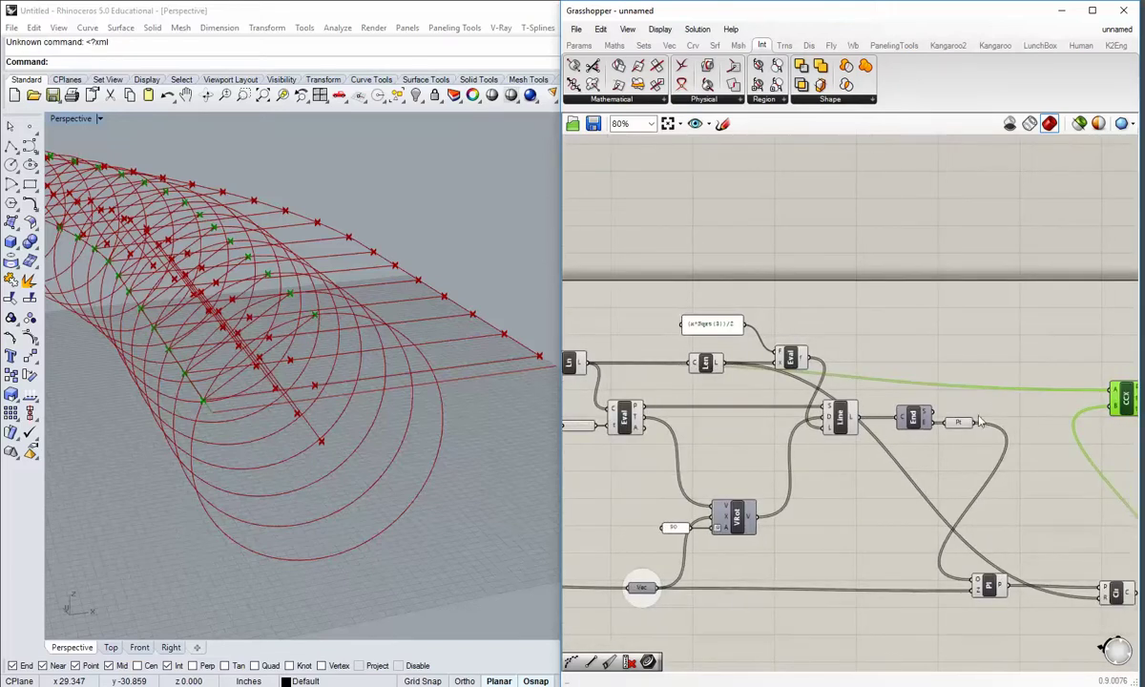
- Move the Length, Evaluate and expression panel group higher to clear the wires, and reposition the Curve | Curve component
left_click_drag(808, 380, 676, 313)
left_click_drag(714, 371, 697, 305)
right_click_drag(698, 305, 625, 328)
left_click_drag(1053, 423, 1073, 397)
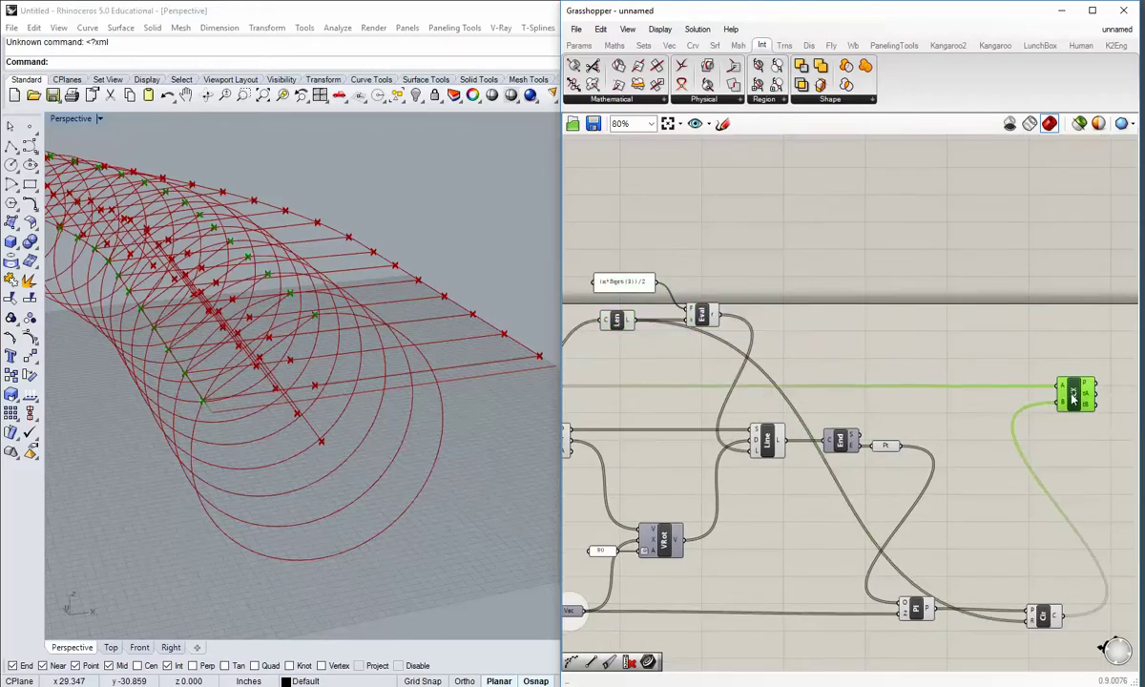
left_click(1075, 467)
- Select the Curve | Curve component and examine its intersection points in the Perspective view
right_click_drag(1022, 446, 733, 390)
scroll(782, 361, "up", 2)
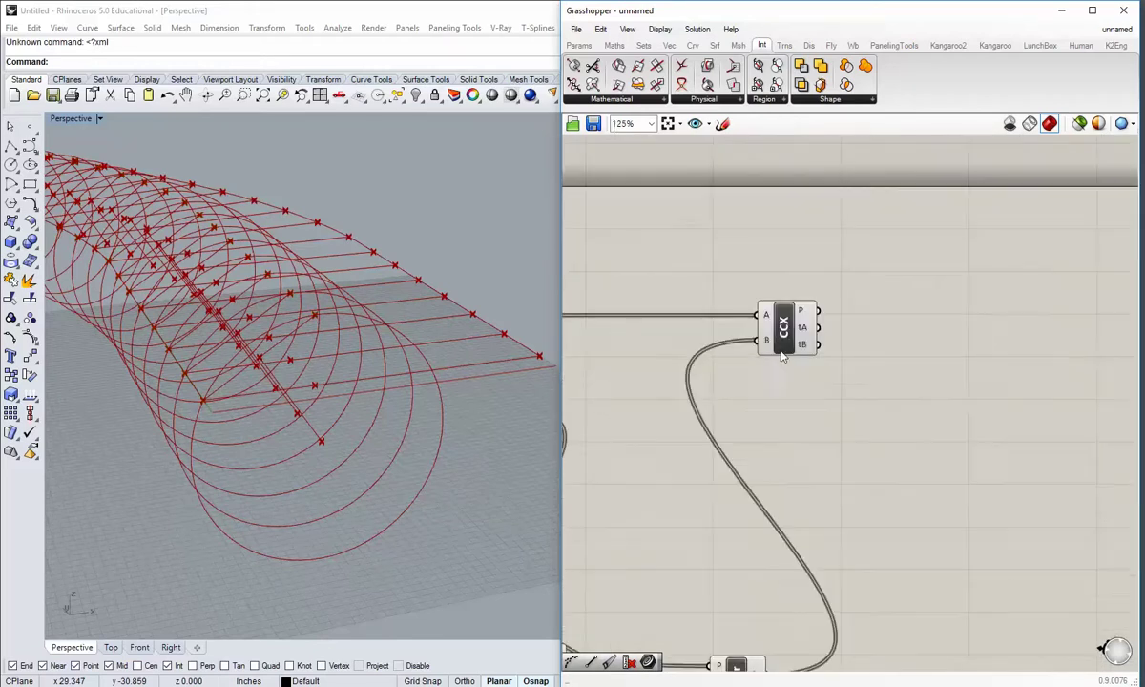
left_click(783, 336)
right_click_drag(235, 362, 287, 458, "shift")
scroll(256, 475, "up", 3)
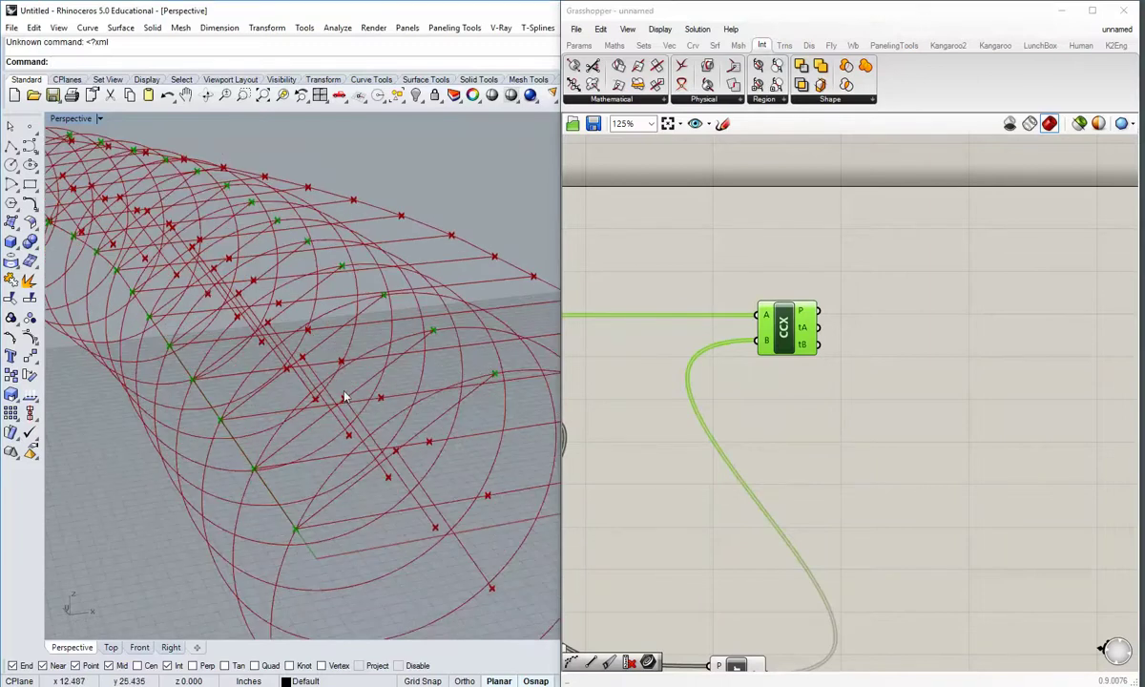
- Add a Shatter component beyond the Circle and Curve | Curve components and feed the circles into its C input
right_click_drag(516, 345, 465, 286, "shift")
left_click(810, 351)
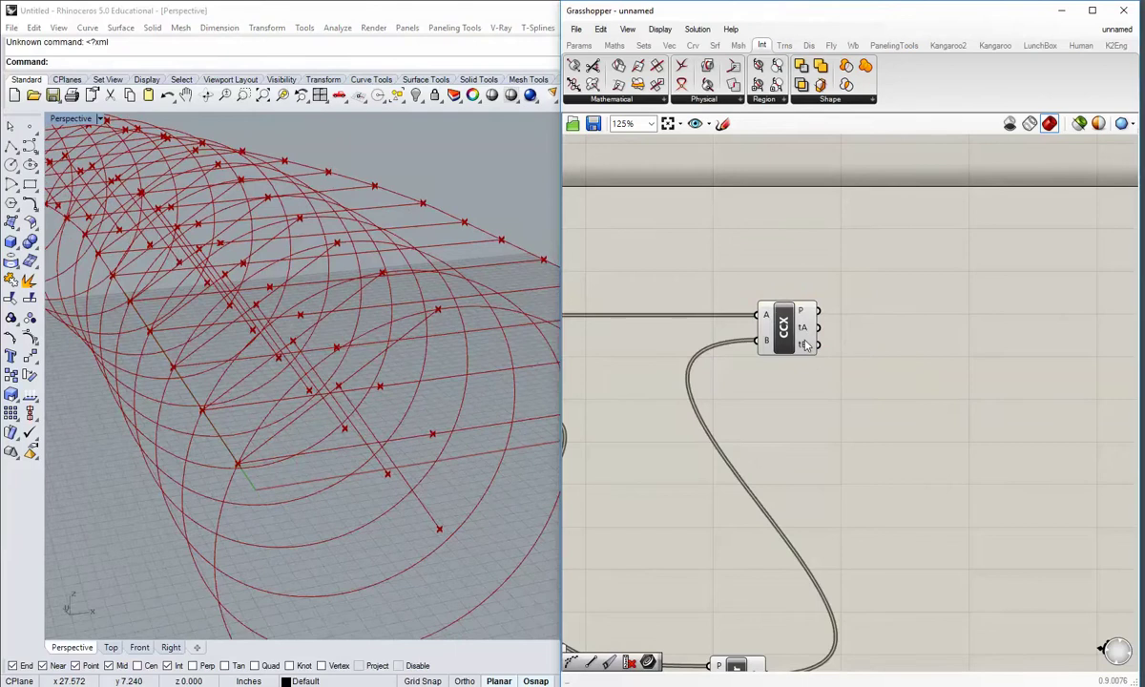
mouse_move(807, 345)
right_click_drag(838, 381, 771, 331)
right_click_drag(779, 260, 781, 281)
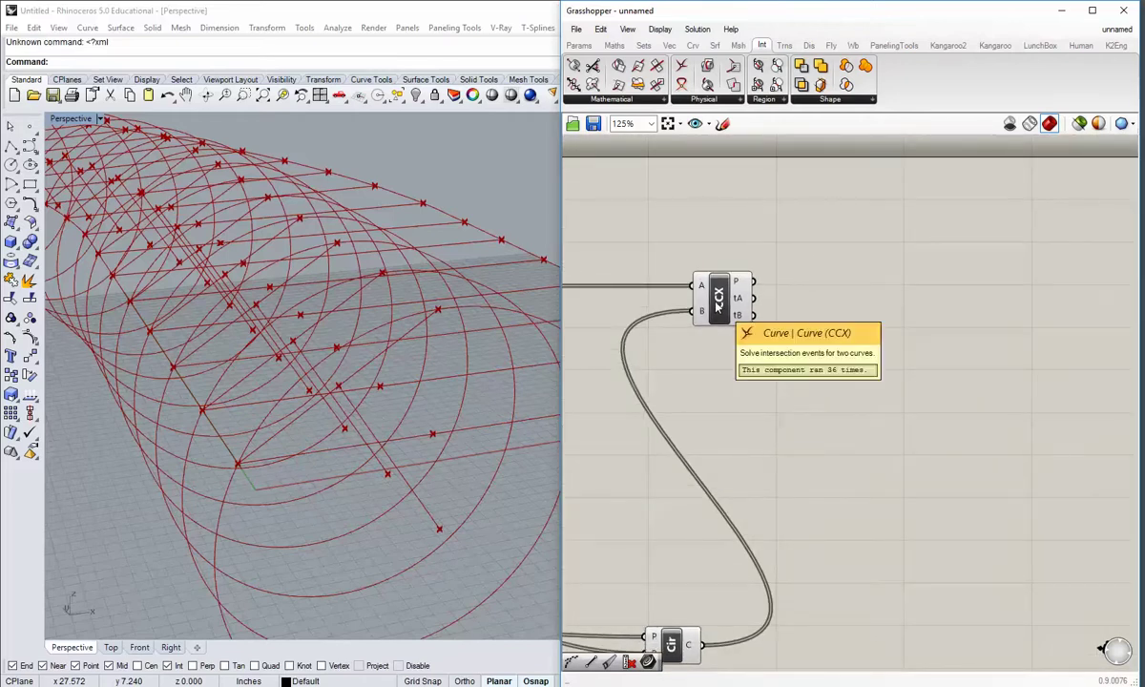
scroll(718, 305, "down", 1)
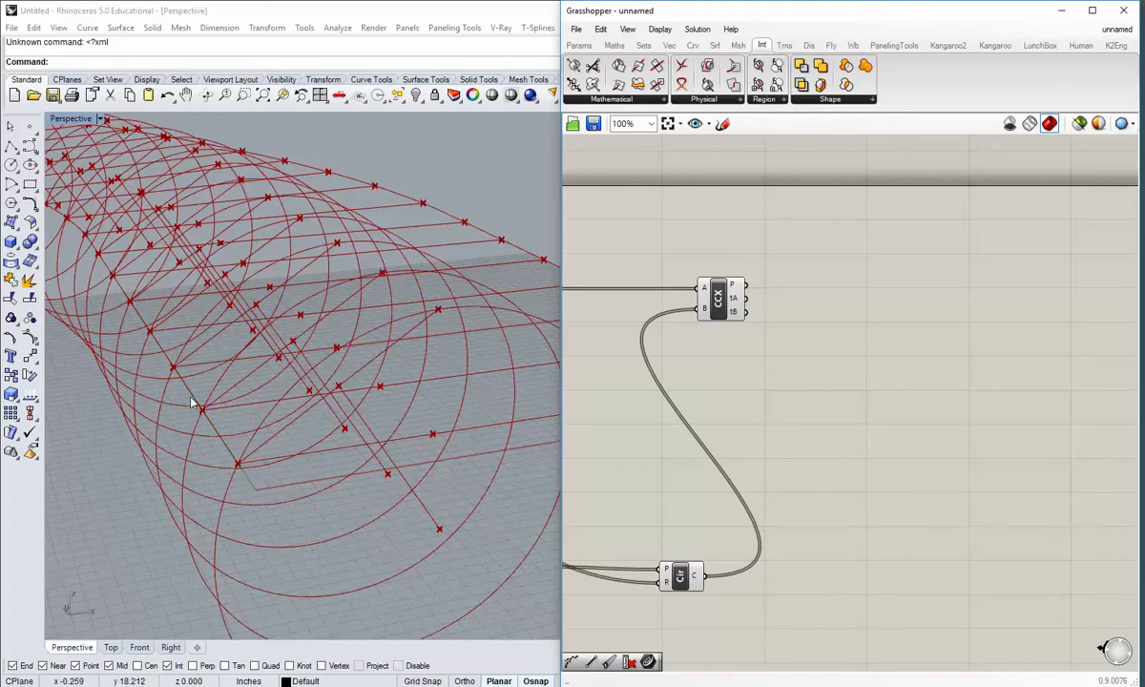
left_click(693, 45)
left_click(710, 100)
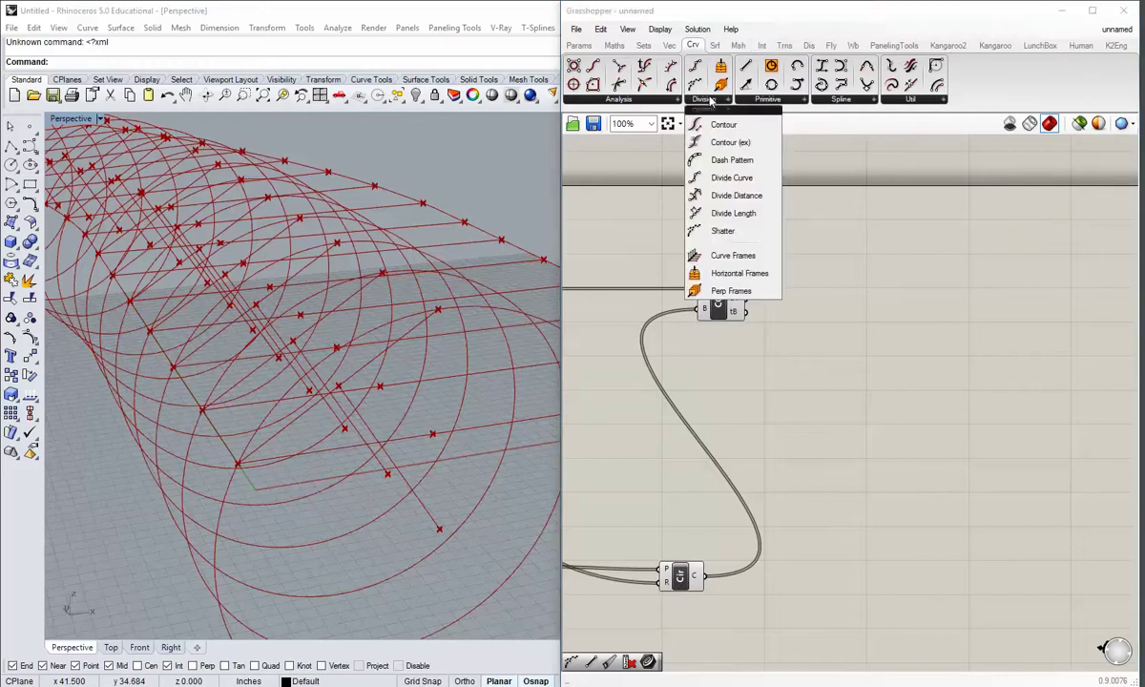
left_click(711, 232)
left_click(855, 457)
right_click_drag(727, 556, 751, 521)
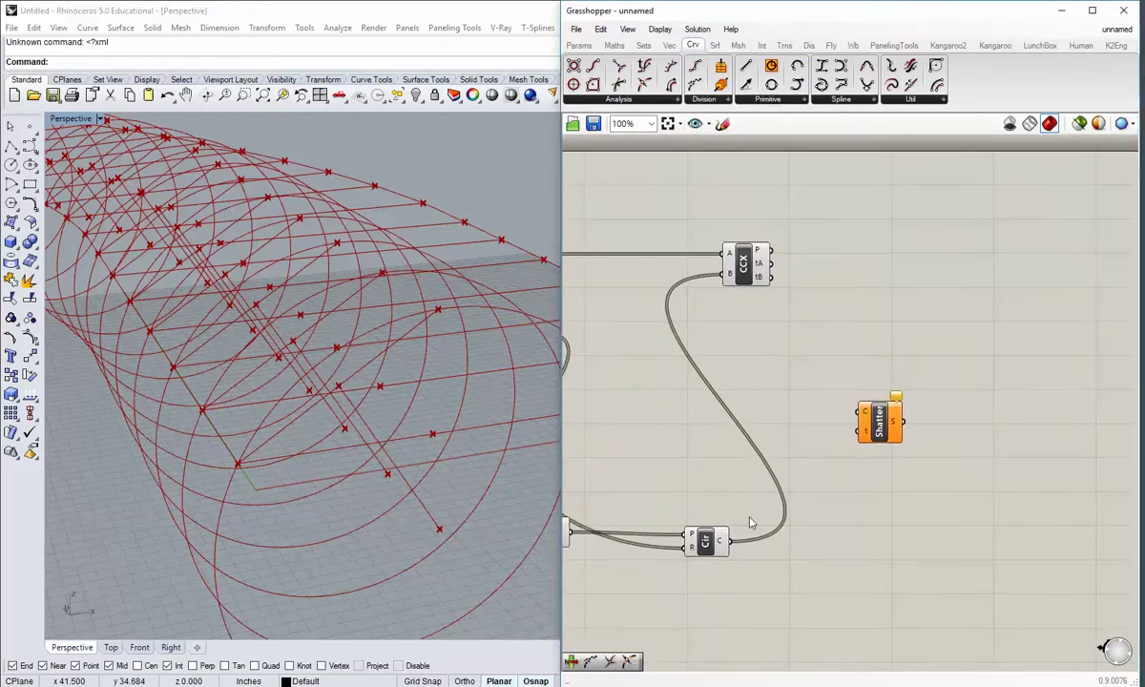
left_click_drag(736, 546, 860, 411)
- Feed the Curve | Curve component's tB output into Shatter's t input
right_click_drag(856, 466, 814, 448)
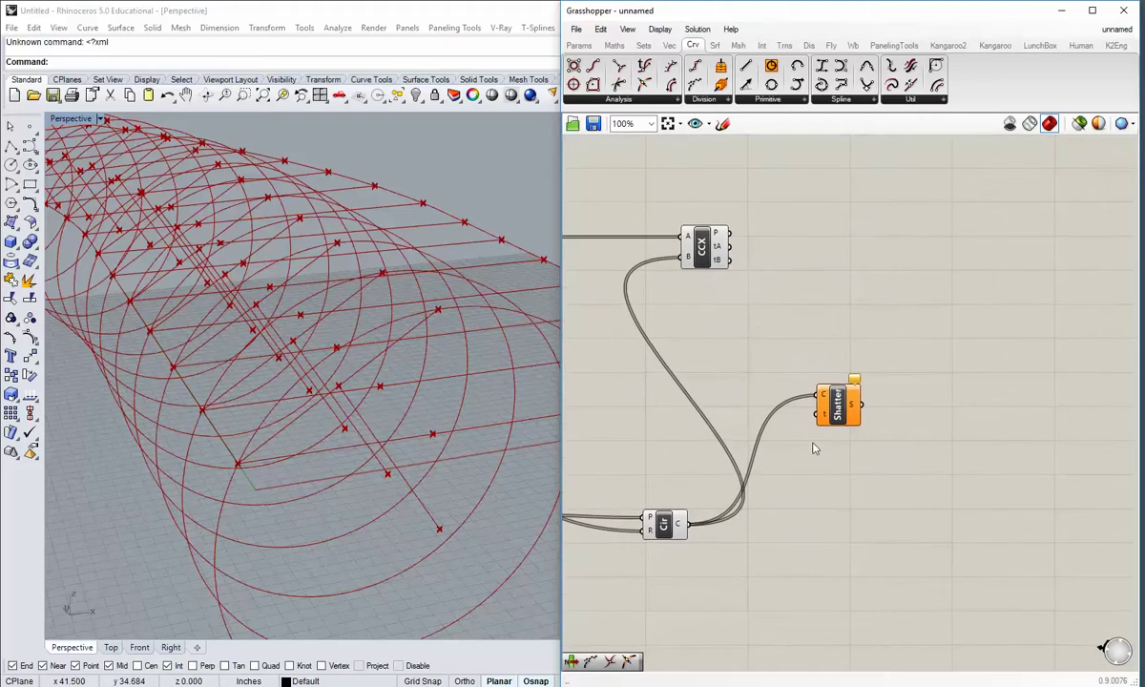
mouse_move(720, 263)
left_click(668, 527)
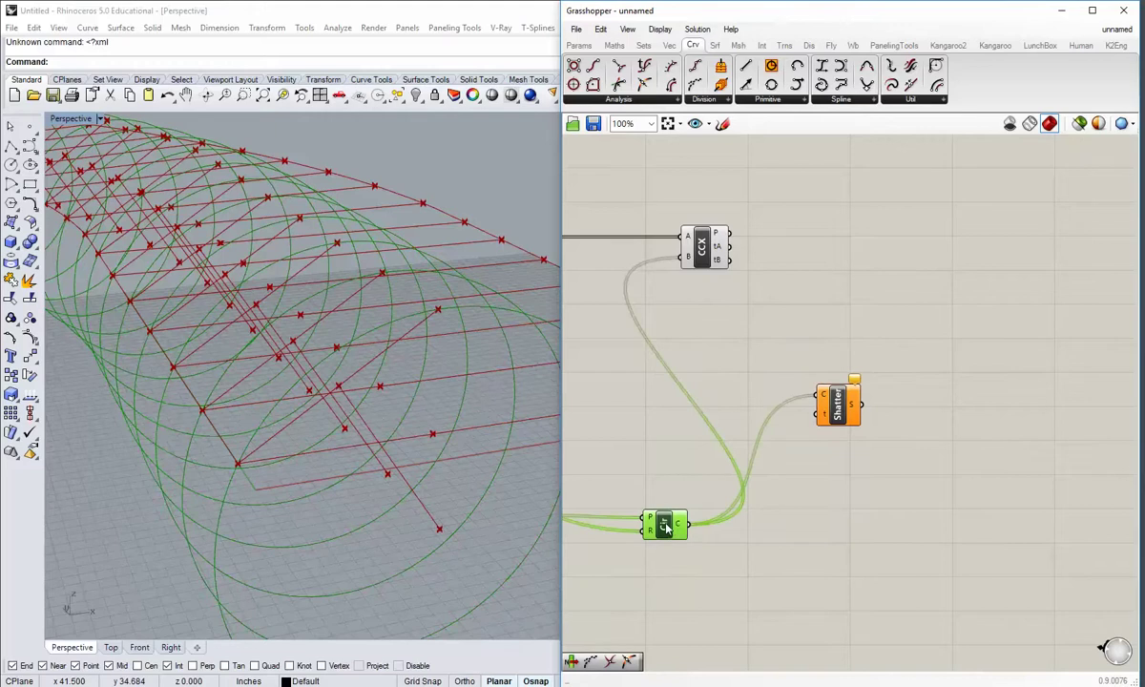
mouse_move(689, 258)
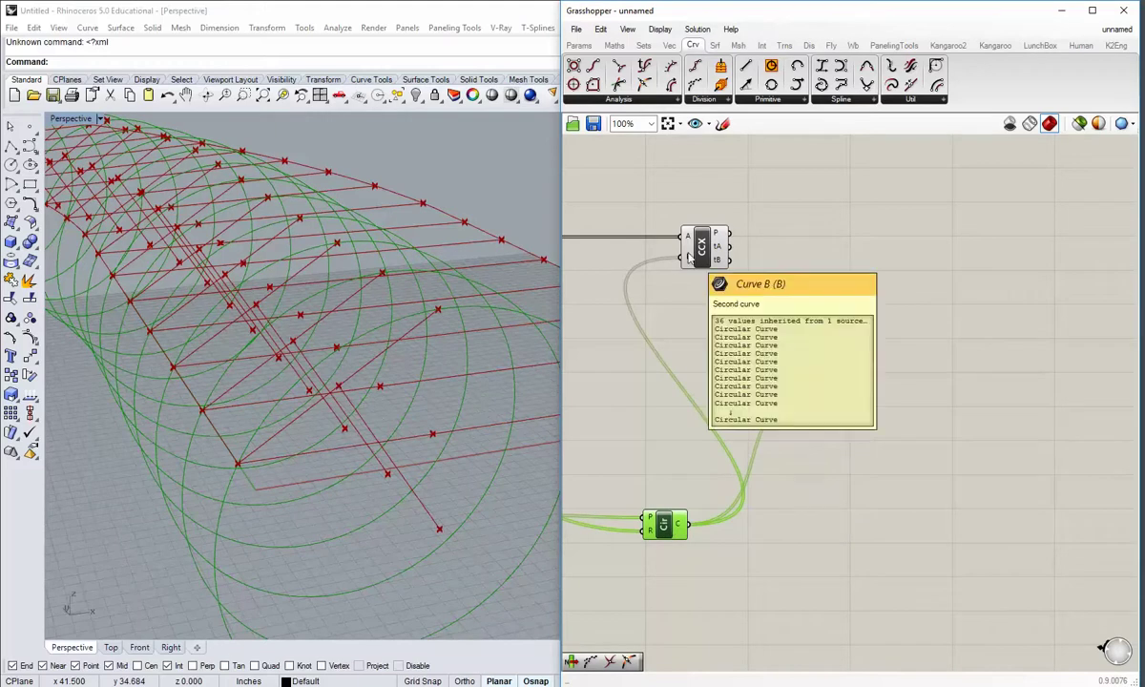
left_click(677, 286)
left_click_drag(729, 260, 815, 411)
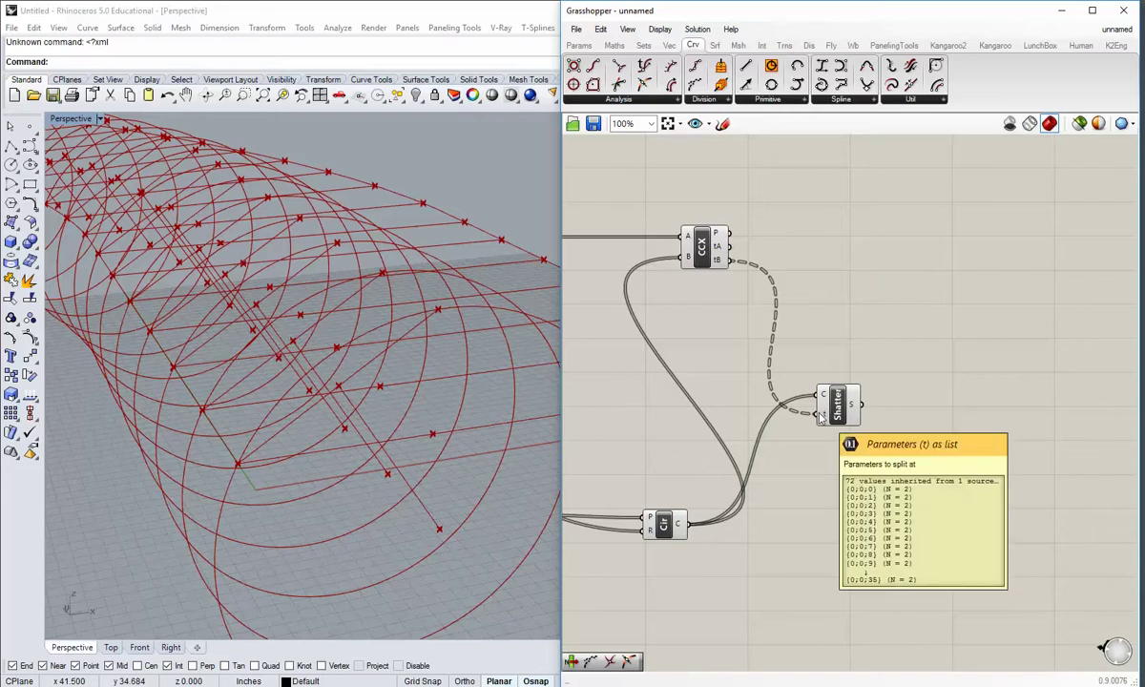
left_click(836, 405)
left_click(836, 478)
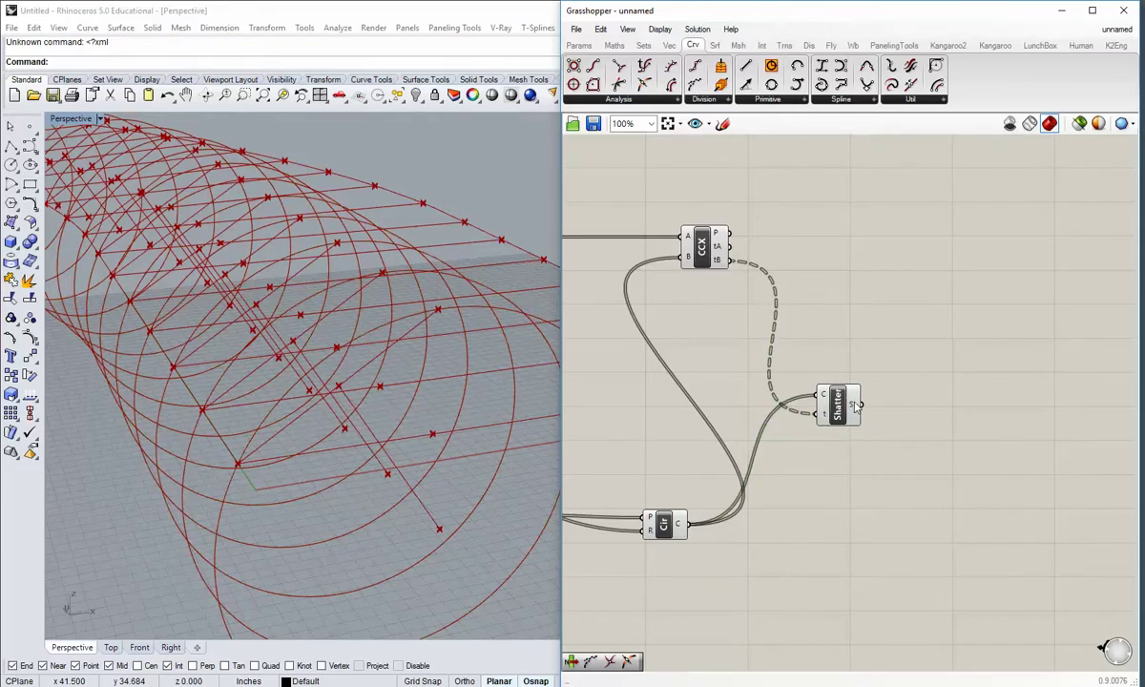
- Turn off the preview of the Circle and Shatter components
left_click(664, 523)
right_click(665, 524)
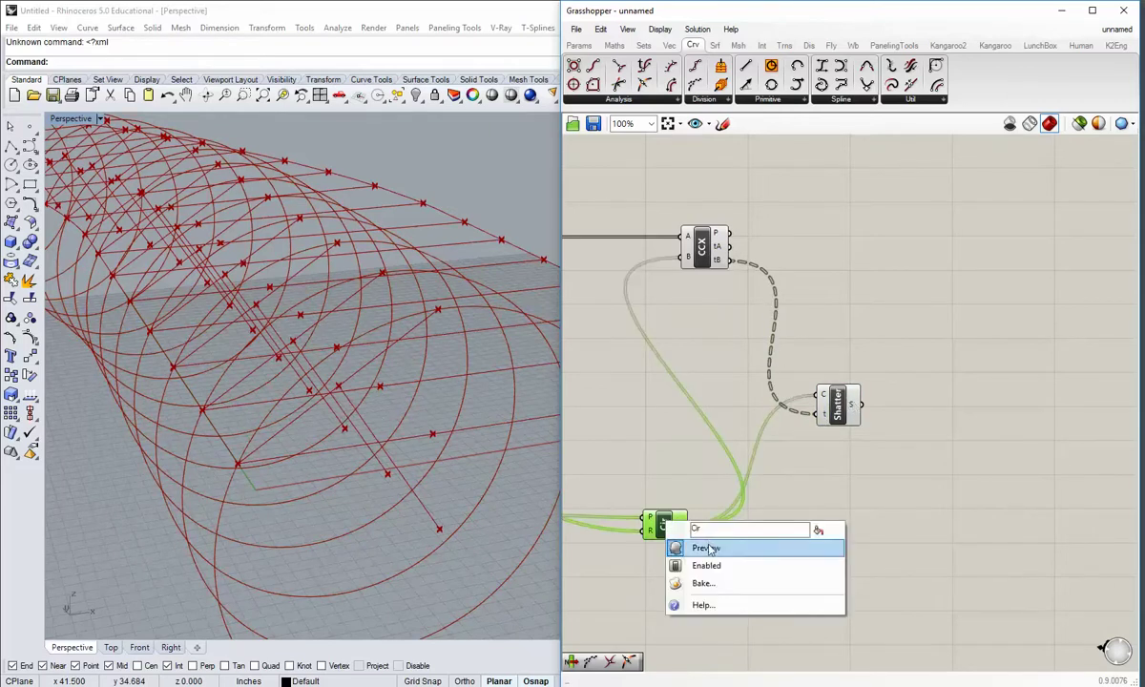
left_click(710, 549)
right_click_drag(772, 514, 716, 465)
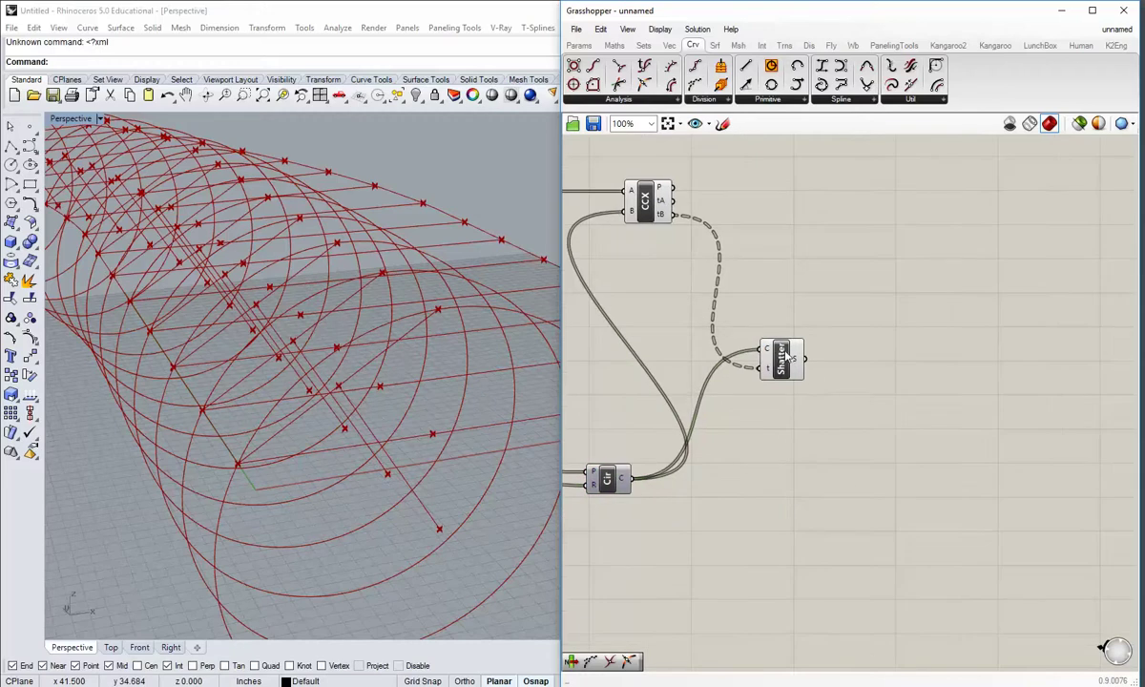
right_click(787, 355)
left_click(816, 378)
- Move the Shatter component lower so it lines up with the Circle component
left_click_drag(785, 369, 818, 493)
left_click(838, 437)
right_click_drag(841, 436, 757, 358)
- Add a List Item component, feed Shatter's segments into its L input and line it up with Shatter
mouse_move(747, 412)
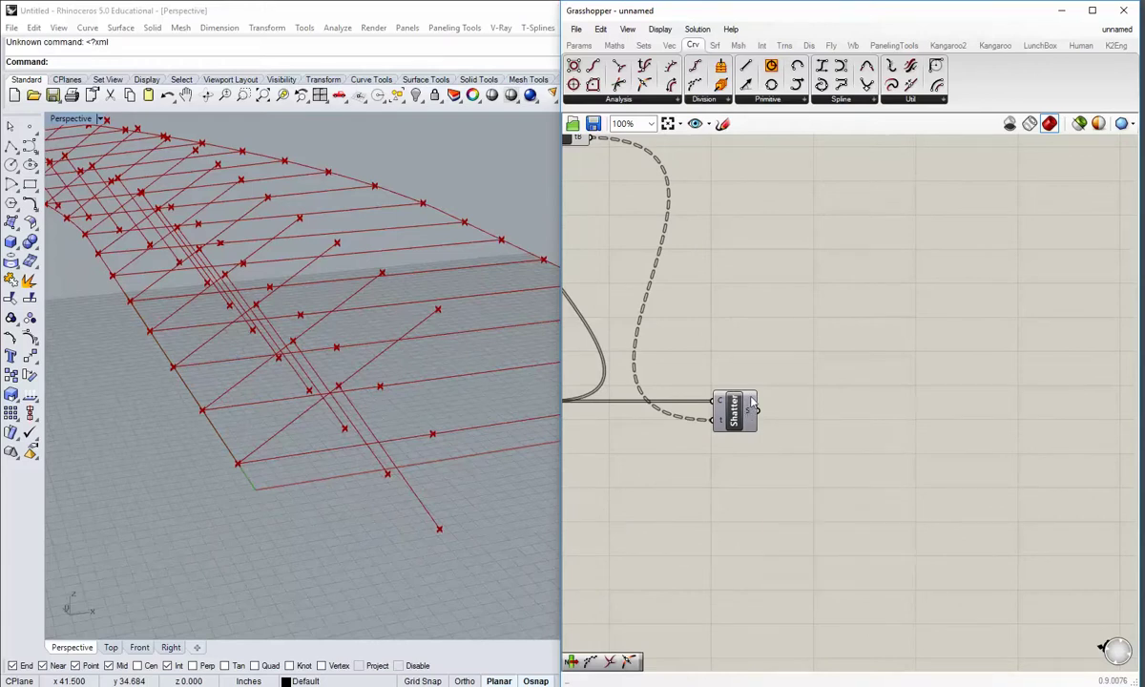
right_click_drag(751, 351, 730, 366)
left_click(577, 46)
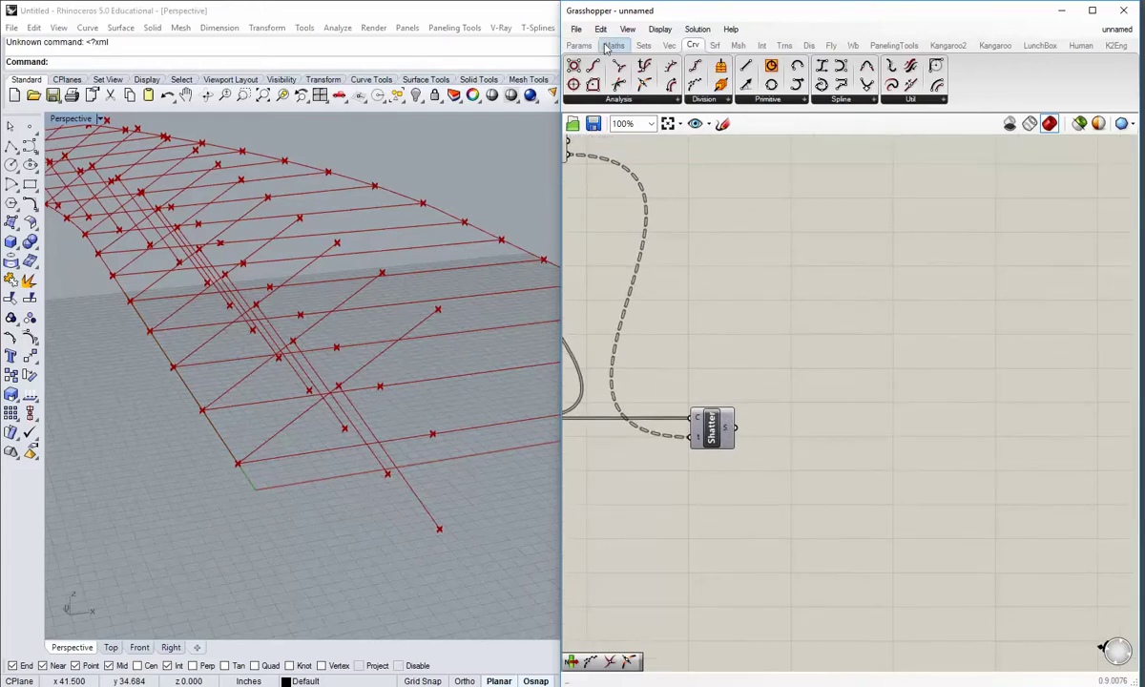
scroll(576, 52, "down", 2)
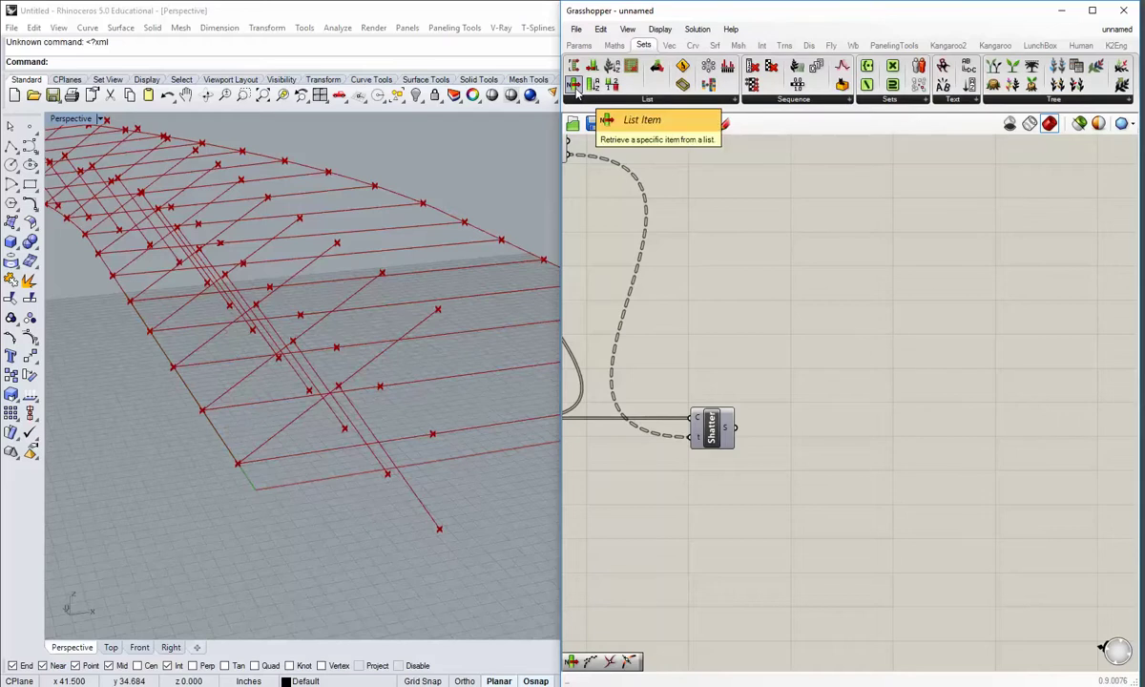
left_click_drag(576, 88, 818, 446)
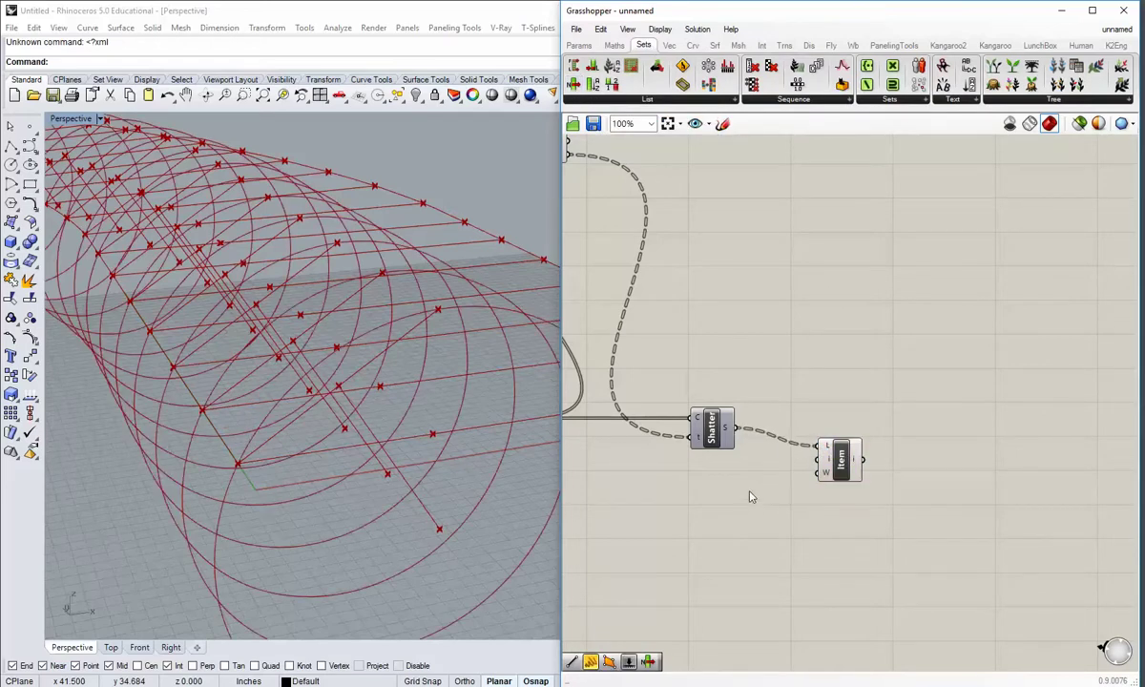
scroll(346, 374, "down", 6)
mouse_move(322, 411)
right_mouse_down("shift")
mouse_move(455, 435)
mouse_move(341, 401)
right_mouse_up("shift")
scroll(381, 399, "up", 5)
right_click_drag(396, 429, 402, 399)
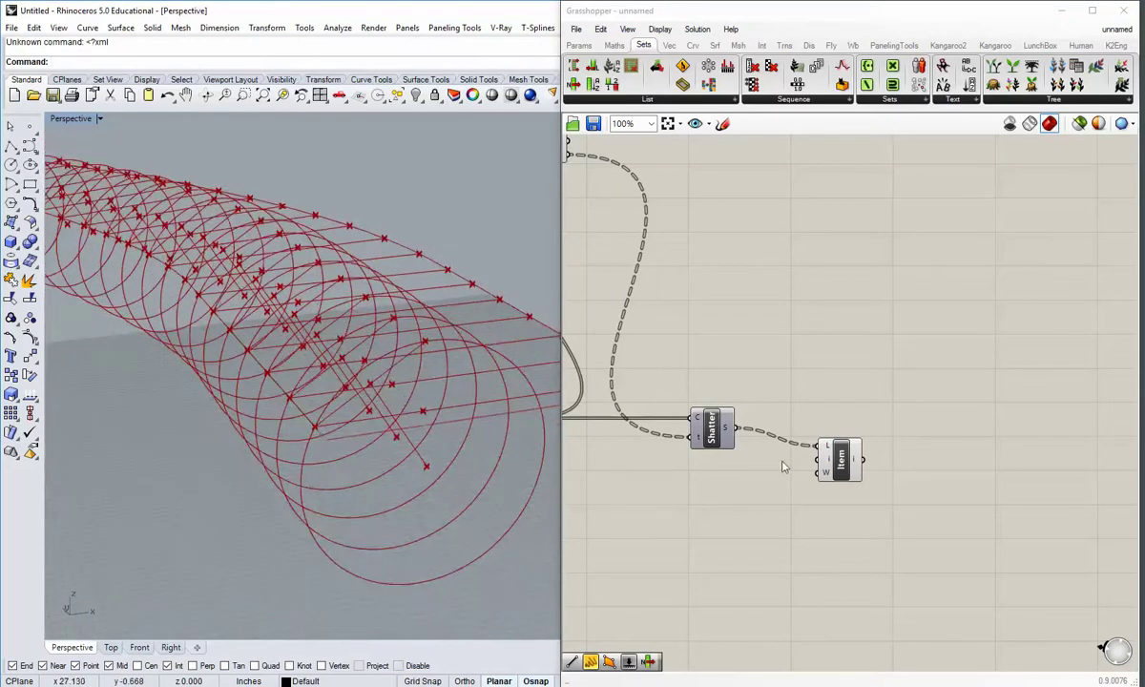
right_click_drag(785, 465, 755, 448)
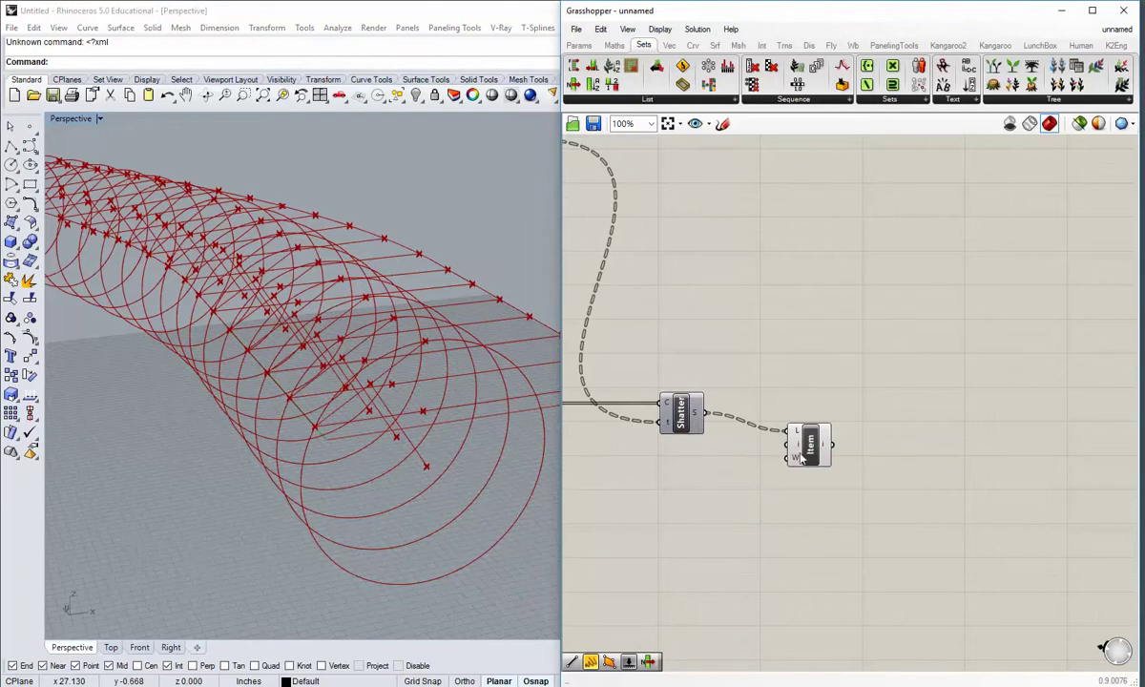
left_click_drag(816, 453, 816, 434)
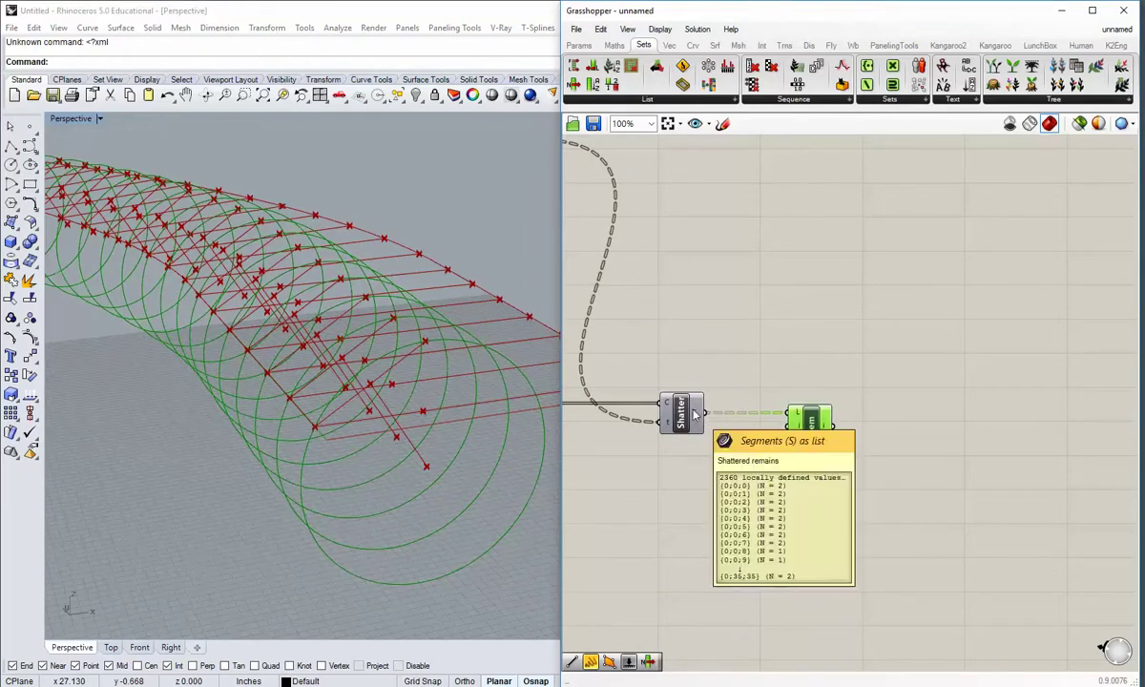
- Graft Shatter's C input so each circle is split at its own pair of intersection parameters
mouse_move(670, 401)
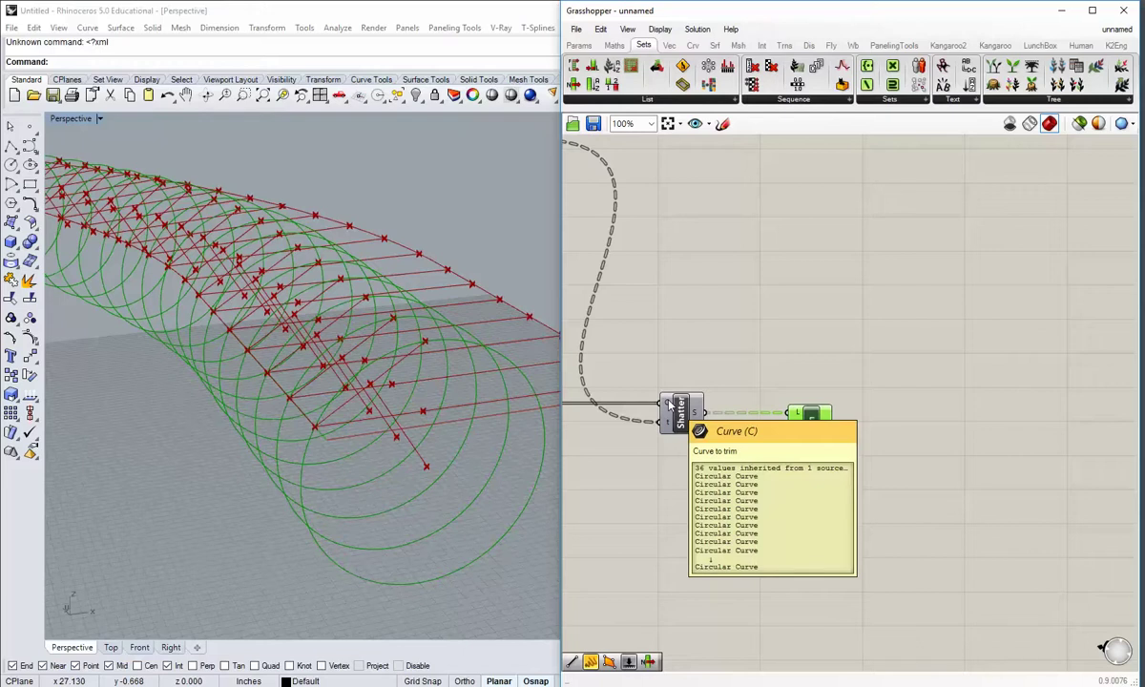
right_click(669, 404)
left_click(709, 504)
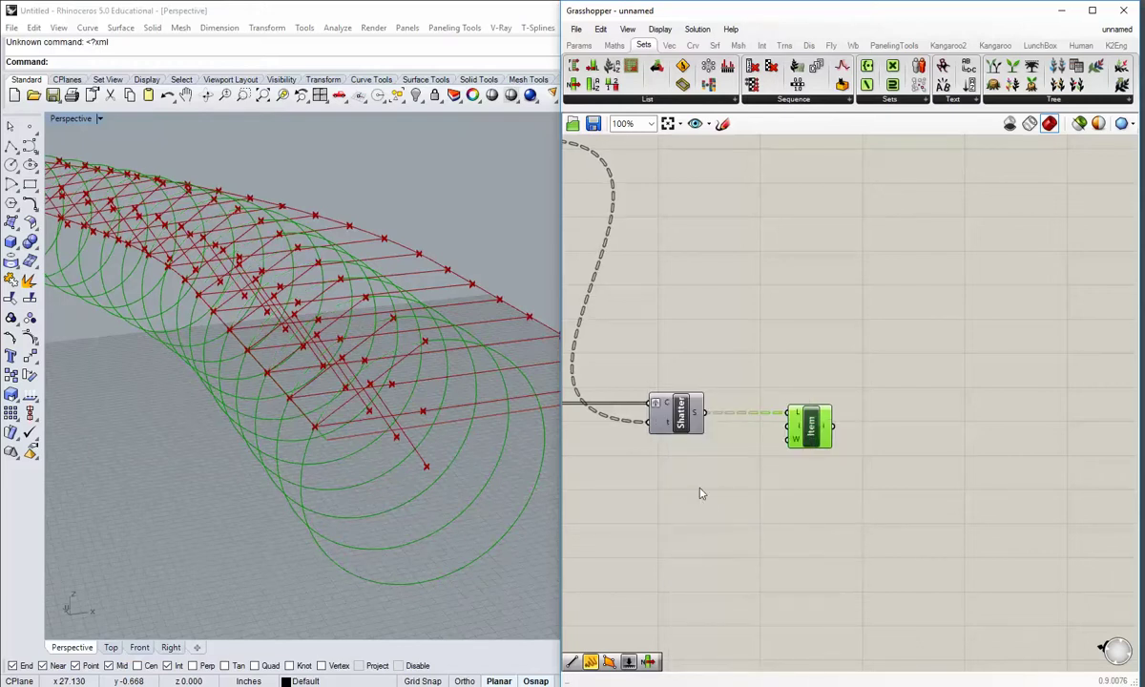
left_click(696, 486)
right_click_drag(679, 459, 788, 473)
mouse_move(805, 427)
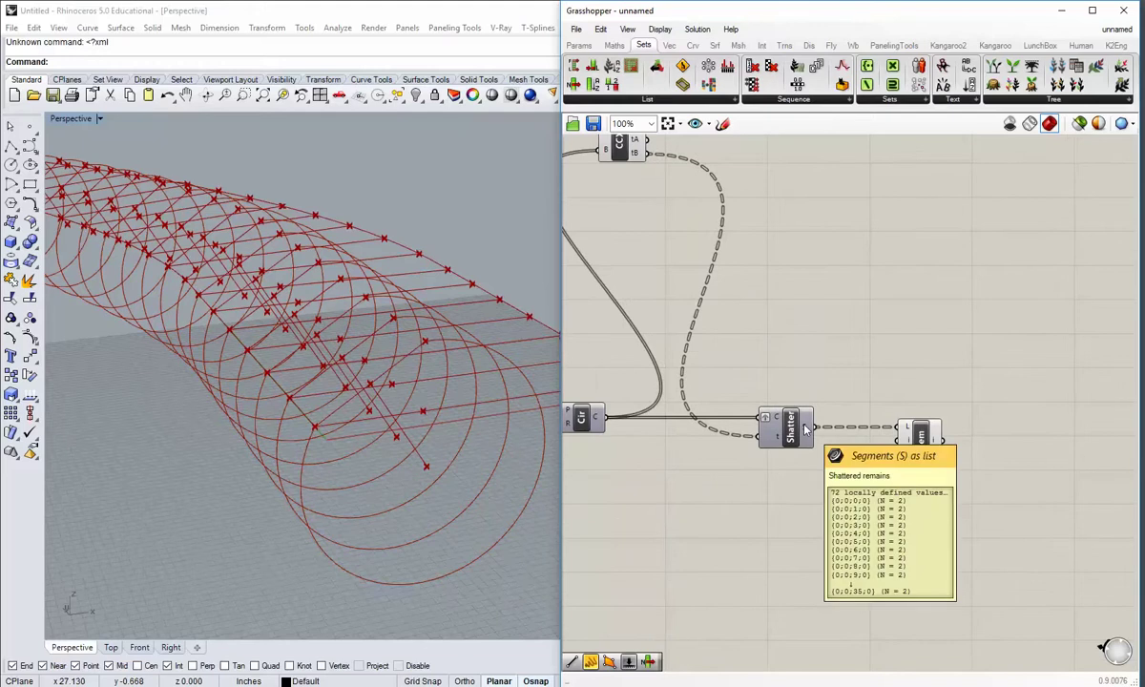
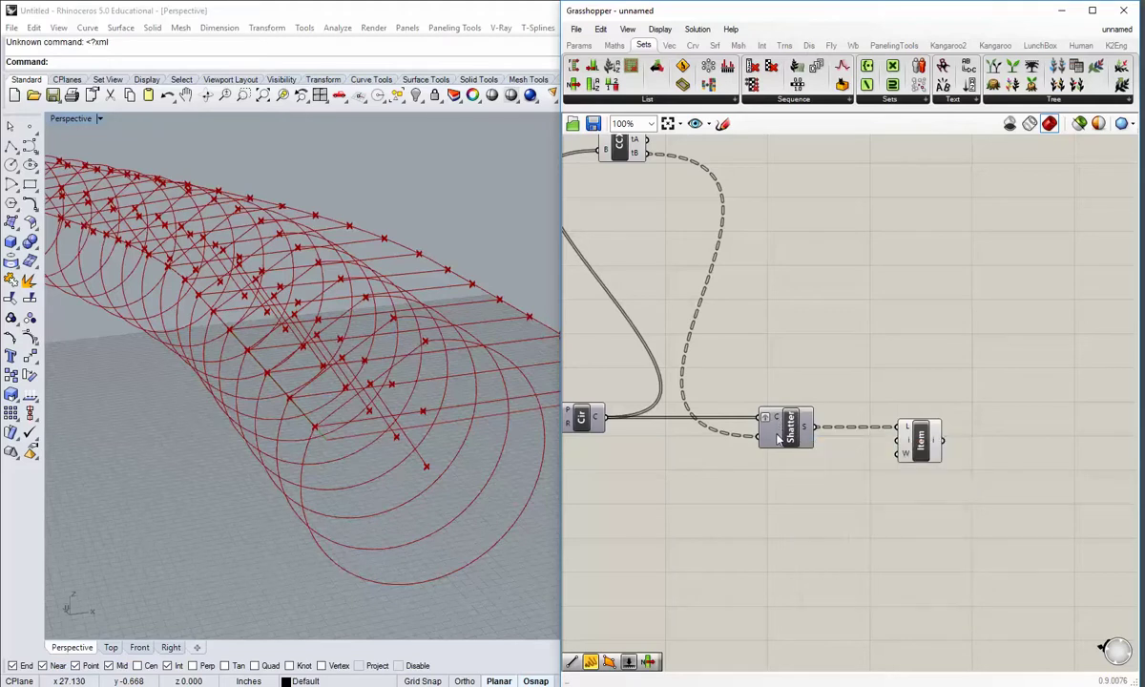
- Move the List Item component closer to Shatter
right_click_drag(852, 441, 763, 429)
left_click_drag(834, 425, 804, 426)
left_click(777, 471)
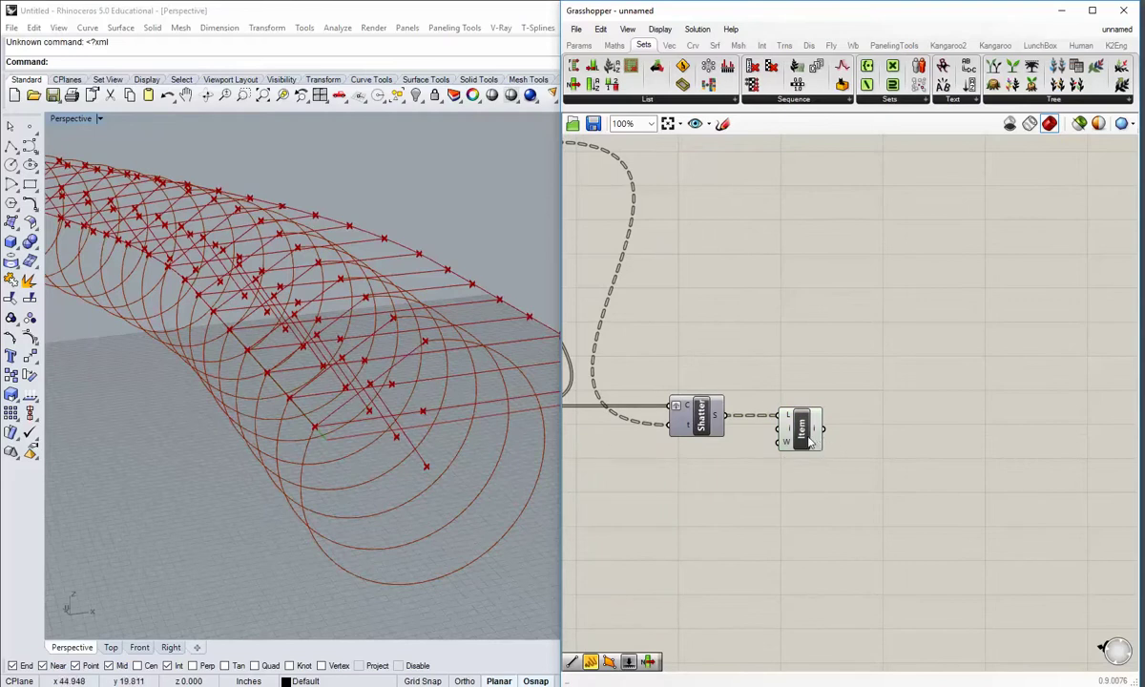
- Select the List Item component and examine its arcs in the Perspective view
scroll(764, 420, "up", 3)
scroll(813, 460, "down", 2)
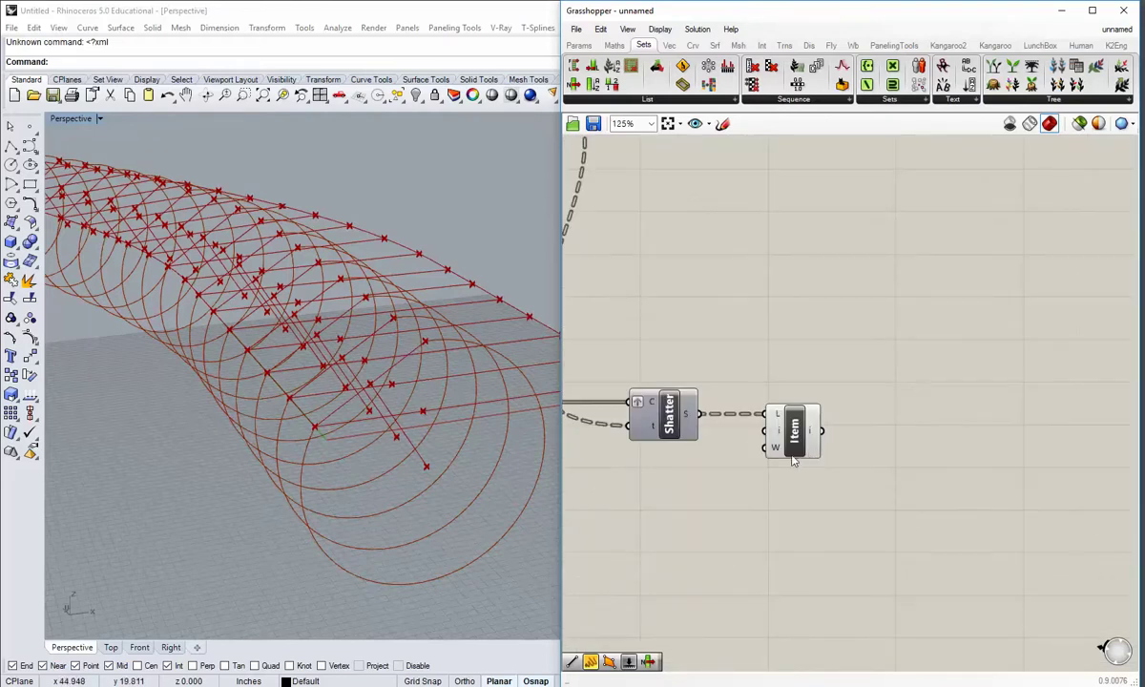
right_click_drag(778, 456, 785, 434)
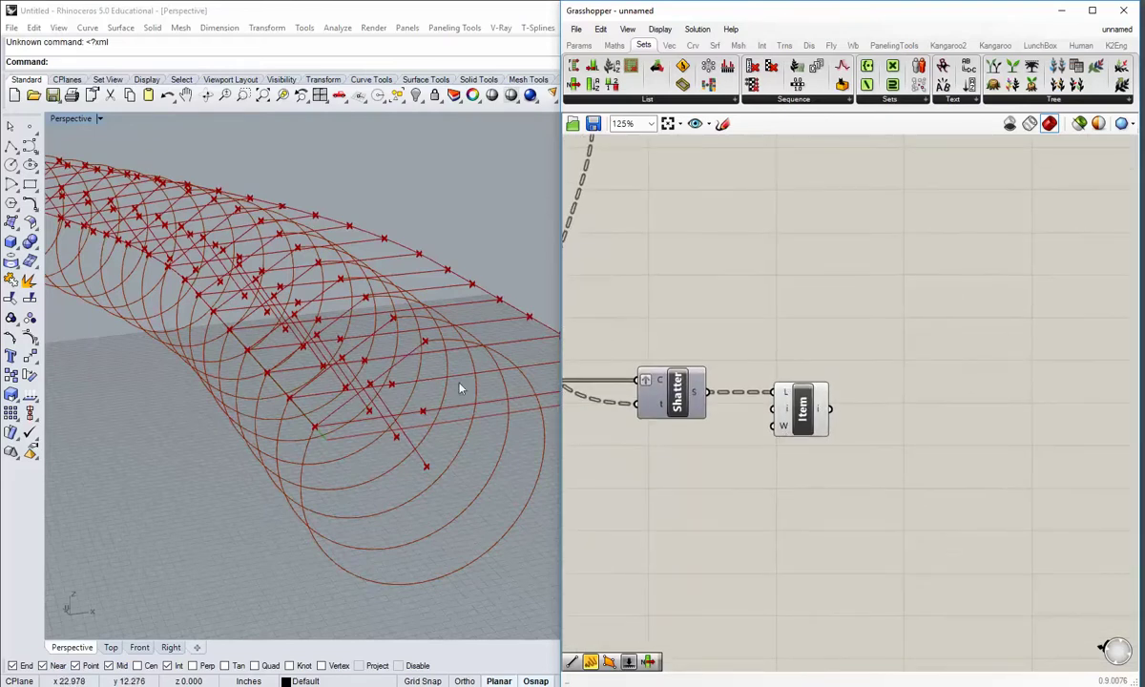
left_click(795, 413)
right_click_drag(437, 396, 348, 408)
scroll(381, 420, "down", 6)
scroll(387, 441, "up", 7)
- Open the options of the List Item component's i (index) input
right_click_drag(787, 441, 807, 405)
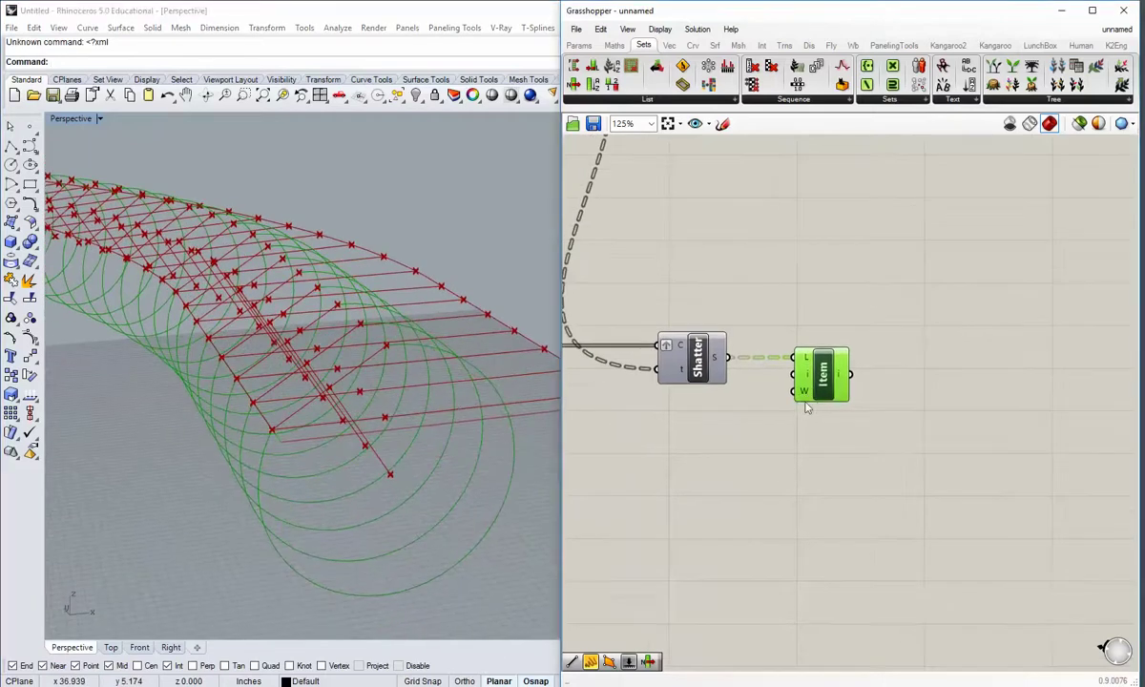
right_click(804, 380)
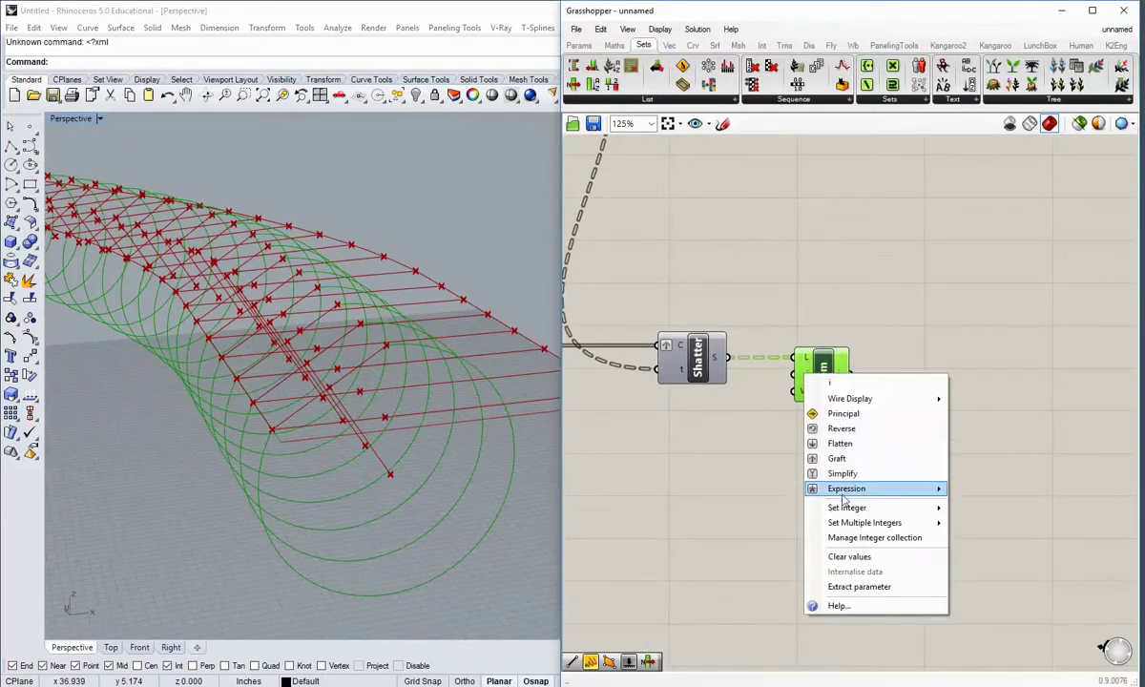
- Set the List Item component's index input to 1
mouse_move(846, 510)
left_click_drag(995, 507, 946, 509)
type("1")
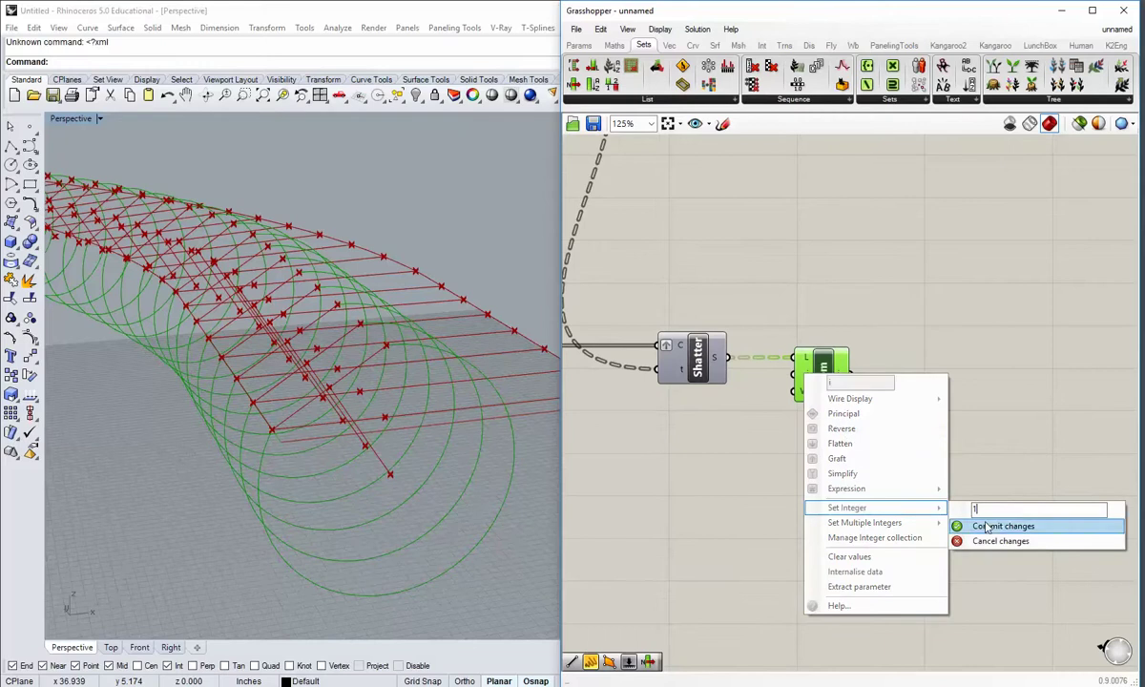
left_click(984, 525)
left_click(944, 501)
- Examine the selected arc segments along the curved structure and the data branches in Shatter's segments output
right_click_drag(287, 300, 341, 391)
scroll(335, 441, "up", 6)
scroll(245, 371, "up", 3)
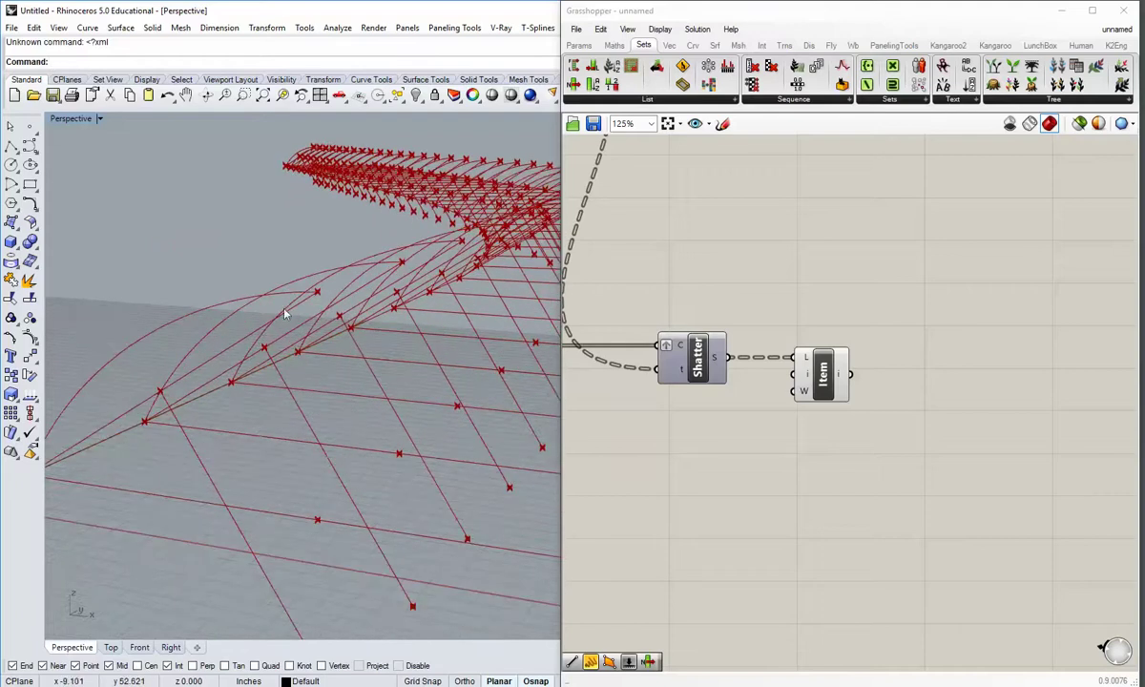
right_click_drag(130, 402, 244, 373)
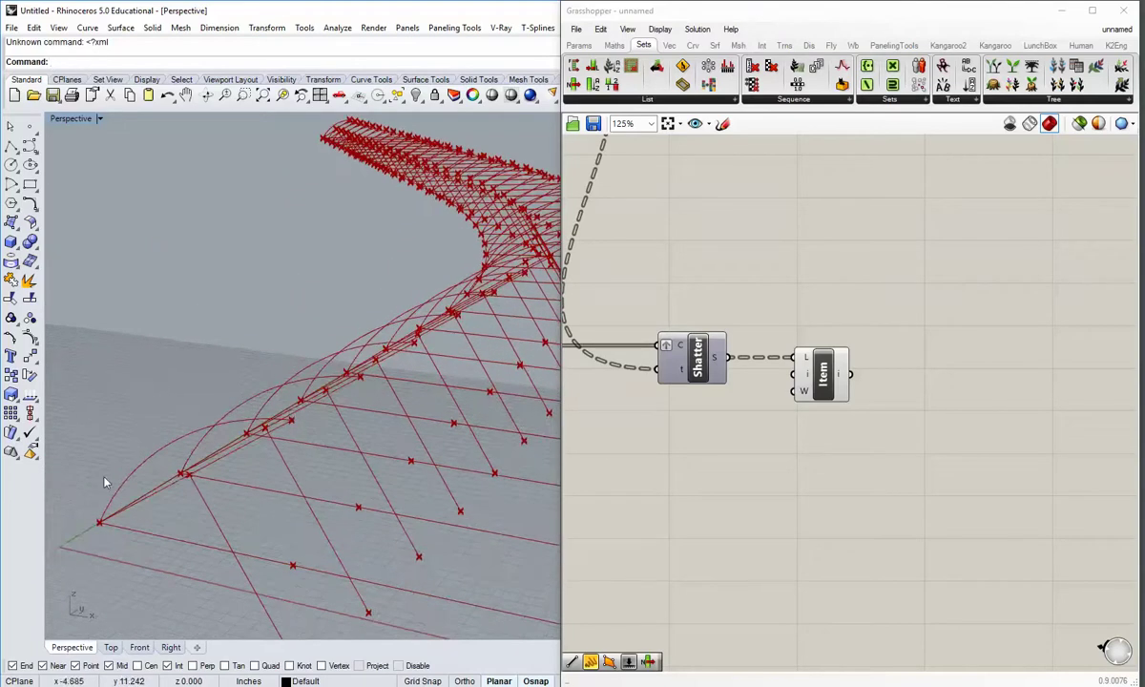
right_click_drag(85, 473, 342, 467)
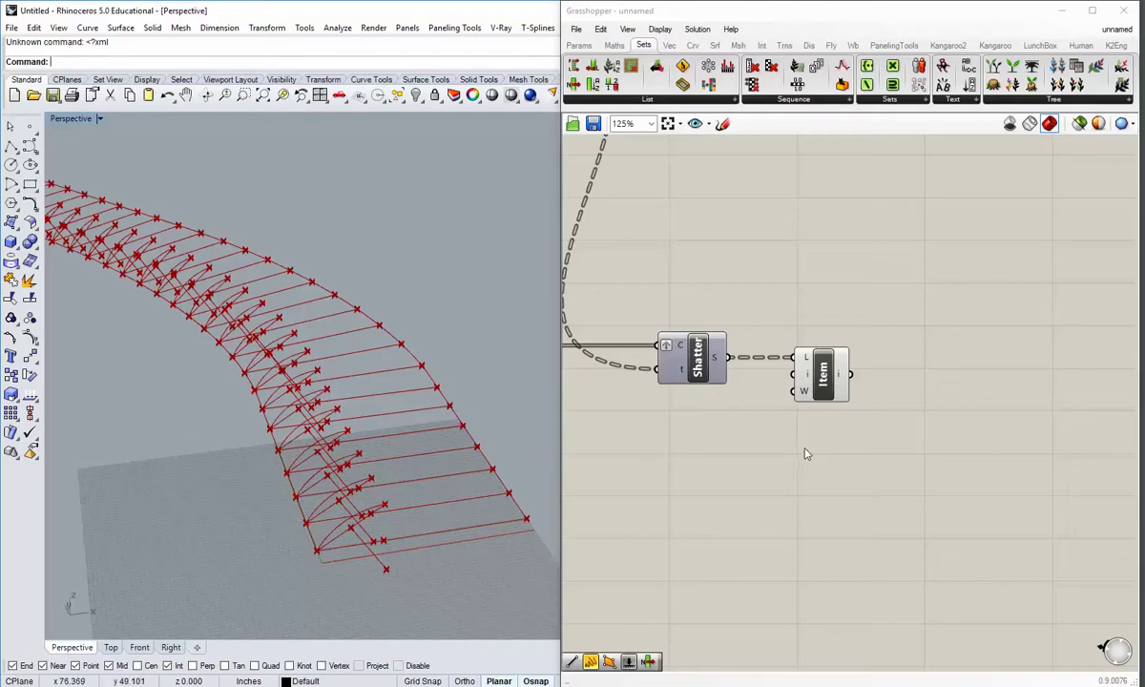
right_click_drag(766, 440, 742, 420)
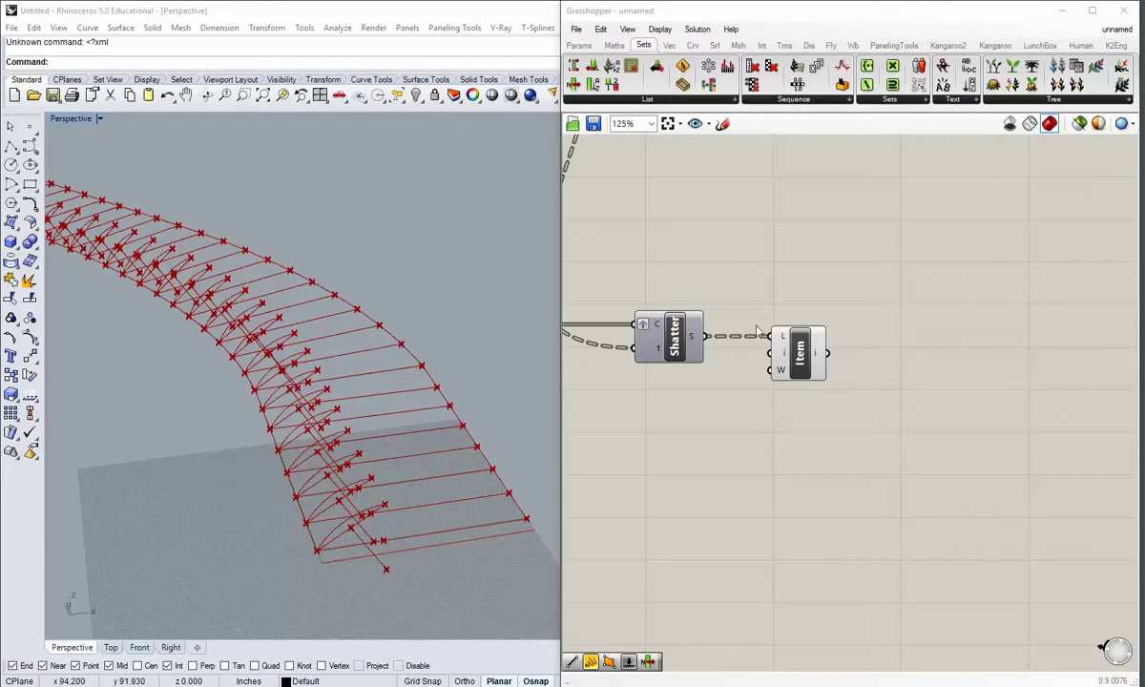
mouse_move(694, 346)
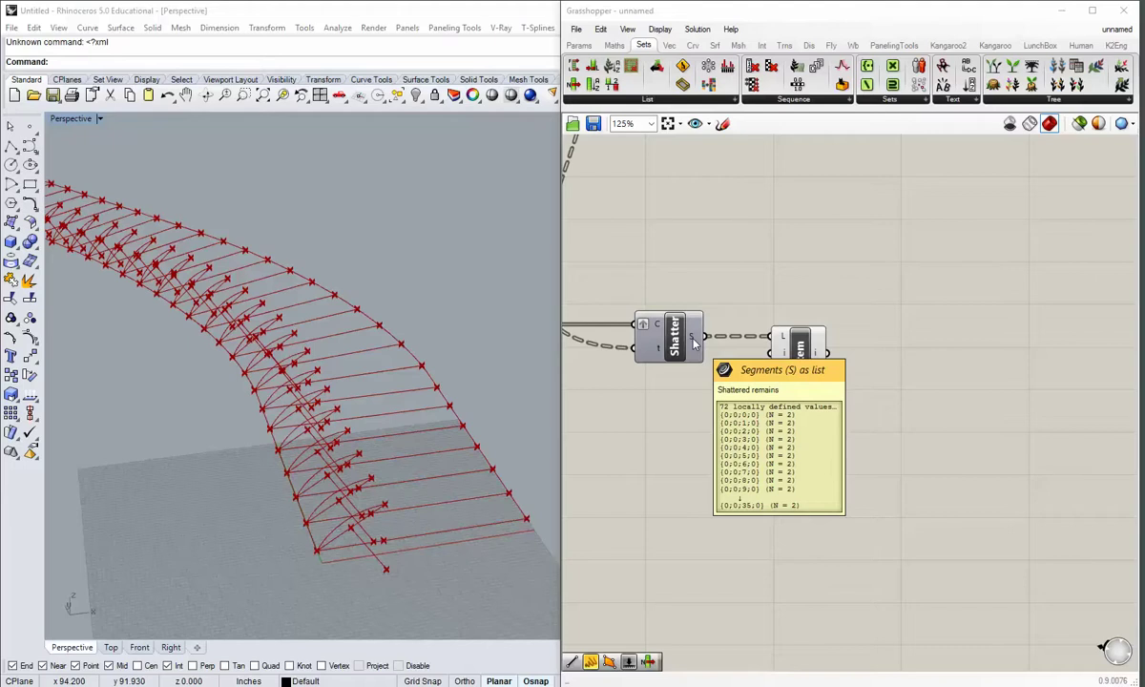
right_click_drag(366, 361, 367, 444)
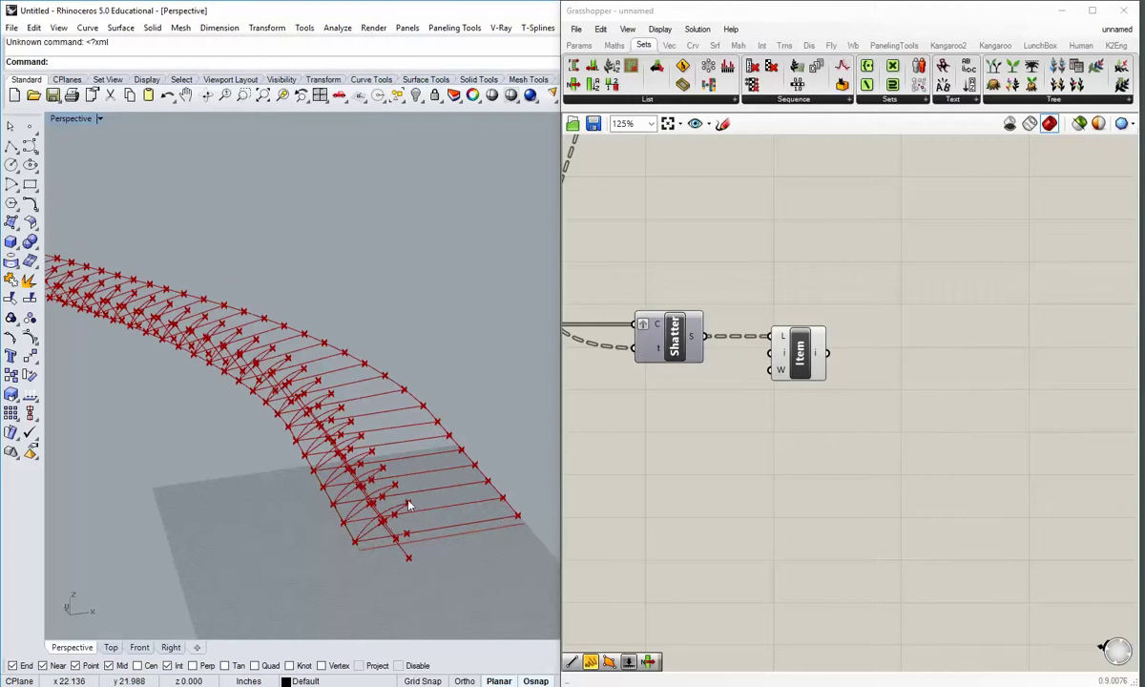
right_click_drag(382, 467, 408, 436)
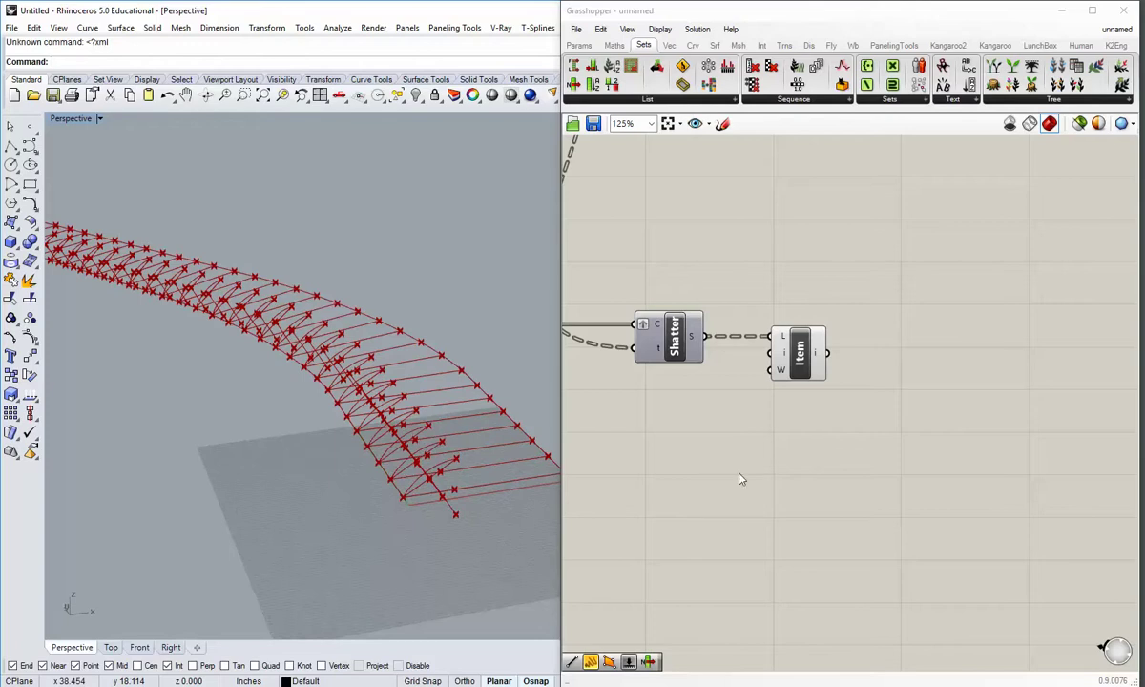
right_click_drag(764, 451, 743, 460)
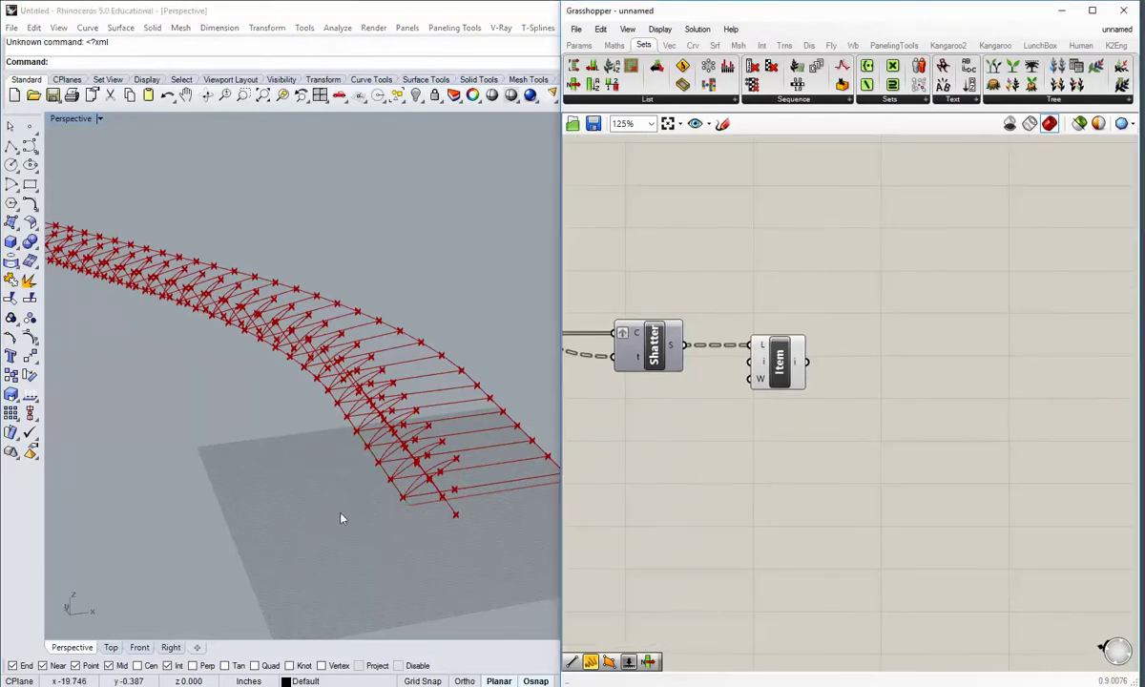
right_click_drag(477, 470, 335, 504)
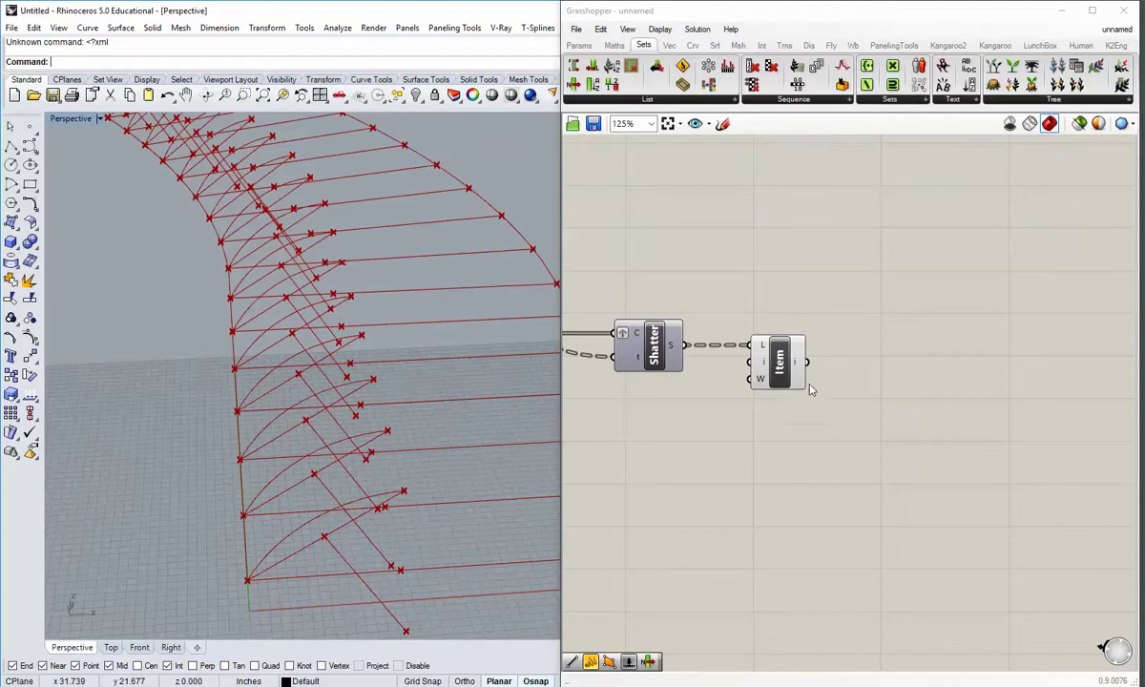
- Add a curve Length component fed by Shatter's segments output, and move List Item out of the way
left_click_drag(786, 382, 759, 382)
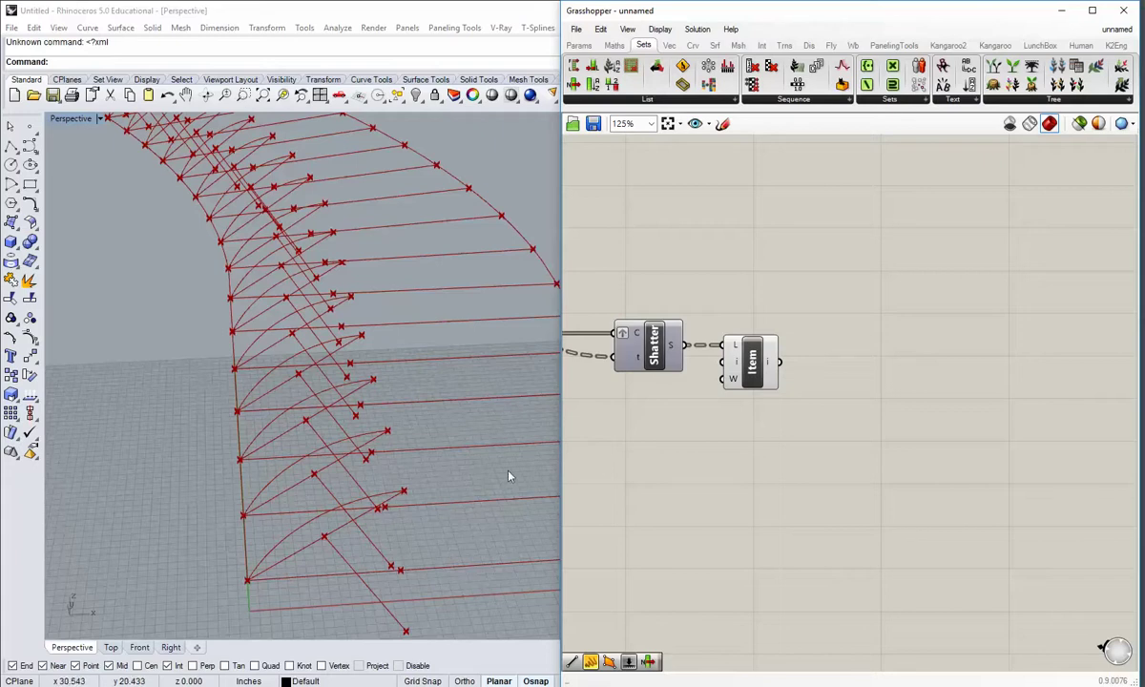
right_click_drag(864, 435, 823, 438)
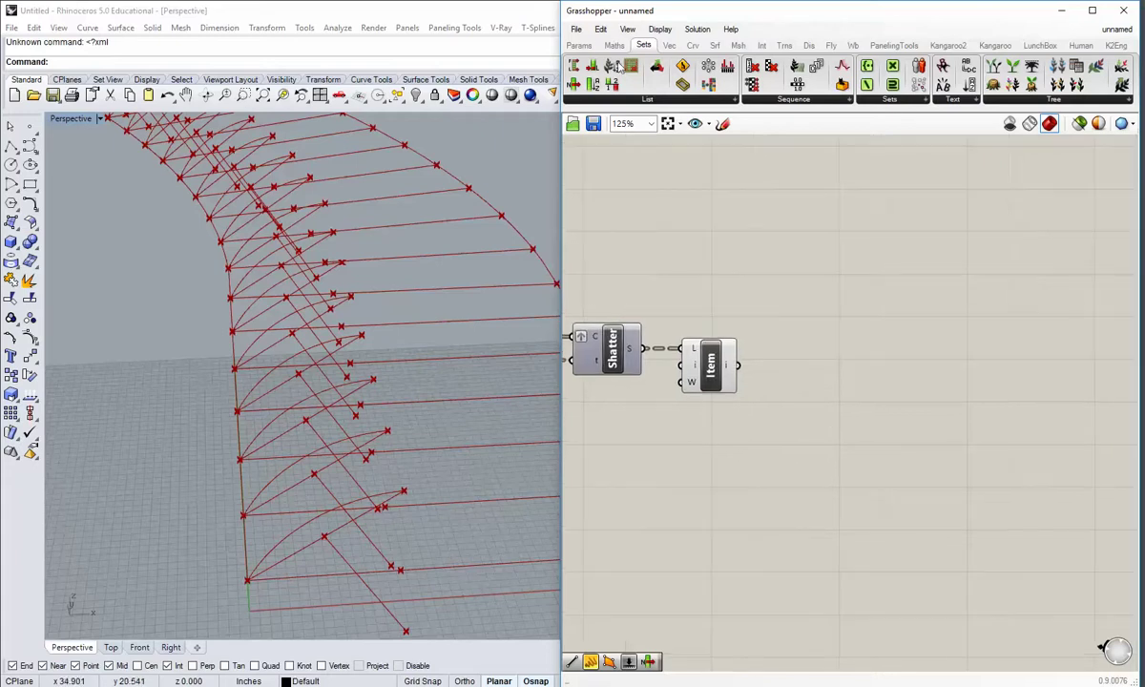
left_click(693, 45)
left_click_drag(628, 82, 812, 366)
left_click_drag(726, 370, 874, 514)
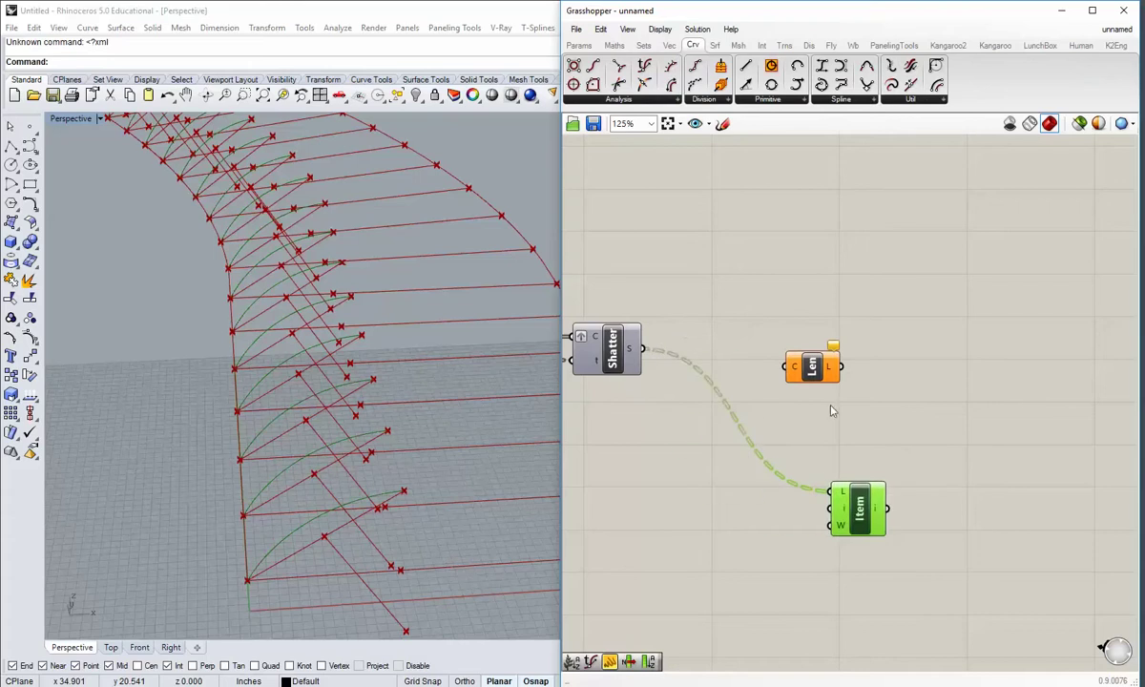
left_click_drag(644, 348, 770, 358)
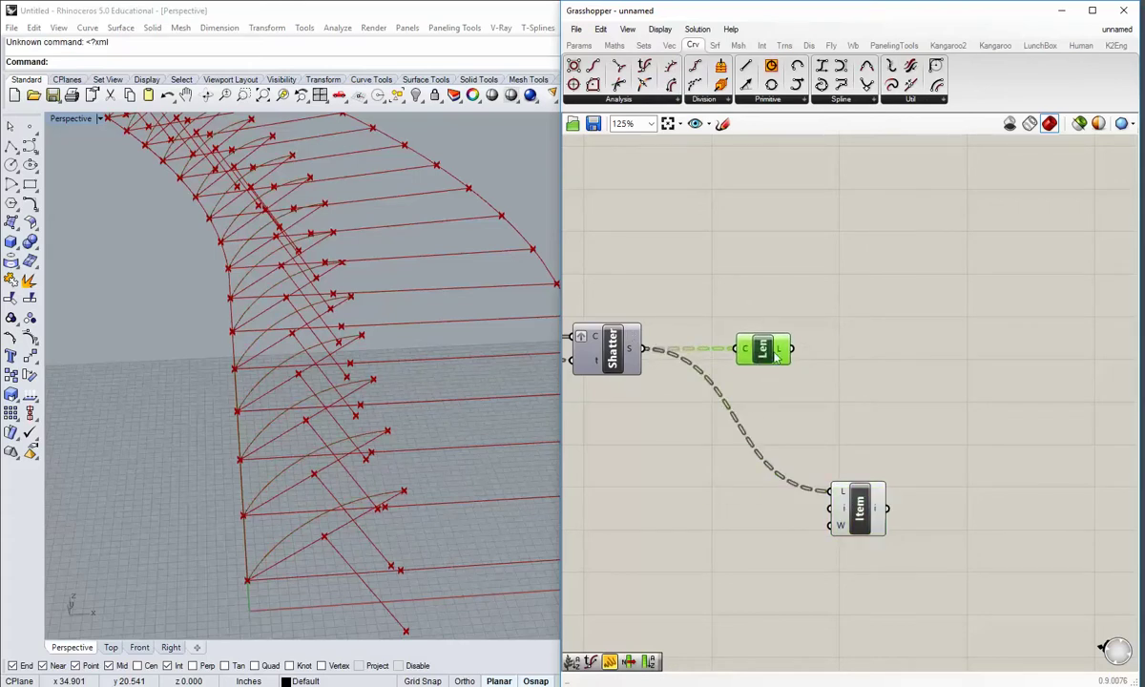
right_click_drag(793, 400, 739, 359)
left_click_drag(833, 488, 916, 550)
left_click(828, 432)
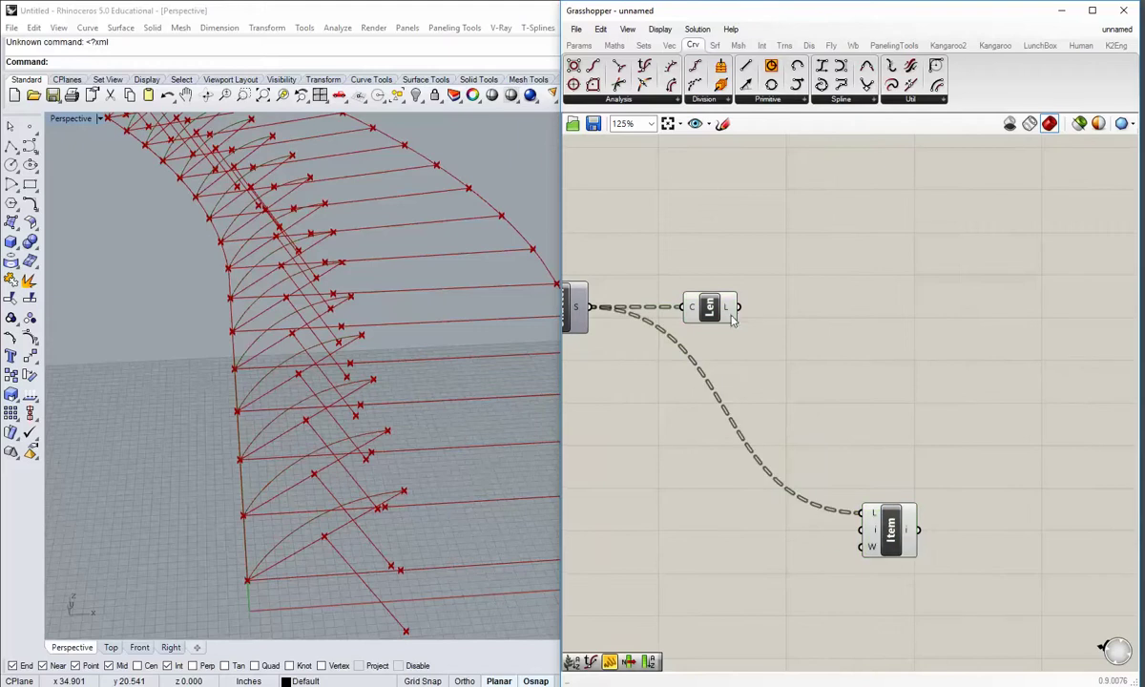
mouse_move(730, 315)
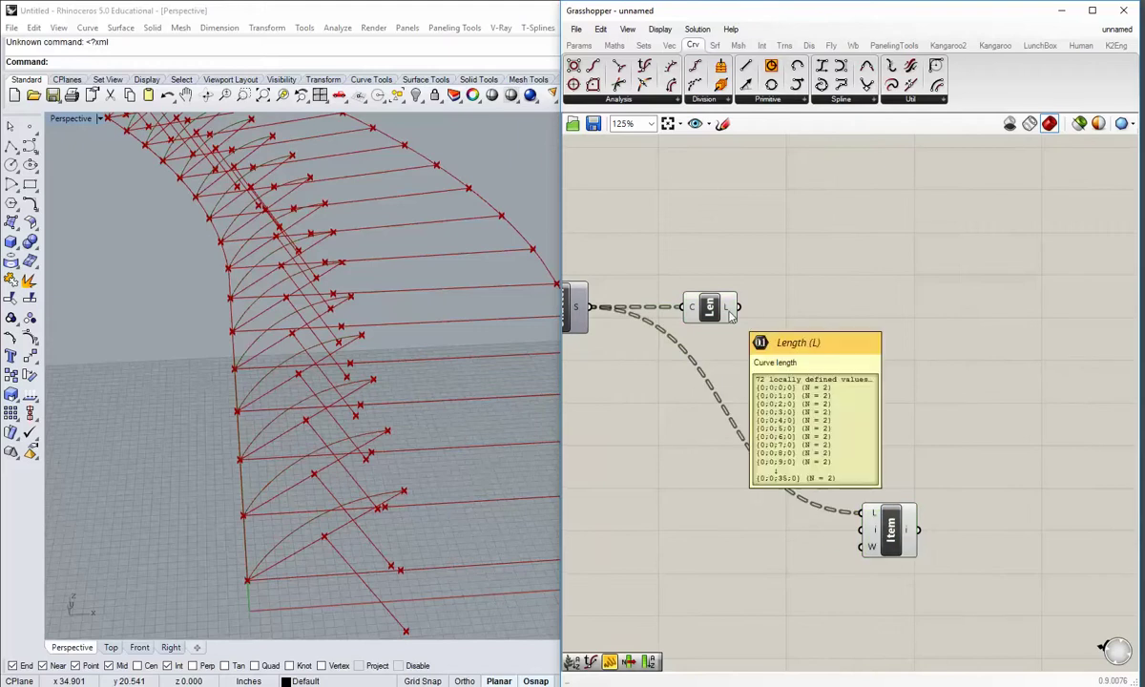
- Add a Sort List component with the curve lengths as keys and Shatter's segments as values A
left_click(642, 45)
left_click(627, 100)
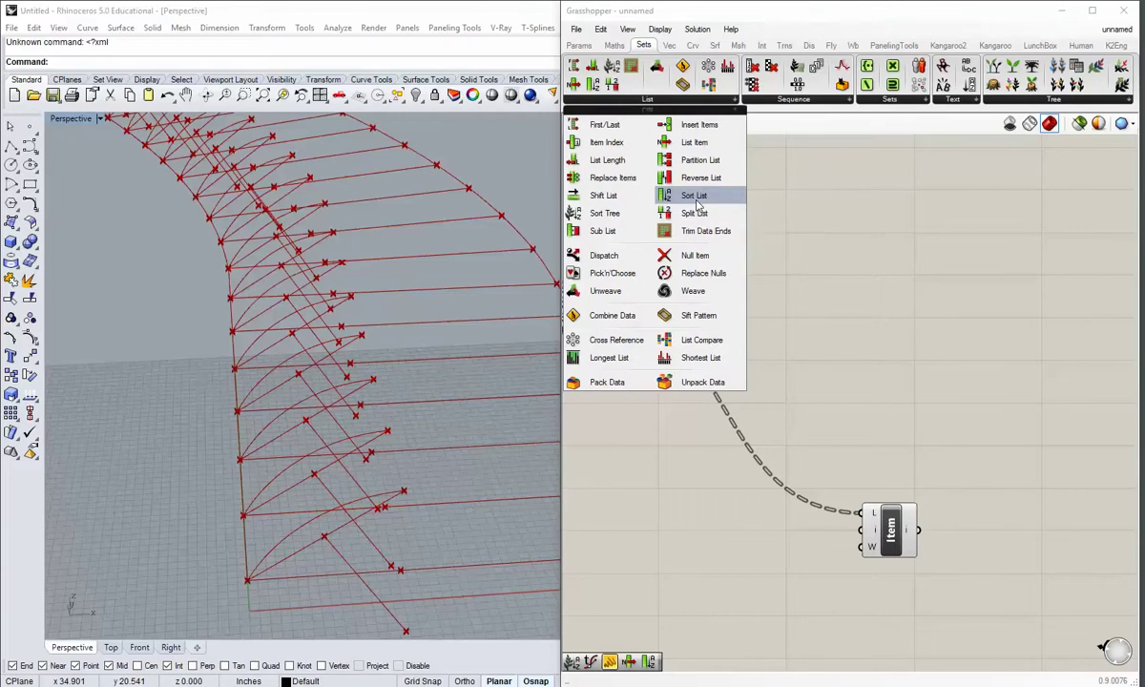
left_click_drag(694, 194, 800, 351)
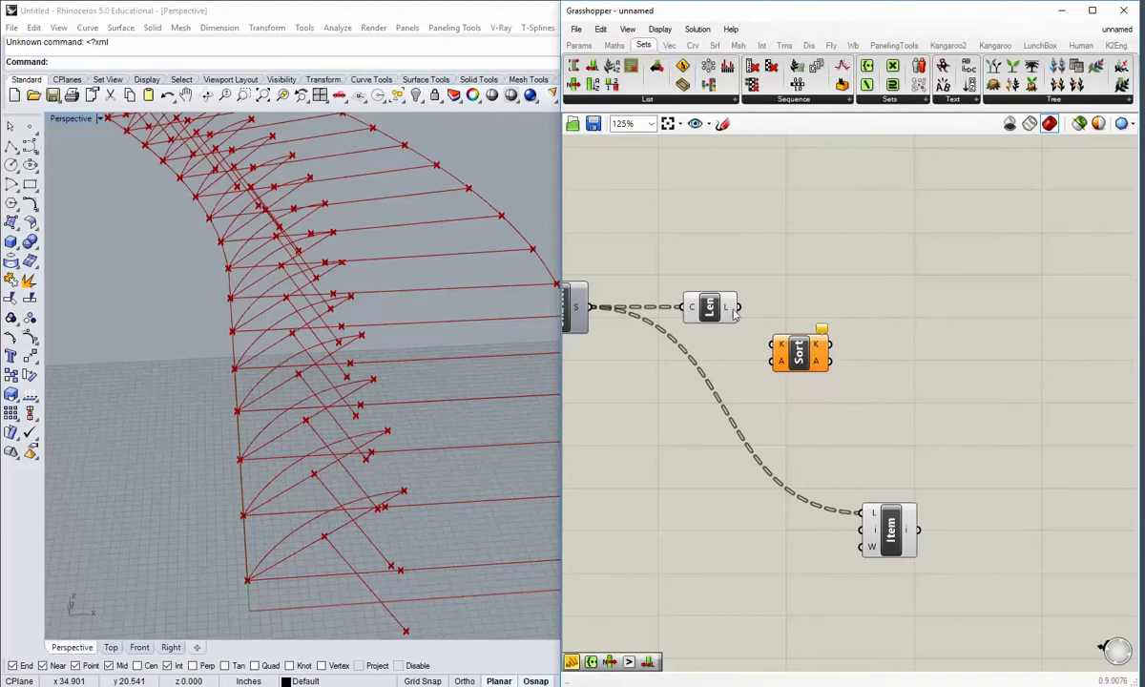
left_click_drag(785, 348, 735, 307)
mouse_move(784, 348)
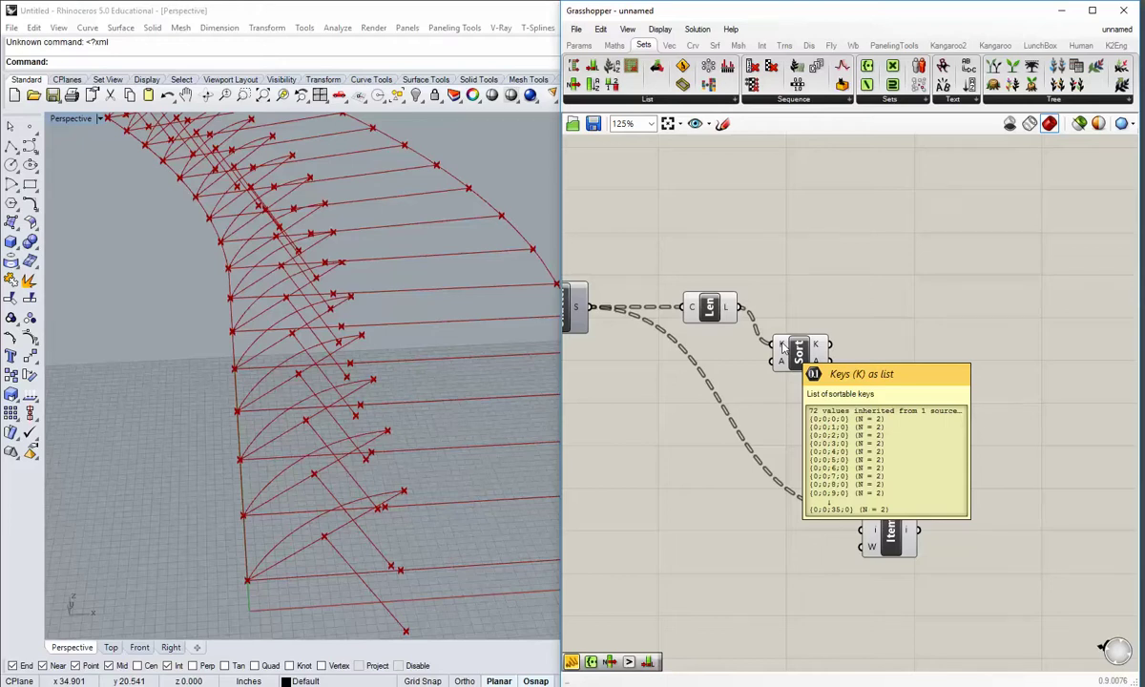
mouse_move(783, 370)
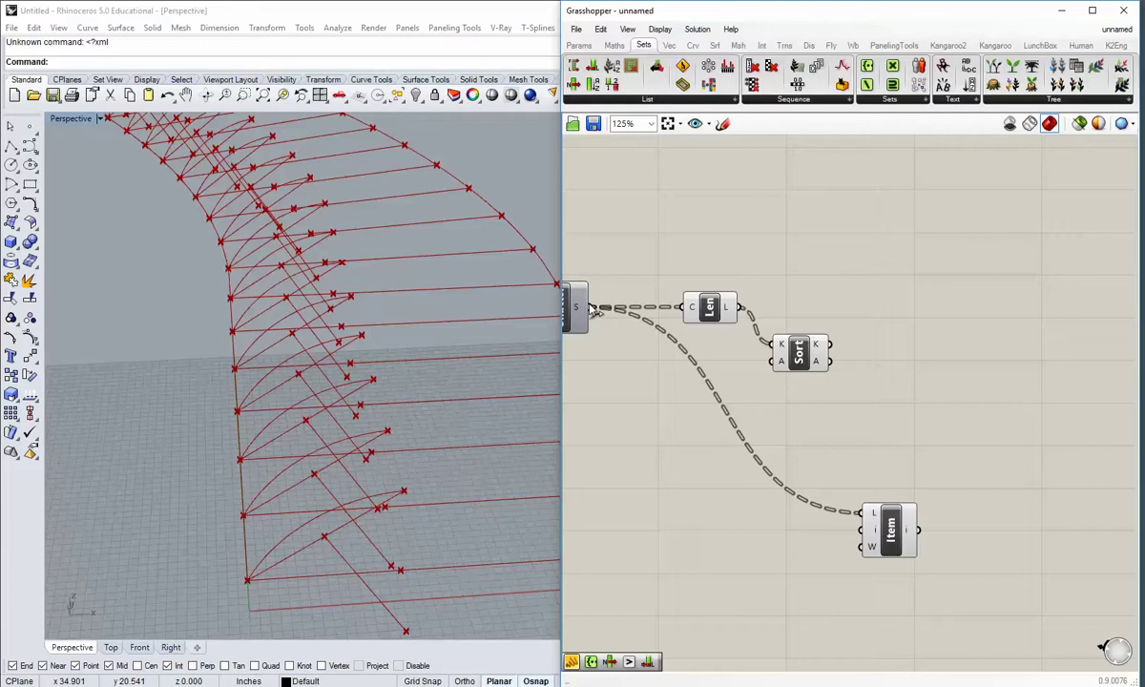
left_click_drag(591, 310, 783, 369)
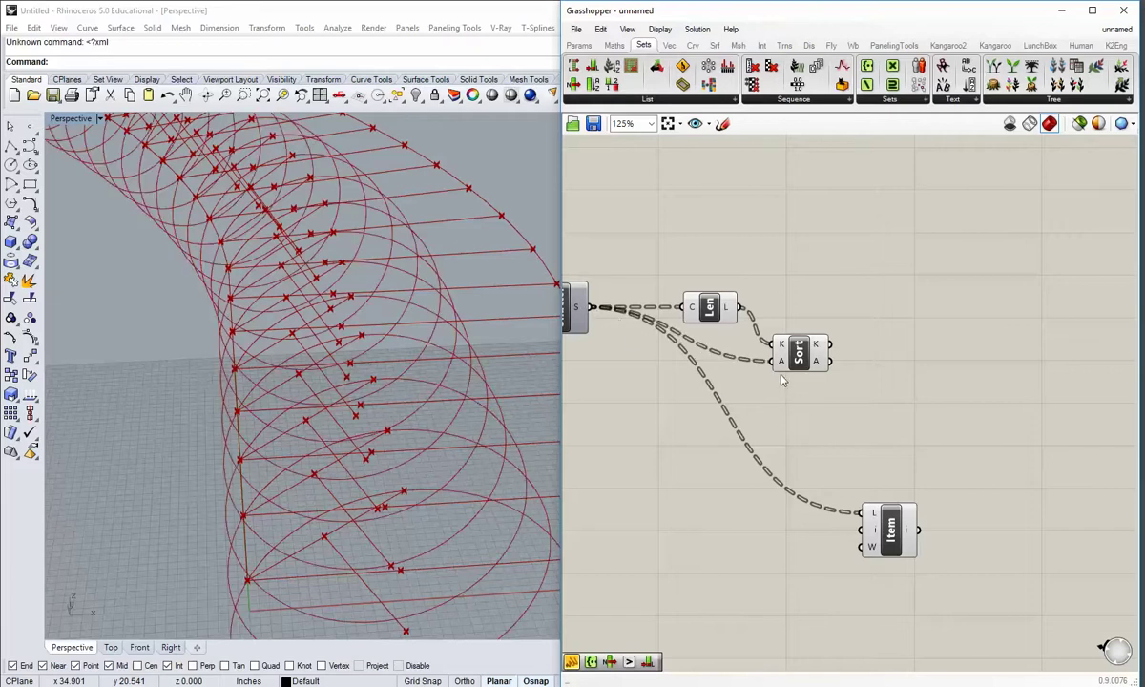
mouse_move(783, 369)
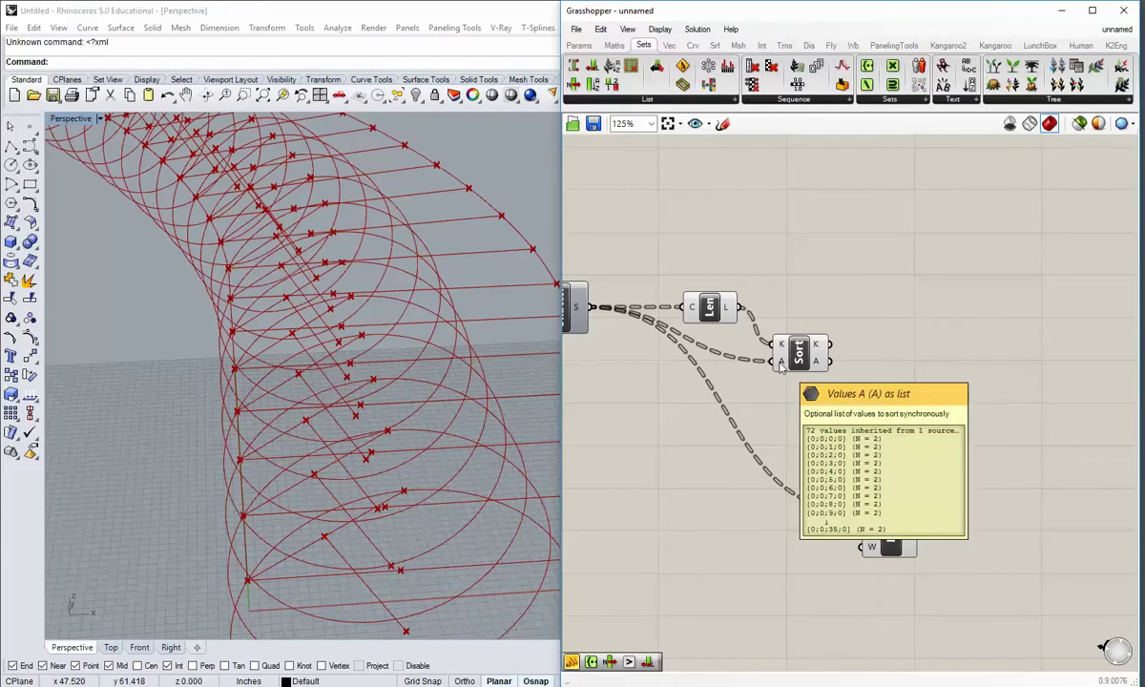
- Replace List Item's list source with Sort List's values A output, and turn off preview for the Length and Sort List components
right_click_drag(803, 393, 773, 388)
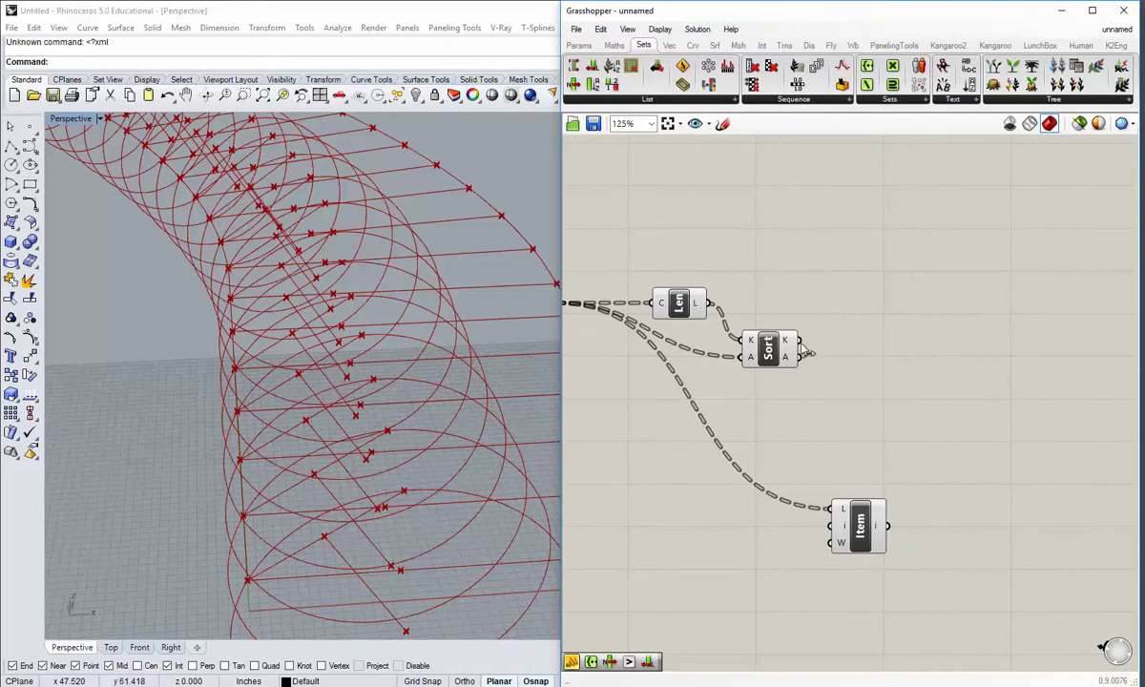
left_click_drag(801, 357, 823, 509)
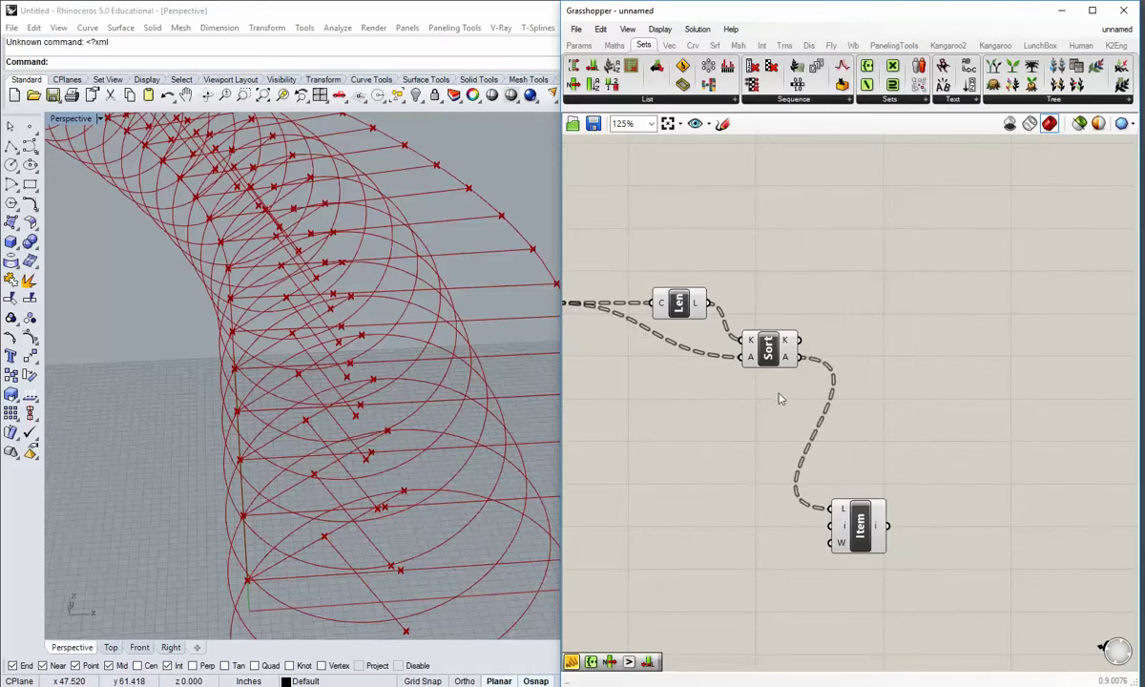
left_click_drag(783, 397, 682, 296)
middle_click(688, 301)
left_click(834, 474)
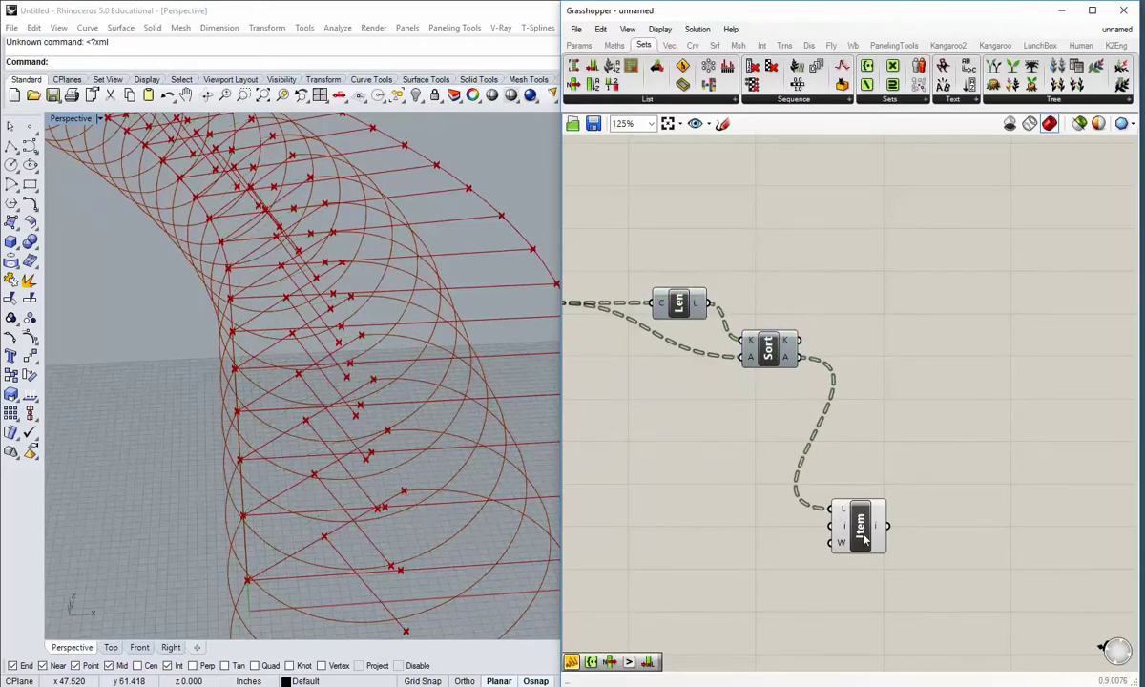
- Place List Item beside Sort List and set its index input to 0
left_click_drag(863, 540, 903, 387)
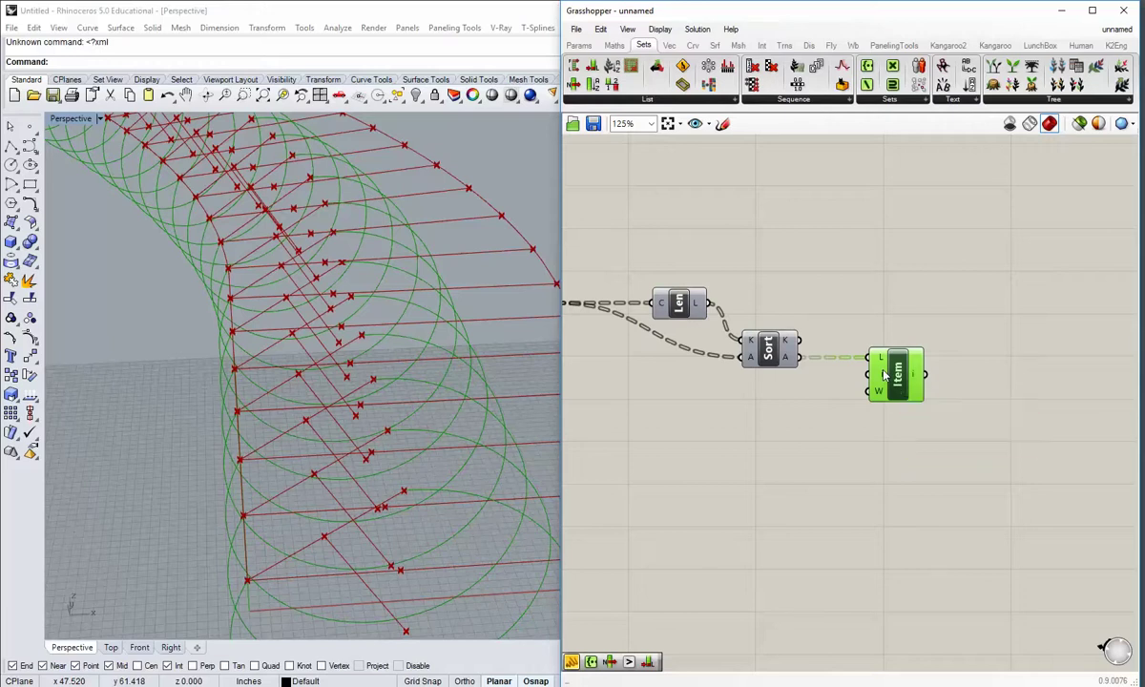
right_click(884, 375)
mouse_move(926, 506)
left_click_drag(740, 507, 691, 492)
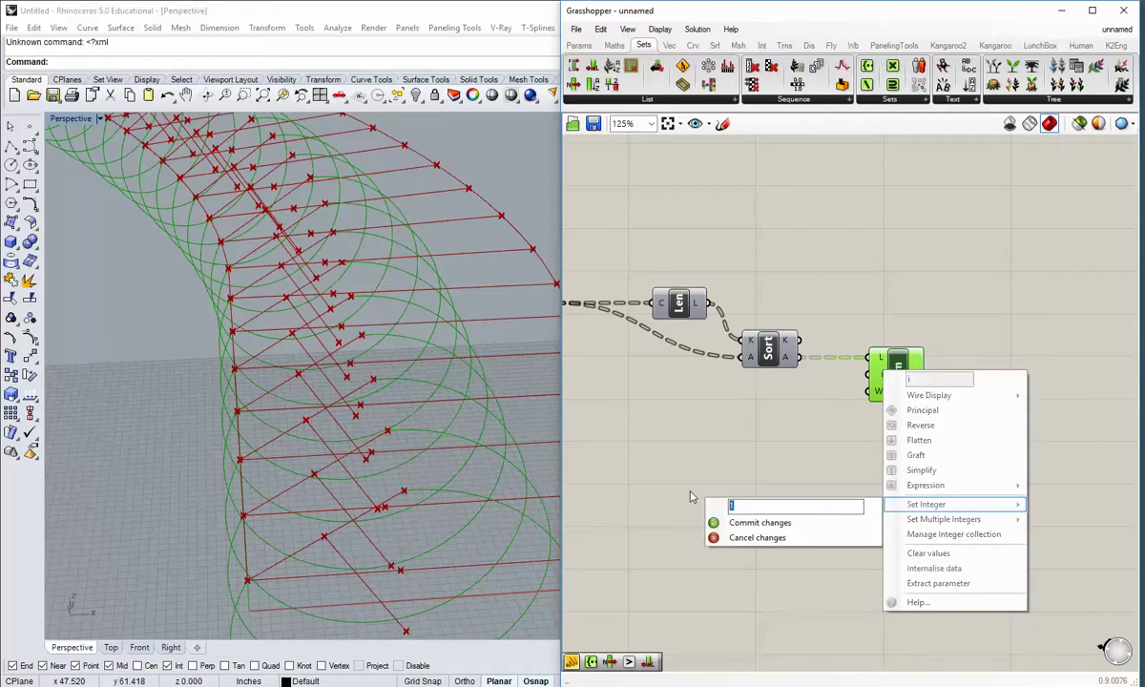
type("0")
left_click(743, 521)
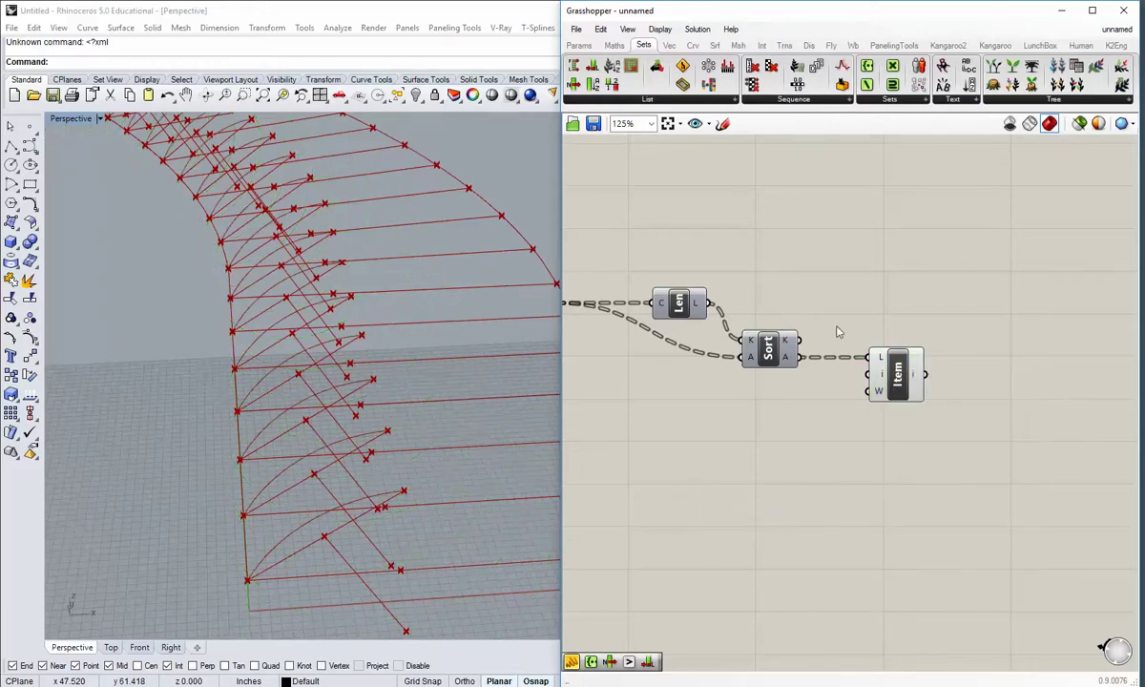
right_click_drag(448, 320, 371, 425)
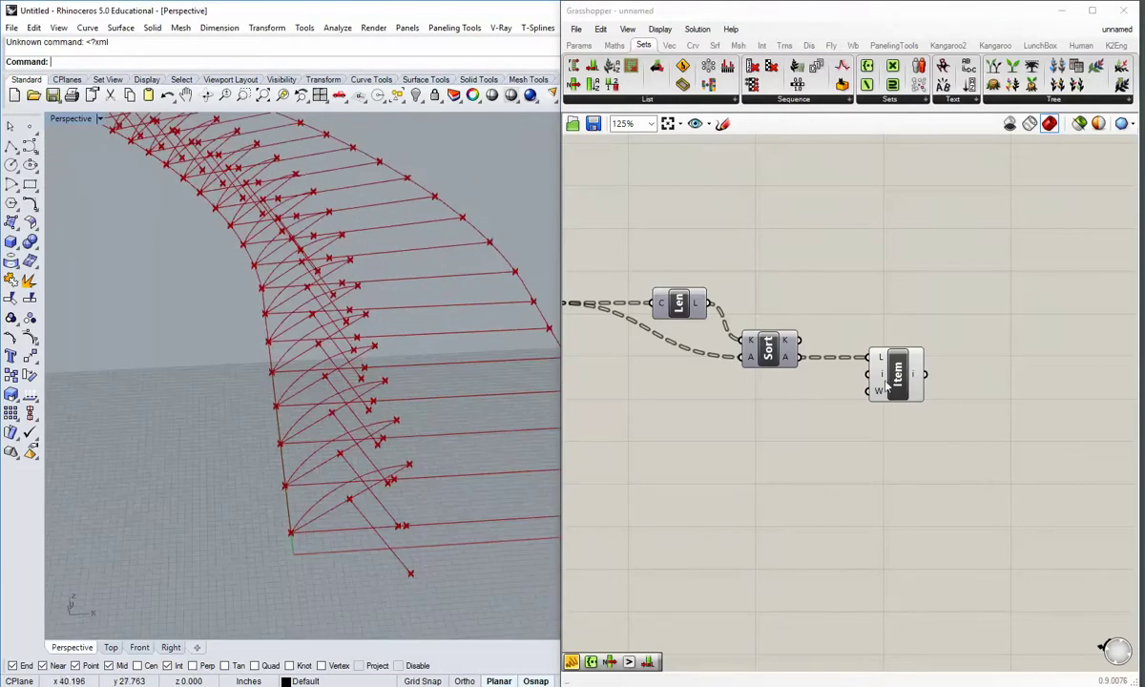
left_click_drag(909, 373, 890, 373)
left_click(716, 438)
- Examine the sorting components and the arcs that List Item picks in the perspective view
right_click_drag(684, 441, 775, 447)
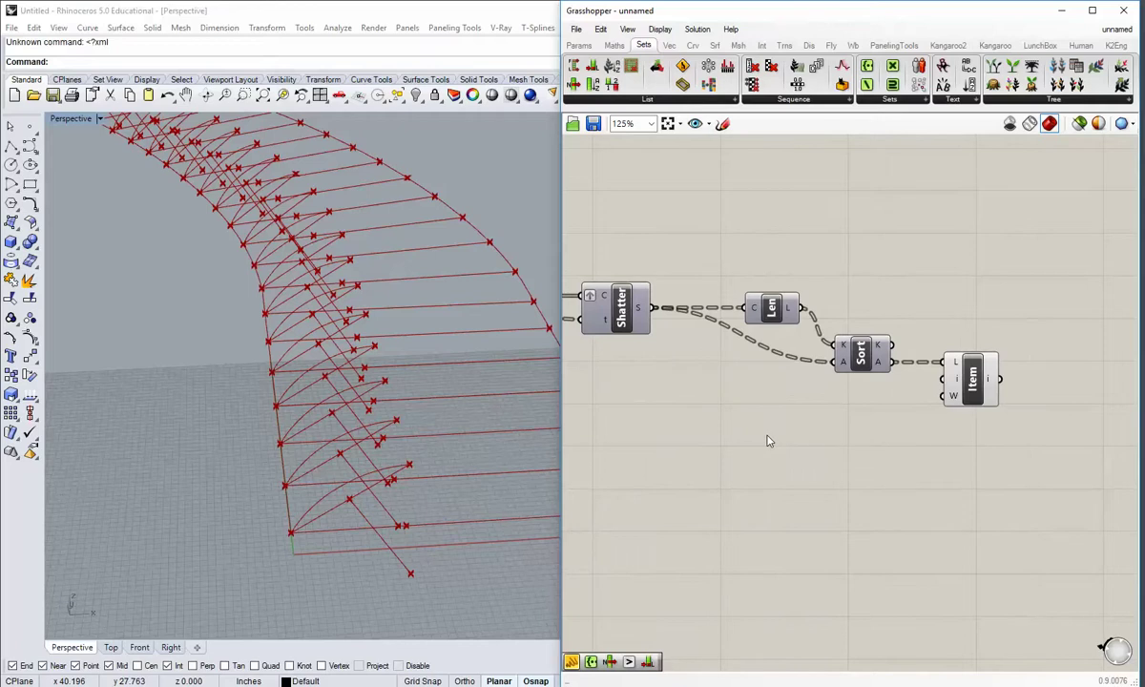
right_click_drag(814, 440, 751, 444)
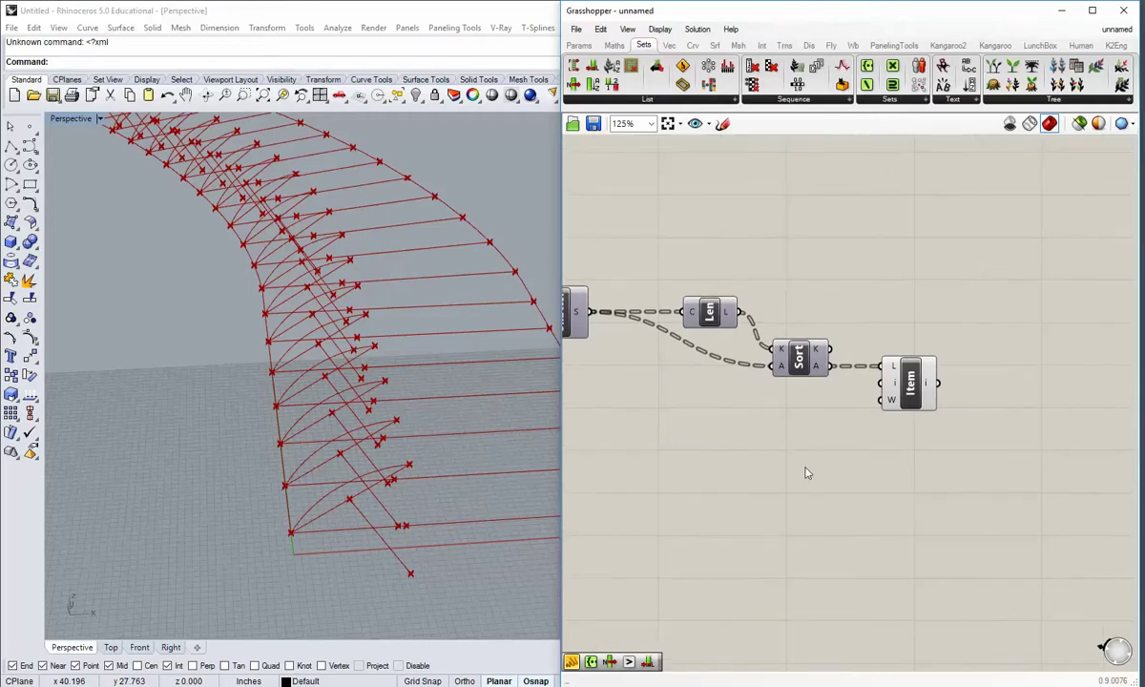
right_click_drag(115, 520, 144, 539)
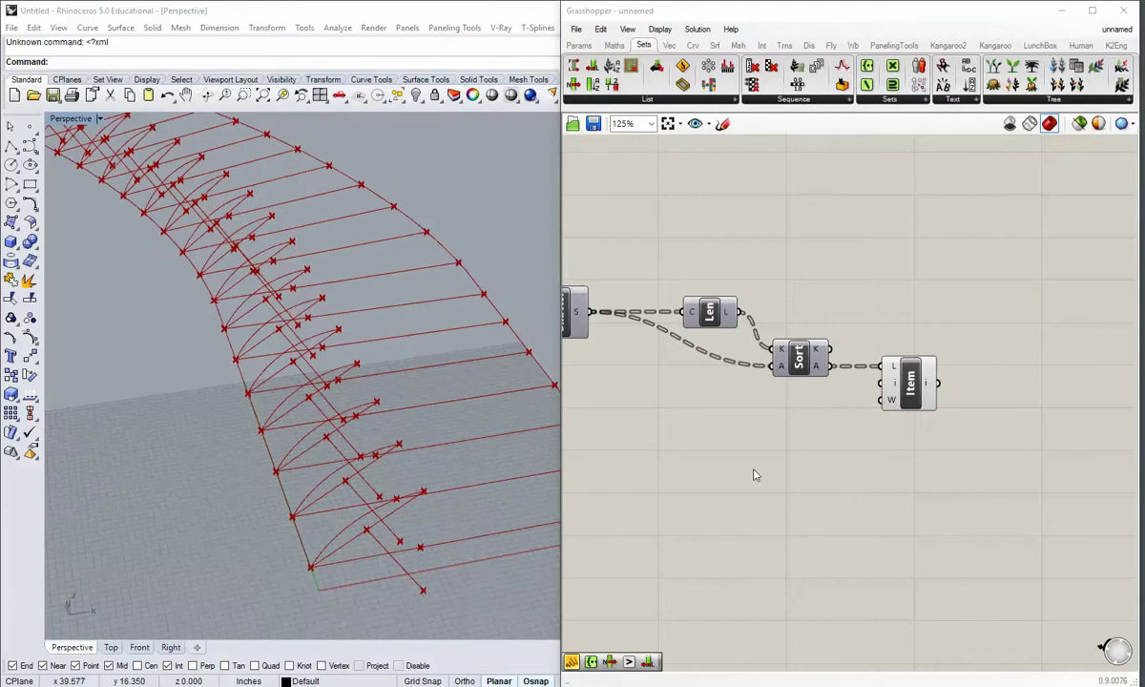
right_click(786, 394)
right_click_drag(769, 457, 706, 422)
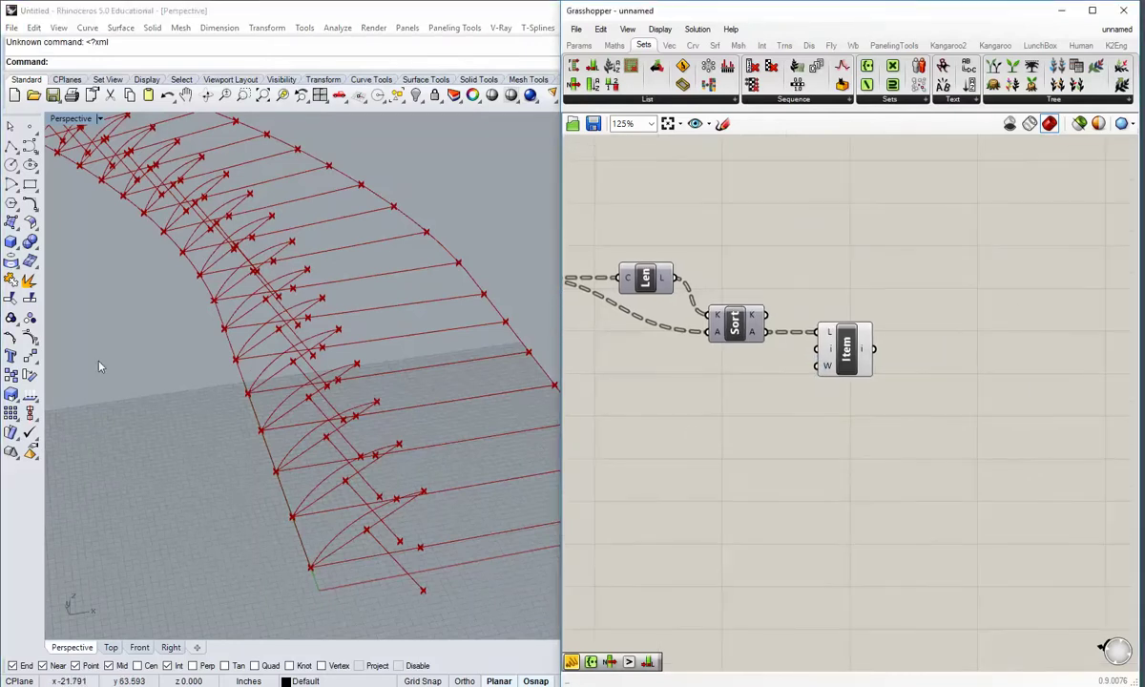
left_click(849, 358)
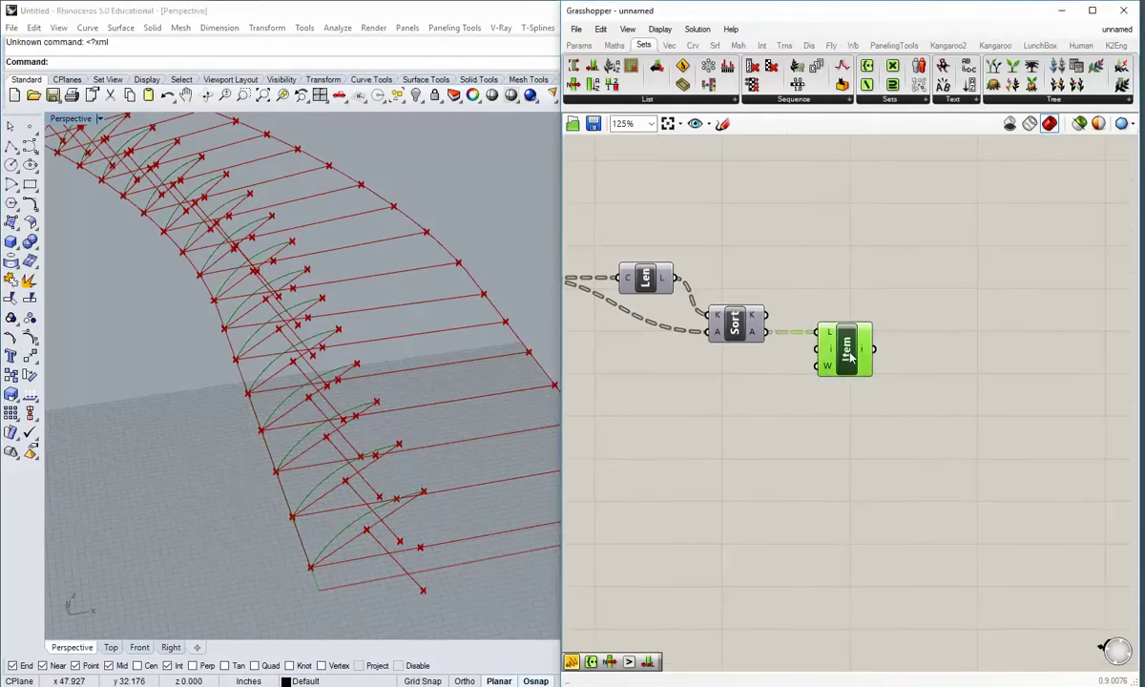
left_click(695, 448)
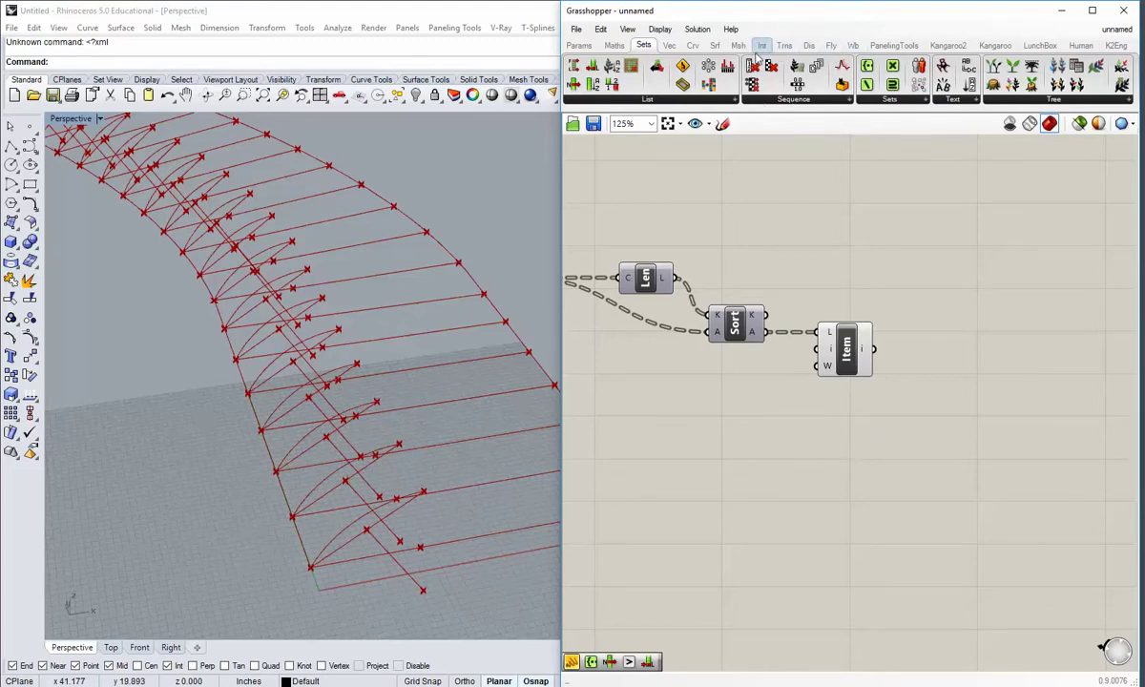
- Add a Custom Preview component fed by List Item's output, place it above List Item, and turn off List Item's own preview
left_click(808, 45)
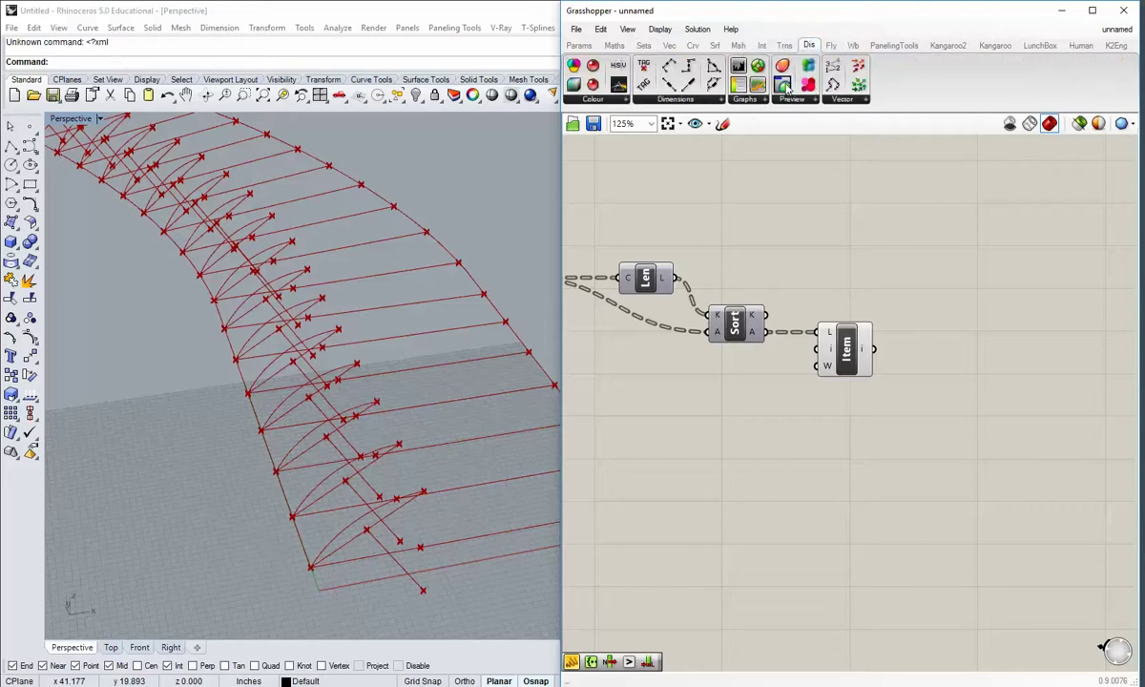
left_click_drag(787, 88, 955, 325)
left_click_drag(875, 347, 933, 314)
left_click_drag(954, 324, 948, 271)
right_click(847, 347)
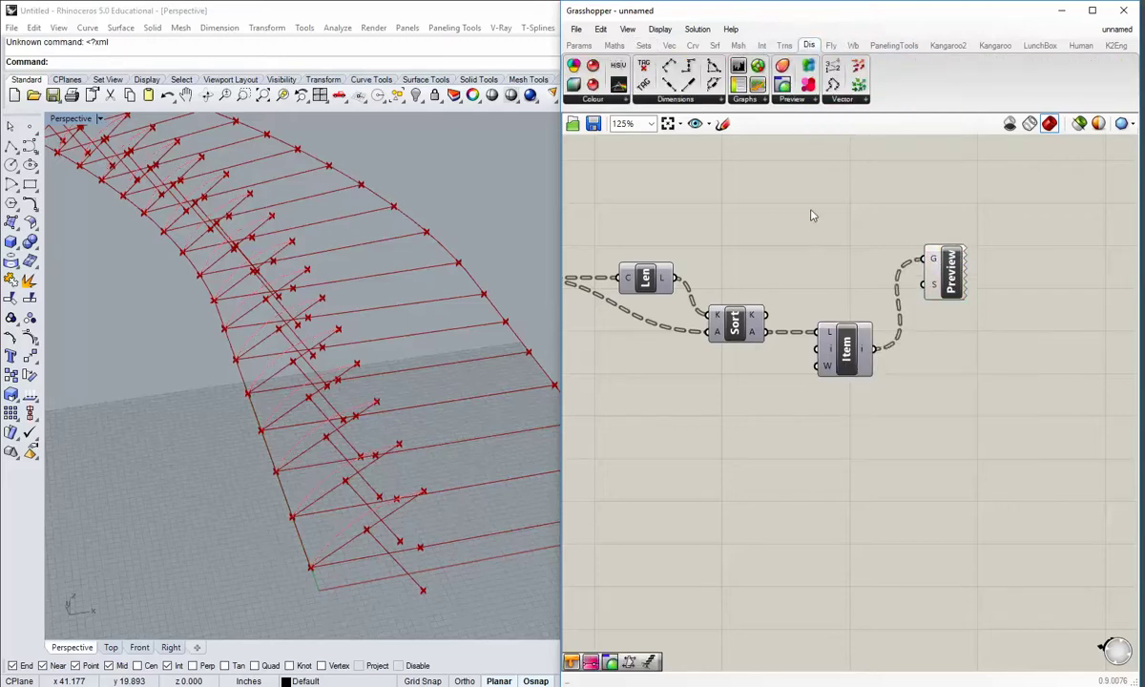
- Add a Colour Swatch, connect it to Custom Preview's shader input, and place it beside that component
left_click(580, 44)
left_click(803, 99)
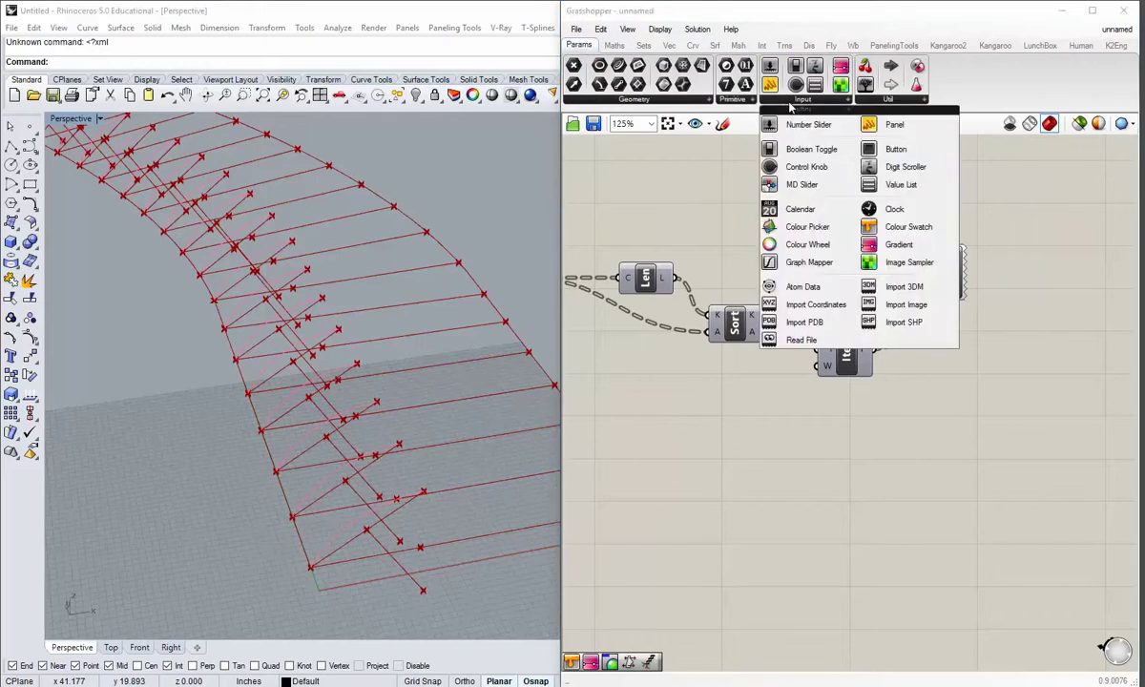
left_click(909, 227)
left_click(788, 270)
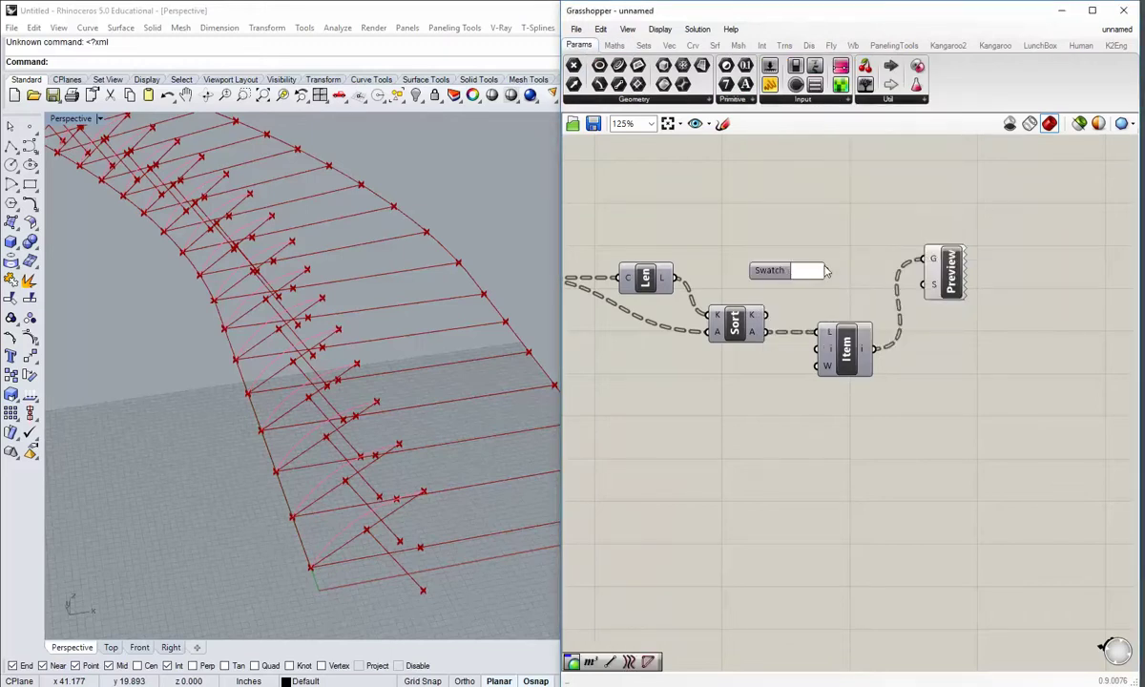
left_click_drag(827, 271, 924, 285)
left_click_drag(770, 270, 820, 283)
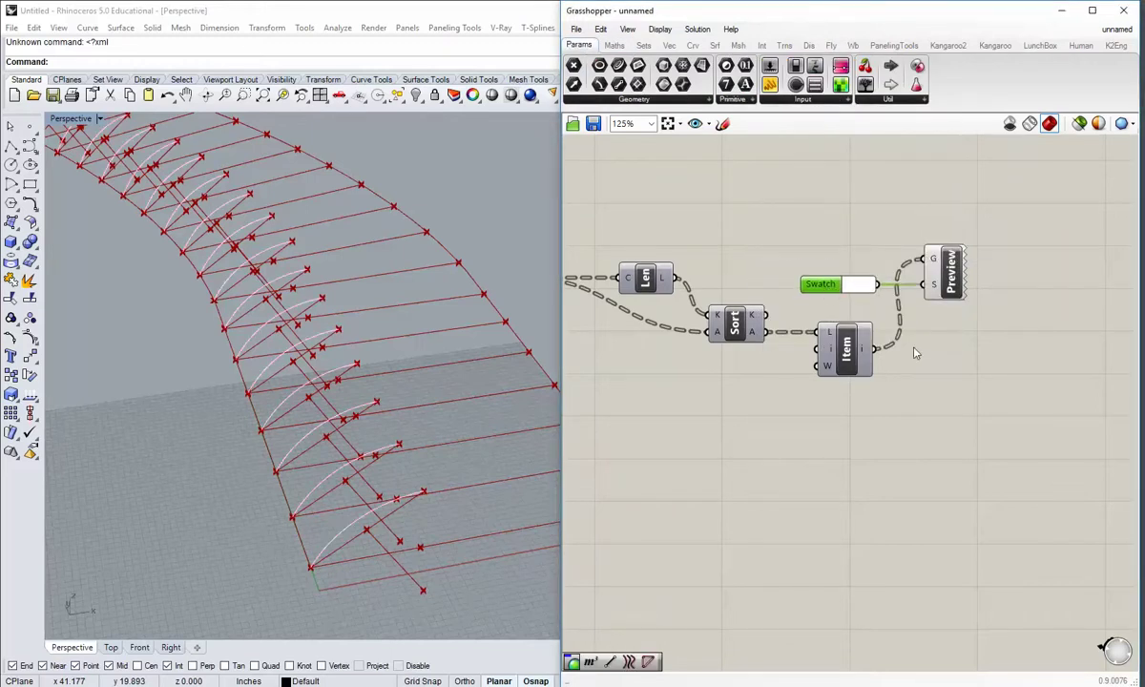
- Inspect the highlighted arcs, isolate the Move component's preview to identify its points, and restore the full preview
right_click_drag(428, 465, 486, 401)
right_click_drag(455, 356, 380, 404)
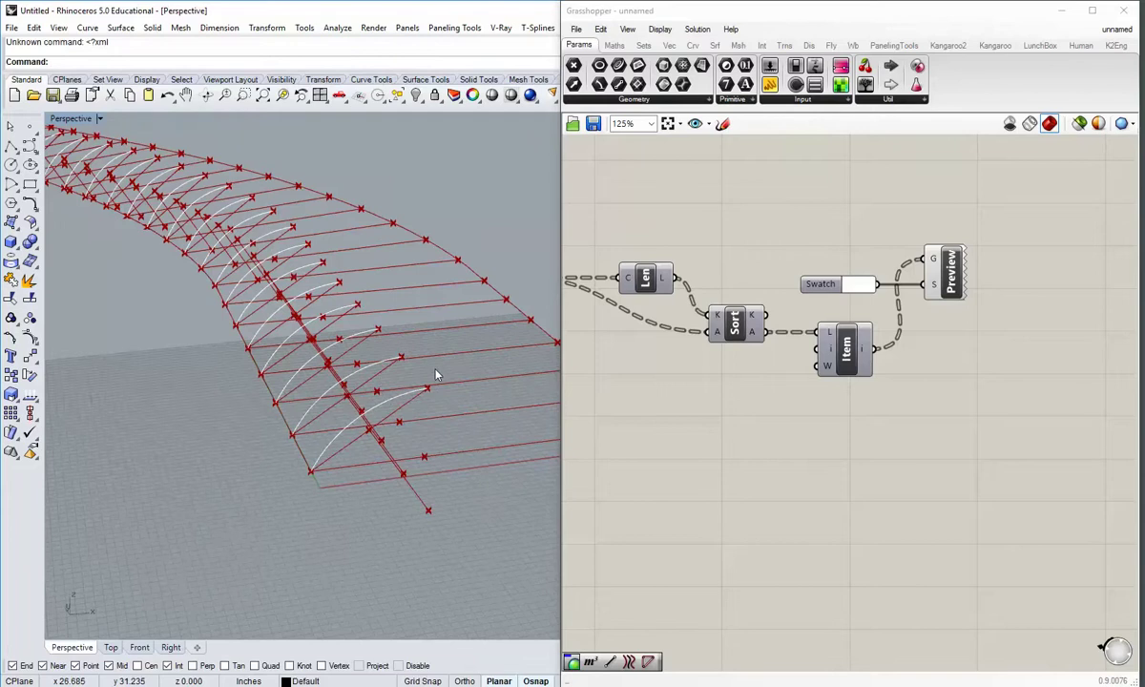
right_click_drag(435, 375, 345, 481)
scroll(807, 373, "down", 1)
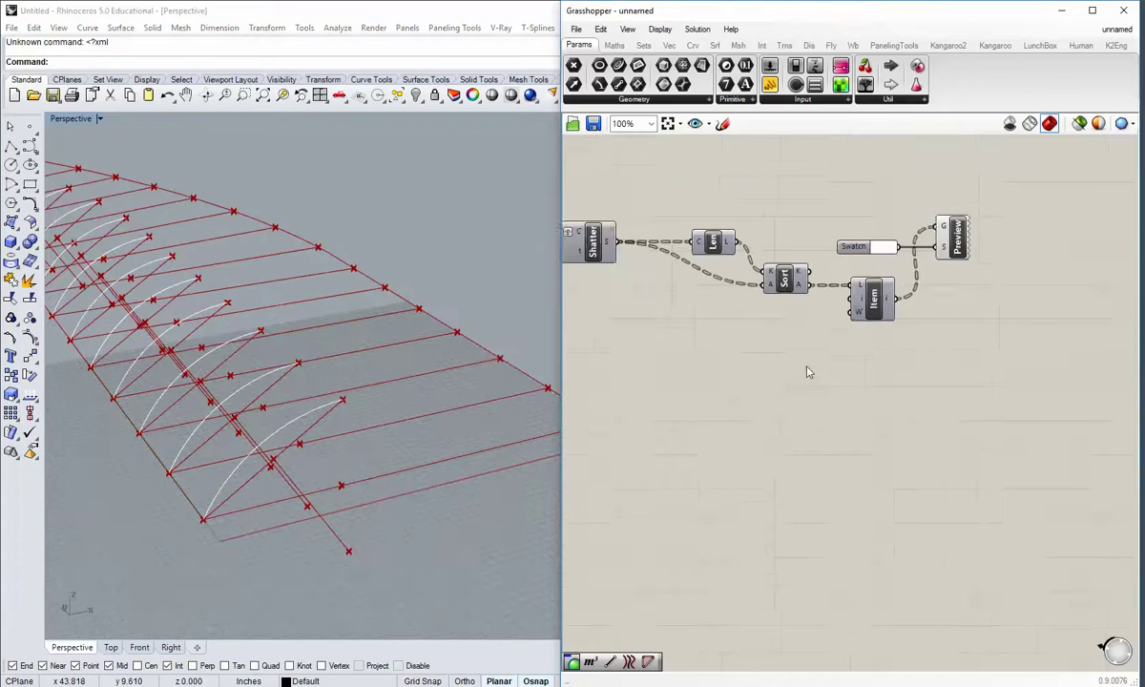
scroll(807, 372, "down", 5)
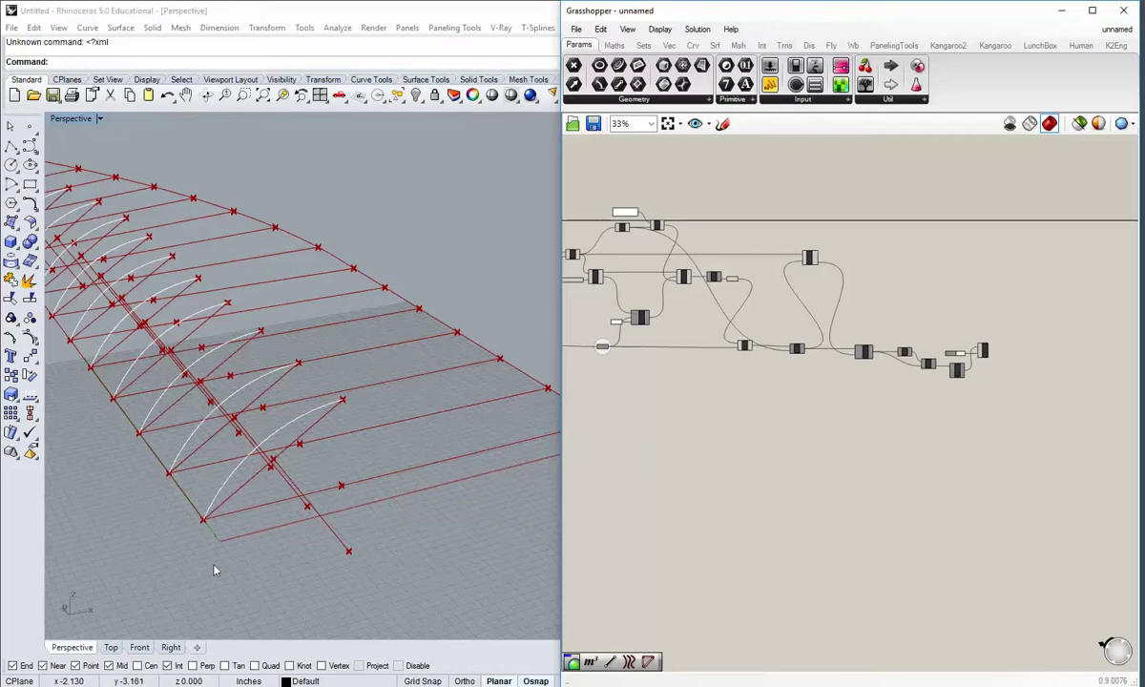
right_click_drag(355, 424, 347, 445, "shift")
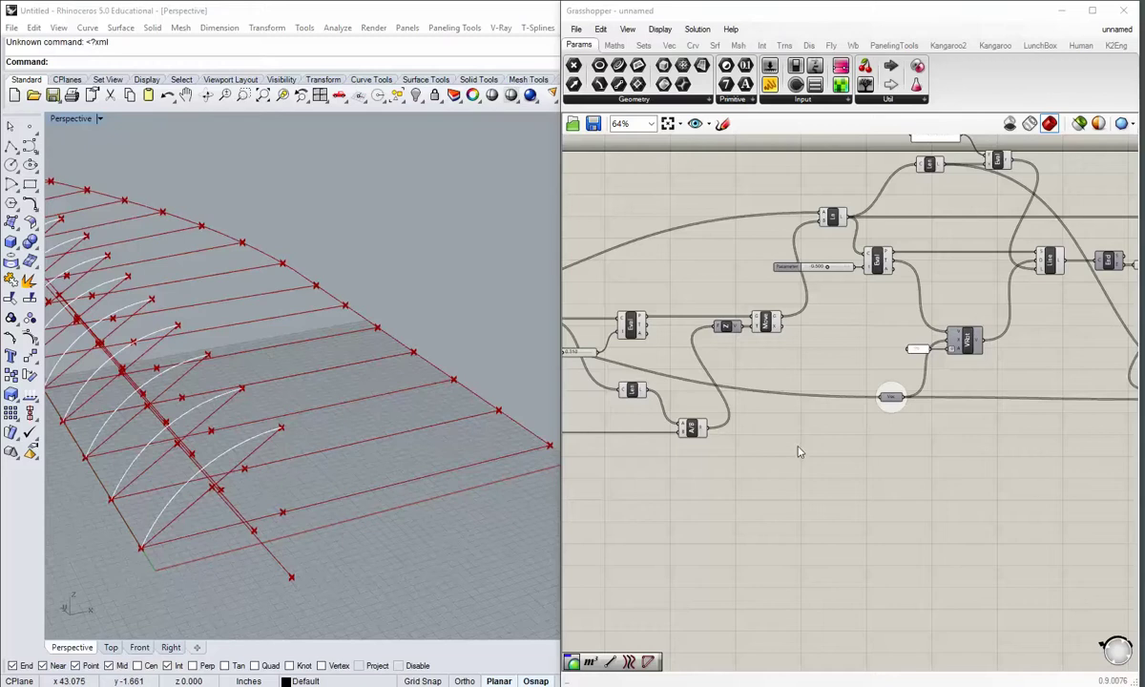
right_click_drag(800, 452, 762, 458)
left_click(730, 329)
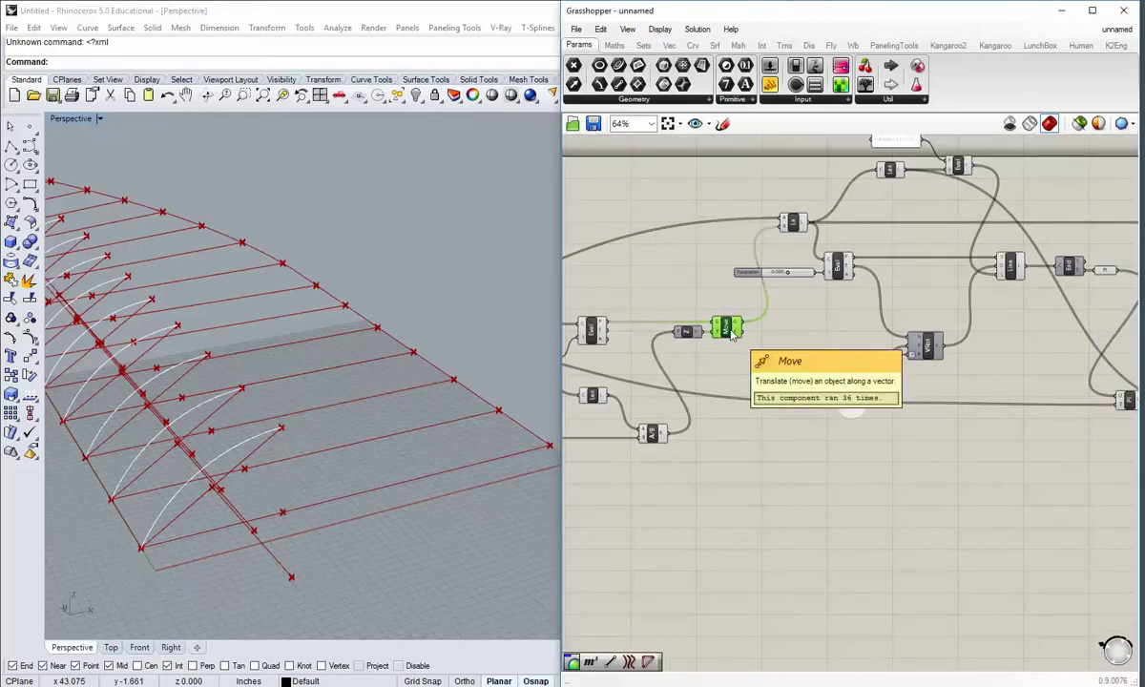
right_click_drag(726, 345, 710, 328)
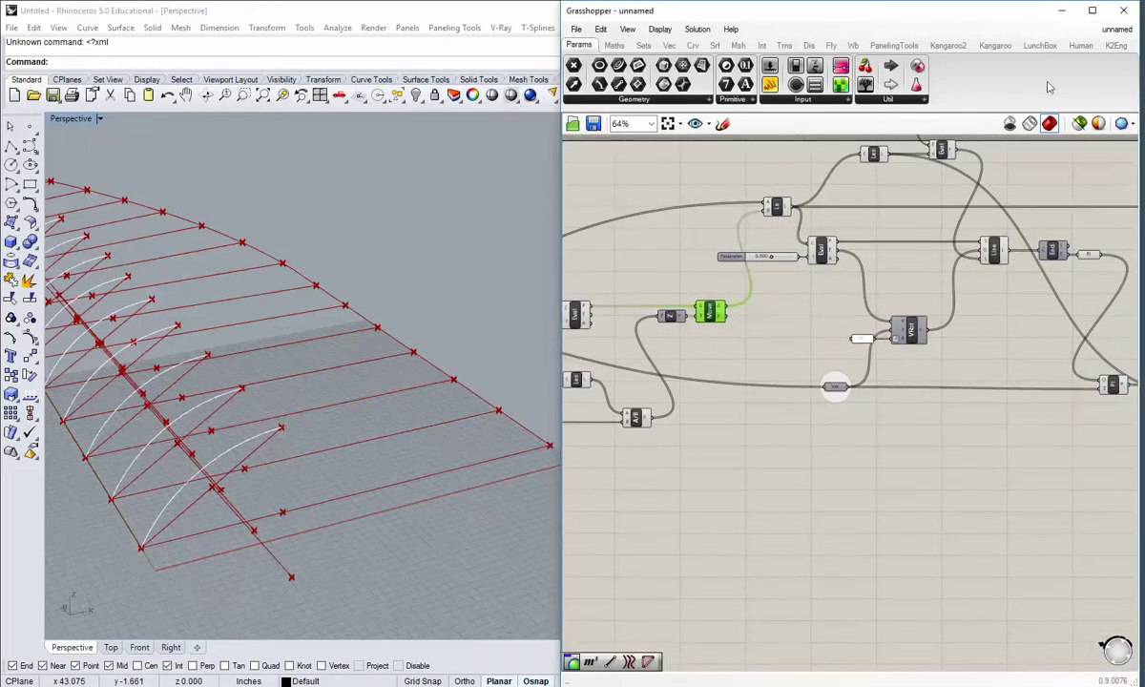
left_click(1079, 124)
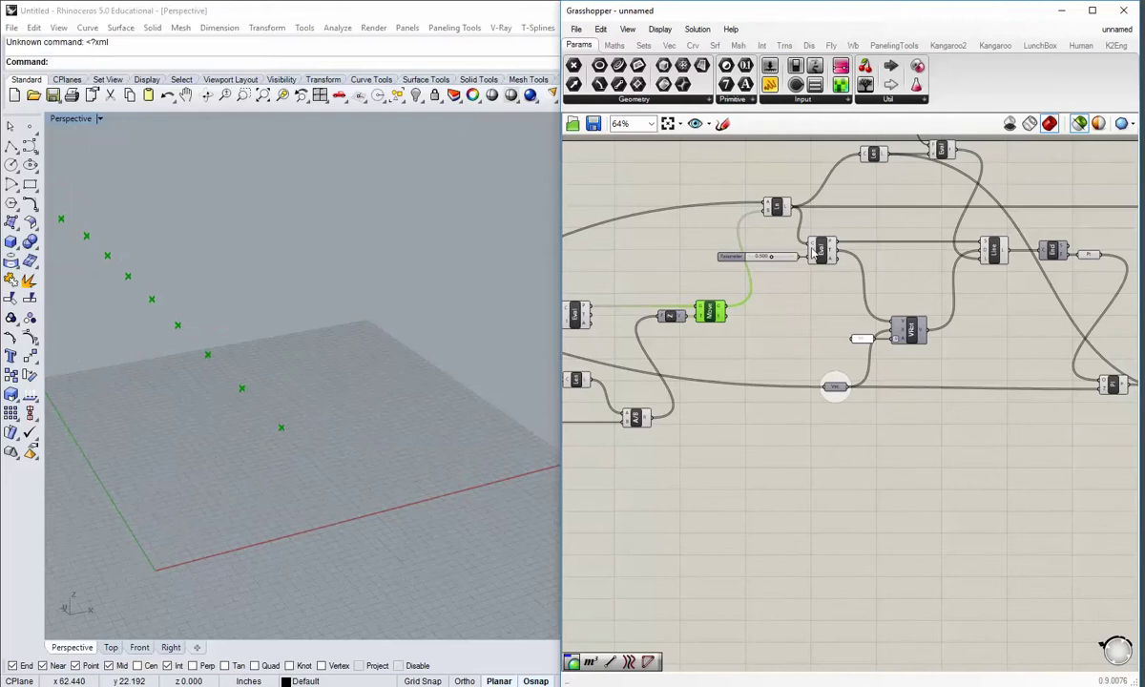
left_click(1076, 125)
left_click(752, 364)
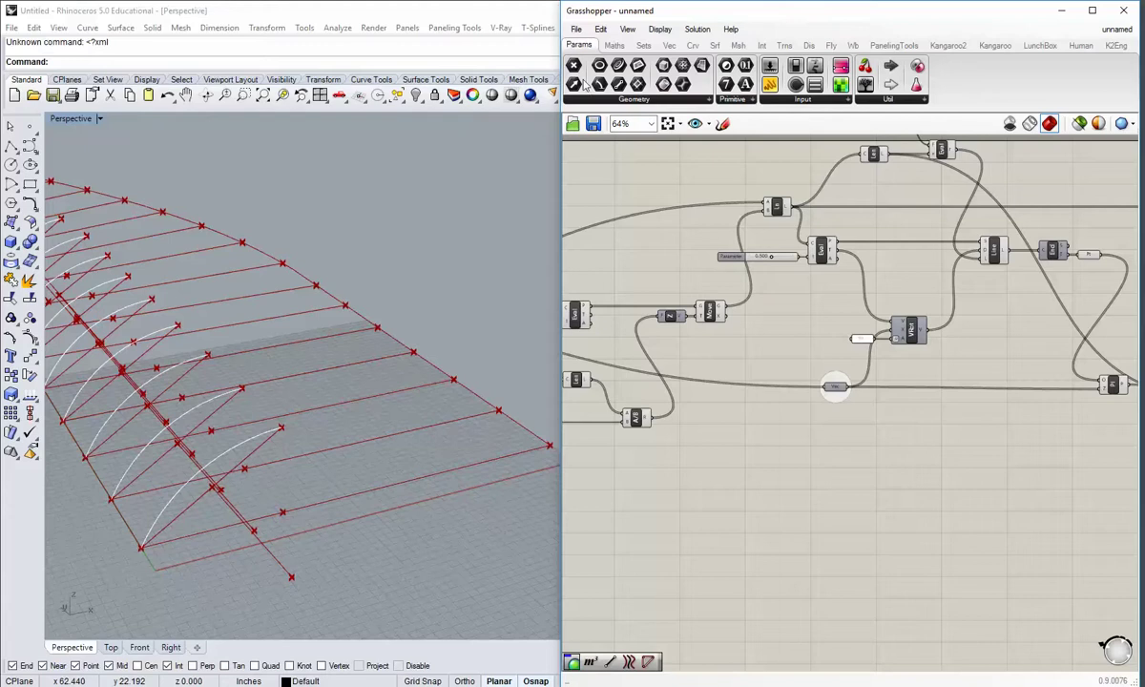
- Add a Point parameter below the definition, feed it from Move's geometry output, and turn off Move's preview
left_click_drag(584, 84, 780, 534)
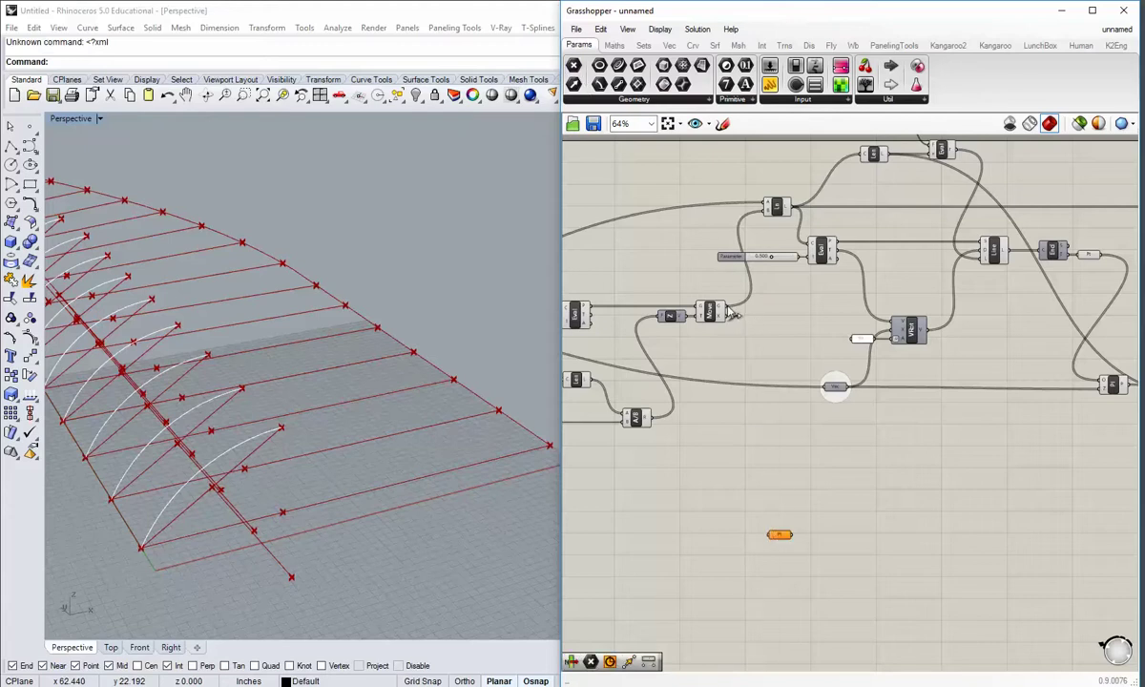
left_click_drag(731, 313, 773, 607)
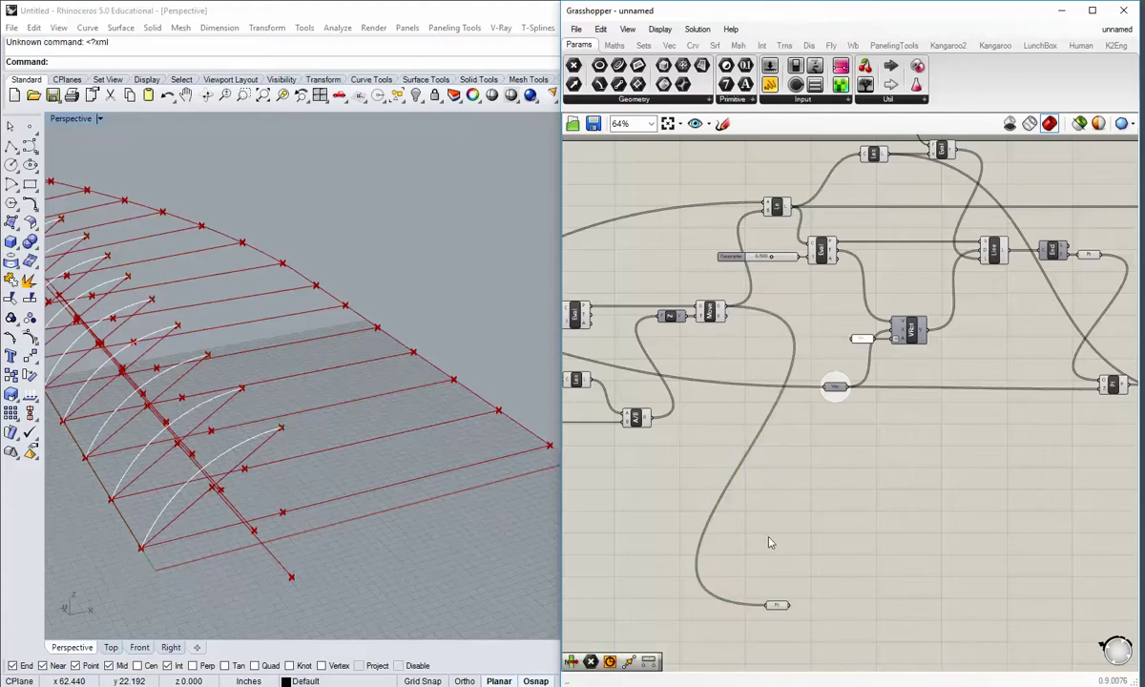
right_click(709, 312)
left_click(729, 338)
- Reposition the new Point parameter in the open area below the definition
scroll(795, 485, "down", 2)
right_click_drag(864, 602, 847, 477)
left_click_drag(770, 433, 764, 487)
left_click(862, 560)
right_click_drag(1107, 515, 950, 555)
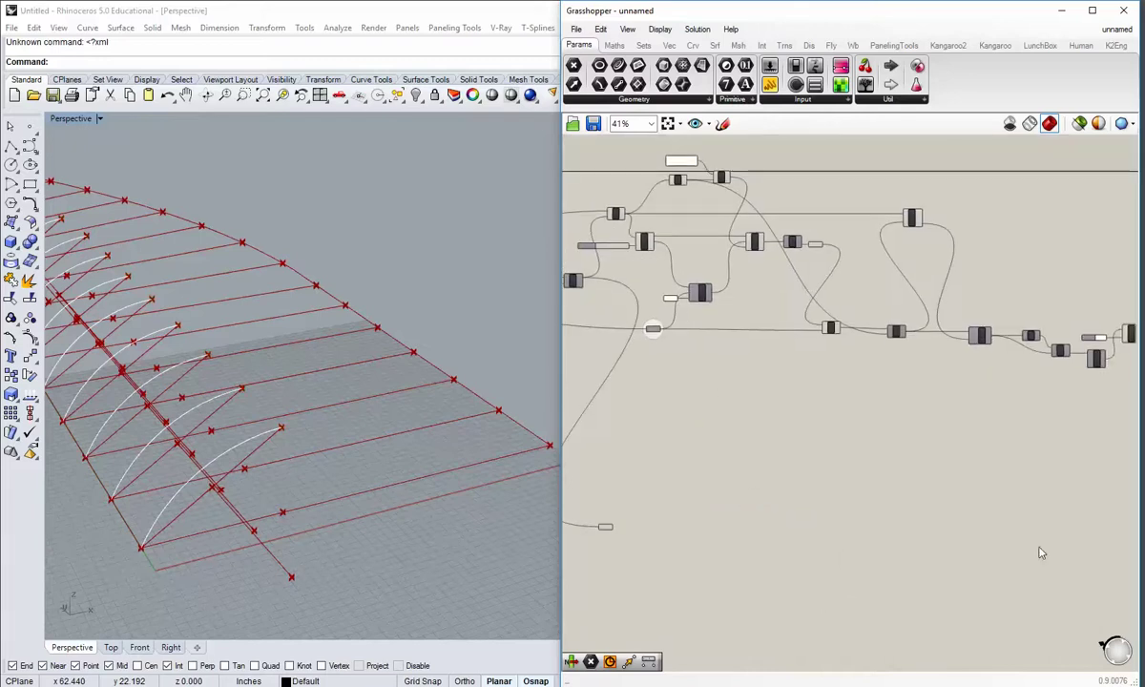
right_click_drag(799, 550, 878, 561)
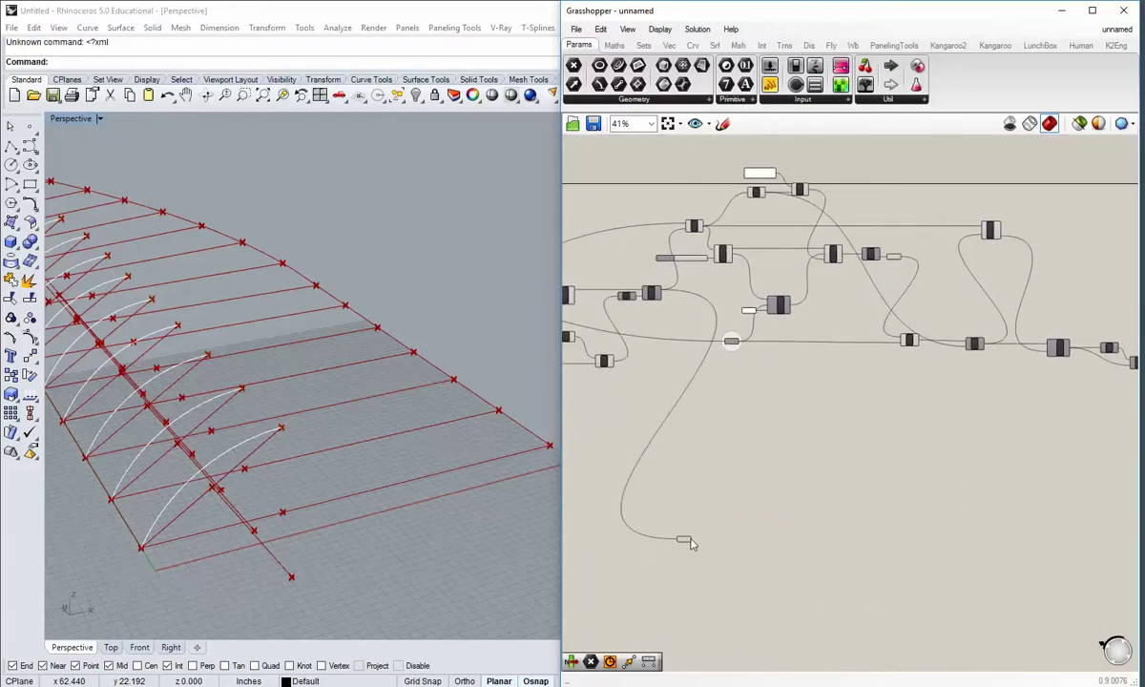
left_click_drag(686, 490, 686, 479)
scroll(689, 517, "up", 3)
left_click_drag(681, 560, 694, 467)
- Group the Point parameter and name the group "inflection pt"
middle_click(694, 468)
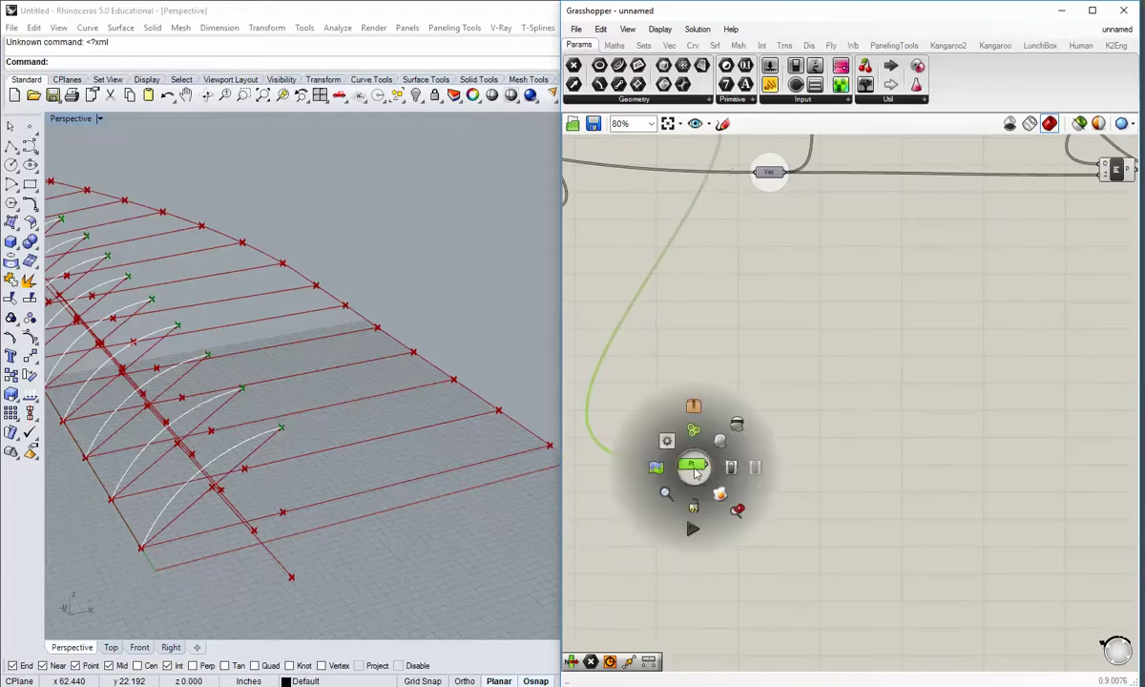
scroll(694, 472, "up", 3)
right_click(697, 467)
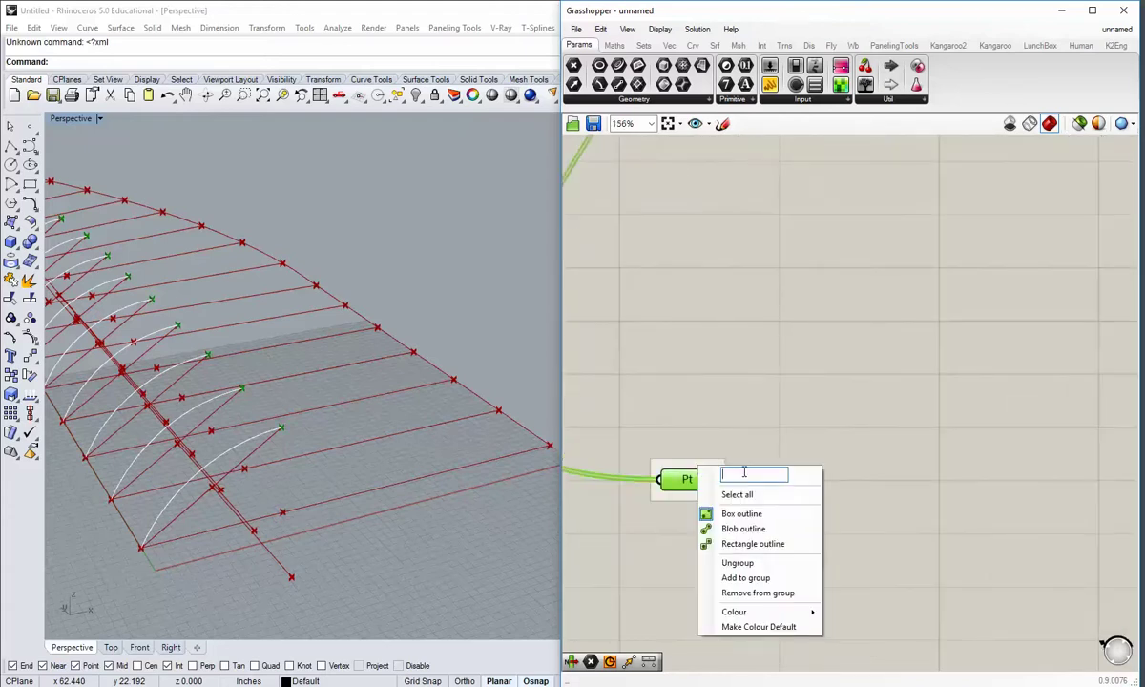
type("inflection ")
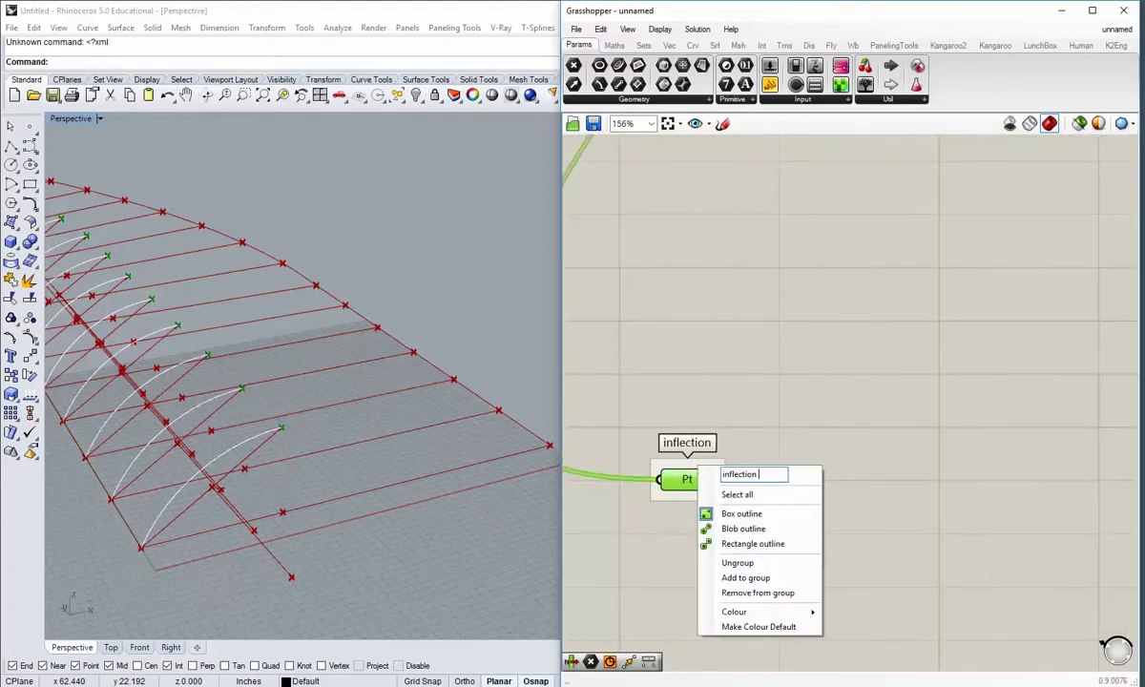
type("pt")
left_click(824, 441)
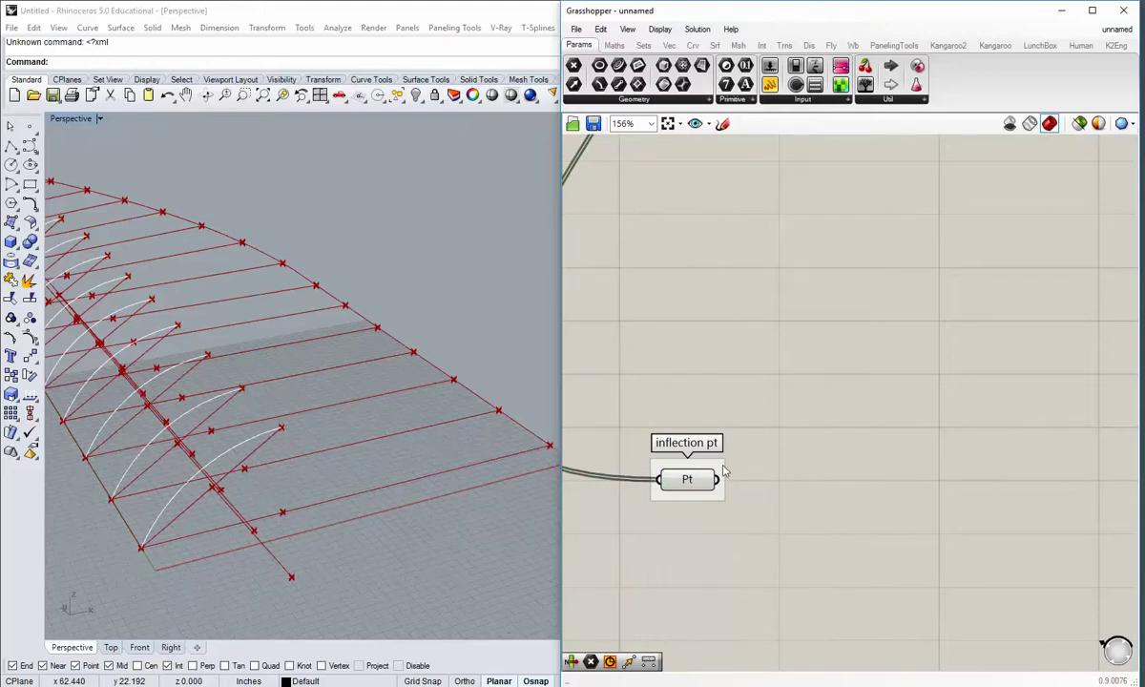
- Give the "inflection pt" group a blob outline and move its Point parameter farther down the canvas
scroll(730, 468, "down", 3)
mouse_move(787, 506)
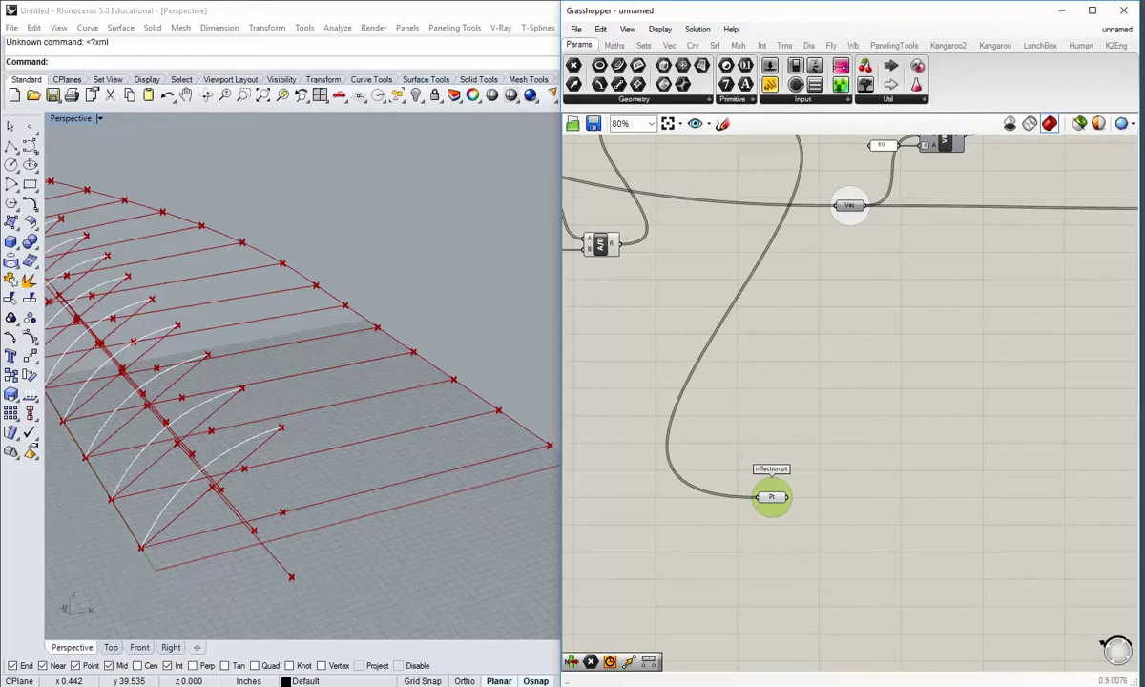
left_click(781, 500)
left_click_drag(781, 503, 781, 558)
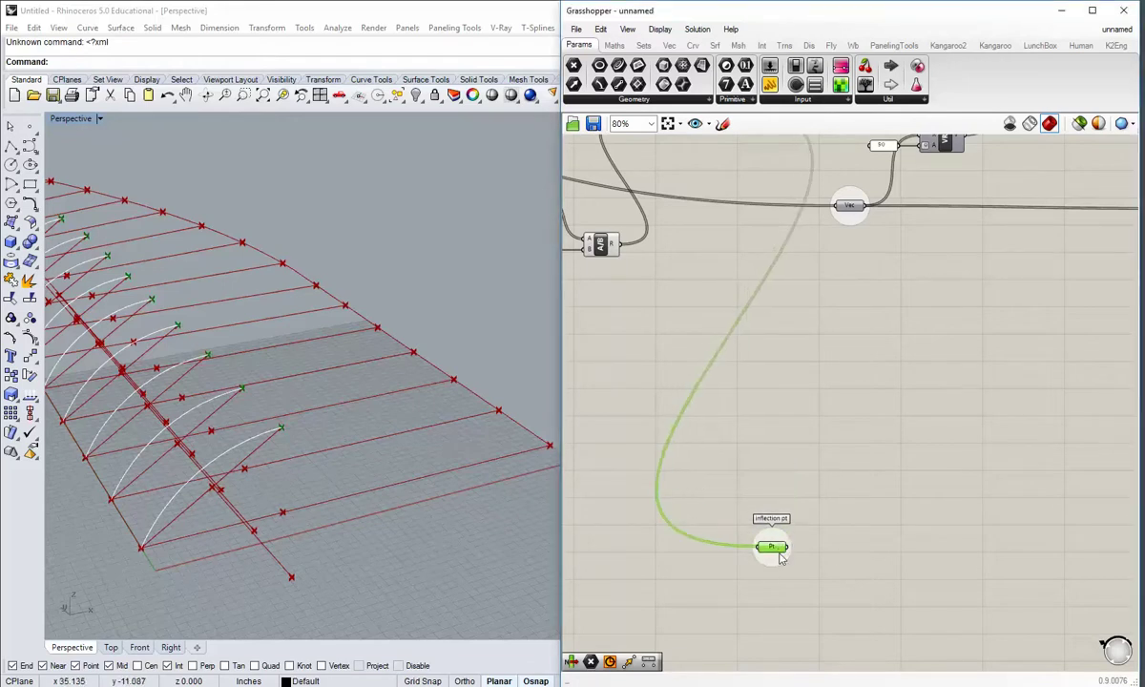
left_click(832, 570)
right_click_drag(832, 570, 712, 517)
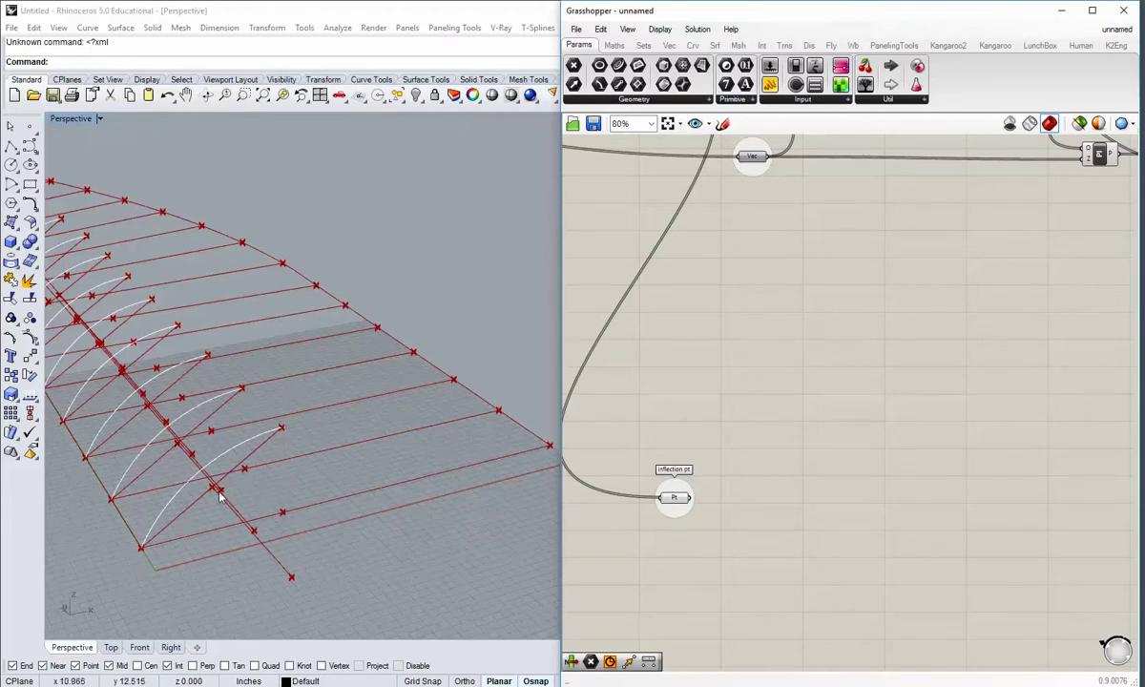
- Examine the arcs' end points in the perspective view and the components upstream of the "inflection pt" parameter
right_click_drag(220, 494, 243, 491, "shift")
right_click_drag(312, 433, 328, 557)
right_click_drag(270, 500, 251, 527)
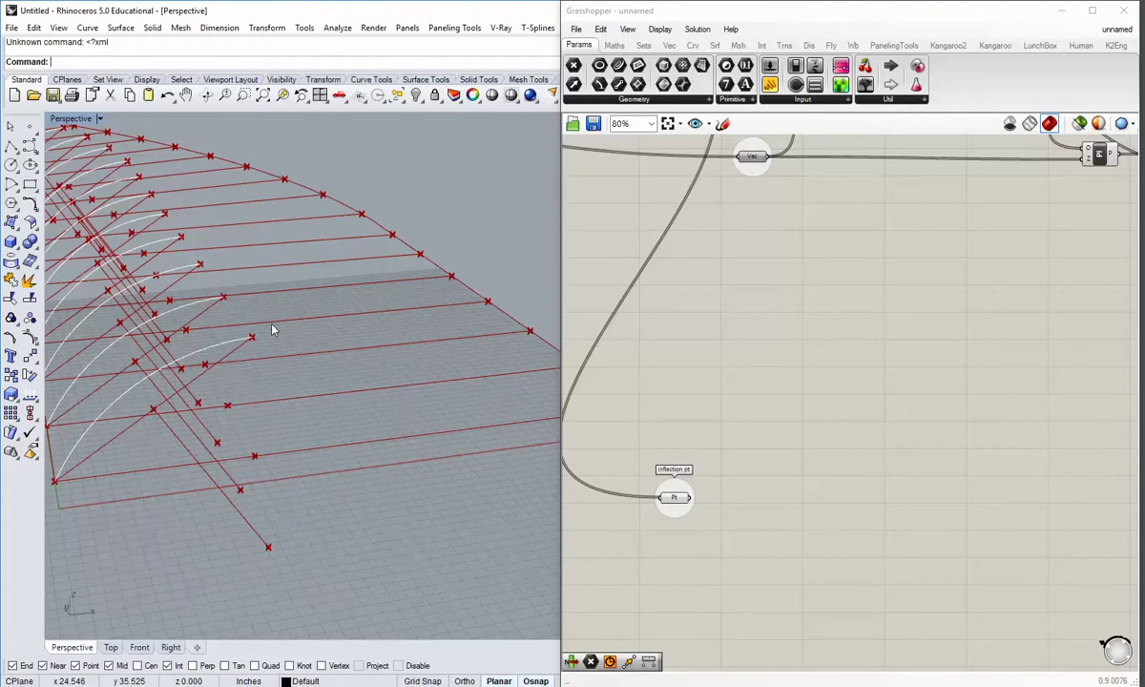
right_click_drag(263, 385, 191, 472)
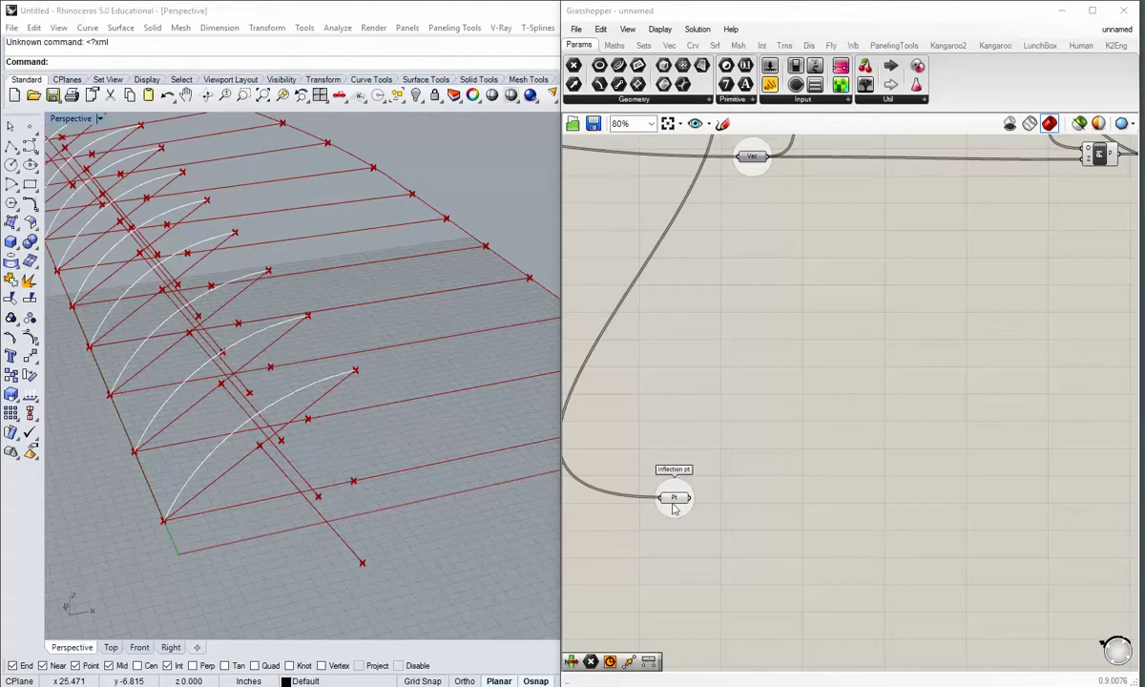
right_click(853, 445)
right_click(752, 363)
right_click_drag(666, 404, 887, 393)
scroll(714, 387, "down", 1)
right_click_drag(714, 387, 754, 462)
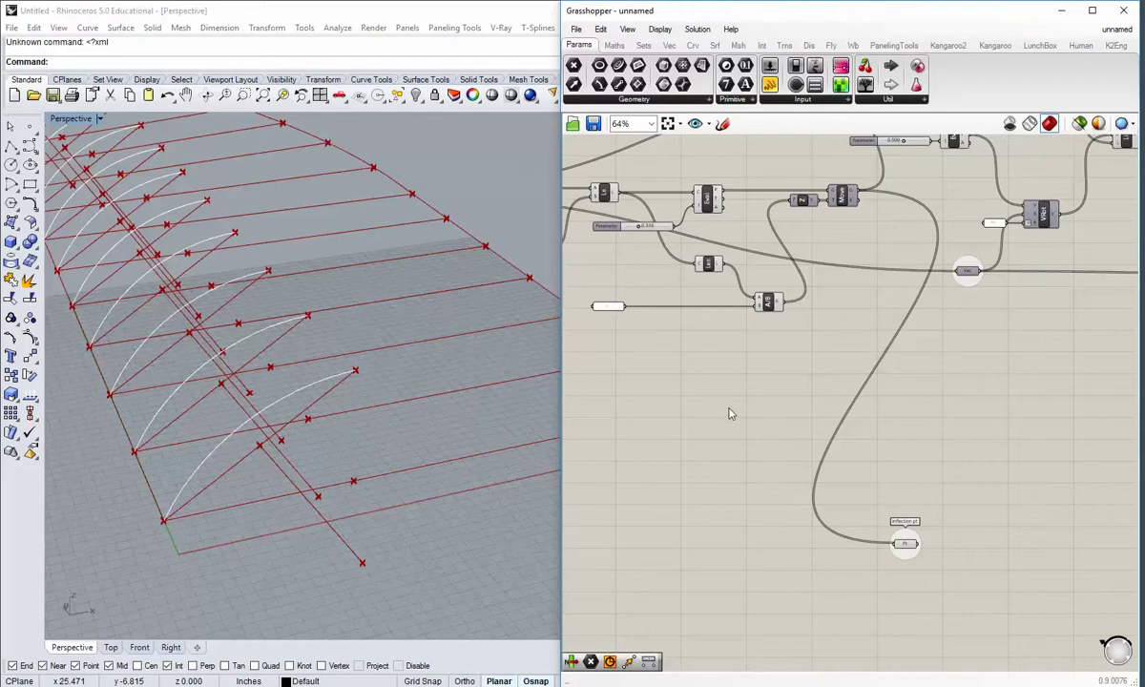
right_click_drag(690, 386, 821, 434)
scroll(823, 425, "down", 1)
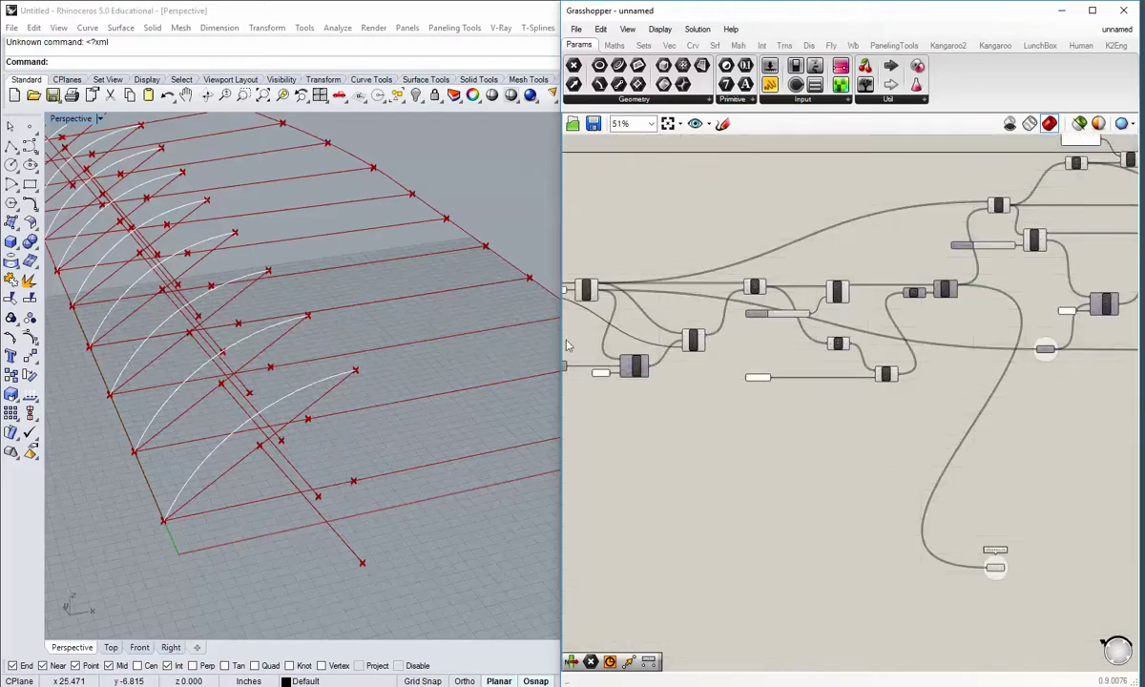
right_click_drag(708, 371, 770, 360)
scroll(770, 360, "up", 1)
right_click_drag(993, 592, 831, 416)
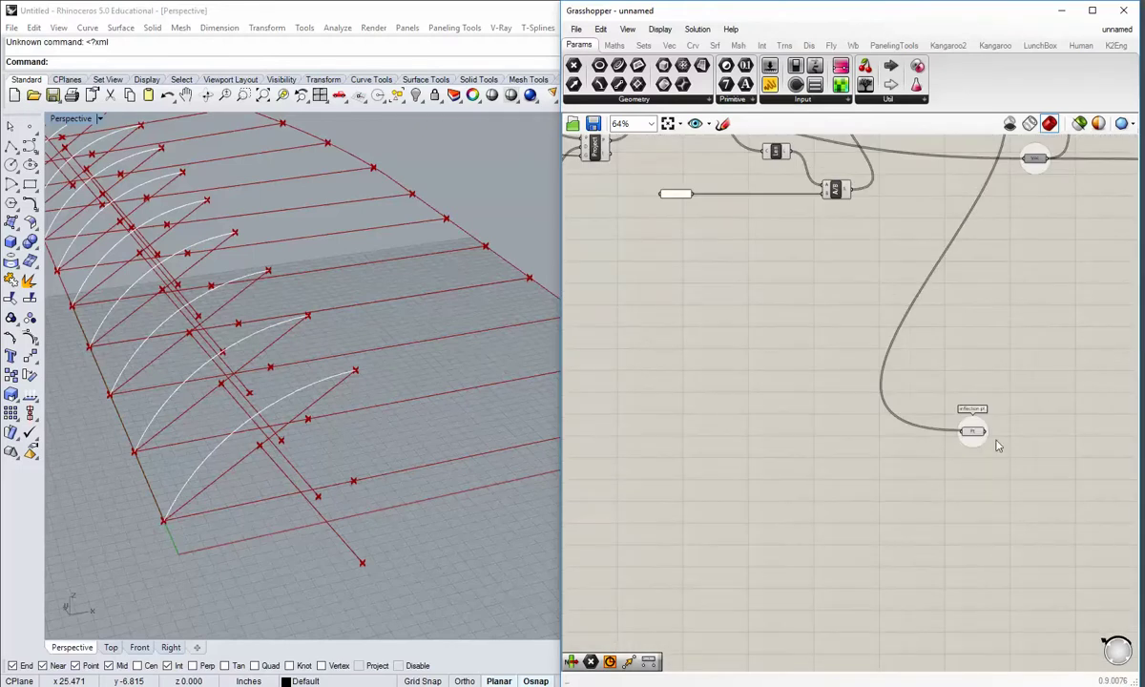
- Place a second Point parameter in the empty canvas area below the Project component
right_click_drag(698, 217, 839, 292)
left_click_drag(573, 65, 783, 373)
right_click_drag(714, 311, 747, 393)
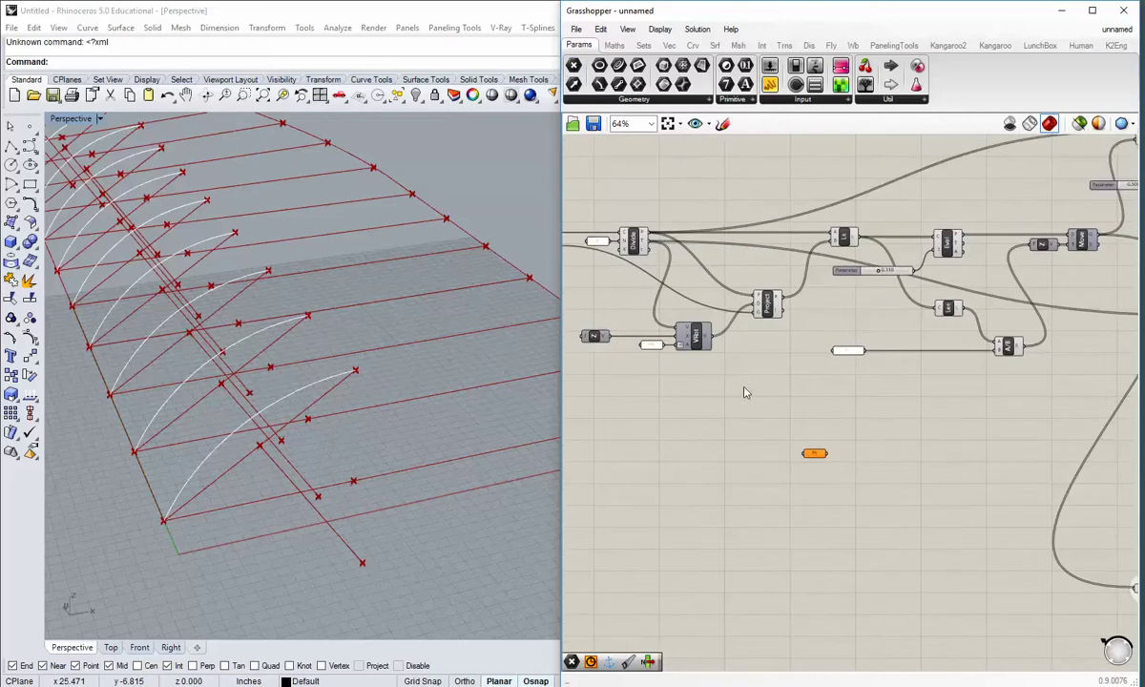
- Isolate the Divide component's preview to check its points along the base curve, and restore the full preview
left_click(635, 242)
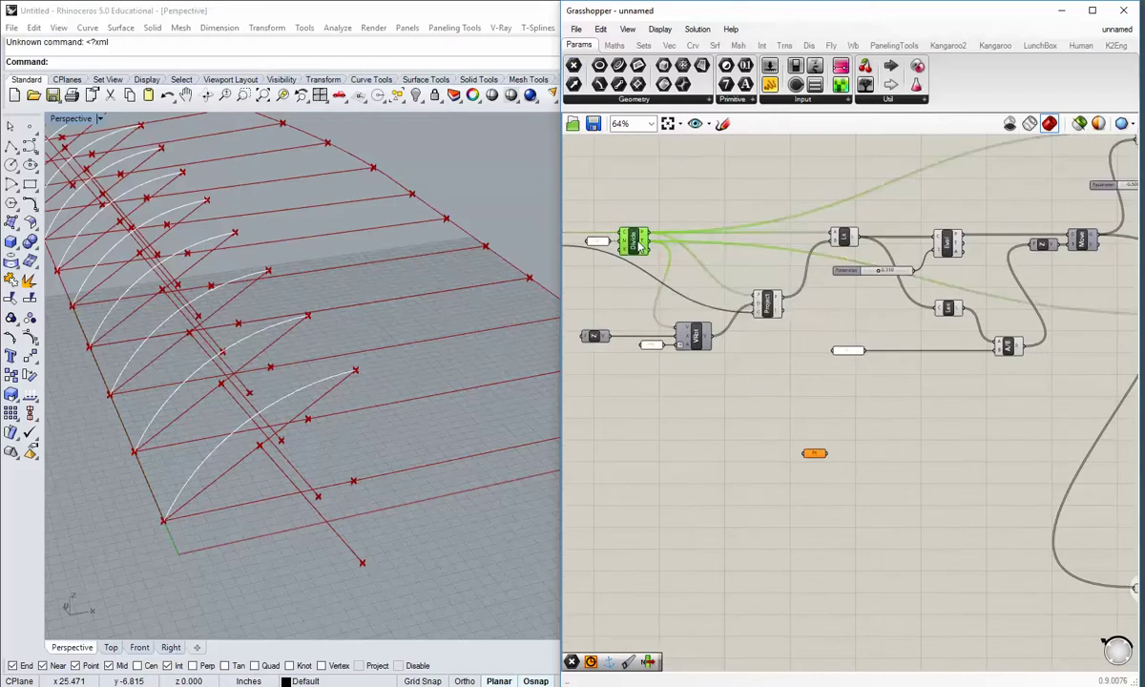
mouse_move(210, 485)
right_mouse_down()
mouse_move(217, 539)
mouse_move(208, 506)
right_mouse_up()
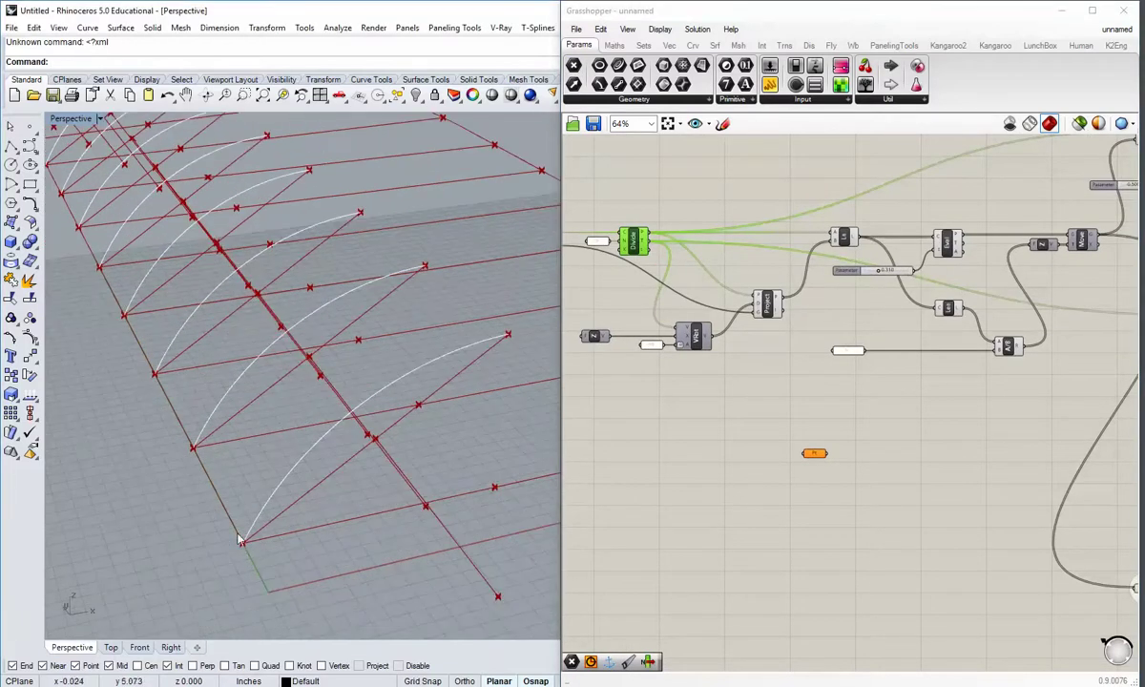
left_click(1076, 123)
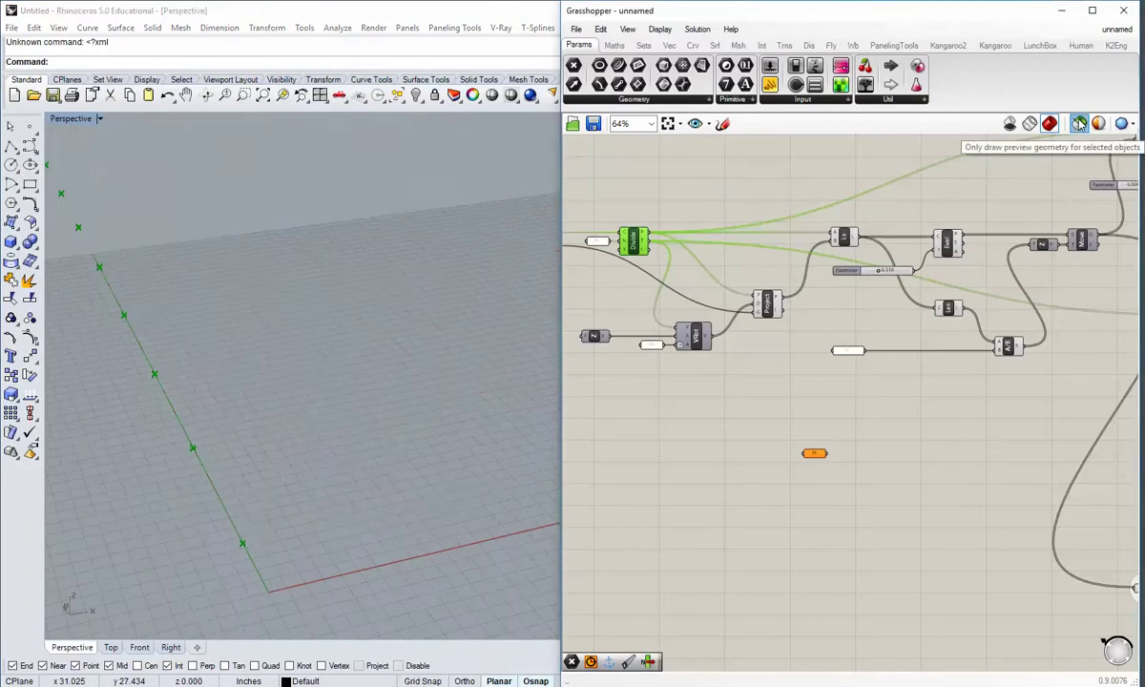
left_click(1076, 124)
left_click(682, 260)
- Feed the Divide component's points into the new Point parameter and group that parameter under the label "end pt 1"
left_click_drag(655, 241, 805, 456)
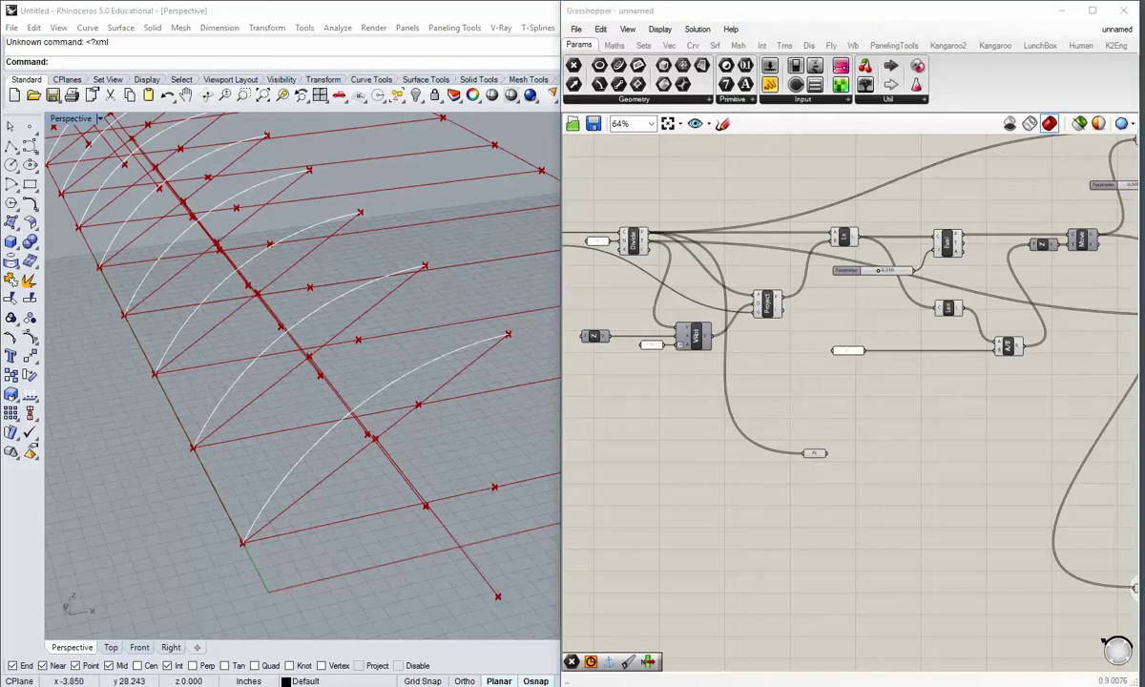
scroll(802, 440, "up", 4)
middle_click(785, 430)
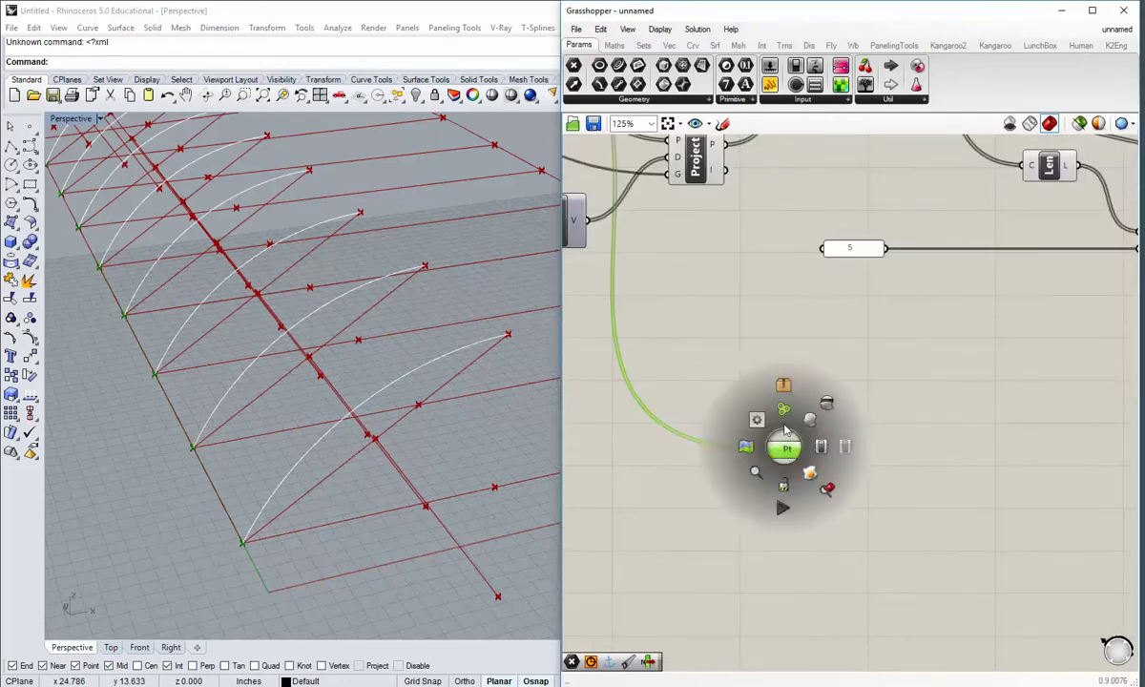
right_click(805, 439)
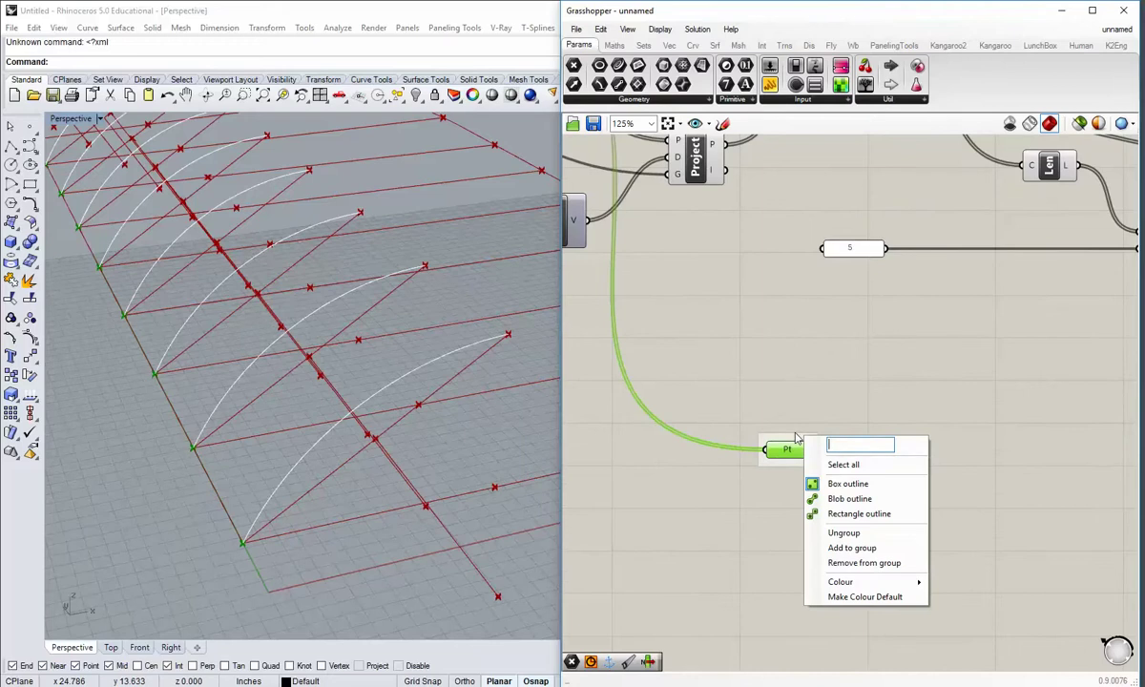
type("end pt 1")
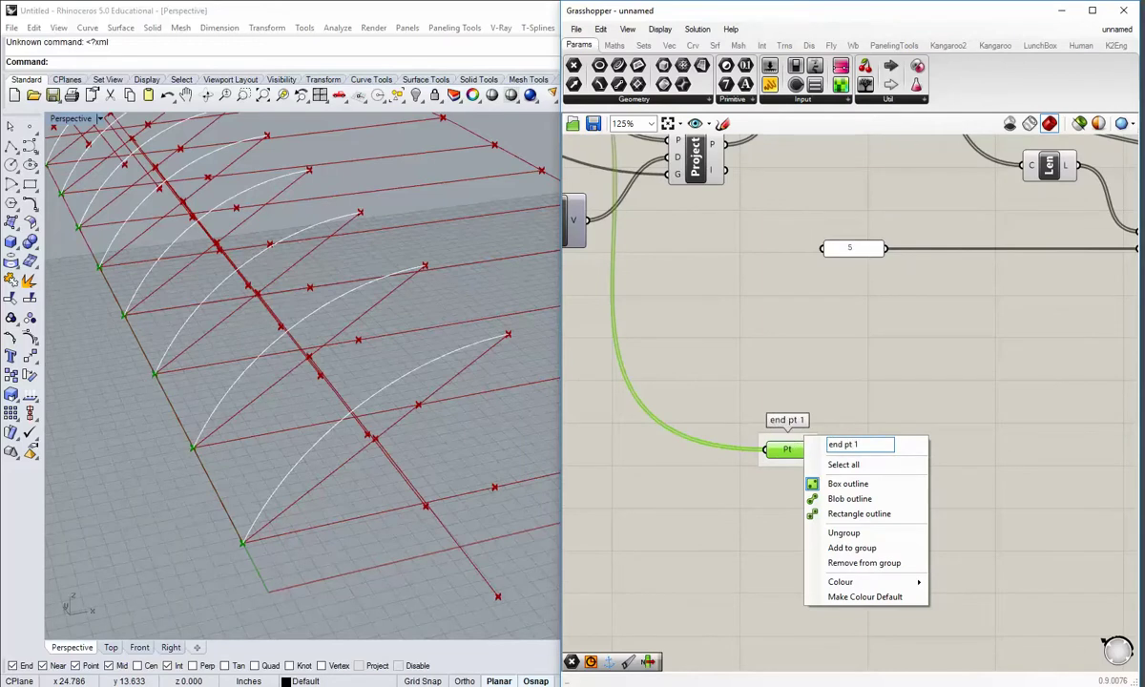
left_click(762, 477)
- Give the "end pt 1" group a blob outline and move its Point parameter farther away from the Project component
scroll(798, 462, "down", 1)
double_click(801, 464)
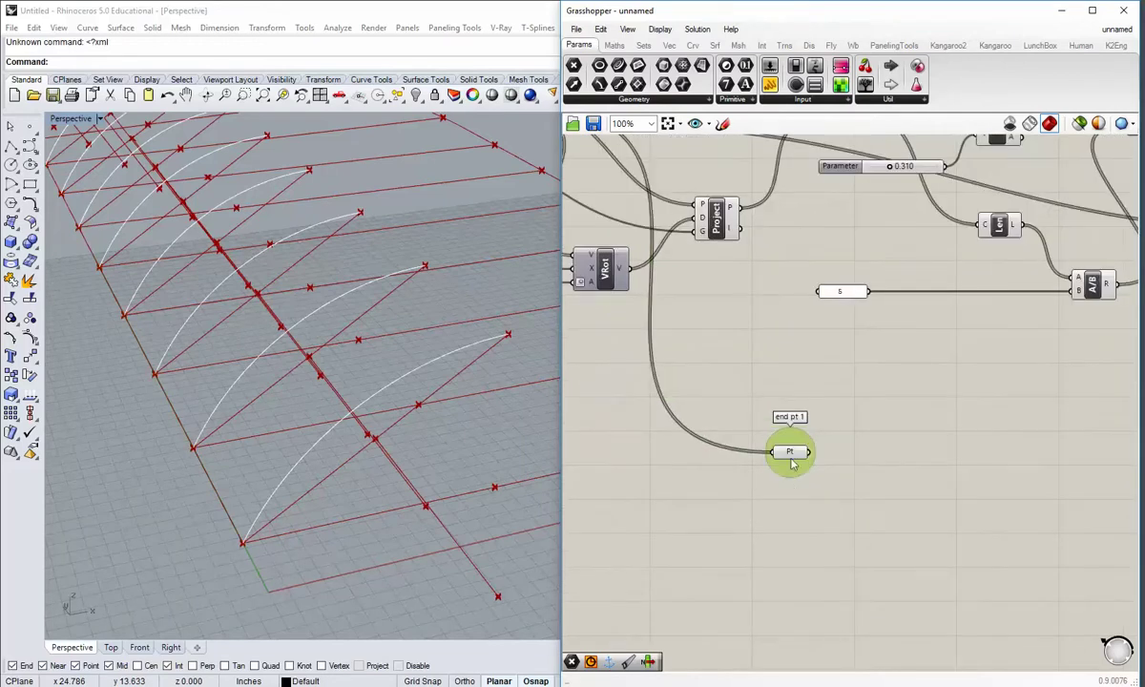
left_click_drag(791, 455, 902, 493)
- Place another Point parameter near "end pt 1" and feed it the Project component's projected points
left_click(866, 436)
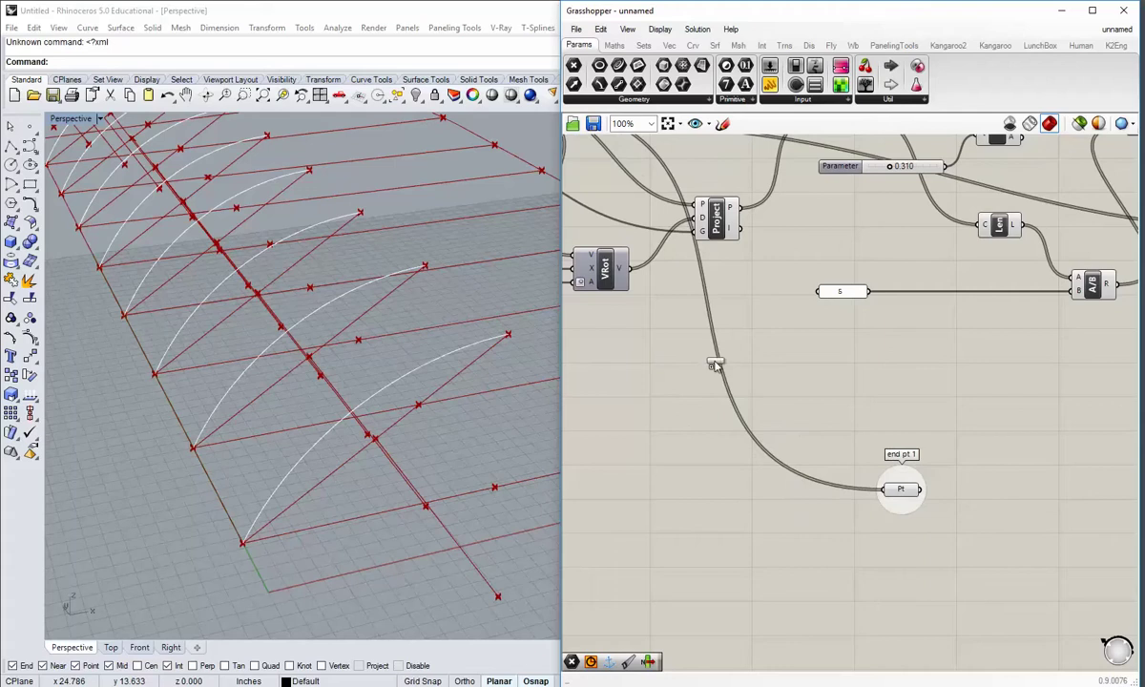
left_click(753, 455)
right_click_drag(749, 246, 713, 304)
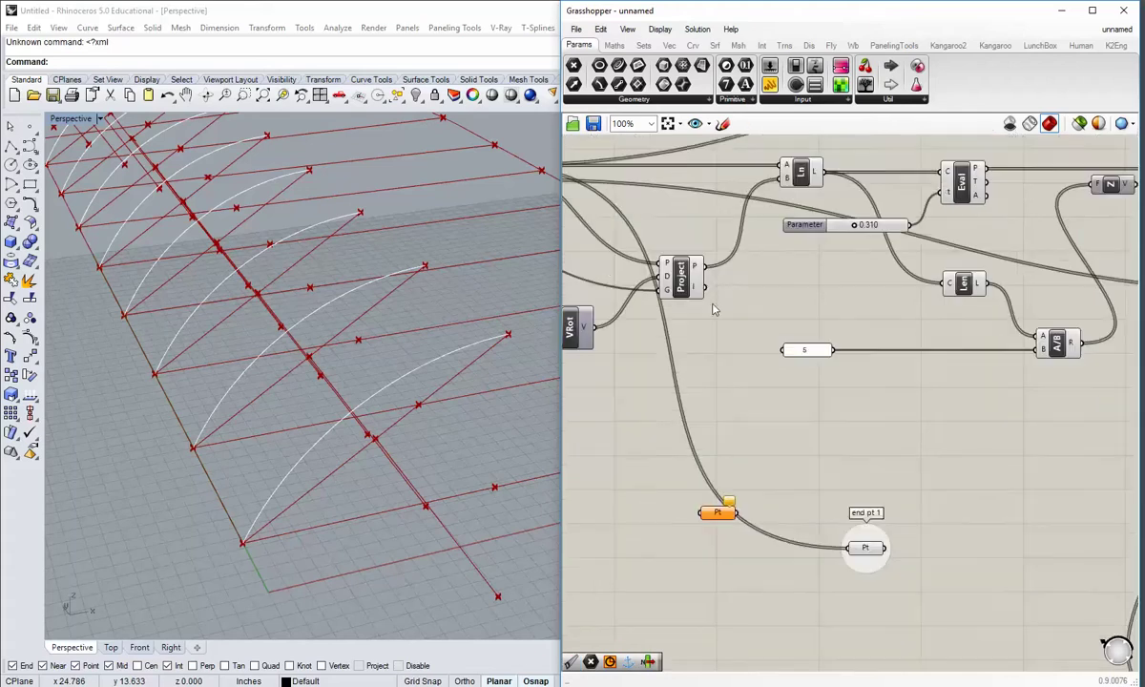
left_click_drag(706, 269, 708, 510)
right_click_drag(739, 525, 718, 443)
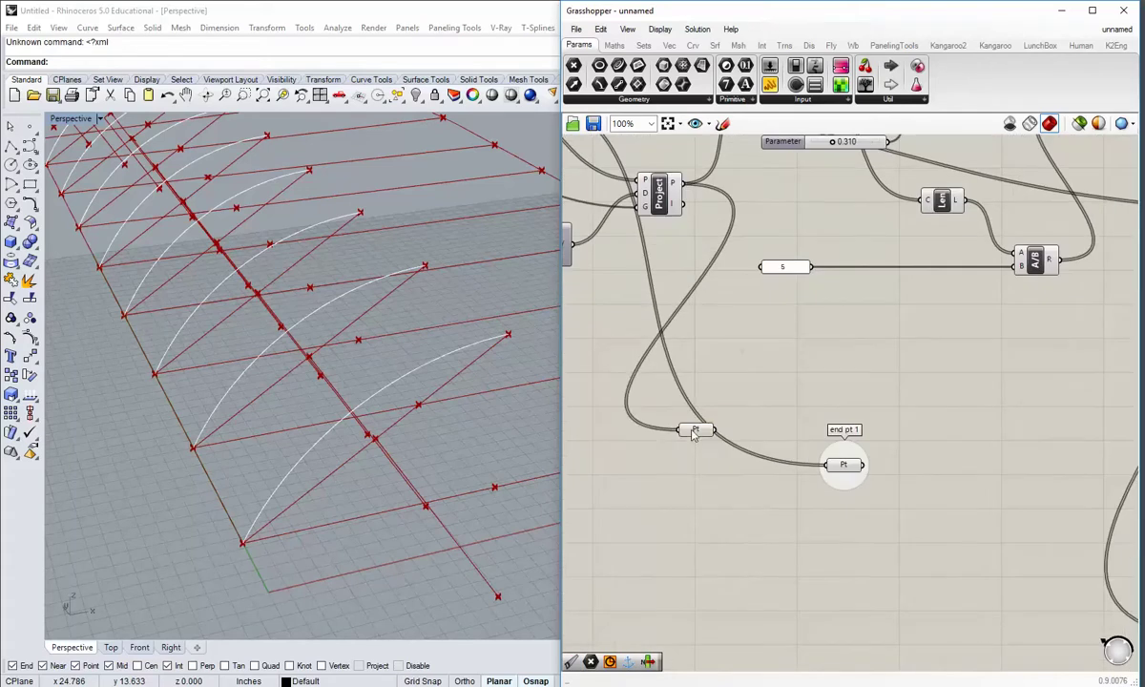
- Align the new Point parameter directly below "end pt 1" and check its points on the opposite base curve
left_click_drag(694, 431, 815, 524)
right_click_drag(399, 491, 405, 437)
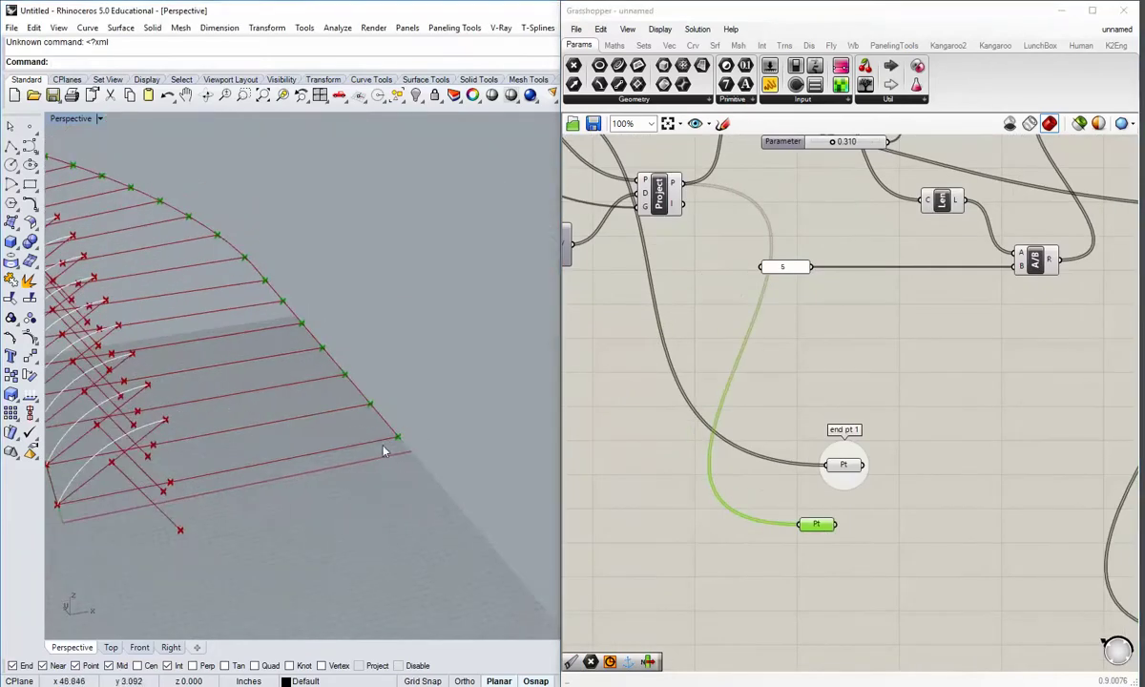
scroll(383, 446, "up", 4)
right_click_drag(848, 554, 802, 491)
left_click_drag(782, 465, 809, 493)
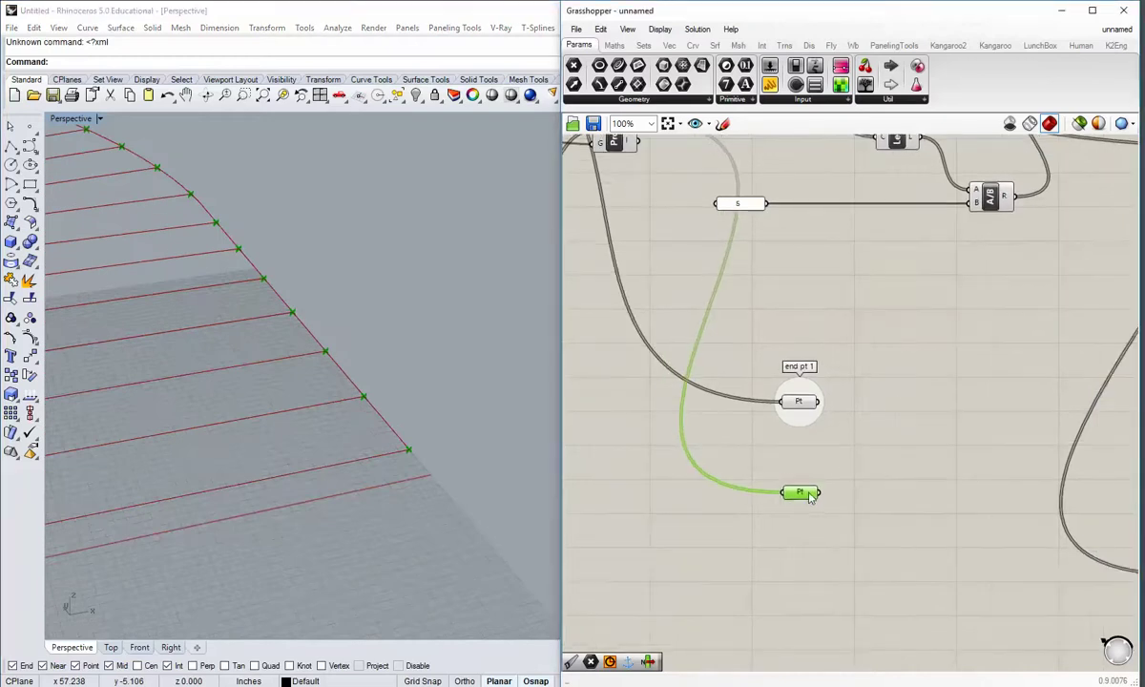
- Group the Point parameter holding the projected points and label the group "end pt 2"
middle_click(788, 494)
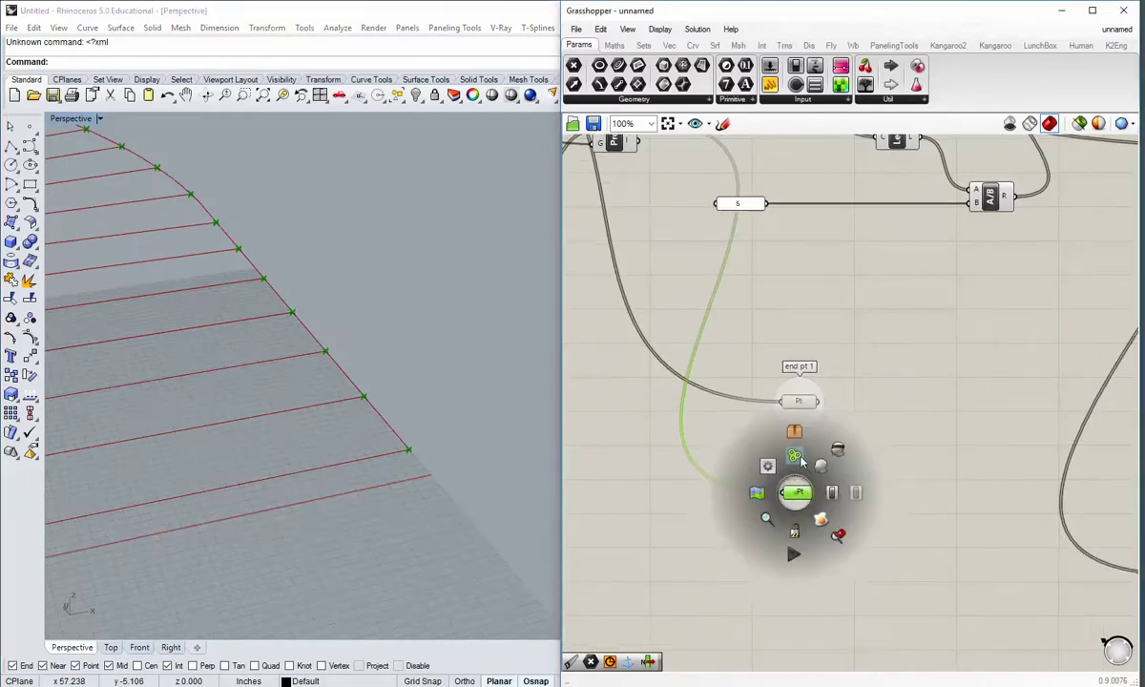
left_click(798, 458)
right_click(806, 488)
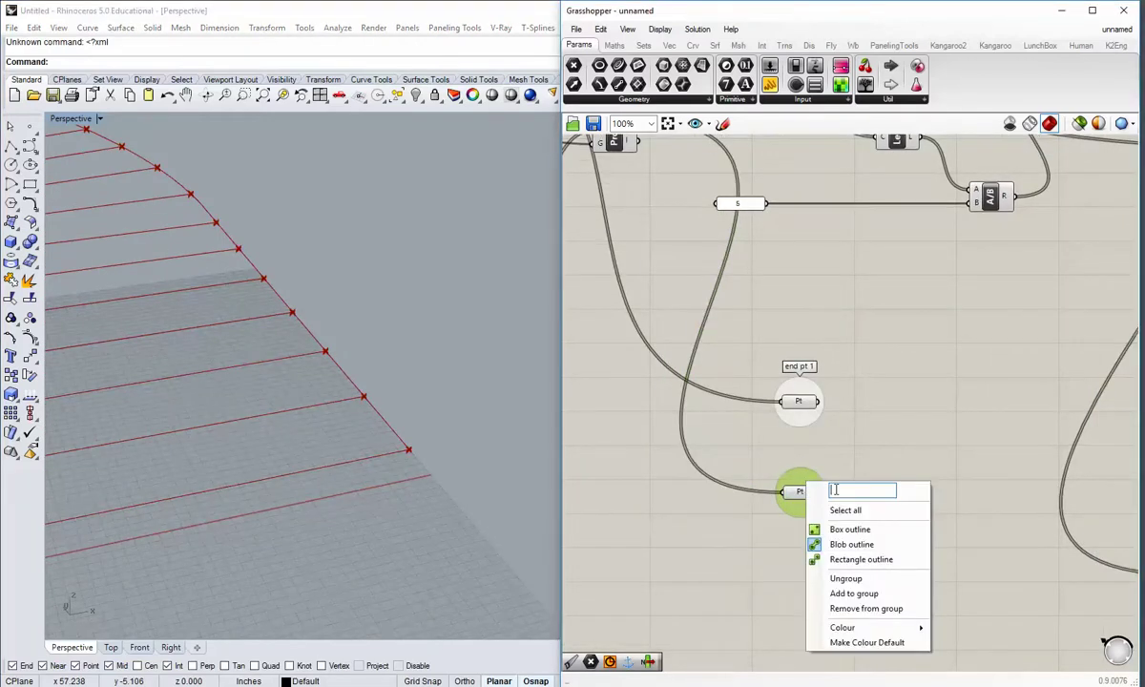
type("end pt 2")
key("Return")
- Move the "inflection pt" parameter closer to the "end pt 1" and "end pt 2" parameters
scroll(841, 521, "down", 2)
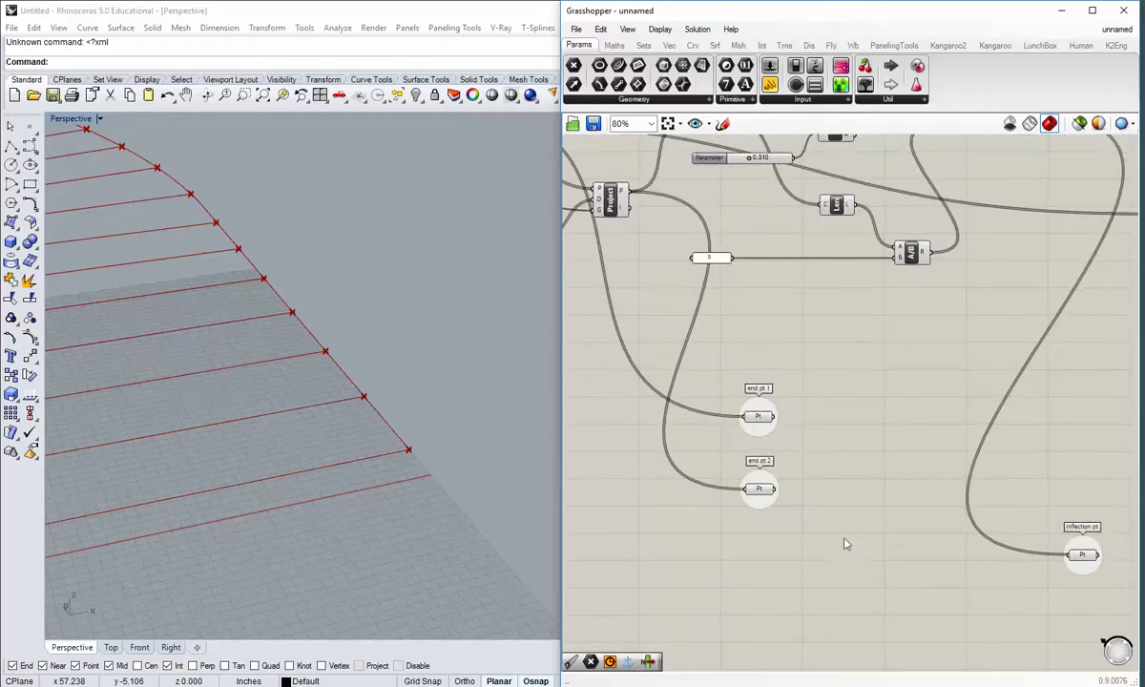
right_click_drag(845, 544, 805, 543)
left_click_drag(1027, 525, 855, 435)
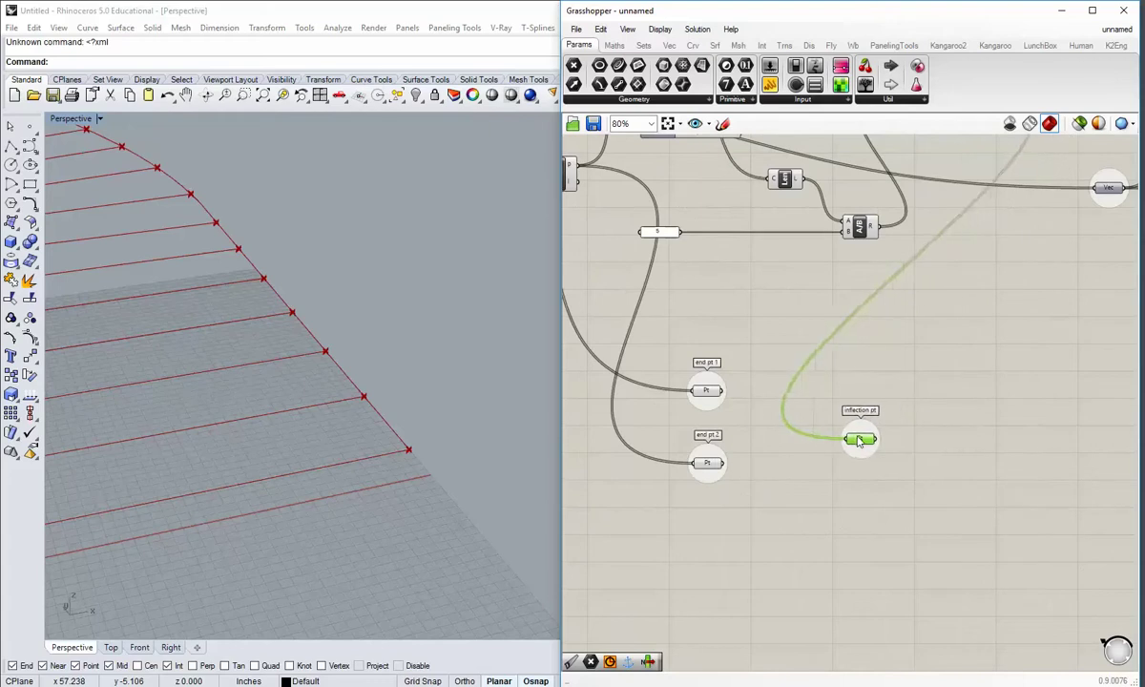
left_click(849, 493)
right_click_drag(739, 194, 672, 206)
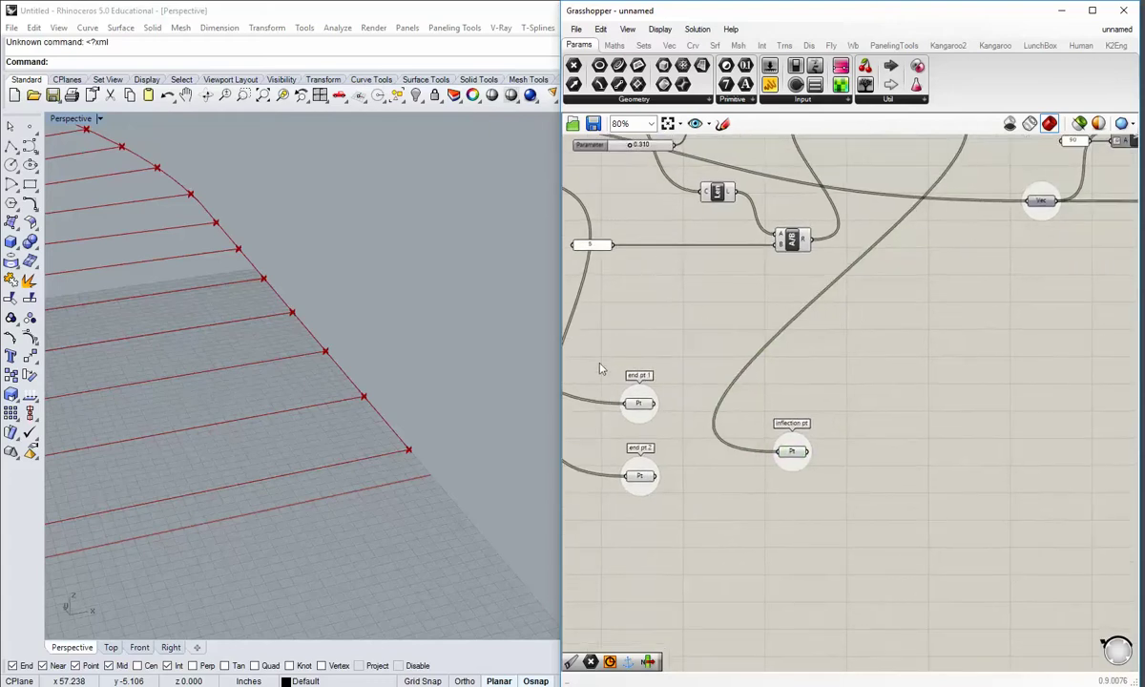
- Place an Arc component with start, end and direction inputs, and connect "inflection pt" to its start input
right_click_drag(286, 383, 339, 367)
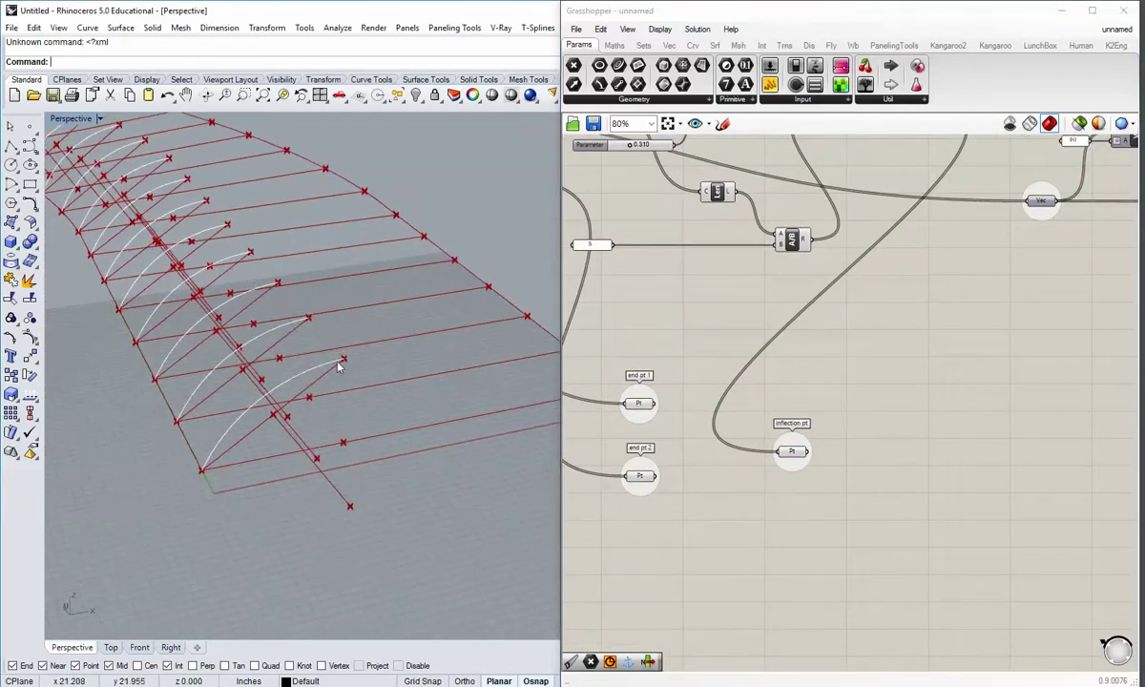
left_click(810, 294)
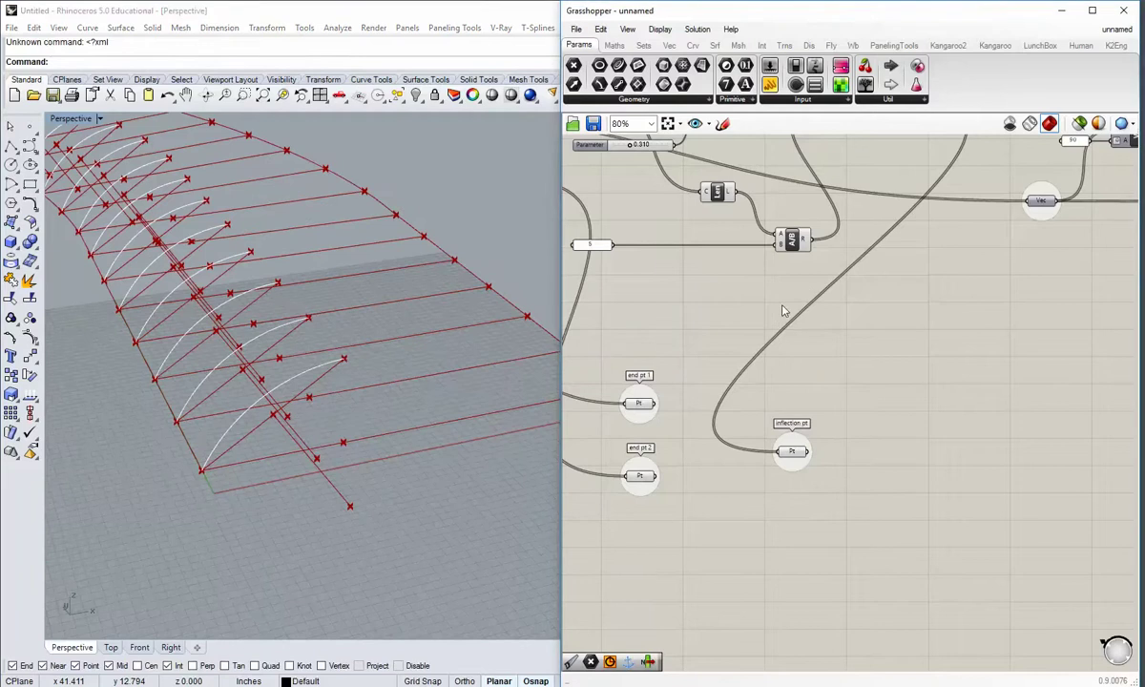
right_click_drag(778, 348, 771, 304)
left_click(694, 46)
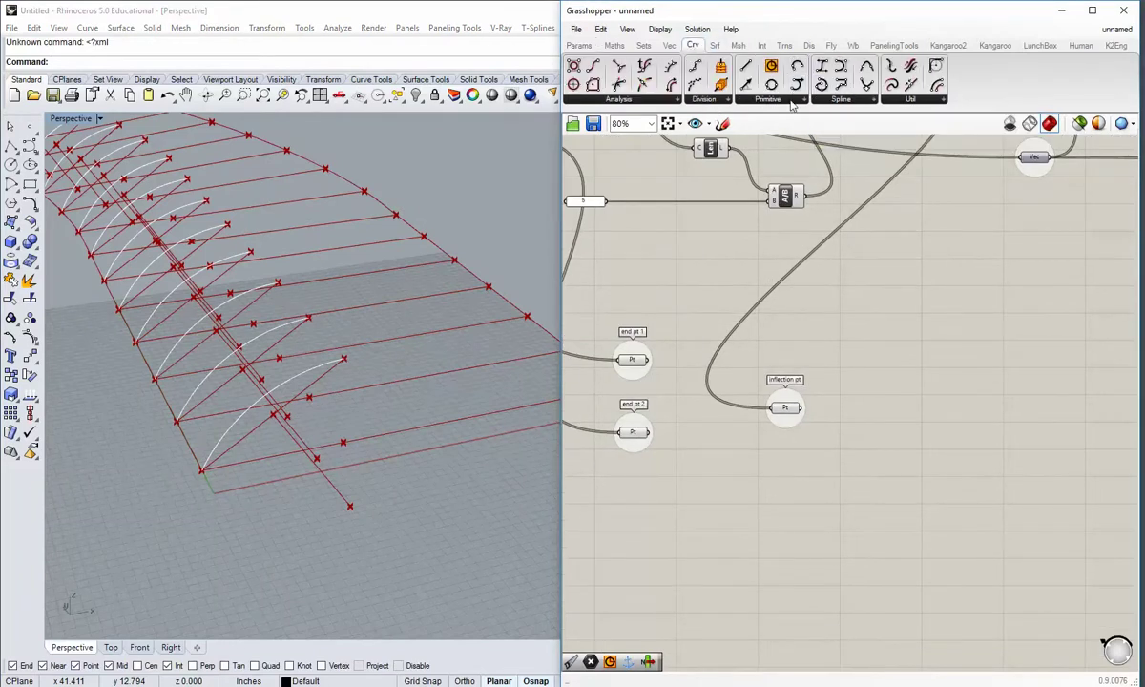
left_click_drag(798, 65, 880, 434)
scroll(852, 433, "up", 1)
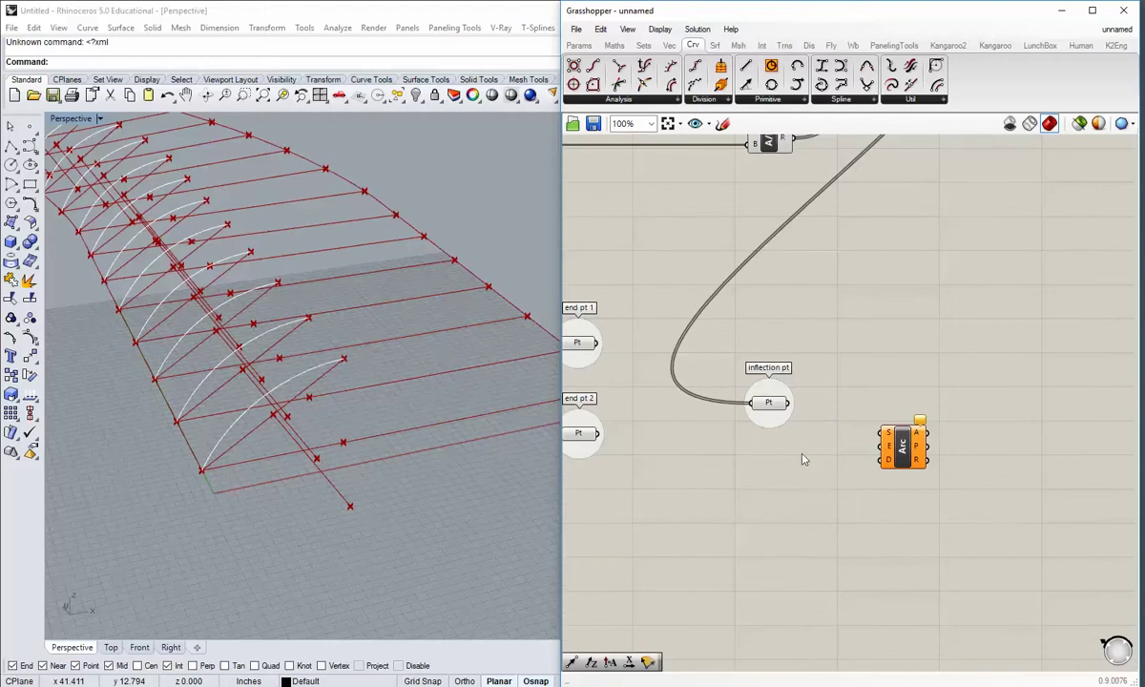
left_click_drag(798, 416, 879, 432)
- Check the inflection points in the model, and connect "end pt 1" to the Arc component's end input
left_click(769, 404)
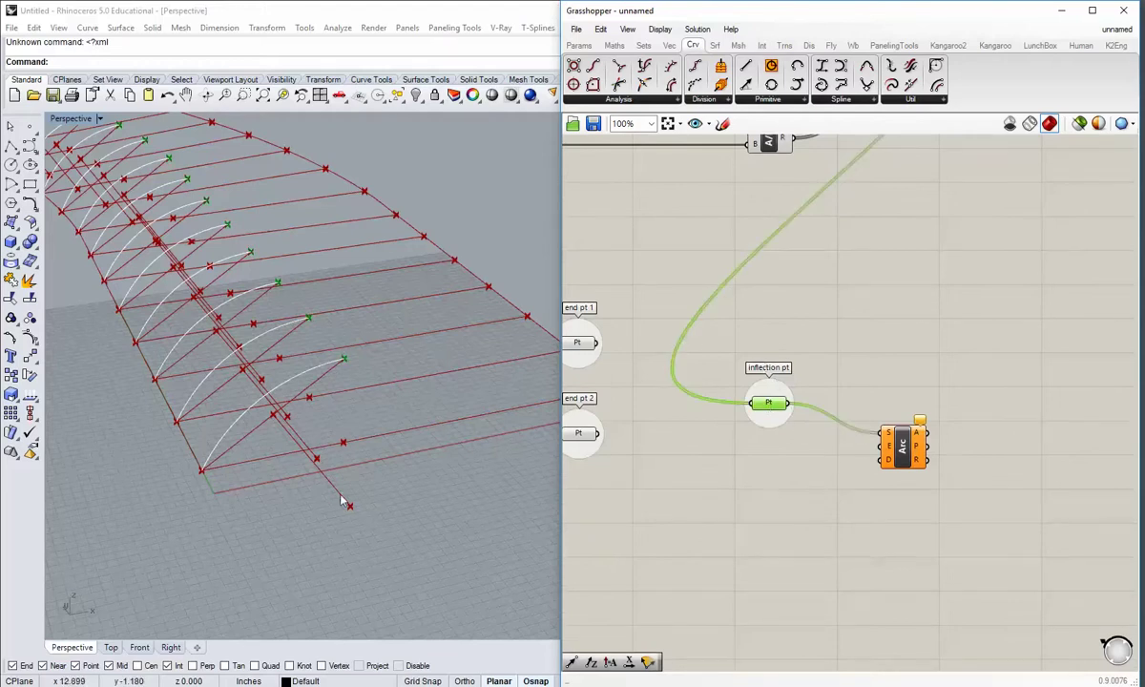
left_click(805, 488)
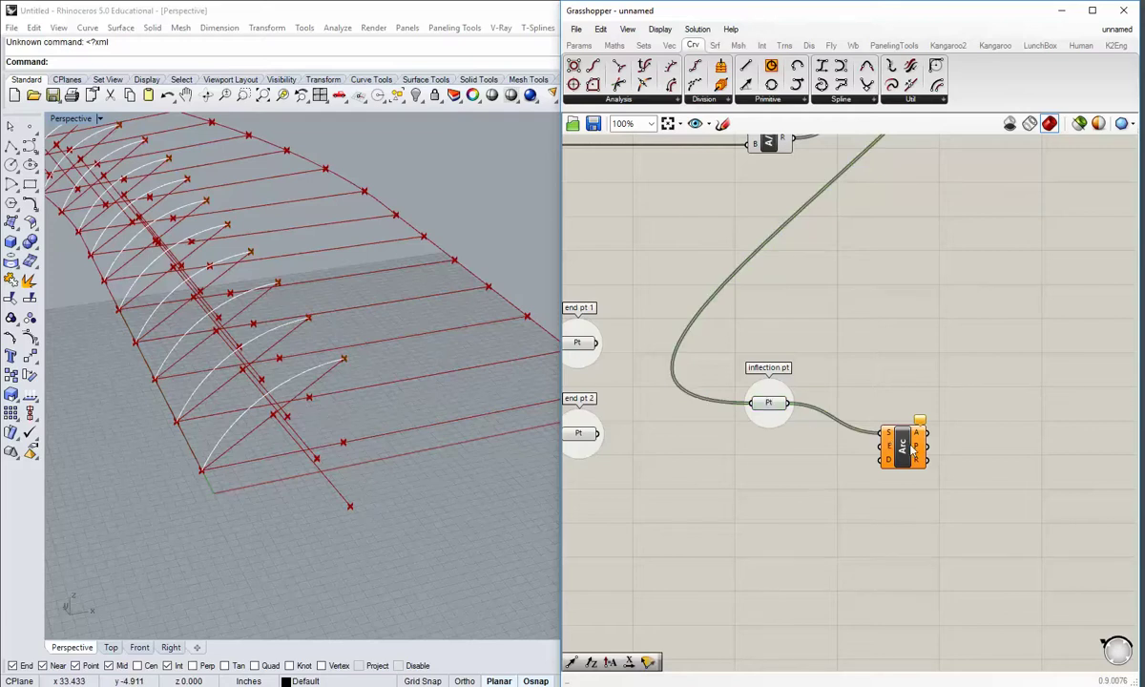
left_click_drag(911, 448, 883, 471)
left_click(853, 505)
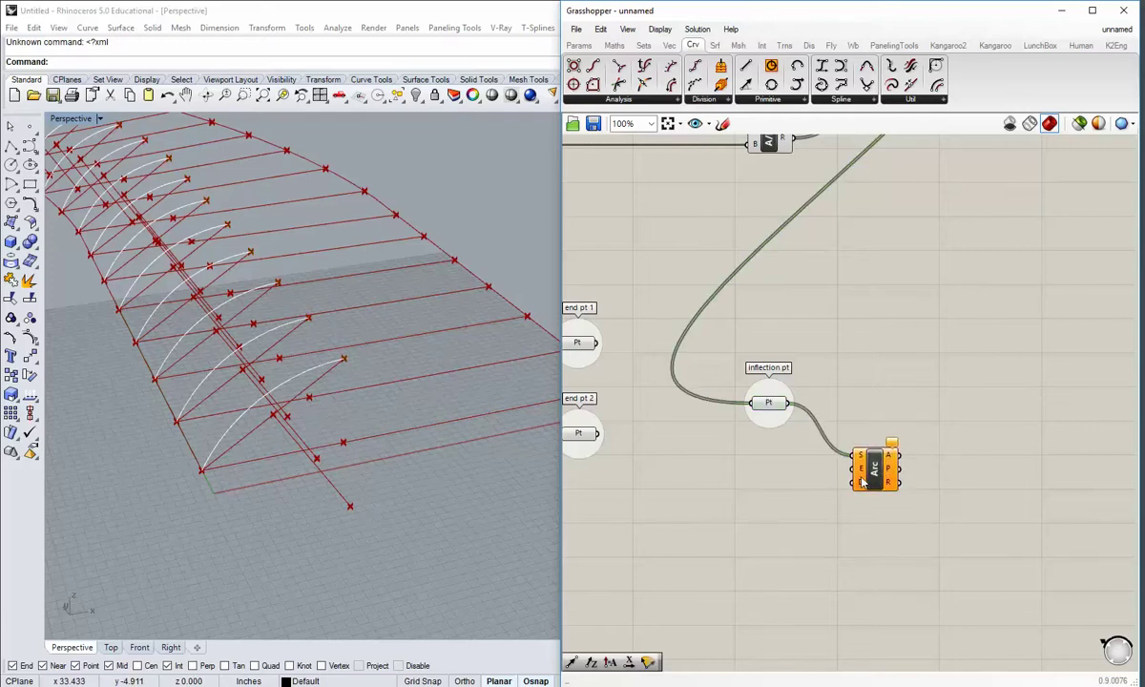
mouse_move(862, 482)
right_click_drag(666, 415, 670, 416)
left_click_drag(603, 344, 859, 469)
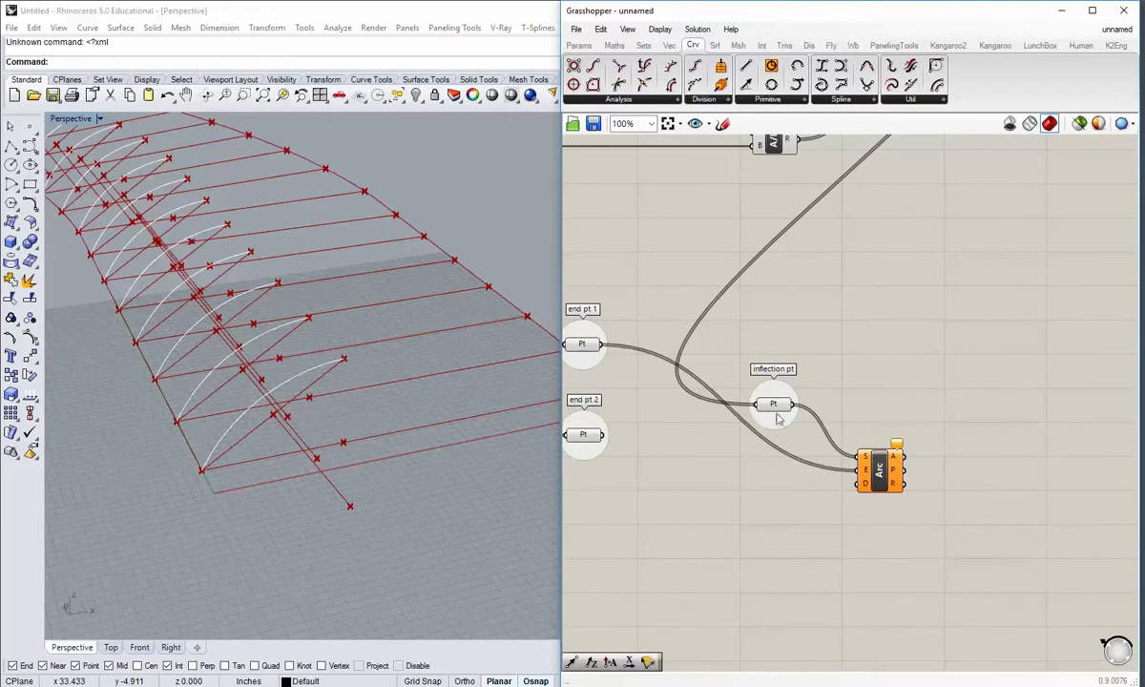
- Rearrange "inflection pt" and the Arc component level with "end pt 1" so their wires run straight
left_click_drag(773, 401, 802, 342)
left_click_drag(880, 468, 942, 346)
left_click_drag(808, 343, 810, 331)
left_click(614, 353)
right_click_drag(902, 420, 815, 426)
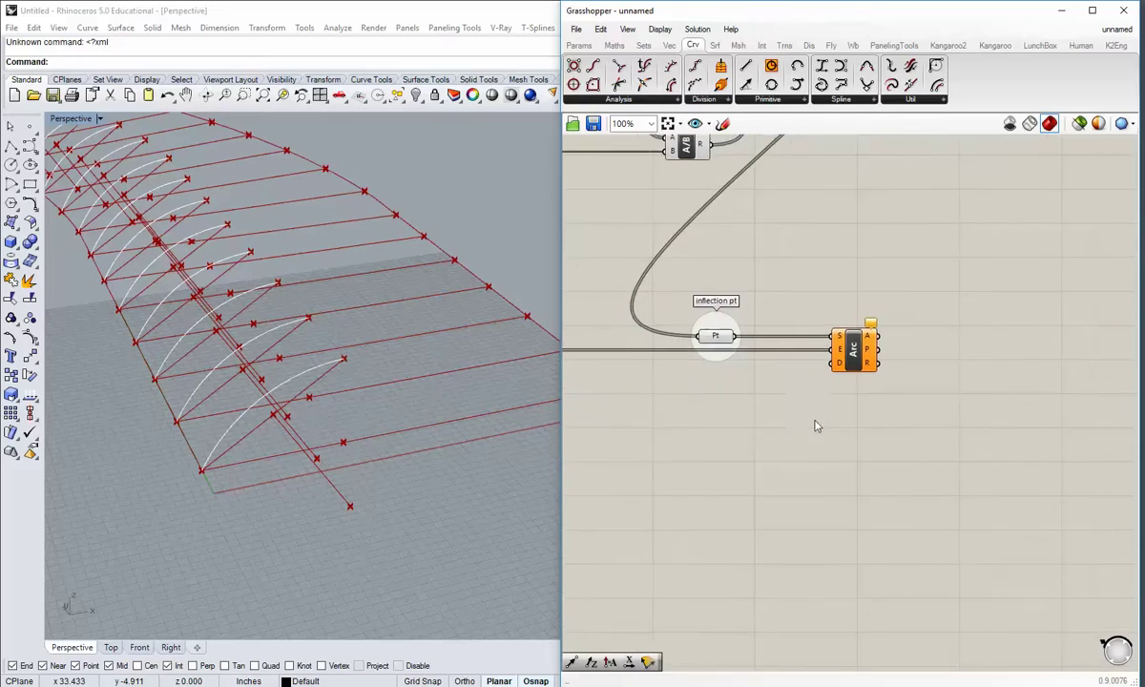
- Examine the arcs in the perspective view and compare them with the Waterloo station reference photos in the browser
mouse_move(844, 370)
left_click(267, 380)
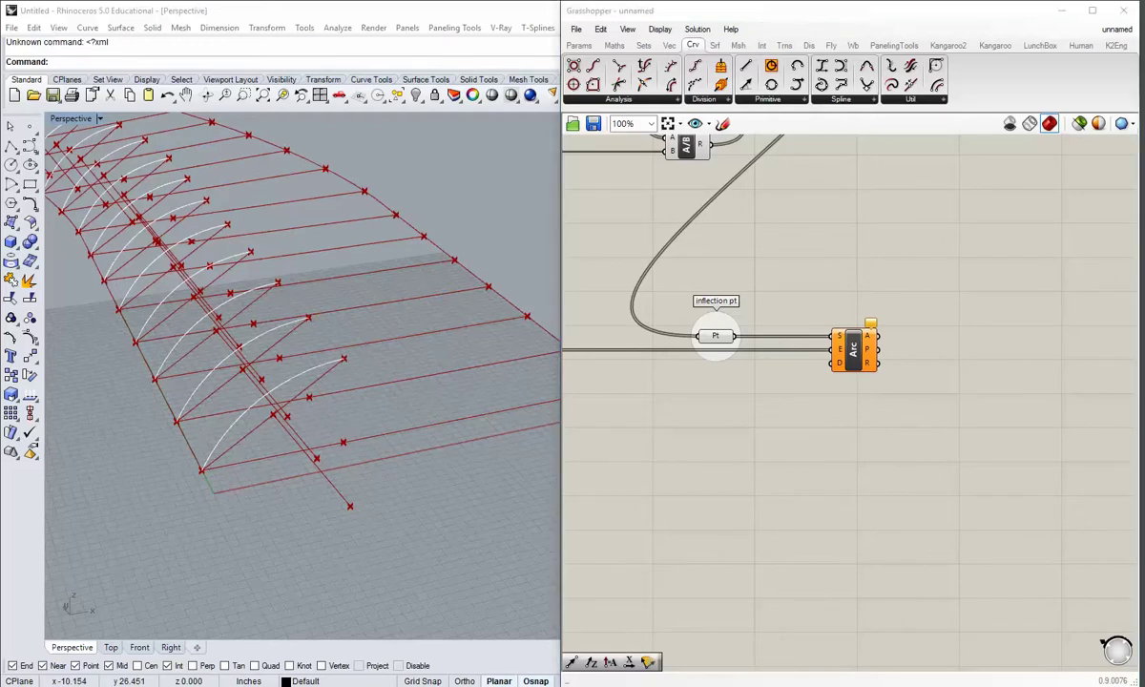
right_click_drag(481, 403, 414, 433)
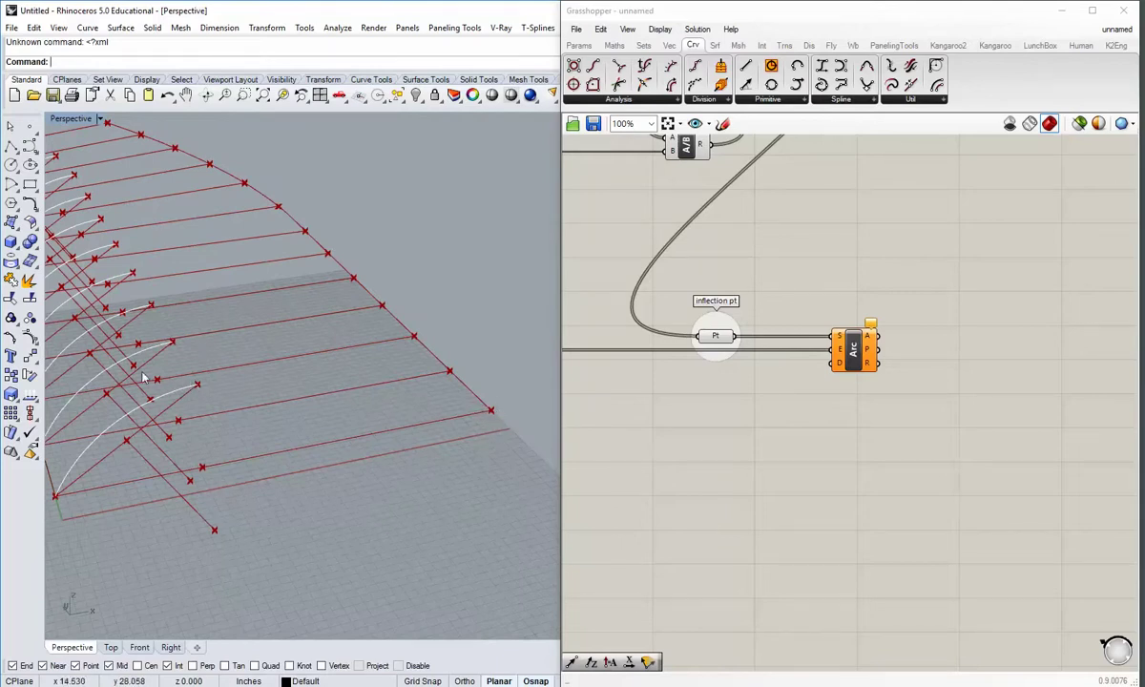
right_click_drag(164, 394, 230, 386, "shift")
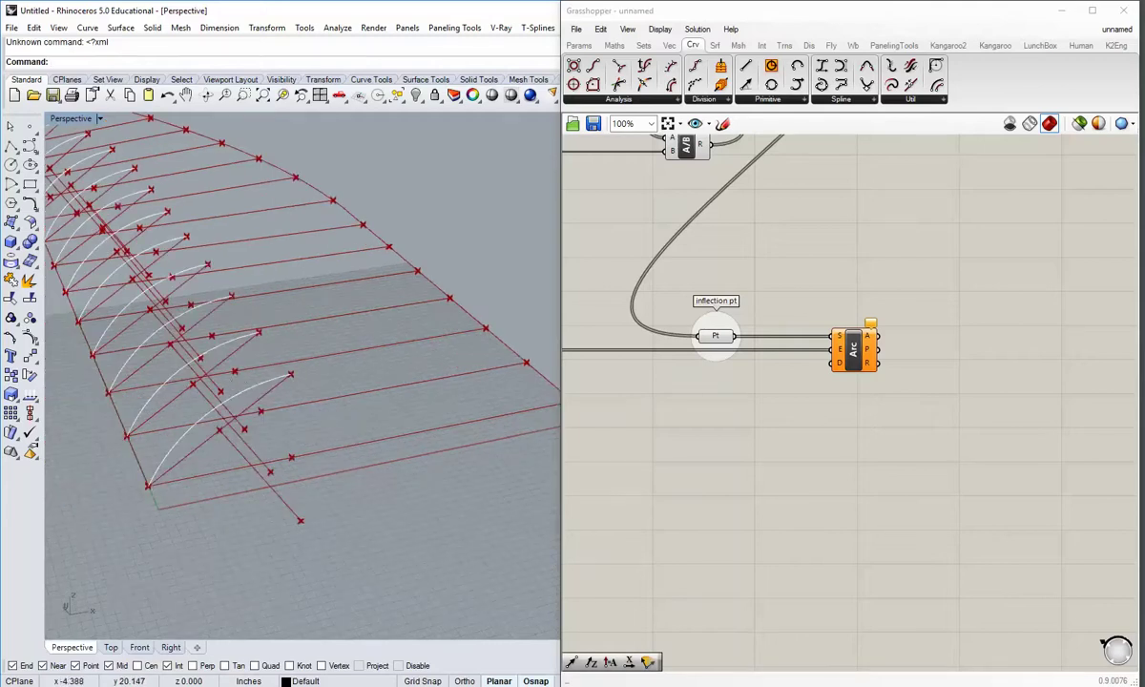
key("alt+Tab")
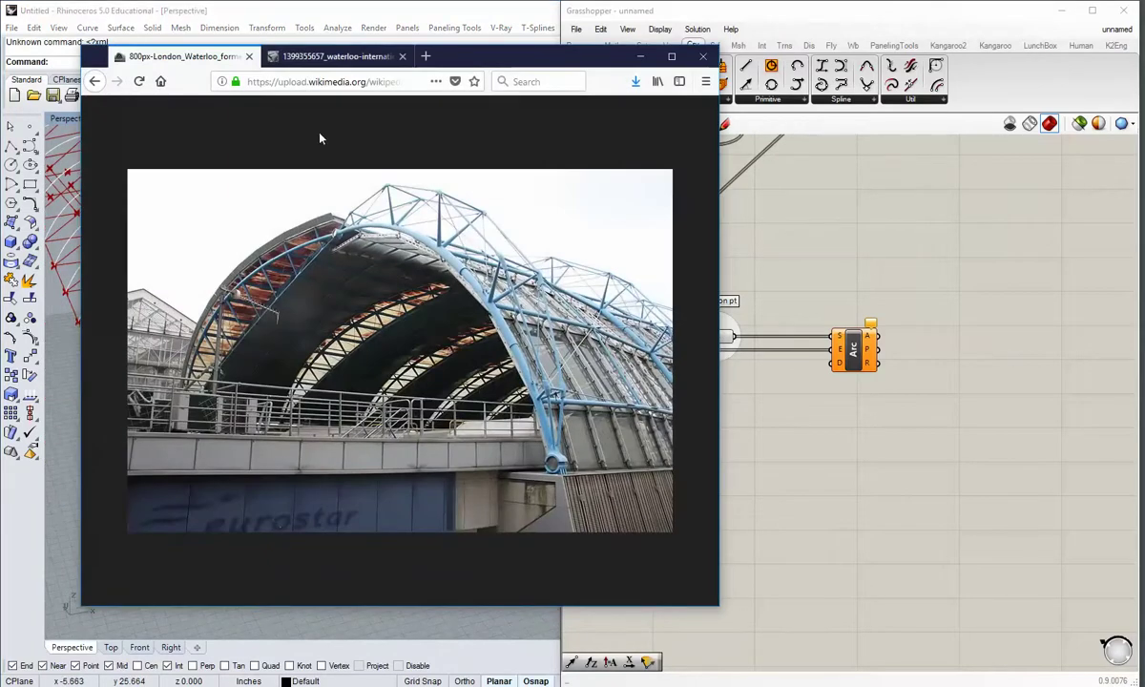
left_click(329, 57)
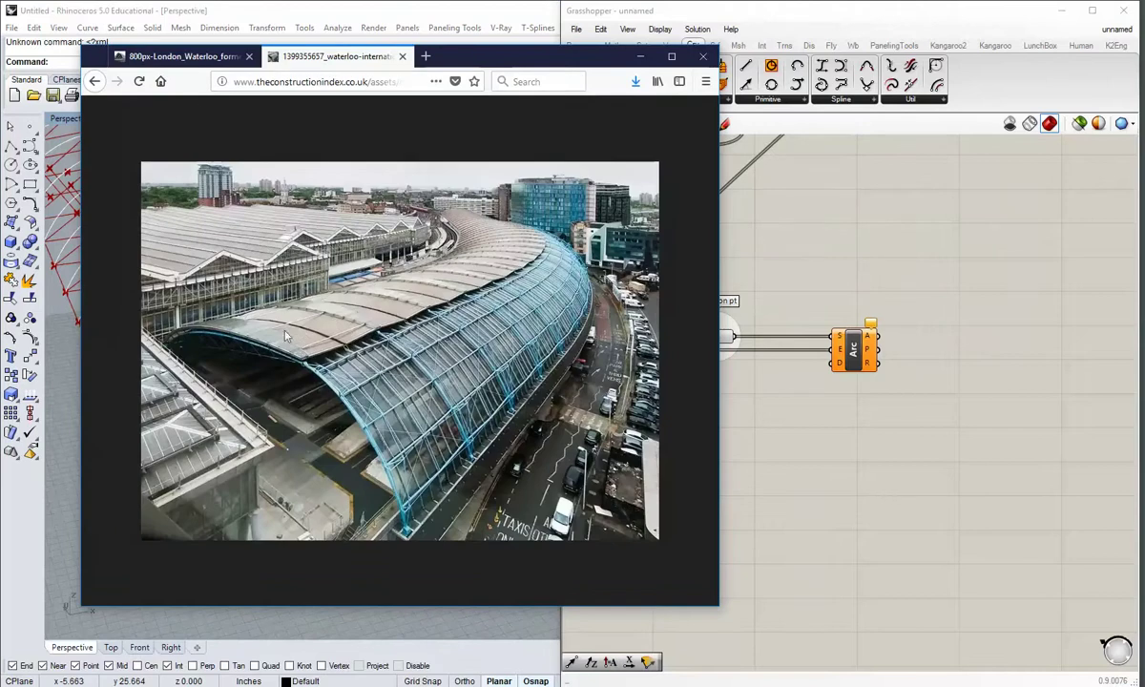
key("ctrl+Tab")
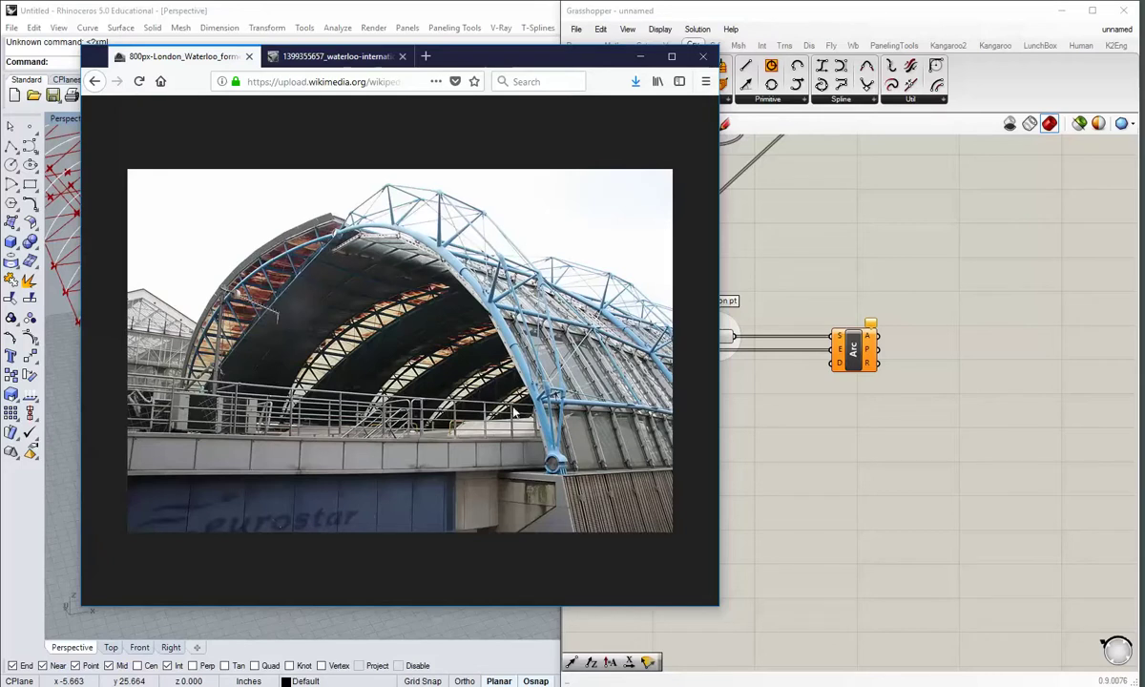
left_click(640, 57)
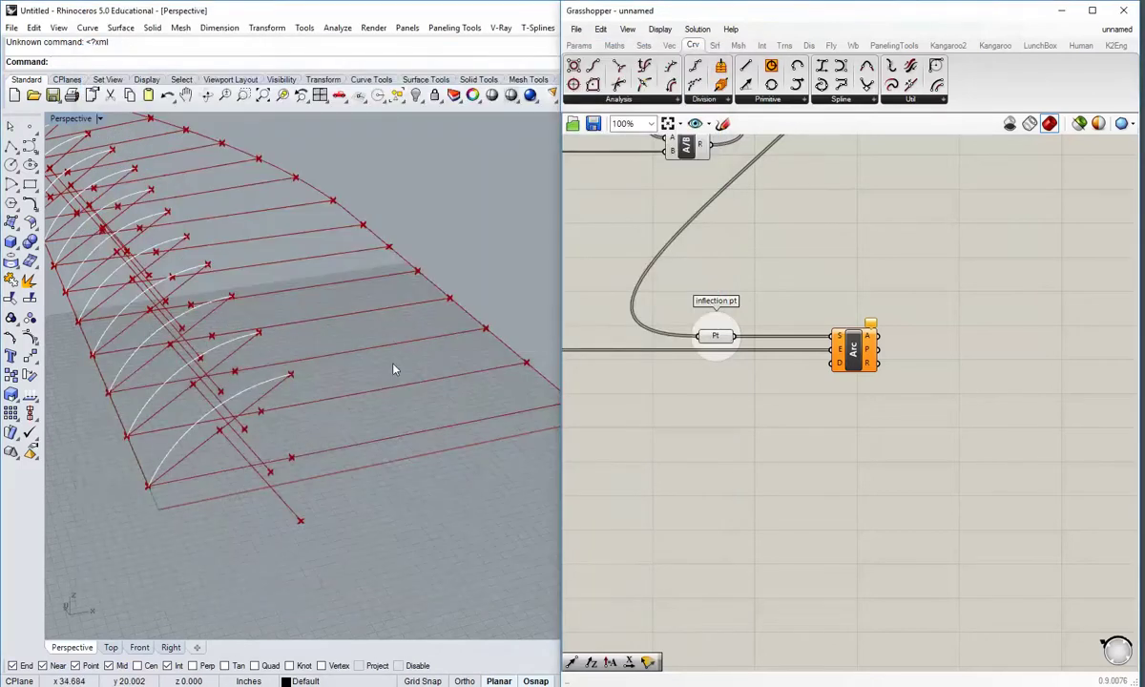
right_click_drag(394, 370, 248, 434)
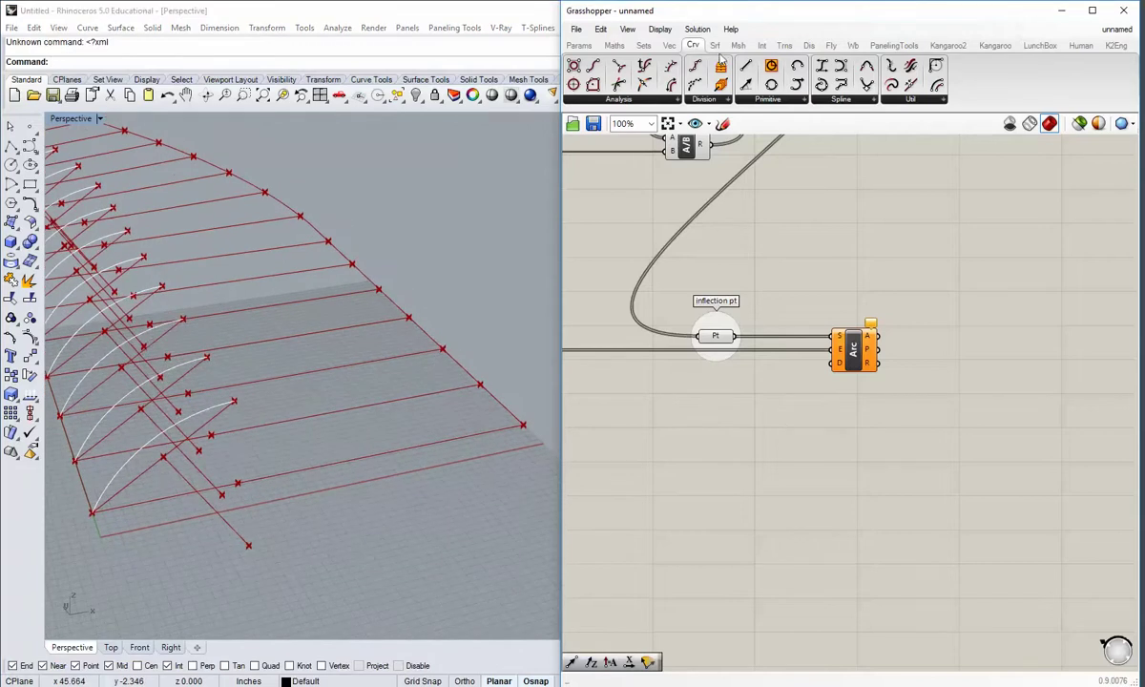
- Place a Vector 2Pt component in the empty canvas area below the Arc component
left_click(669, 45)
left_click(852, 102)
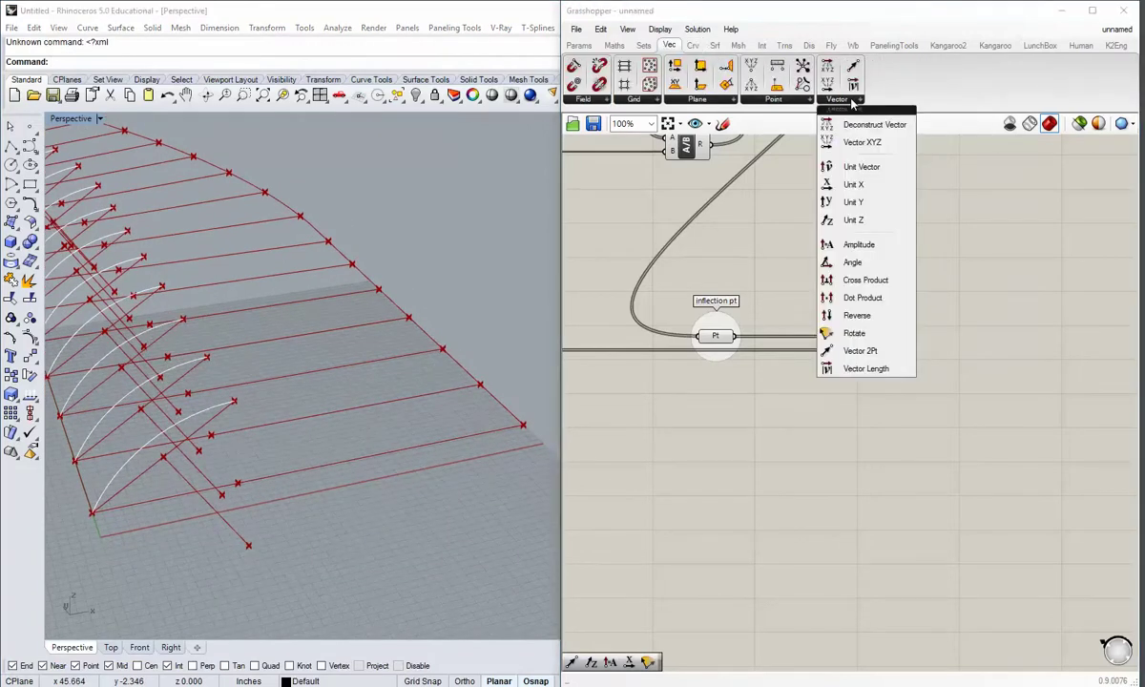
left_click(862, 352)
left_click(697, 504)
right_click_drag(572, 401, 764, 399)
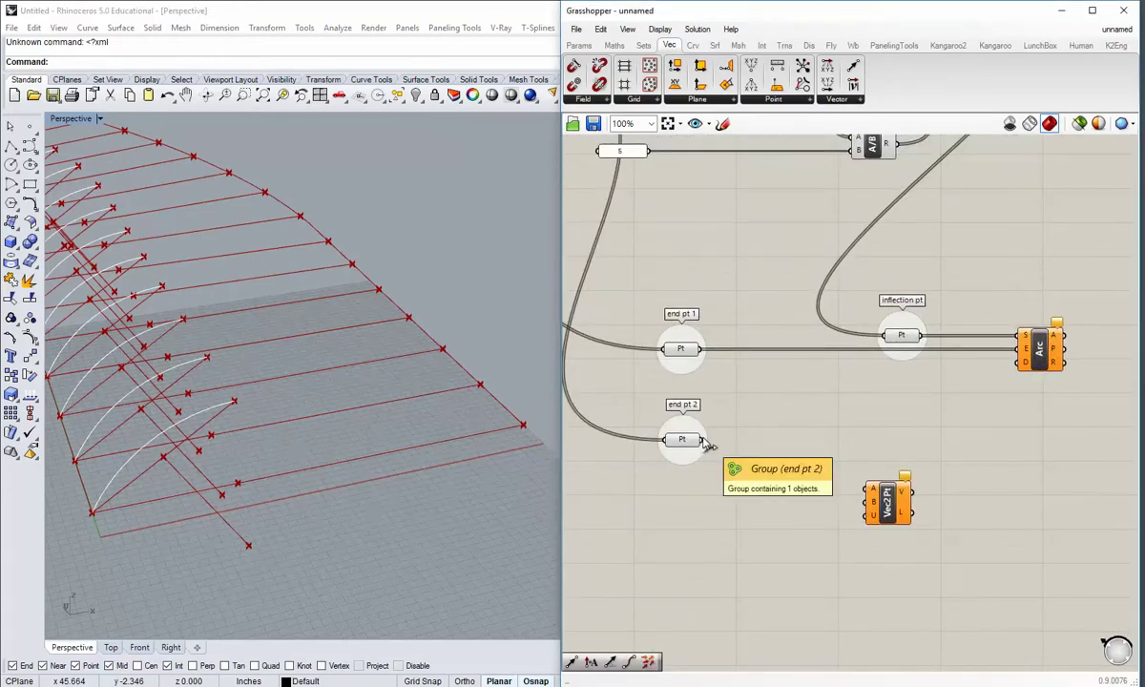
- Connect "end pt 2" to the Vector 2Pt component's A input and move the component directly below Arc
left_click_drag(705, 440, 867, 490)
left_click_drag(887, 517, 1019, 457)
right_click_drag(944, 348, 859, 331)
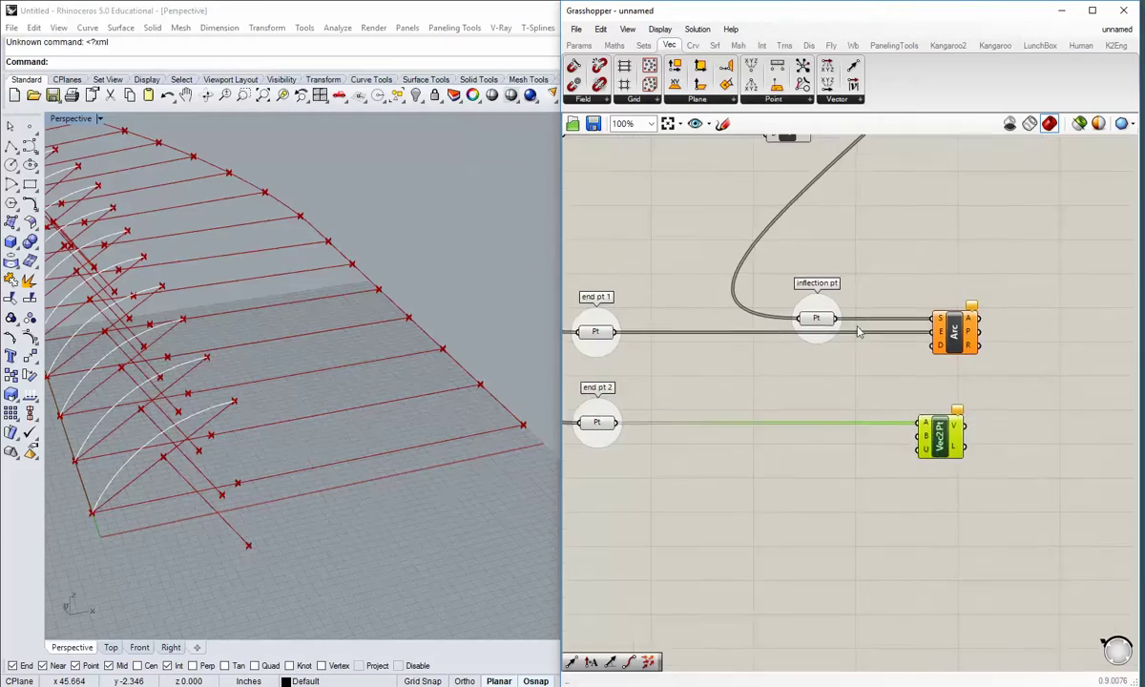
- Connect "inflection pt" to the Vector 2Pt component's B input and feed its V output into the Arc component's D input
left_click_drag(837, 318, 920, 435)
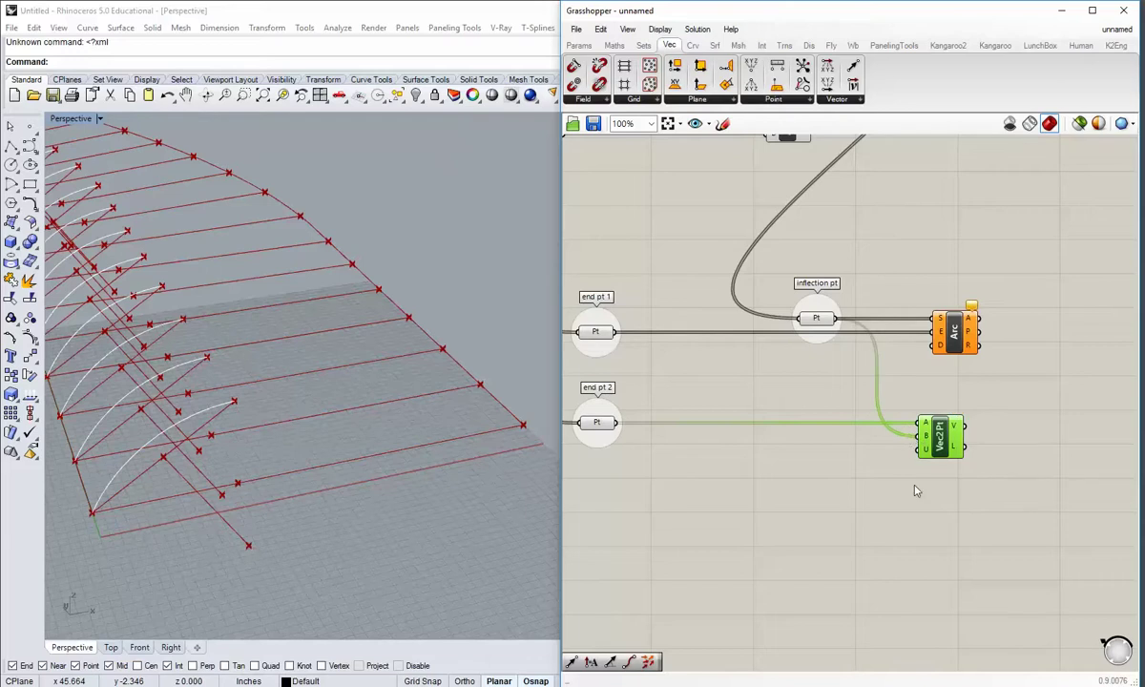
right_click_drag(931, 507, 794, 515)
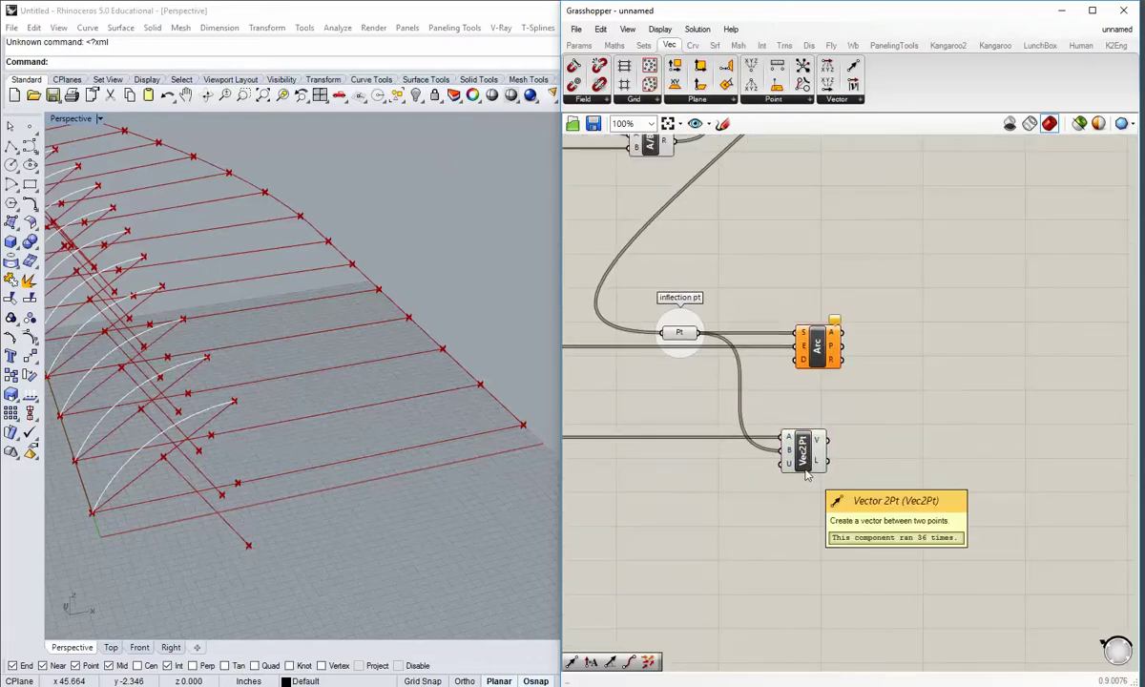
left_click_drag(828, 439, 800, 360)
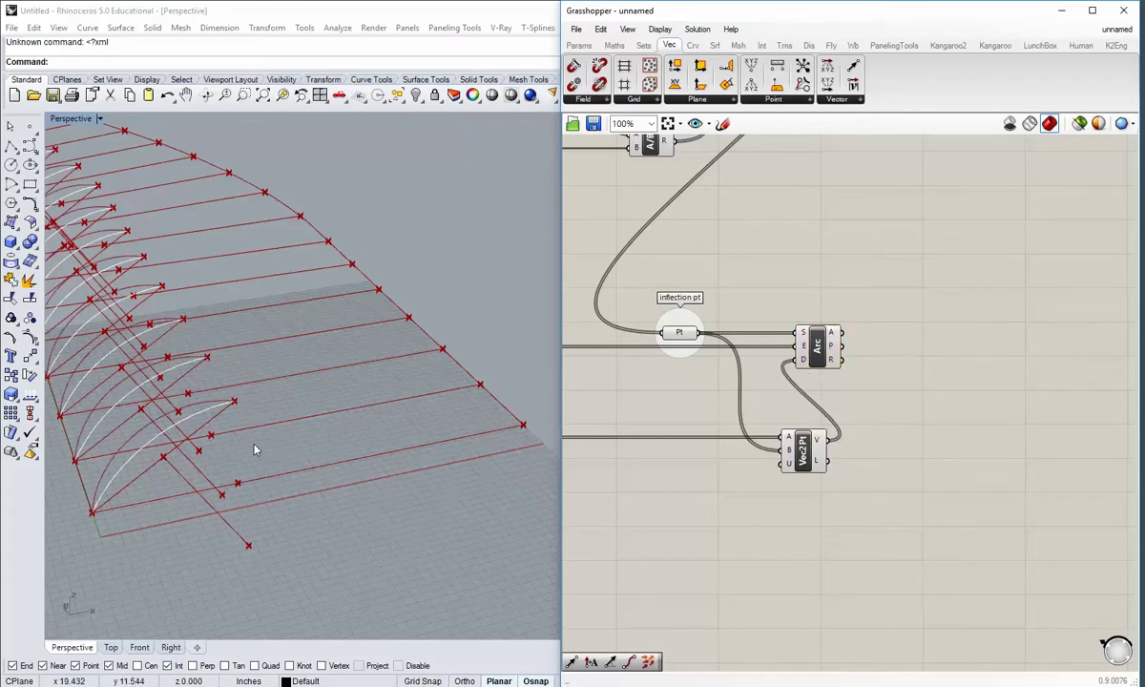
right_click_drag(256, 453, 435, 346)
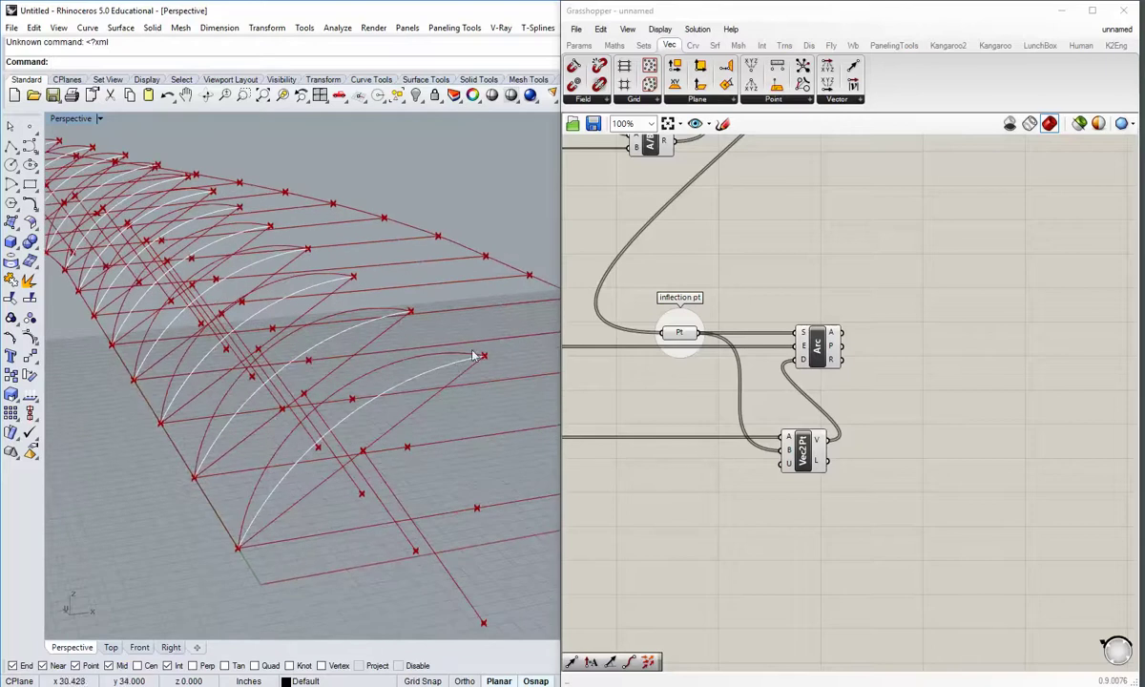
right_click_drag(272, 401, 416, 362)
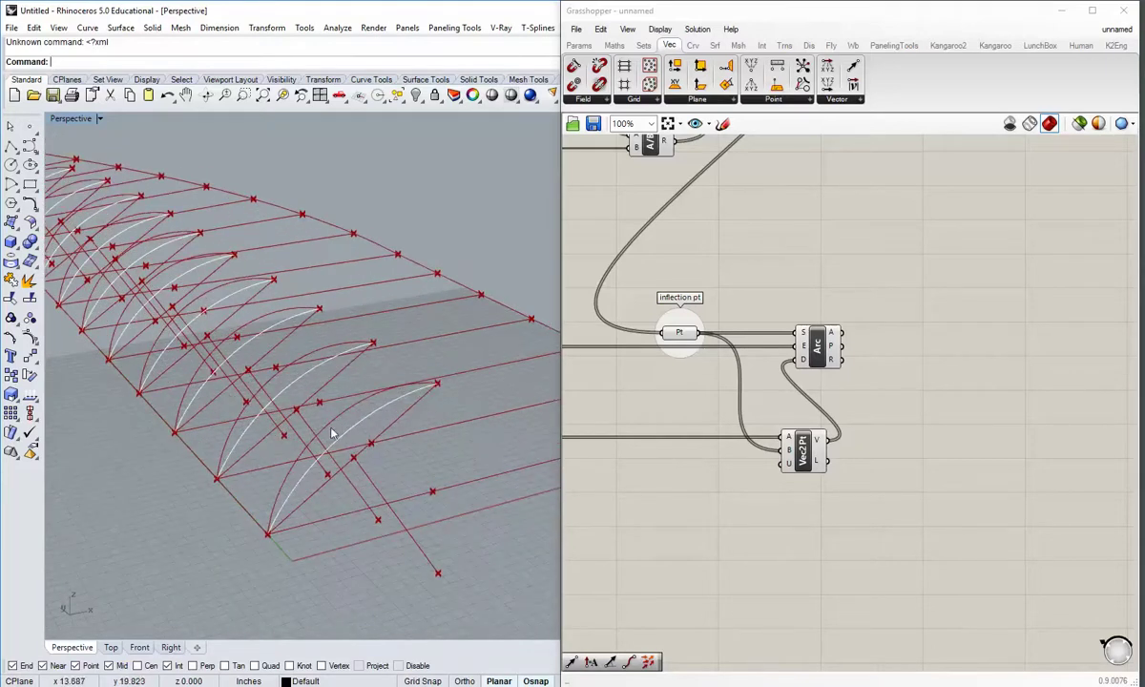
right_click_drag(362, 440, 340, 427, "shift")
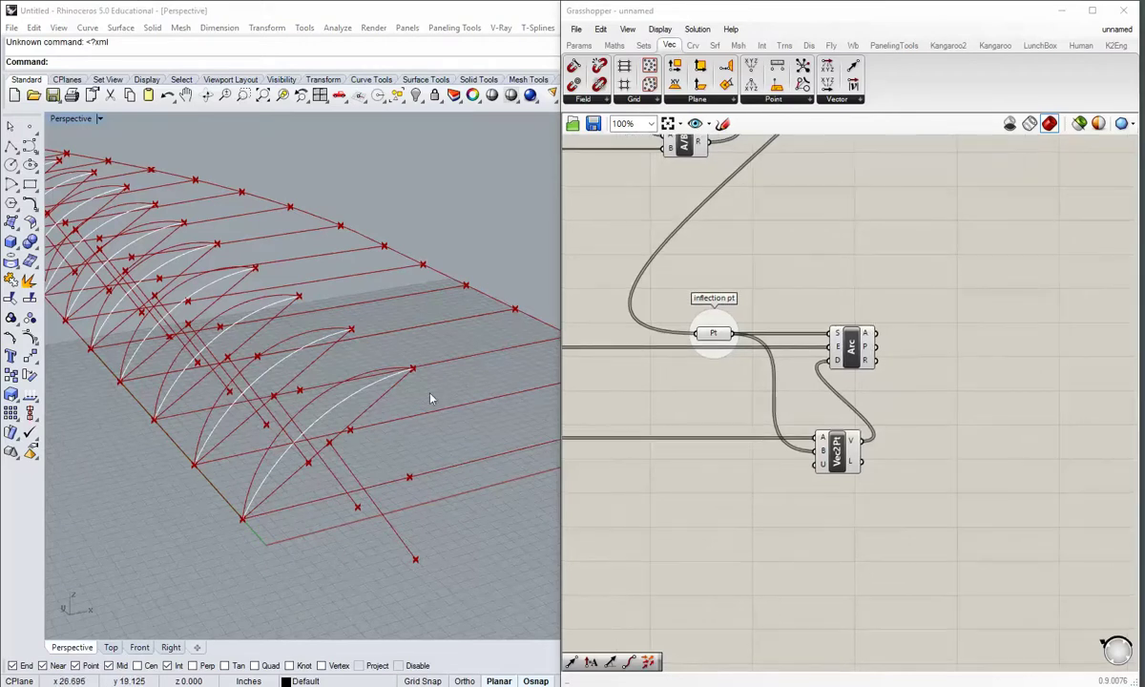
- Move the Parameter slider feeding the Evaluate component below the "5" panel and set it to 0.230
scroll(740, 332, "down", 1)
right_click_drag(565, 238, 930, 474)
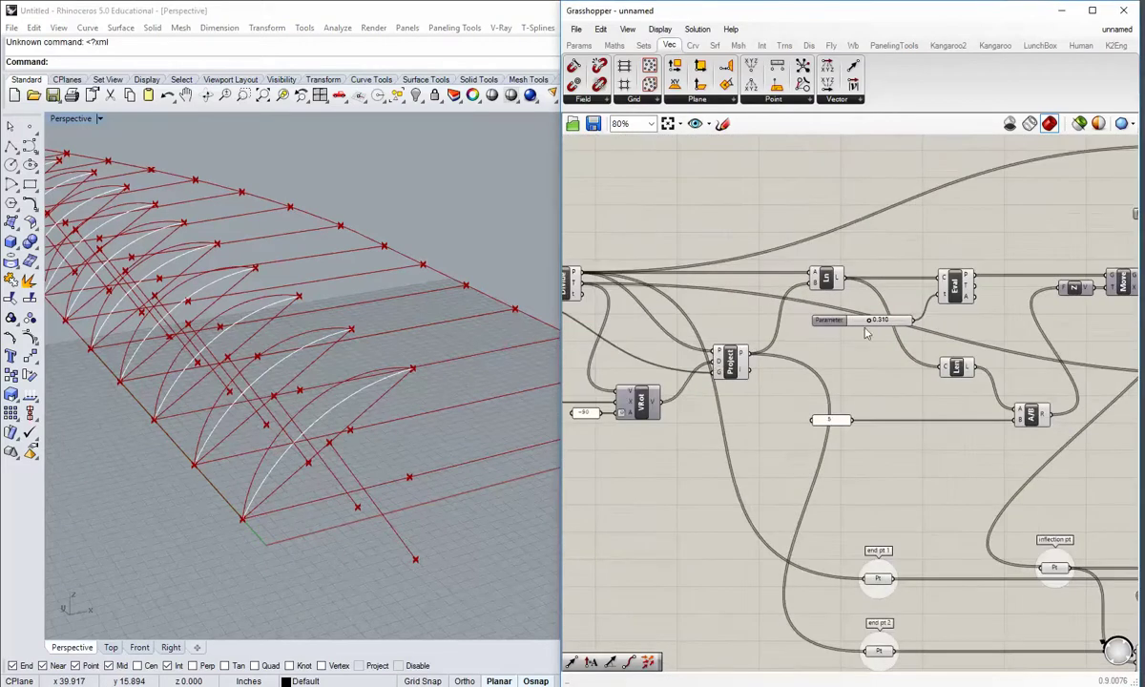
scroll(811, 308, "up", 2)
right_click_drag(723, 272, 721, 234)
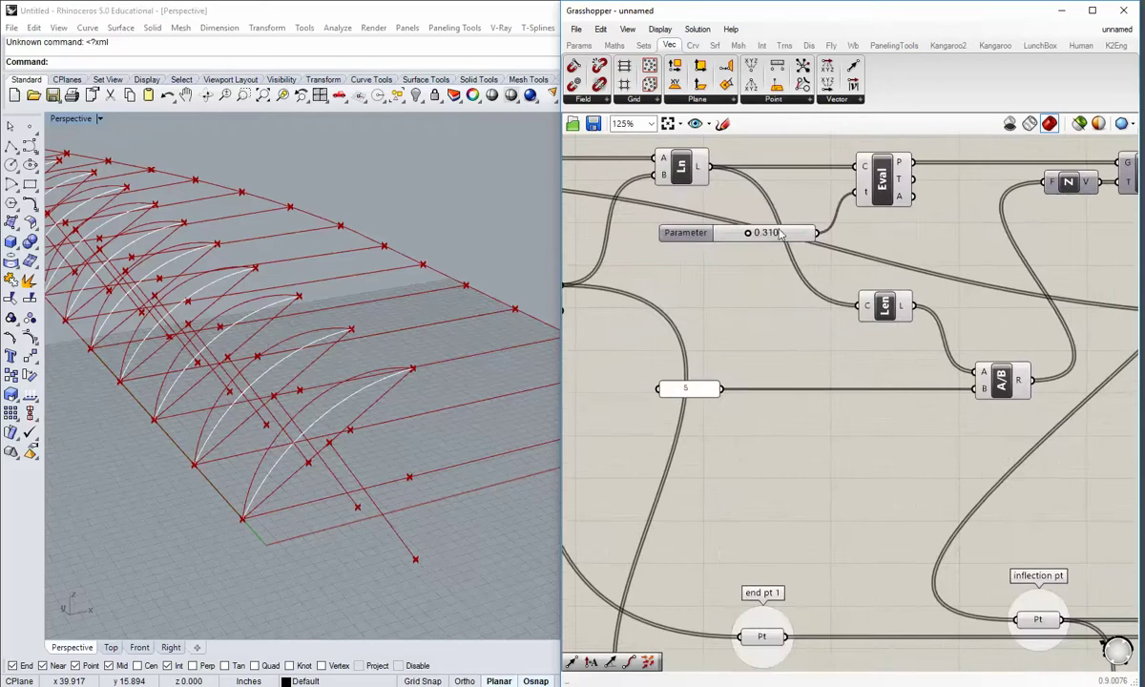
left_click_drag(781, 234, 723, 524)
left_click(758, 528)
left_click(756, 497)
middle_click(754, 492)
left_click(759, 461)
left_click(727, 521)
right_click_drag(501, 470, 343, 450)
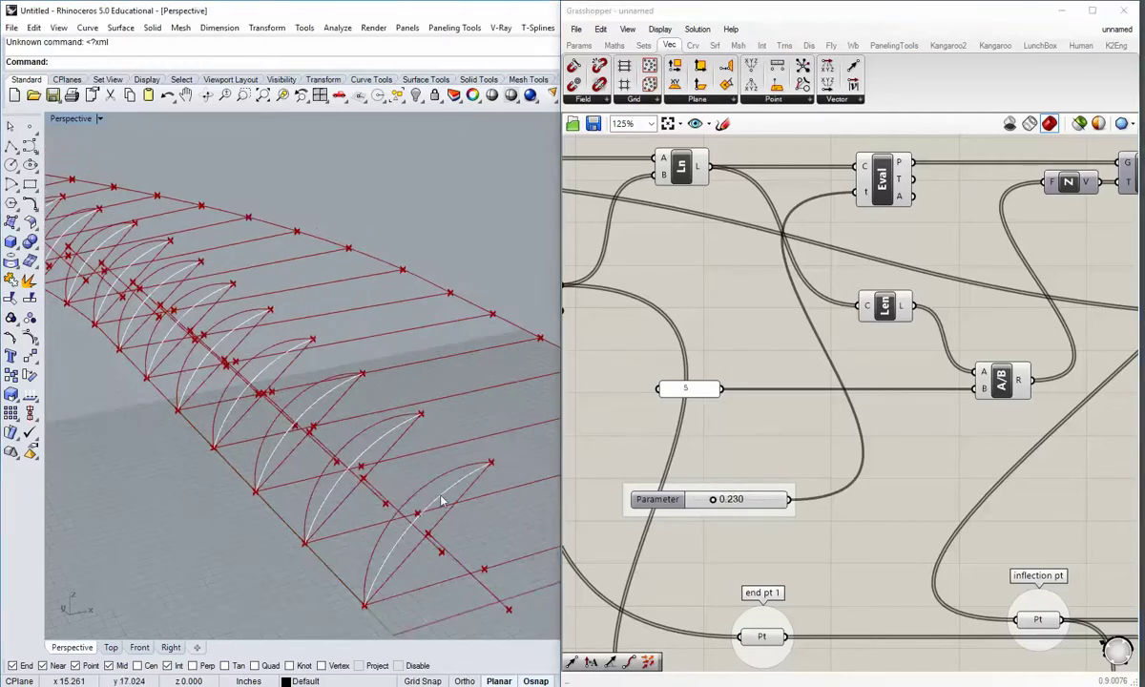
- Set the Parameter slider to 0.254 while checking the arcs up close in the perspective view
right_click_drag(442, 500, 148, 399)
key("ctrl+w")
left_click_drag(153, 399, 113, 346)
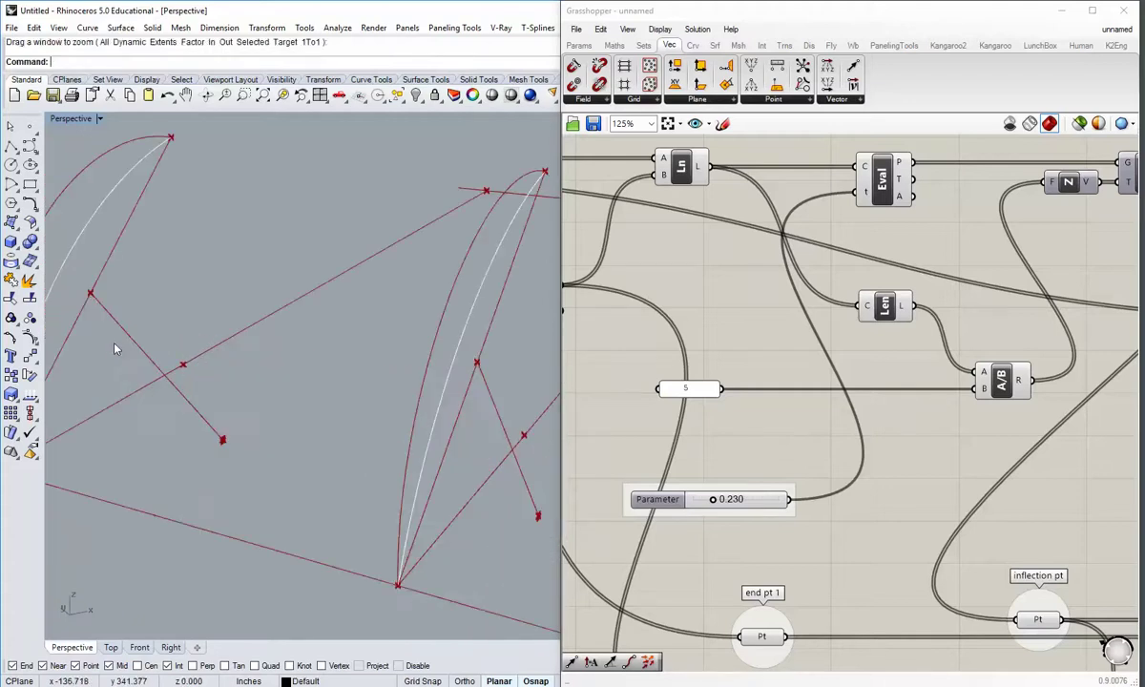
scroll(204, 389, "down", 4)
right_click_drag(207, 394, 496, 411)
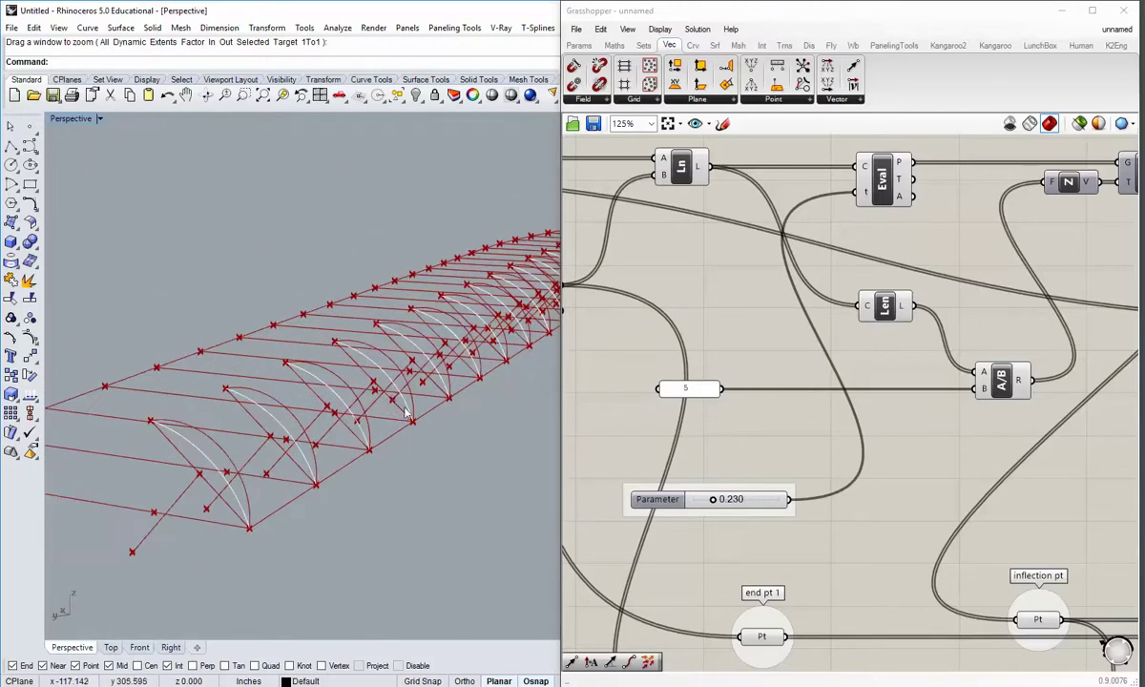
mouse_move(716, 504)
left_mouse_down()
mouse_move(731, 501)
mouse_move(705, 501)
mouse_move(732, 513)
mouse_move(708, 512)
mouse_move(719, 516)
left_mouse_up()
- Examine the shape of the new arcs along the whole roof from both sides and up close in the perspective view
right_click_drag(263, 393, 284, 466)
scroll(355, 428, "down", 4)
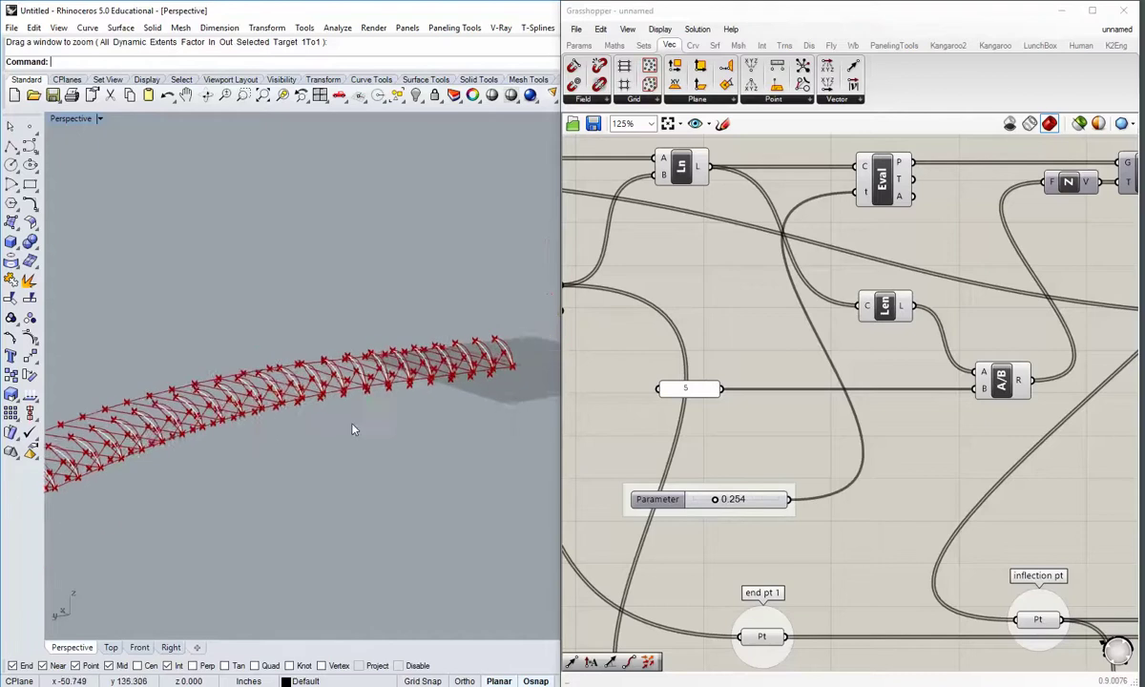
key("ctrl+w")
left_click_drag(439, 352, 482, 401)
right_click_drag(468, 401, 271, 404)
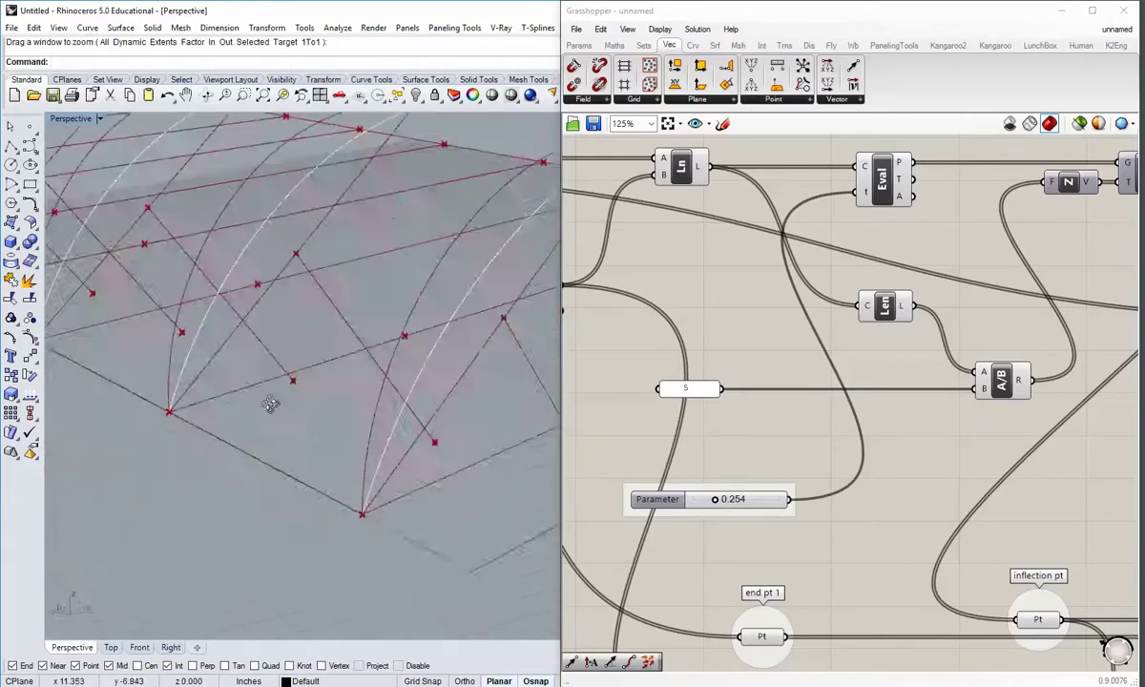
scroll(271, 404, "down", 3)
right_click_drag(366, 421, 263, 470, "shift")
scroll(250, 457, "down", 4)
scroll(248, 451, "up", 7)
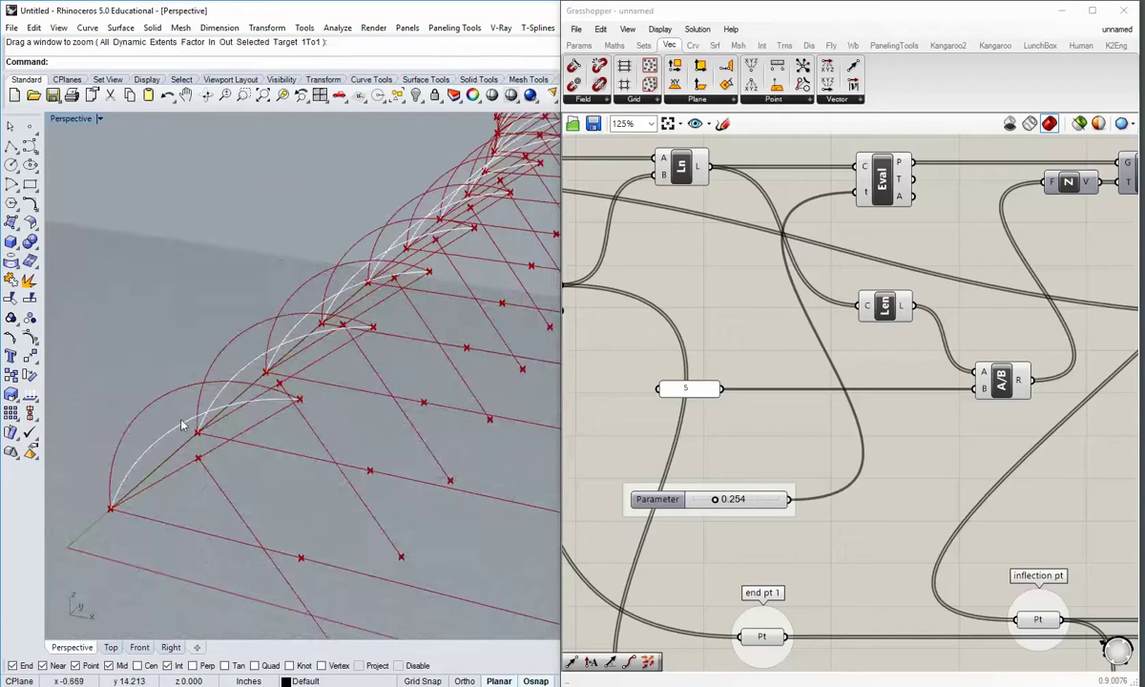
right_click_drag(181, 426, 294, 393)
right_click_drag(729, 533, 736, 493)
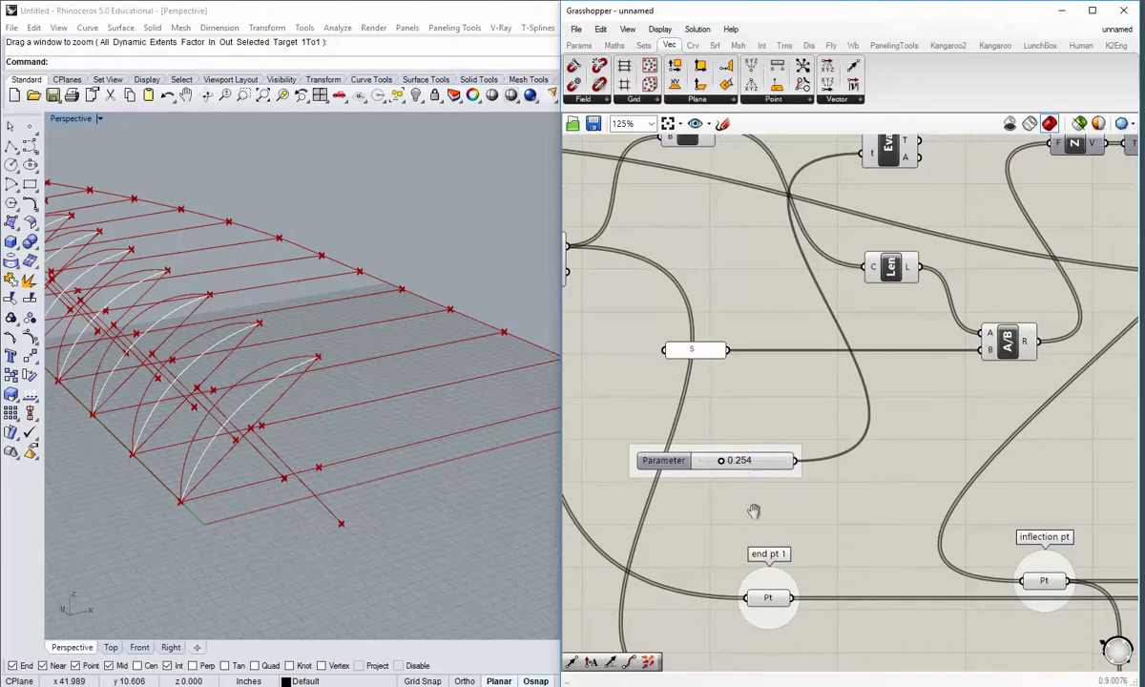
scroll(706, 478, "down", 5)
right_click_drag(702, 464, 661, 439)
right_click_drag(879, 498, 809, 503)
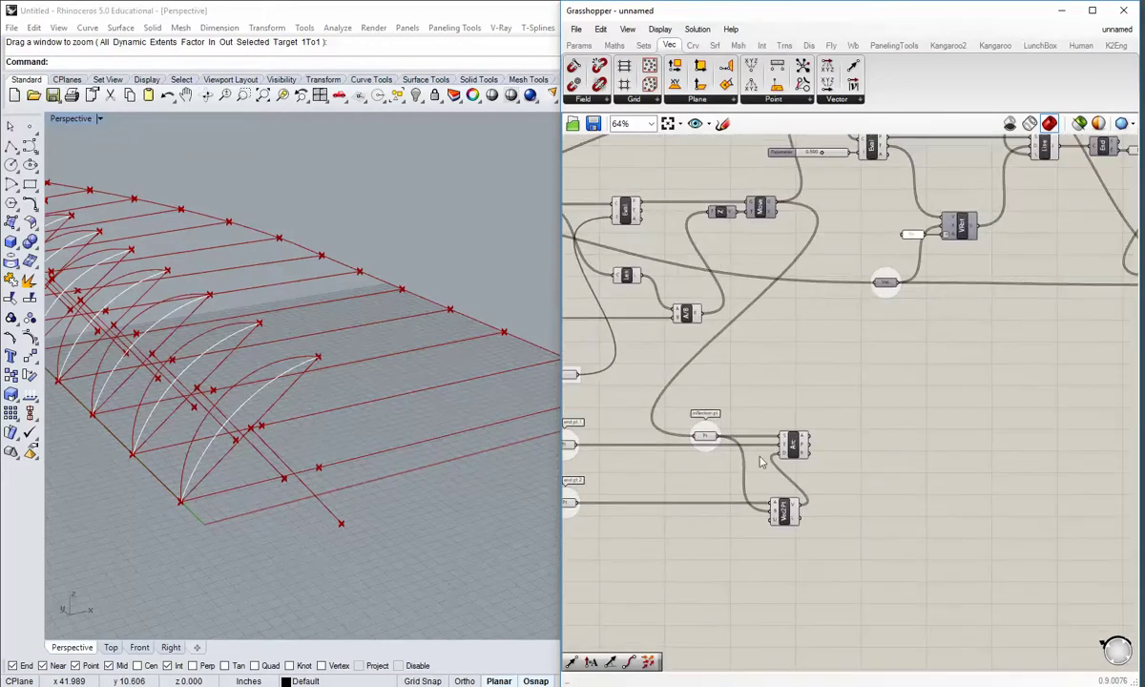
right_click_drag(320, 392, 327, 476)
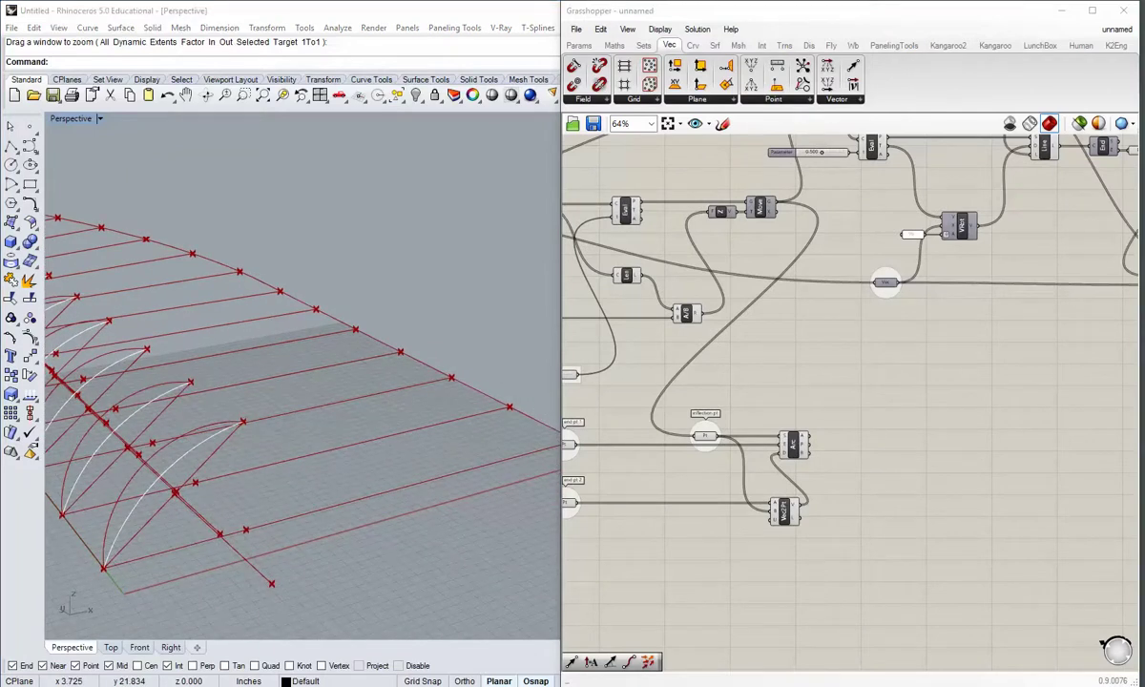
right_click(820, 406)
left_click(664, 563)
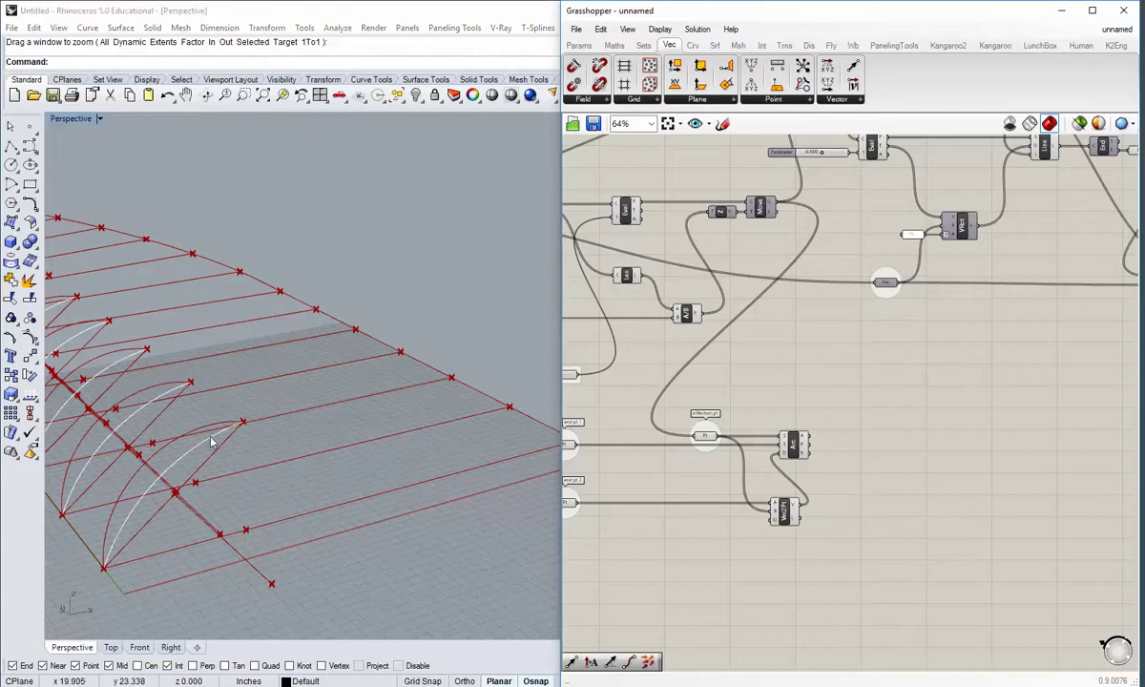
- Copy the Swatch and Custom Preview pair from the end of the definition to the empty canvas below Vector 2Pt
scroll(883, 443, "down", 2)
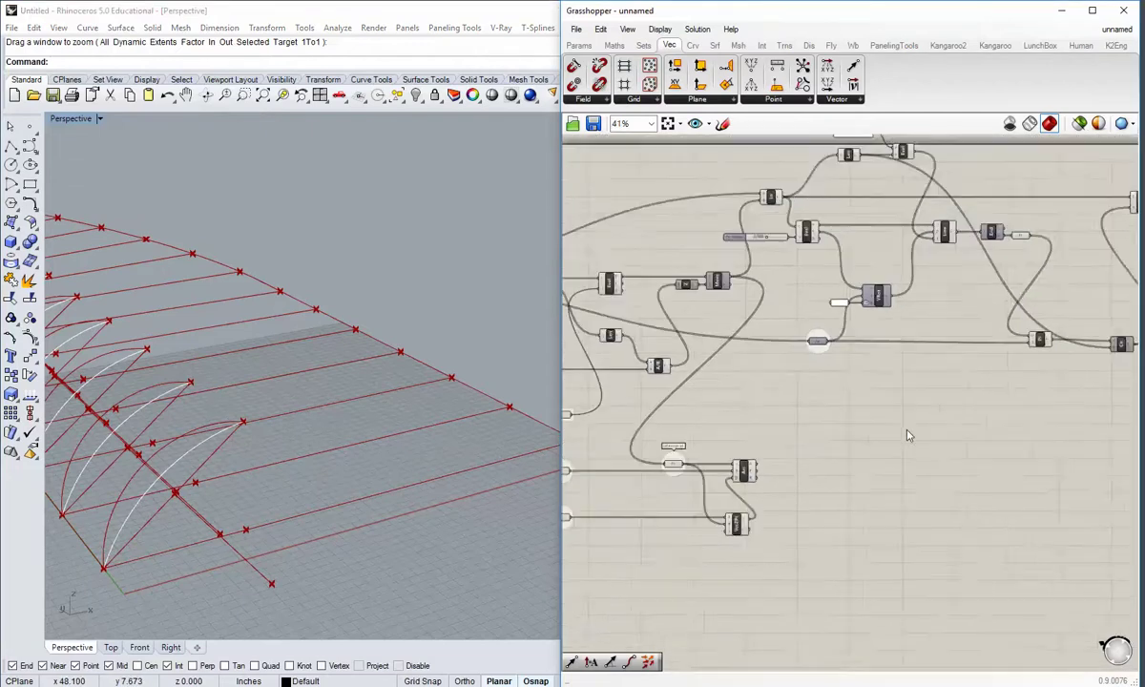
right_click_drag(1133, 378, 836, 373)
scroll(995, 332, "up", 3)
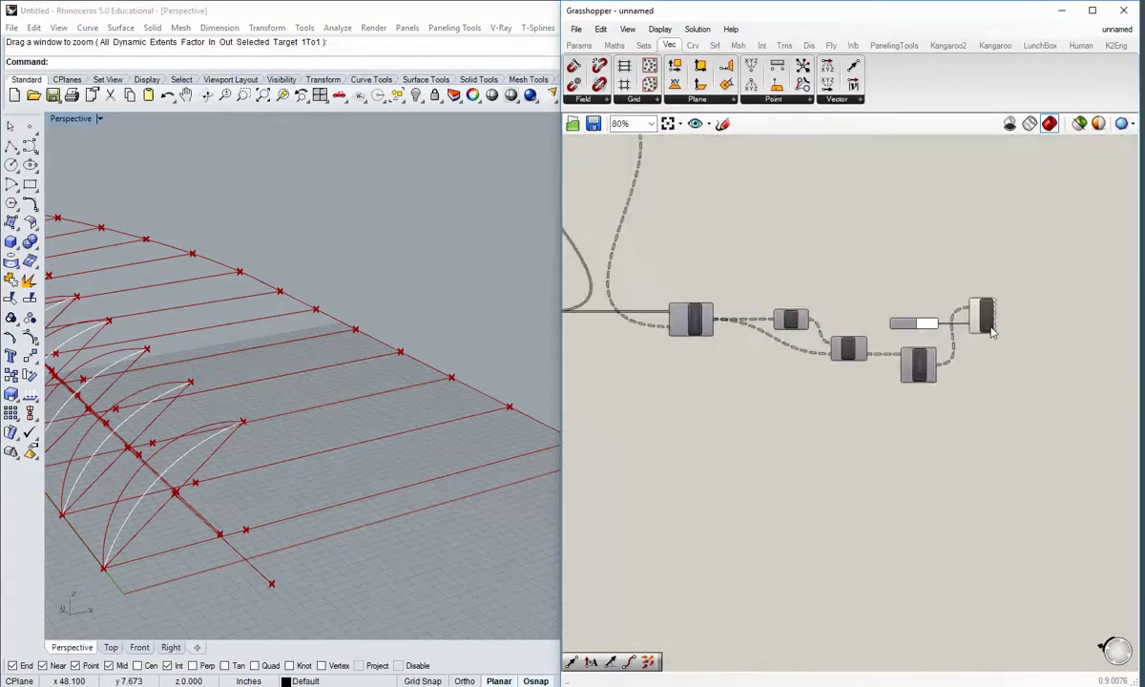
left_click_drag(1037, 367, 912, 288)
left_click_drag(1012, 330, 894, 286)
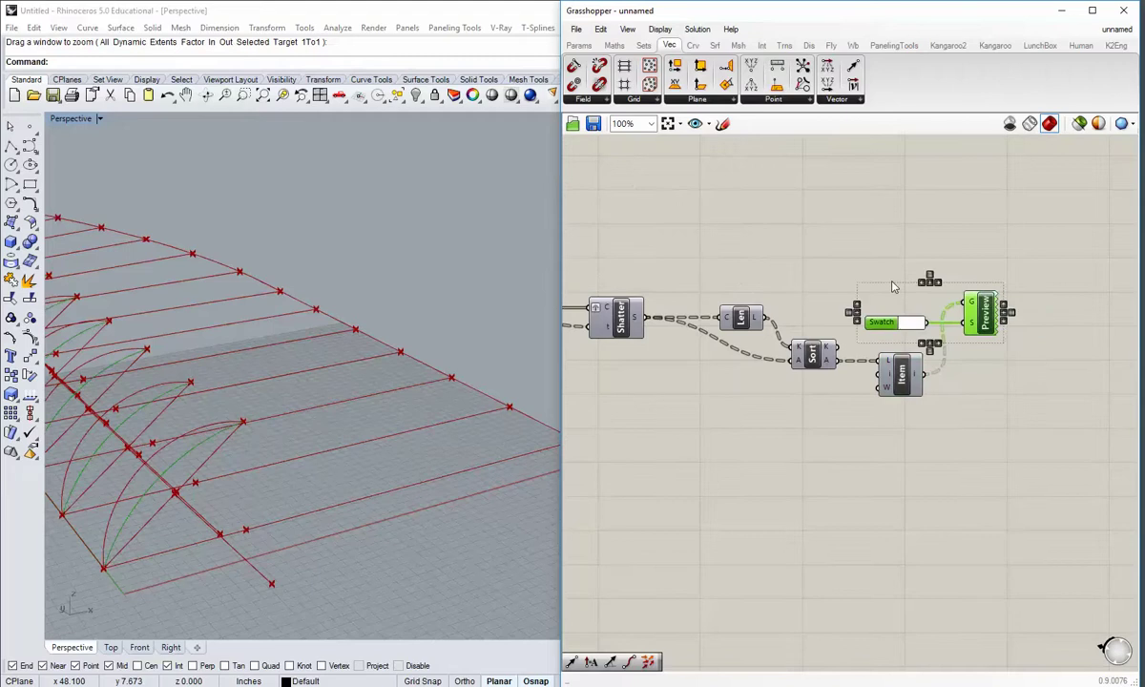
scroll(904, 333, "down", 2)
right_click_drag(944, 361, 1018, 252)
left_click_drag(1027, 225, 733, 491, "alt")
right_click_drag(743, 514, 966, 468)
scroll(966, 469, "down", 2)
left_click_drag(960, 443, 647, 482)
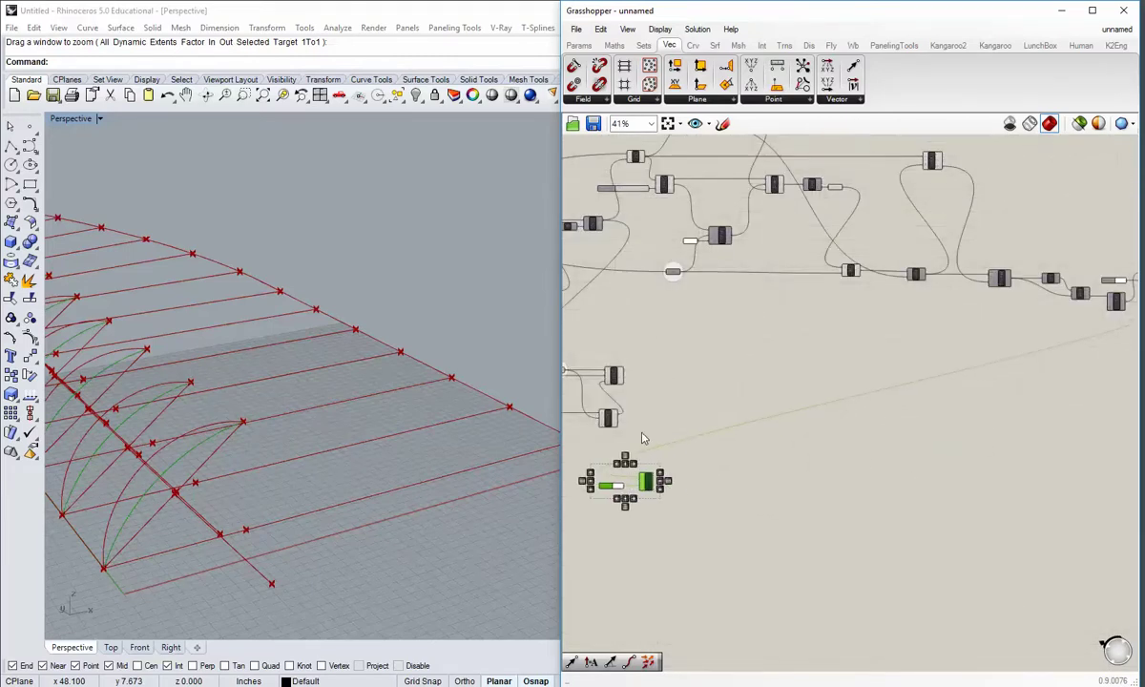
- Connect the Arc component's A output to the G input of the copied Custom Preview
scroll(641, 427, "up", 4)
right_click_drag(641, 427, 884, 433)
left_click(884, 432)
left_click_drag(840, 302, 883, 563)
right_click_drag(817, 313, 846, 294)
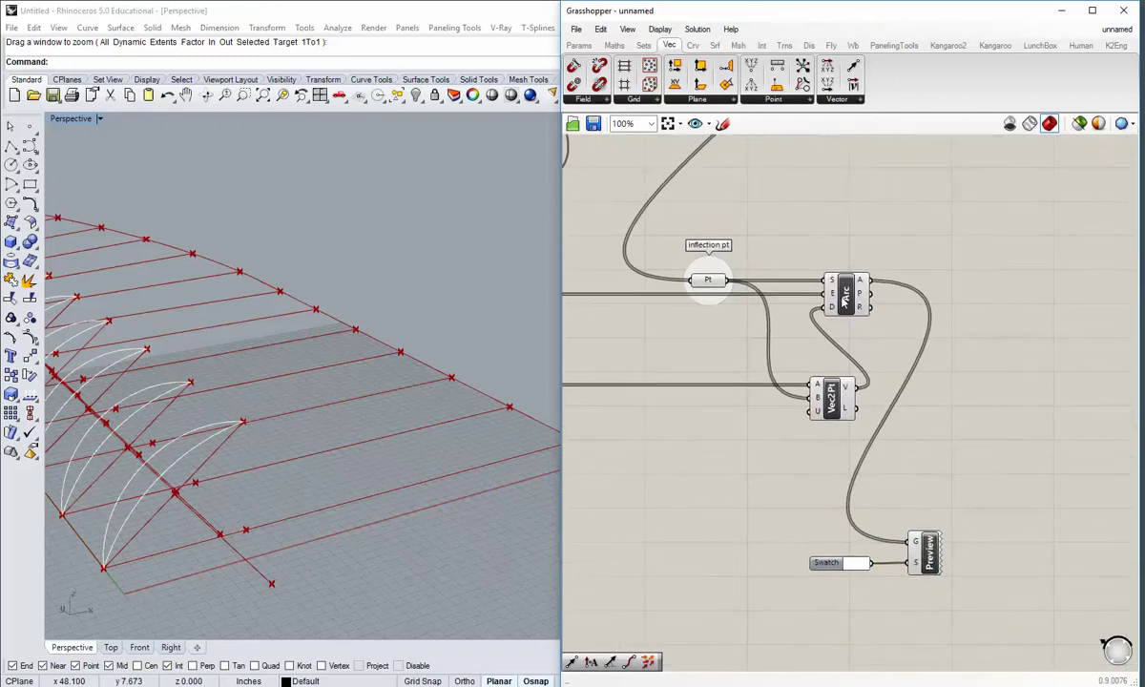
- Turn off the Arc component's own preview and move the copied Swatch and Custom Preview further down the canvas
right_click(845, 294)
left_click(859, 322)
left_click_drag(979, 606, 871, 572)
left_click_drag(939, 611, 840, 532)
right_click_drag(915, 608, 816, 509)
left_click_drag(826, 459, 859, 573)
left_click(911, 493)
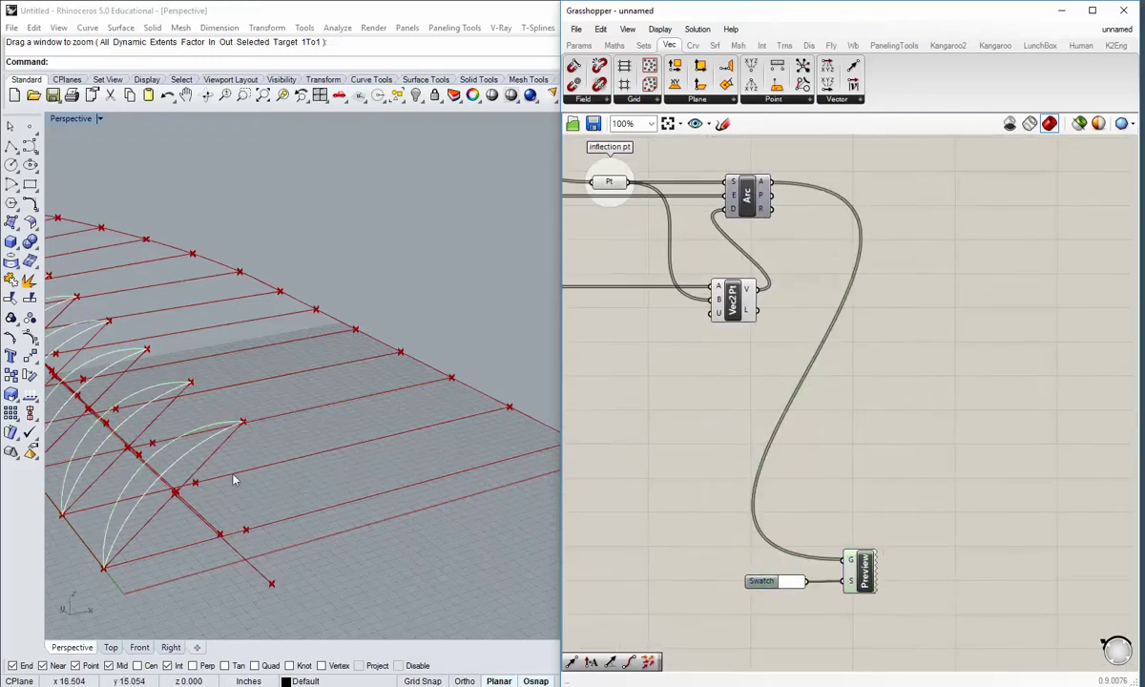
right_click_drag(265, 269, 154, 402)
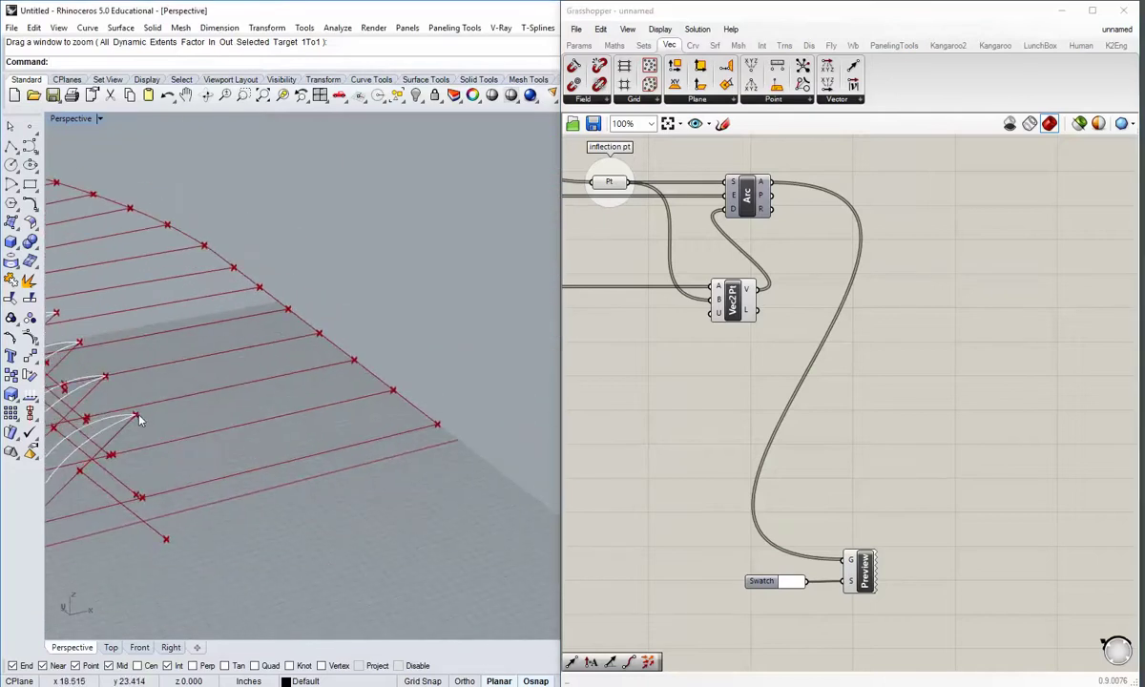
- Place a Line component in the empty canvas area below the "inflection pt" and Vector 2Pt components
scroll(773, 401, "down", 2)
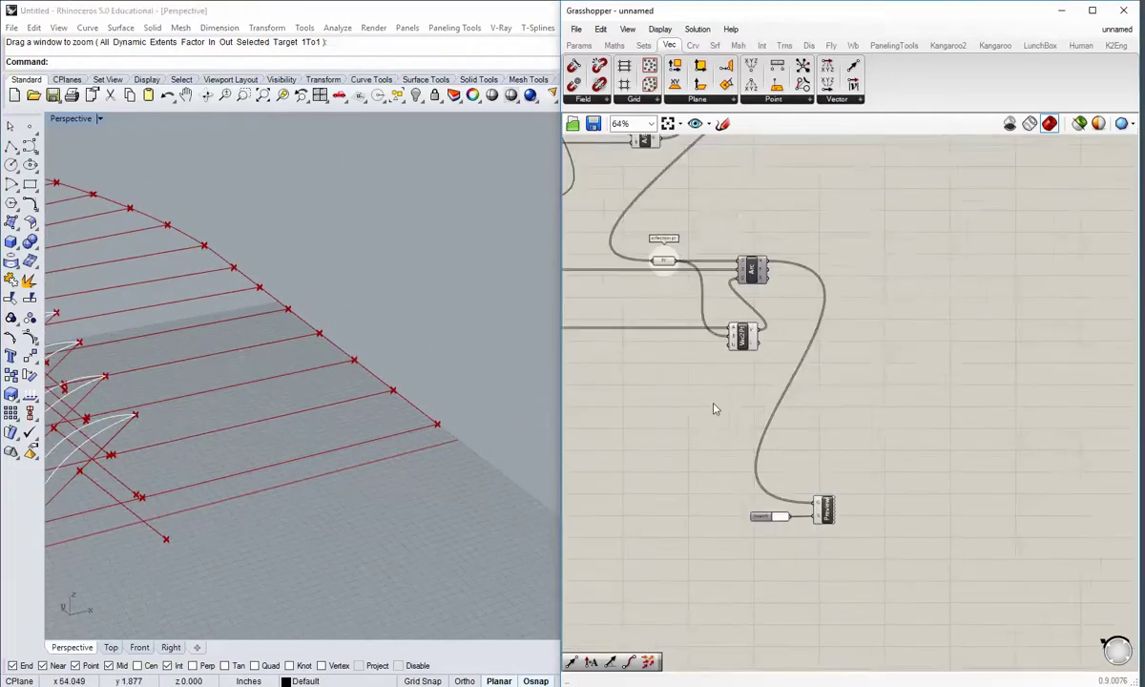
right_click_drag(716, 409, 972, 426)
left_click(693, 45)
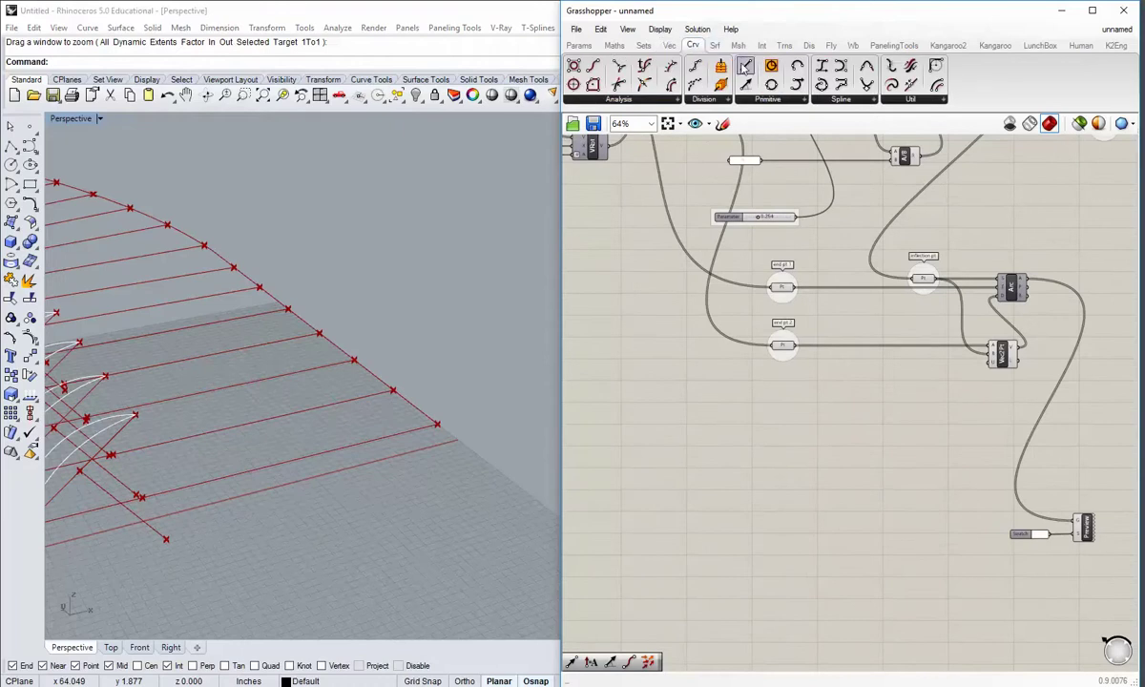
left_click_drag(697, 64, 924, 442)
right_click_drag(874, 382, 741, 404)
scroll(740, 404, "up", 1)
right_click_drag(701, 354, 719, 404)
right_click_drag(870, 395, 789, 365)
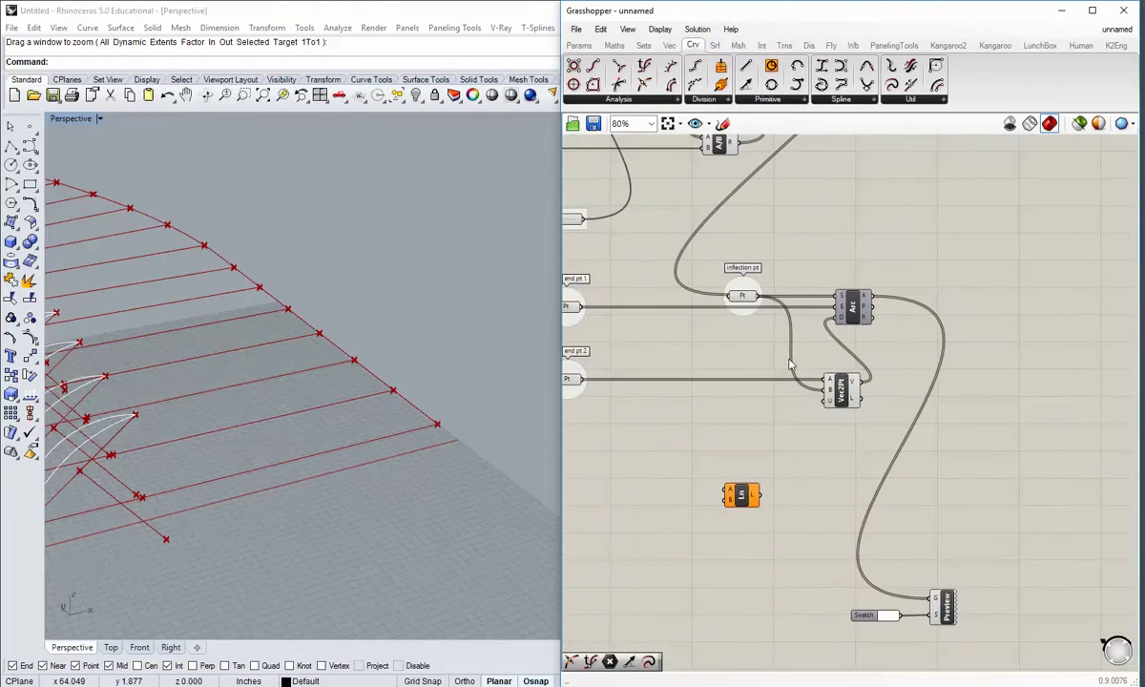
- Position the Line component directly below Vector 2Pt and connect "inflection pt" to its A input and "end pt 2" to B
left_click_drag(764, 304, 835, 477)
left_click(609, 404)
left_click_drag(570, 379, 828, 484)
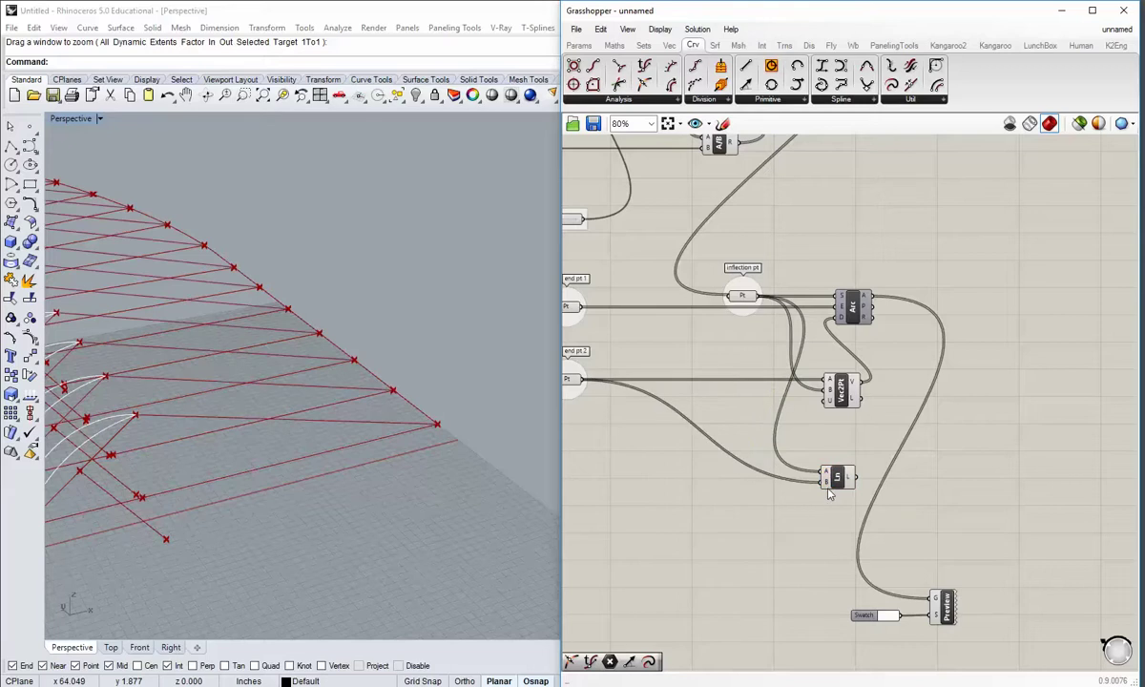
- Add the Line component's L output to the Custom Preview's G input, keeping the Arc connection
right_click_drag(821, 513, 787, 487)
left_click_drag(782, 430, 864, 551)
left_click(880, 553)
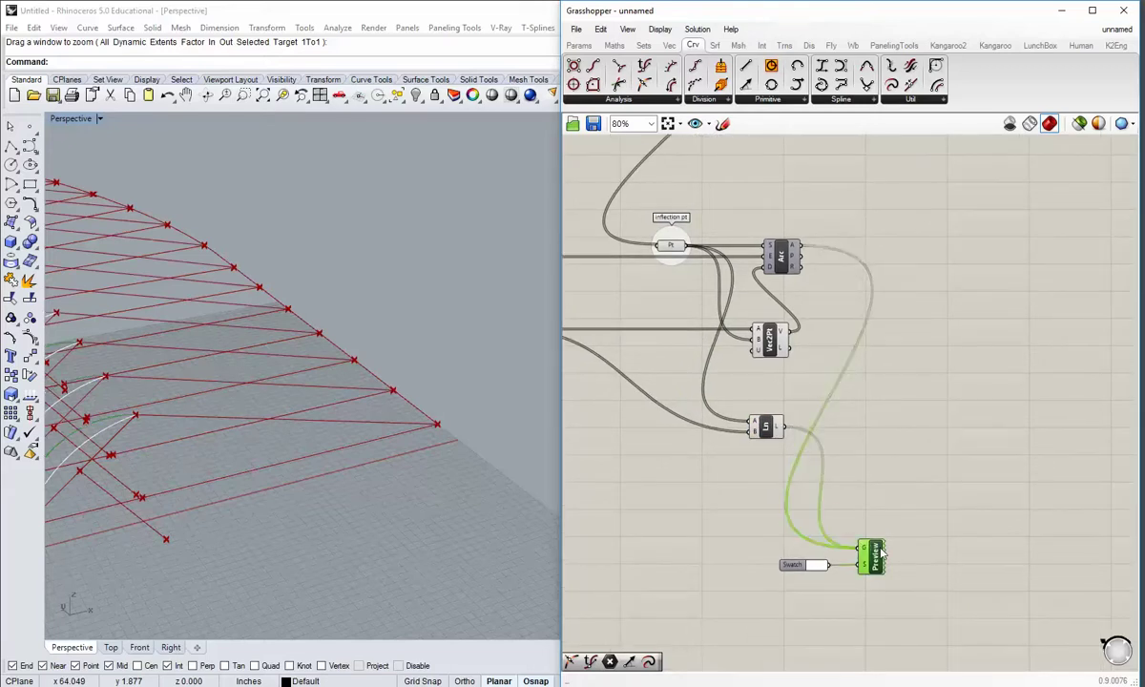
left_click(846, 496)
- Turn off the Line component's own preview and move it level with the Custom Preview so their wire runs straight
right_click(768, 425)
left_click(802, 453)
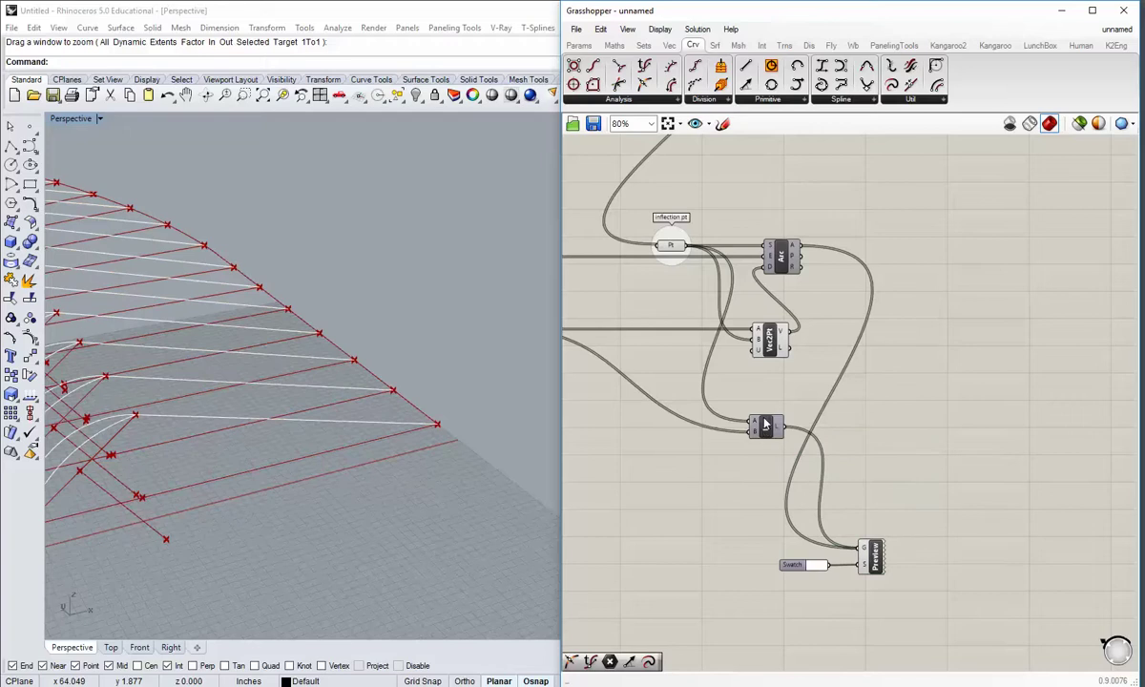
left_click_drag(764, 425, 687, 545)
left_click(658, 458)
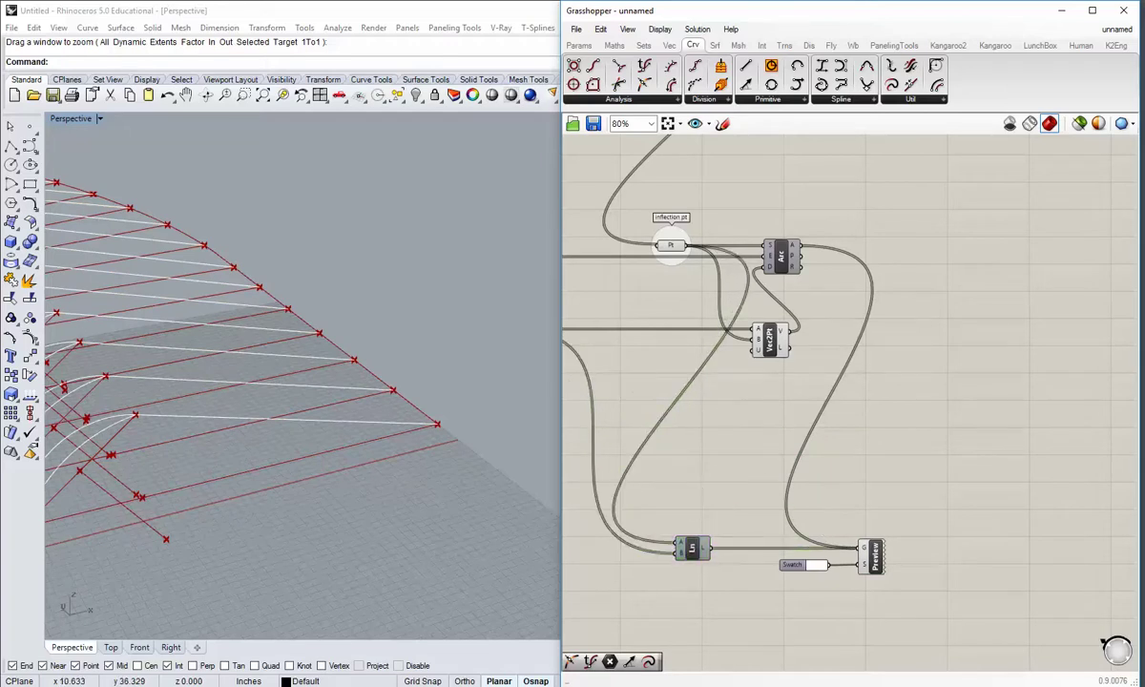
- Examine how the arcs and the straight lines meet along the roof in the perspective view
right_click_drag(269, 448, 468, 494)
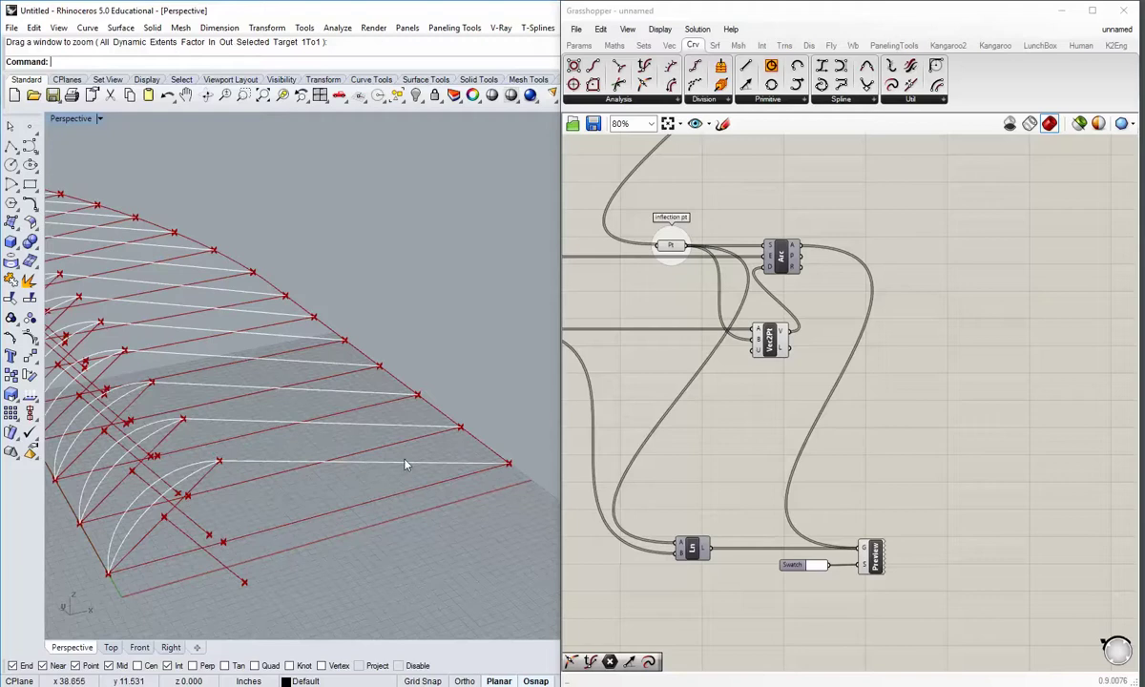
right_click_drag(427, 473, 331, 455)
right_click_drag(442, 445, 506, 448)
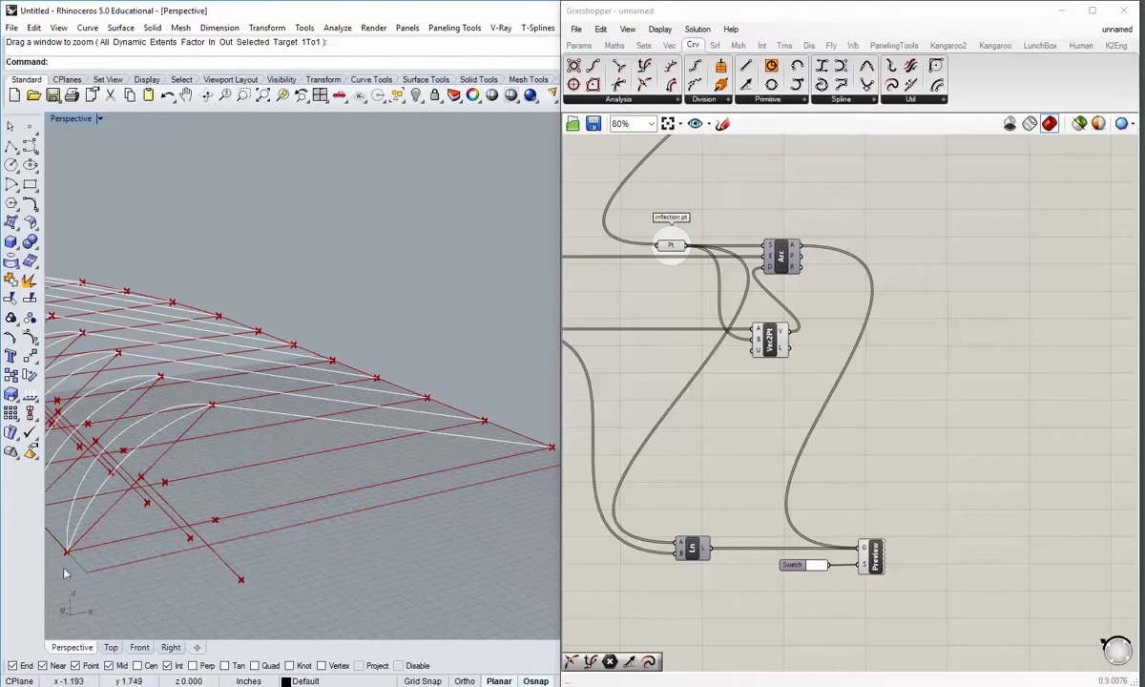
right_click_drag(223, 401, 347, 496, "shift")
scroll(422, 466, "down", 2)
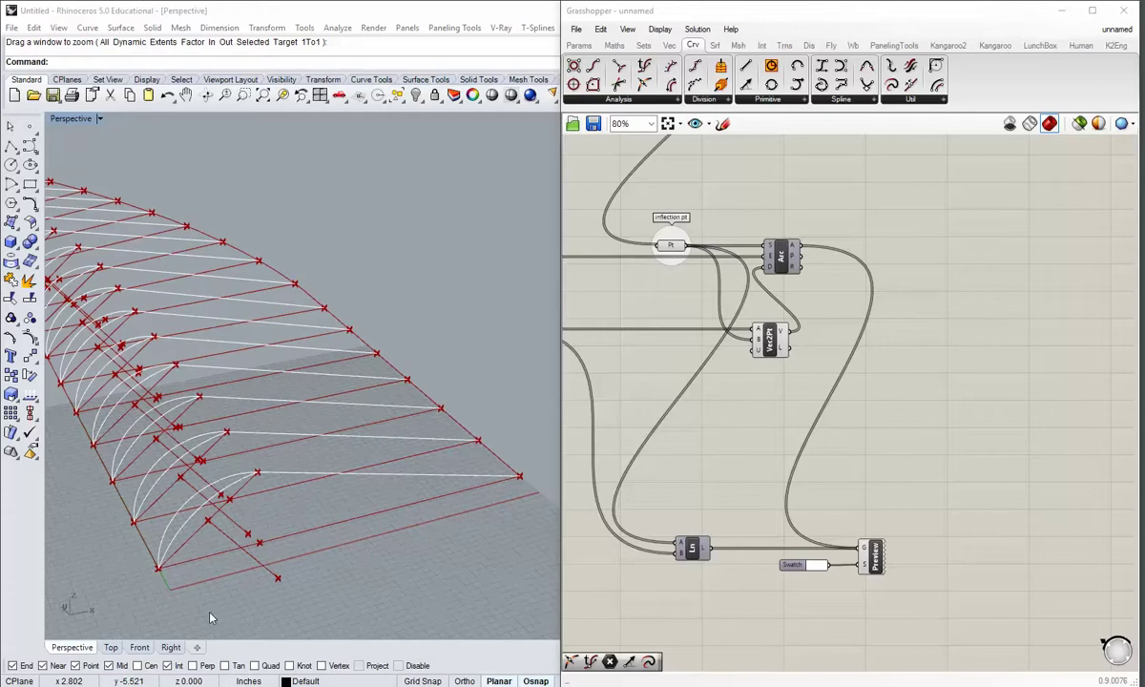
- Compare the arcs and straight lines in the perspective view with the truss geometry in the waterloo diagram image
right_click_drag(379, 485, 391, 410)
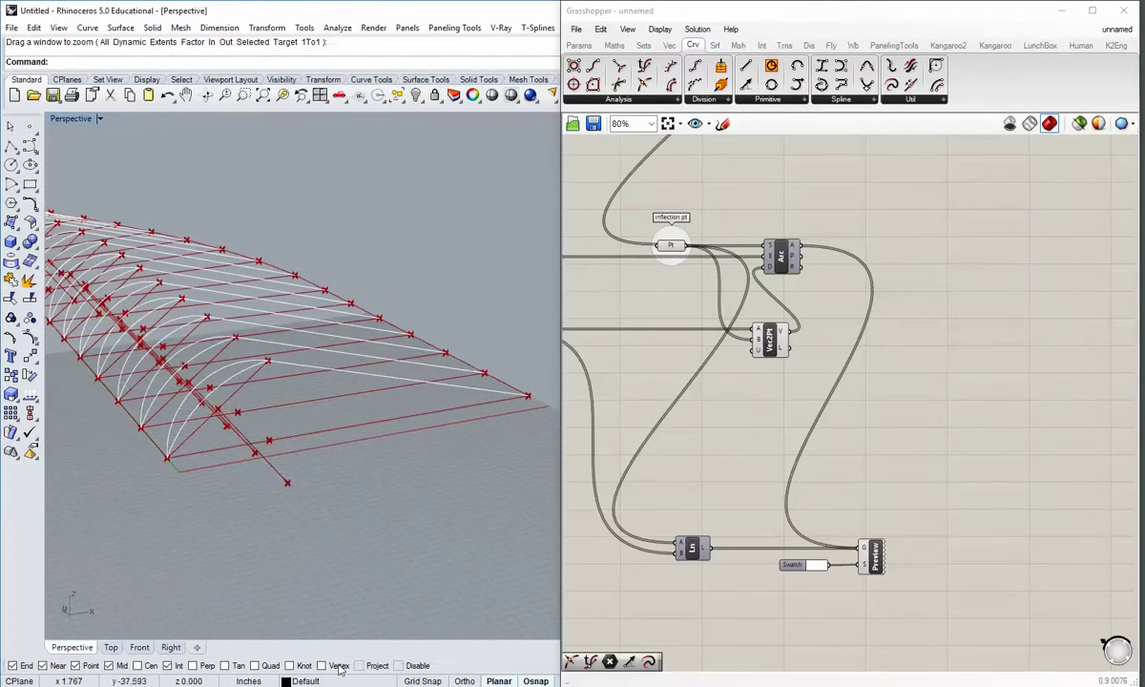
right_click_drag(378, 459, 354, 400, "shift")
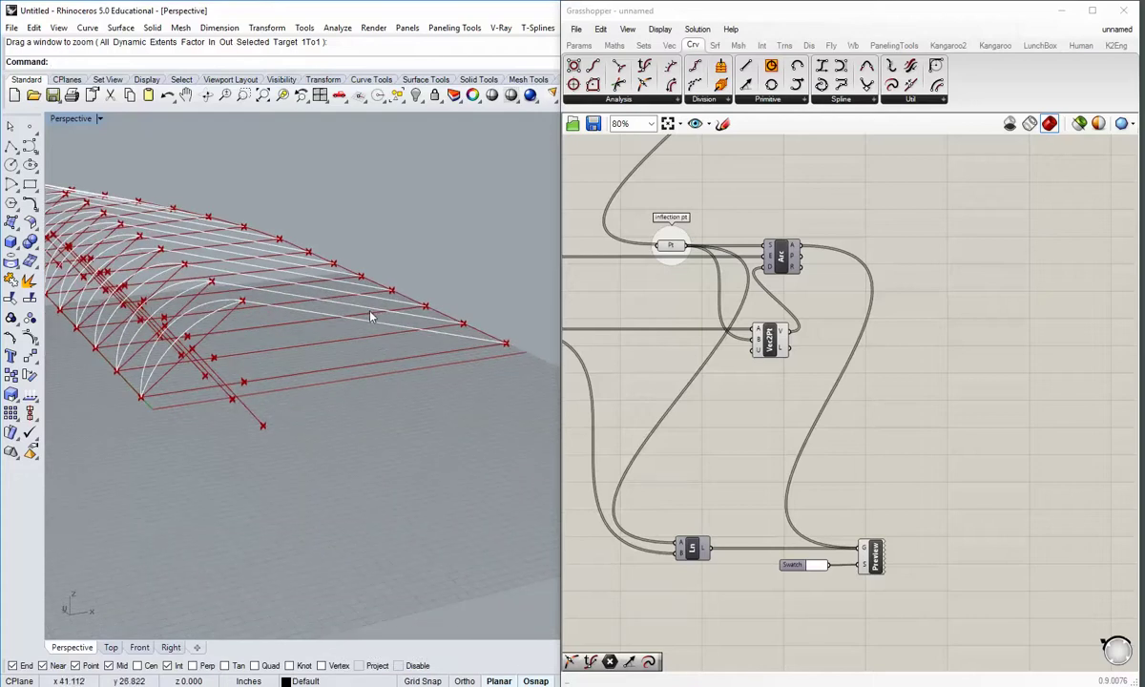
scroll(382, 344, "down", 2)
right_click_drag(382, 344, 373, 291, "shift")
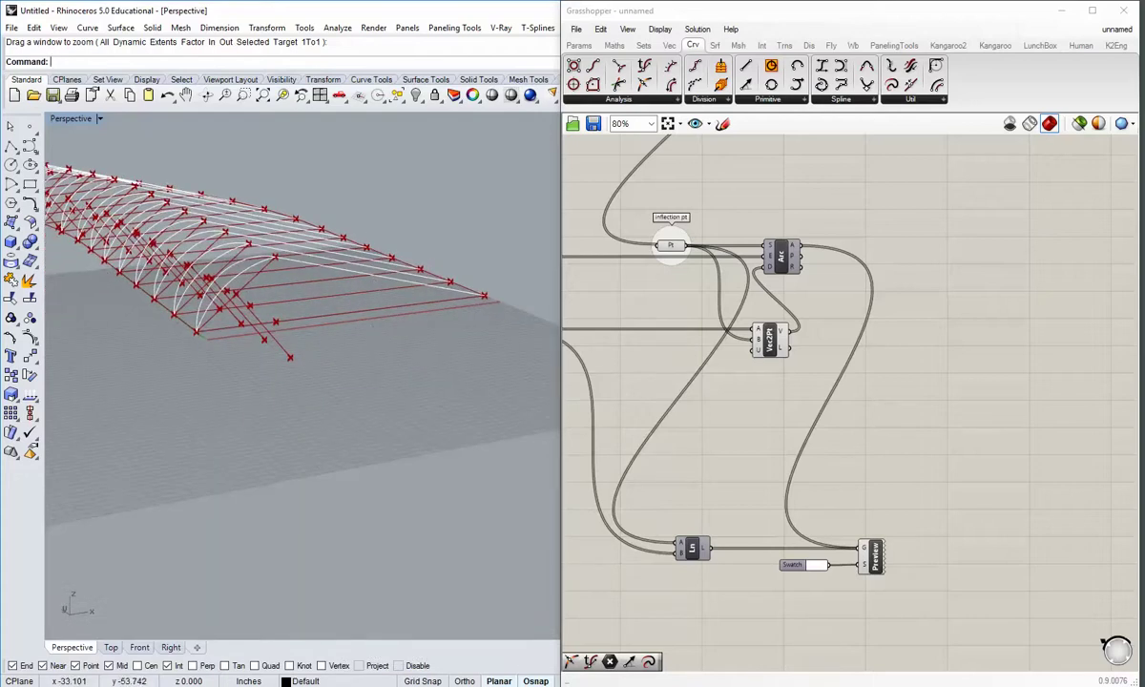
key("alt+Tab")
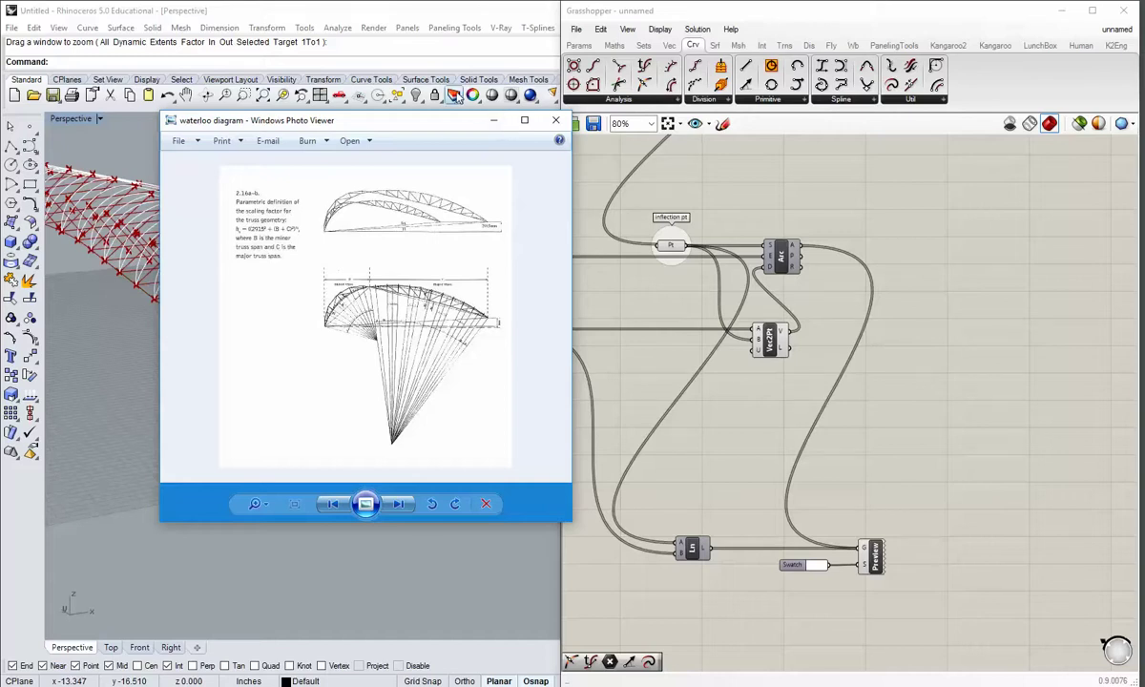
left_click(498, 125)
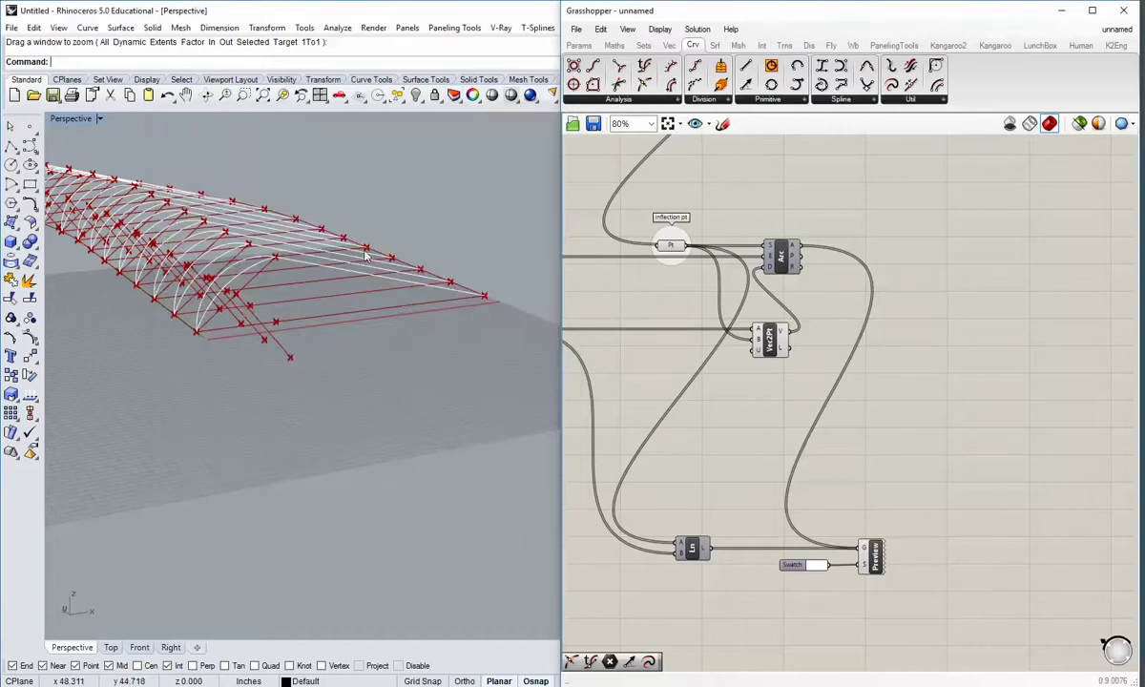
- Add an Evaluate Curve component beside the Arc and Line wires and connect the Line component's L output to its C input
right_click_drag(693, 471, 607, 431)
right_click_drag(734, 339, 738, 409)
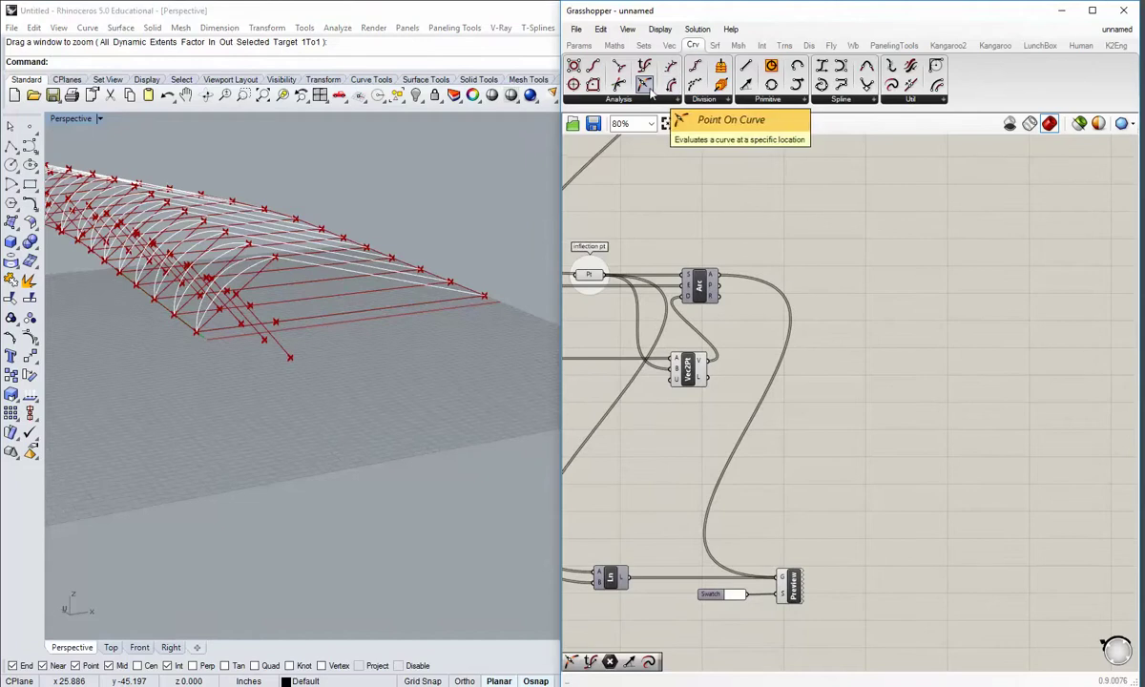
right_click_drag(751, 186, 853, 183)
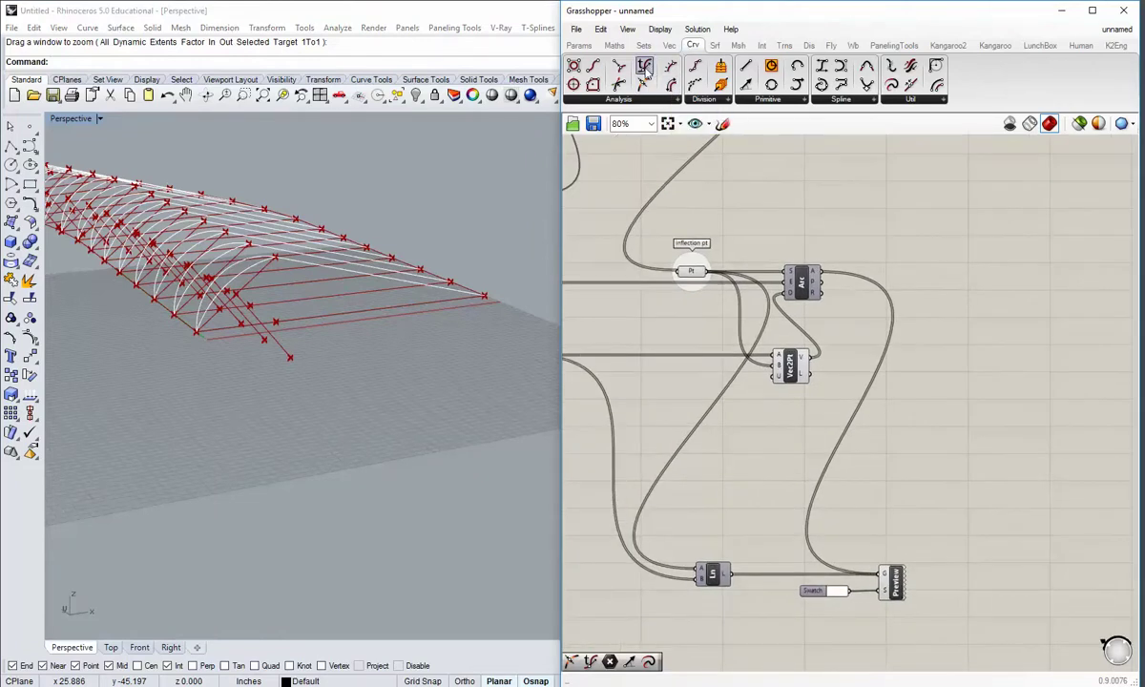
left_click(646, 67)
left_click_drag(855, 445, 919, 423)
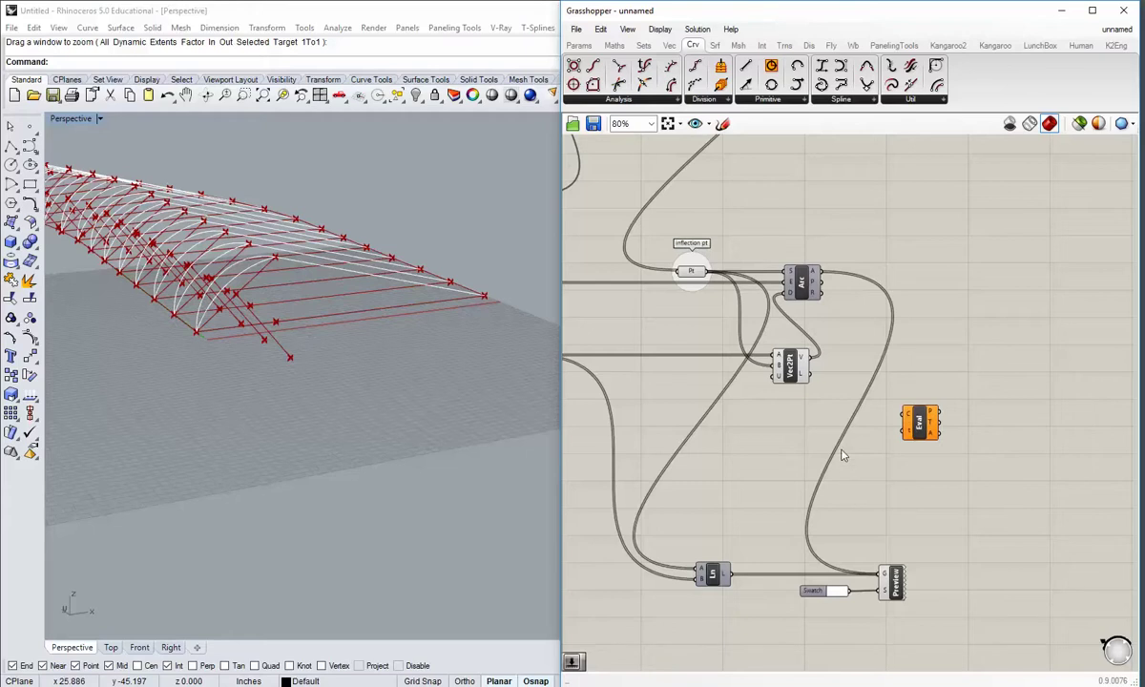
left_click_drag(730, 574, 903, 414)
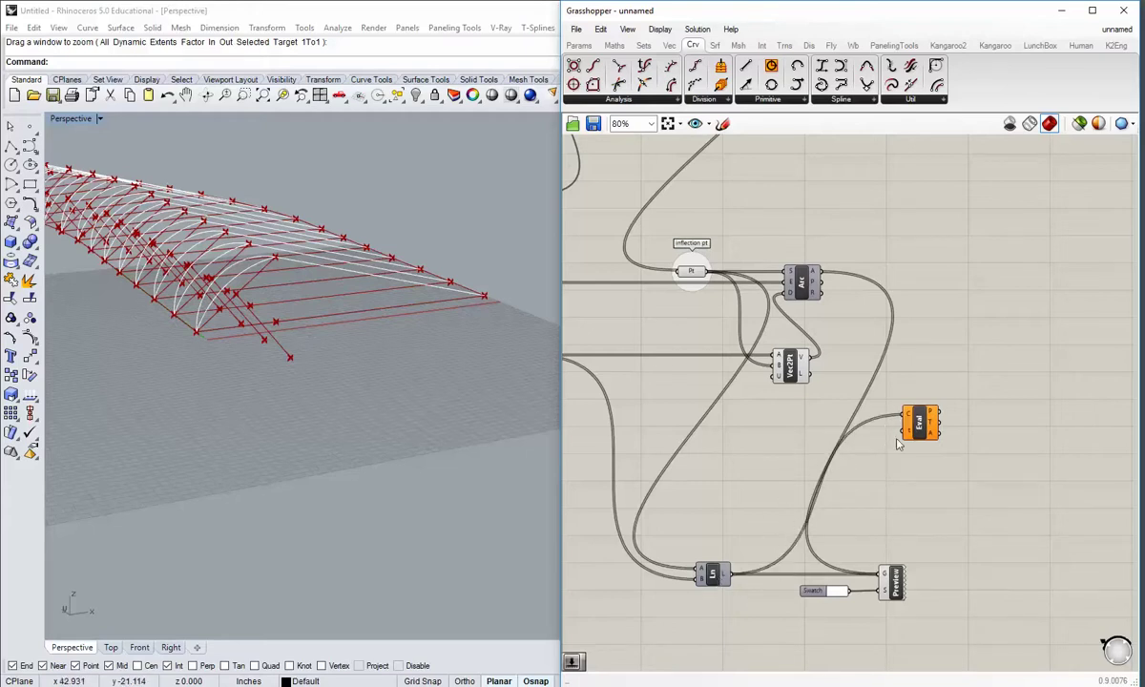
- Add a number slider feeding Evaluate Curve's t input and set it to 0.5
left_click(578, 44)
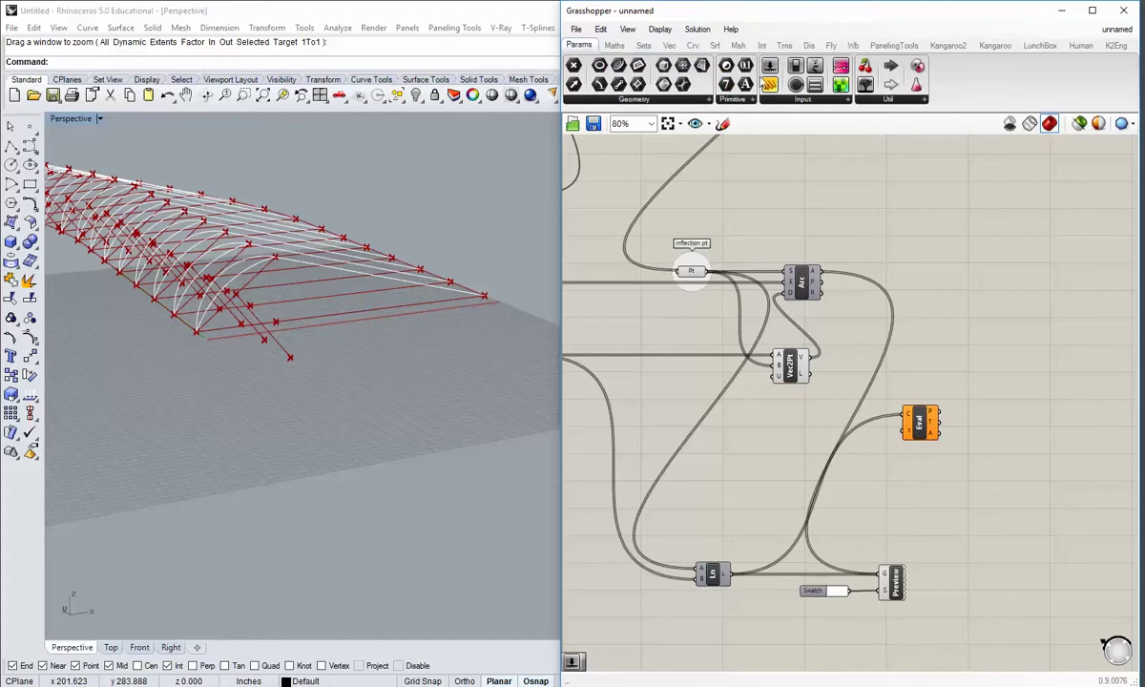
left_click_drag(769, 66, 907, 426)
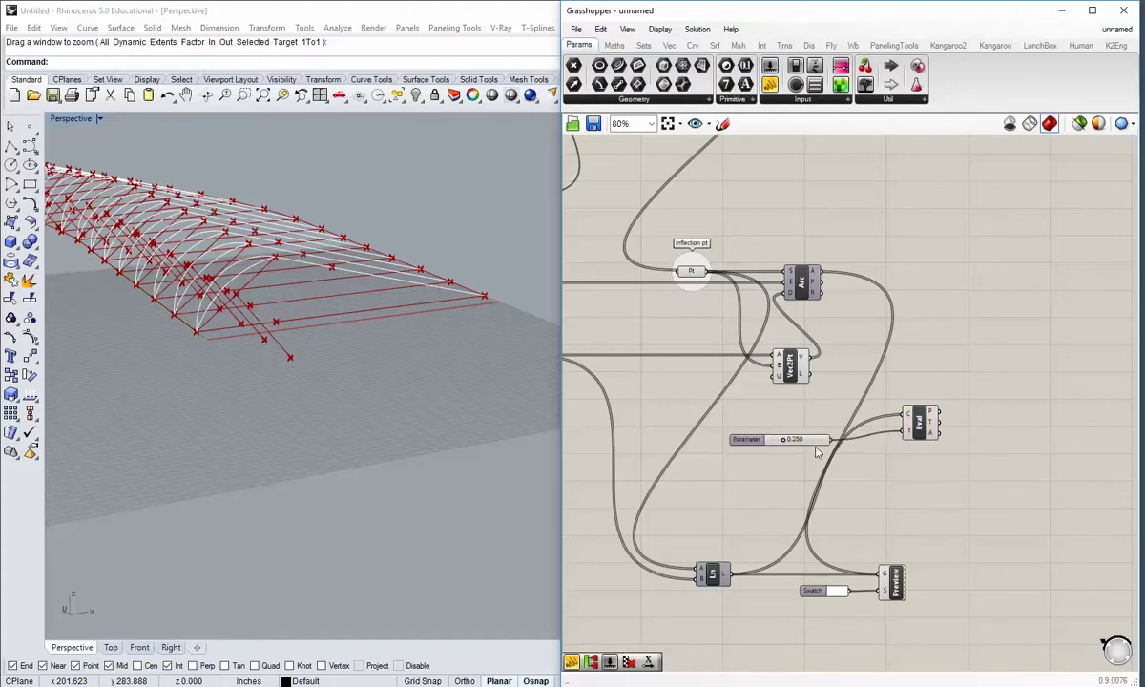
right_click_drag(377, 336, 363, 372)
scroll(794, 494, "up", 2)
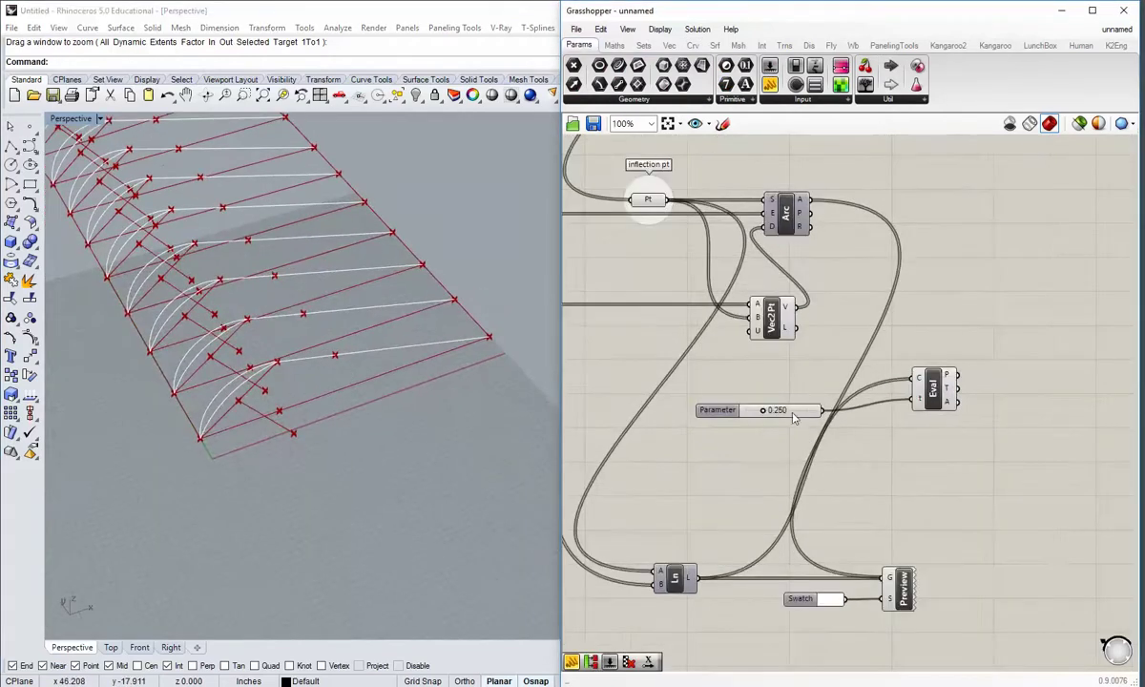
right_click(791, 413)
left_click(774, 421)
double_click(776, 415)
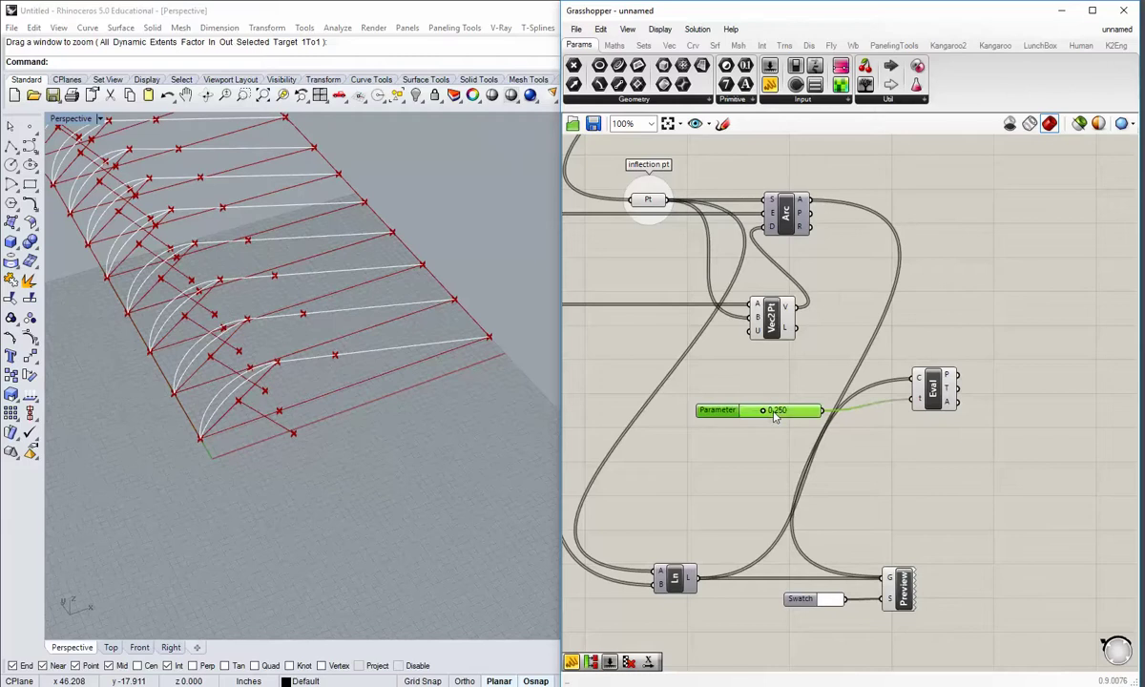
left_click_drag(785, 412, 746, 409)
type("0.5")
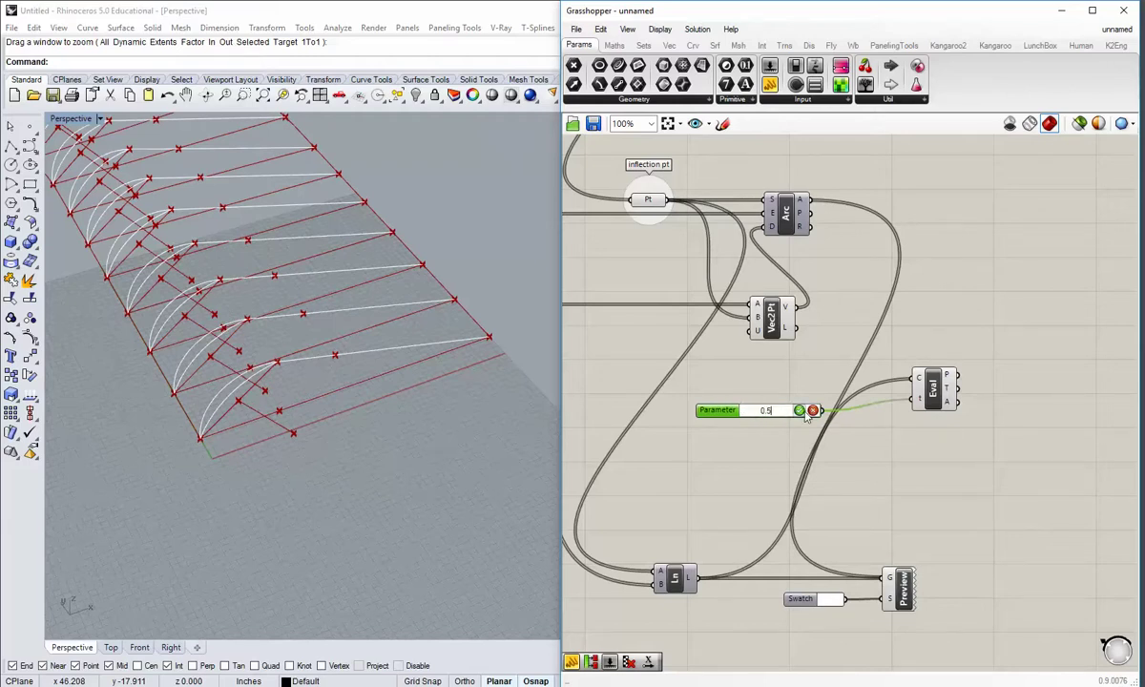
key("Return")
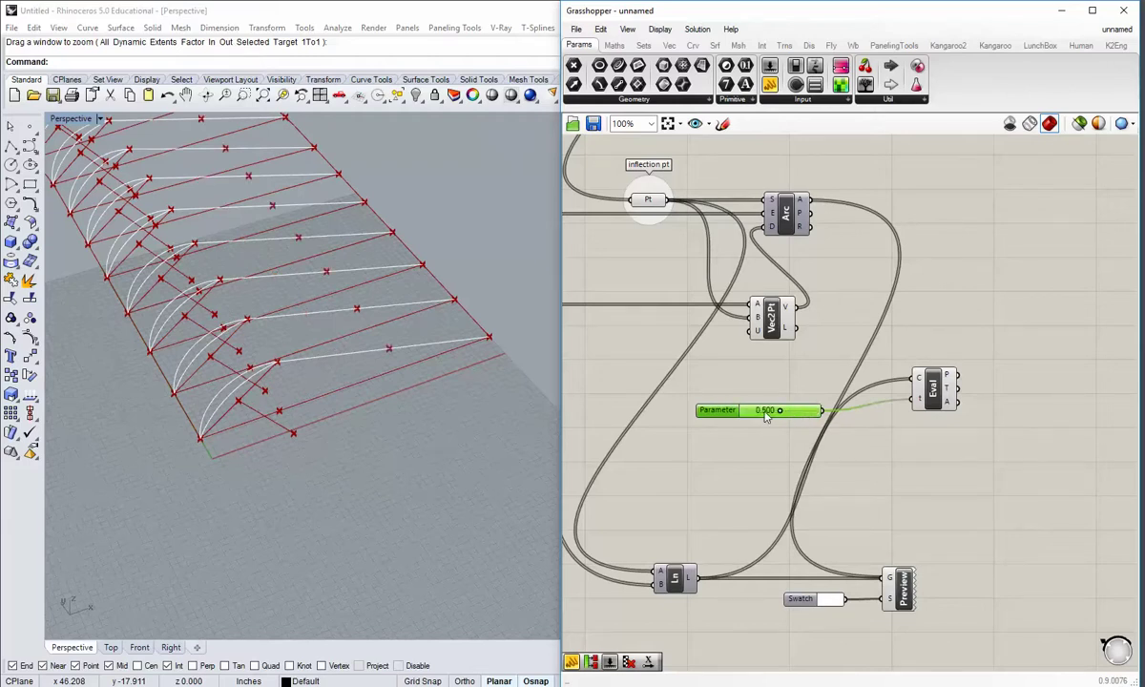
- Move the 0.500 slider level with Evaluate Curve's t input so their wire runs straight
left_click_drag(766, 416, 771, 405)
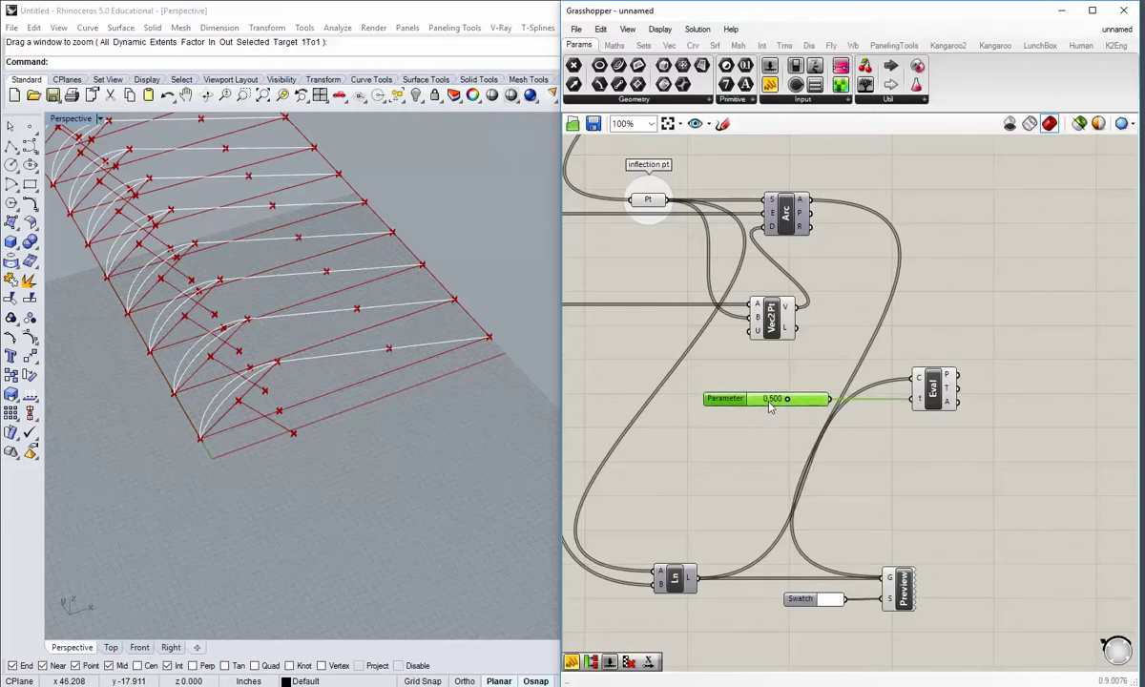
right_click_drag(974, 490, 890, 483)
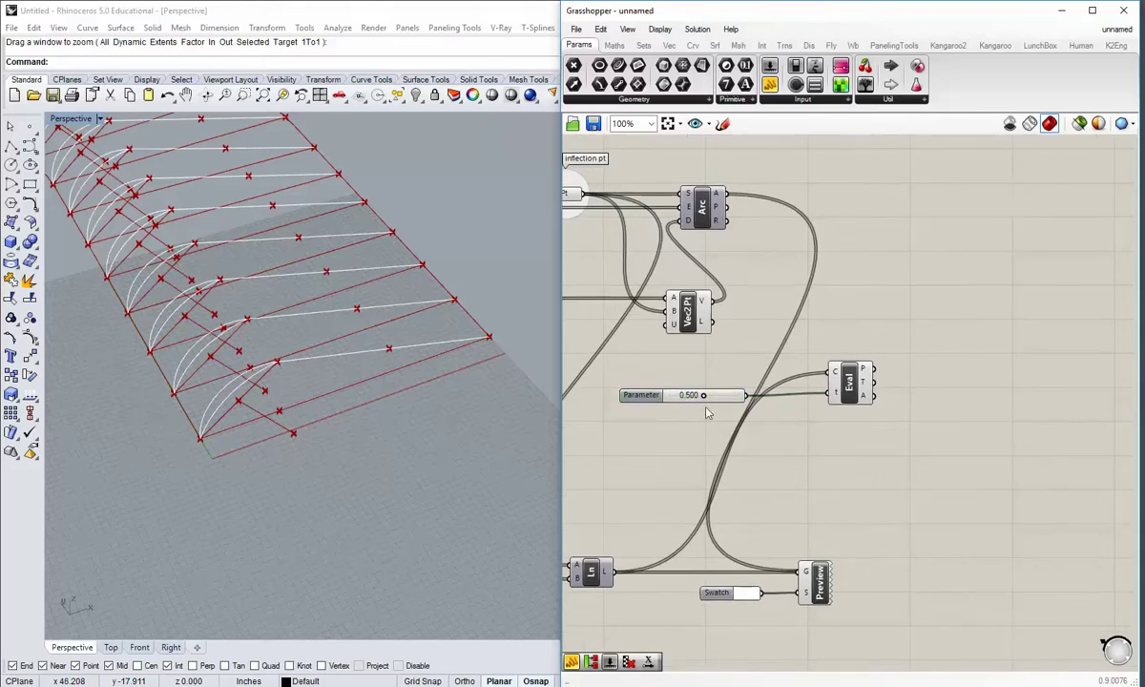
left_click_drag(720, 394, 714, 394)
left_click(668, 368)
- Place a vector Rotate component below and beyond Evaluate Curve and connect the T output to its V input
right_click_drag(871, 439, 780, 446)
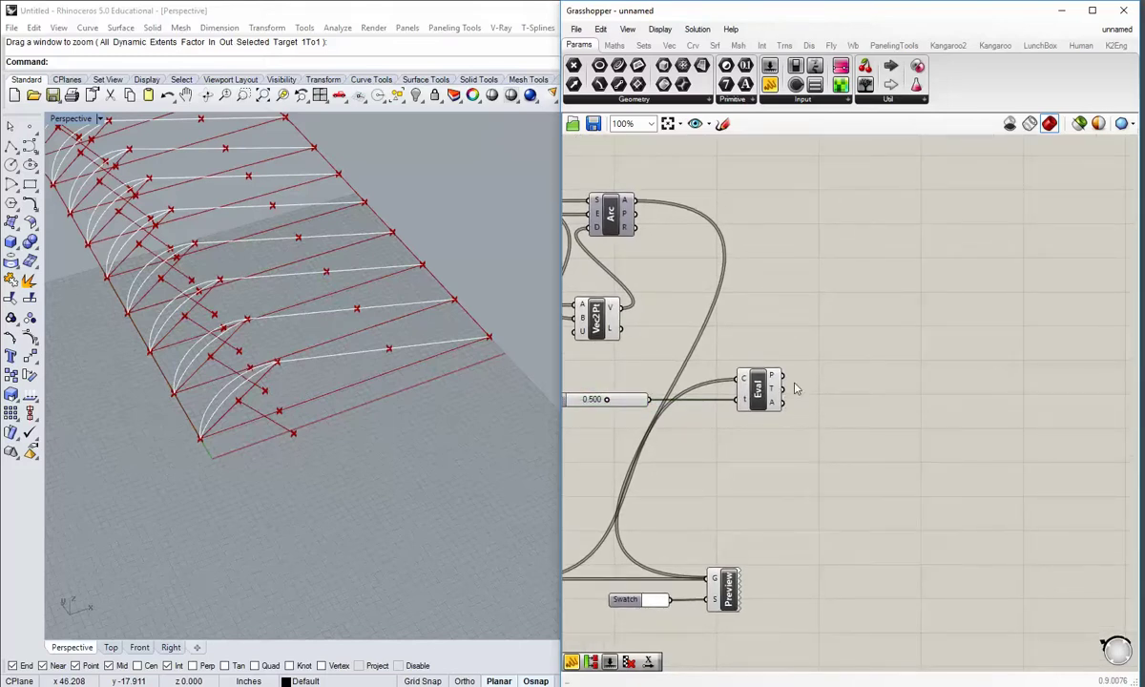
right_click_drag(797, 389, 797, 343)
left_click(670, 45)
left_click(837, 99)
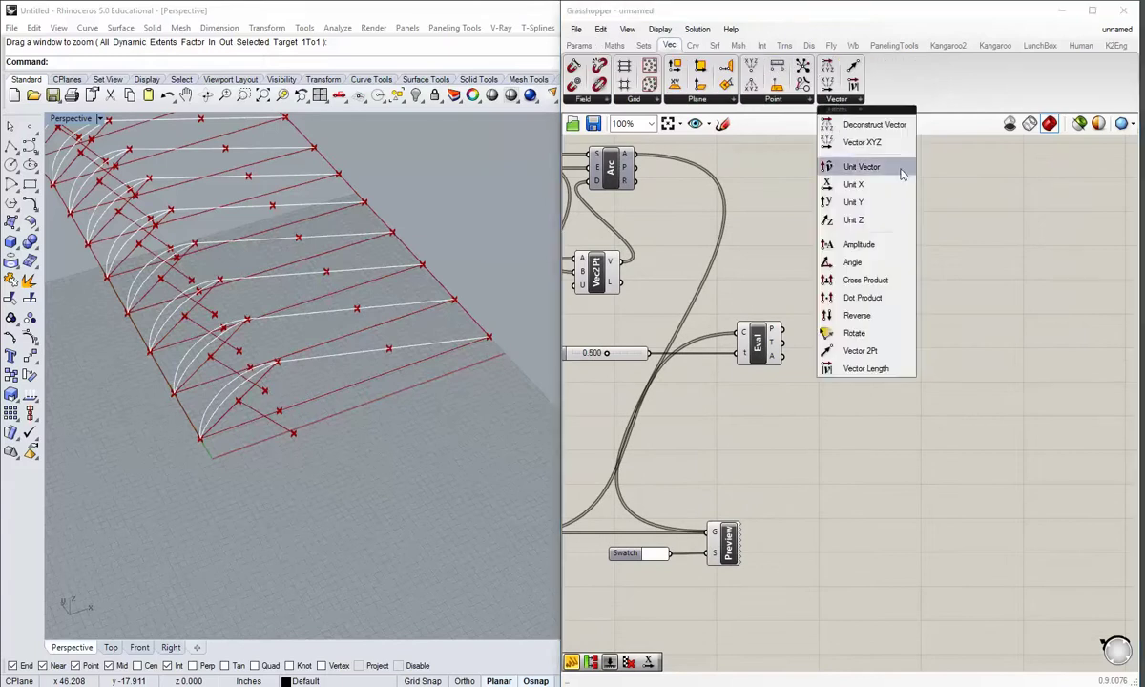
left_click(854, 333)
left_click(870, 401)
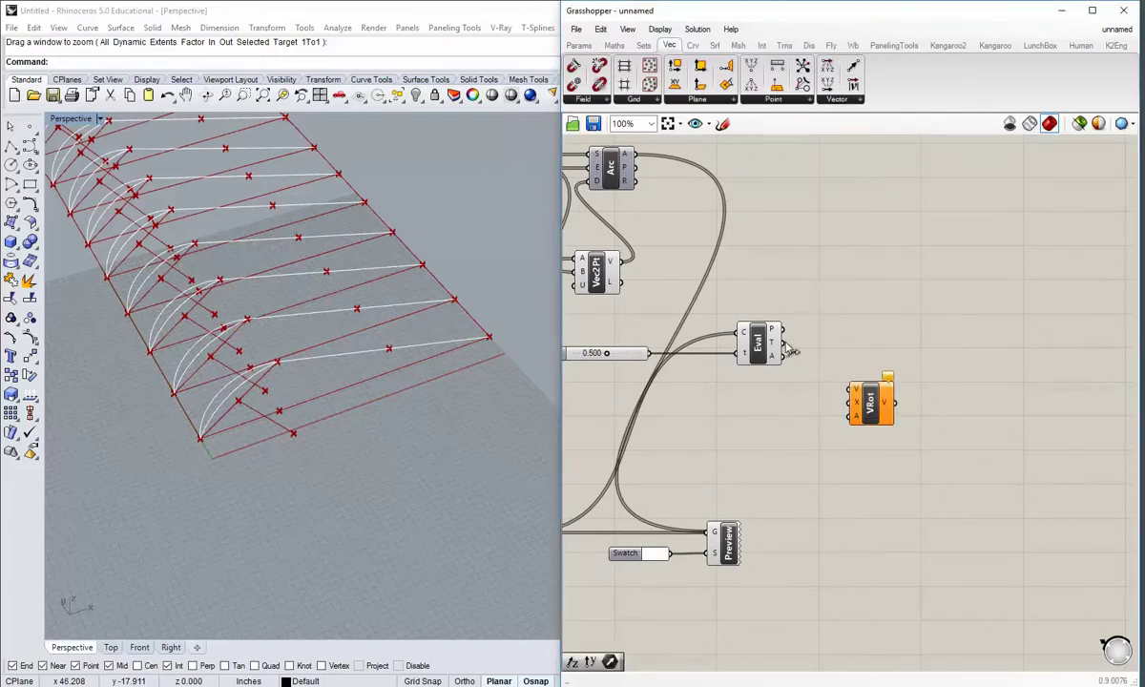
left_click_drag(785, 343, 849, 392)
- Set the Rotate component's A input to degrees and feed it from a compact panel containing 90
right_click(857, 429)
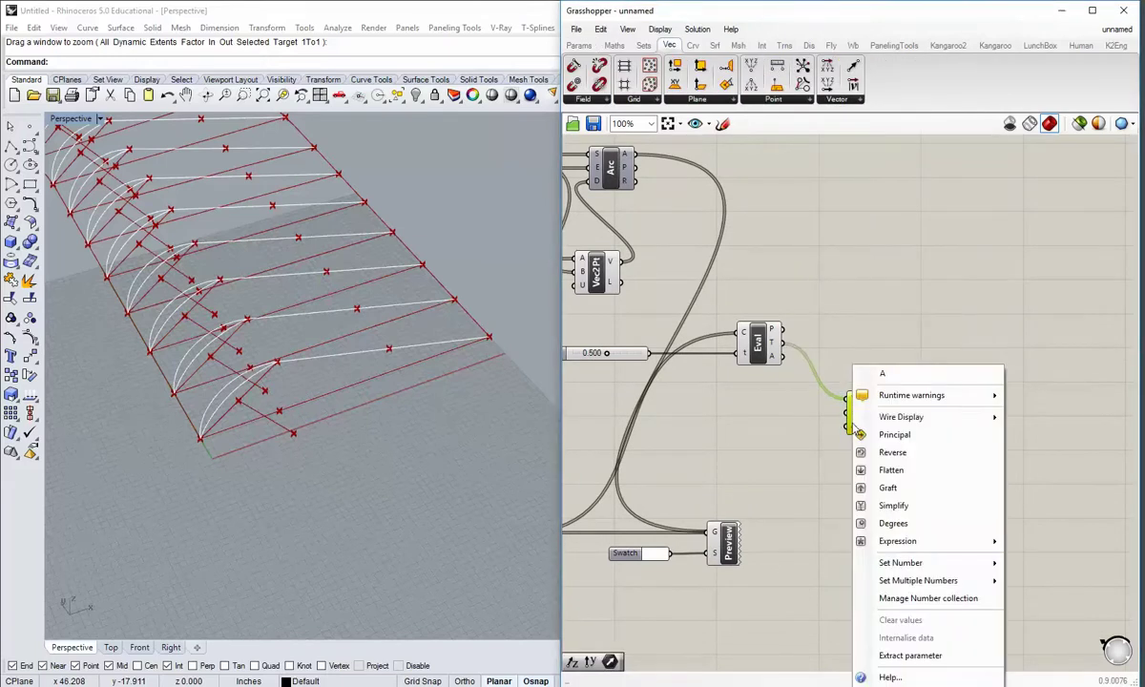
left_click(897, 525)
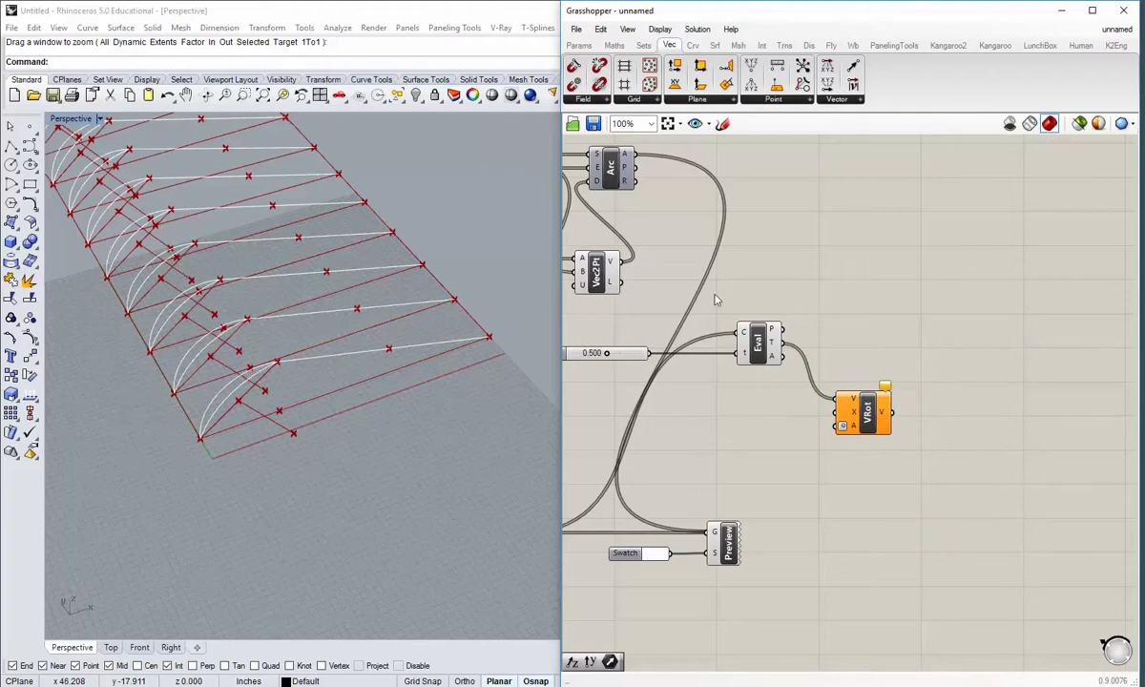
left_click(579, 45)
left_click_drag(775, 85, 839, 425)
double_click(778, 452)
type("90")
left_click(837, 447)
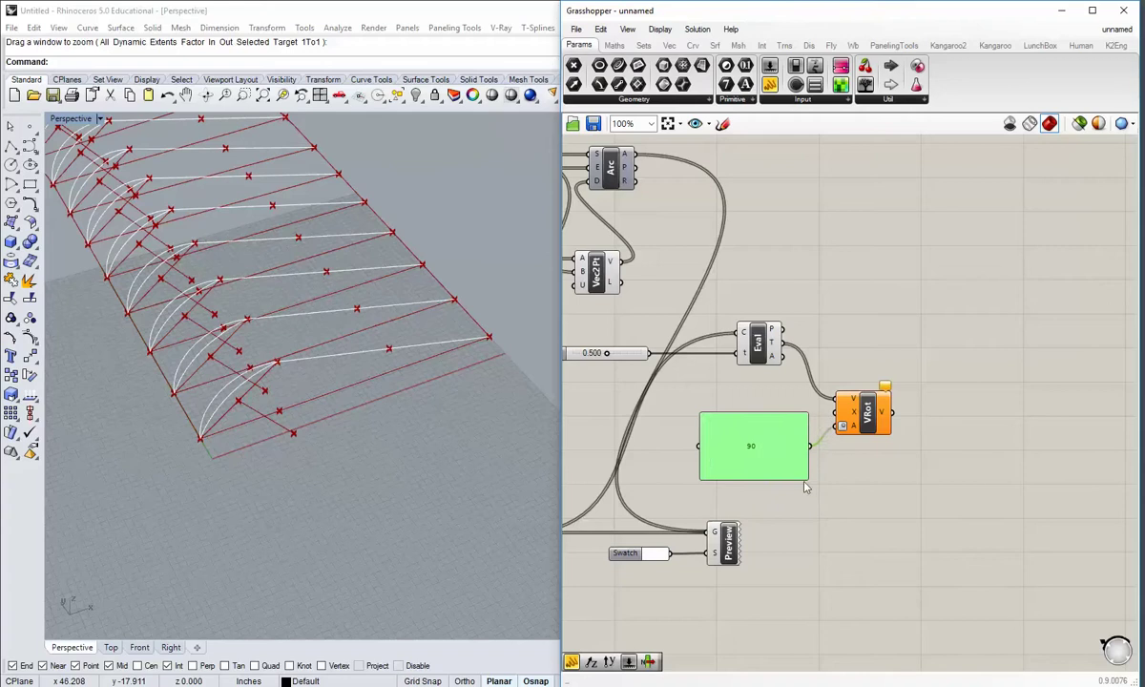
left_click_drag(807, 476, 803, 430)
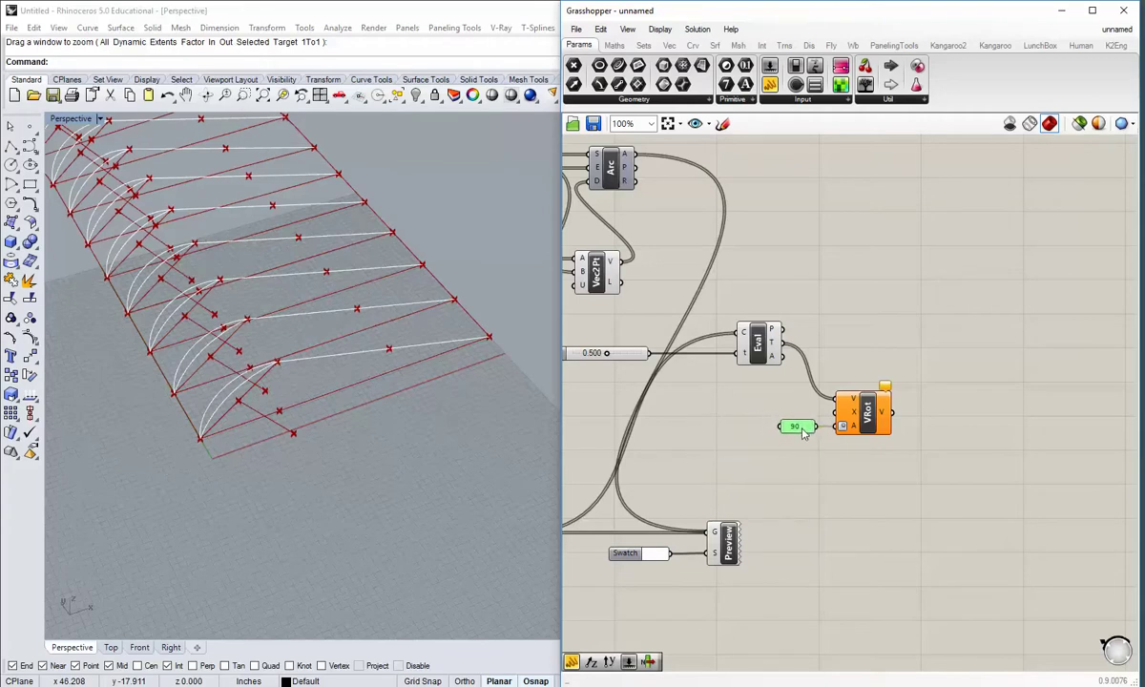
left_click(827, 459)
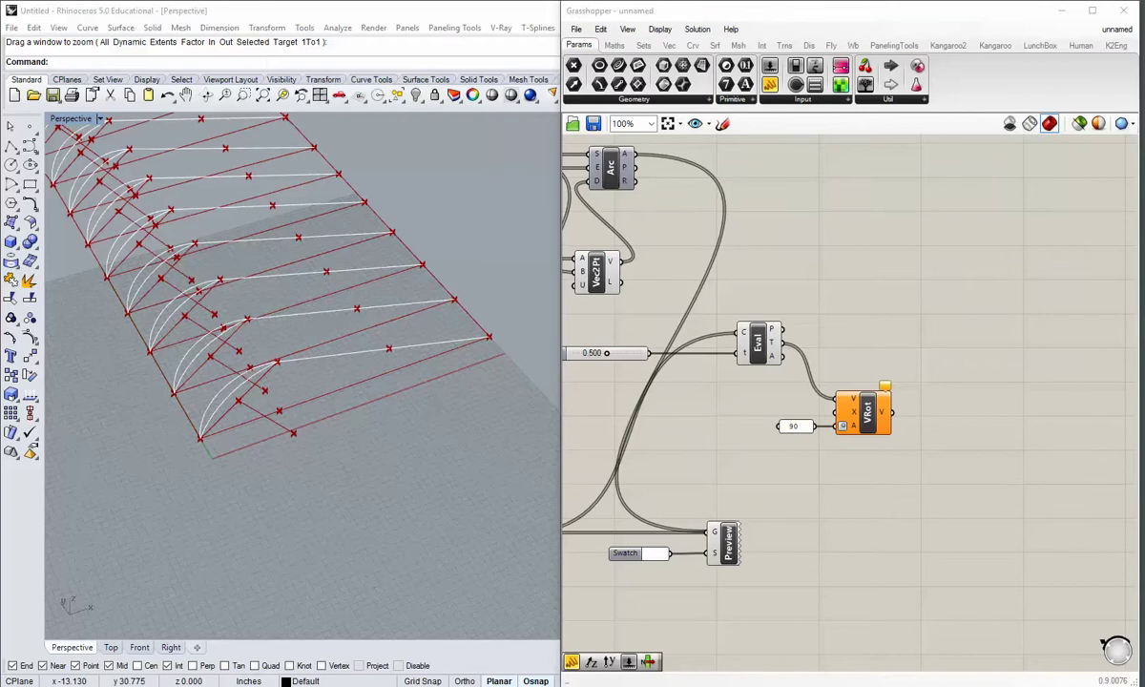
- Connect the existing Vec parameter in the upper part of the definition to the Rotate component's X input
scroll(801, 454, "down", 3)
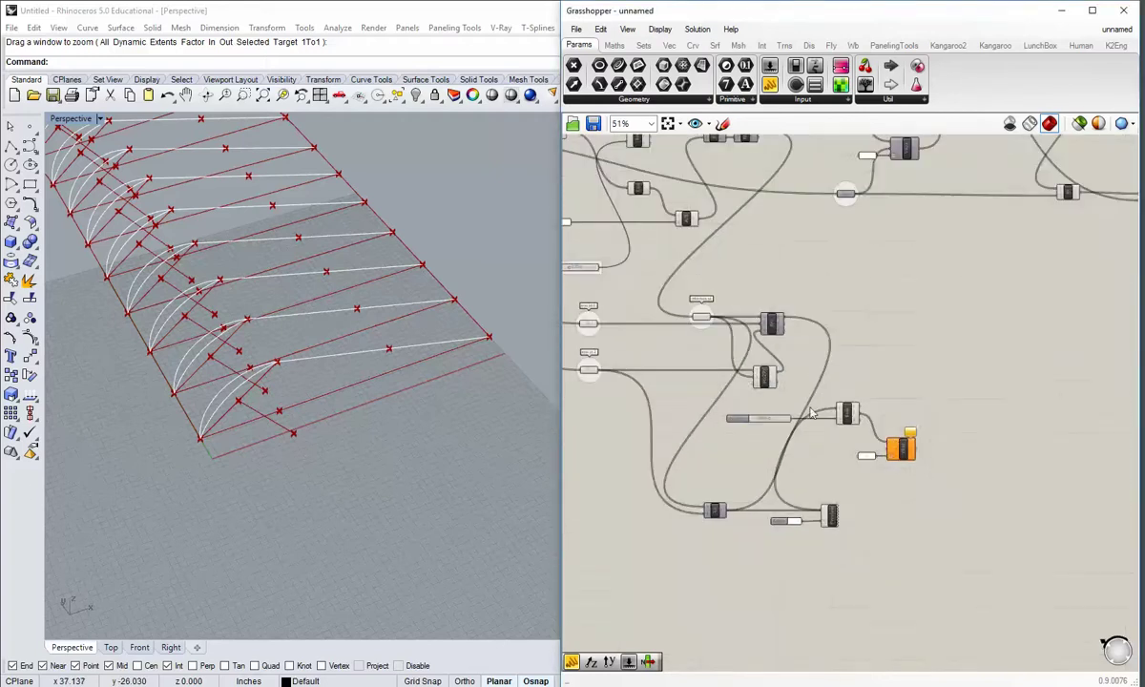
right_click_drag(867, 288, 835, 317)
scroll(835, 317, "up", 2)
right_click_drag(798, 174, 729, 179)
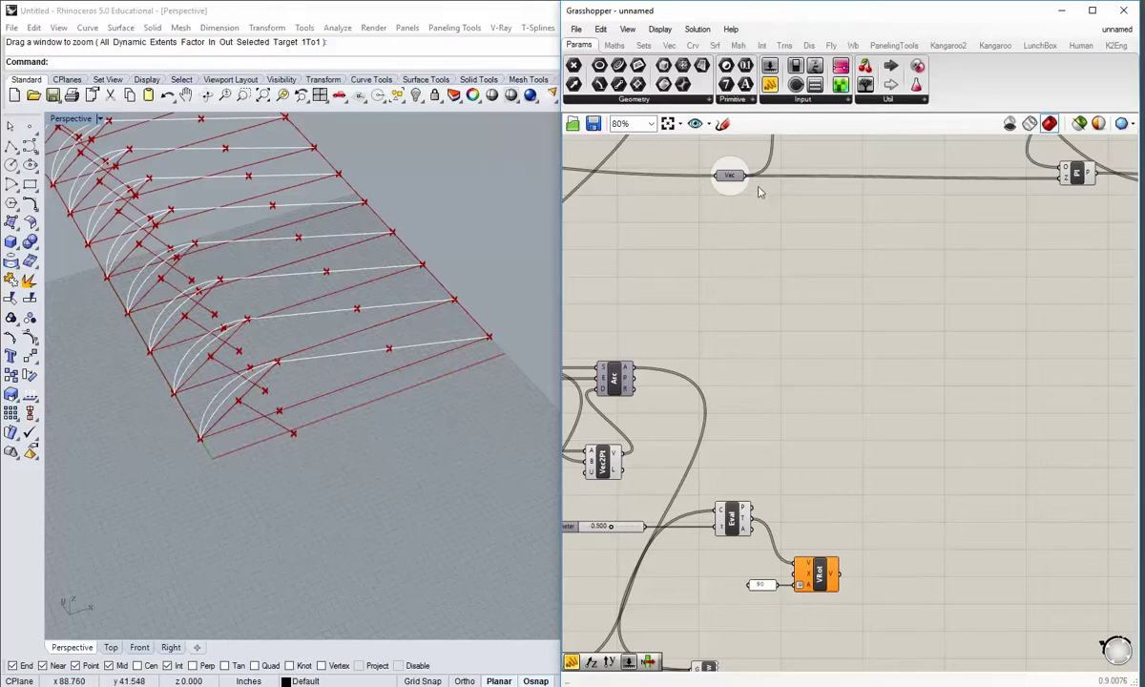
left_click_drag(751, 184, 797, 579)
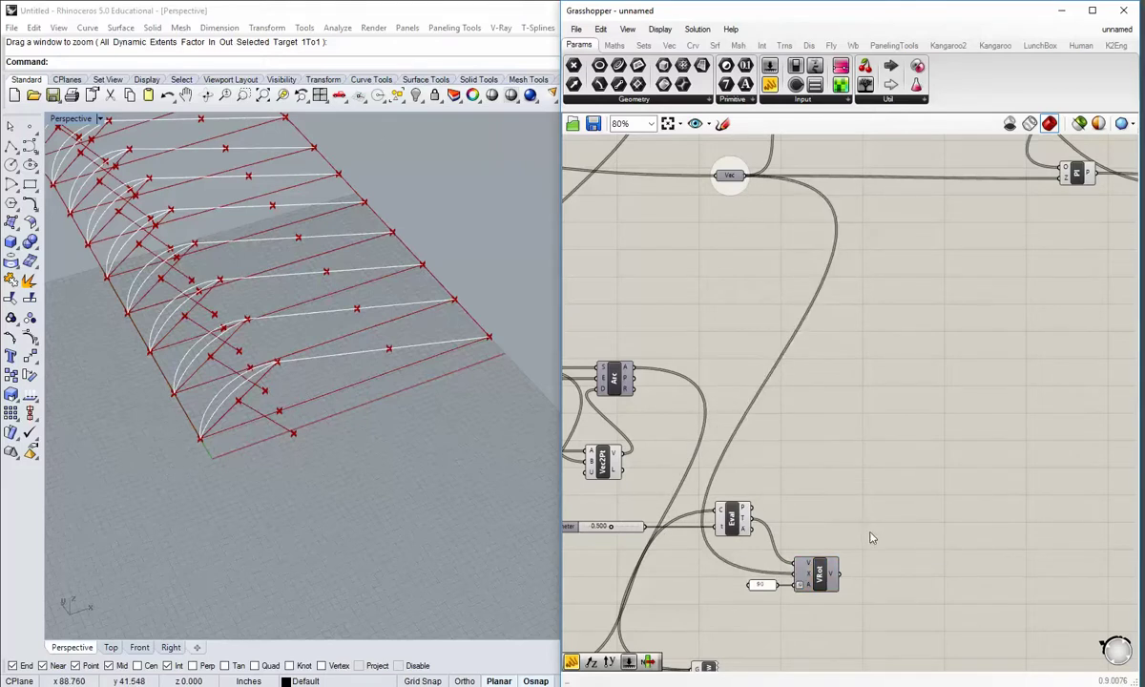
- Examine the midpoints on the straight roof lines and how they relate to the arcs in the perspective view
right_click_drag(402, 380, 320, 360)
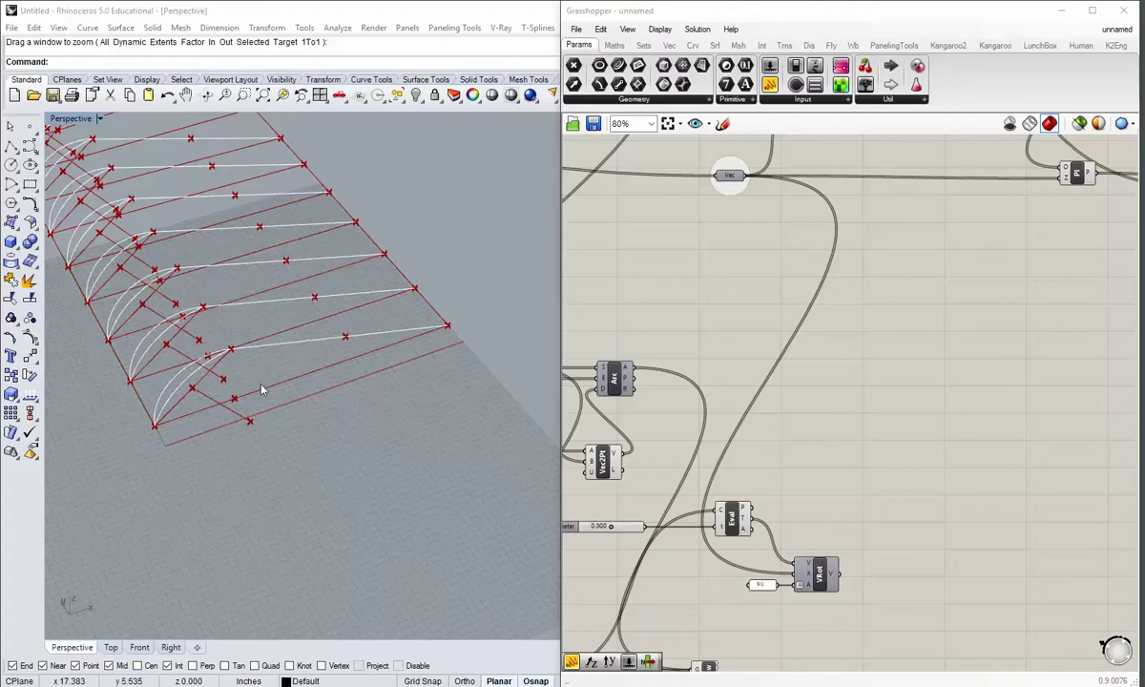
right_click_drag(267, 388, 334, 381)
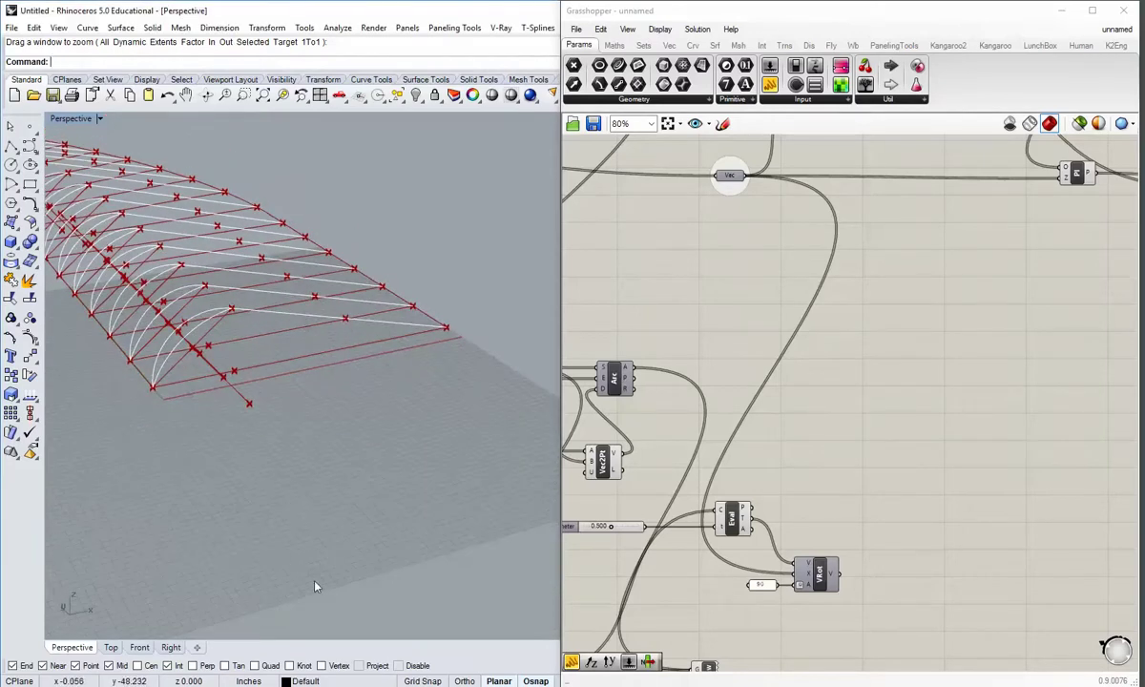
right_click_drag(346, 512, 416, 308)
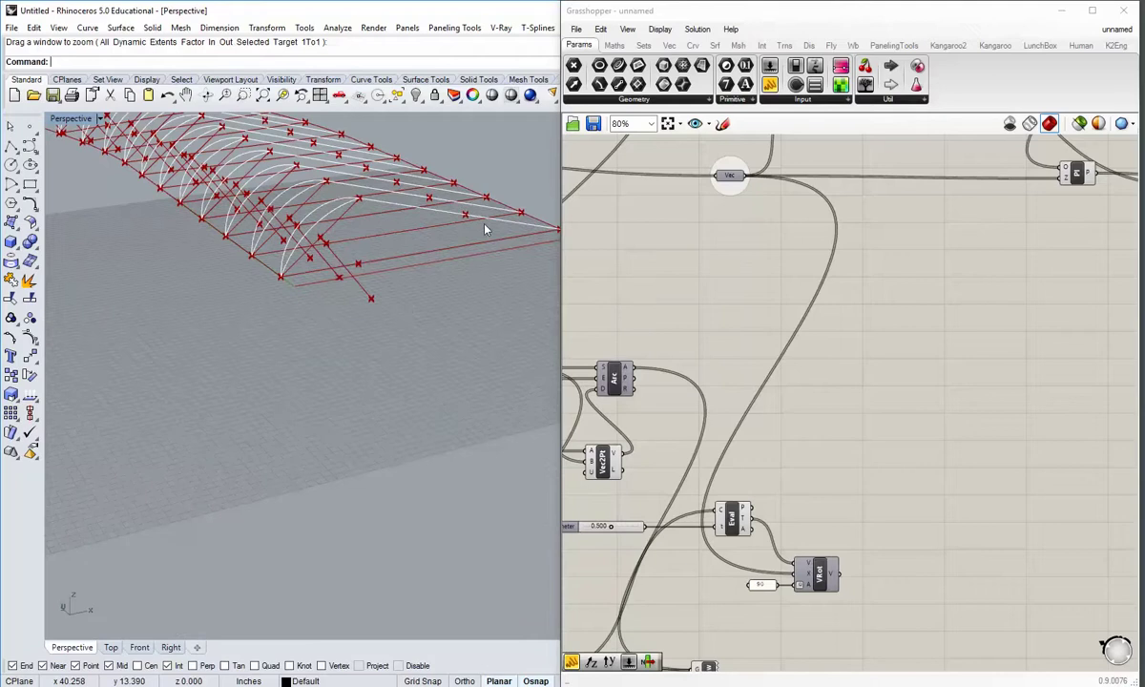
right_click_drag(484, 229, 425, 250)
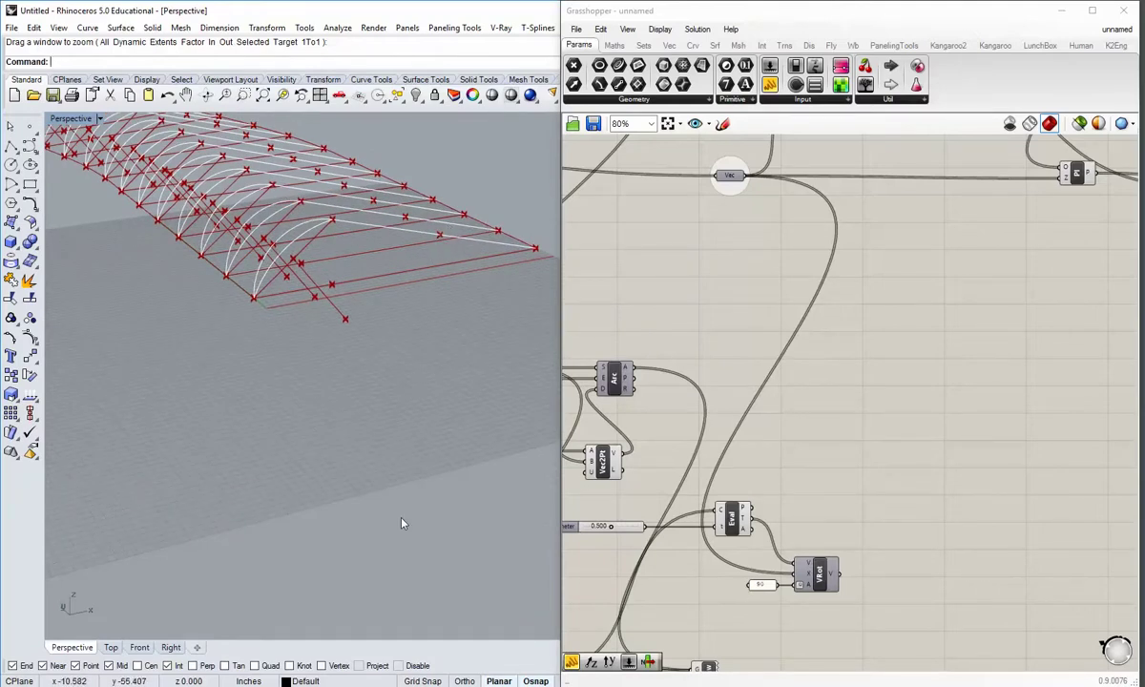
right_click_drag(346, 239, 345, 254)
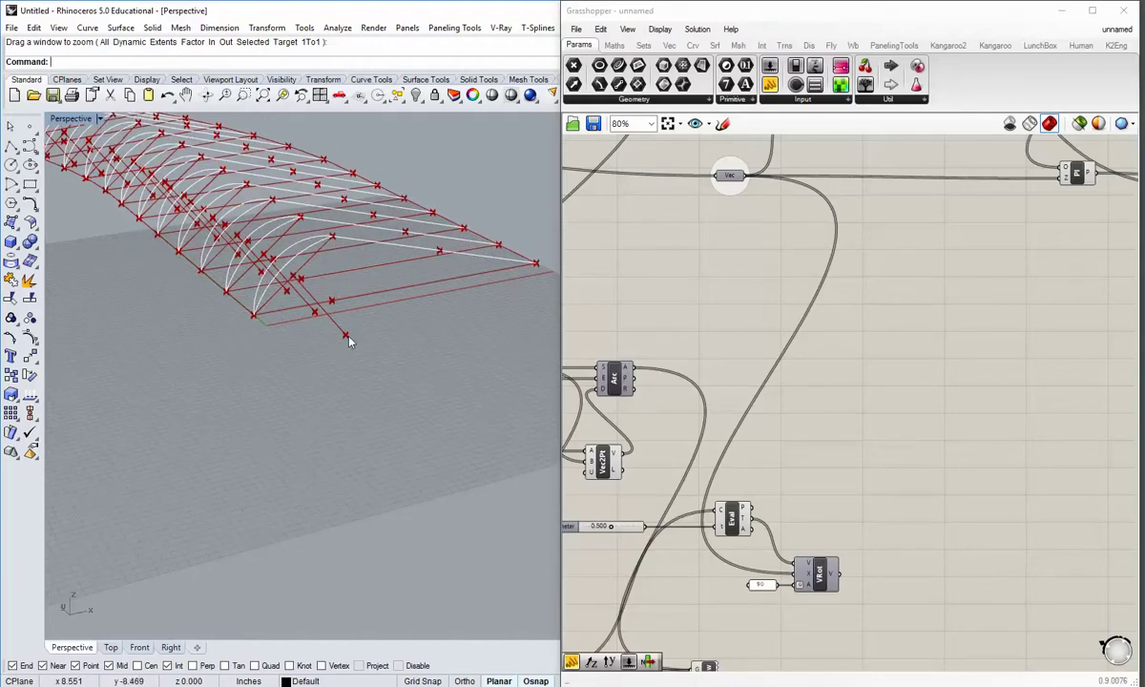
mouse_move(349, 340)
right_mouse_down()
mouse_move(340, 335)
mouse_move(336, 359)
right_mouse_up()
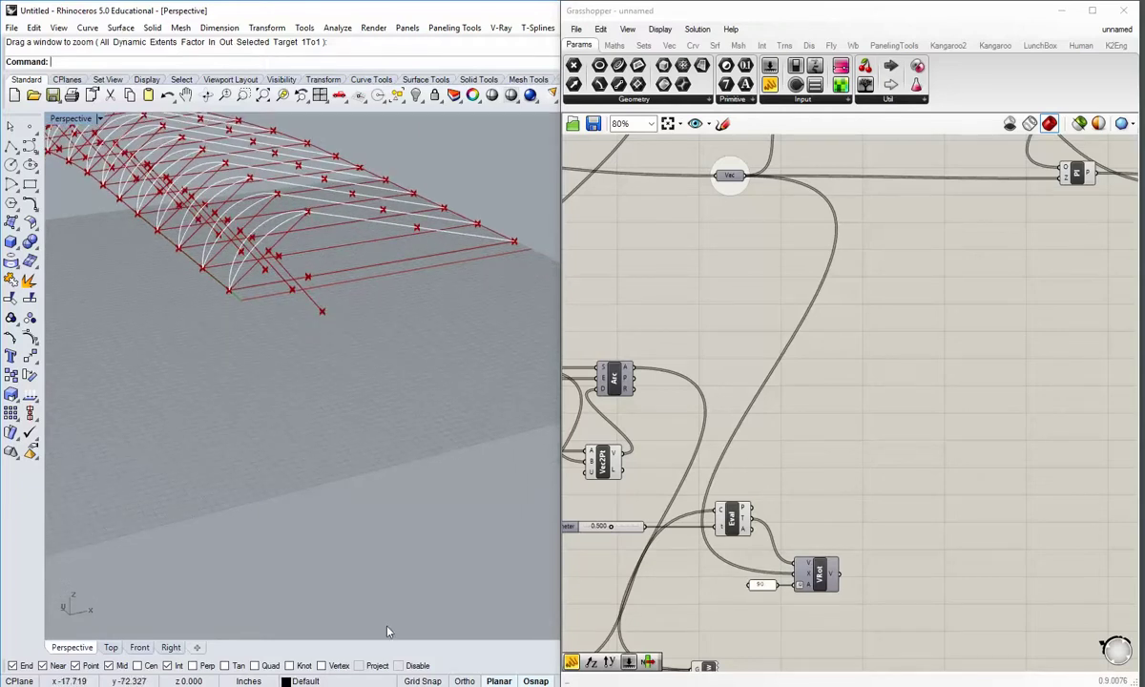
right_click_drag(310, 404, 346, 451)
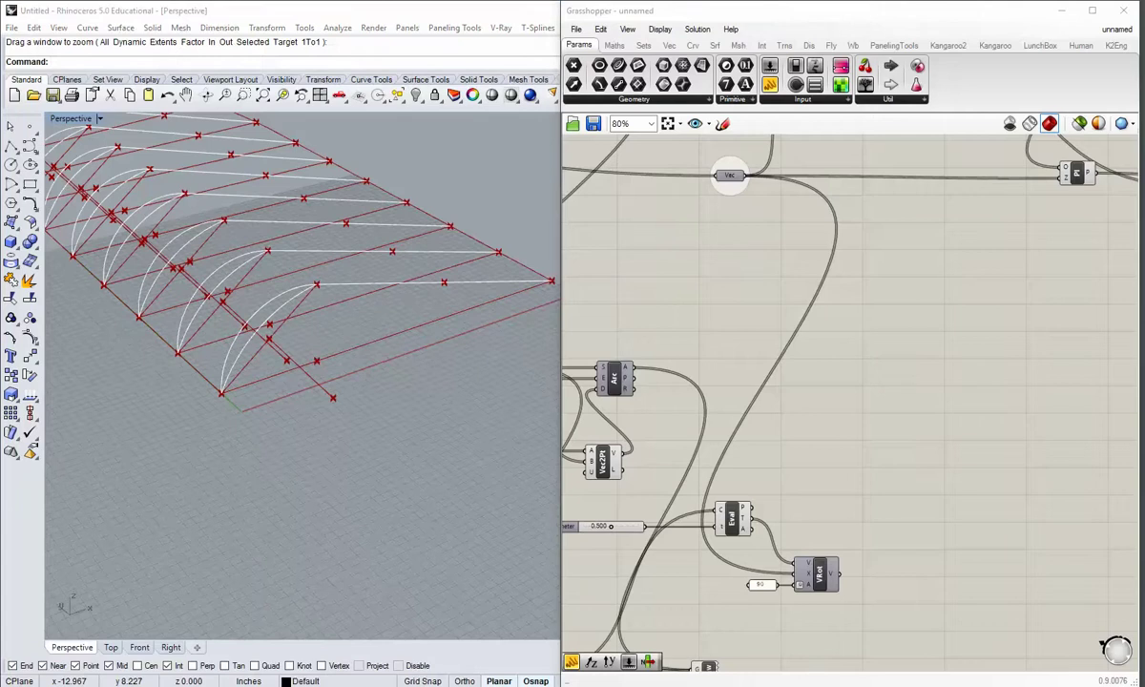
- Place a Vector 2Pt component in the empty canvas area above and beyond the Rotate component
right_click(743, 442)
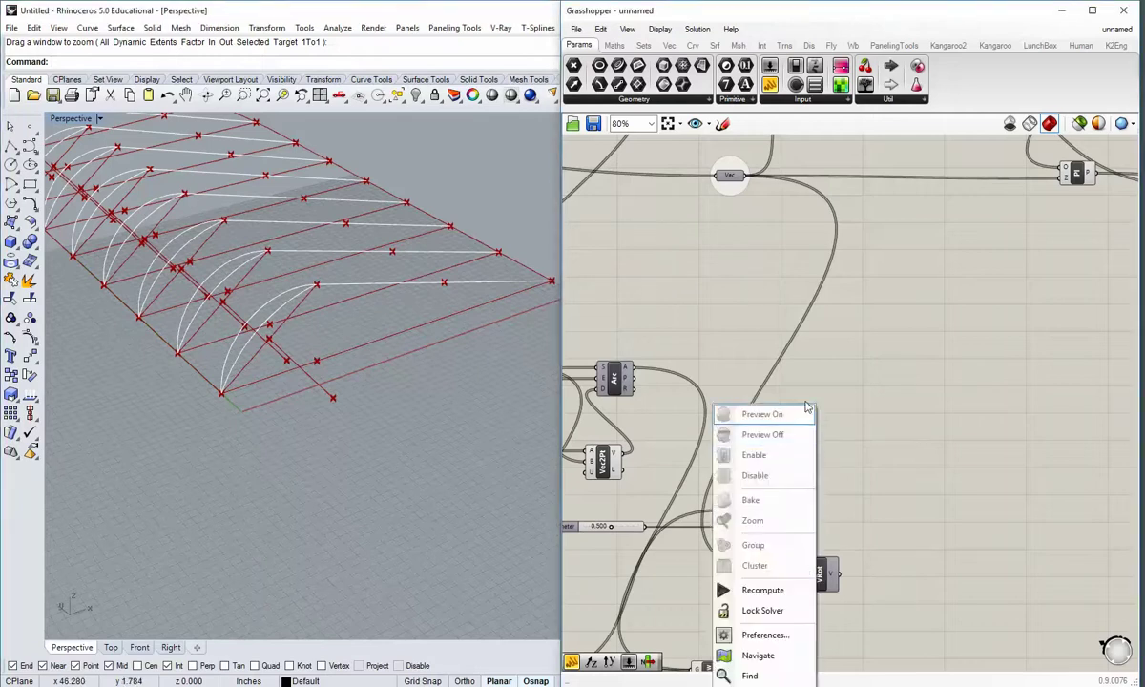
left_click(811, 395)
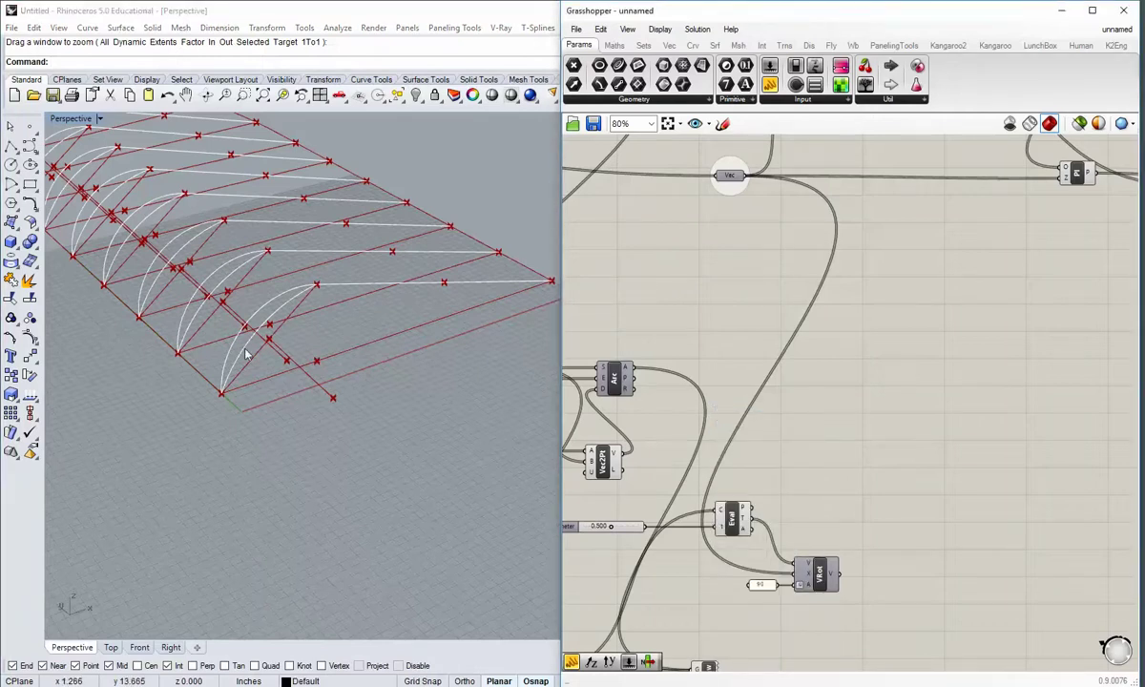
right_click_drag(325, 307, 337, 424)
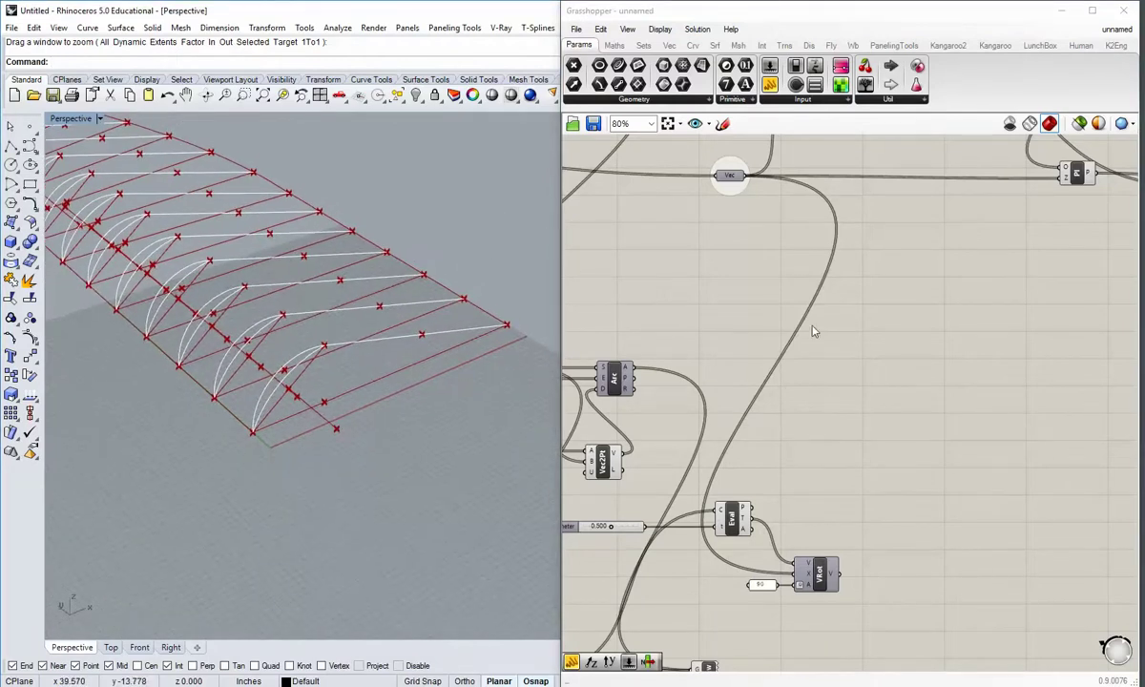
left_click(671, 46)
left_click(852, 100)
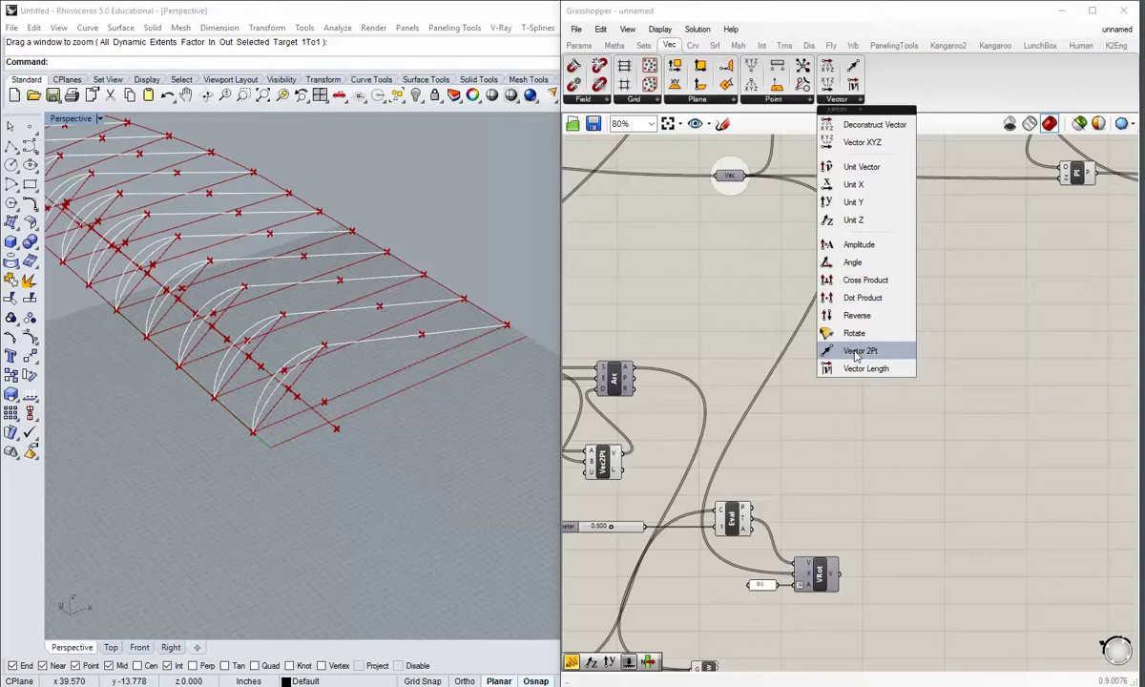
left_click_drag(860, 351, 907, 422)
- Group the Pt parameter fed by the End Points component's E output and label the group "cen pt 1"
right_click_drag(852, 304, 836, 438)
scroll(850, 392, "down", 1)
mouse_move(924, 191)
left_mouse_down()
mouse_move(869, 330)
mouse_move(936, 197)
left_mouse_up()
scroll(932, 193, "up", 3)
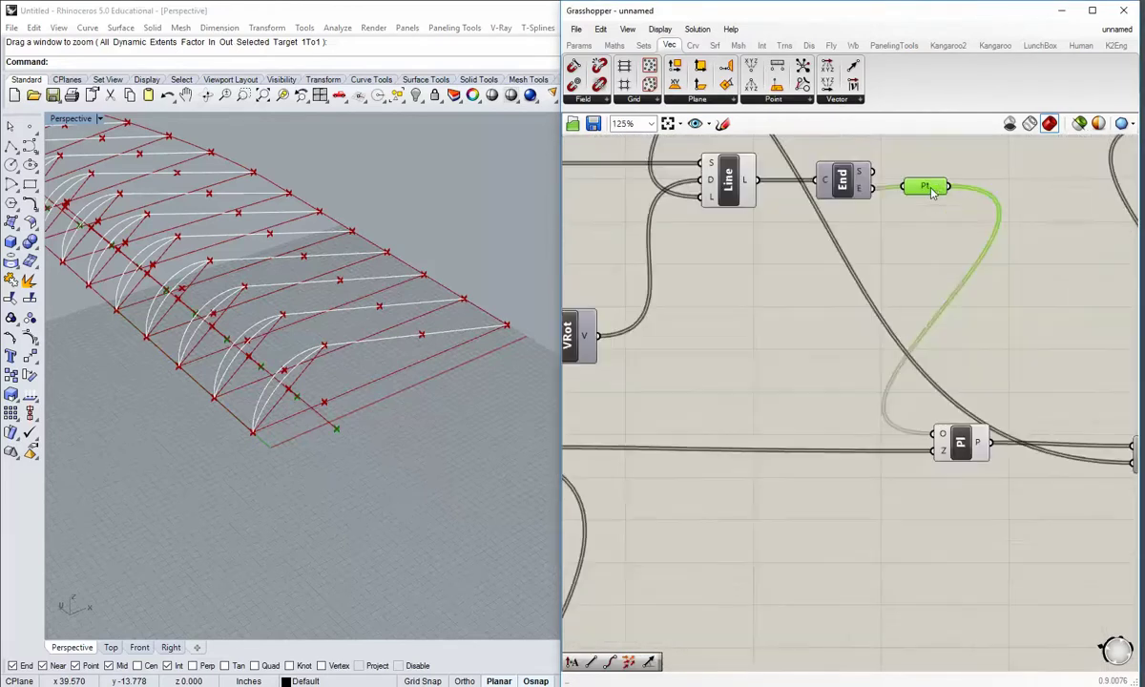
right_click_drag(932, 193, 875, 231)
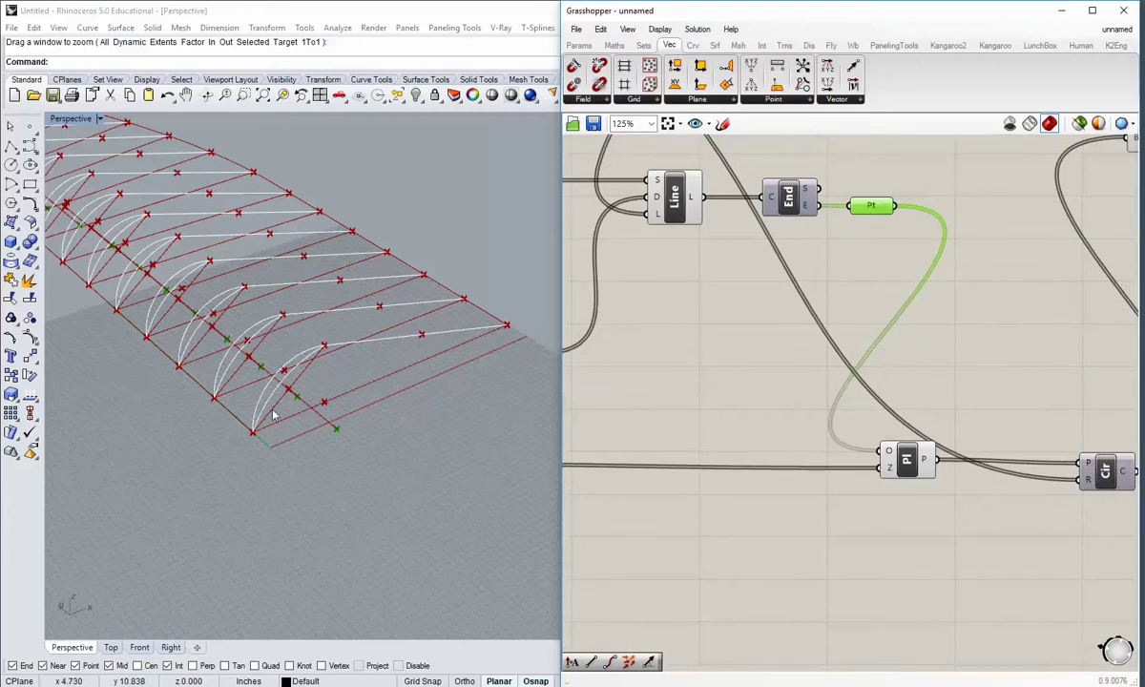
middle_click(882, 206)
left_click(883, 172)
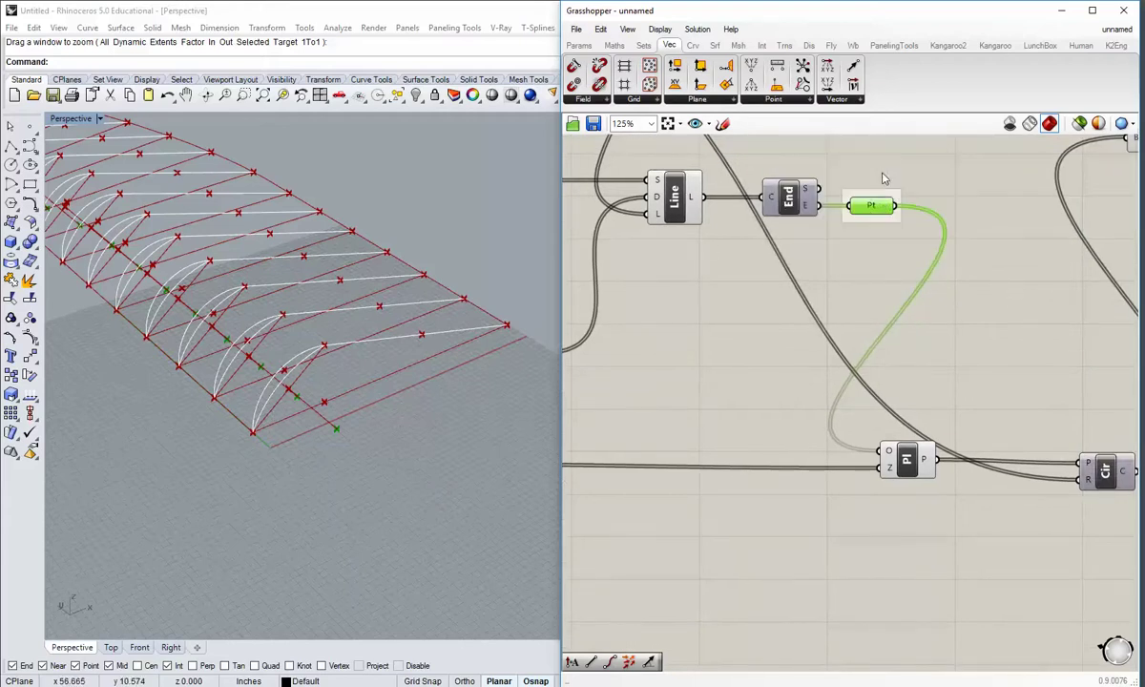
key("ctrl+g")
right_click(877, 190)
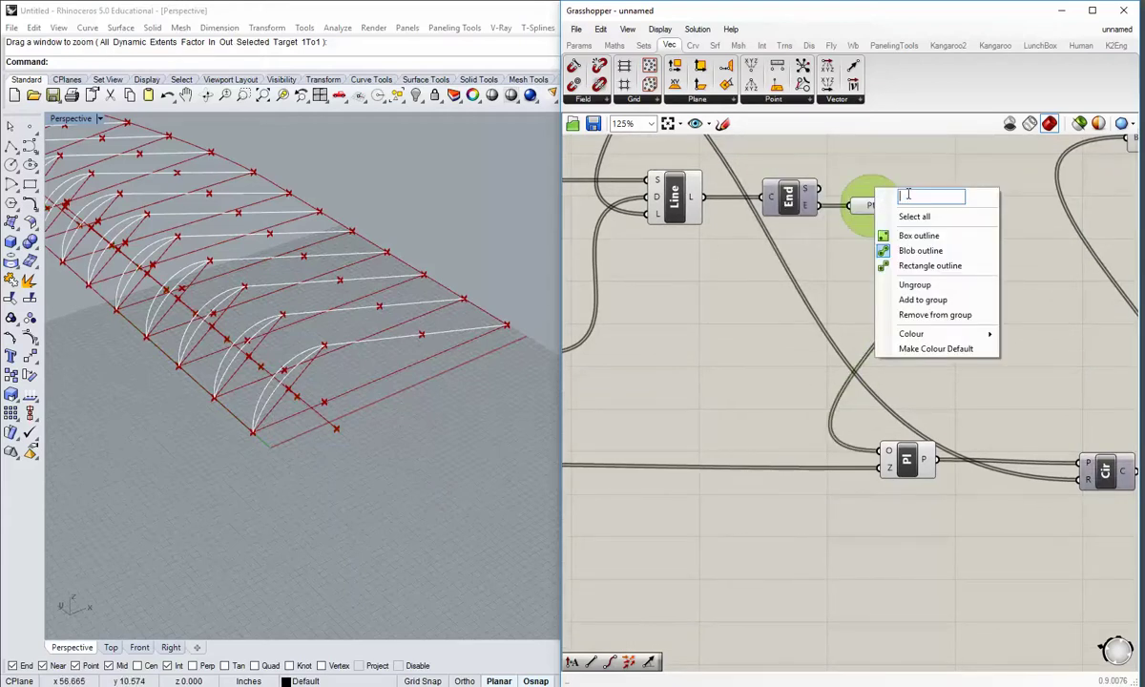
type("cen pt 1")
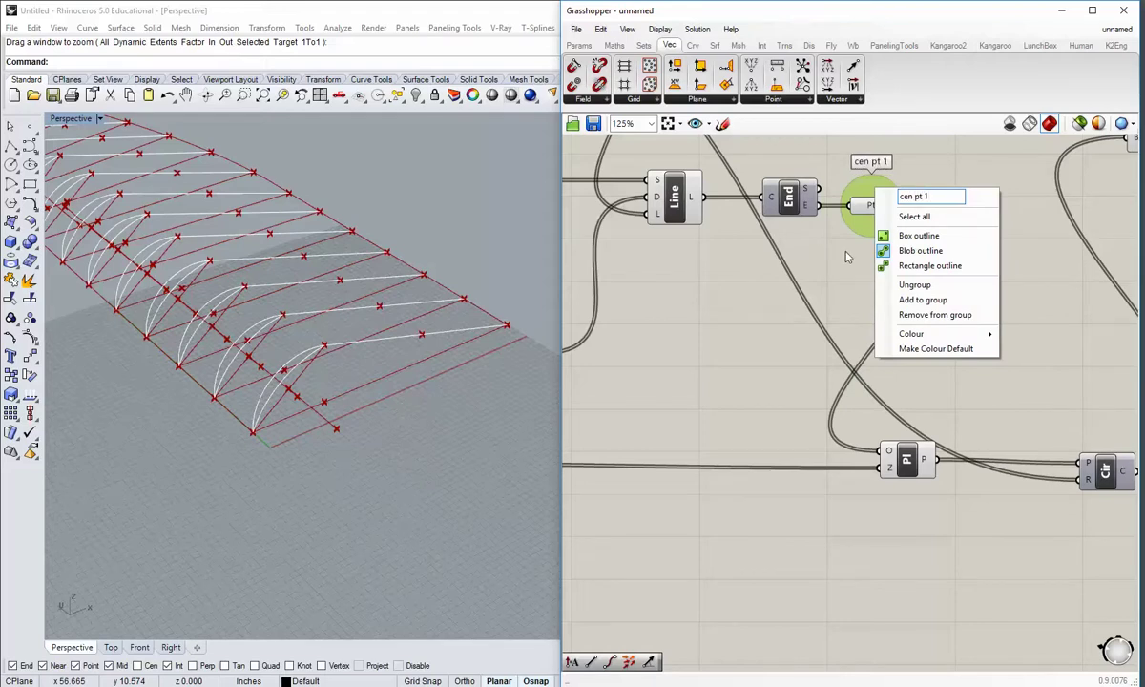
key("Return")
- Connect the "cen pt 1" point parameter to the B input of the new Vector 2Pt component
scroll(846, 256, "down", 3)
left_click_drag(754, 576, 806, 522)
left_click(843, 300)
right_click_drag(843, 257, 829, 293)
left_click_drag(903, 198, 778, 547)
scroll(802, 616, "down", 1)
right_click_drag(802, 616, 808, 330)
left_click_drag(804, 283, 756, 381)
right_click_drag(698, 397, 949, 417)
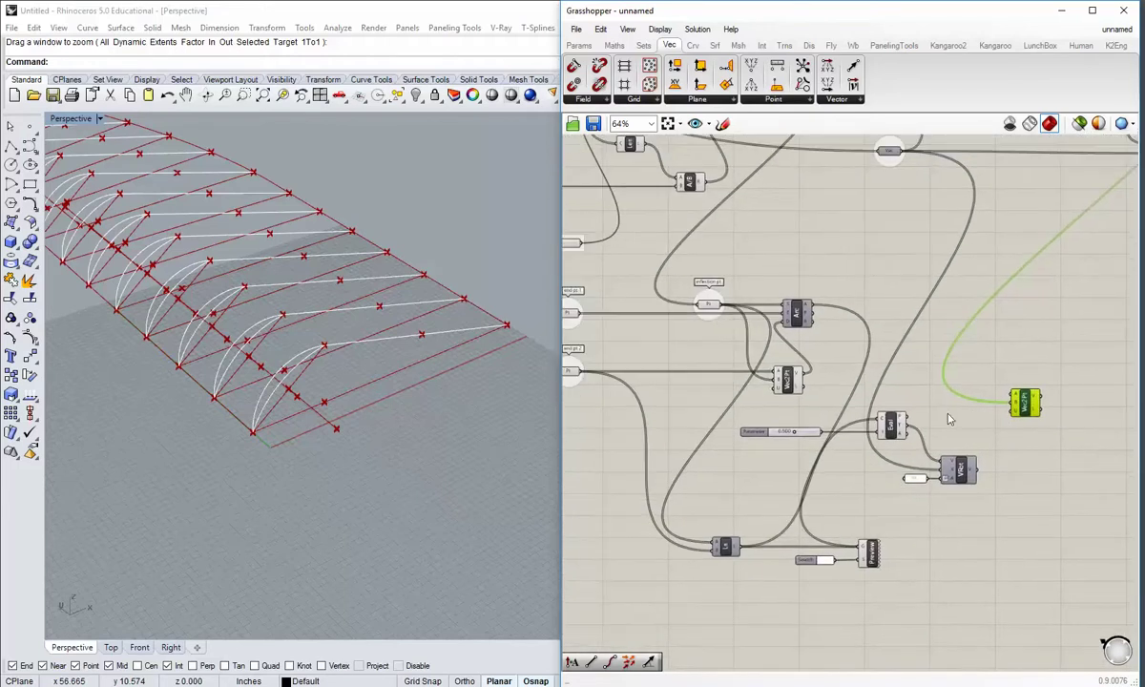
- Connect the "inflection pt" parameter to the new Vector 2Pt component's A input and check the points in perspective
scroll(716, 305, "up", 1)
left_click_drag(723, 304, 1088, 418)
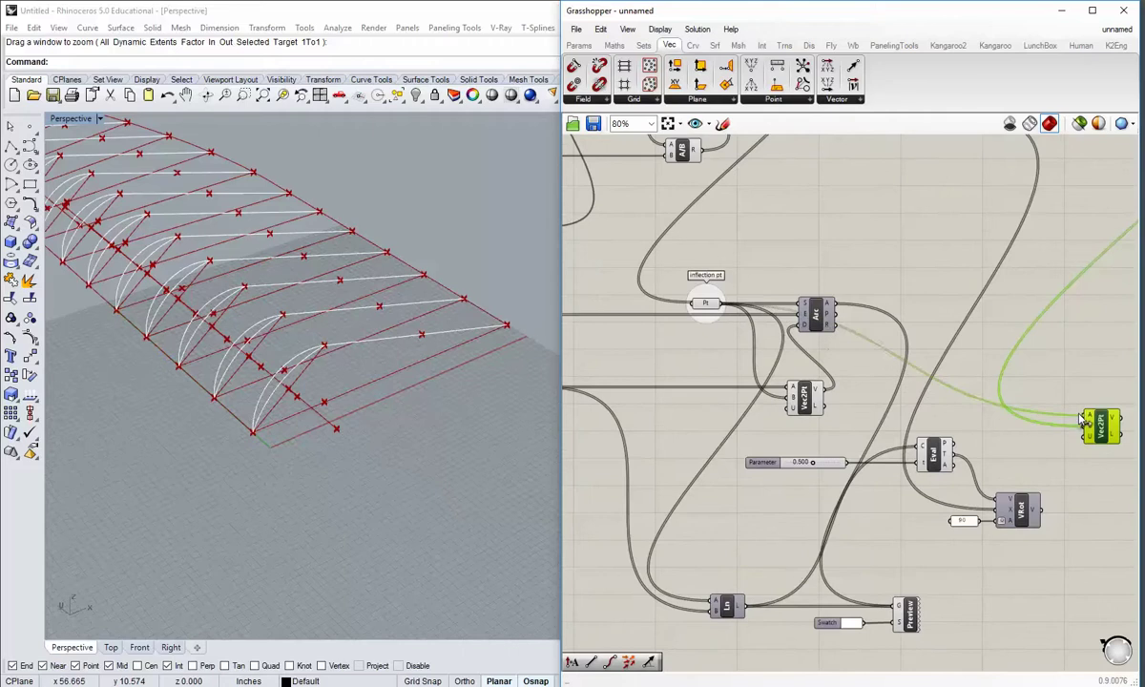
left_click(334, 359)
scroll(329, 351, "up", 2)
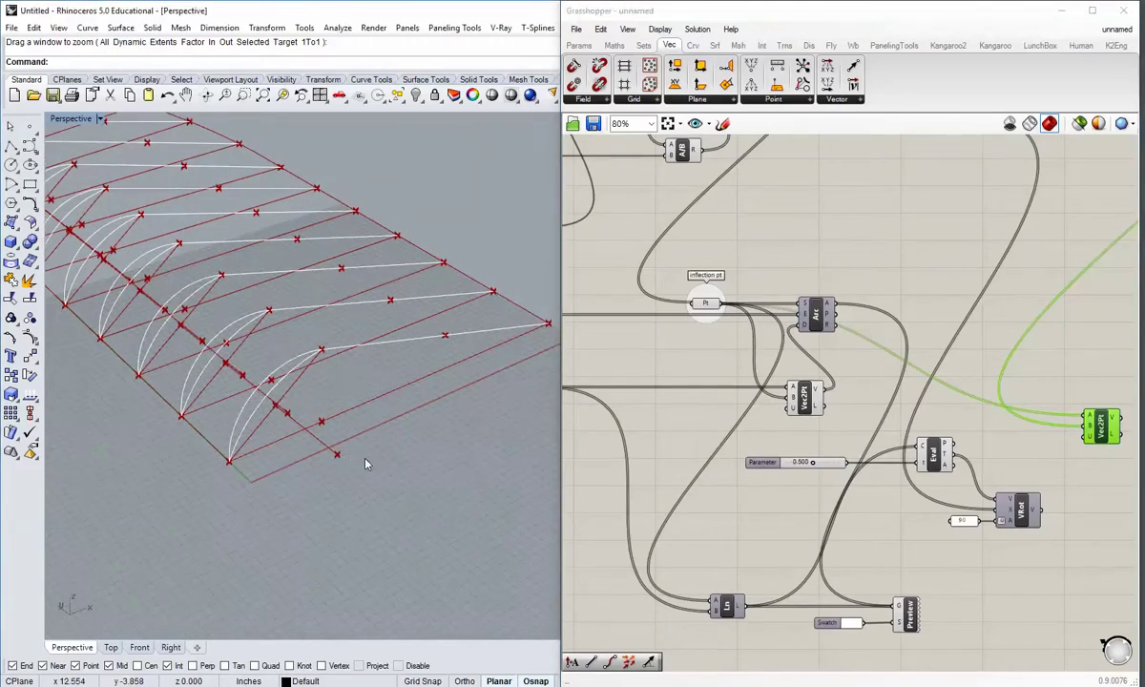
right_click_drag(342, 429, 281, 348, "shift")
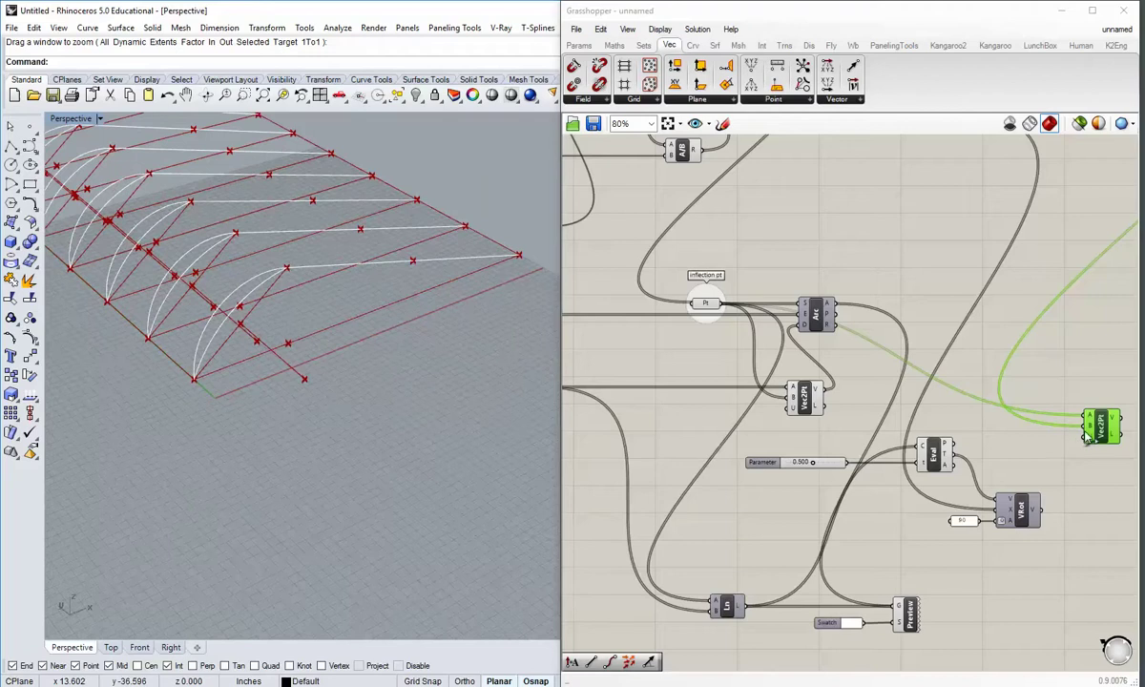
- Reposition the new Vector 2Pt component just above and beyond the lower Rotate component
right_click_drag(1075, 433, 802, 465)
scroll(797, 460, "down", 1)
left_click_drag(833, 456, 995, 374)
right_click_drag(1013, 455, 905, 361)
scroll(905, 356, "up", 1)
left_click_drag(895, 322, 805, 364)
right_click_drag(719, 428, 772, 511)
left_click_drag(909, 431, 806, 468)
left_click(764, 432)
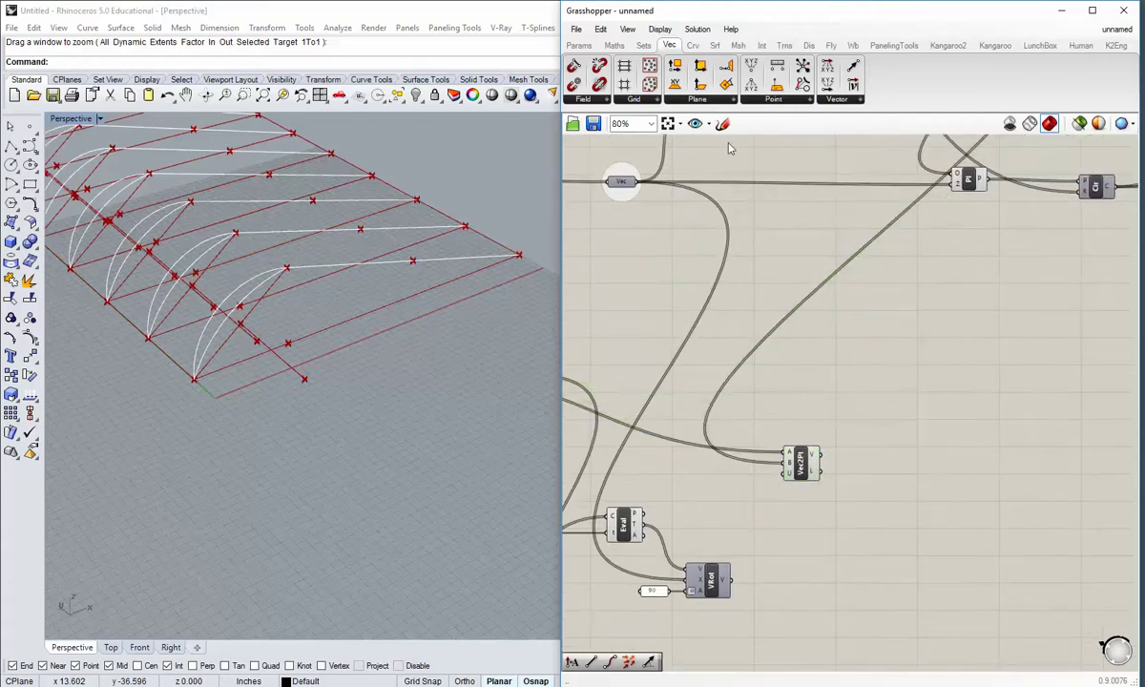
- Place a Line SDL component beyond the new Vector 2Pt and connect the "inflection pt" parameter to its S input
left_click(697, 46)
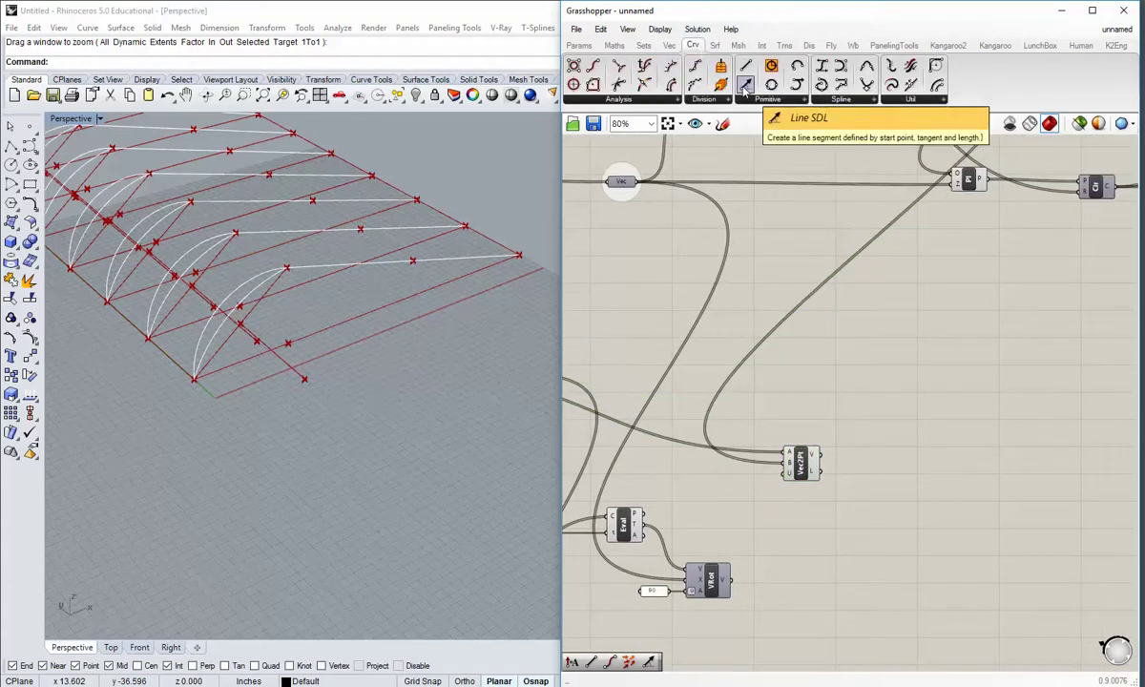
left_click_drag(744, 88, 871, 451)
scroll(810, 402, "down", 2)
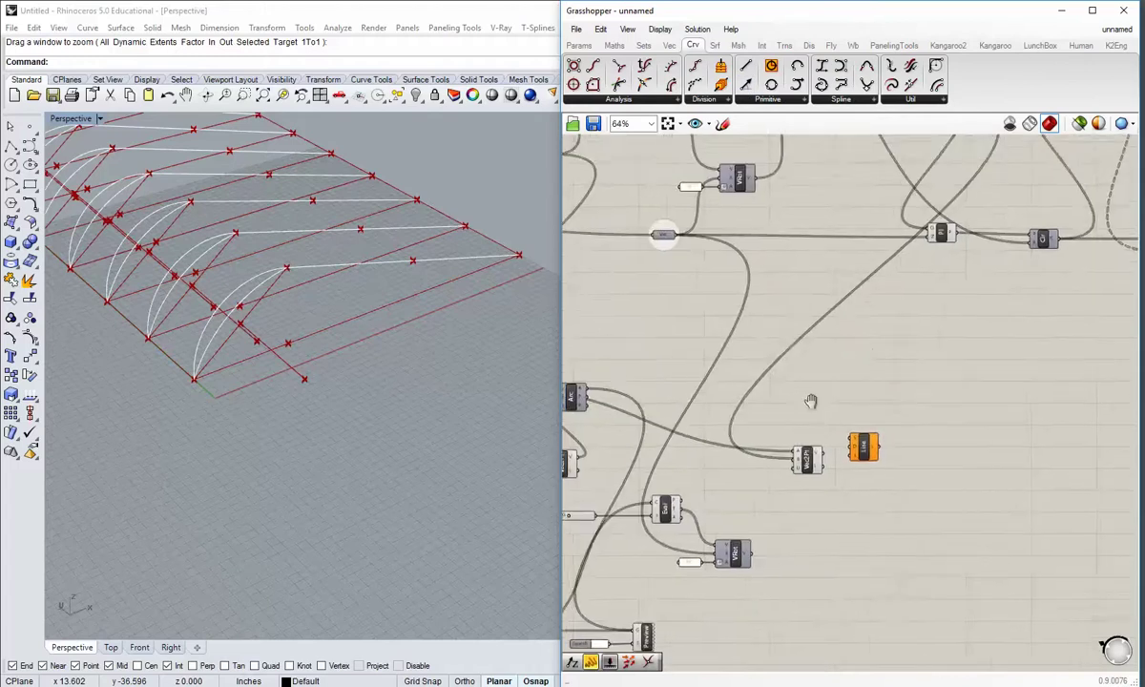
right_click_drag(811, 402, 973, 474)
left_click_drag(619, 414, 983, 463)
scroll(981, 464, "up", 4)
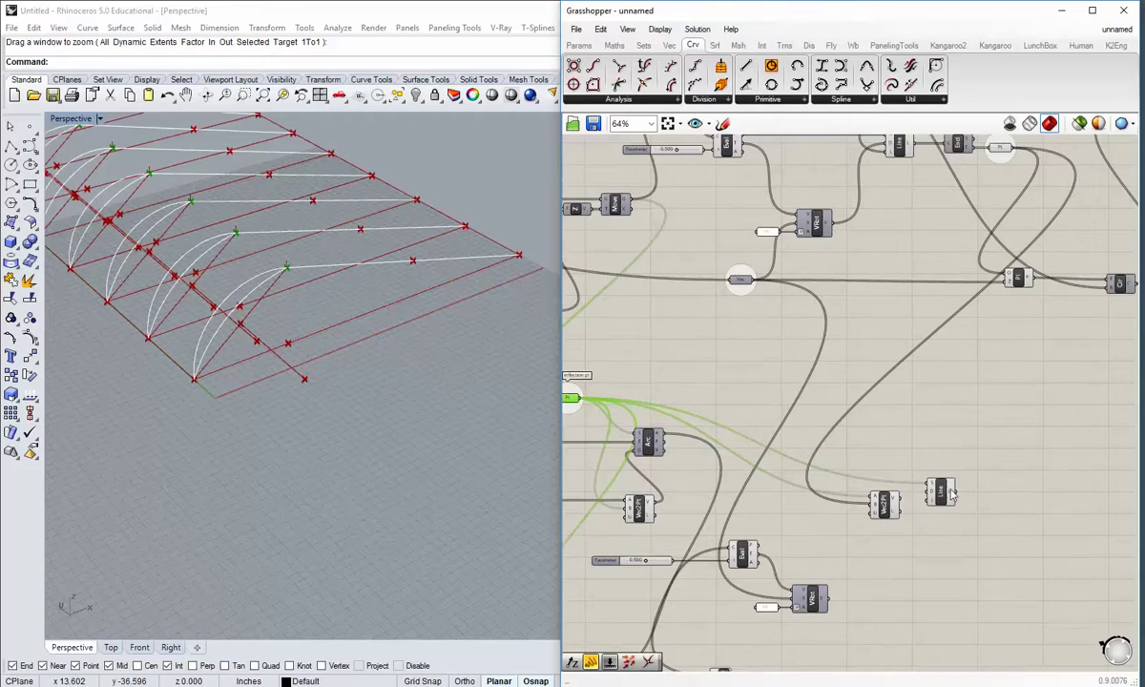
- Move the new Line SDL component higher and connect the Vector 2Pt's V output to its D input
scroll(938, 504, "down", 4)
left_click_drag(938, 504, 945, 436)
scroll(890, 500, "up", 2)
left_click_drag(844, 523, 946, 411)
right_click_drag(950, 443, 928, 465)
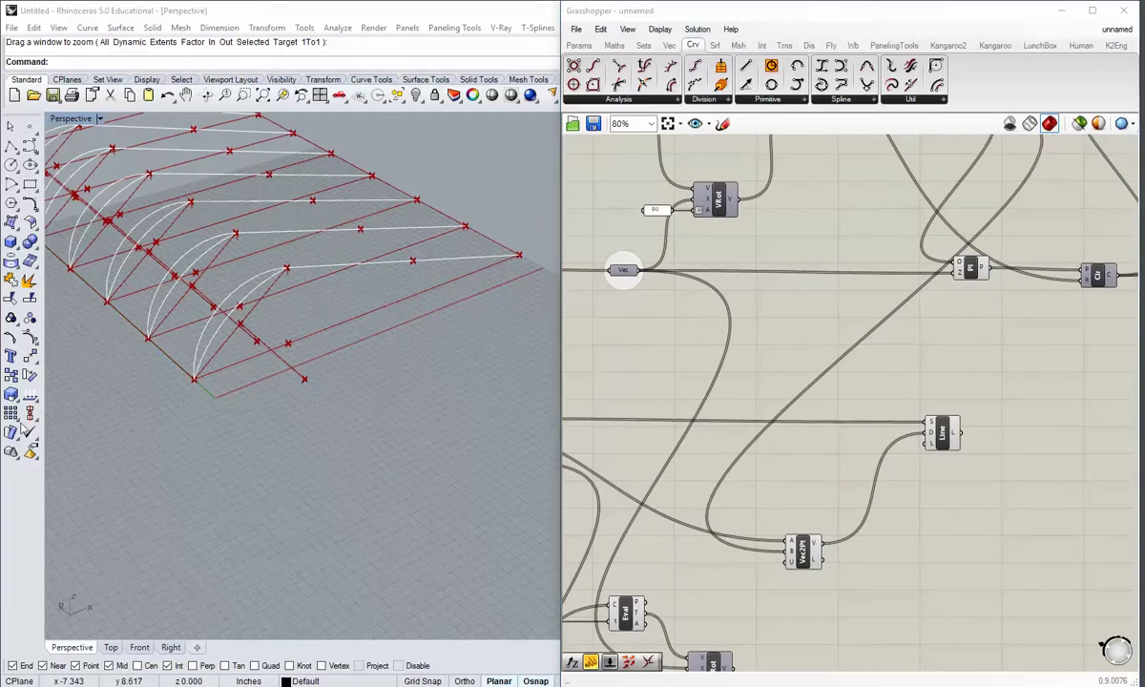
- Feed the Line SDL's L input from a new panel containing 75 and shrink the panel to a compact size
left_click(579, 45)
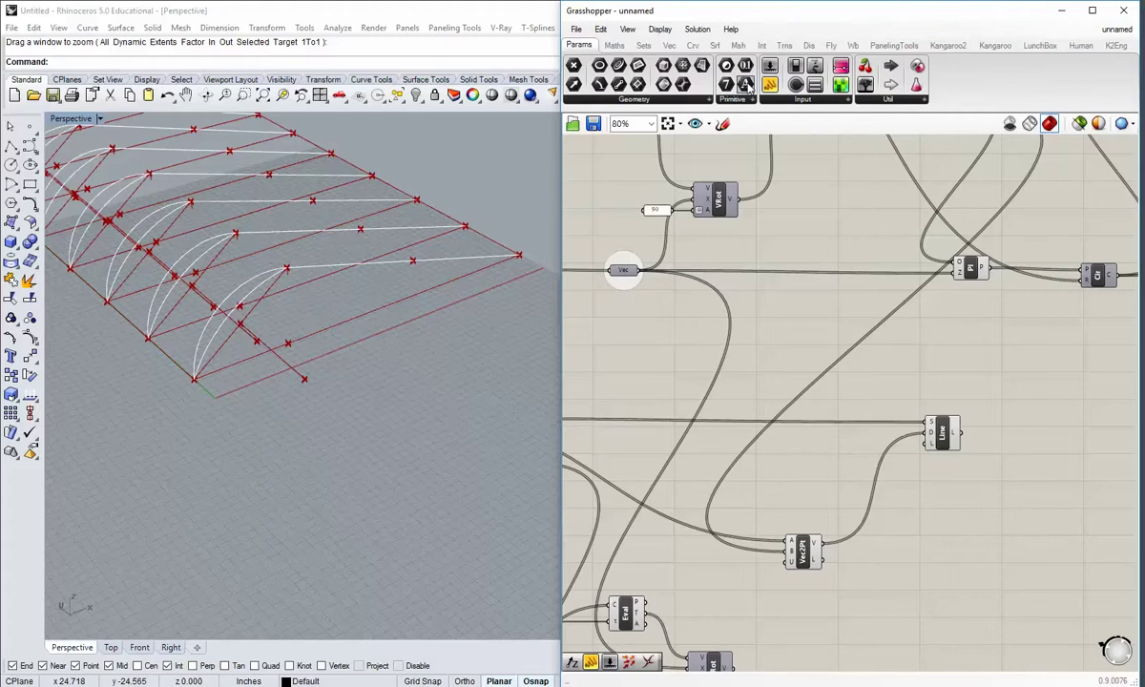
left_click_drag(747, 85, 798, 418)
double_click(798, 418)
type("75")
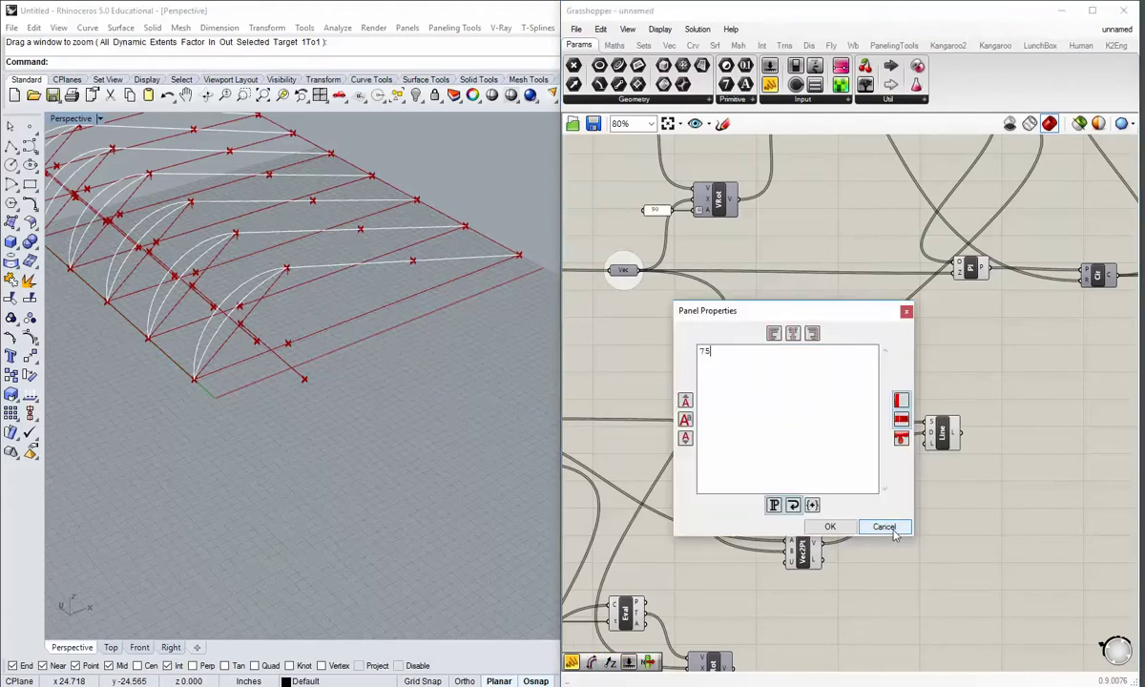
left_click(830, 527)
left_click_drag(844, 428, 931, 442)
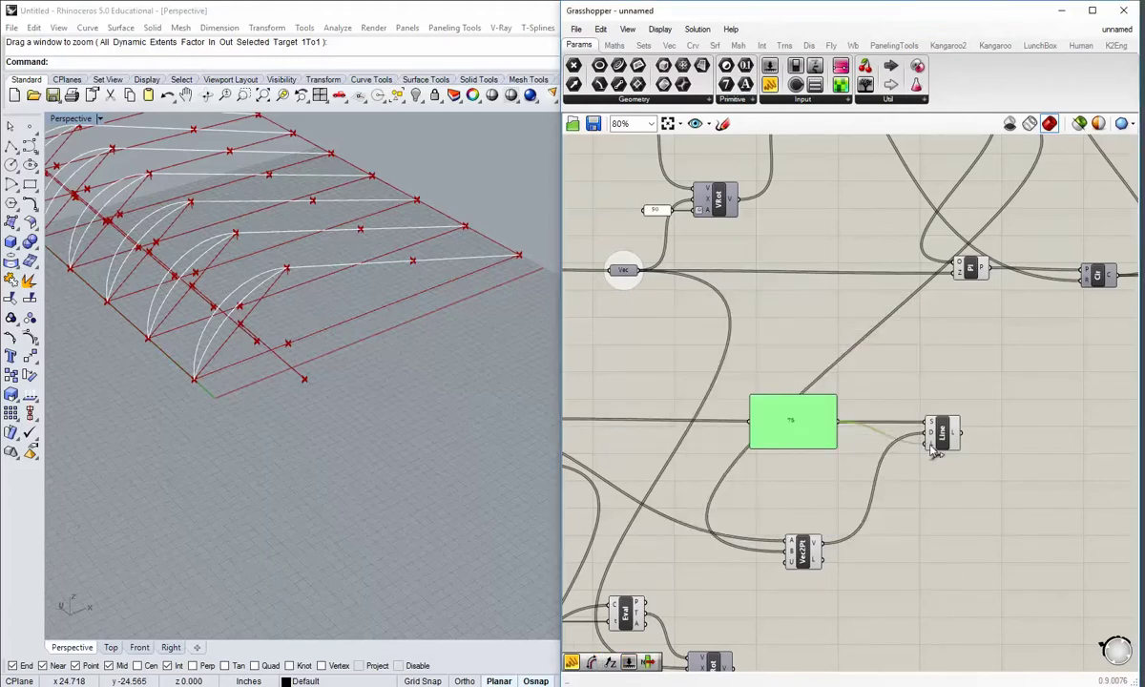
left_click_drag(835, 446, 865, 450)
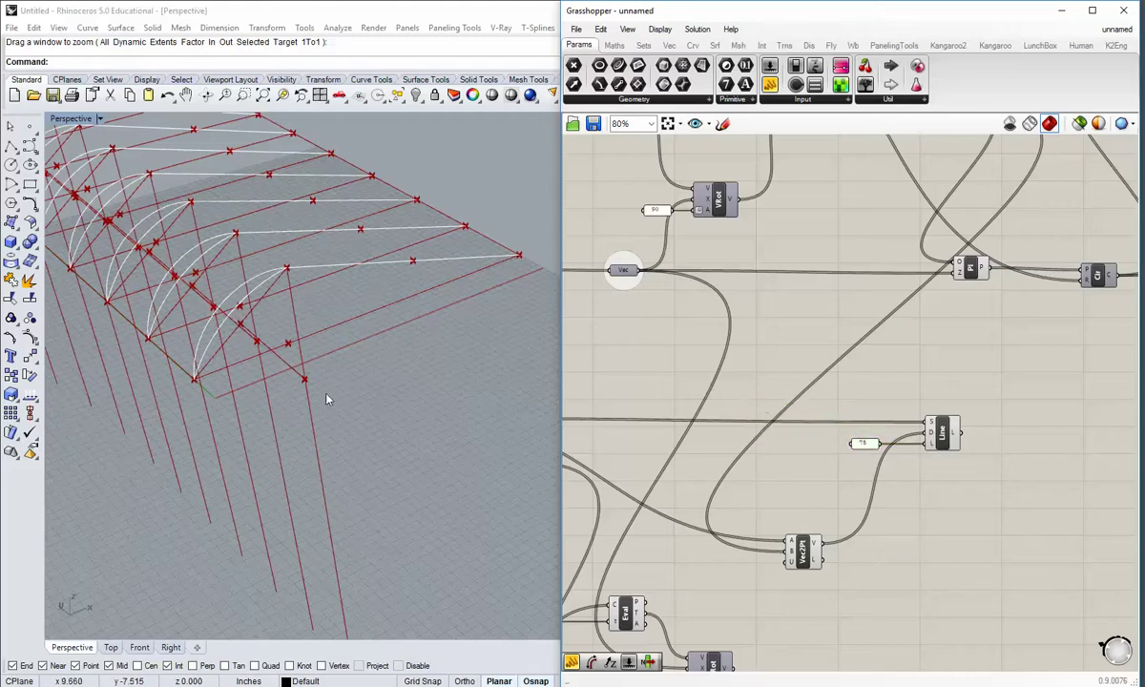
- Examine in perspective how the new lines run from the inflection points through the arc centre points
right_click_drag(306, 369, 355, 440)
scroll(282, 429, "up", 6)
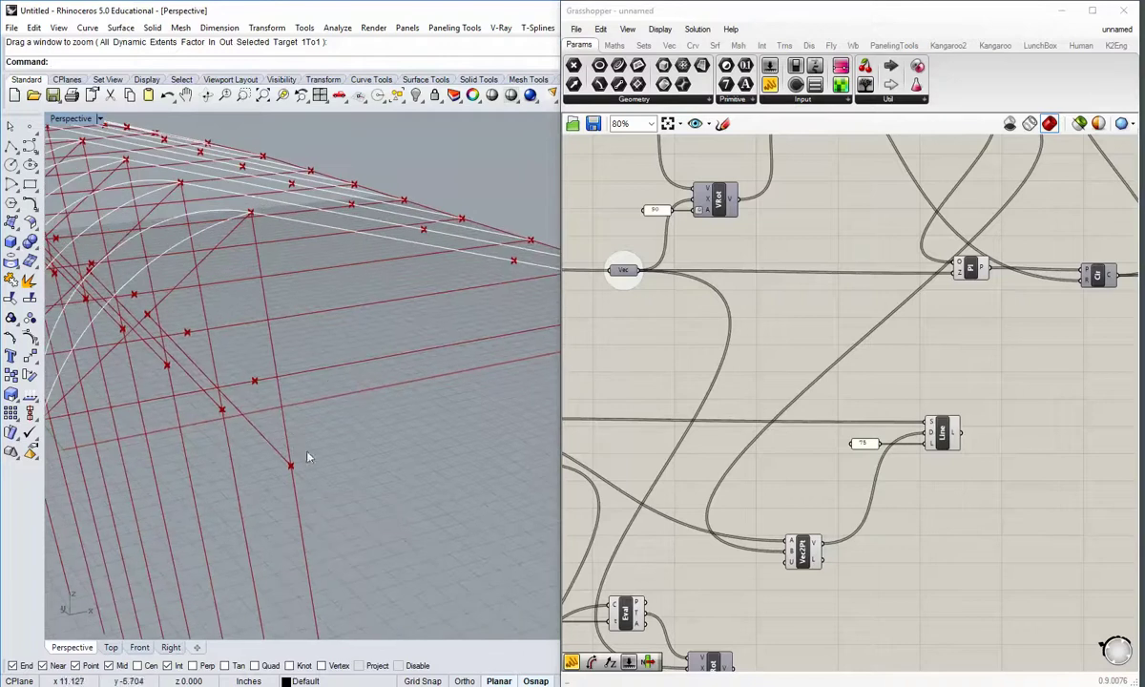
scroll(296, 466, "down", 5)
scroll(277, 439, "down", 10)
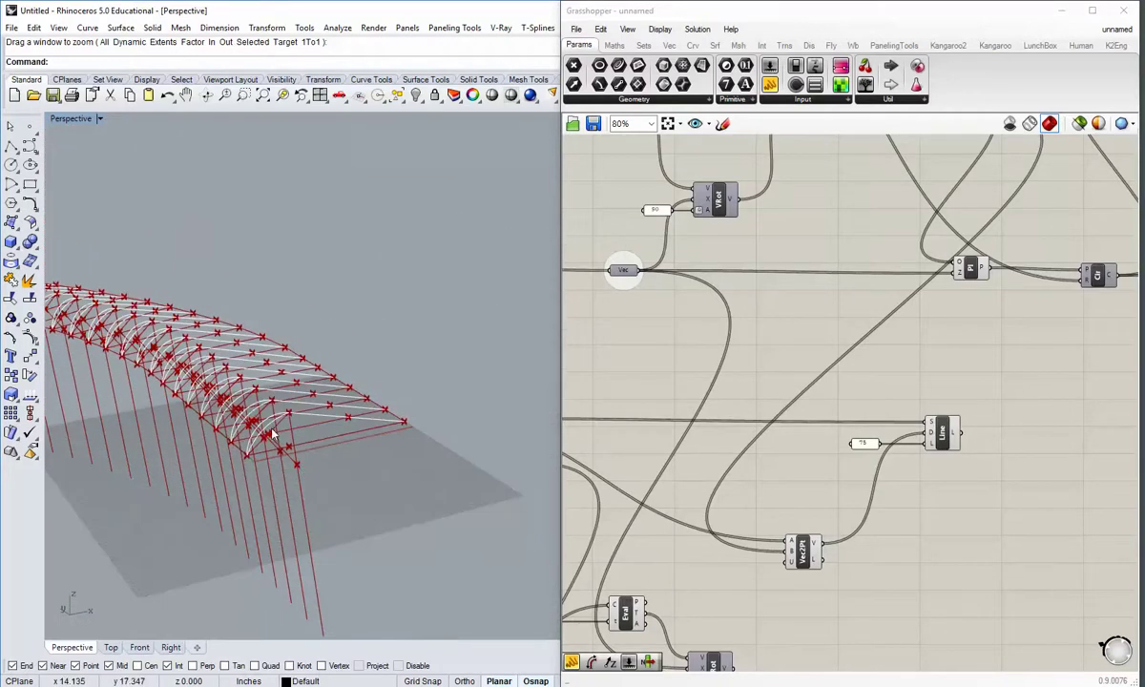
right_click_drag(259, 417, 123, 162)
scroll(392, 380, "up", 6)
scroll(397, 381, "down", 6)
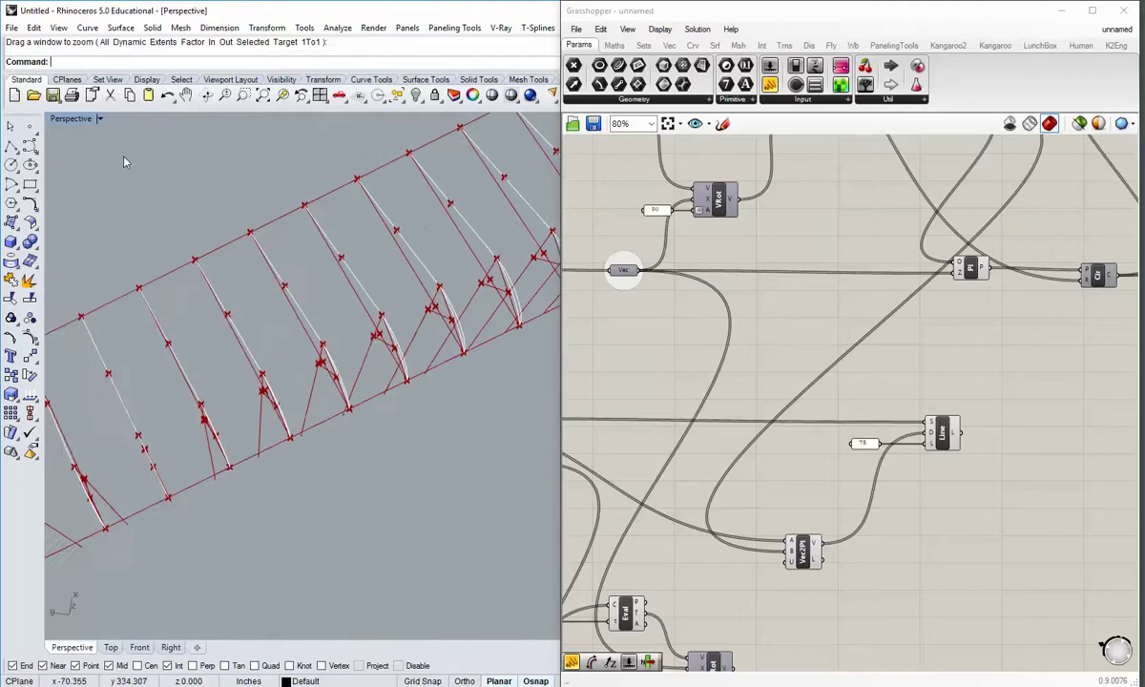
- Inspect the maximized Top view to check how the new lines align with the roof profiles in plan
double_click(80, 120)
right_click_drag(80, 128, 101, 189)
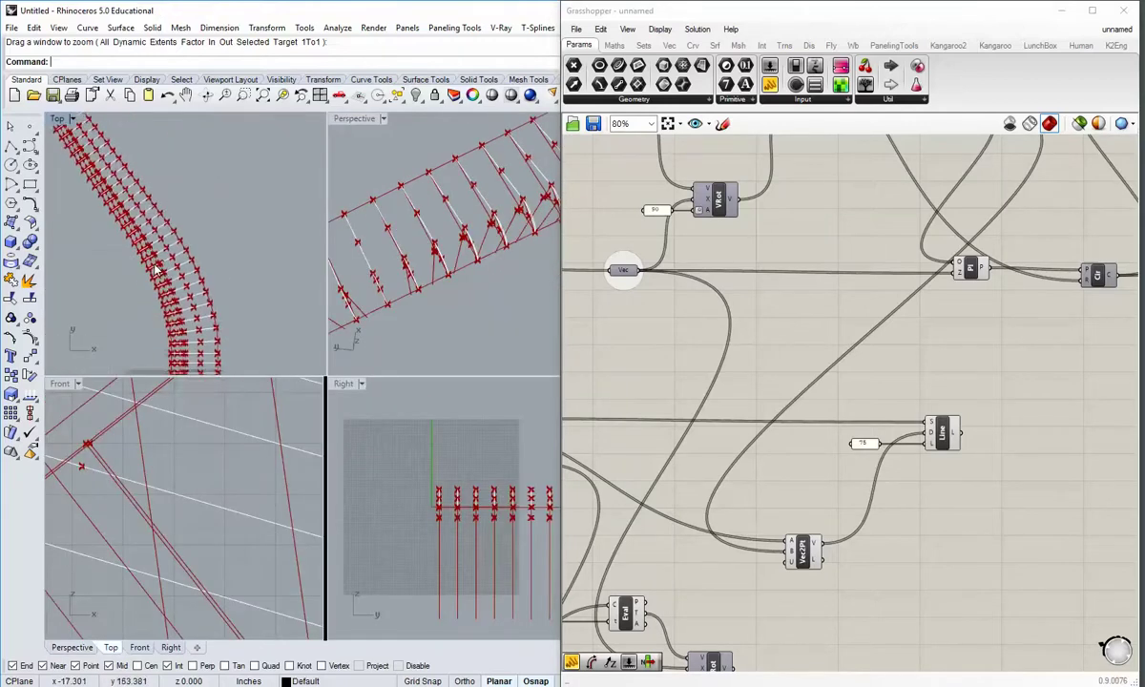
scroll(102, 189, "up", 4)
double_click(59, 118)
scroll(184, 277, "up", 5)
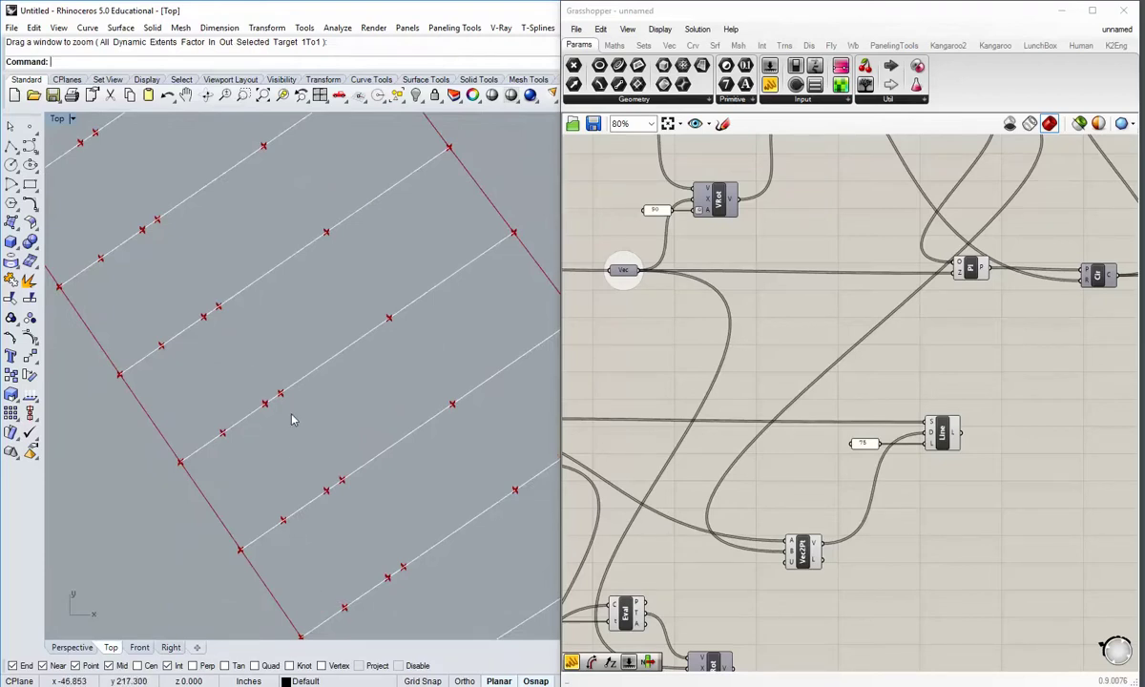
scroll(286, 417, "down", 3)
scroll(286, 417, "up", 2)
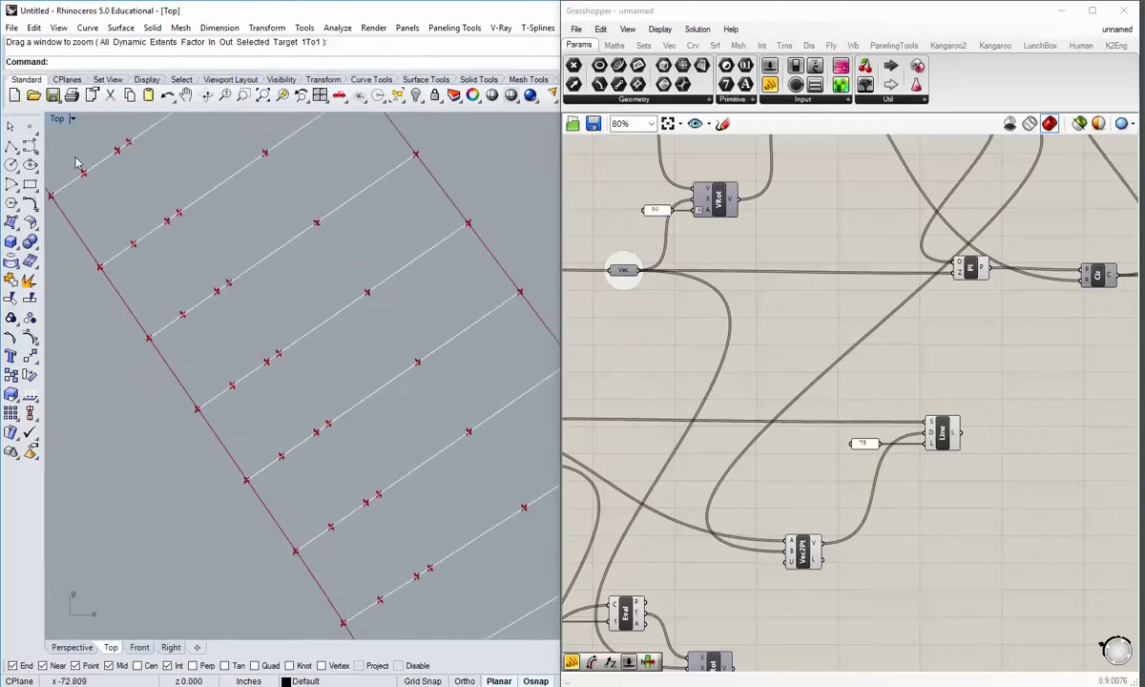
scroll(243, 339, "down", 5)
scroll(324, 468, "up", 3)
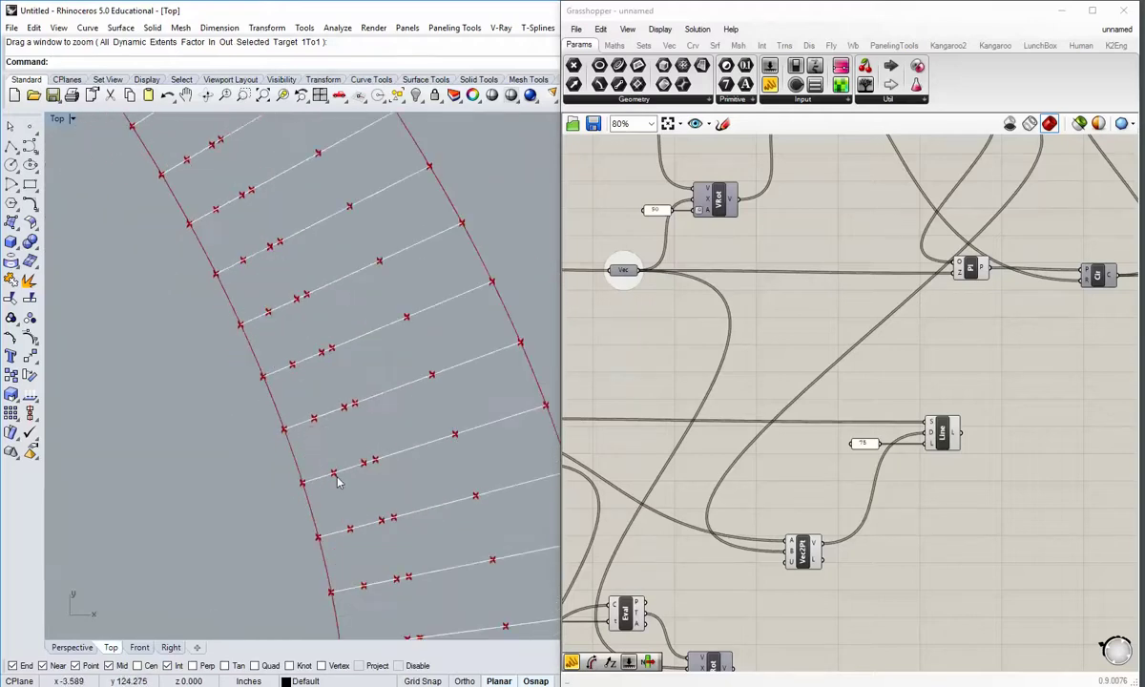
double_click(57, 118)
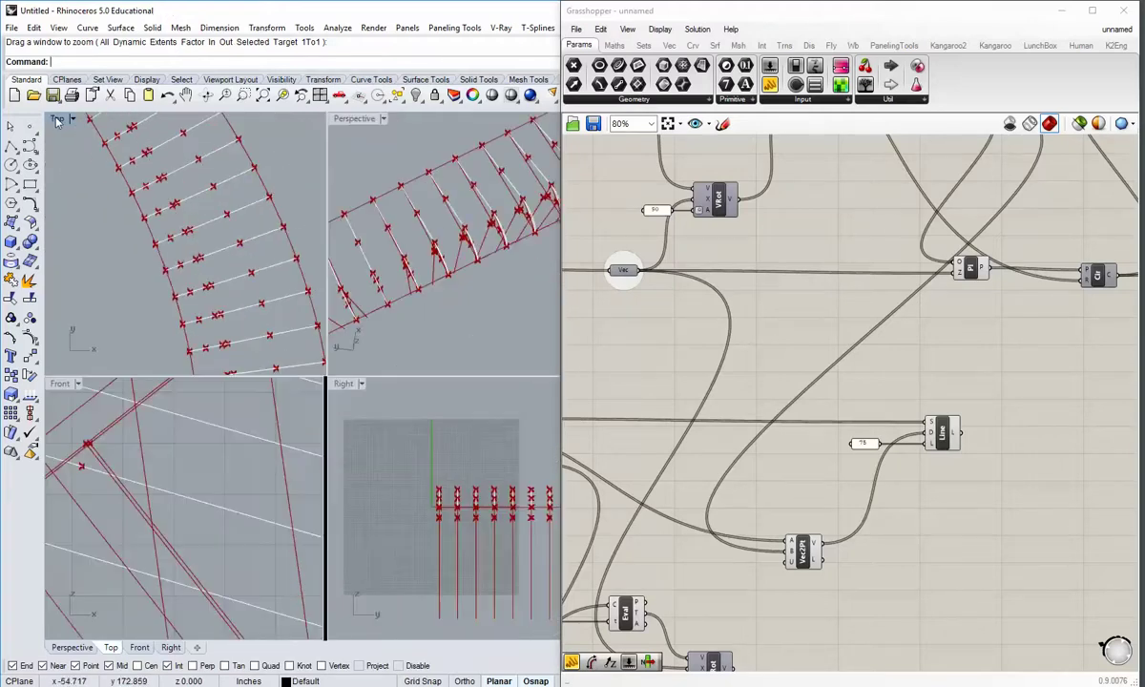
- Return to the maximized perspective view and examine the new lines relative to the straight roof lines' midpoints
double_click(339, 119)
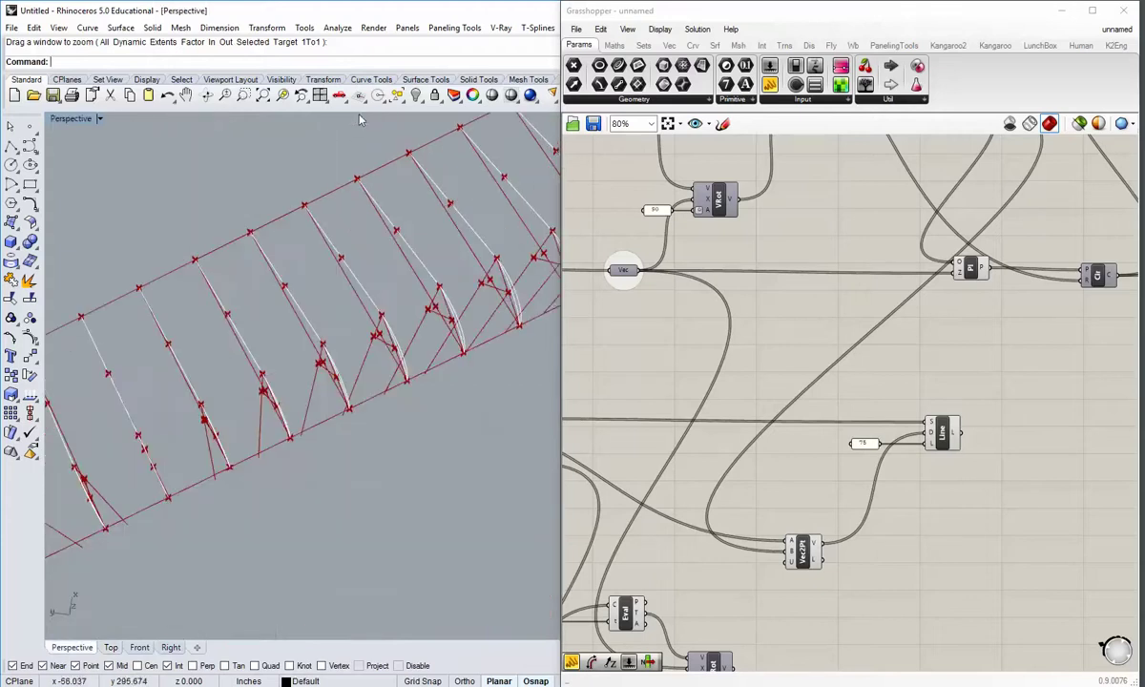
scroll(229, 493, "up", 2)
scroll(229, 489, "down", 5)
right_click_drag(229, 489, 334, 394)
scroll(393, 410, "up", 6)
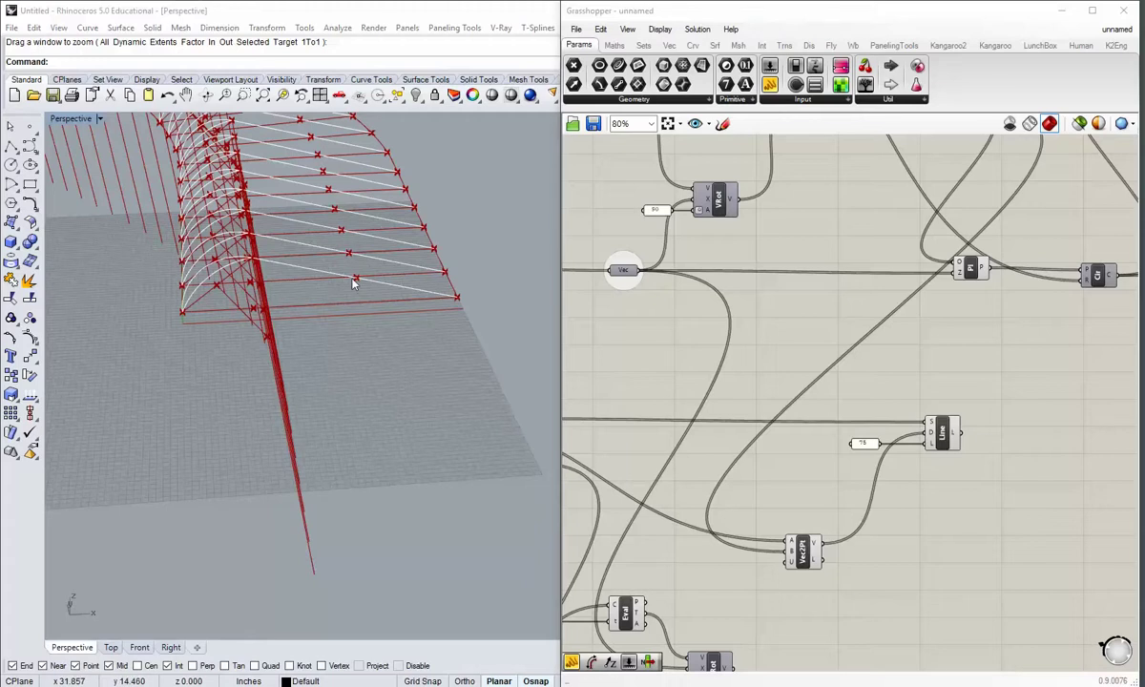
right_click_drag(433, 407, 347, 363)
- Move the lower Rotate component together with its 90 panel to just below and beyond the new Vector 2Pt component
right_click_drag(966, 490, 984, 379)
left_click_drag(756, 582, 655, 553)
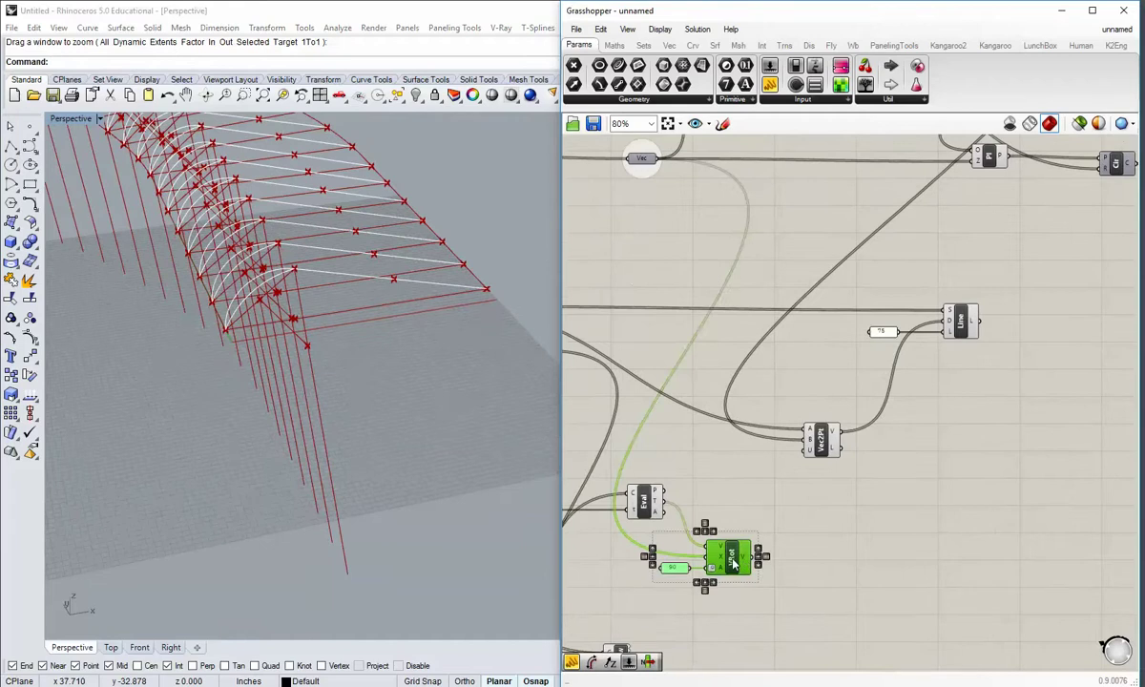
left_click_drag(733, 564, 916, 525)
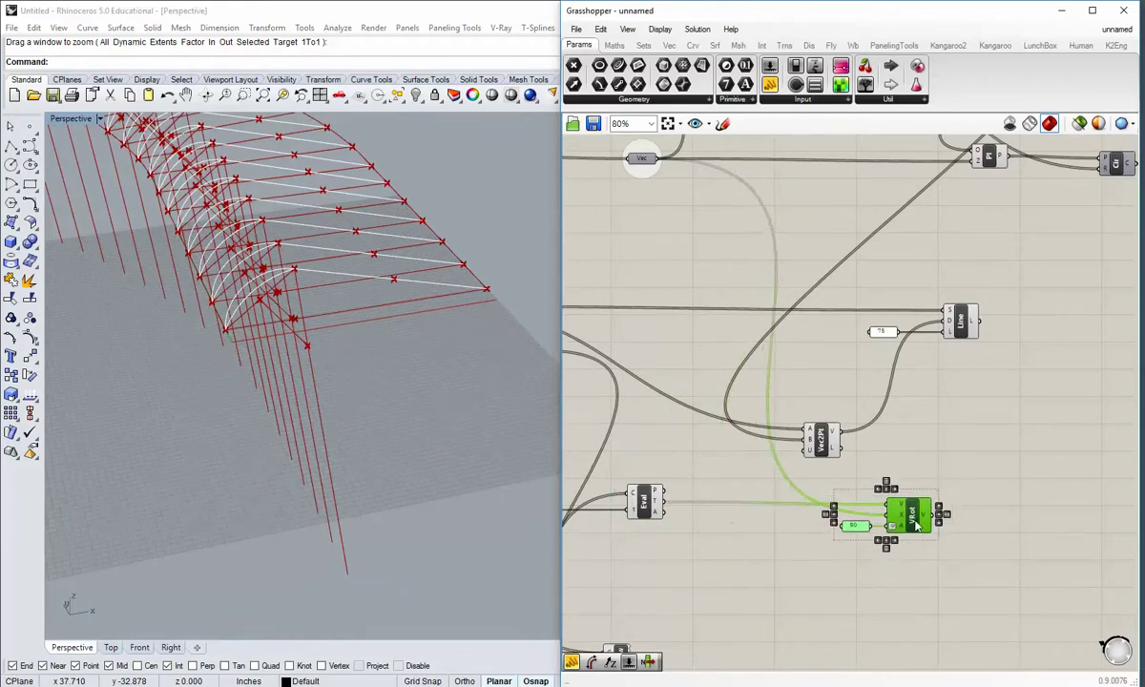
left_click(961, 475)
right_click_drag(962, 476, 812, 482)
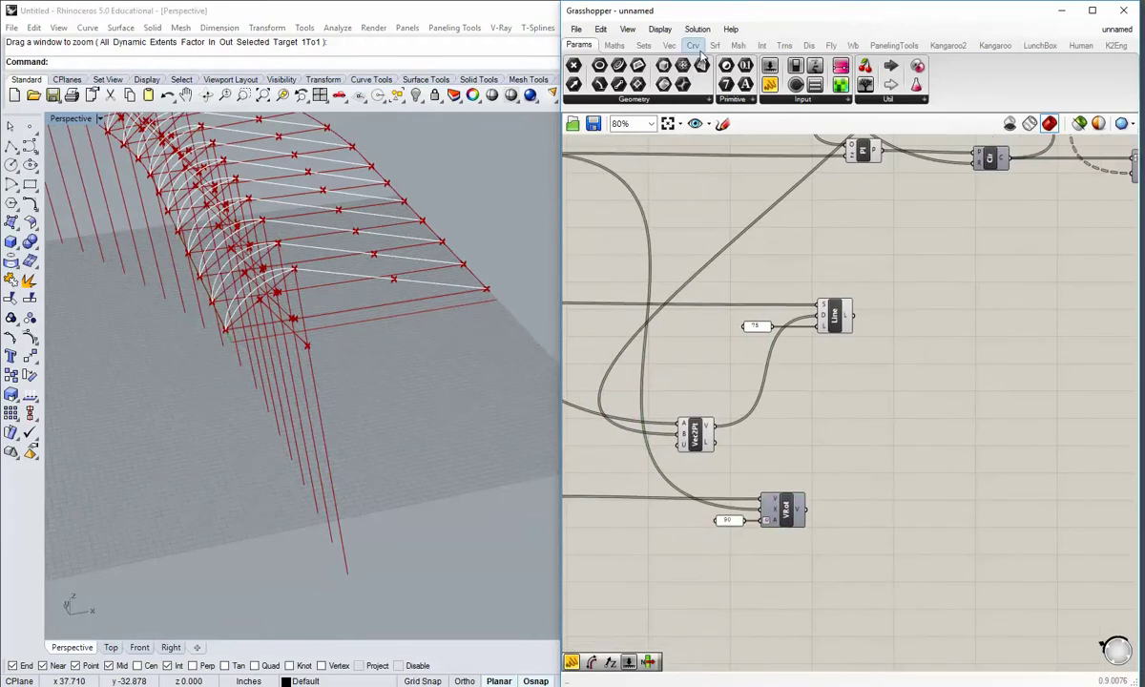
- Add a Project Point component to the canvas between and beyond the Line and lower Rotate components
left_click(668, 48)
left_click(775, 100)
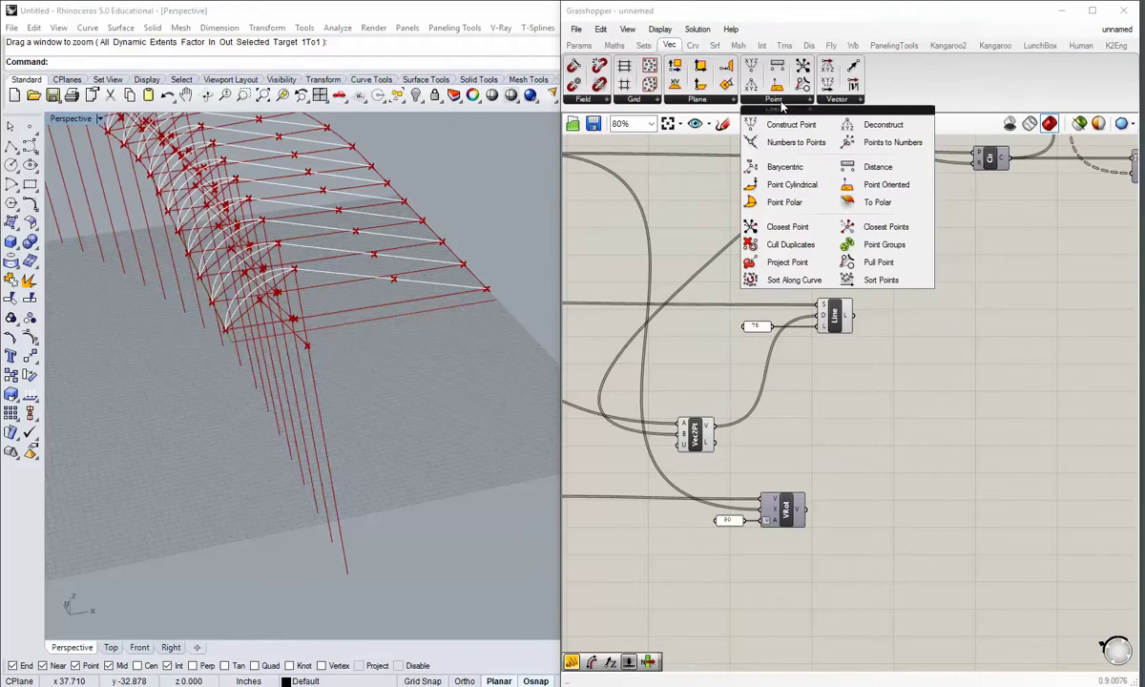
left_click(784, 263)
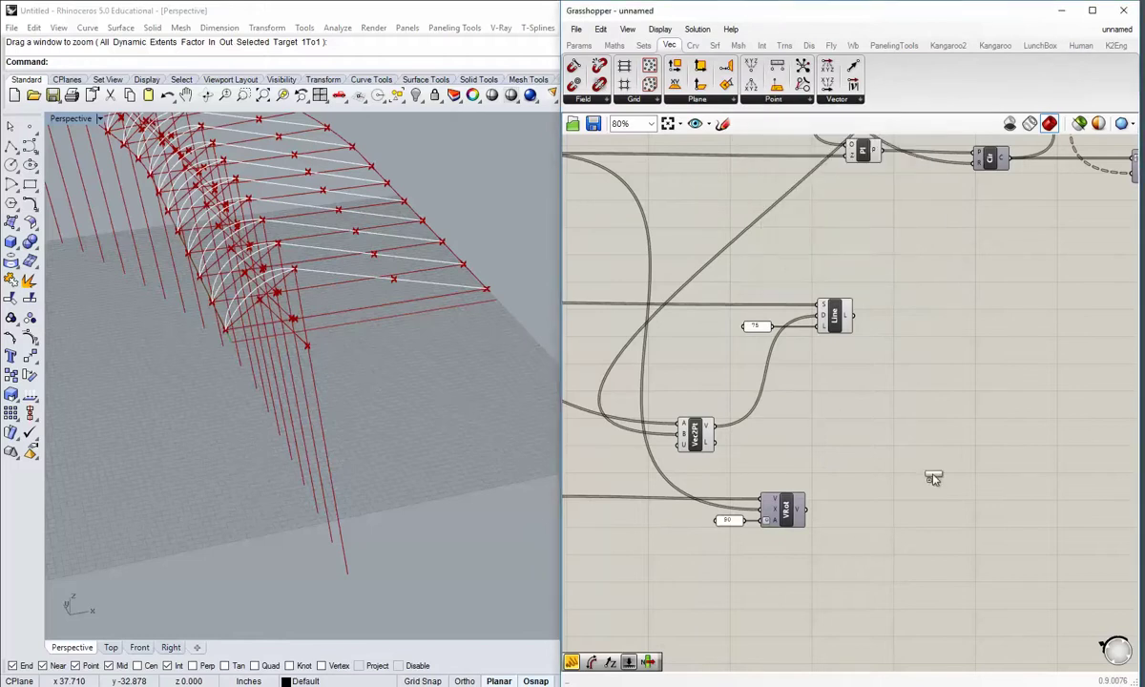
left_click(941, 426)
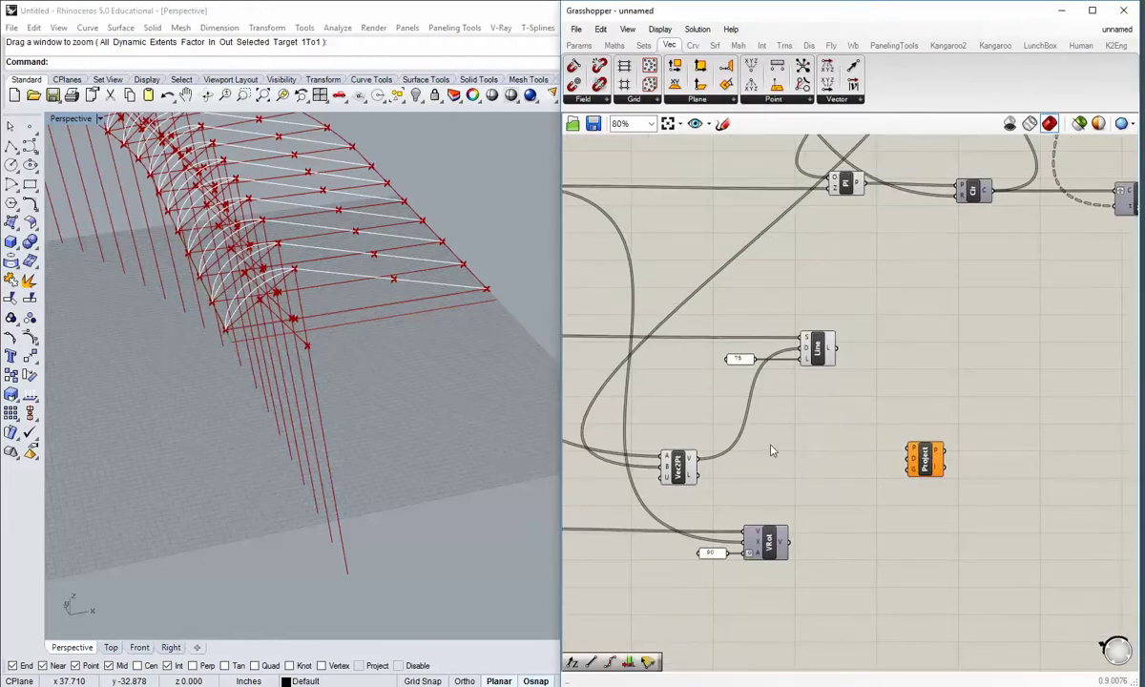
- Feed Project Point with the Evaluate Curve points as points, the rotated vector as direction, and the 75-long lines as geometry
right_click_drag(792, 479, 917, 471)
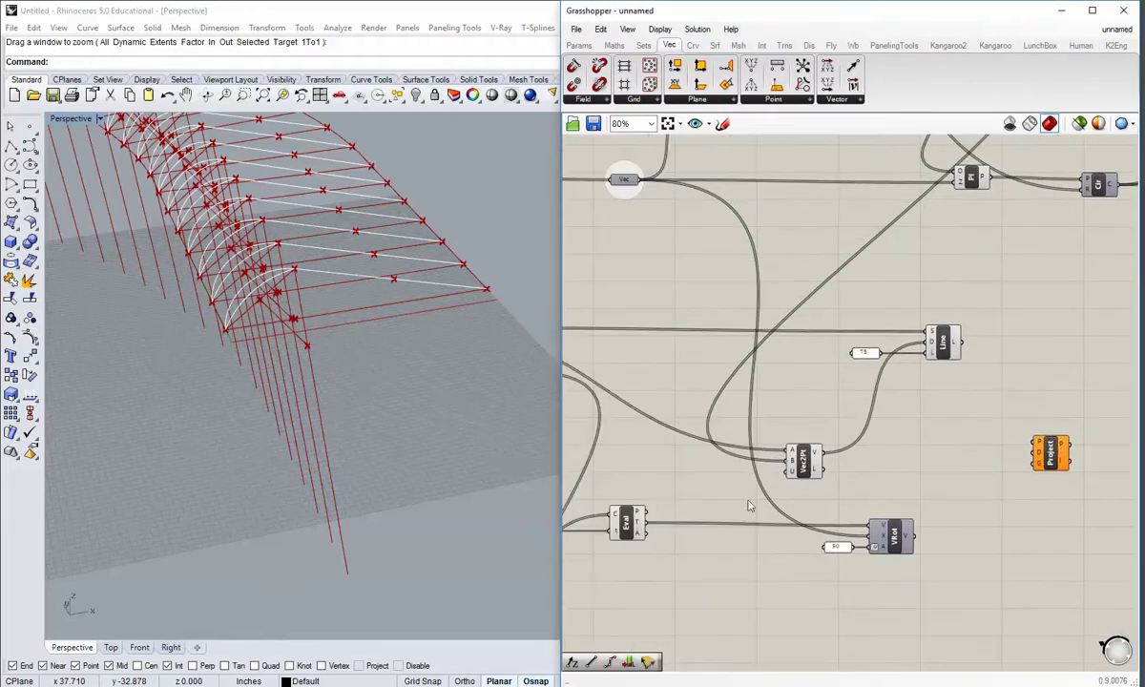
left_click_drag(647, 511, 1037, 442)
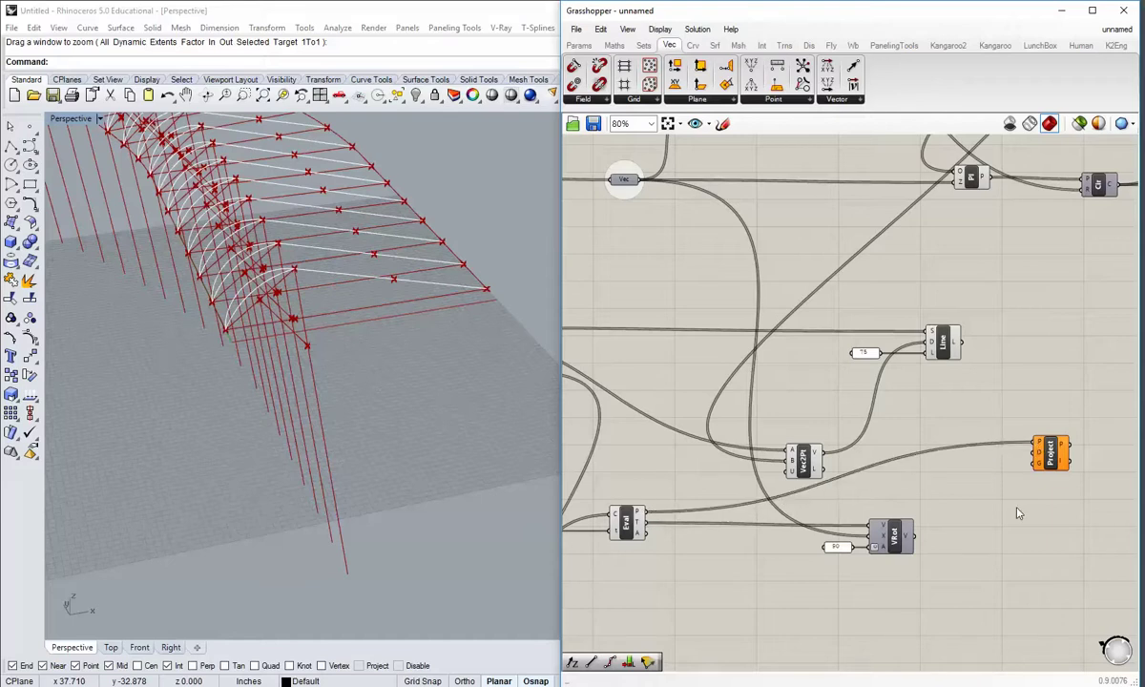
right_click_drag(1018, 509, 951, 506)
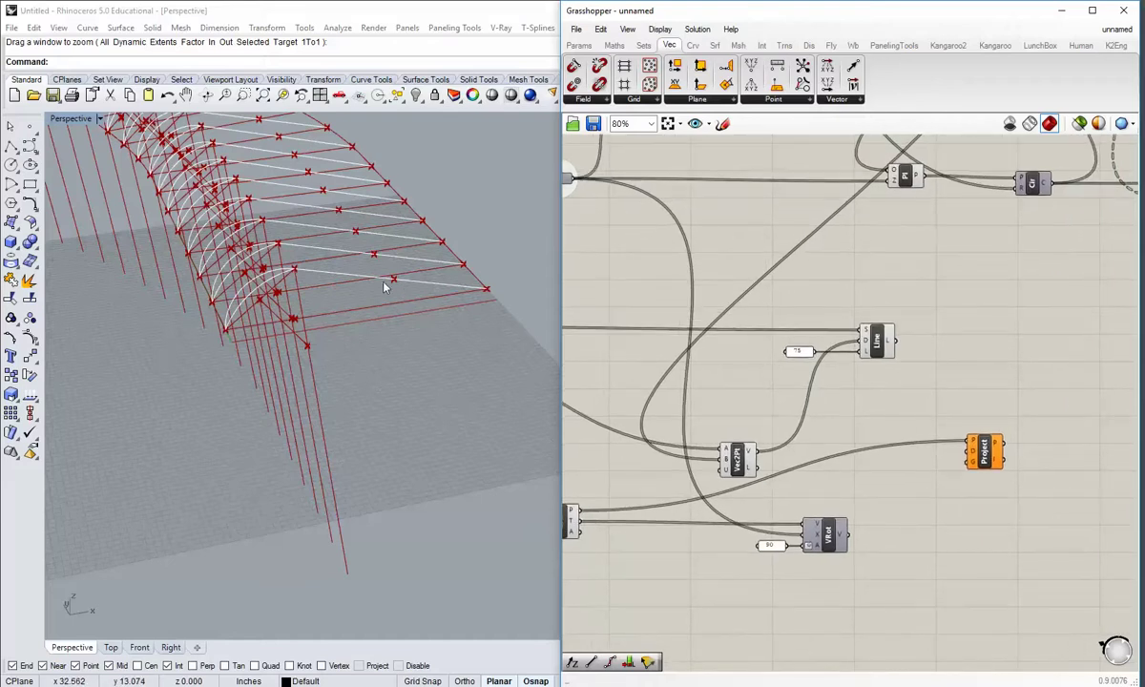
left_click_drag(852, 542, 970, 453)
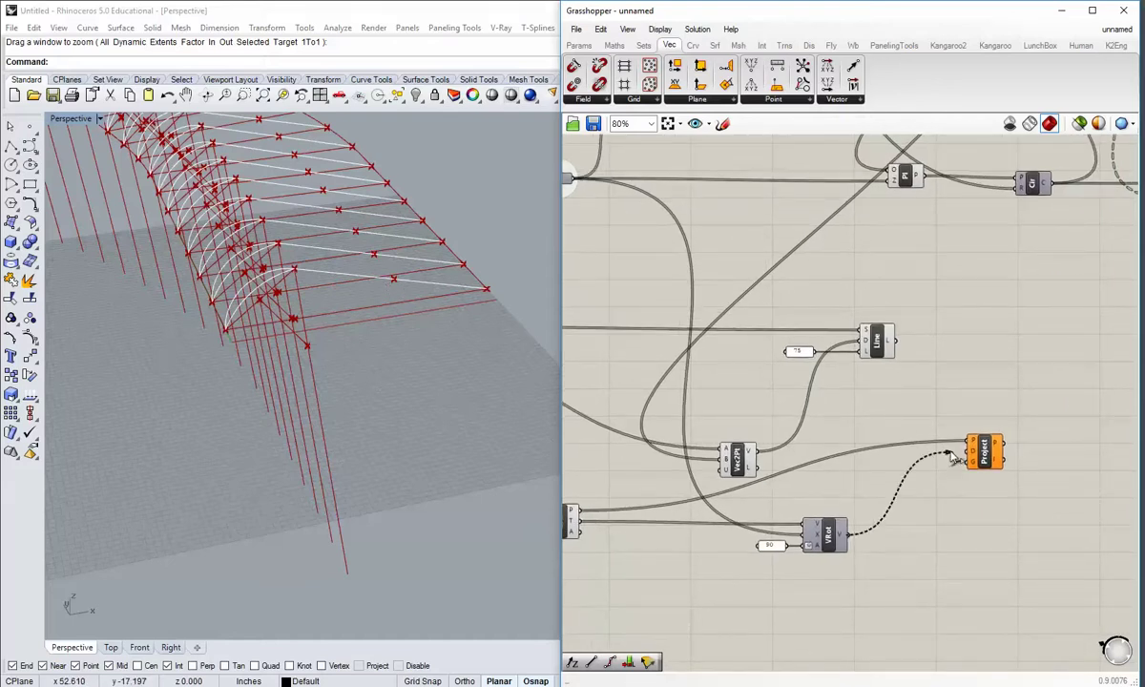
right_click_drag(939, 467, 842, 449)
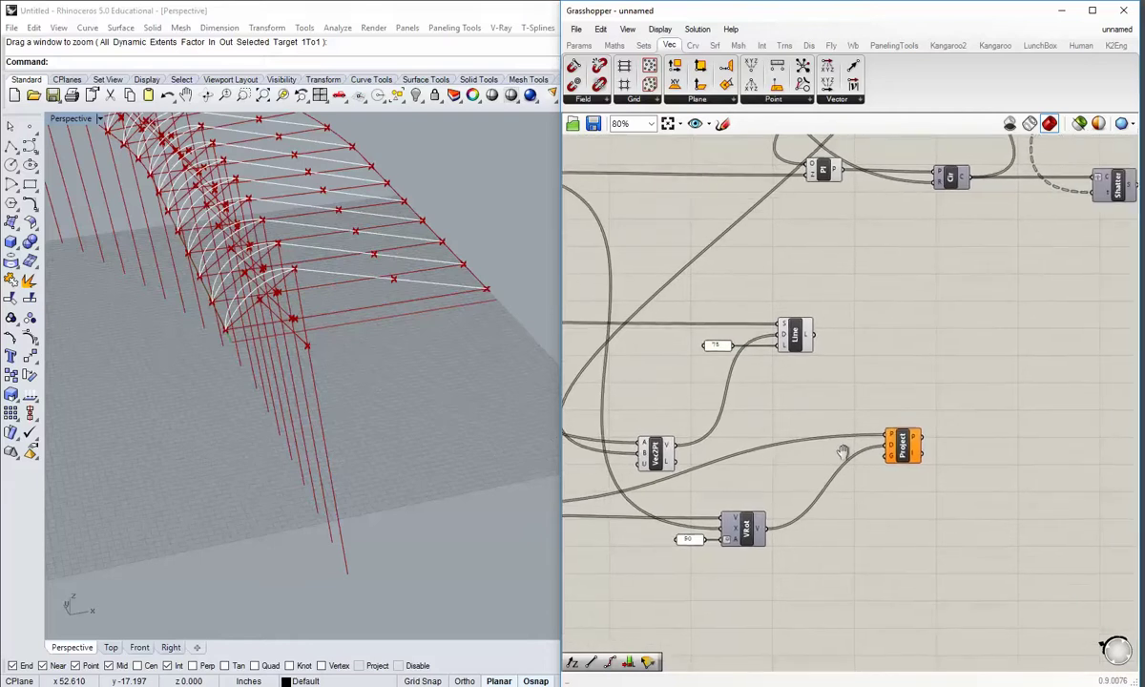
left_click_drag(819, 340, 887, 464)
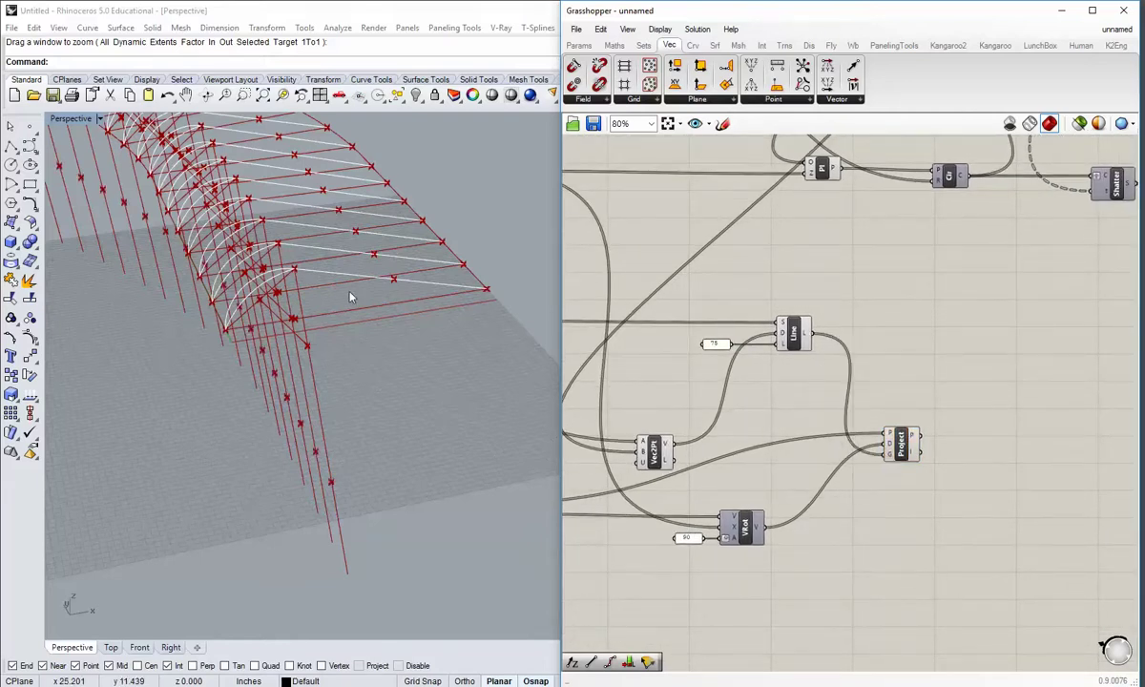
- Inspect the projected points on the construction lines in perspective and in the maximized Front view
right_click_drag(351, 294, 433, 385)
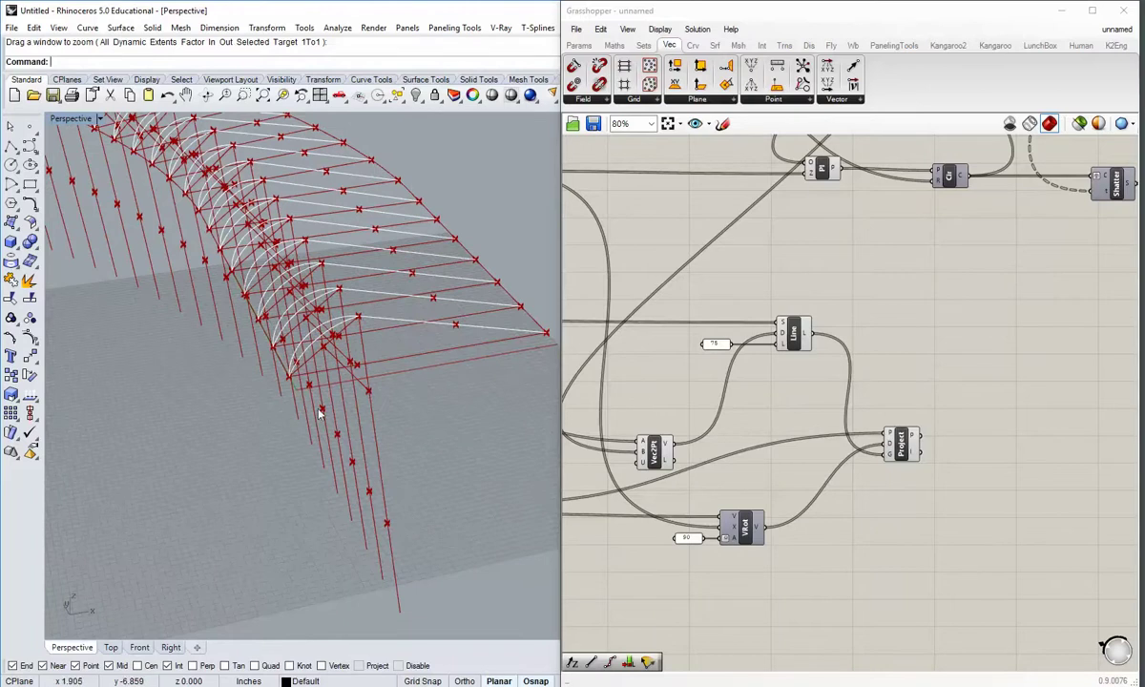
right_click_drag(237, 341, 487, 310)
double_click(79, 120)
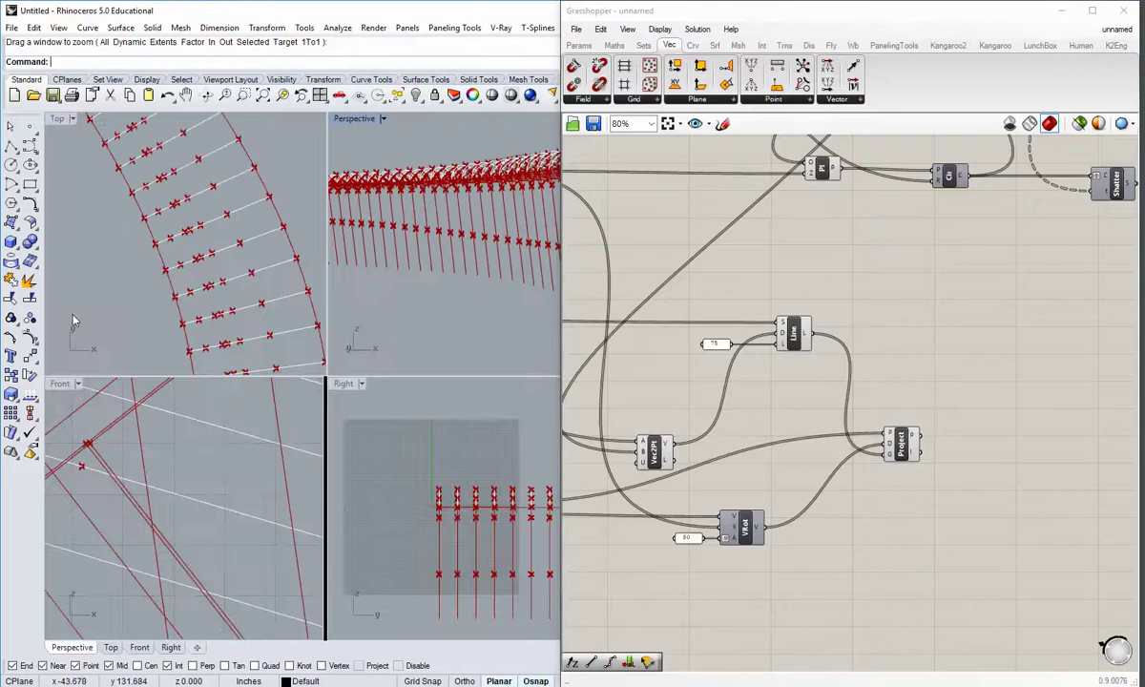
double_click(67, 387)
scroll(303, 436, "down", 5)
right_click_drag(380, 487, 501, 462)
scroll(380, 420, "up", 2)
scroll(366, 402, "down", 4)
scroll(401, 414, "up", 4)
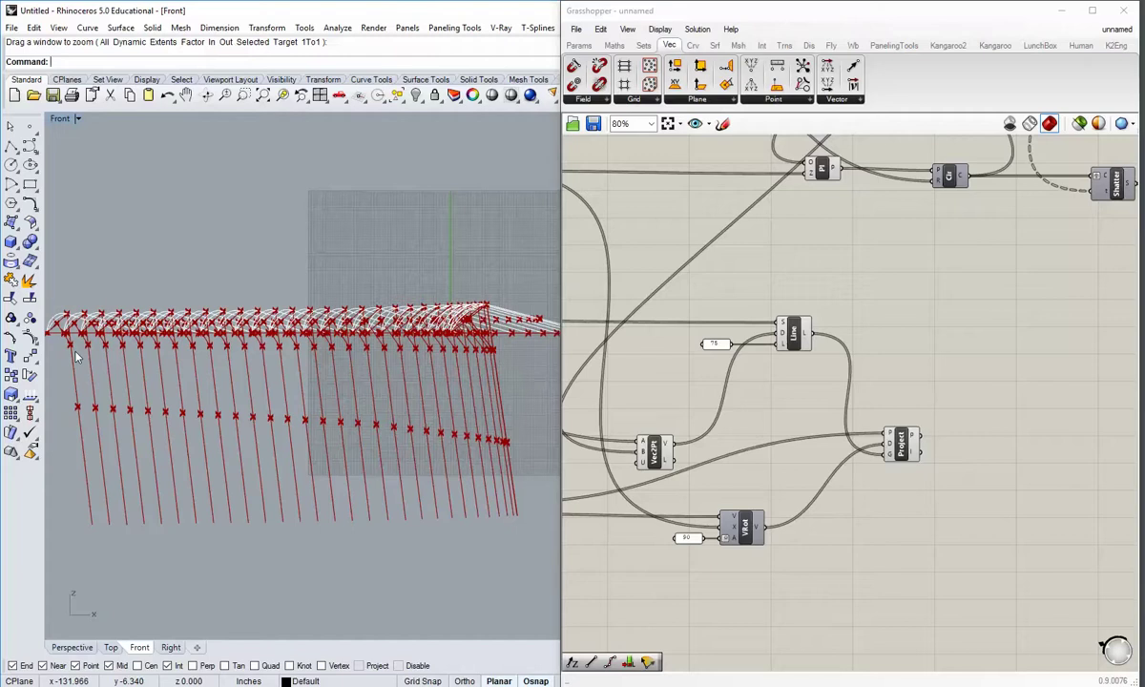
right_click_drag(389, 349, 375, 369)
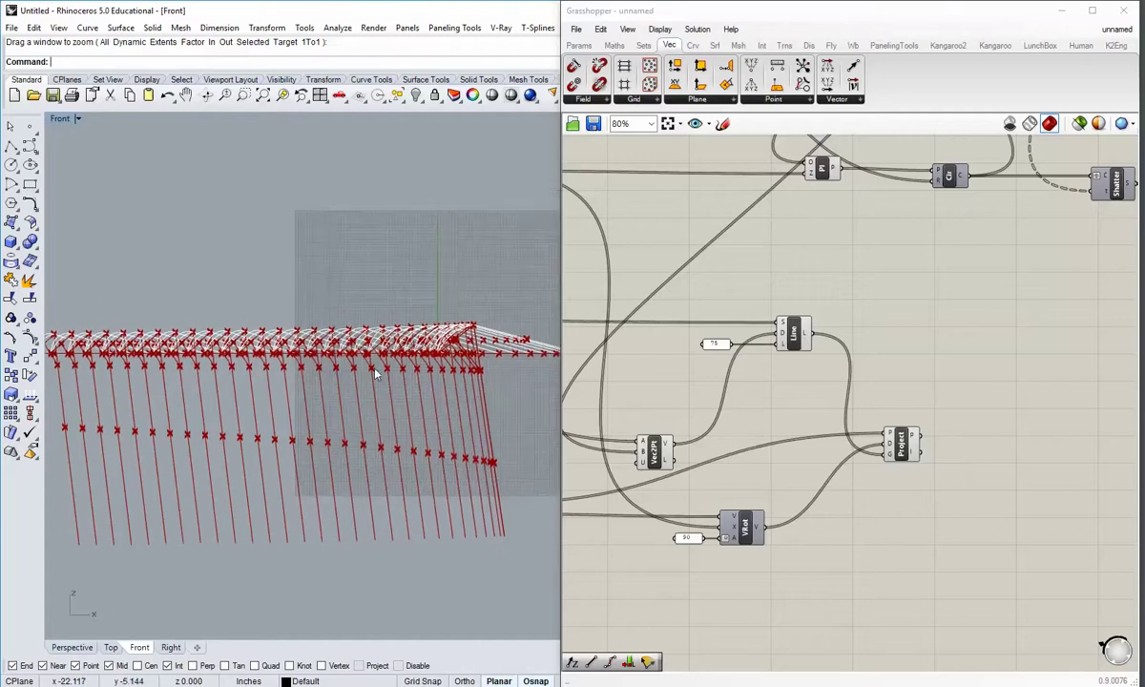
right_click_drag(302, 382, 380, 391)
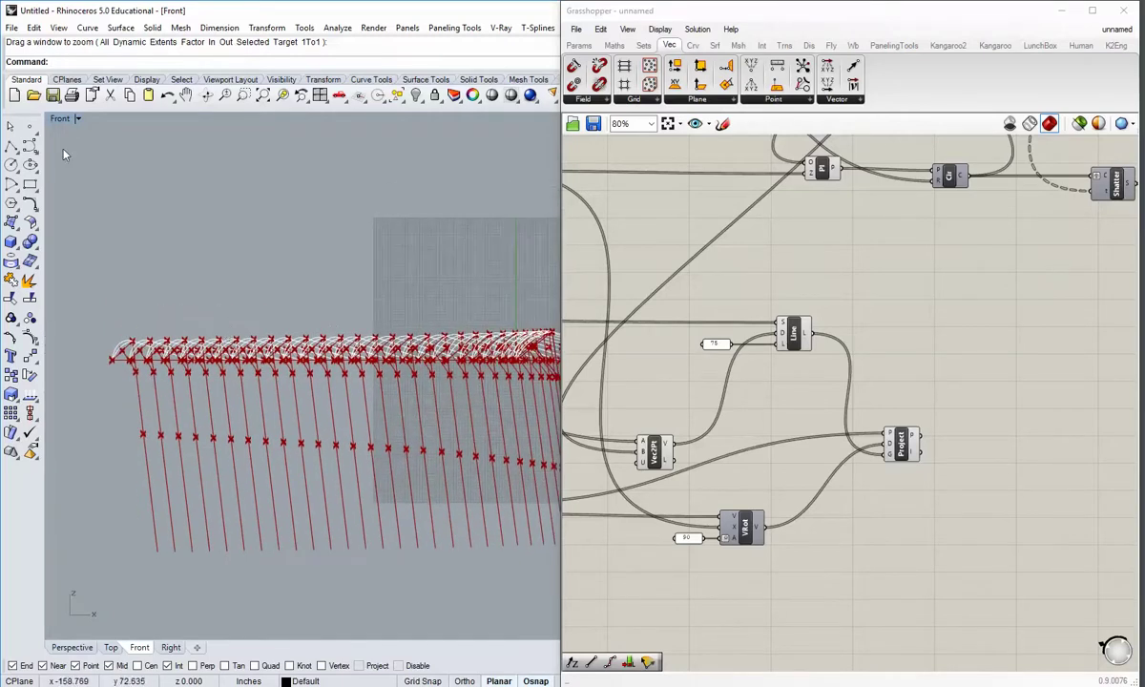
- Restore the four-view layout and check the projected points along the whole roof in the maximized Right view
double_click(55, 116)
right_click_drag(228, 240, 248, 326)
scroll(140, 155, "down", 4)
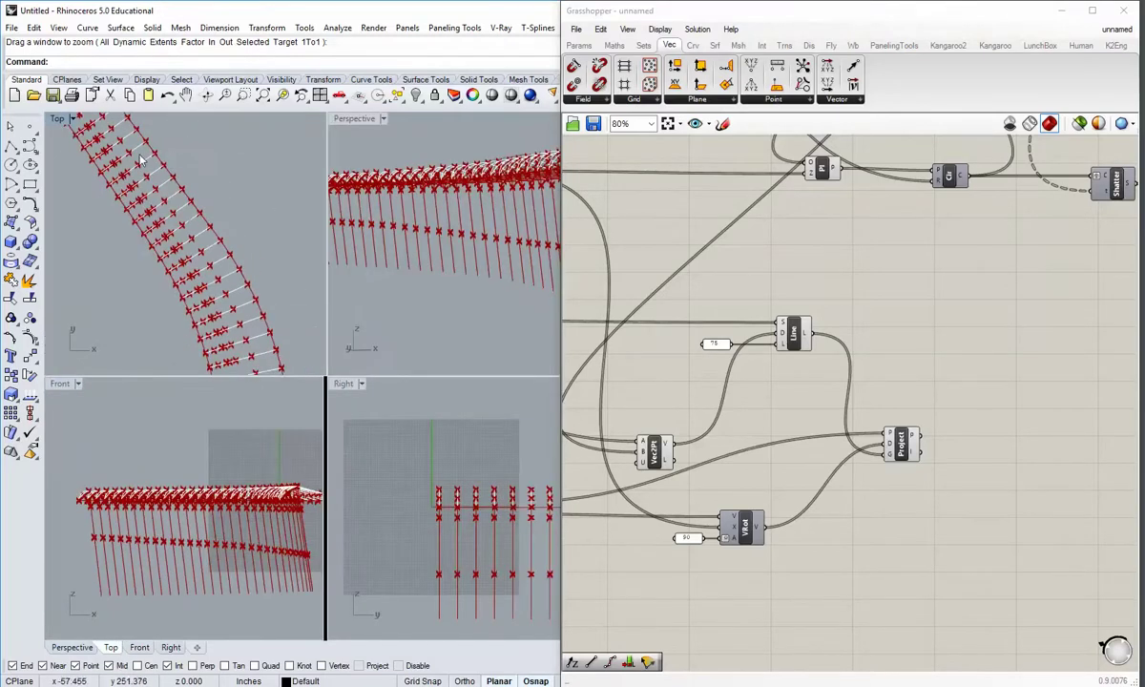
right_click_drag(482, 507, 430, 503)
scroll(436, 511, "down", 4)
right_click_drag(546, 534, 451, 532)
scroll(486, 533, "down", 2)
double_click(343, 384)
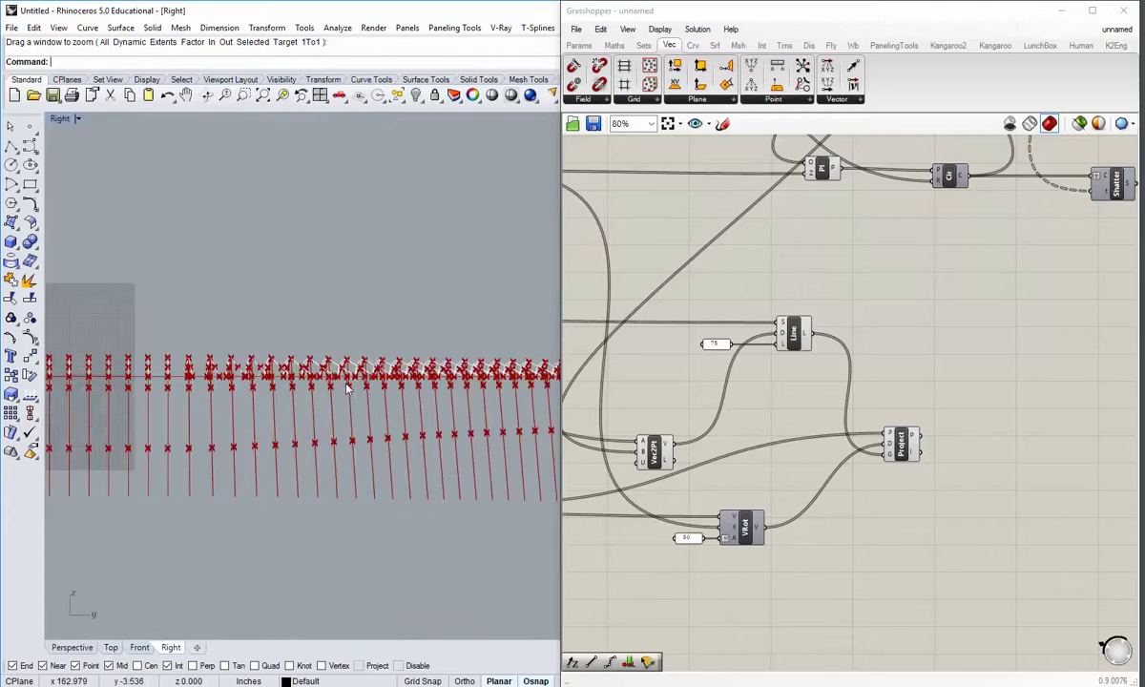
scroll(467, 473, "down", 2)
right_click_drag(467, 473, 422, 434)
scroll(315, 439, "up", 1)
scroll(272, 447, "down", 1)
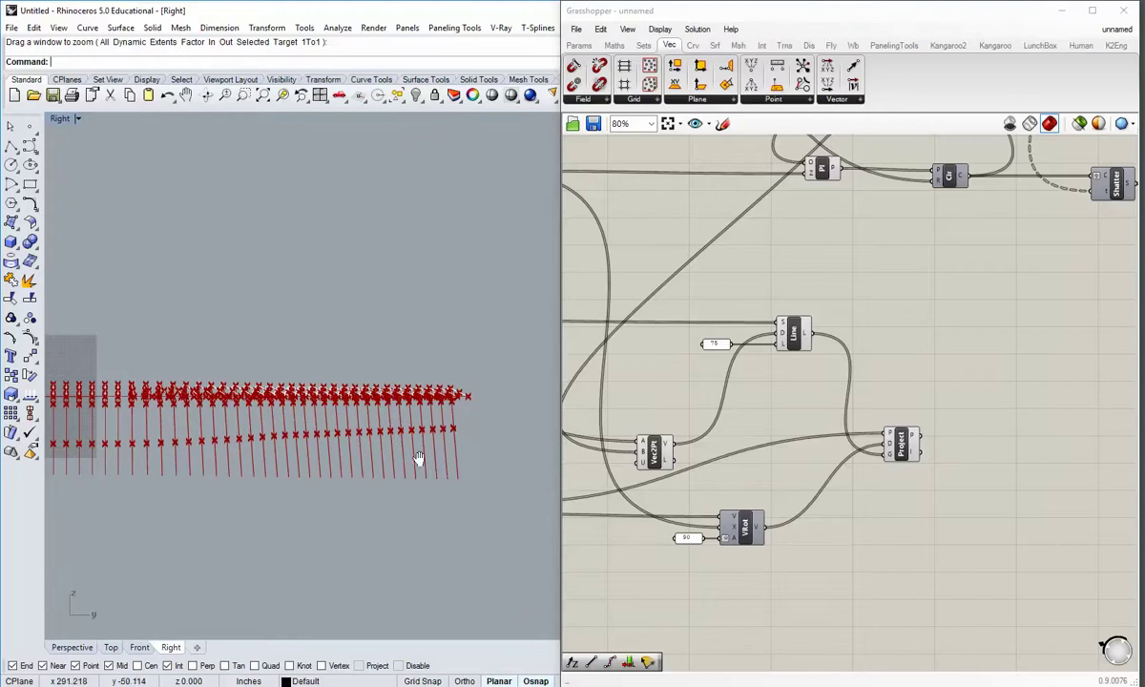
right_click_drag(418, 459, 508, 463)
right_click_drag(189, 455, 92, 458)
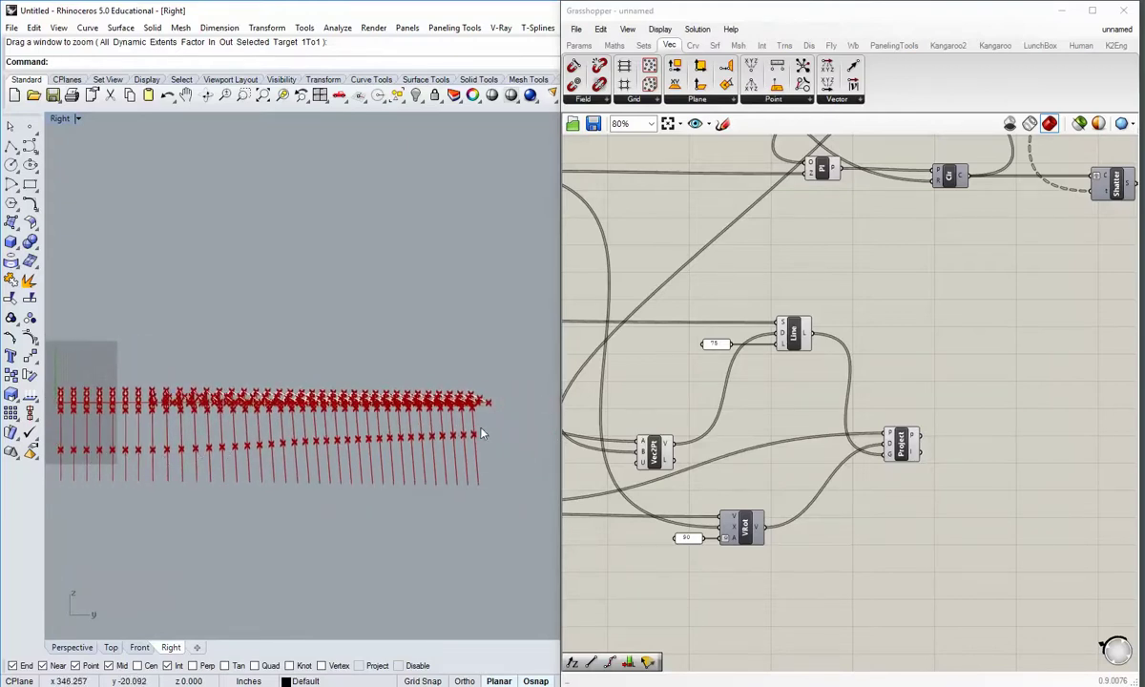
- Return to the maximized perspective view and examine the projected points below the roof profiles
double_click(57, 119)
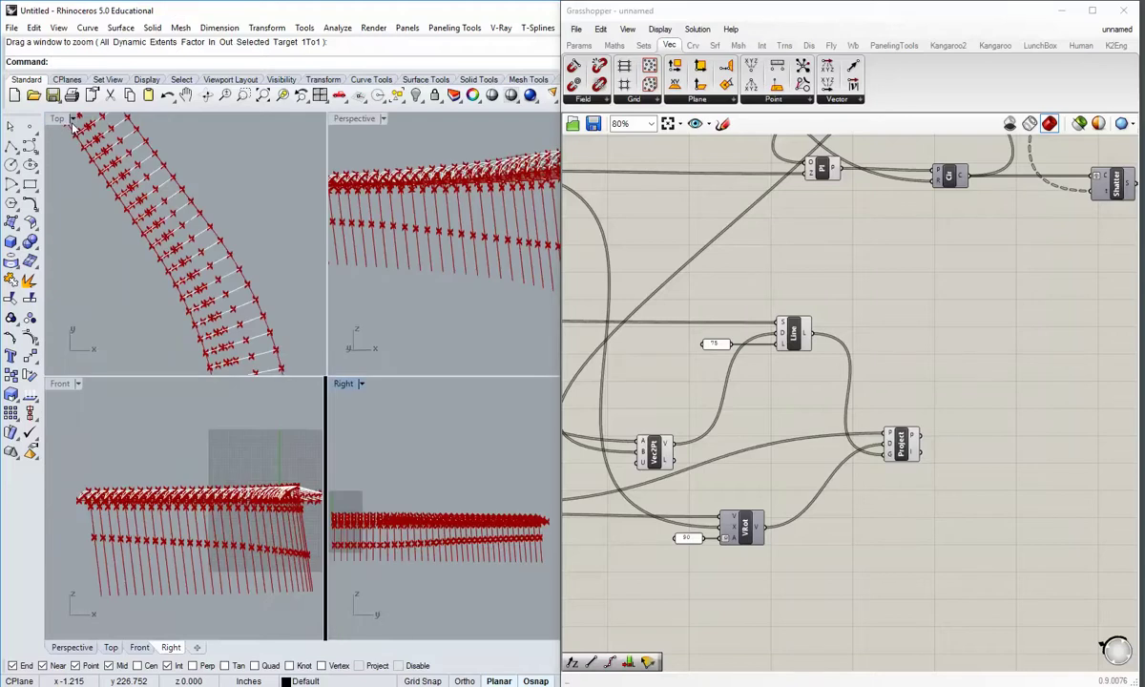
double_click(354, 118)
right_click_drag(457, 321, 346, 463)
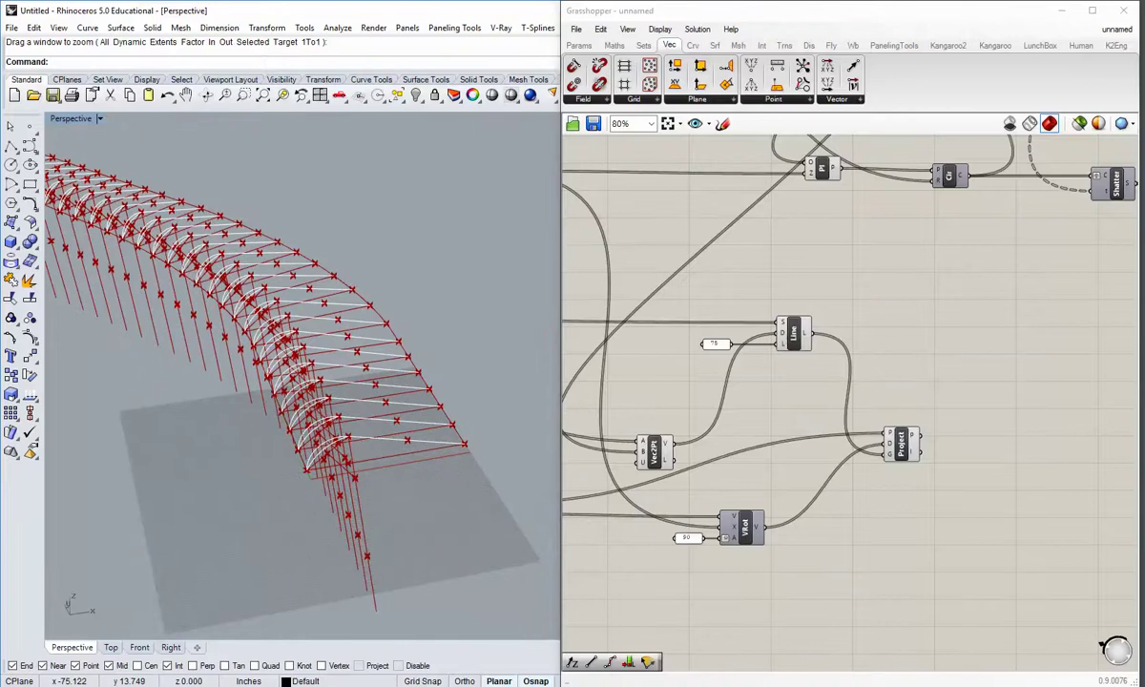
right_click_drag(427, 475, 346, 455)
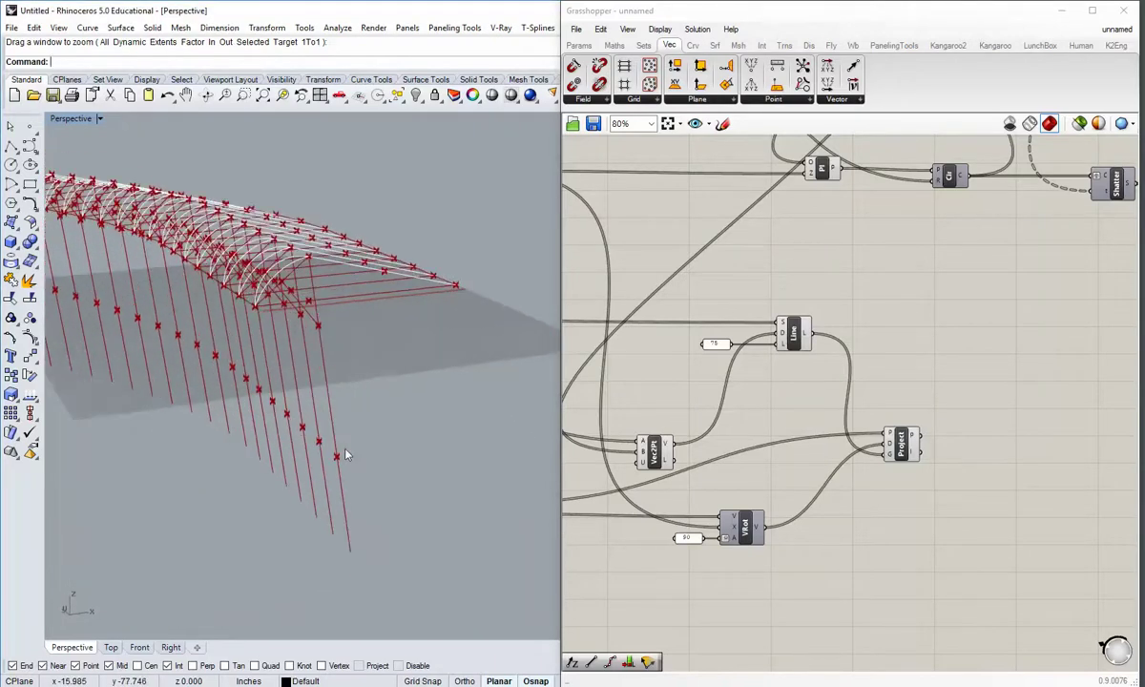
- Group the Project Point component on its own and label the group "cen pt 2"
left_click(903, 445)
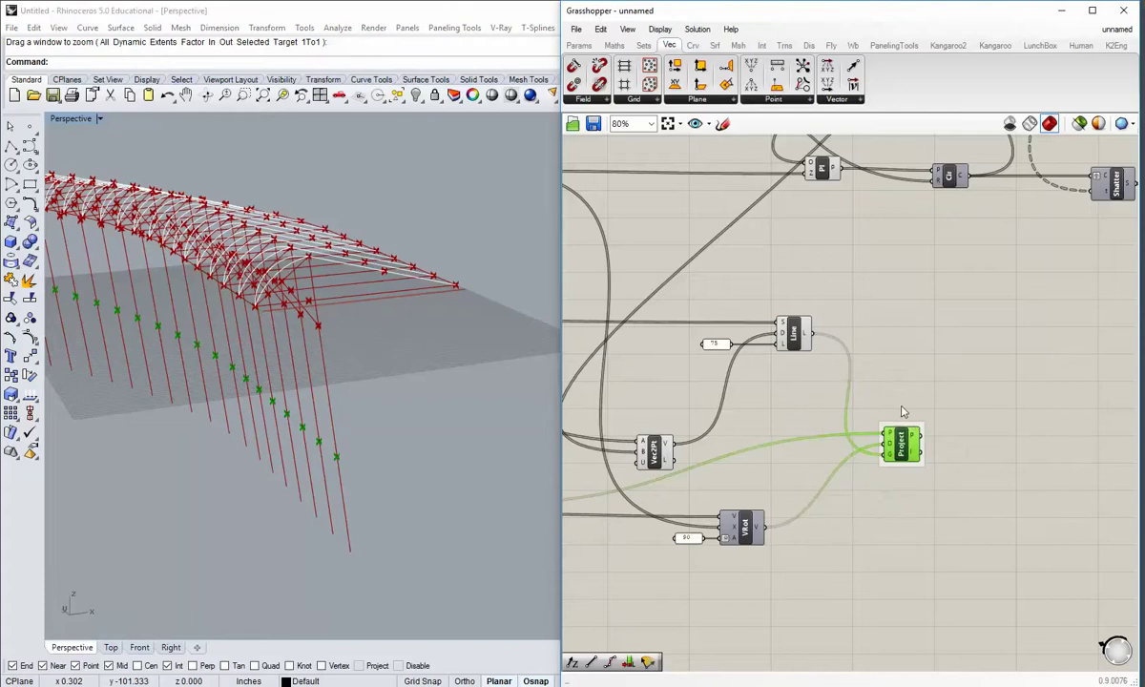
right_click(904, 431)
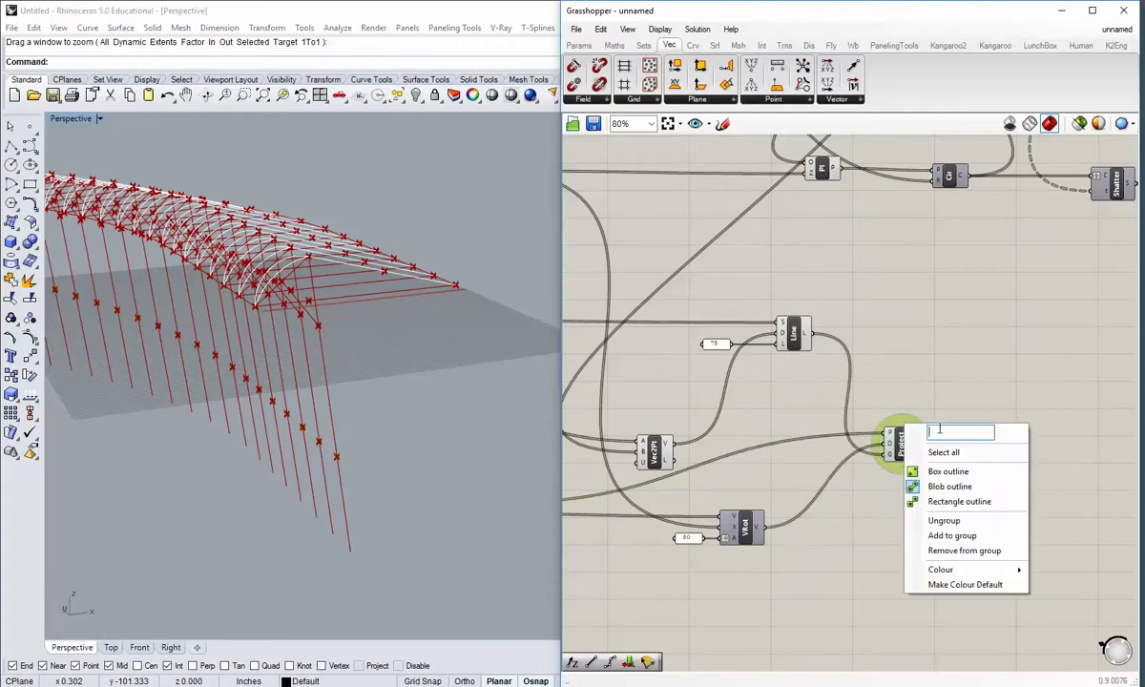
left_click(979, 391)
scroll(926, 426, "up", 2)
right_click(905, 420)
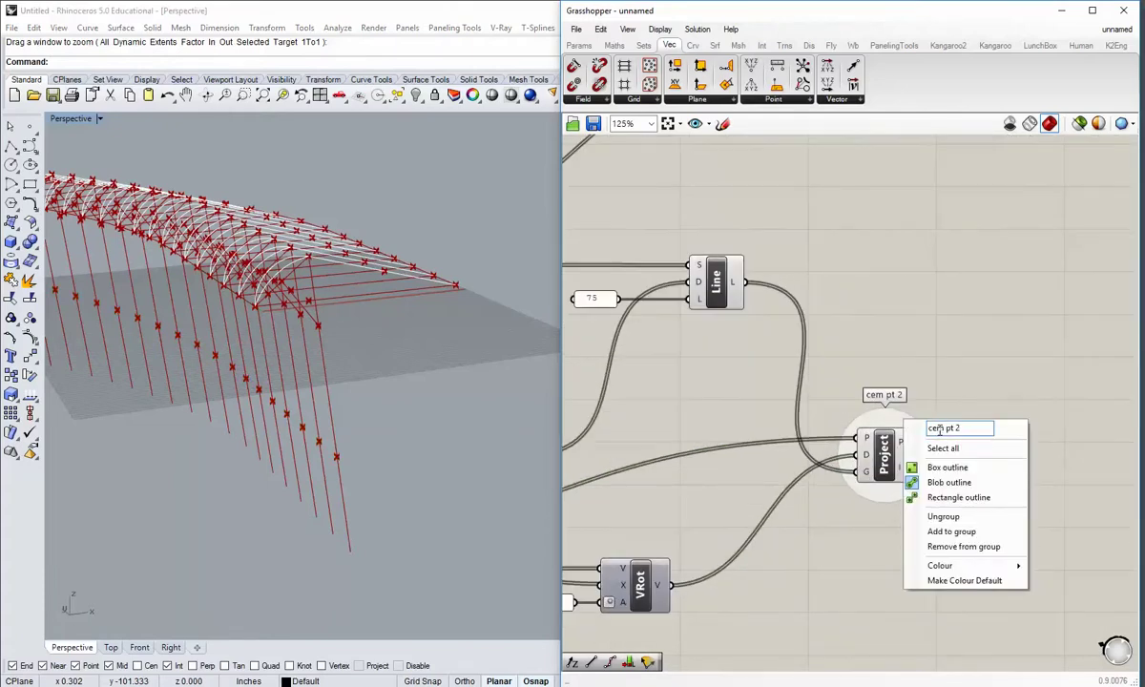
left_click(943, 429)
key("BackSpace")
type("n")
left_click(946, 388)
scroll(938, 390, "down", 2)
right_click_drag(910, 491, 770, 479)
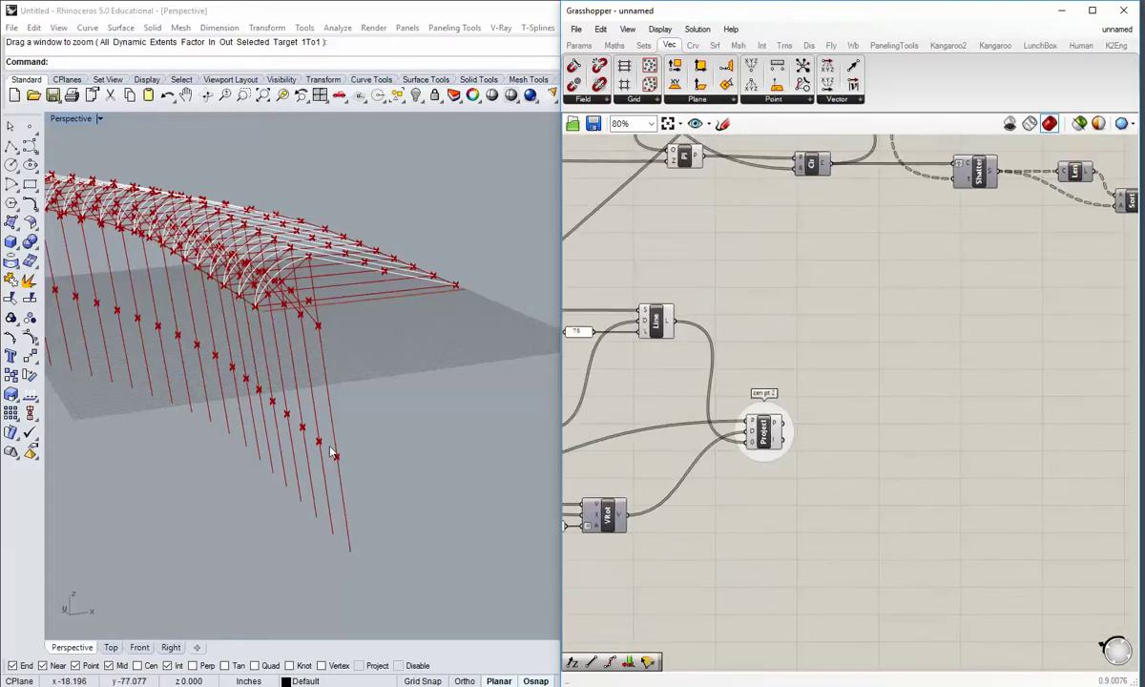
- Add a Distance component beside the end pt 2 point parameter
right_click_drag(336, 358, 328, 468)
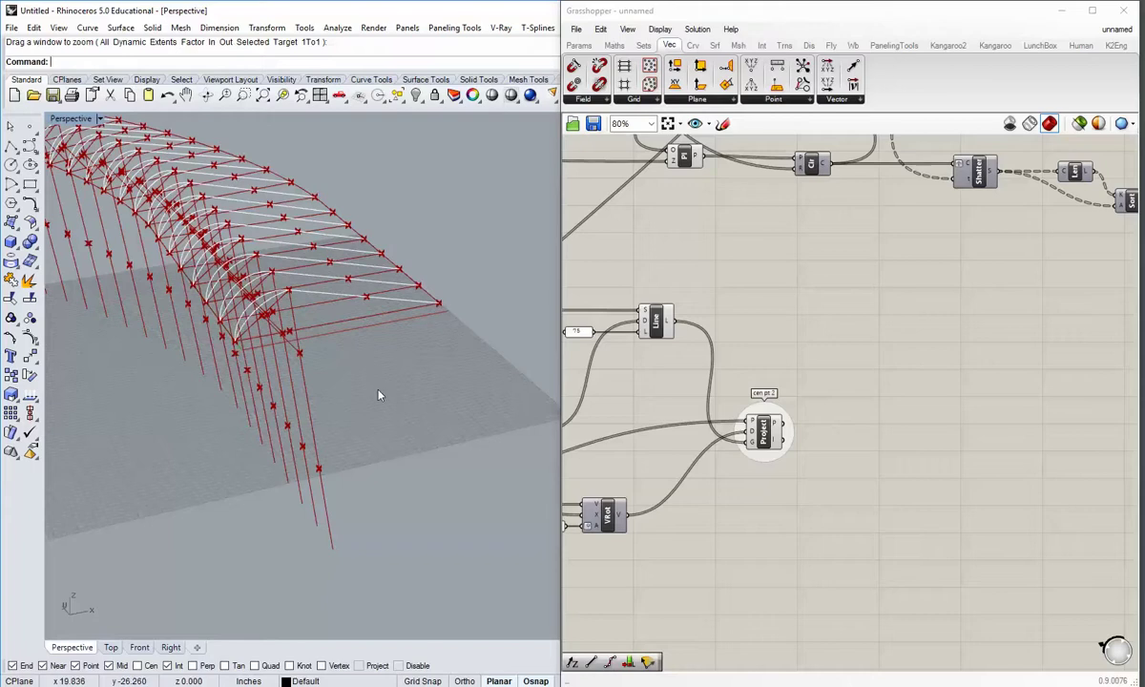
right_click_drag(378, 396, 350, 409, "shift")
right_click_drag(378, 336, 420, 334)
scroll(680, 415, "down", 3)
scroll(681, 415, "up", 4)
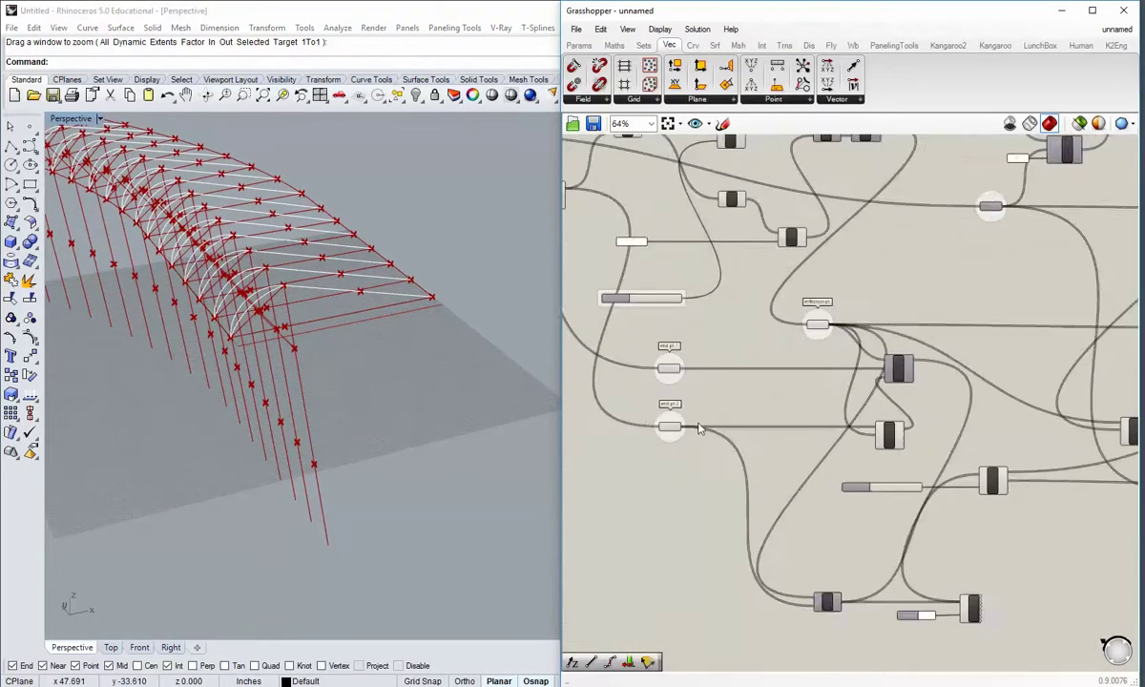
left_click(614, 45)
left_click(670, 45)
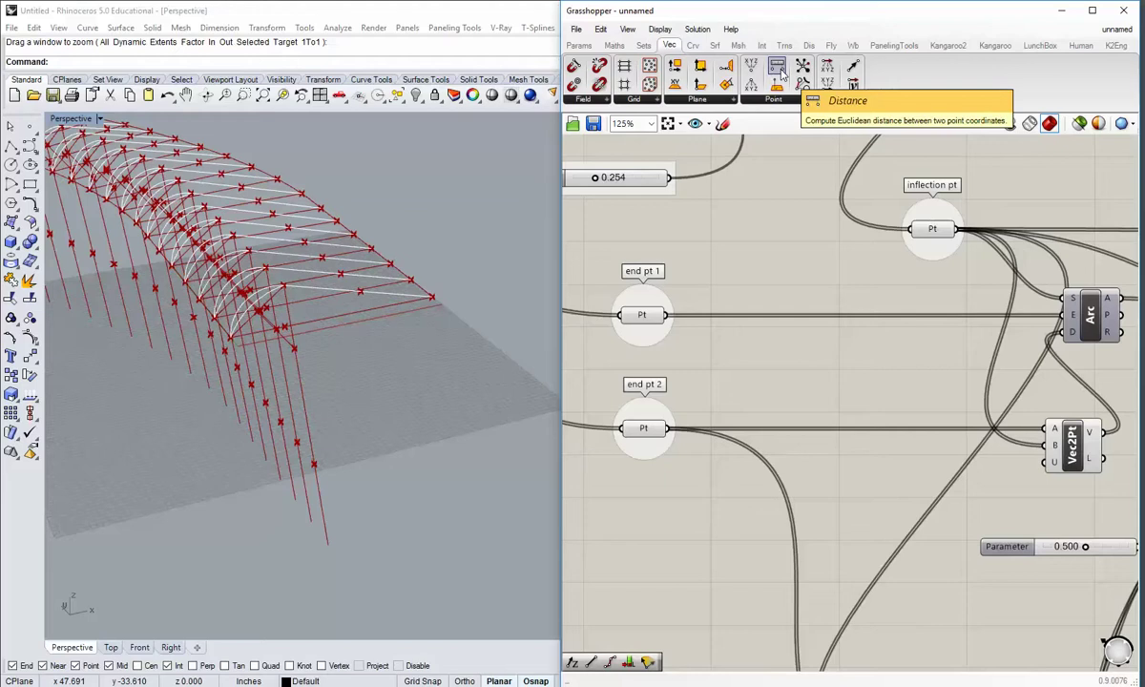
left_click_drag(777, 73, 772, 424)
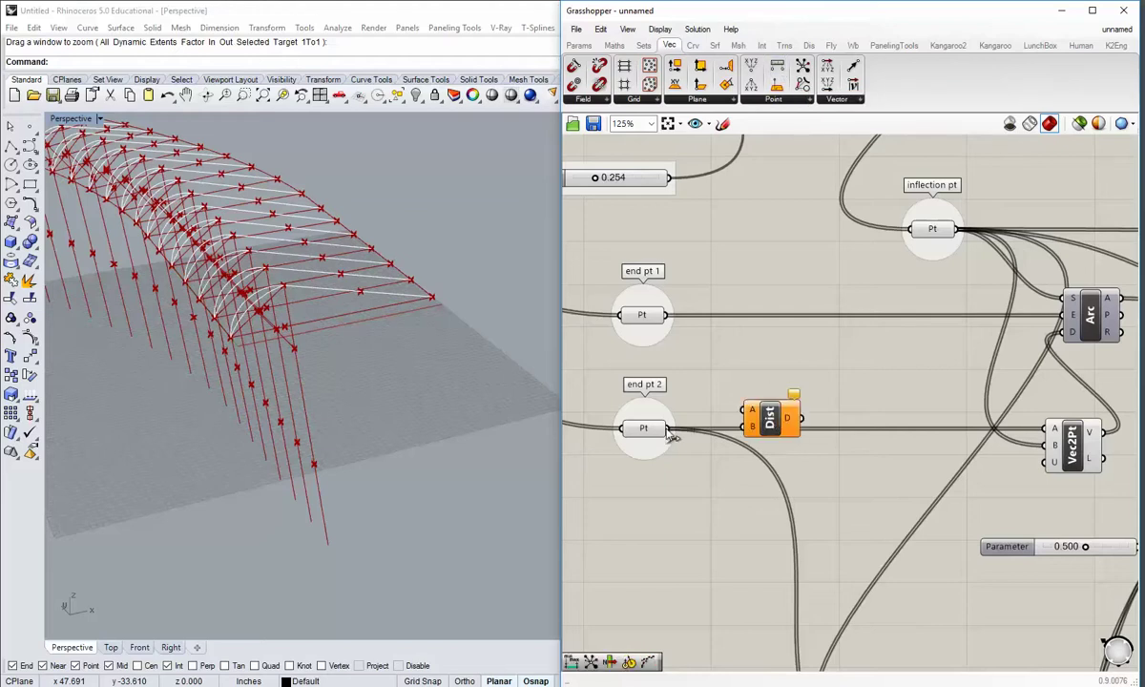
- Connect the end pt 2 and cen pt 2 points to Distance inputs A and B, placing the component just below the cen pt 2 group
scroll(668, 435, "down", 5)
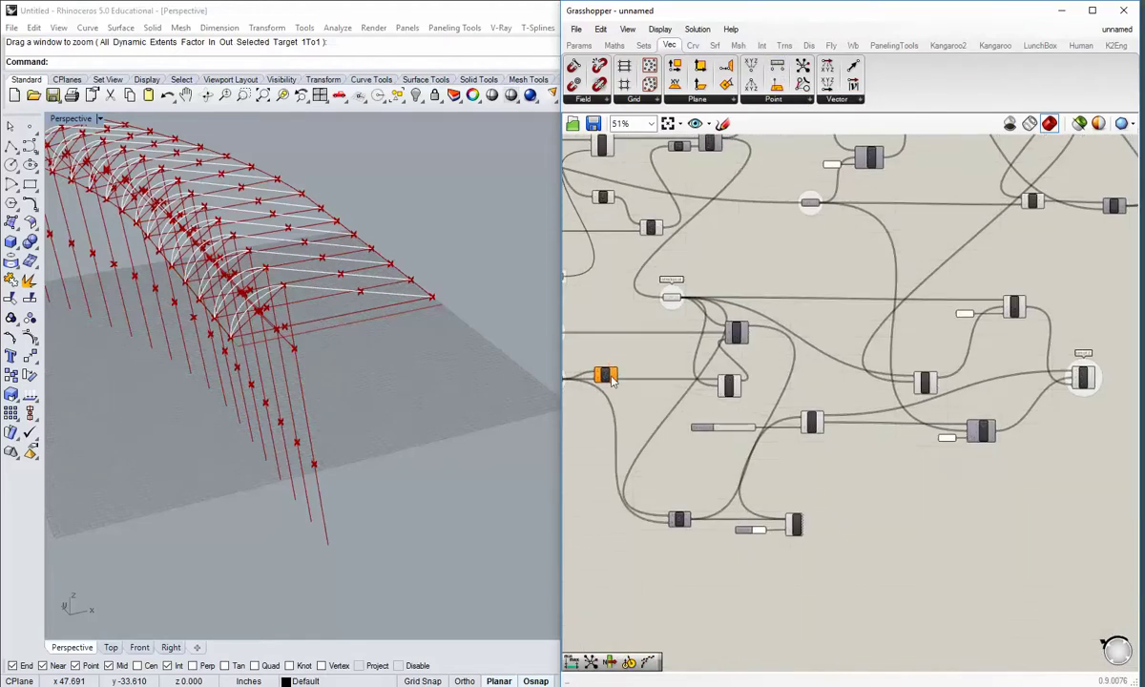
left_click_drag(612, 380, 1095, 426)
scroll(1073, 402, "up", 3)
right_click_drag(1073, 403, 777, 415)
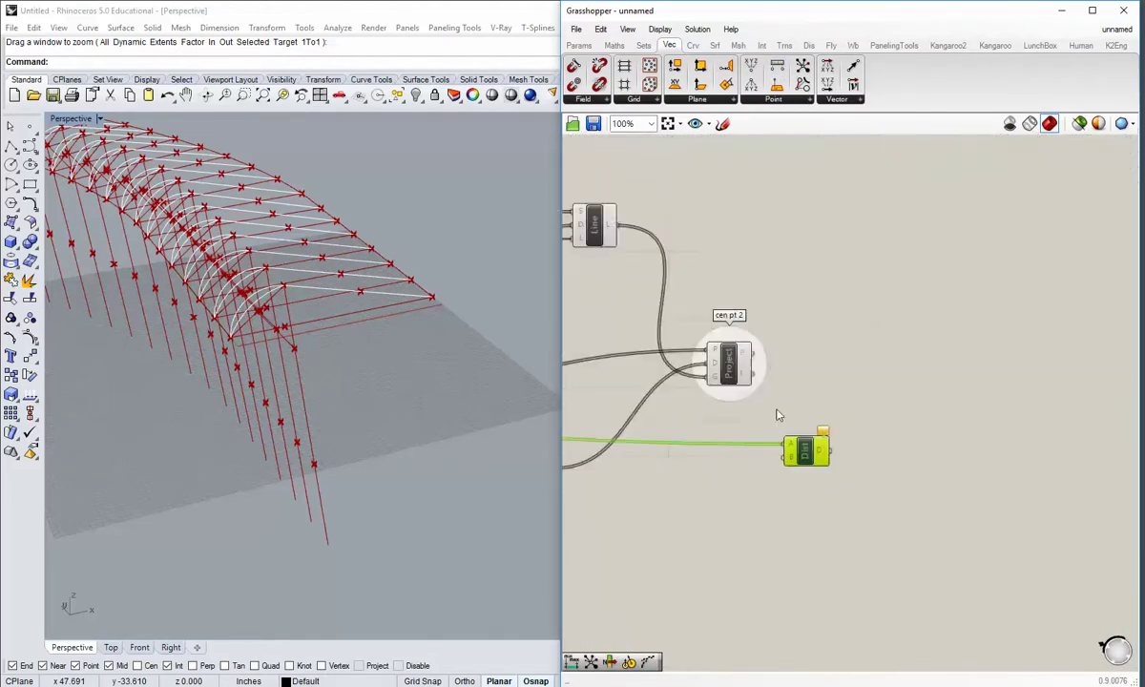
left_click_drag(752, 354, 813, 475)
left_click(805, 489)
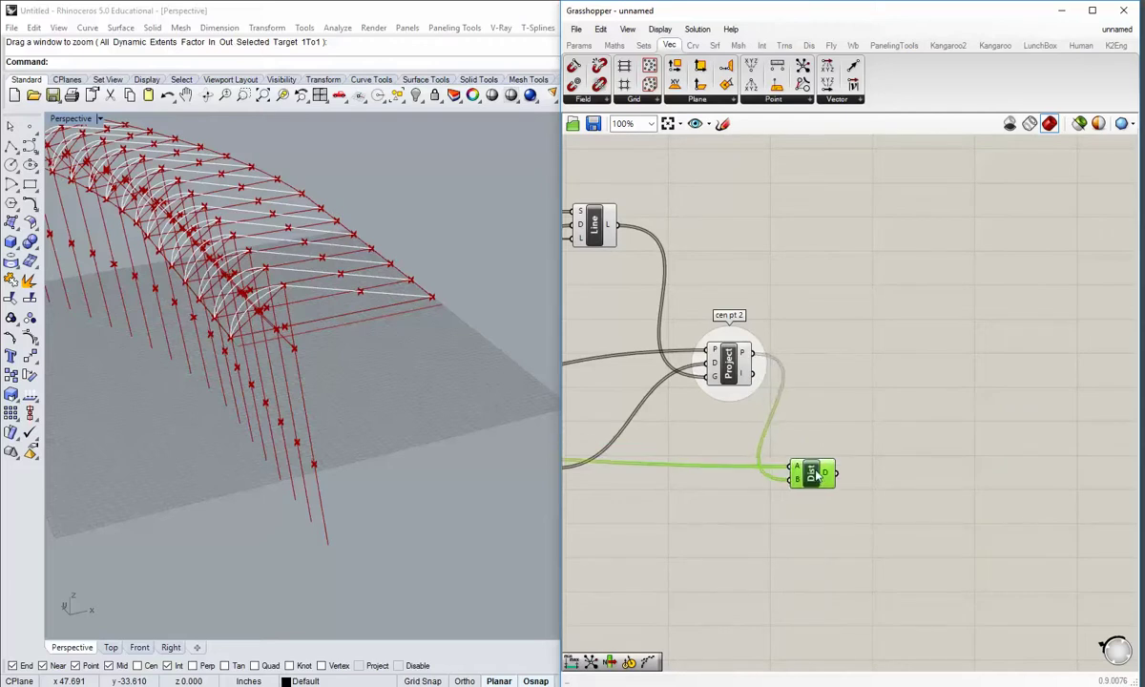
left_click(805, 420)
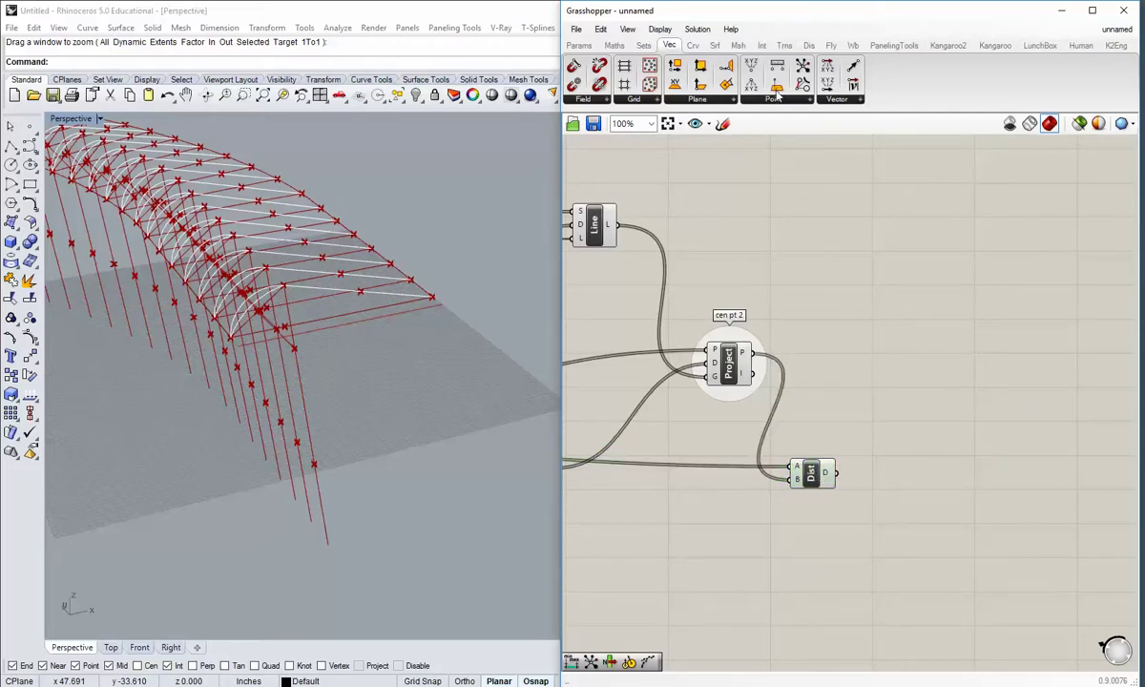
- Add a Circle component defined by plane and radius beyond the cen pt 2 group, near the Distance component
left_click(695, 46)
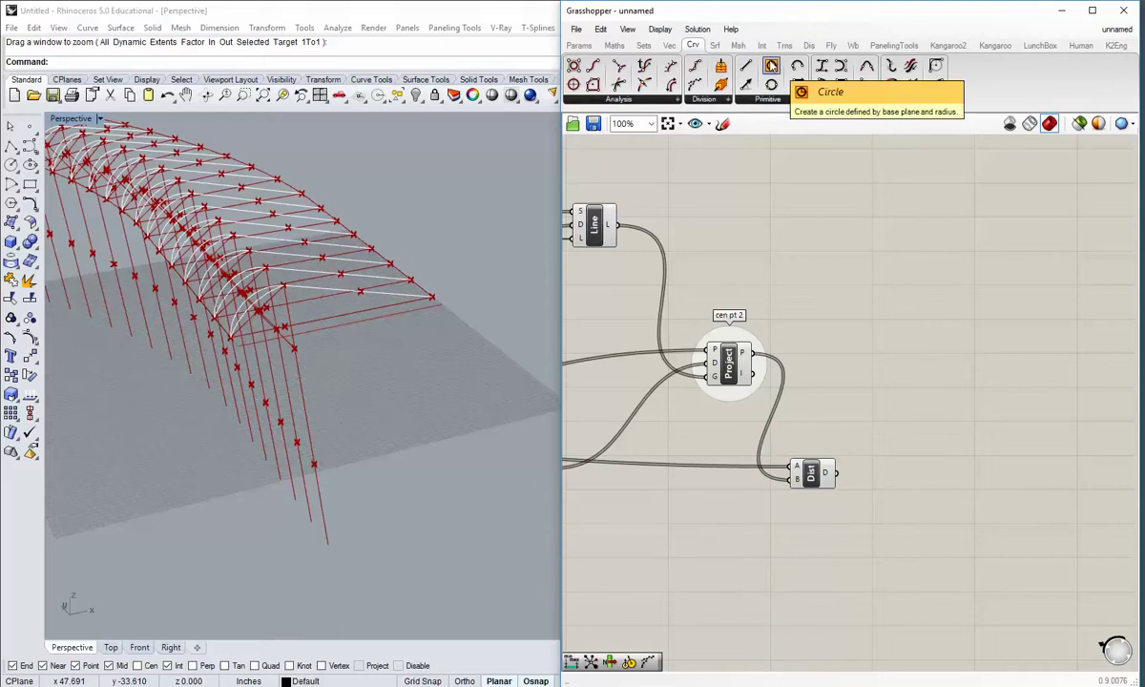
left_click_drag(771, 65, 907, 385)
scroll(894, 388, "down", 2)
right_click_drag(859, 409, 873, 417)
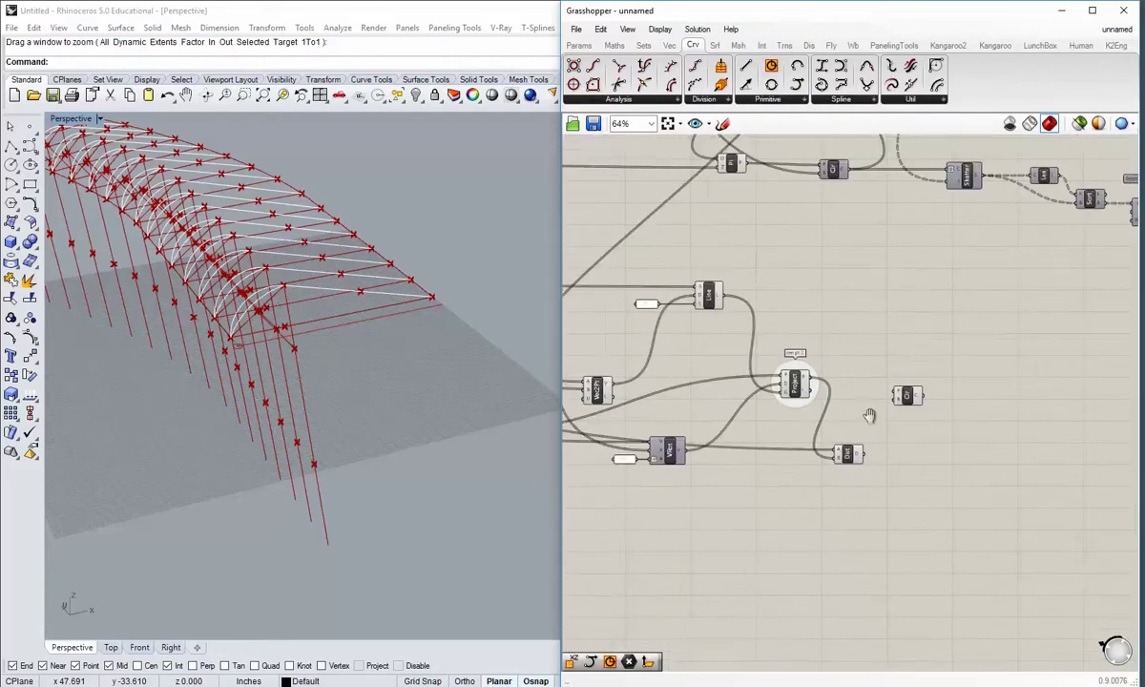
- Add a Plane Normal component near the Circle component and connect the cen pt 2 projected point to its origin input
scroll(873, 417, "up", 2)
mouse_move(911, 384)
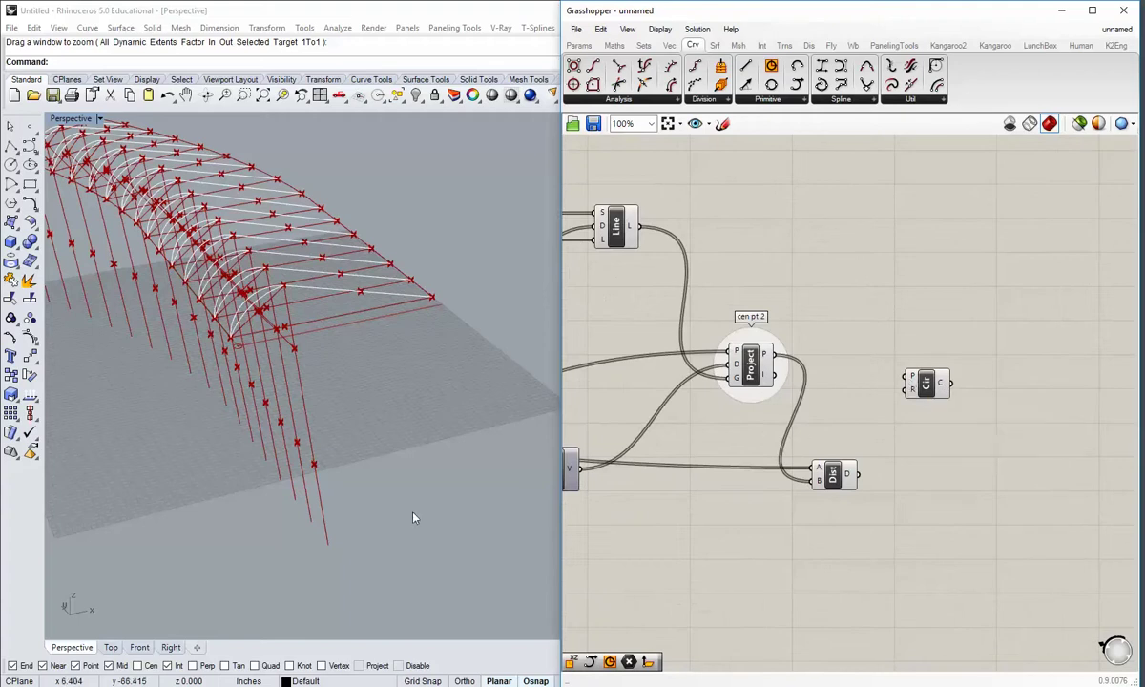
left_click(757, 366)
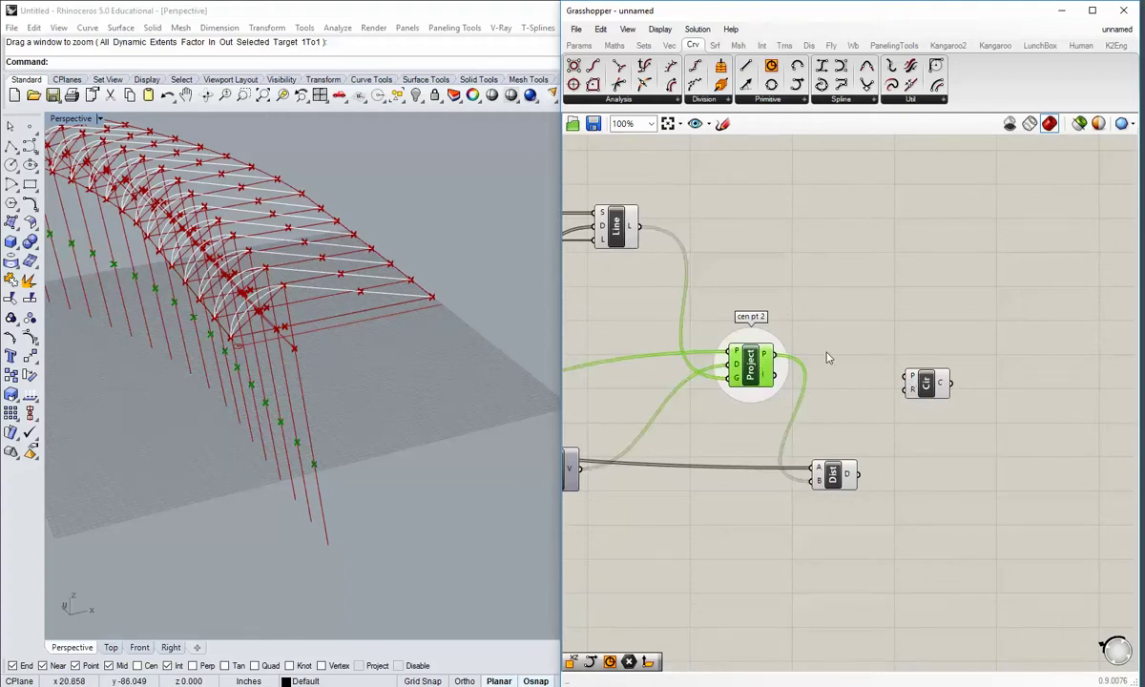
left_click(829, 358)
left_click(671, 45)
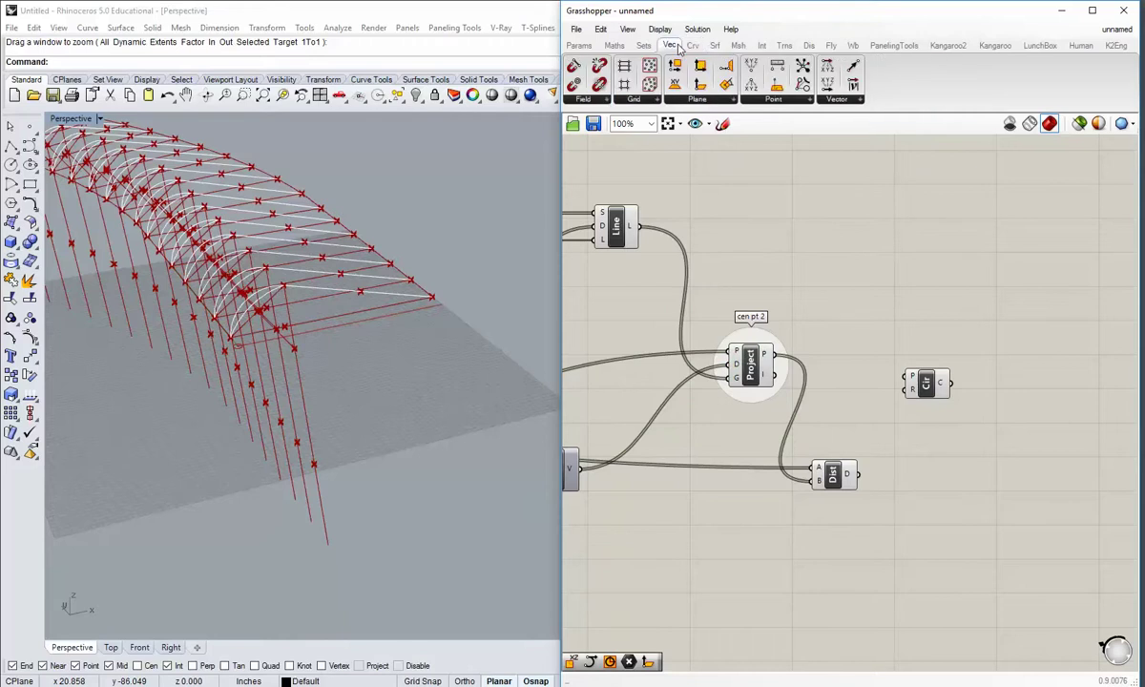
left_click_drag(702, 88, 863, 408)
left_click_drag(778, 362, 845, 408)
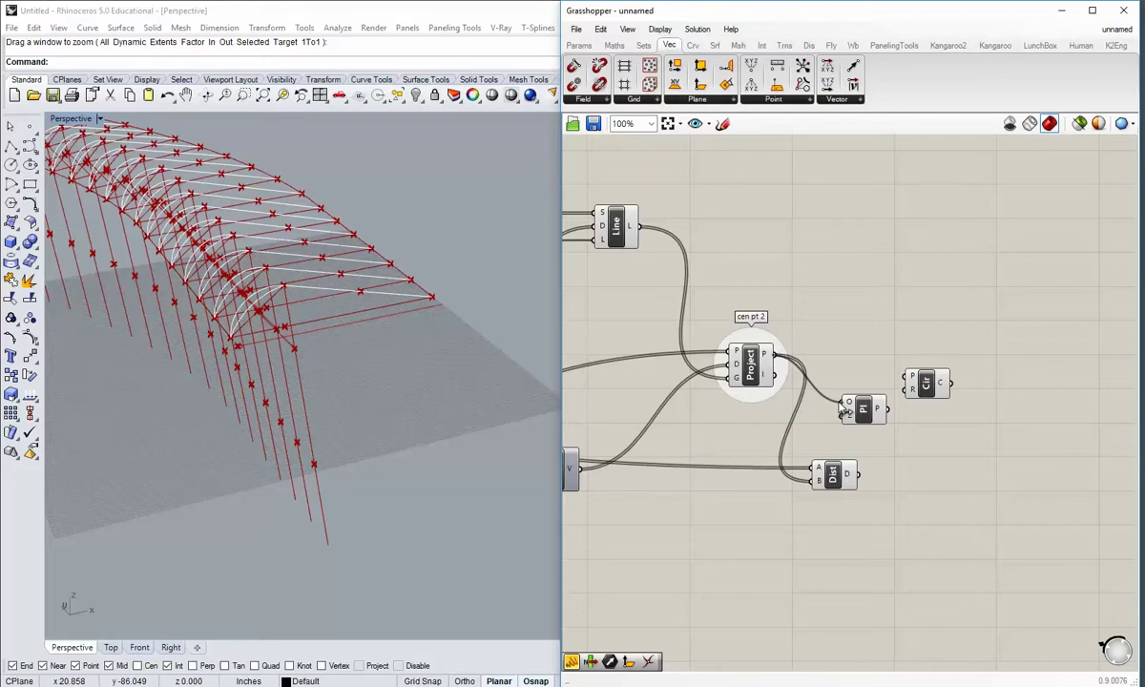
- Connect the grouped vector parameter to the Z-axis input of the new Plane Normal component
scroll(875, 486, "down", 4)
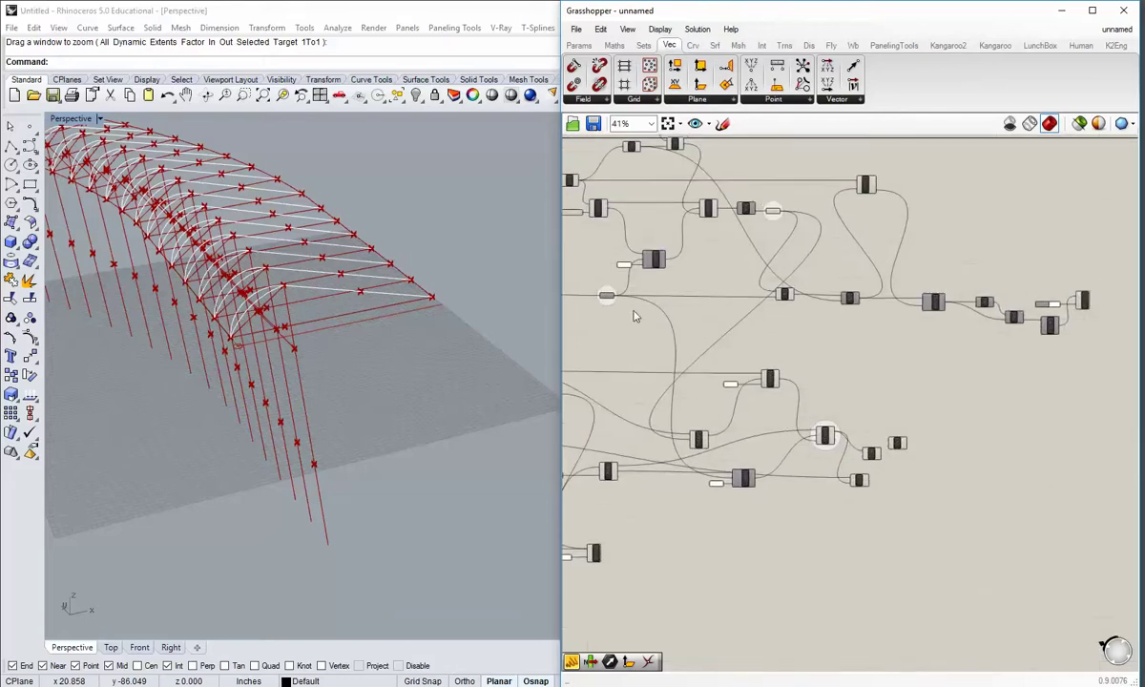
scroll(636, 317, "up", 1)
scroll(600, 290, "up", 3)
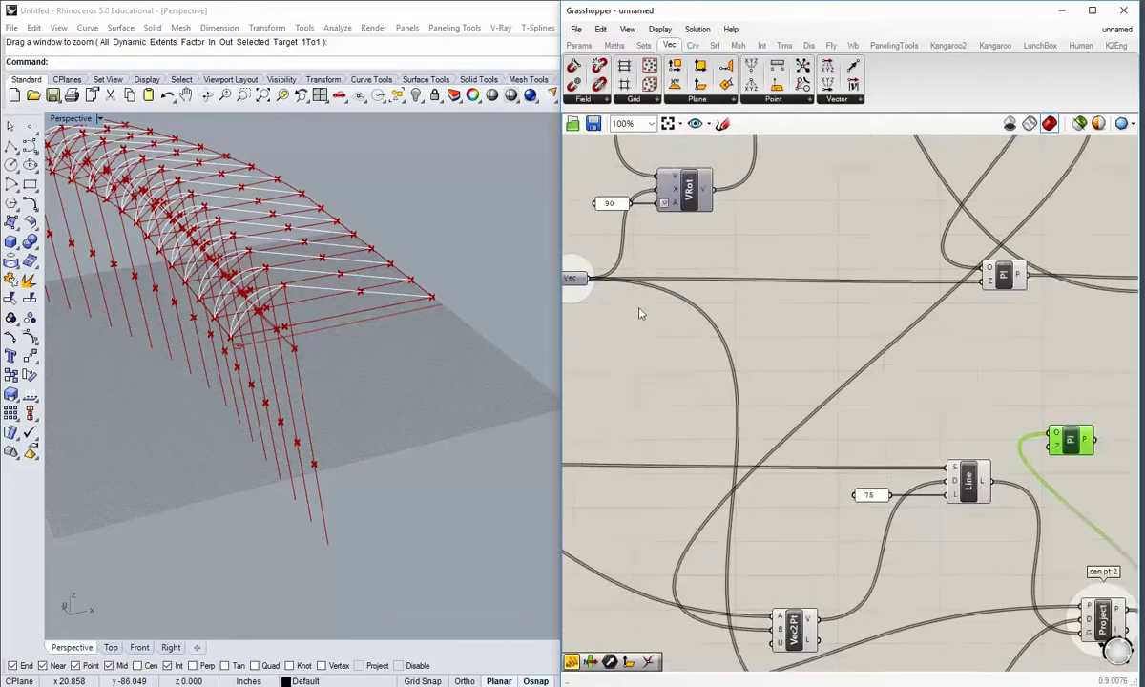
scroll(630, 262, "down", 1)
left_click_drag(655, 271, 1019, 403)
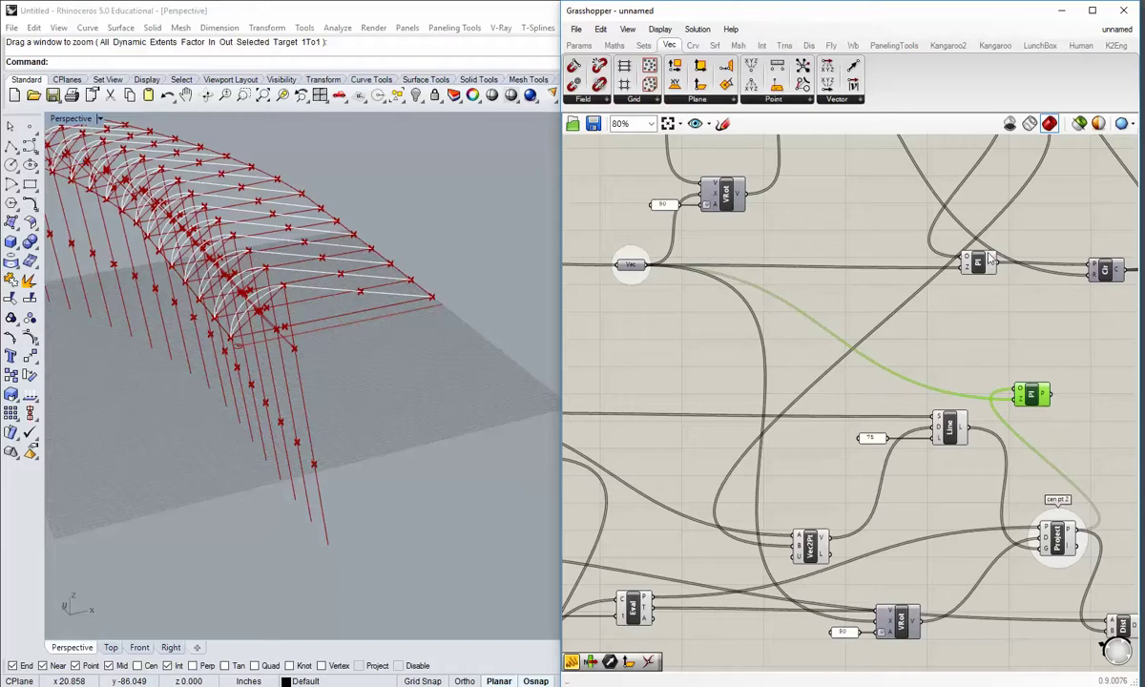
- Reposition the new Plane Normal component beyond and above the cen pt 2 group, with the unconnected Circle component further along
scroll(928, 375, "down", 2)
scroll(856, 268, "up", 1)
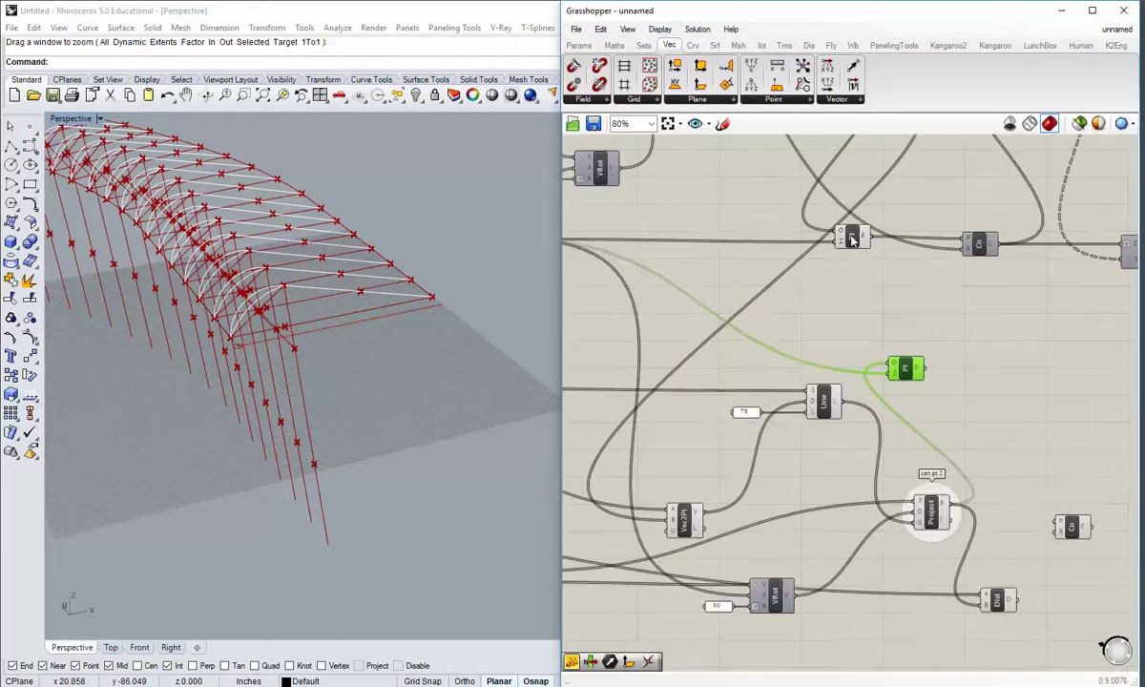
scroll(856, 251, "up", 1)
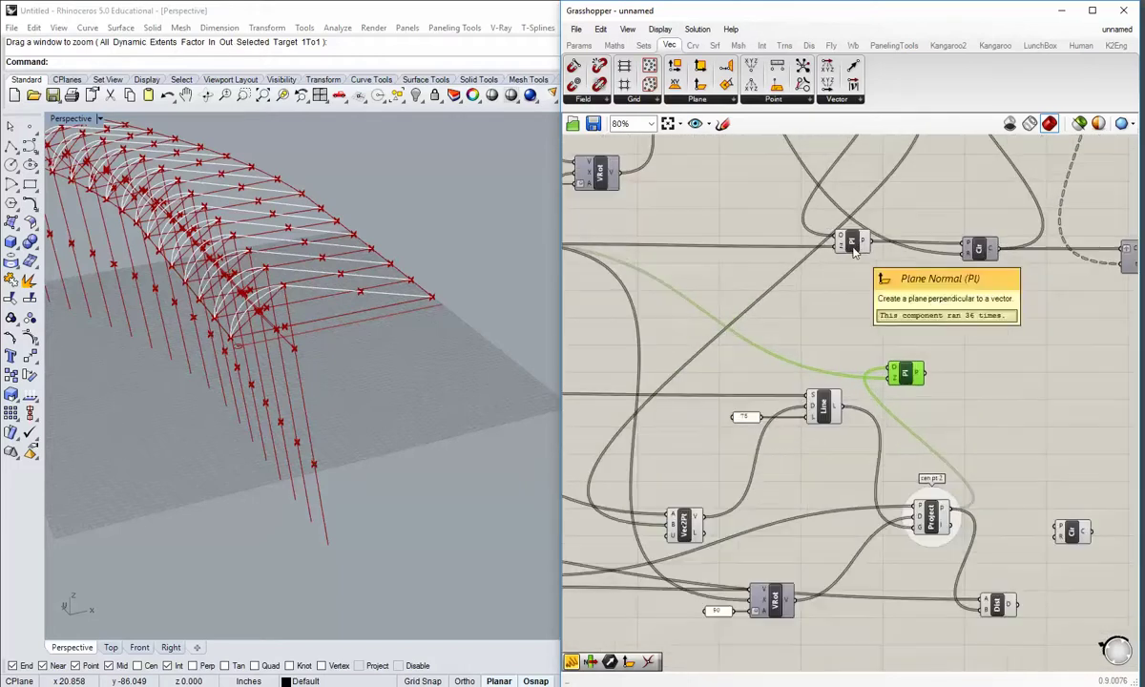
left_click(853, 243)
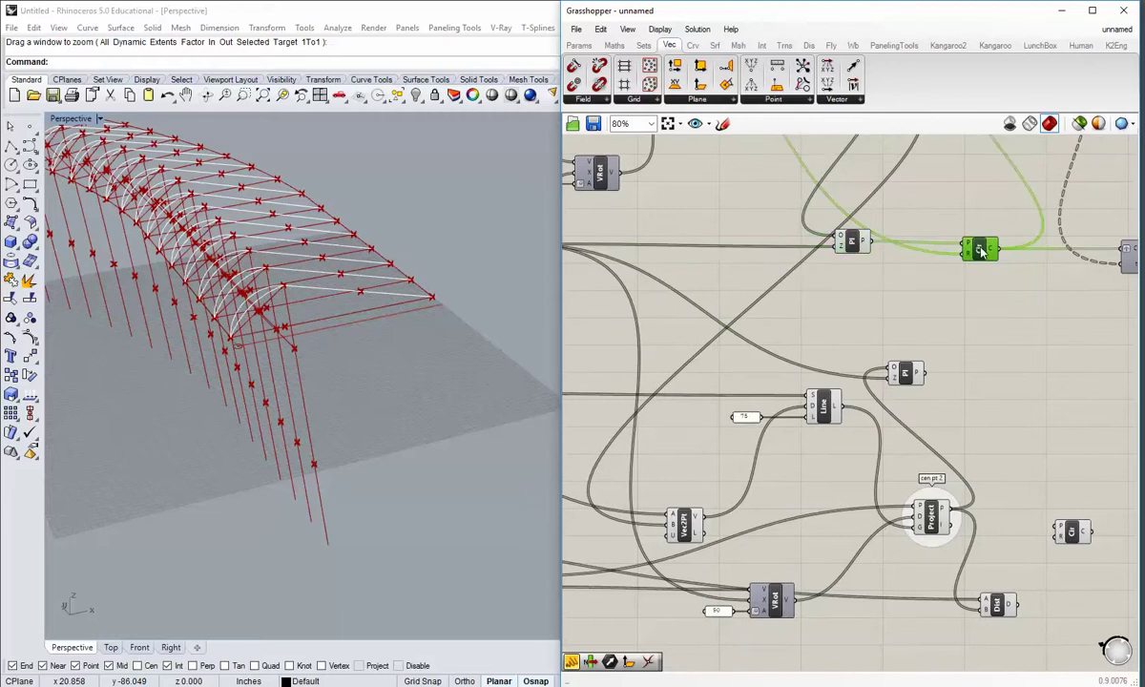
left_click(788, 332)
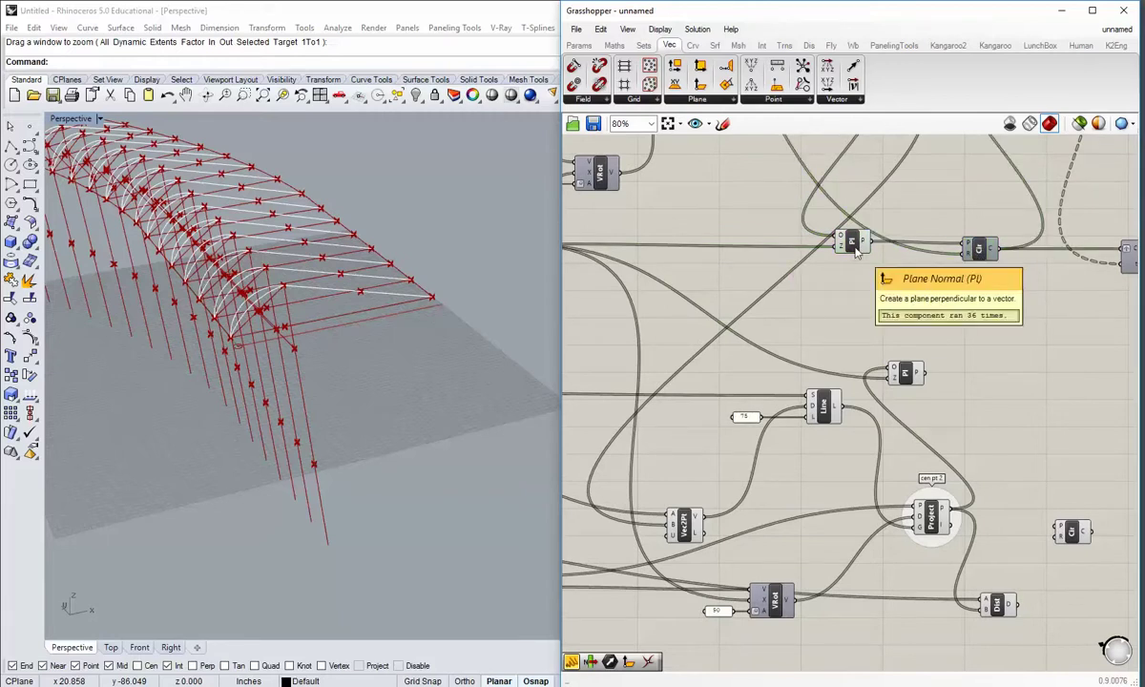
left_click(909, 375)
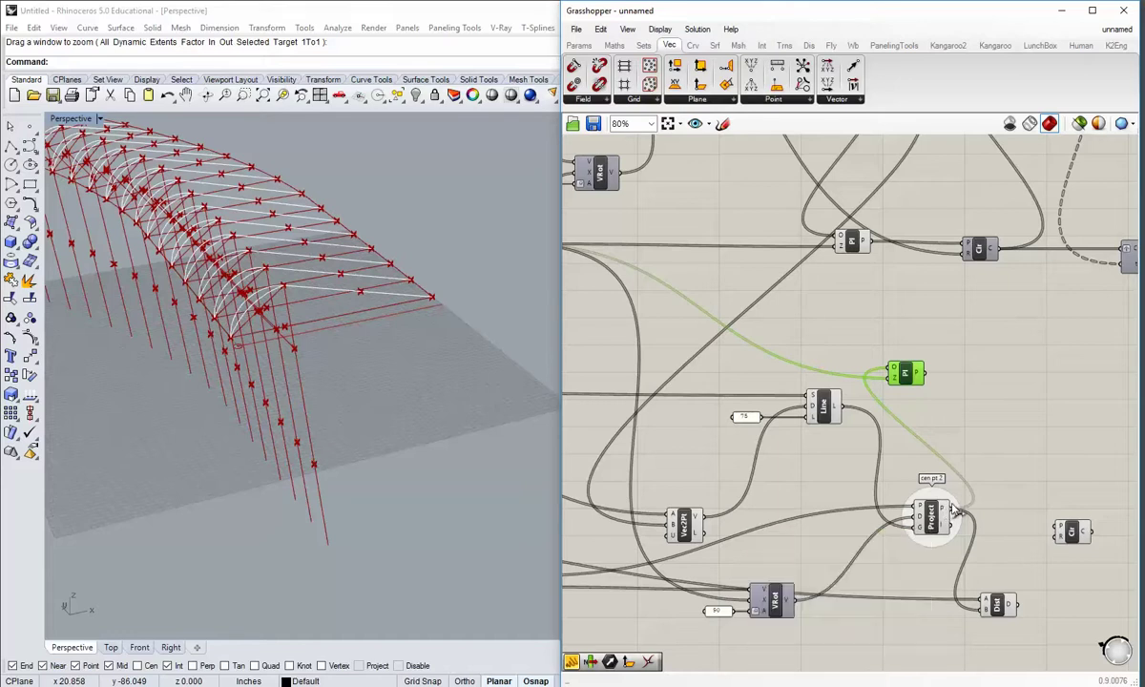
right_click_drag(957, 513, 809, 382)
left_click_drag(767, 347, 918, 381)
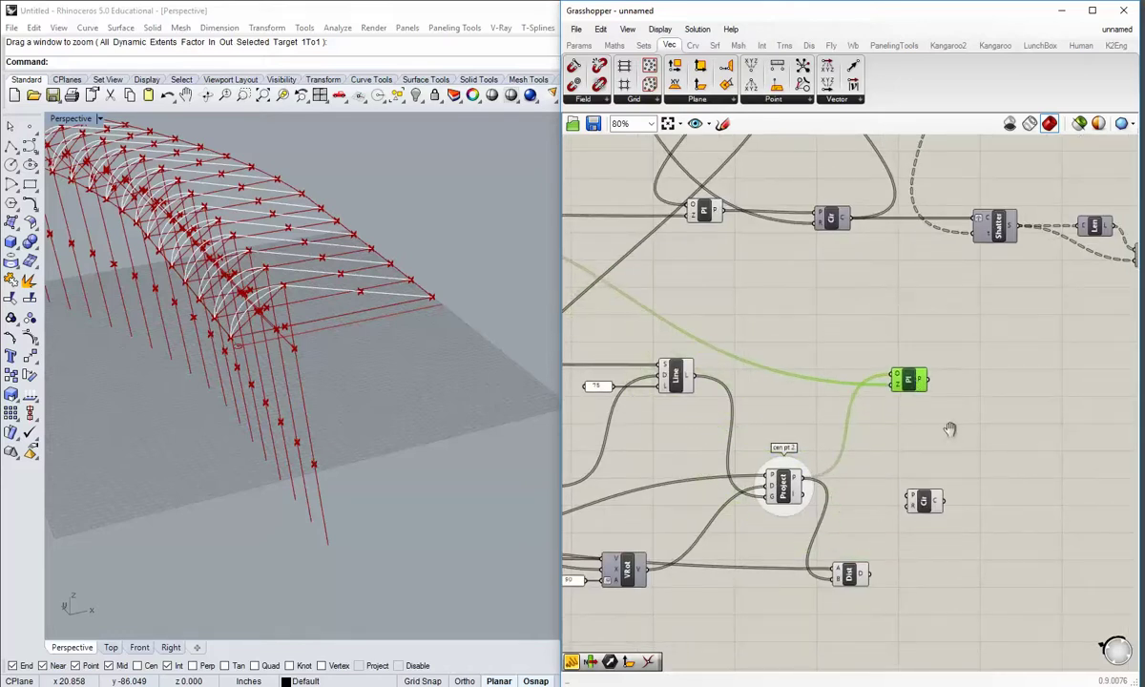
scroll(855, 510, "up", 2)
left_click_drag(854, 511, 967, 499)
- Connect the Plane Normal output to the new Circle's plane input and the Distance output to its radius input
left_click(852, 353)
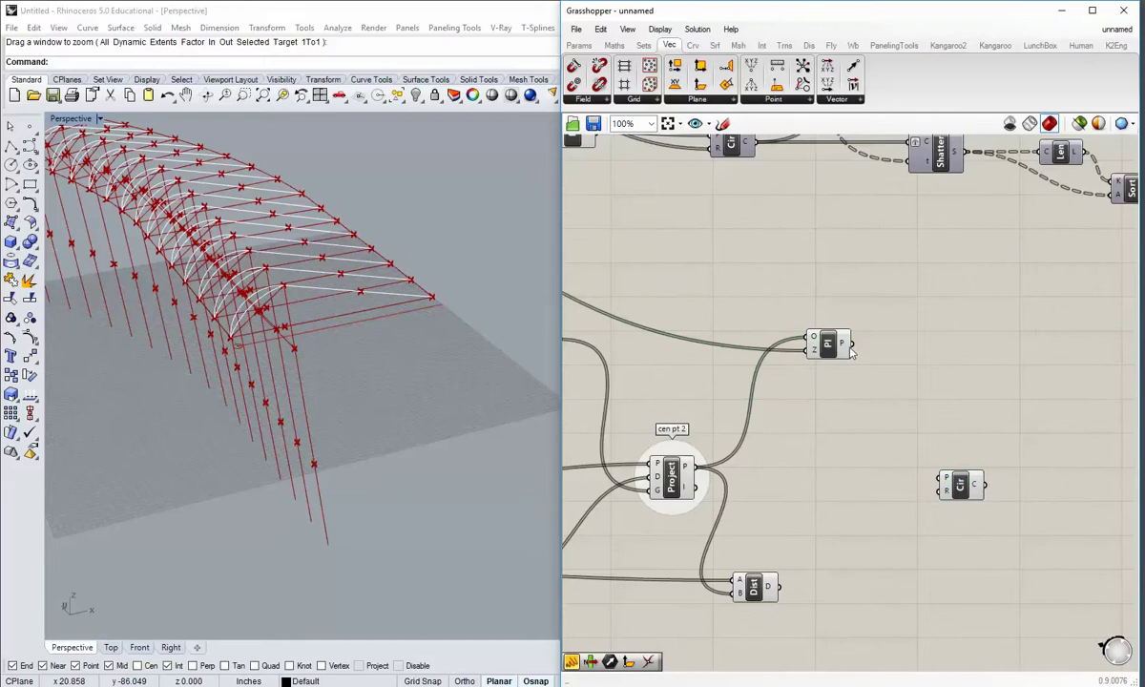
left_click_drag(855, 349, 943, 479)
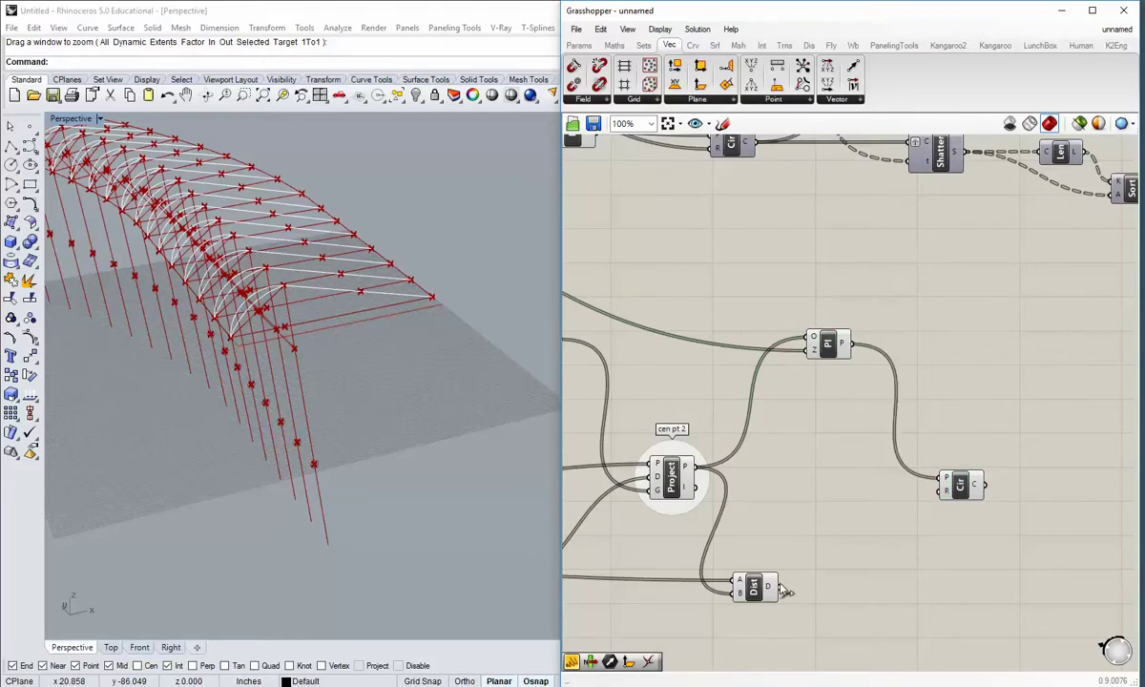
left_click_drag(779, 587, 951, 495)
right_click_drag(294, 376, 395, 363)
scroll(330, 407, "up", 4)
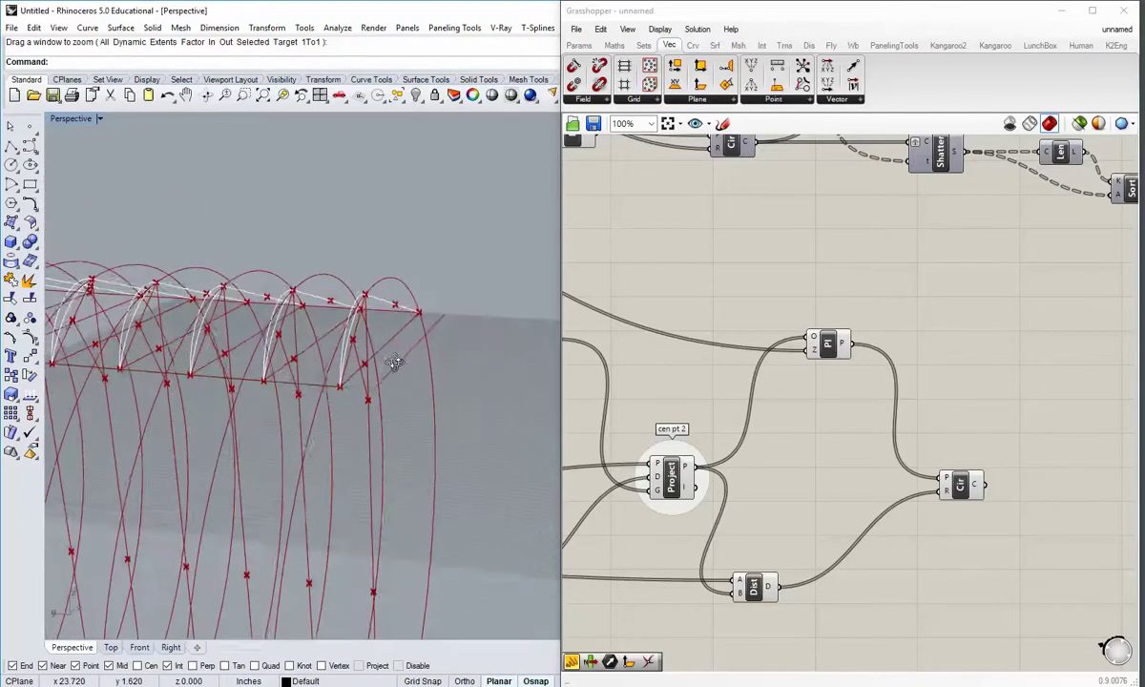
scroll(396, 294, "up", 6)
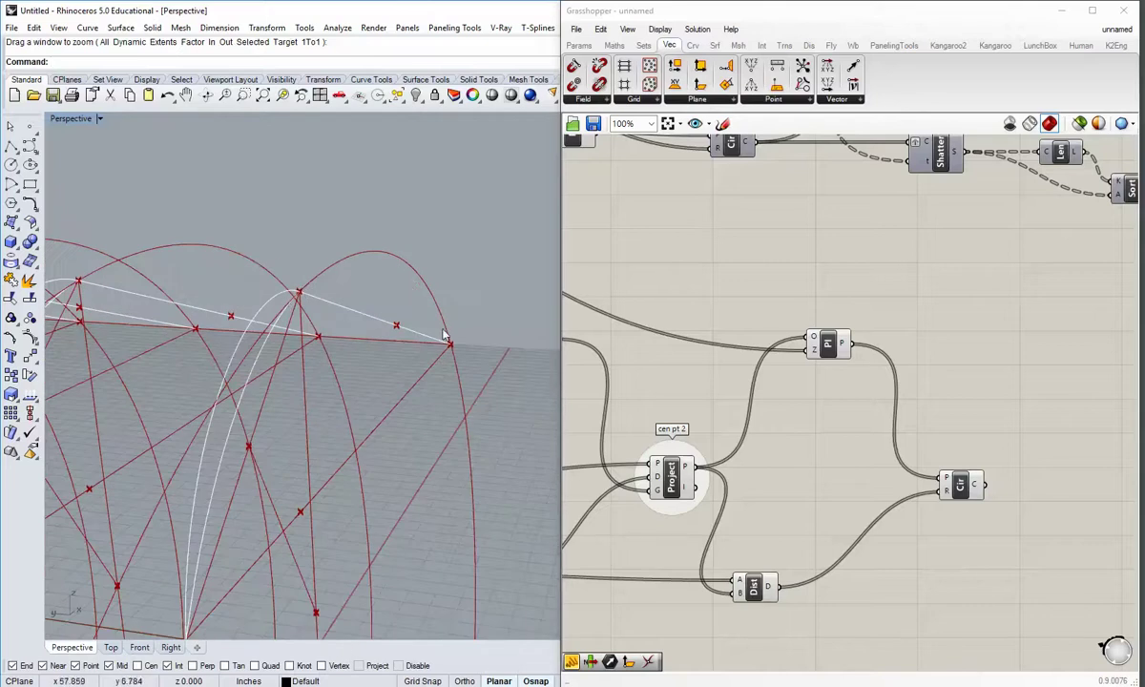
right_click_drag(258, 305, 299, 393)
- Move the new Circle component down so it lines up with the Distance component
right_click_drag(940, 533, 787, 501)
left_click_drag(812, 465, 848, 558)
left_click(813, 475)
right_click_drag(813, 475, 731, 475)
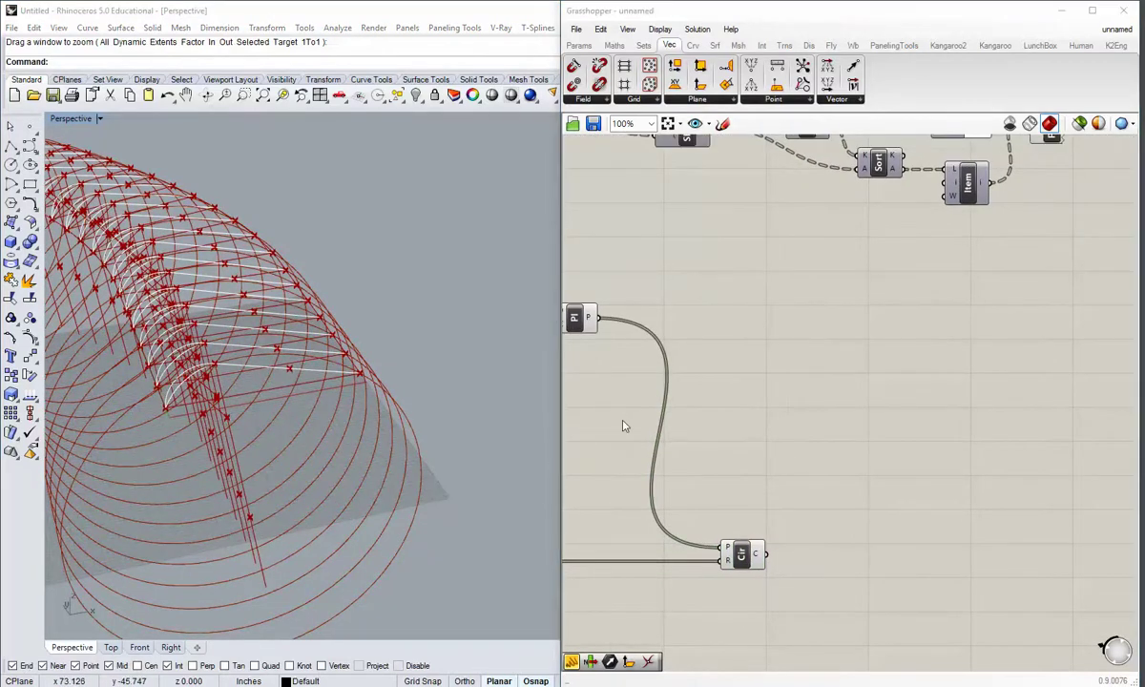
- Move the two-point Line component up, clear of the Custom Preview component it feeds
scroll(622, 426, "down", 4)
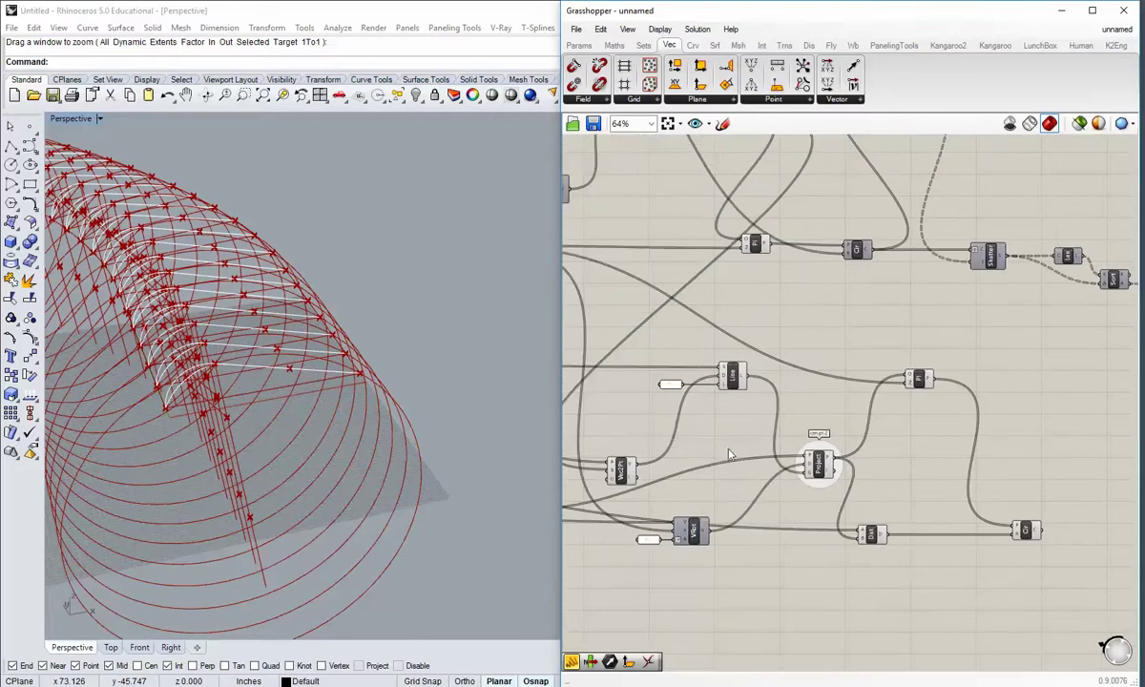
right_click_drag(635, 411, 754, 384)
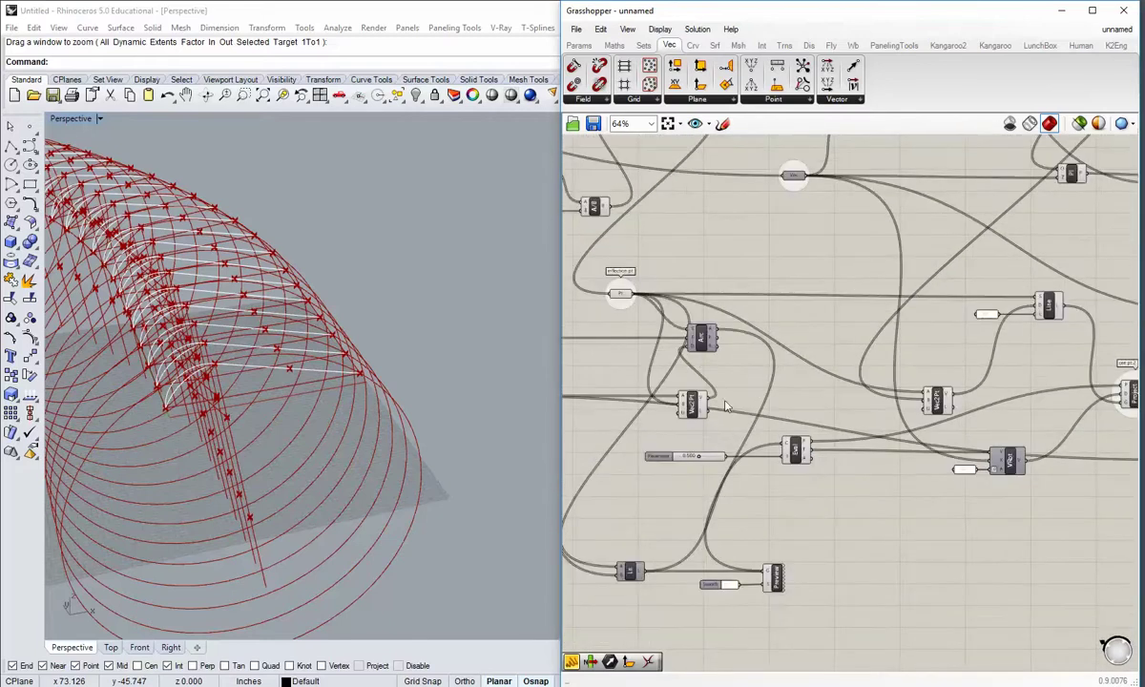
right_click_drag(637, 420, 718, 374)
left_click(715, 532)
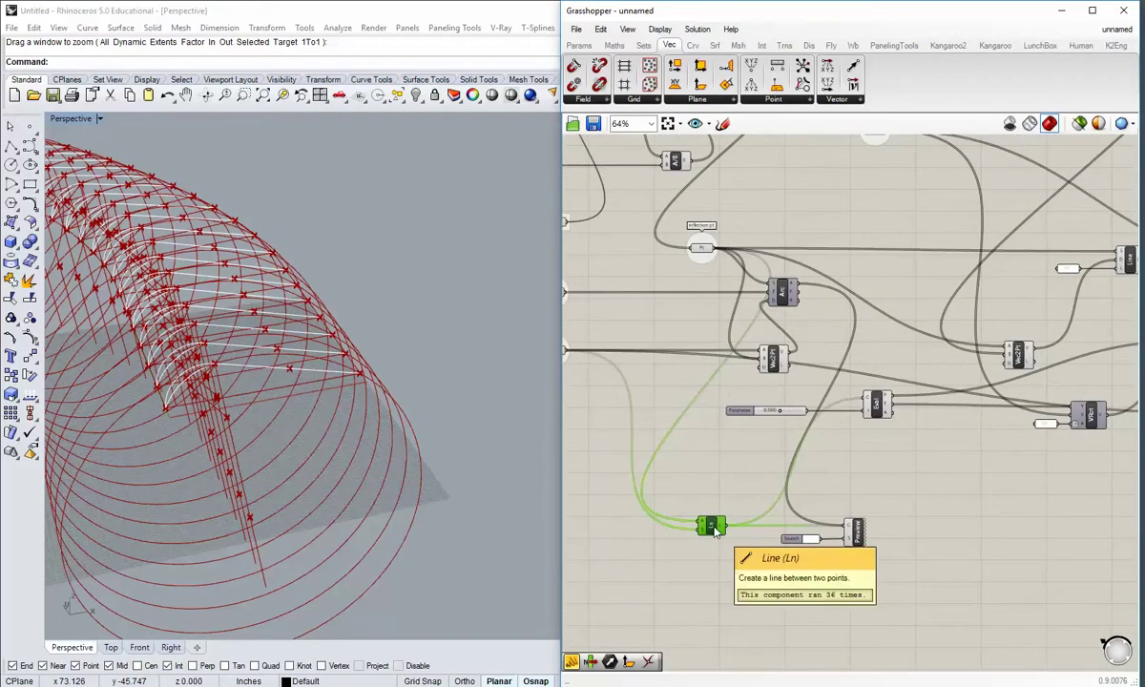
left_click_drag(716, 532, 702, 470)
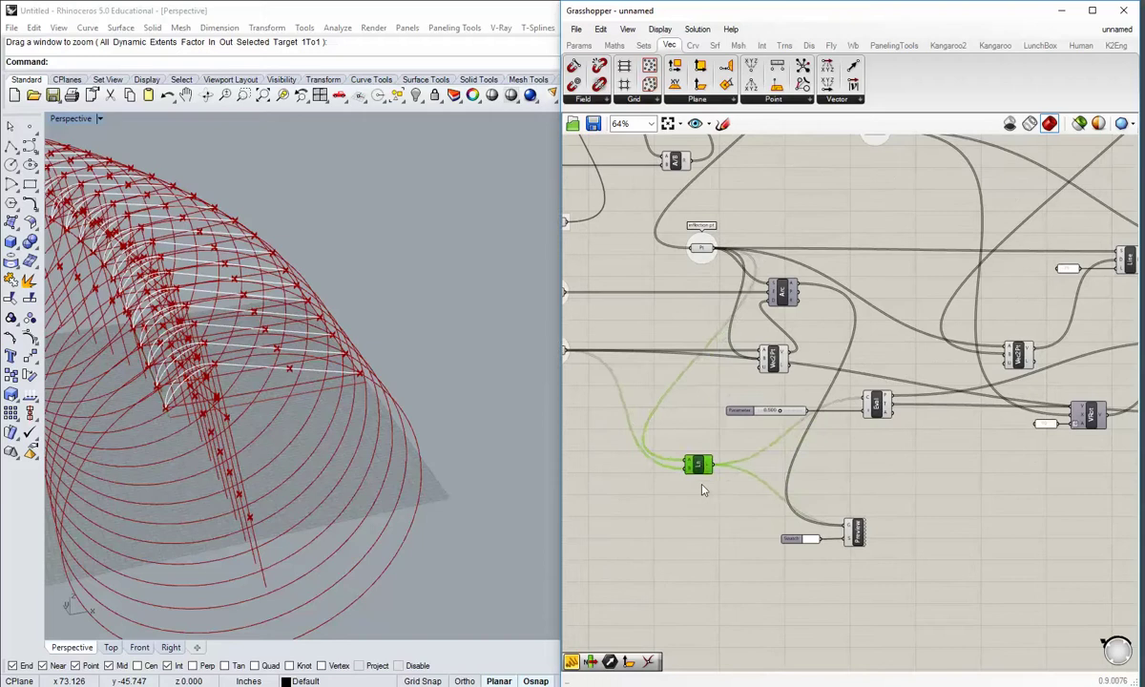
left_click(852, 531)
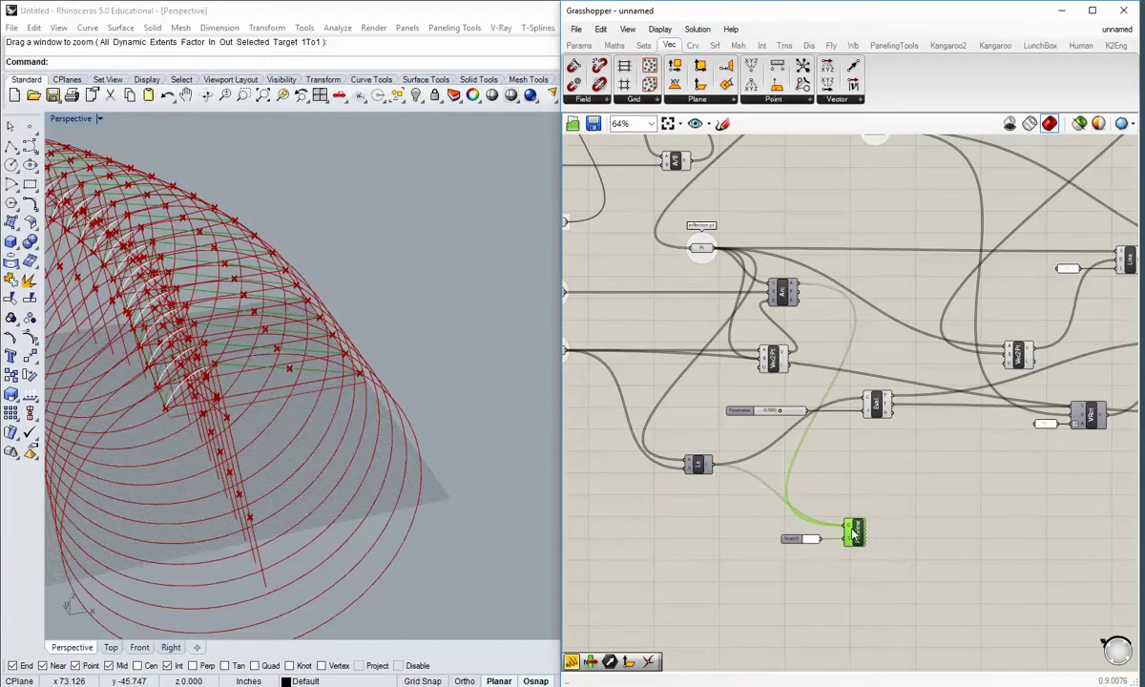
left_click(687, 533)
- Add a Curve parameter and connect the two-point Line component's output to it
right_click_drag(706, 471, 641, 456)
left_click(576, 46)
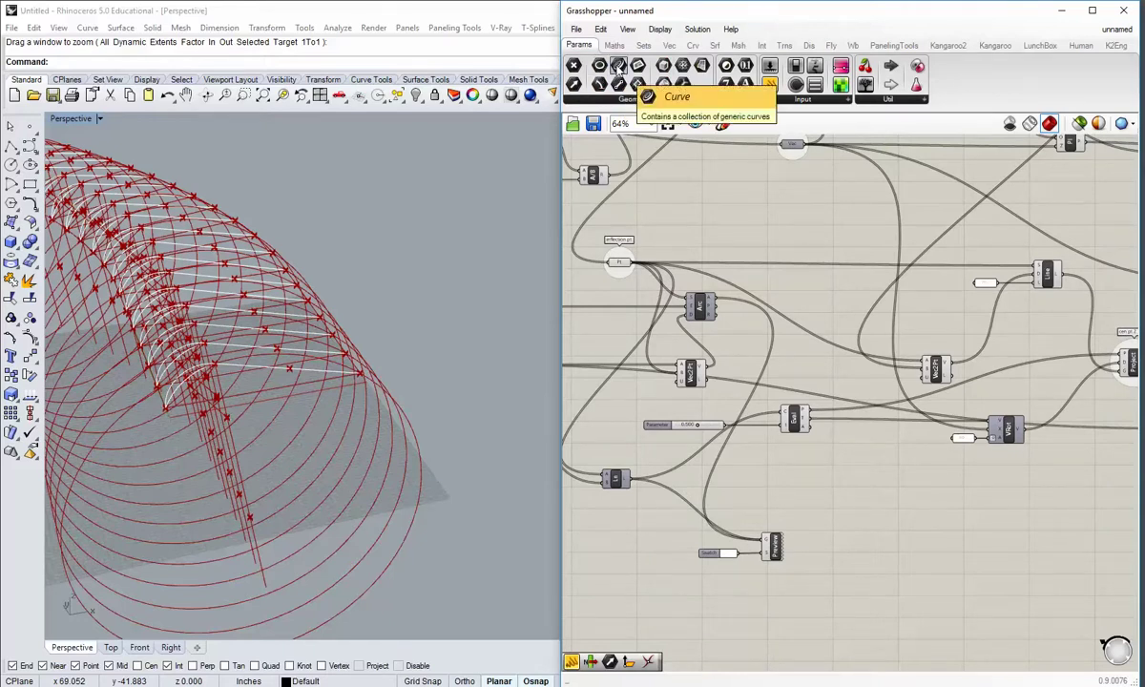
left_click_drag(619, 71, 781, 487)
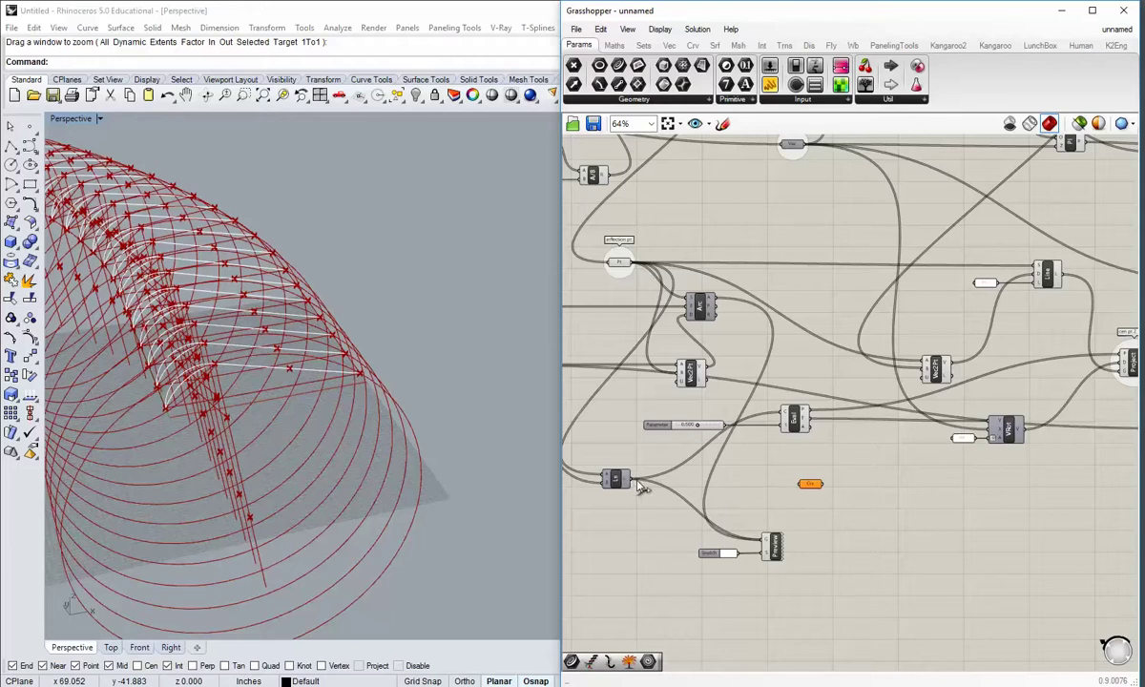
left_click_drag(641, 487, 804, 484)
- Place the Curve parameter below the Distance and Circle components and turn off its preview
scroll(792, 505, "down", 2)
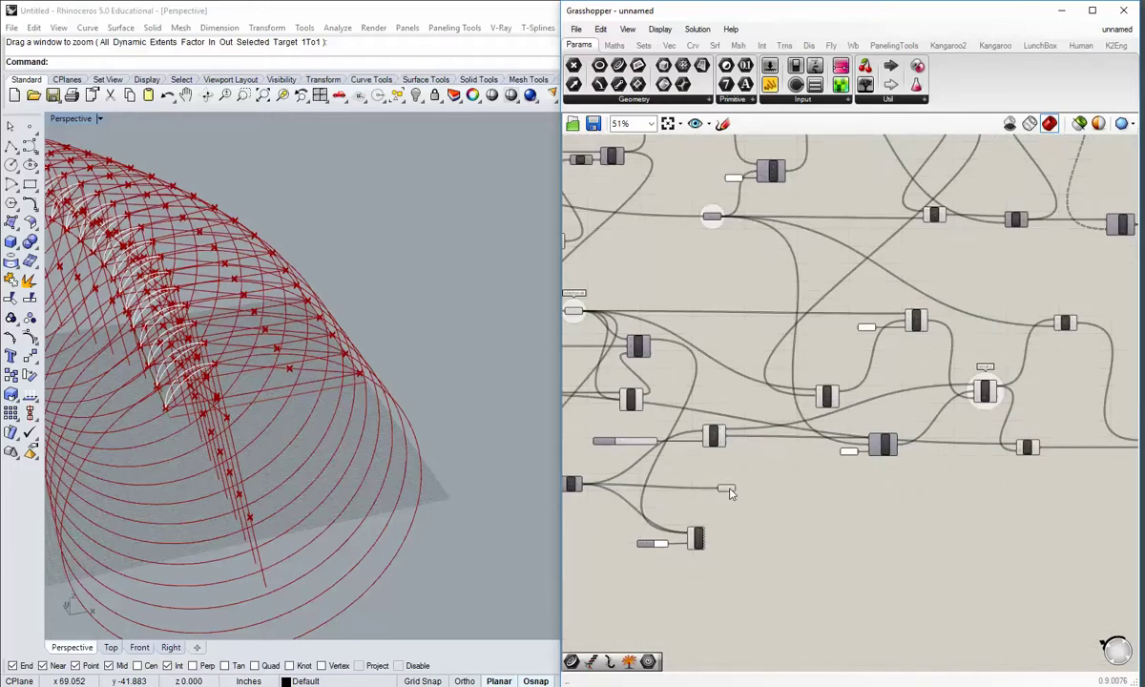
left_click_drag(730, 492, 1095, 494)
right_click_drag(1085, 514, 766, 502)
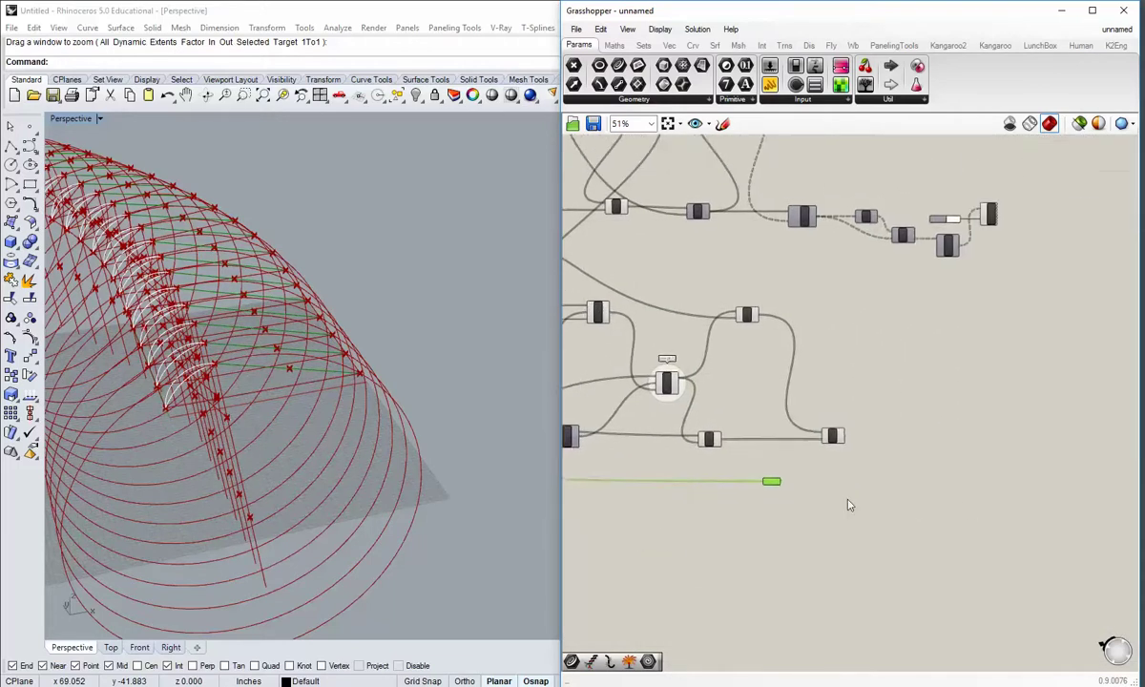
scroll(822, 490, "up", 4)
right_click(694, 469)
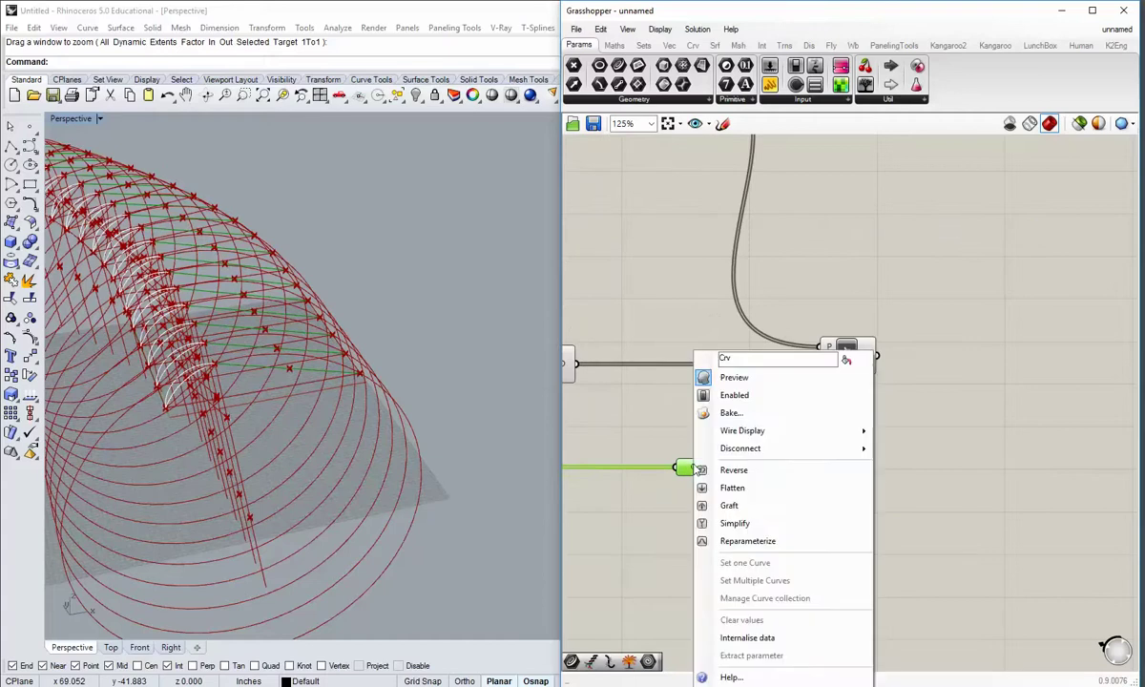
left_click(732, 380)
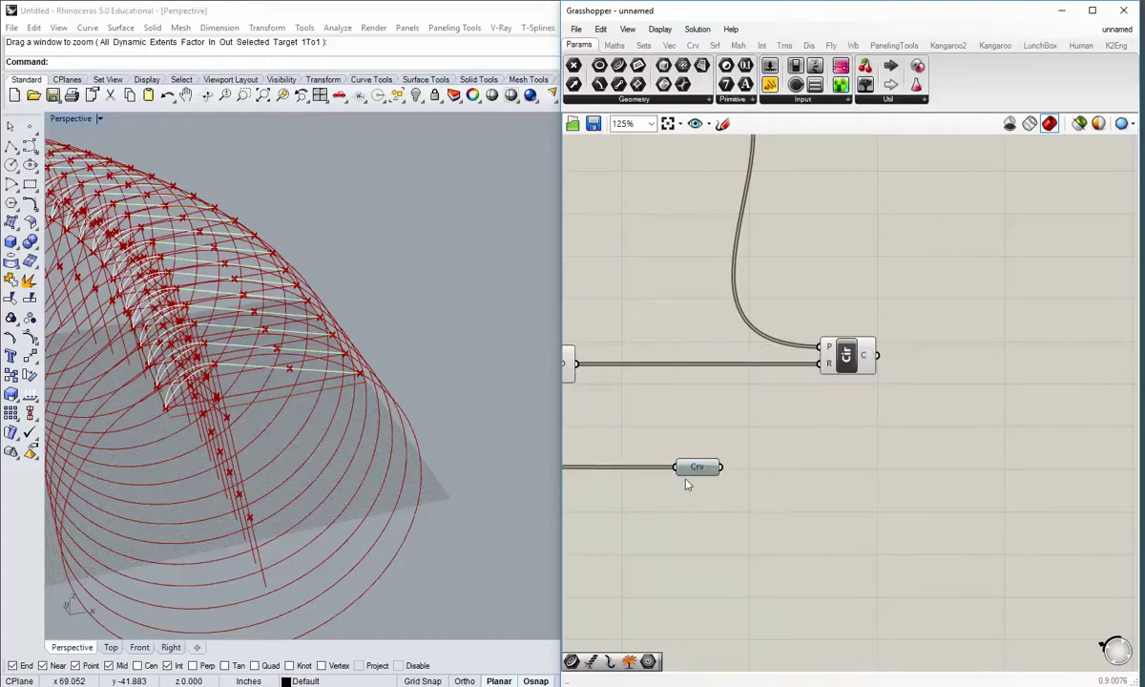
scroll(737, 463, "down", 2)
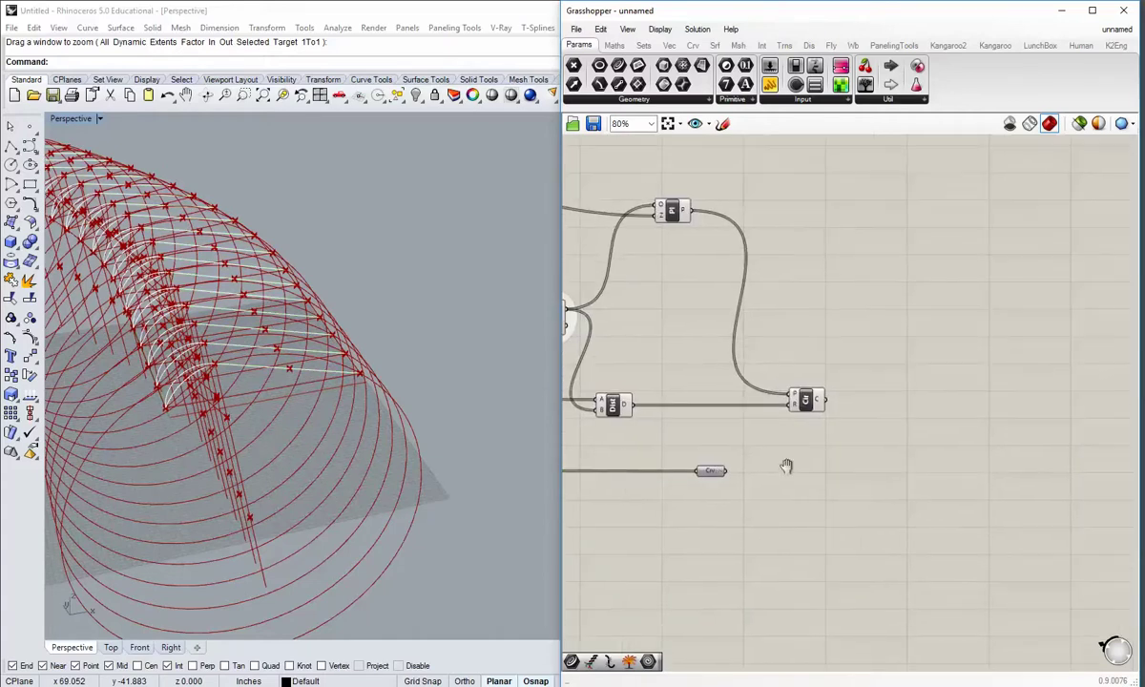
- Add a Curve | Curve intersection component beyond the Circle and connect the Curve parameter to its input A
left_click(762, 45)
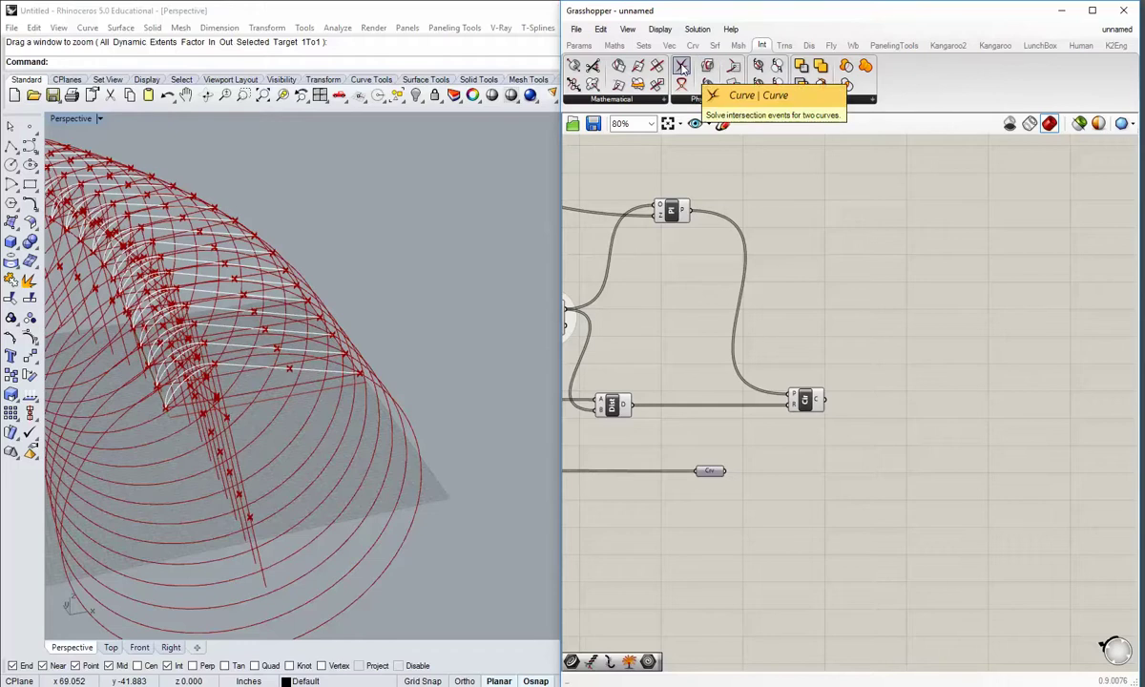
left_click_drag(682, 67, 892, 435)
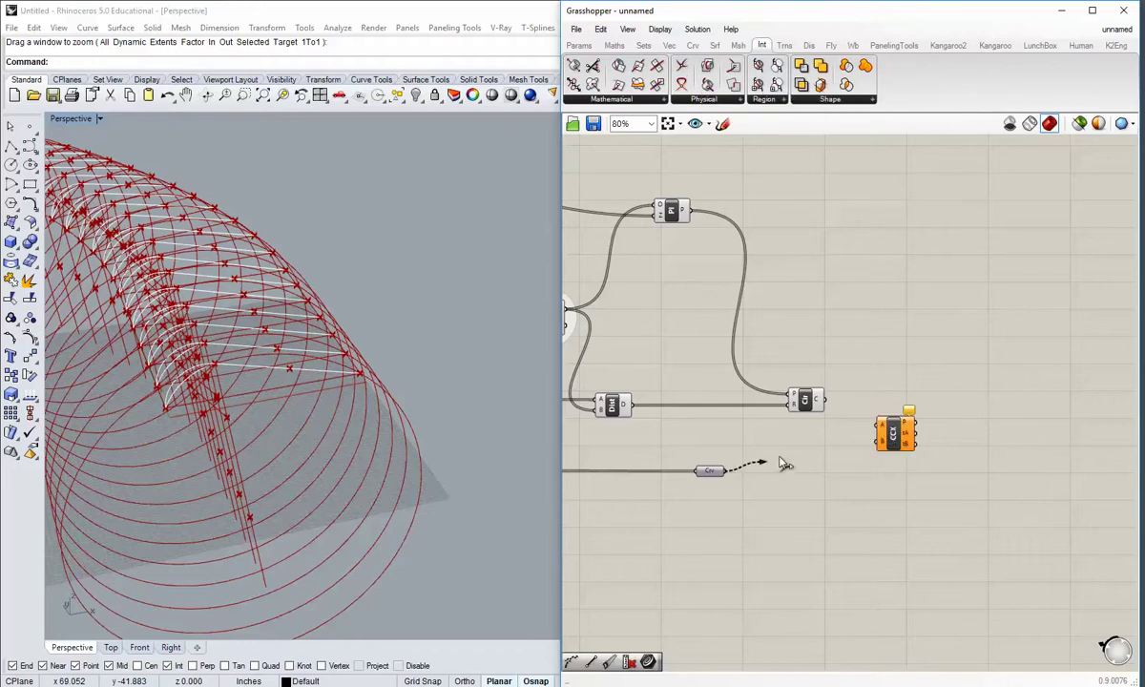
left_click_drag(781, 464, 919, 487)
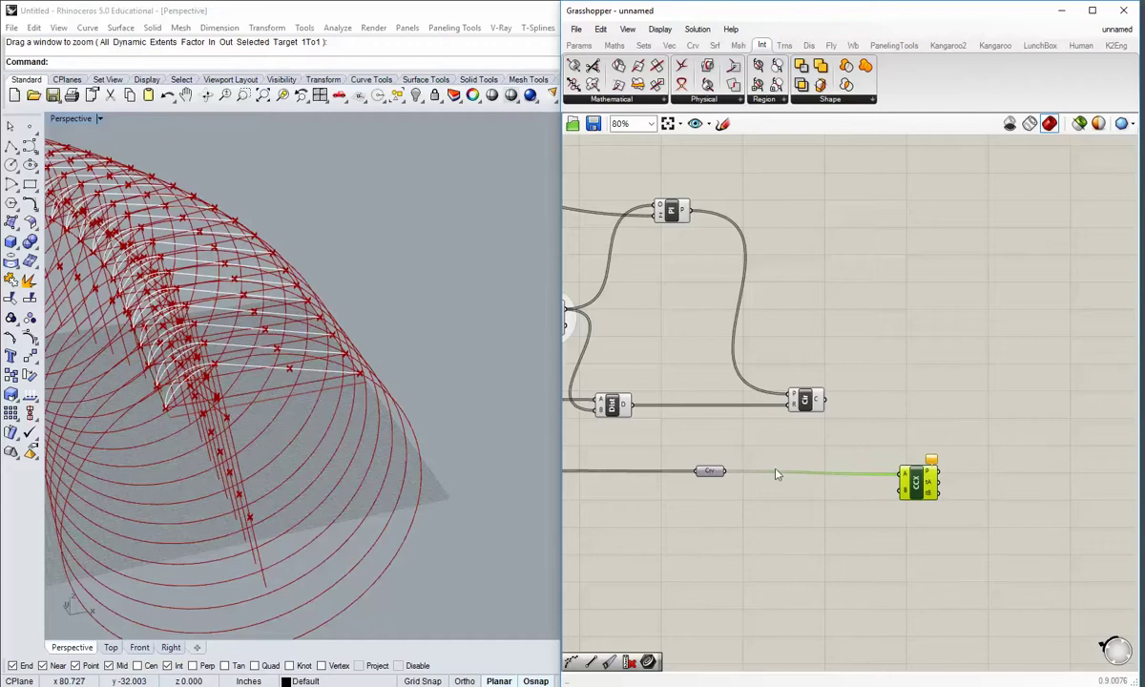
- Connect the new Circle's output to input B of the Curve | Curve intersection component
left_click(783, 442)
left_click_drag(846, 435, 911, 480)
left_click(805, 560)
right_click_drag(804, 560, 673, 491)
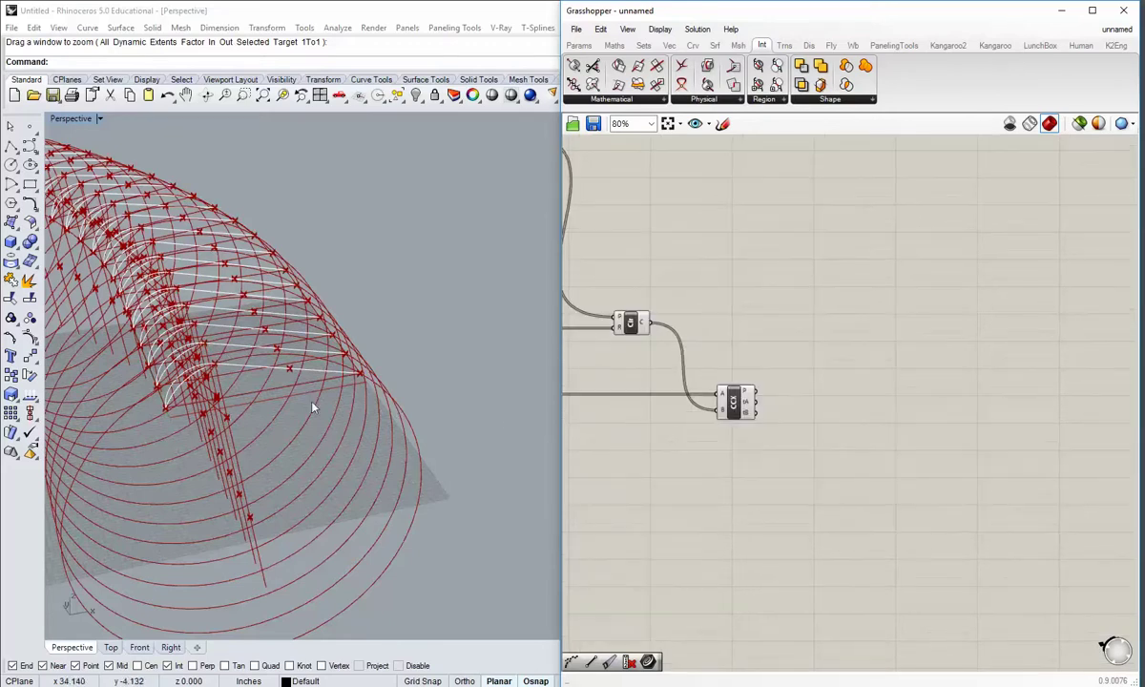
mouse_move(285, 399)
right_mouse_down()
mouse_move(268, 400)
mouse_move(286, 401)
right_mouse_up()
scroll(721, 404, "up", 2)
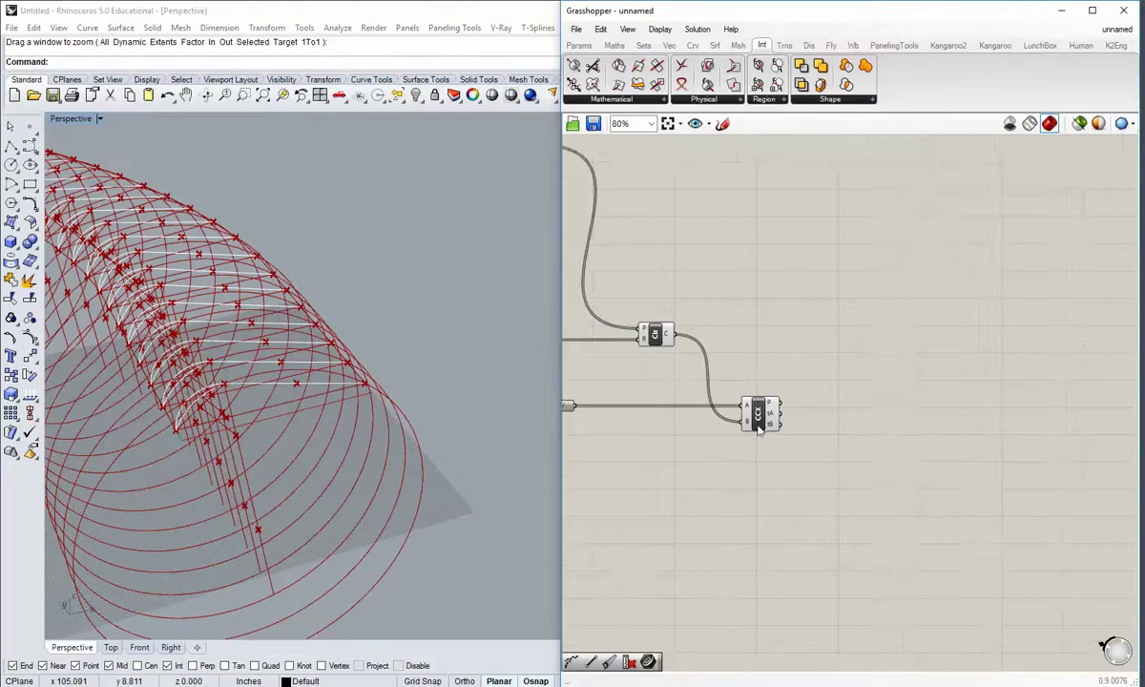
- Duplicate the Shatter, Length, Sort List, List Item, Swatch and Custom Preview chain and place it beside the new Curve | Curve intersection component
mouse_move(761, 420)
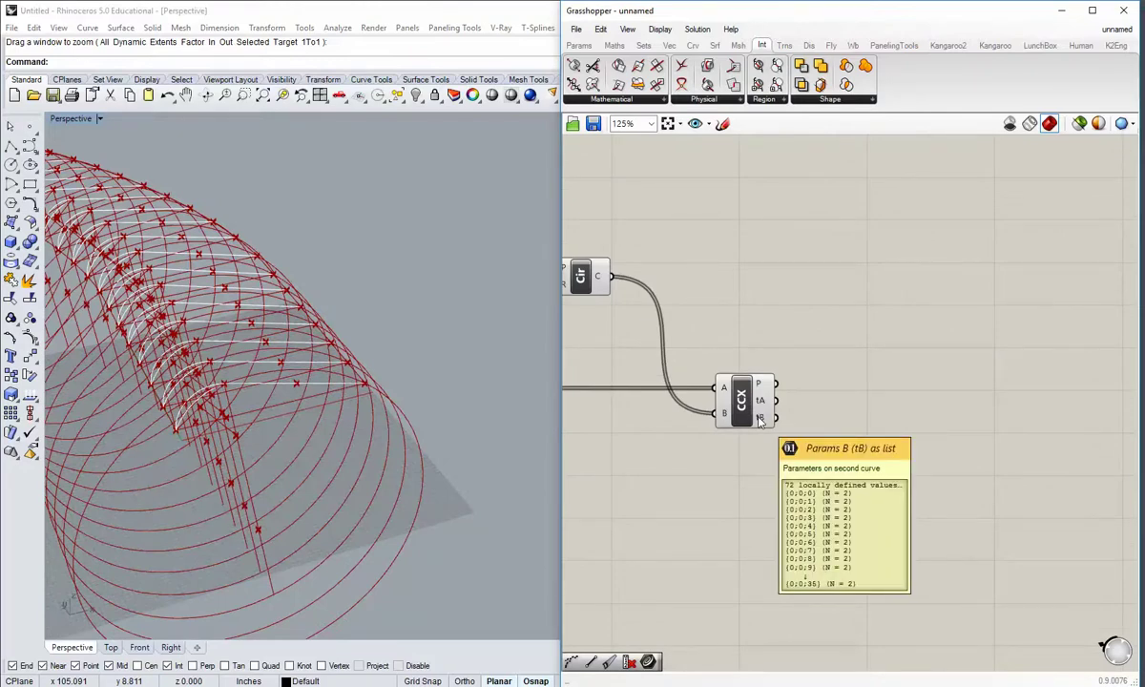
right_click_drag(785, 460, 748, 454)
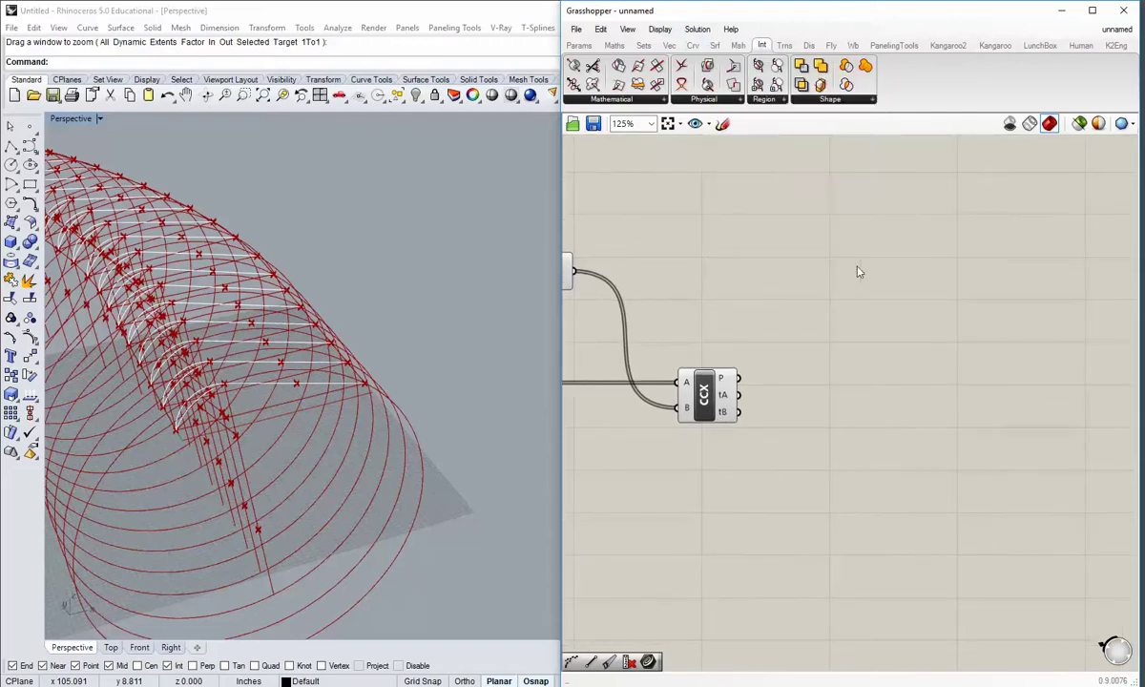
scroll(821, 373, "down", 8)
middle_click(827, 317)
scroll(791, 262, "up", 8)
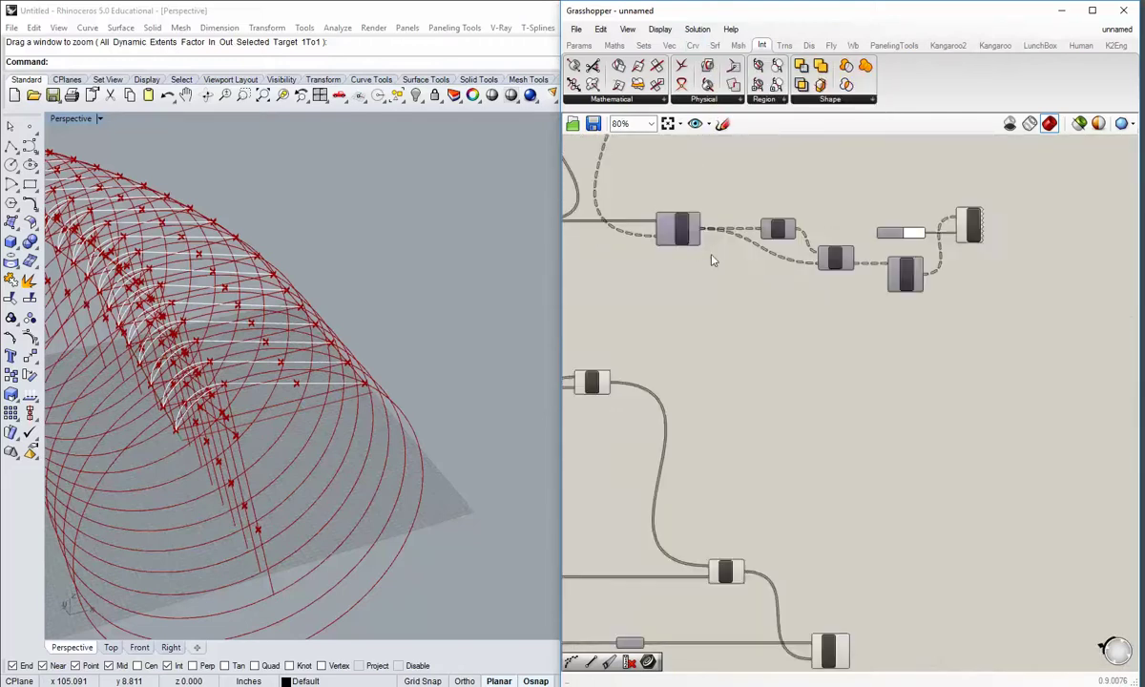
right_click_drag(791, 263, 912, 291)
scroll(766, 289, "down", 1)
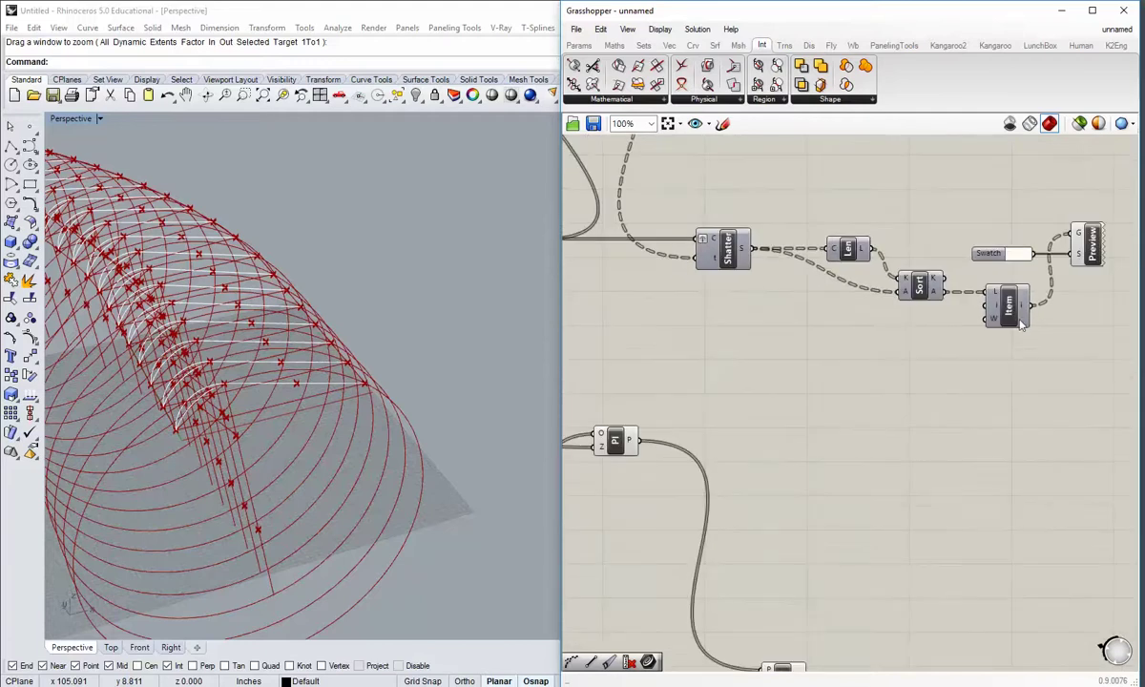
left_click_drag(1122, 328, 708, 217)
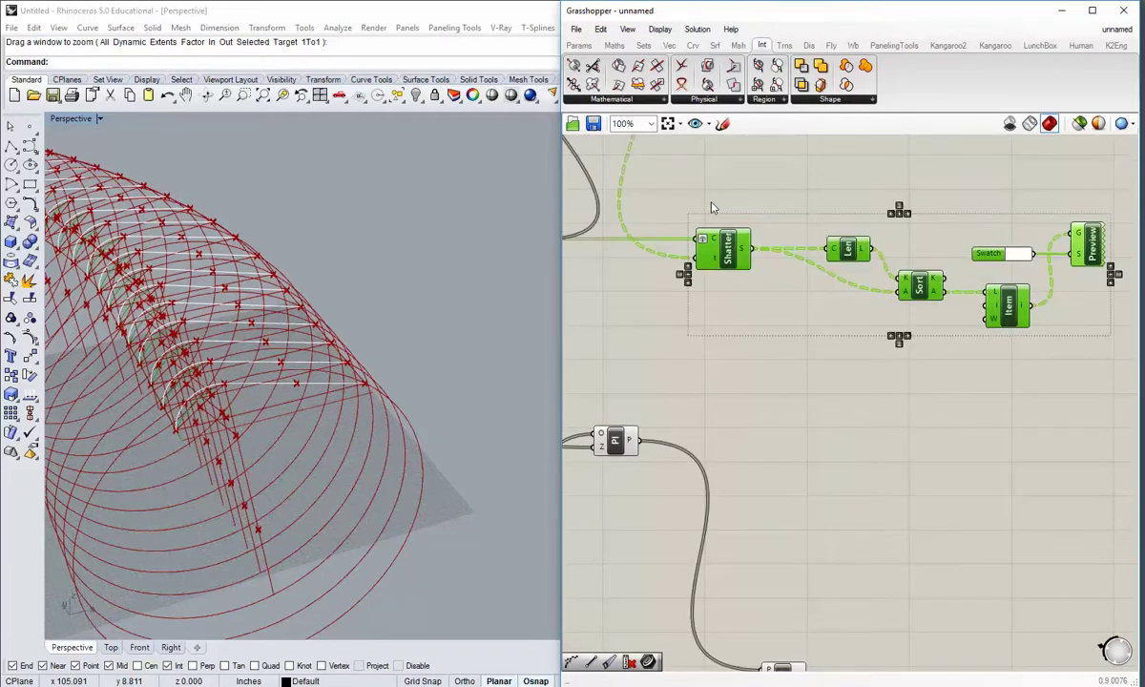
scroll(708, 216, "down", 2)
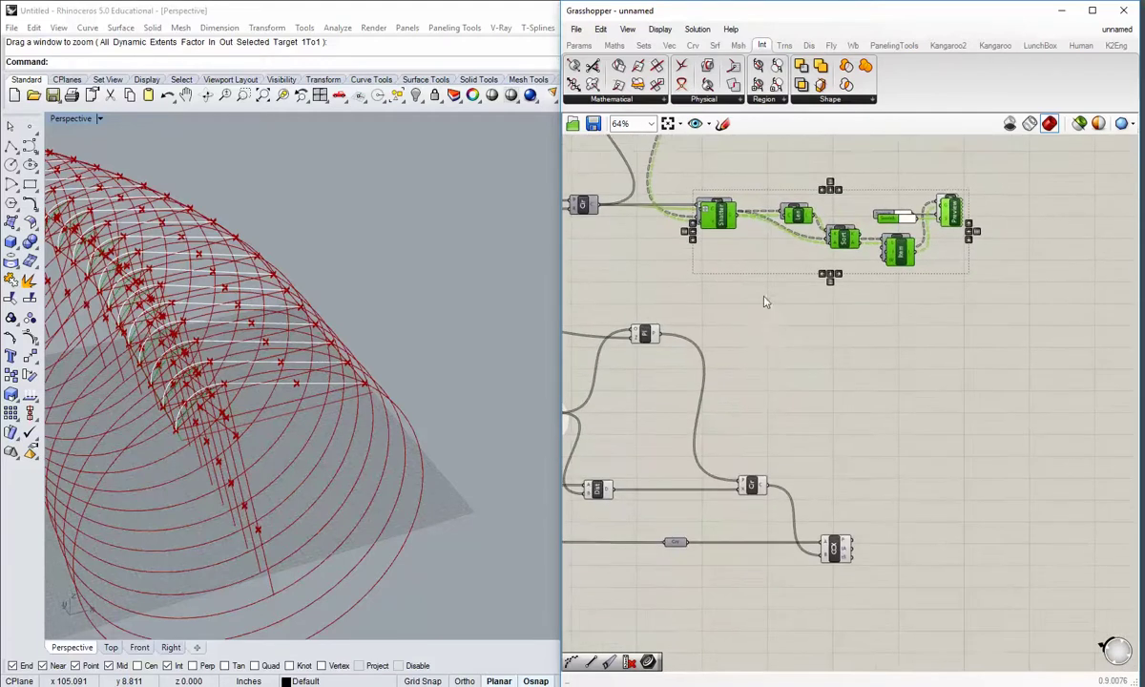
left_click_drag(717, 216, 900, 420)
scroll(821, 310, "up", 2)
left_click(685, 378)
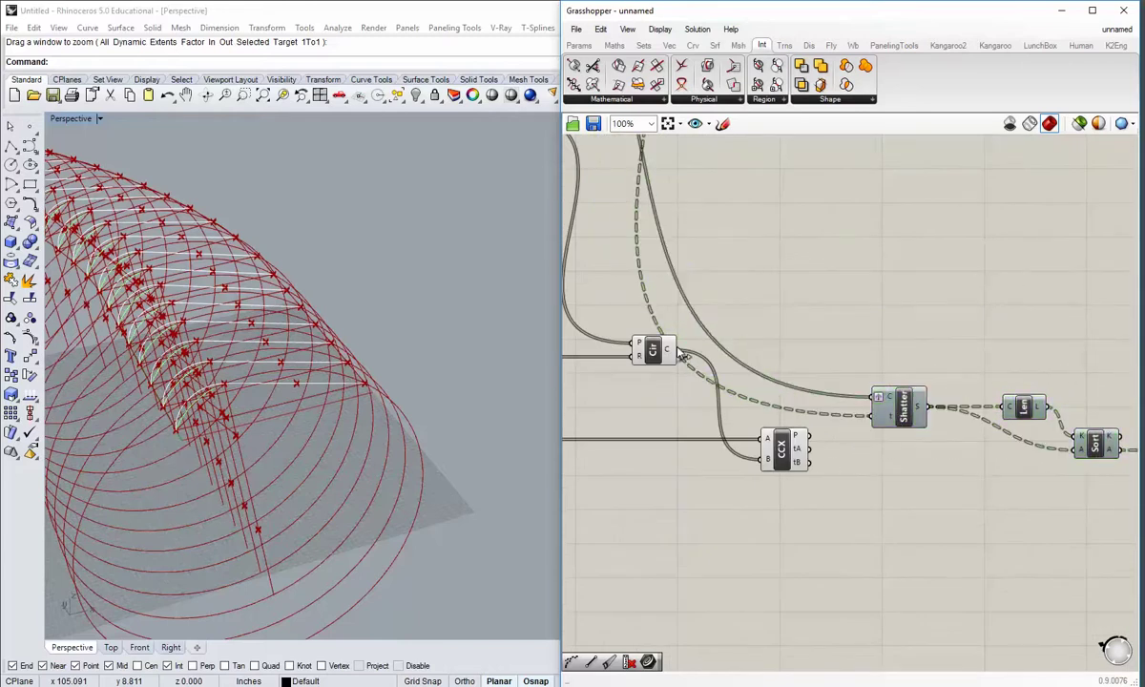
- Connect the new Circle to input C and the intersection's tB output to input t of the duplicated Shatter, and turn off the Circle's preview
left_click_drag(718, 363, 877, 396)
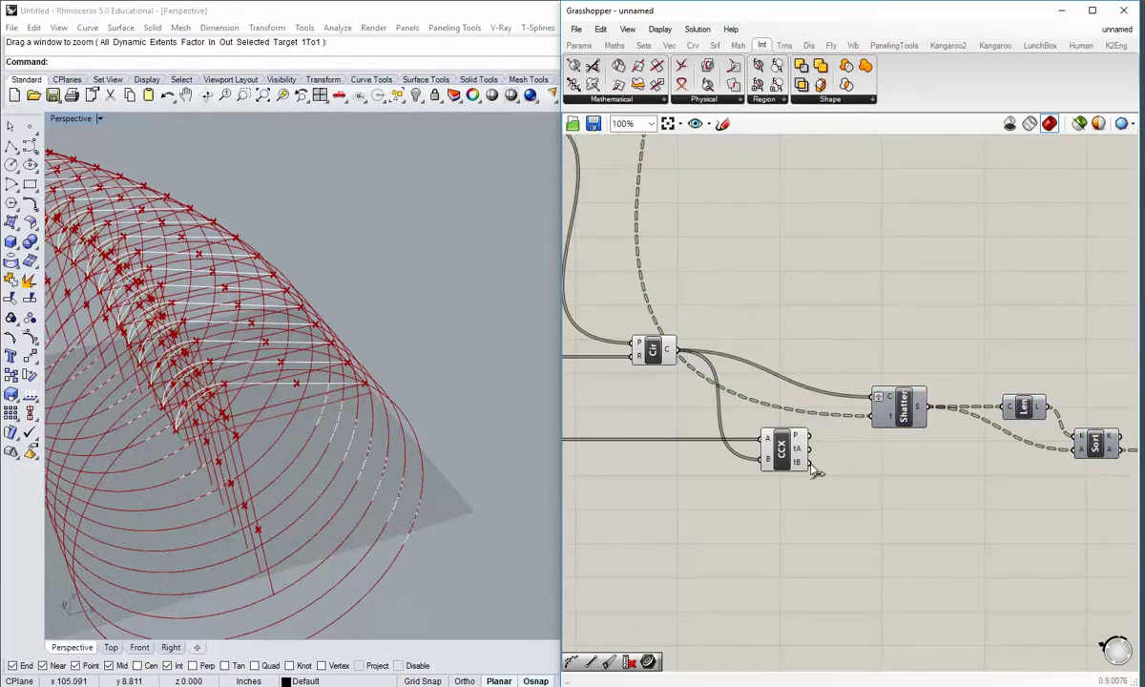
left_click_drag(810, 464, 877, 417)
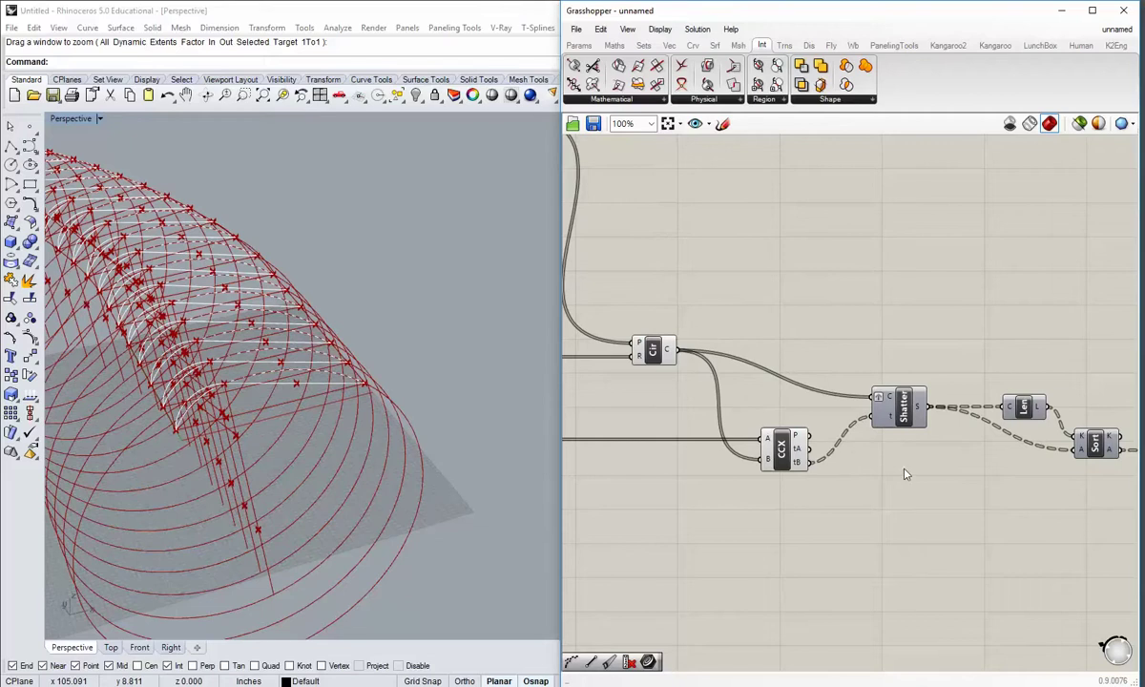
right_click(657, 351)
left_click(682, 379)
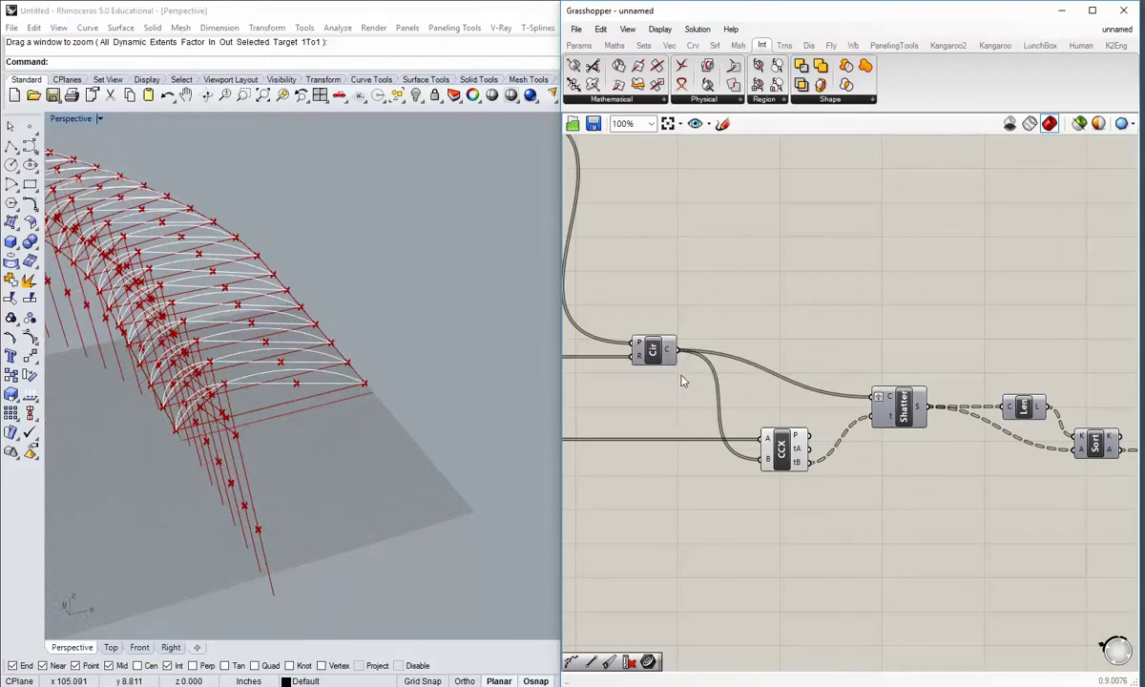
- Move the duplicated Shatter-to-preview chain up so that the Shatter component lines up with the Circle's output
right_click_drag(874, 434, 817, 468)
right_click_drag(1103, 526, 1008, 509)
scroll(1008, 509, "down", 1)
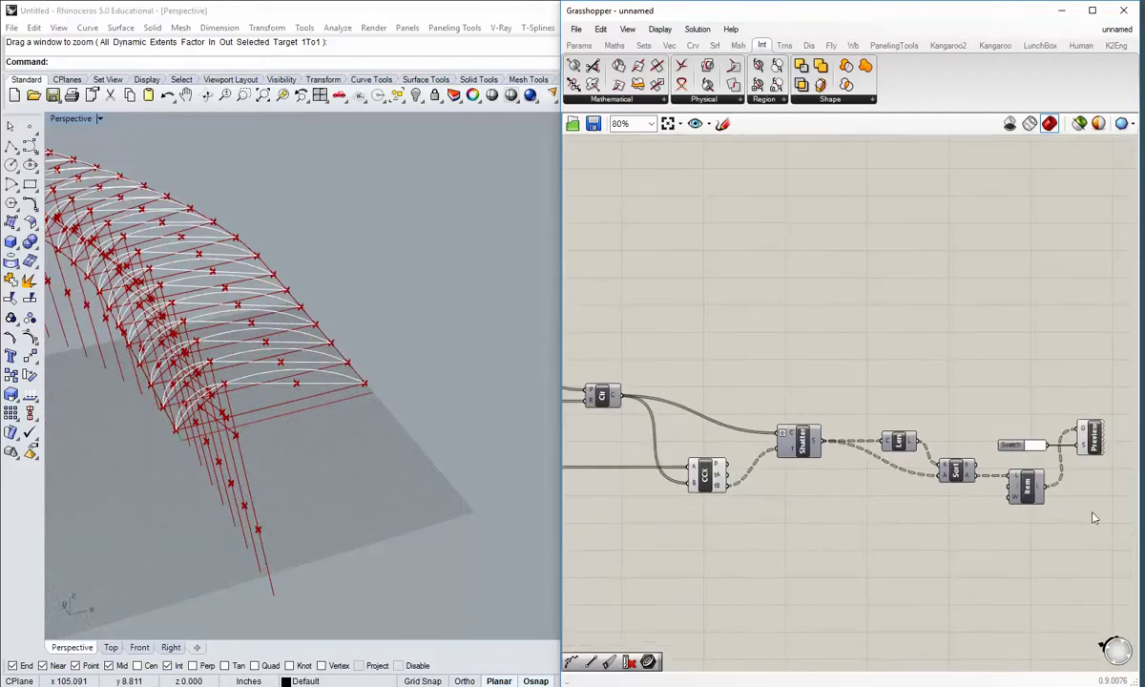
left_click_drag(1093, 507, 780, 384)
left_click_drag(800, 440, 788, 405)
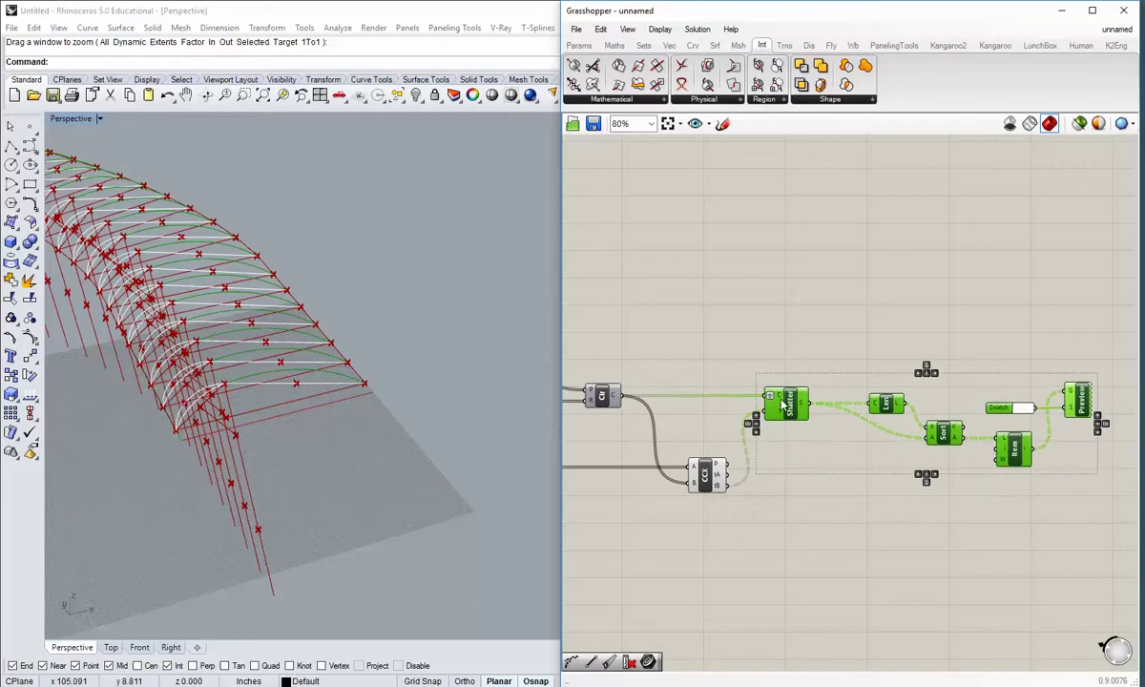
left_click(750, 499)
- Examine the two tangent arcs of each roof profile in the Perspective view and their alignment along the curved plan in the Top view
right_click_drag(344, 410, 289, 398)
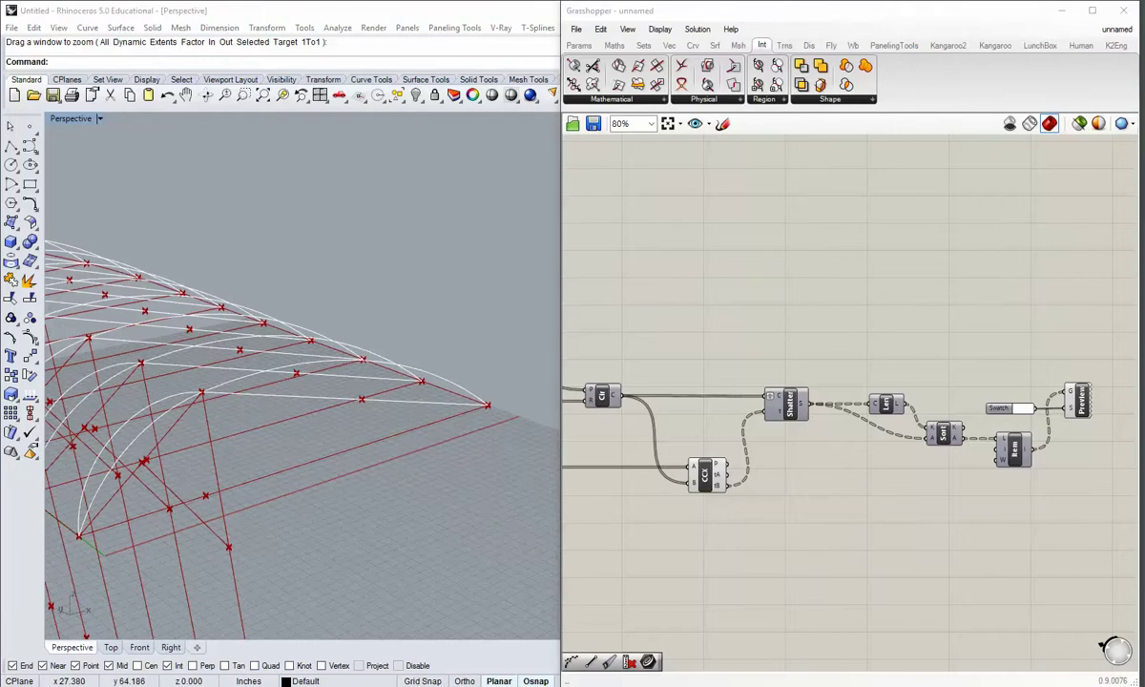
right_click_drag(285, 429, 346, 469)
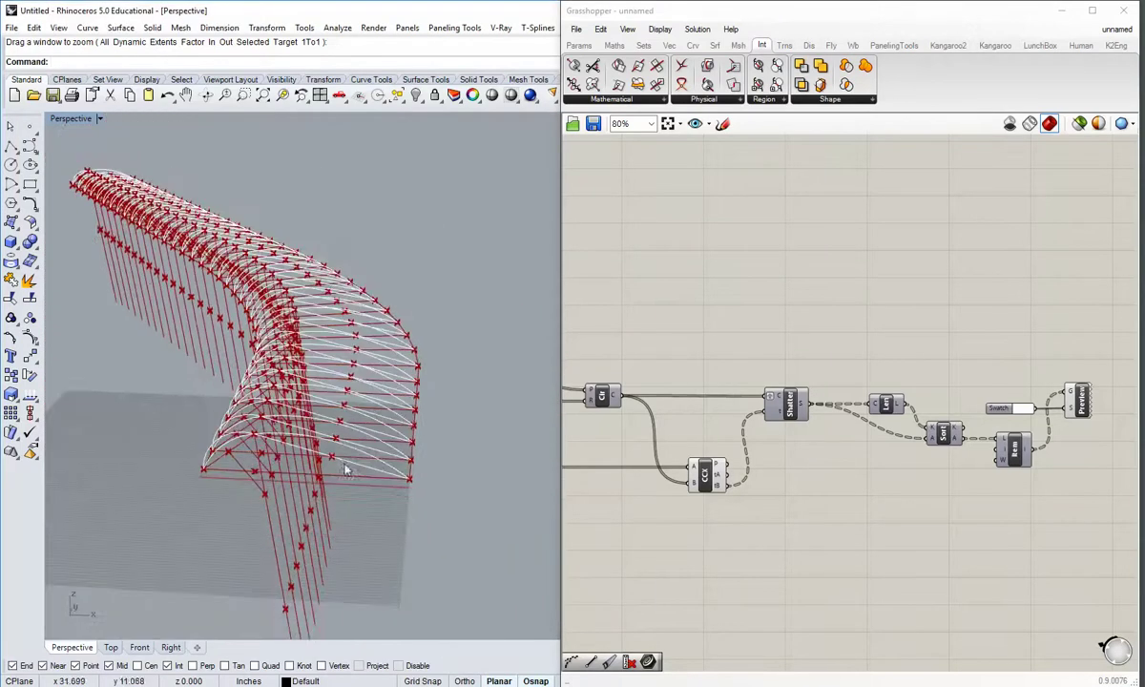
scroll(798, 465, "down", 5)
right_click_drag(297, 332, 349, 420)
scroll(448, 424, "up", 5)
double_click(84, 120)
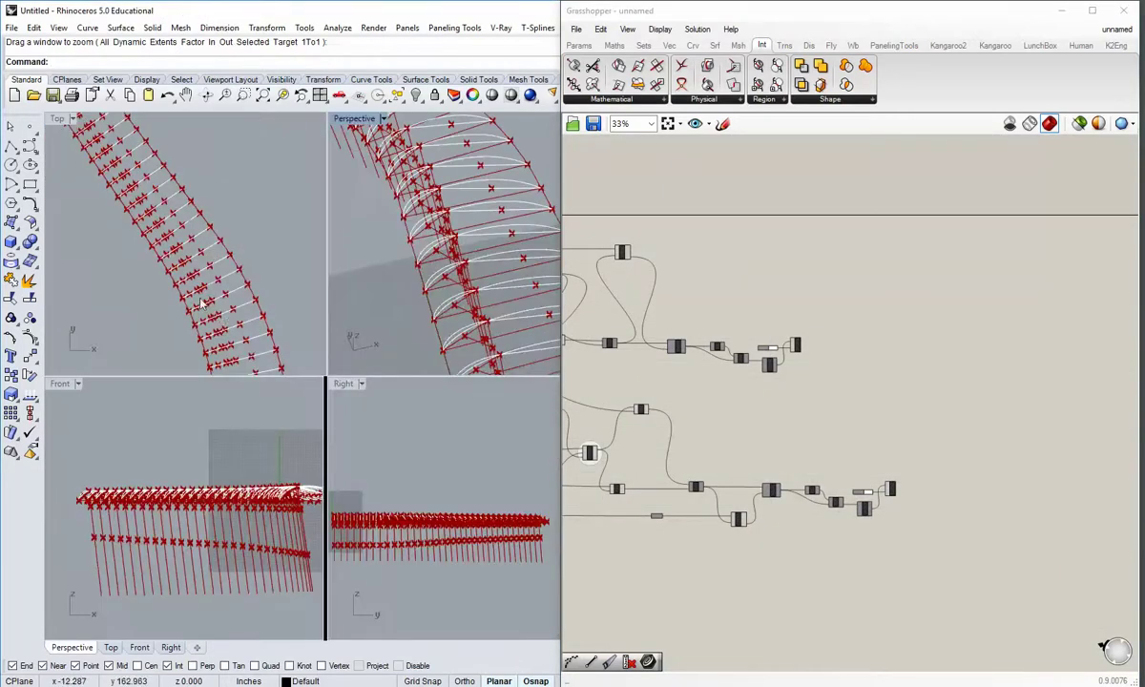
scroll(203, 286, "down", 3)
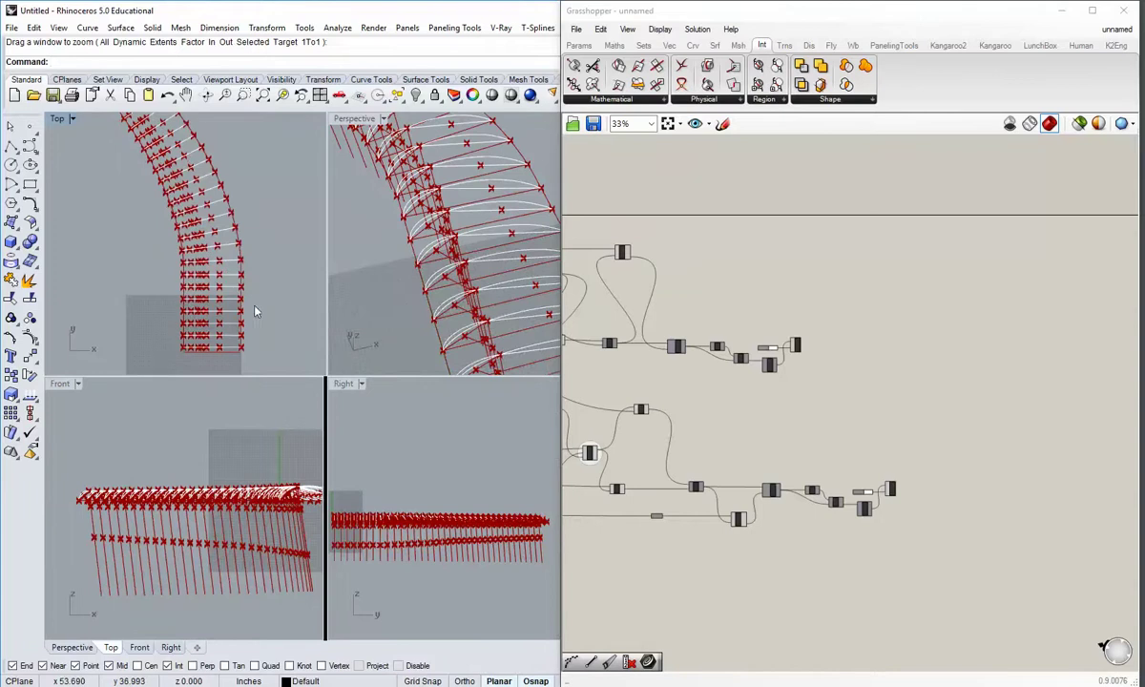
double_click(58, 118)
scroll(390, 435, "up", 1)
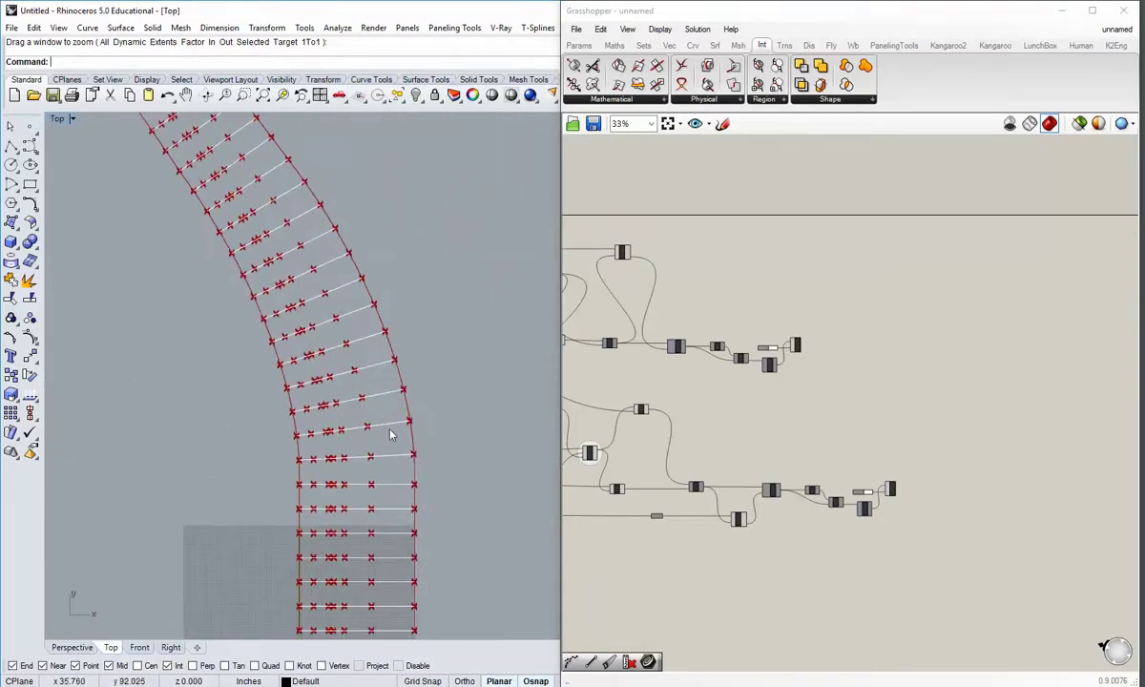
right_click_drag(233, 229, 306, 341)
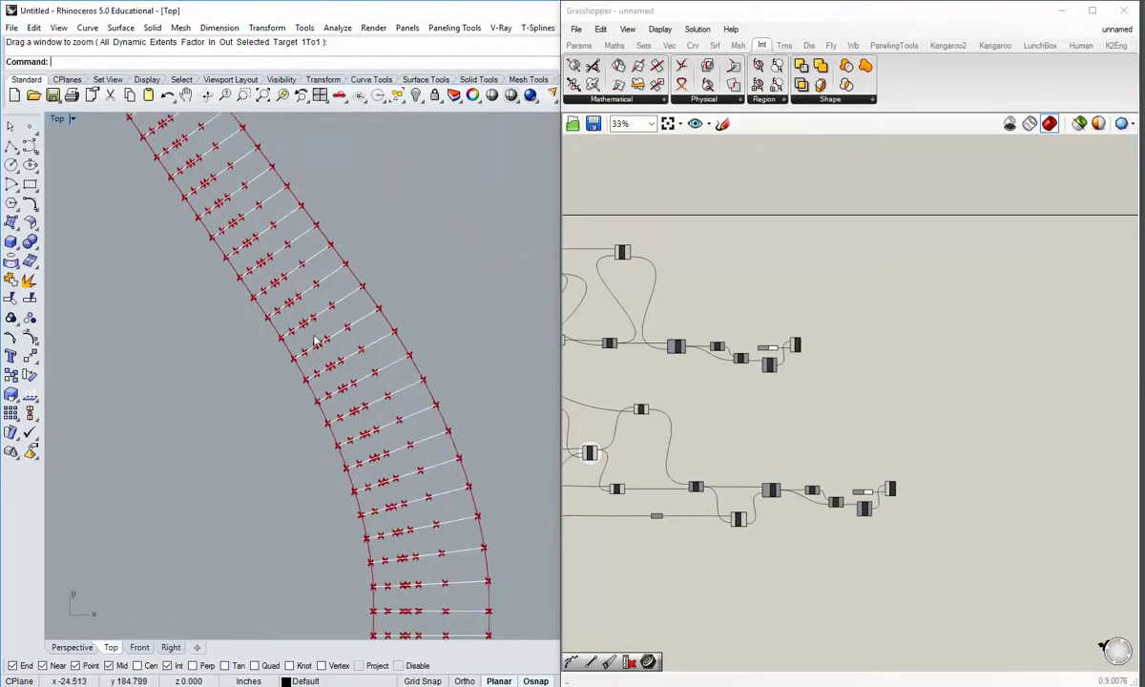
right_click_drag(207, 165, 259, 288)
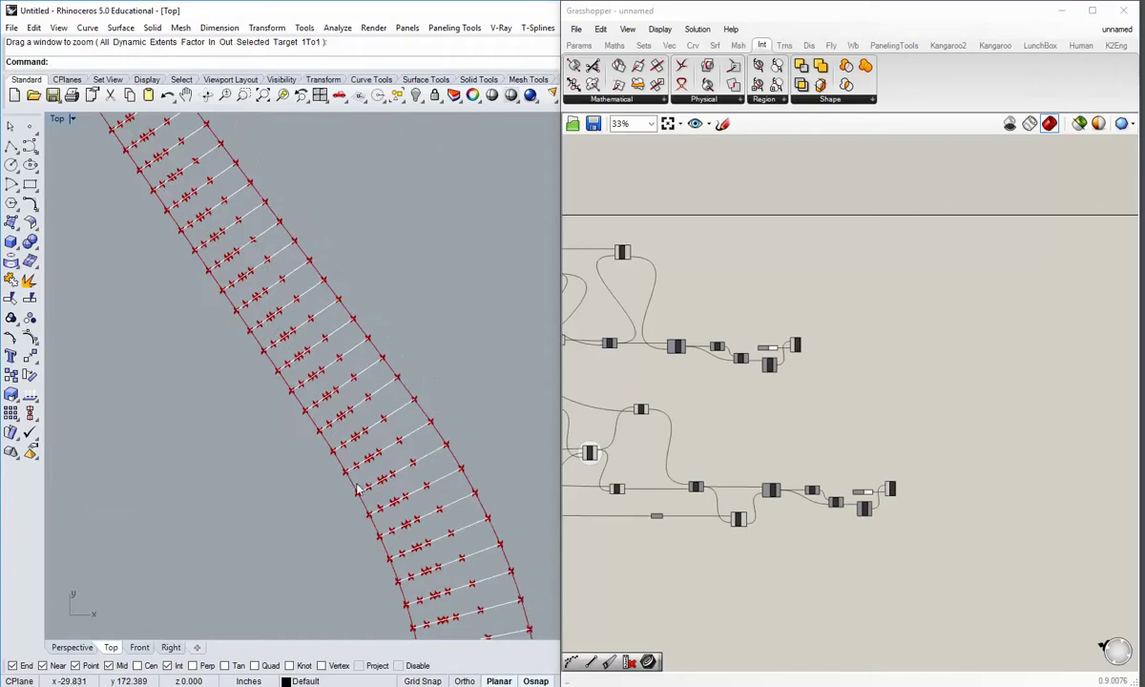
right_click_drag(358, 489, 376, 396)
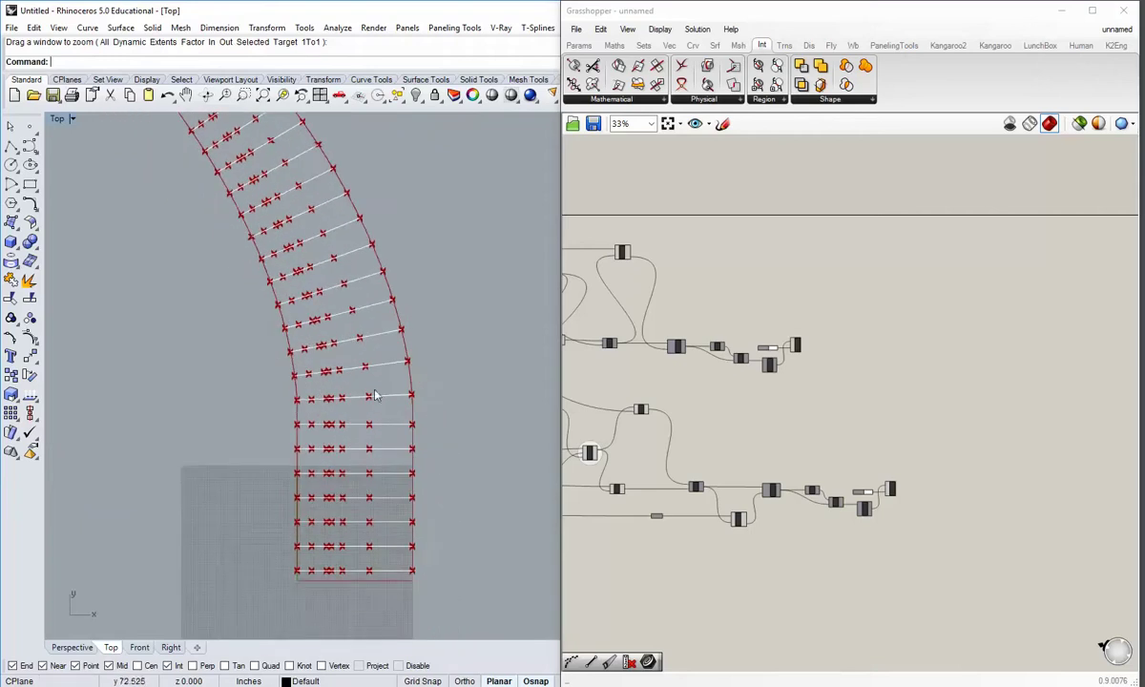
double_click(57, 119)
double_click(339, 119)
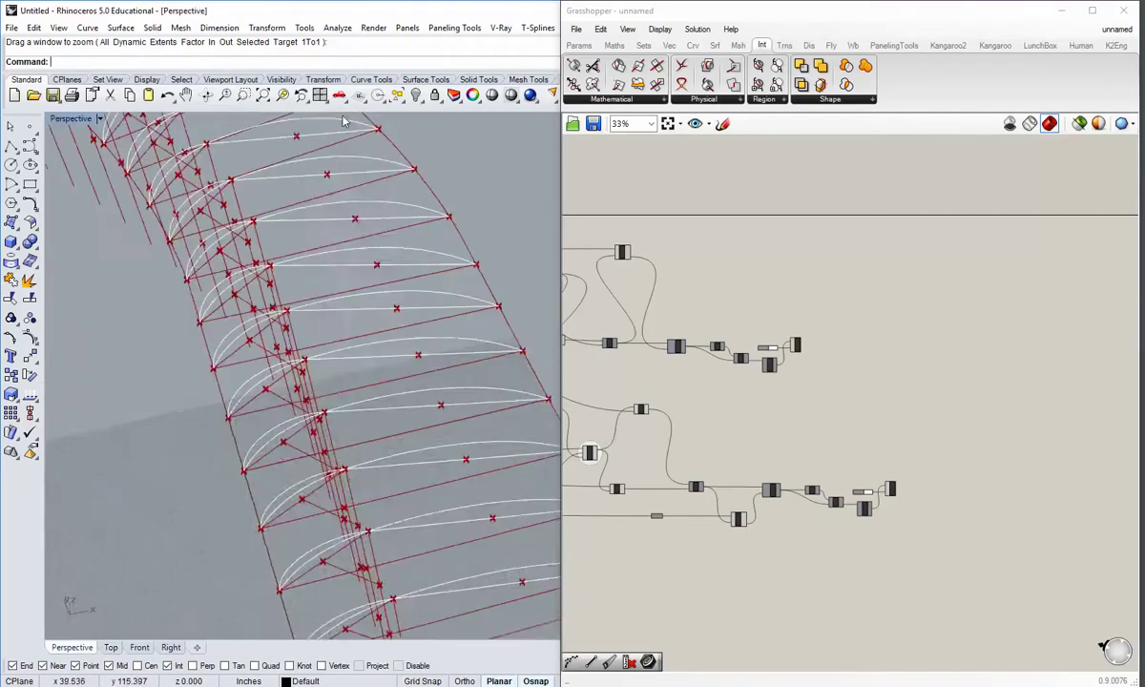
right_click_drag(286, 334, 323, 399)
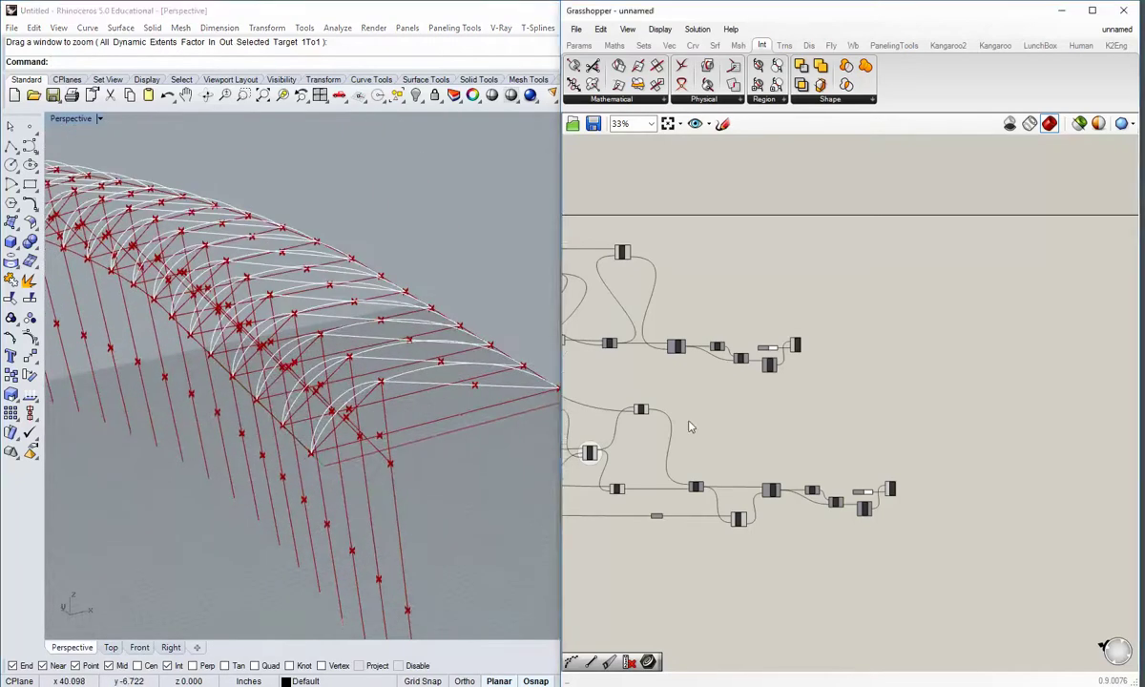
- Try the Parameter slider that positions the inflection point along the base lines at 0.742
scroll(690, 427, "down", 2)
right_click_drag(578, 412, 951, 463)
scroll(727, 411, "up", 5)
scroll(763, 413, "up", 5)
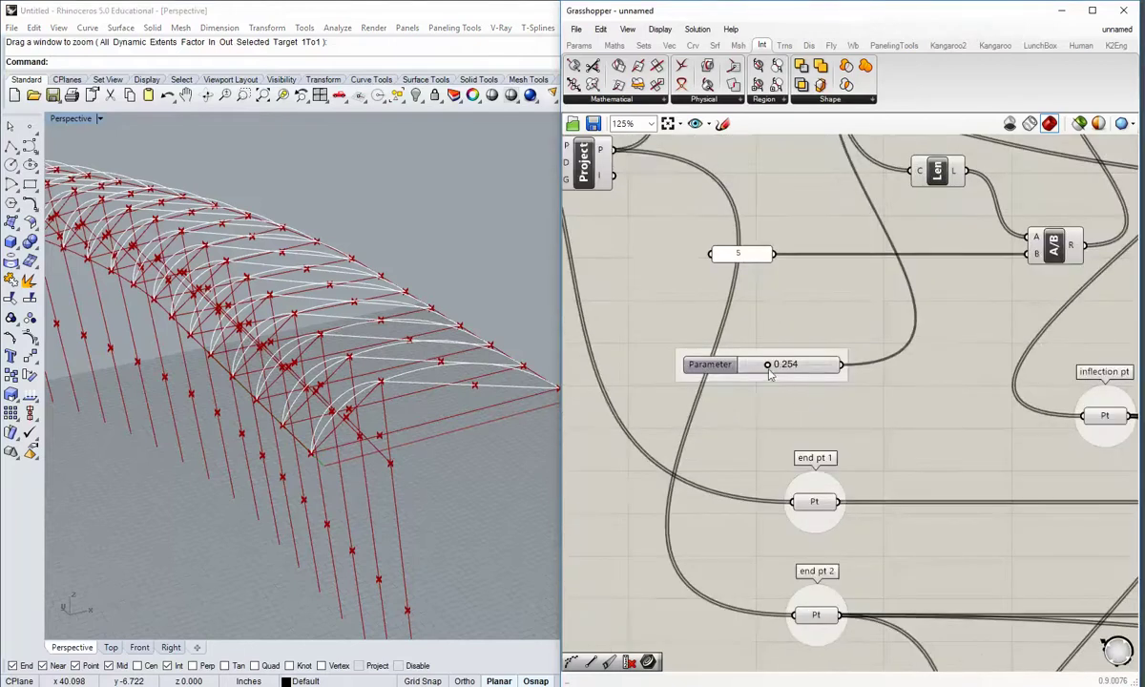
right_click_drag(769, 368, 748, 462)
right_click_drag(391, 389, 358, 397)
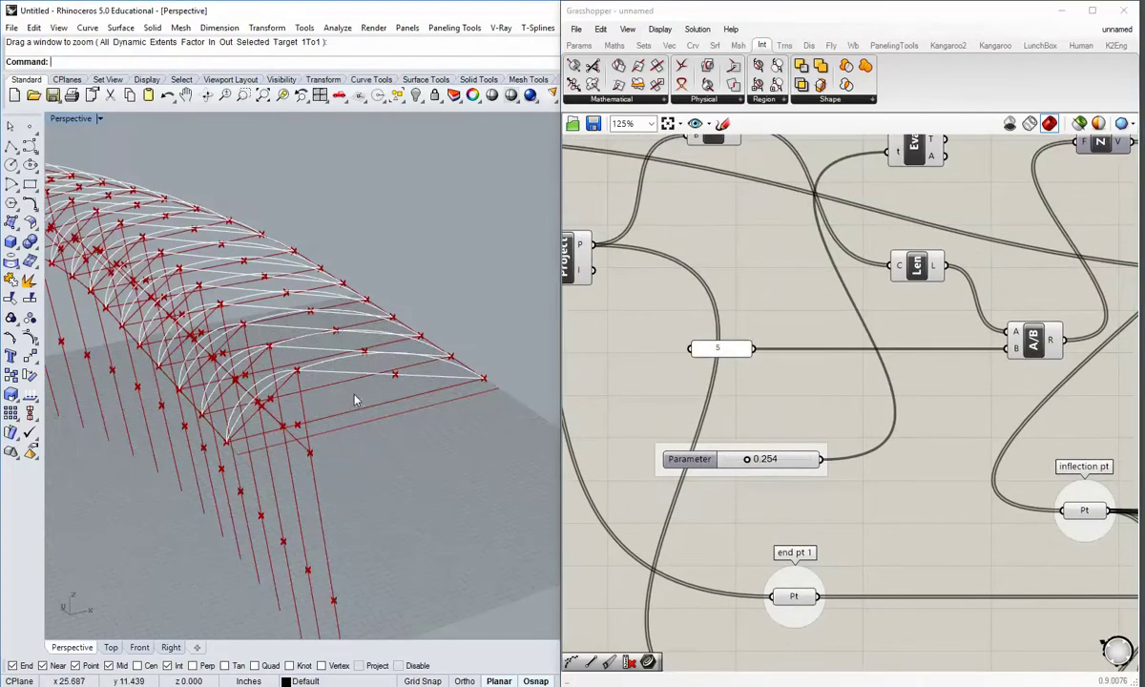
left_click_drag(749, 460, 793, 504)
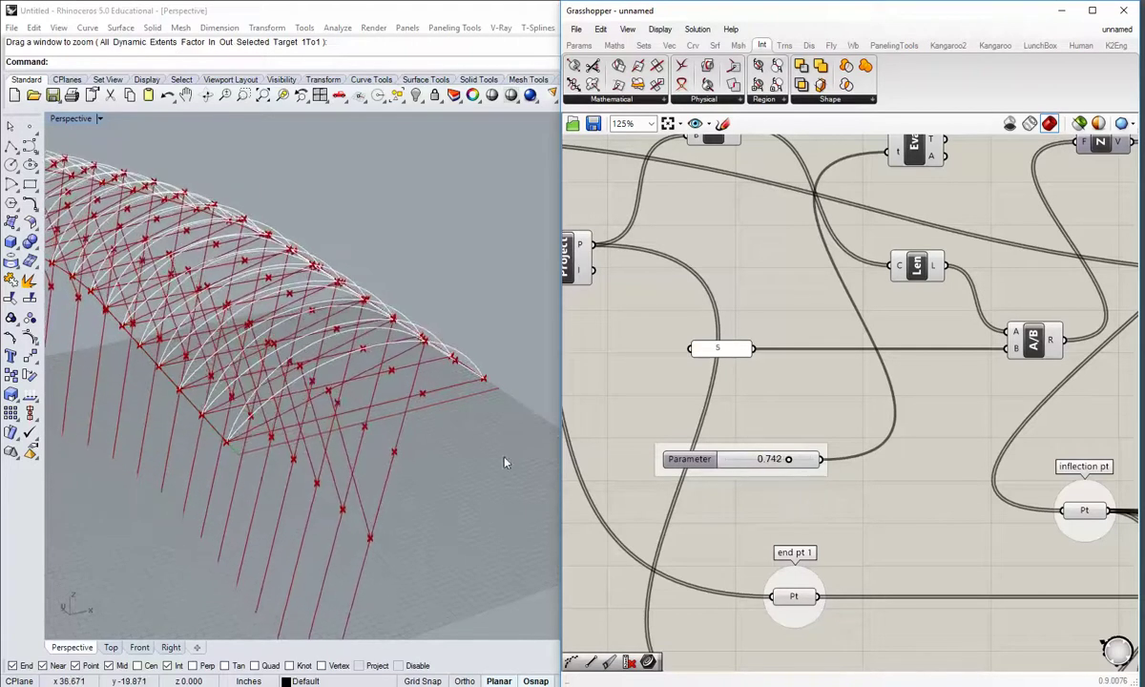
right_click_drag(504, 463, 410, 429)
- Set the inflection point's Parameter slider to 0.246
left_click_drag(790, 468, 750, 459)
scroll(341, 443, "down", 3)
scroll(340, 443, "down", 6)
scroll(172, 379, "up", 4)
scroll(315, 430, "up", 6)
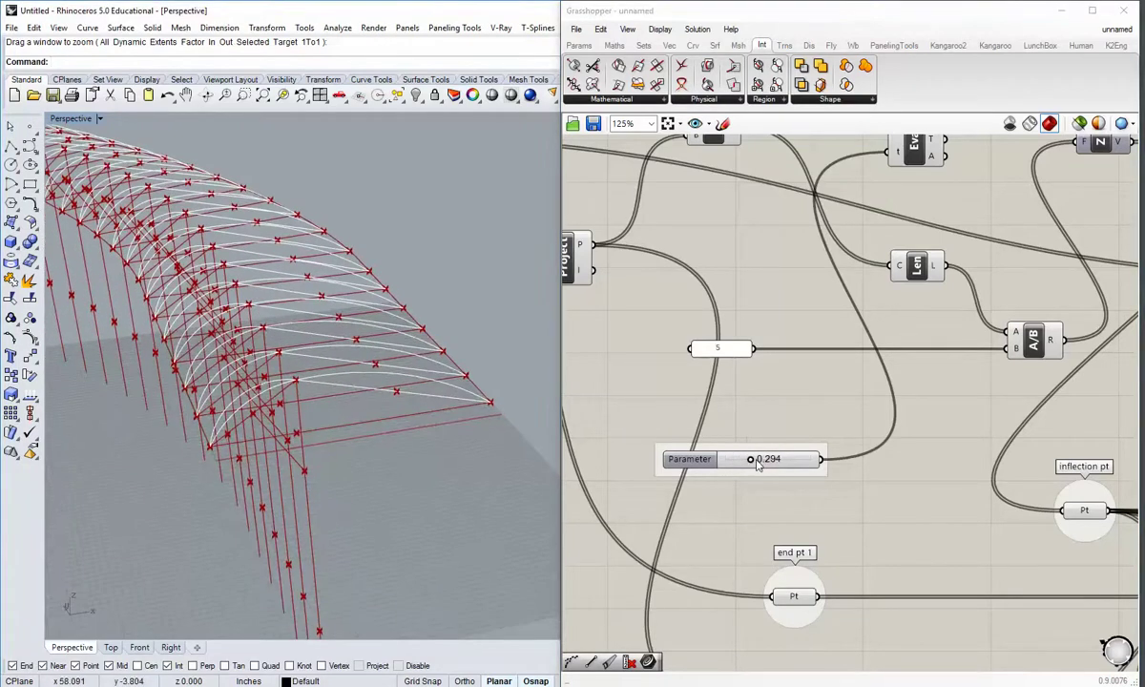
left_click_drag(757, 463, 751, 461)
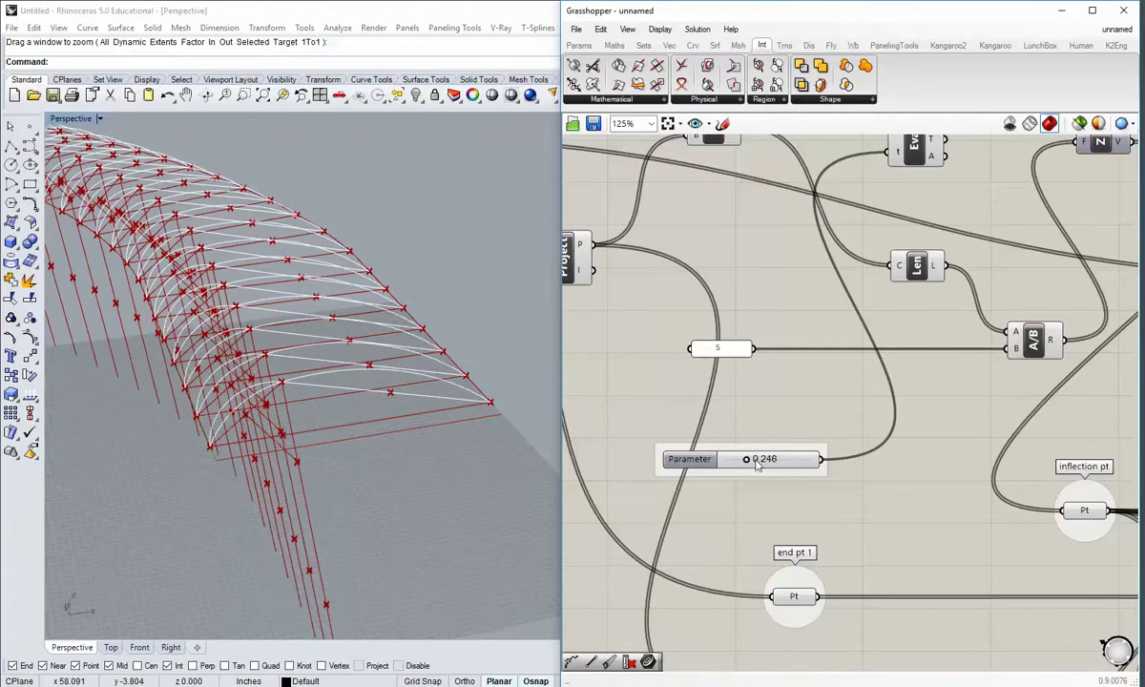
- Move the Parameter slider closer beneath the panel holding 5 and check the curve input of the Evaluate Curve component
right_click_drag(426, 408, 294, 448)
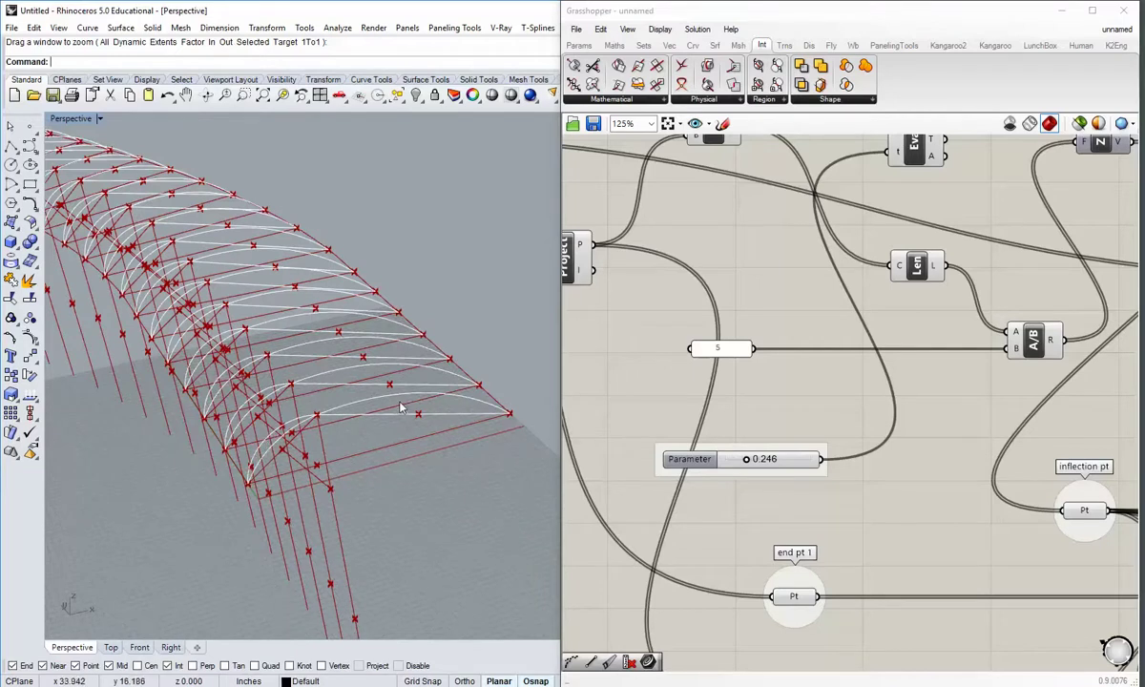
right_click_drag(386, 441, 456, 492)
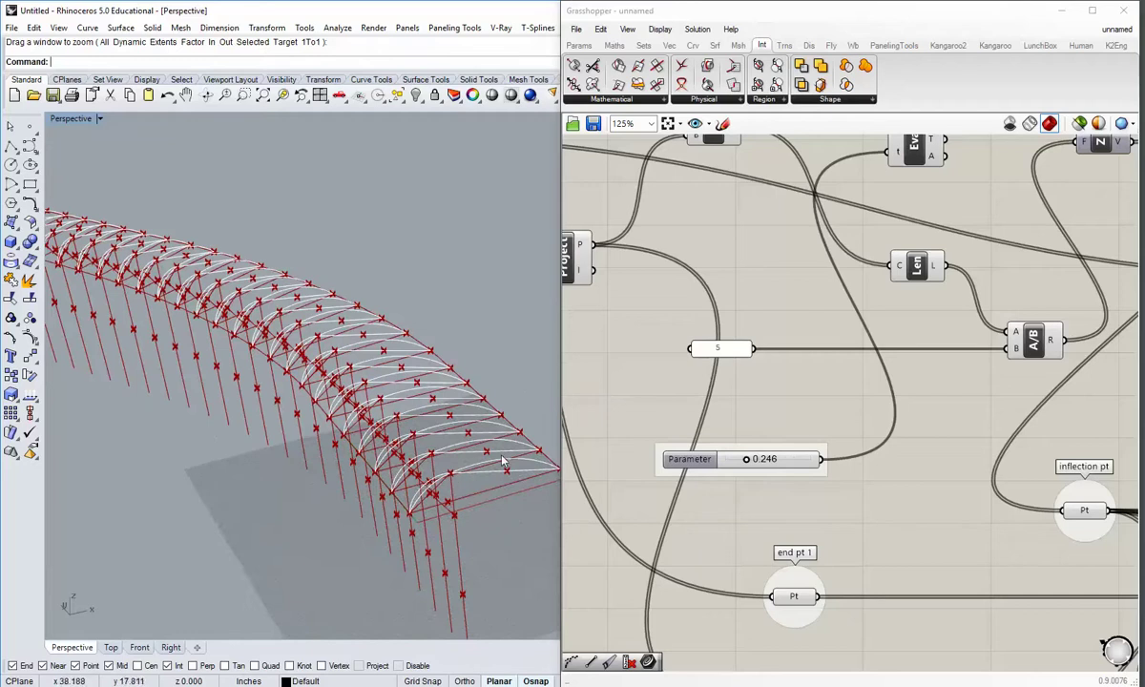
right_click_drag(504, 462, 135, 353)
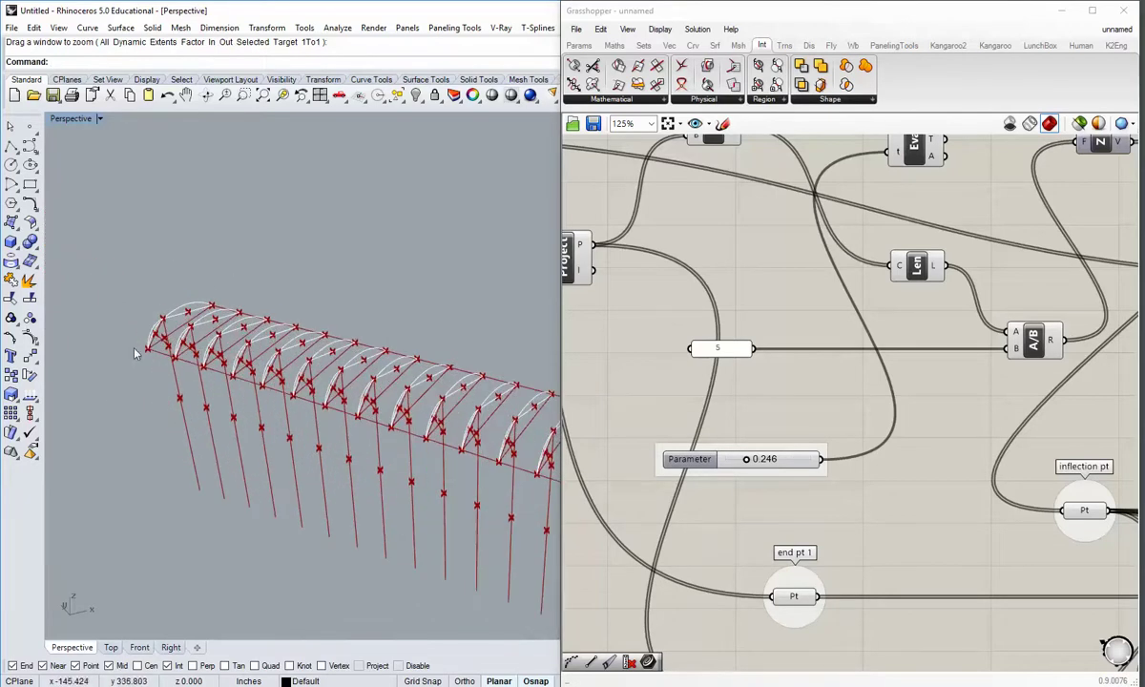
right_click_drag(225, 265, 588, 459)
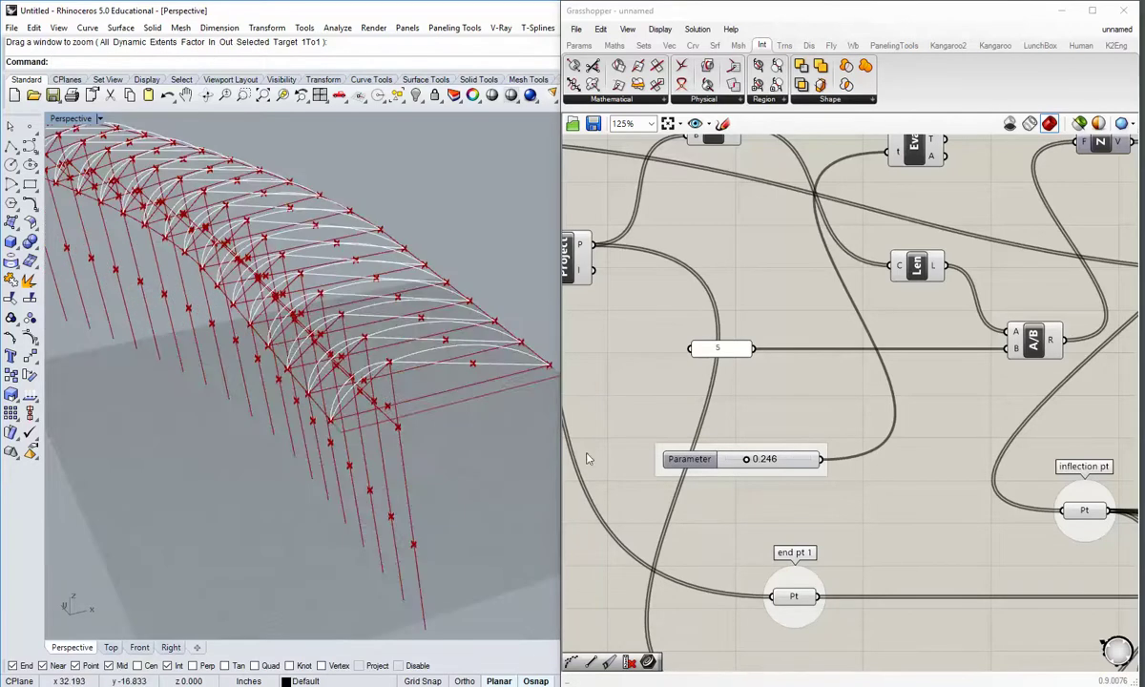
right_click_drag(739, 501, 785, 512)
left_click_drag(777, 478, 749, 426)
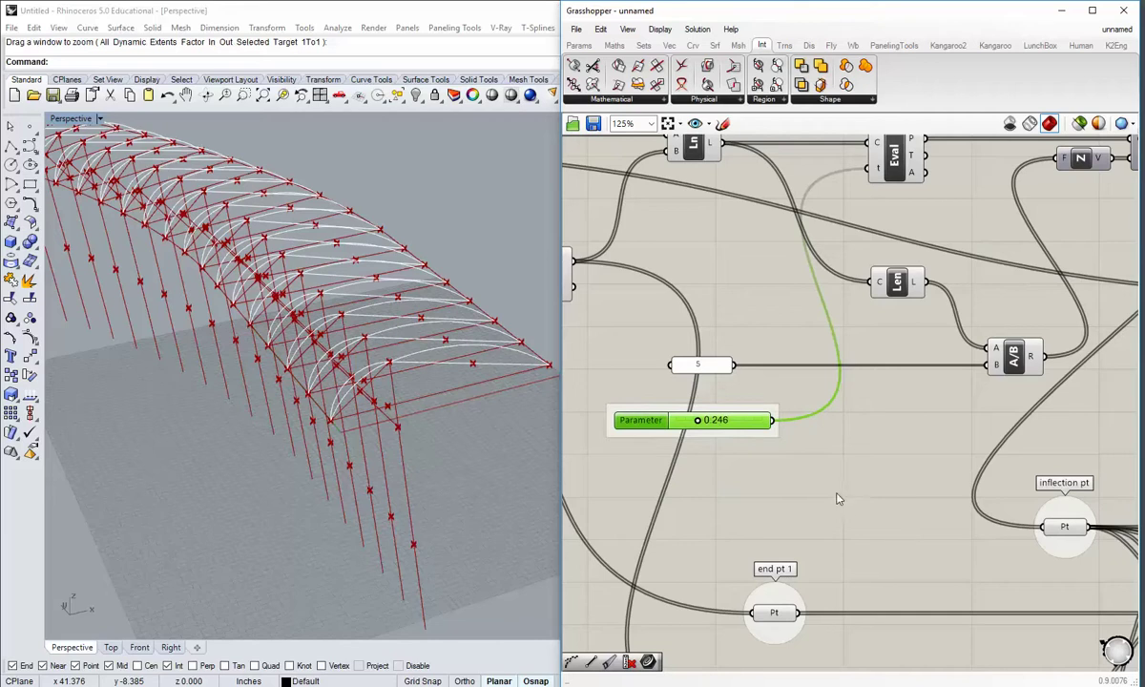
scroll(808, 496, "down", 1)
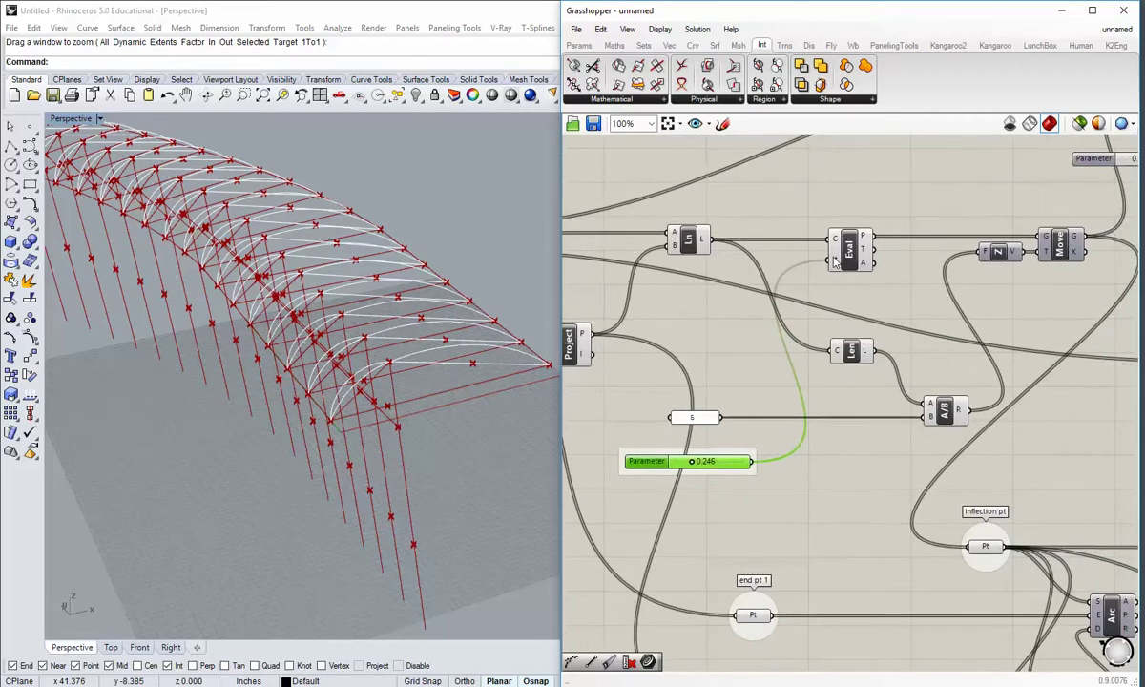
mouse_move(836, 245)
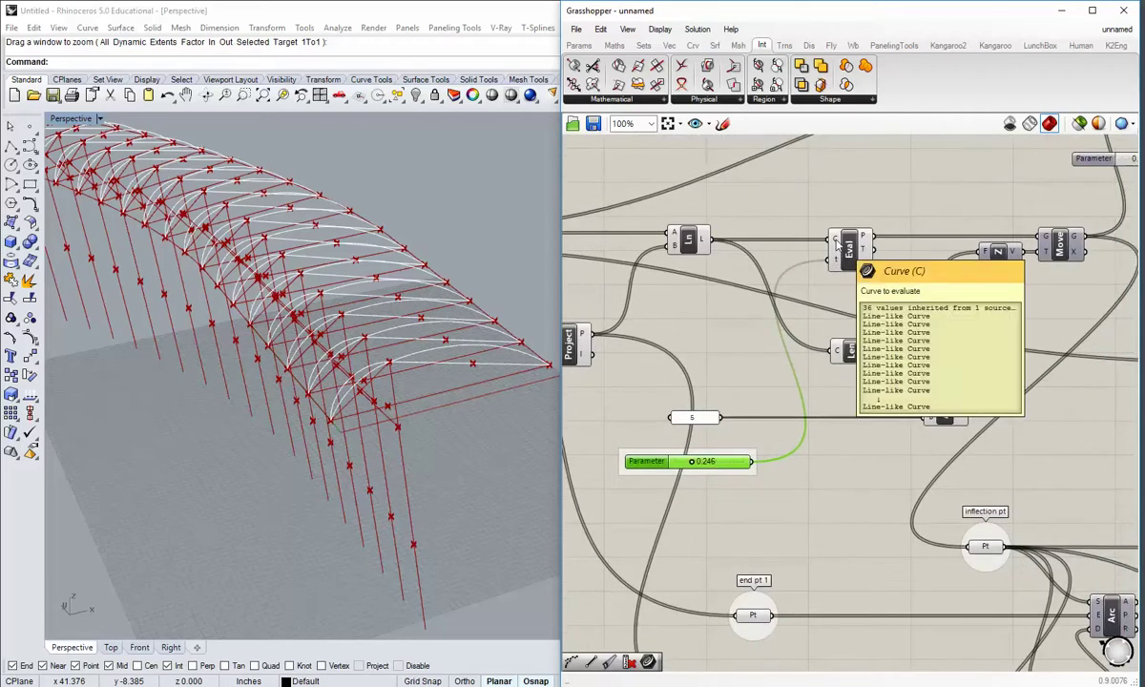
left_click(805, 506)
right_click_drag(805, 509, 795, 407)
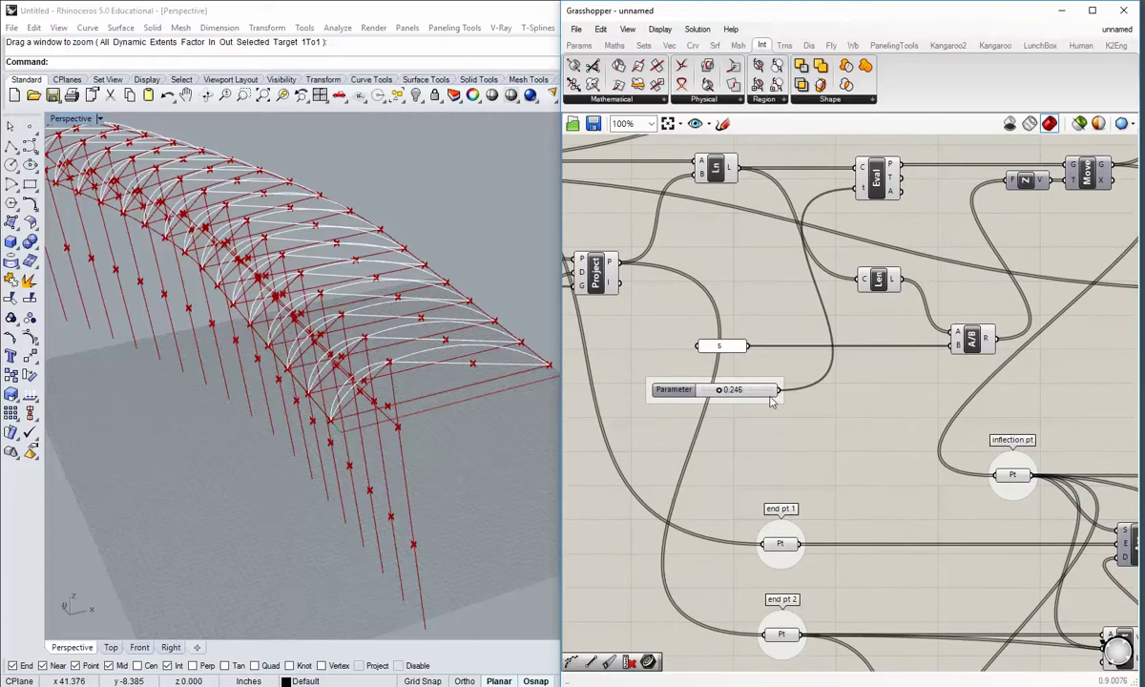
- Add a Range component beneath the Parameter slider, above the end pt 1 parameter
left_click(644, 46)
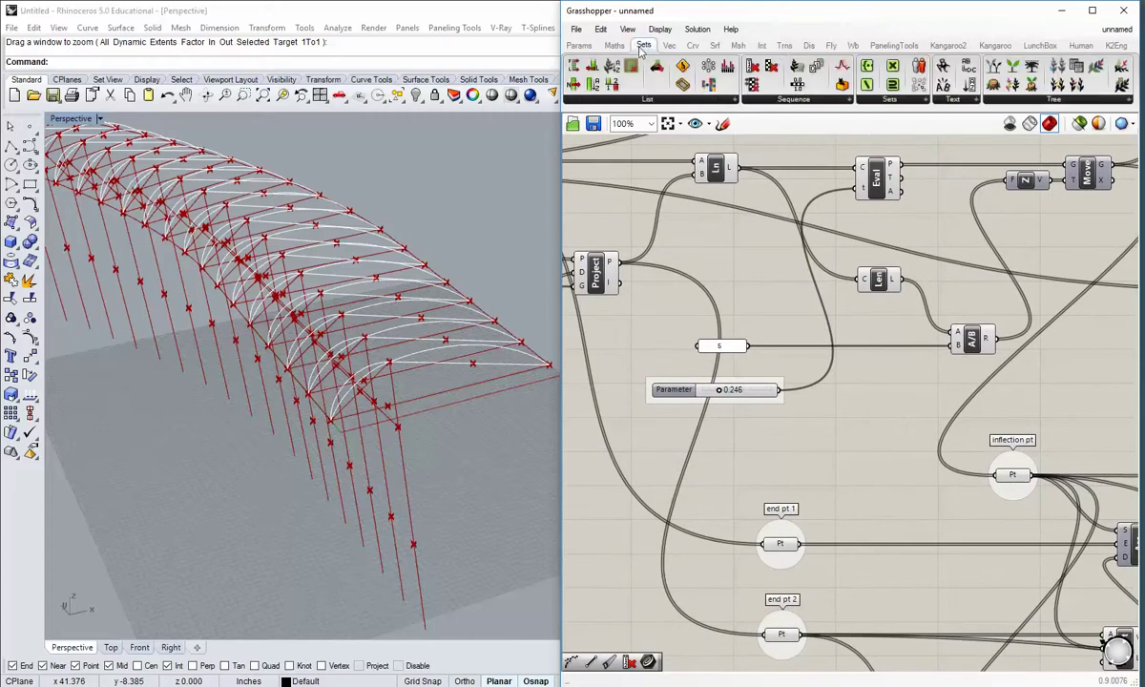
left_click(782, 100)
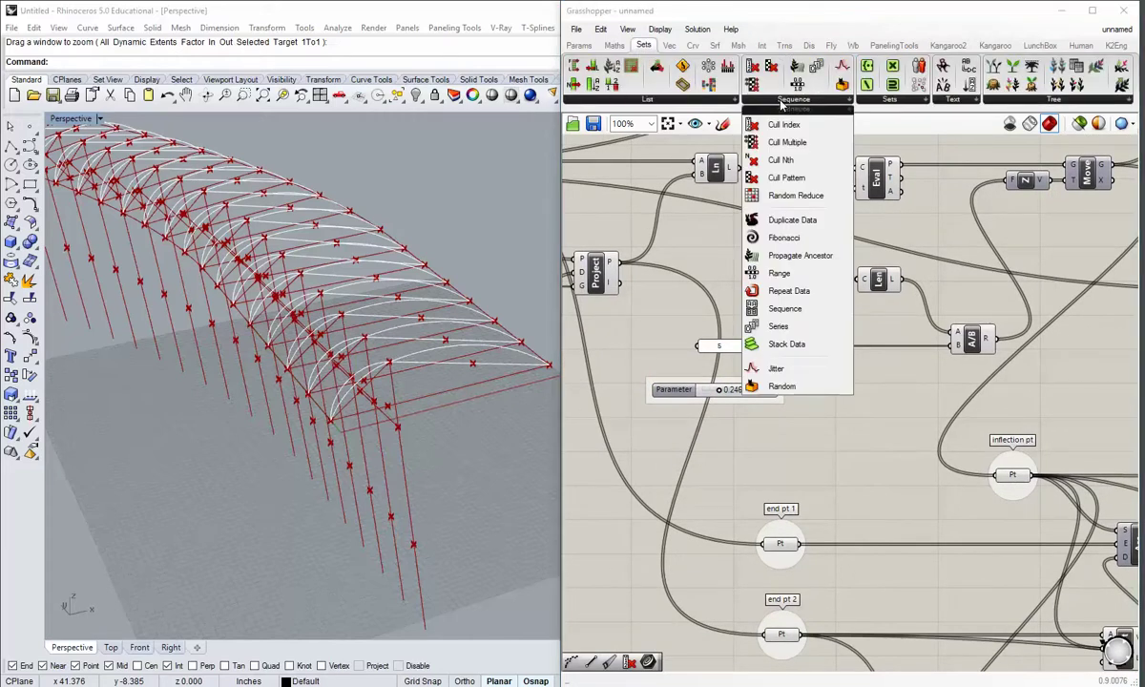
left_click(792, 273)
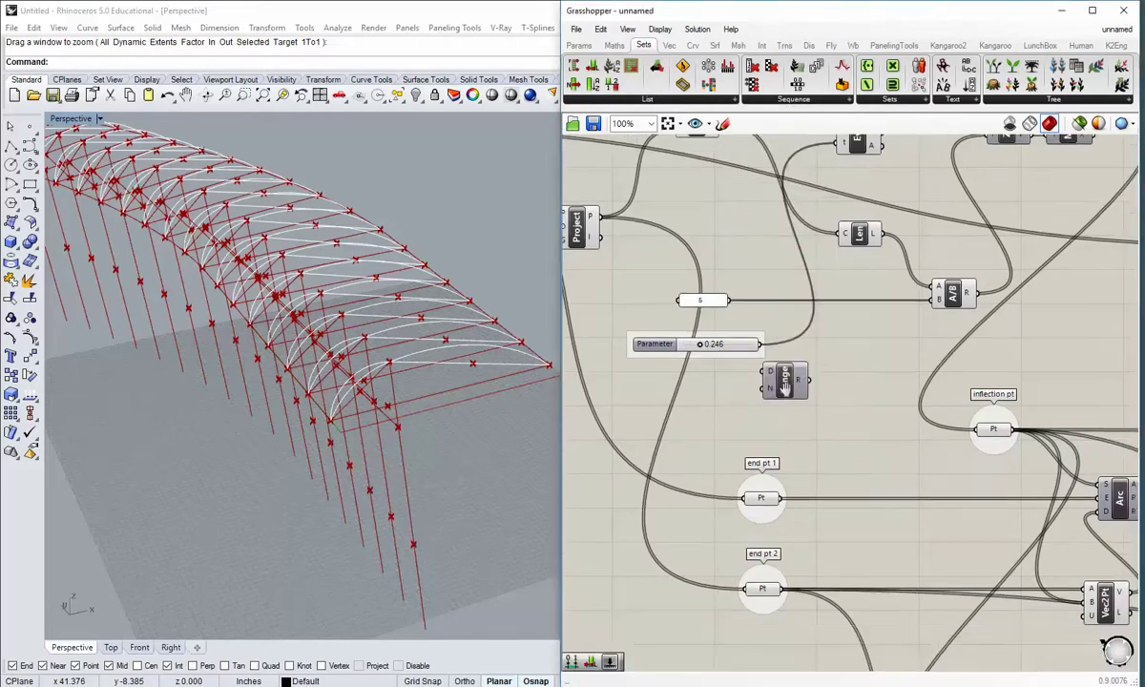
left_click(781, 417)
- Add a Construct Domain component beside Range and feed its domain into Range's D input
left_click(579, 45)
left_click(614, 45)
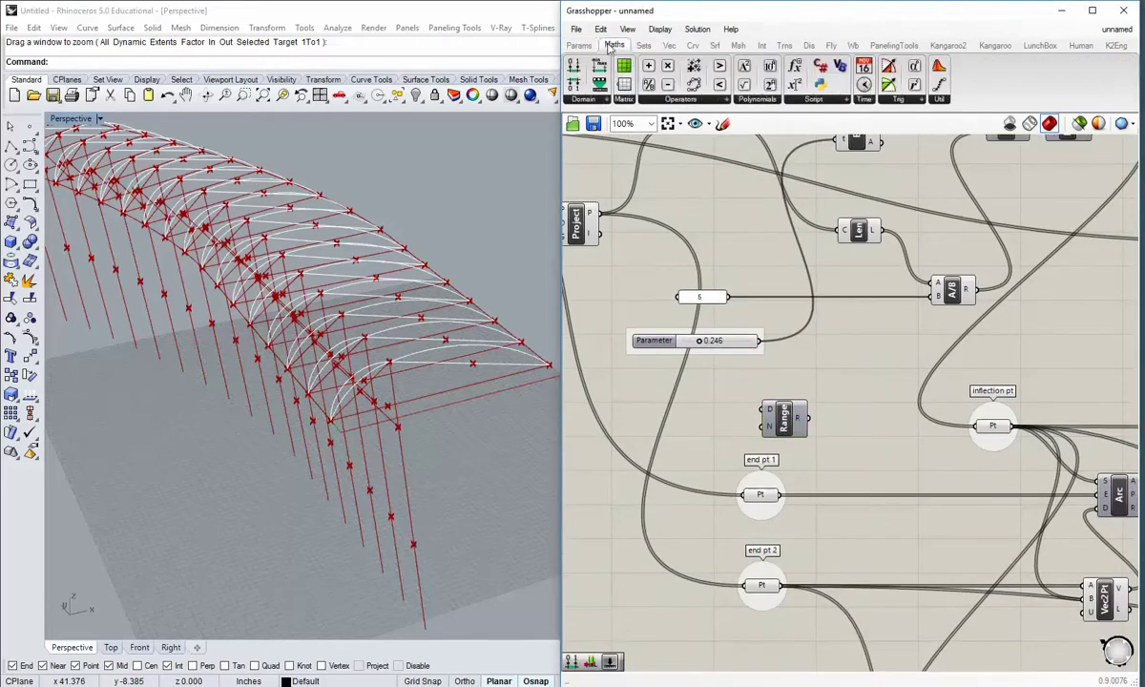
left_click(575, 67)
left_click(707, 394)
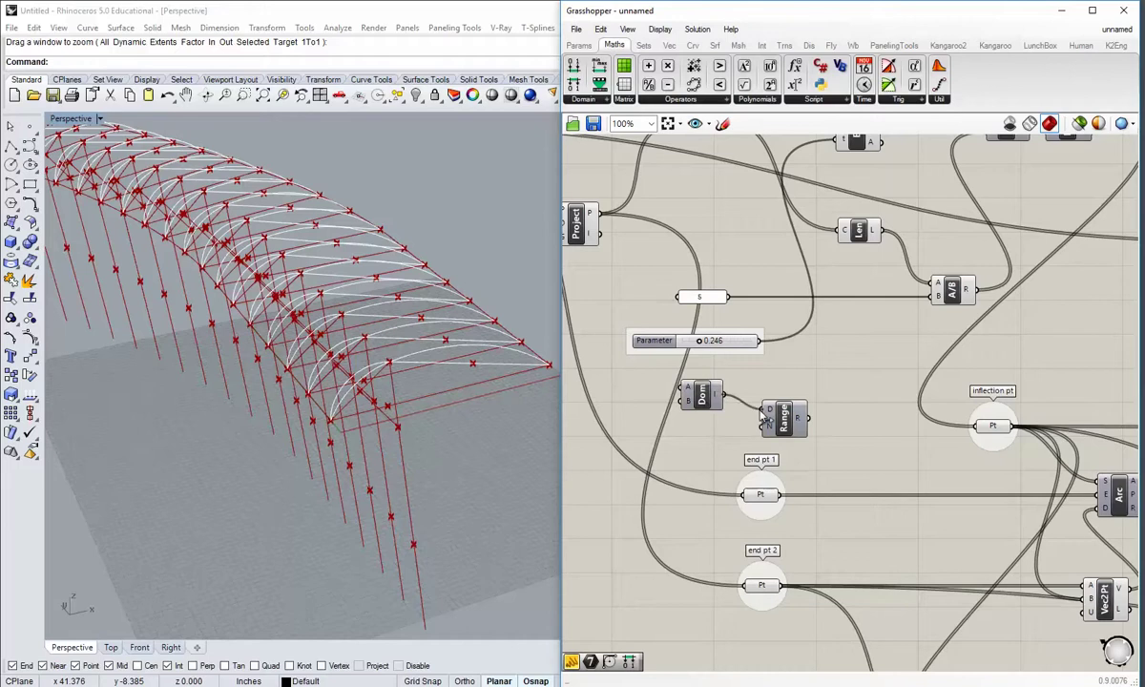
left_click_drag(702, 402, 711, 418)
- Add a List Length component that counts the Line component's output and feed the length into Range's N input
right_click_drag(799, 376, 827, 462)
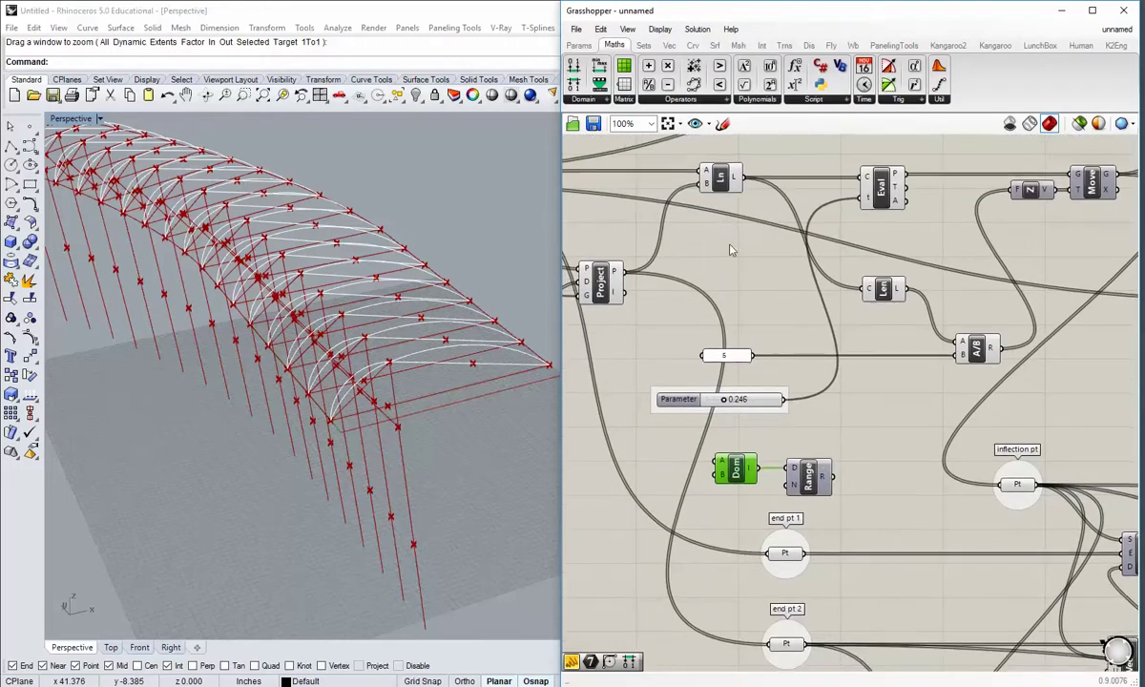
right_click_drag(814, 192, 790, 199)
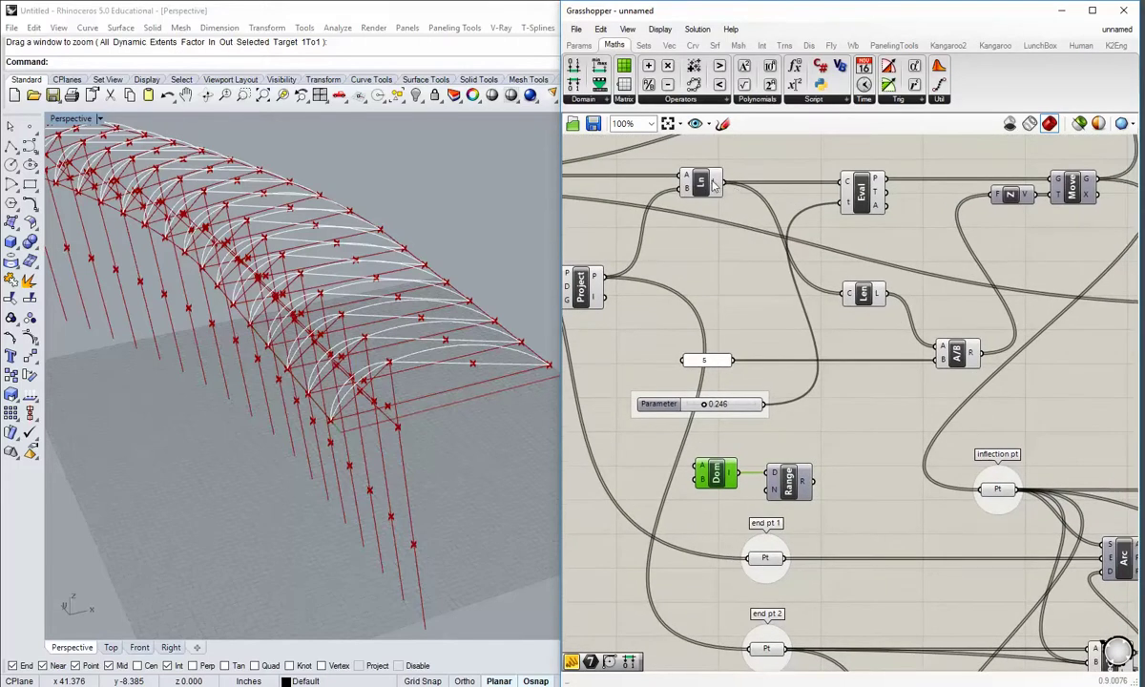
right_click_drag(713, 181, 703, 168)
left_click(645, 46)
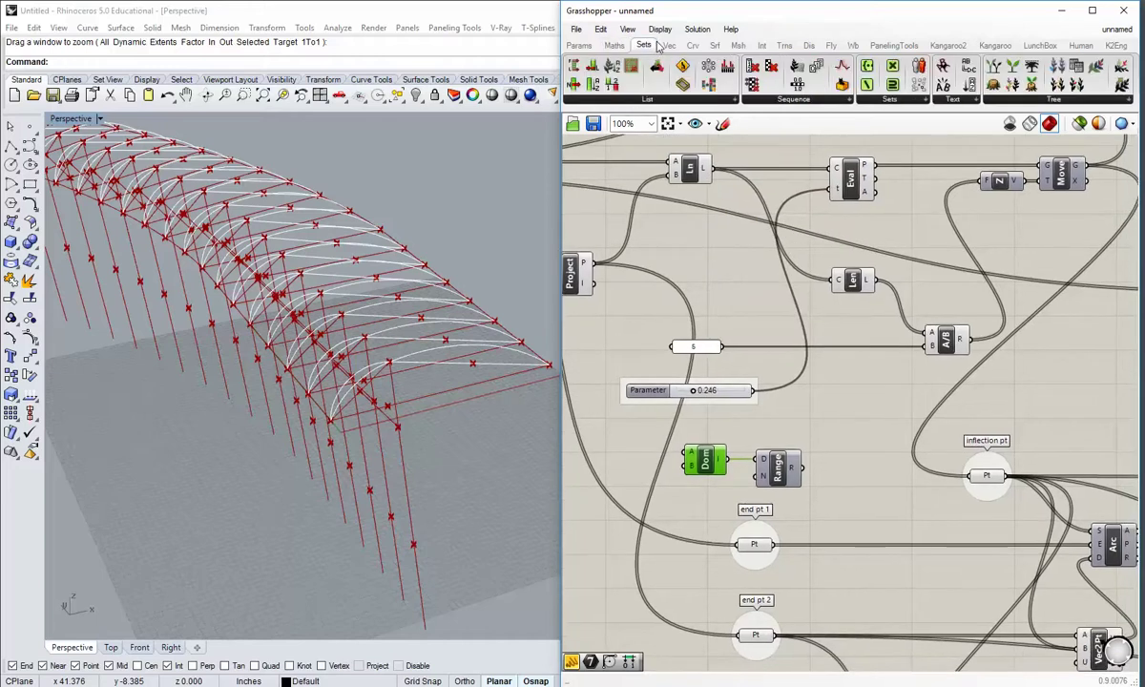
left_click_drag(593, 69, 763, 295)
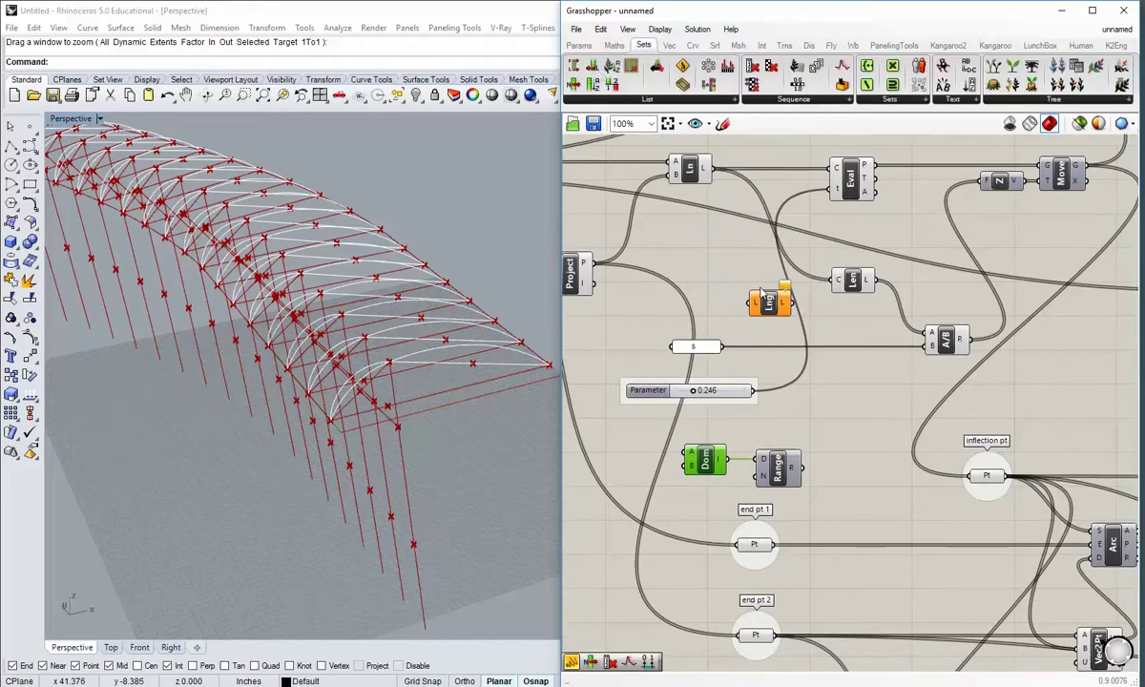
left_click_drag(711, 168, 752, 303)
mouse_move(769, 304)
left_mouse_down()
mouse_move(757, 404)
mouse_move(634, 504)
mouse_move(761, 477)
left_mouse_up()
left_click_drag(670, 498, 638, 480)
left_click(718, 481)
right_click_drag(719, 481, 790, 435)
scroll(775, 382, "up", 1)
right_click_drag(775, 381, 841, 362)
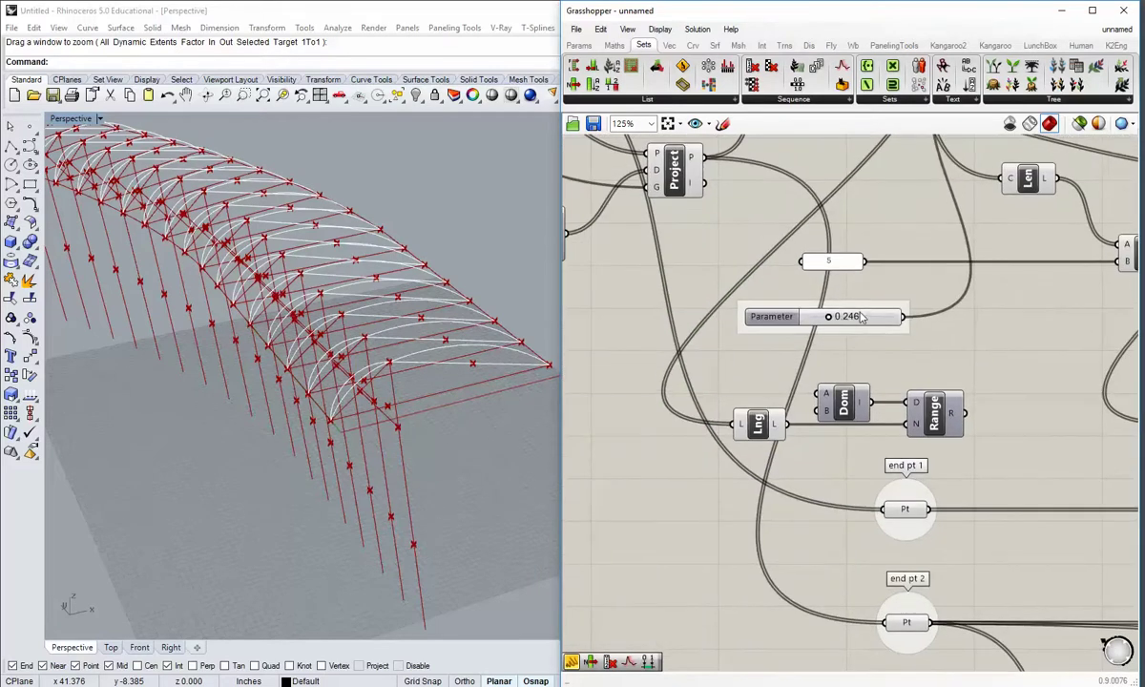
- Duplicate the 0.246 Parameter slider and connect the copy to Construct Domain's A input
left_click(863, 315)
key("ctrl+c")
key("ctrl+v")
left_click_drag(877, 326, 698, 397)
left_click(728, 417)
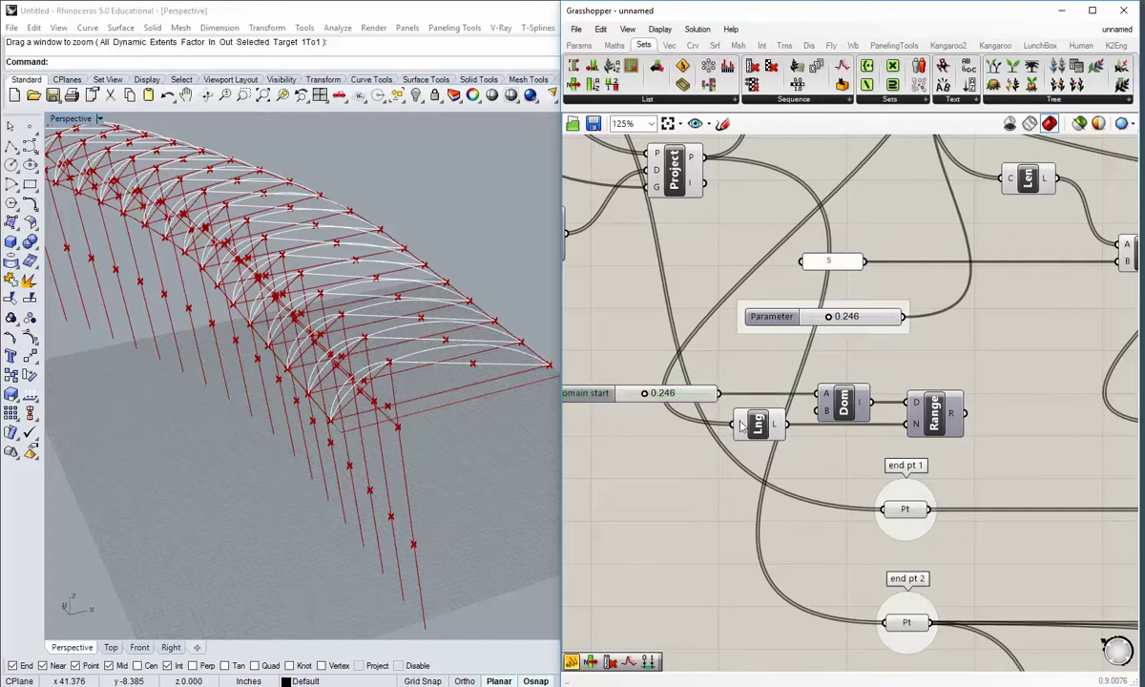
- Feed the copied slider into Construct Domain's B input as well and give that input the expression 1-x
right_click_drag(732, 418, 719, 386)
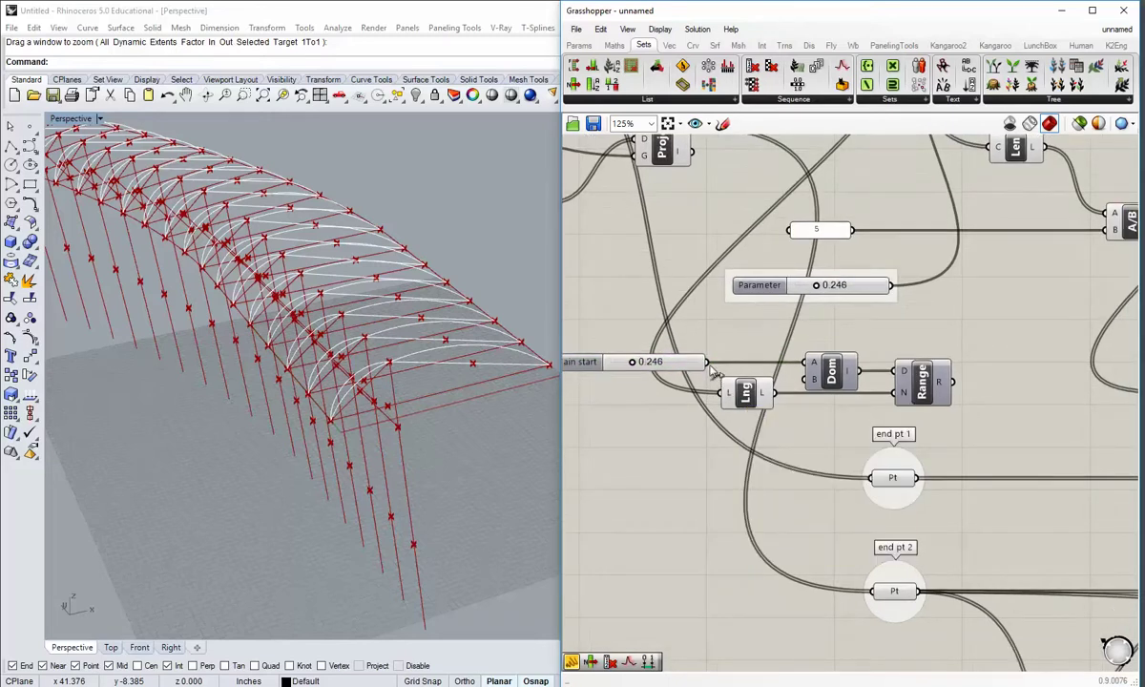
left_click_drag(710, 370, 789, 377)
right_click(816, 382)
mouse_move(861, 520)
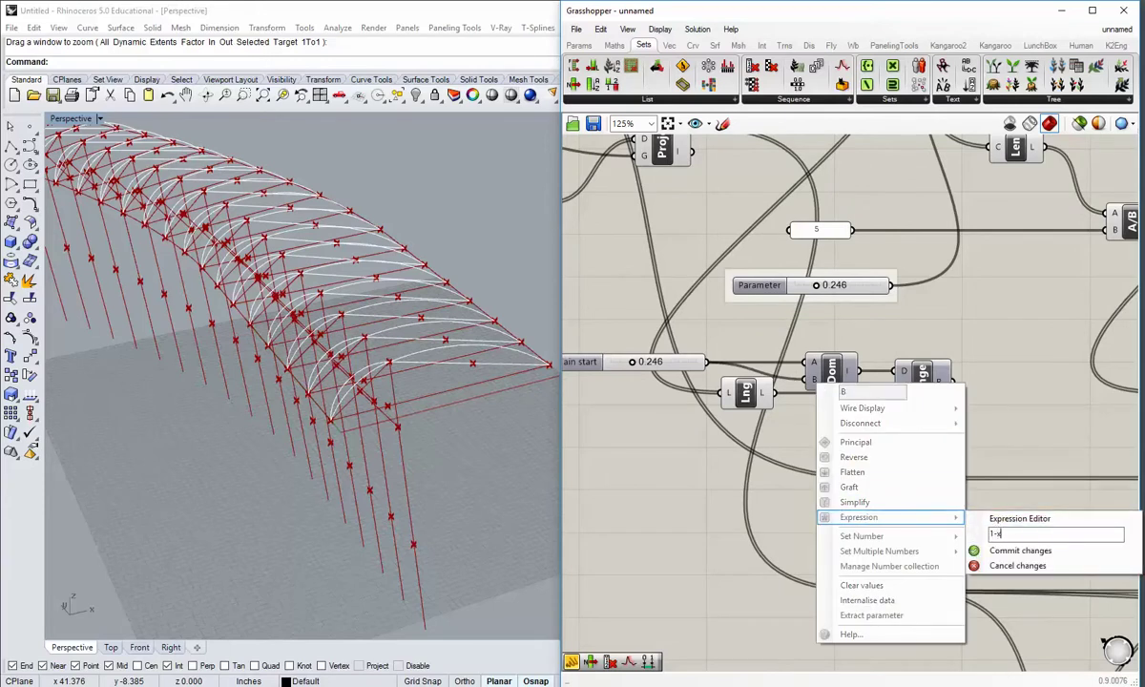
left_click(993, 551)
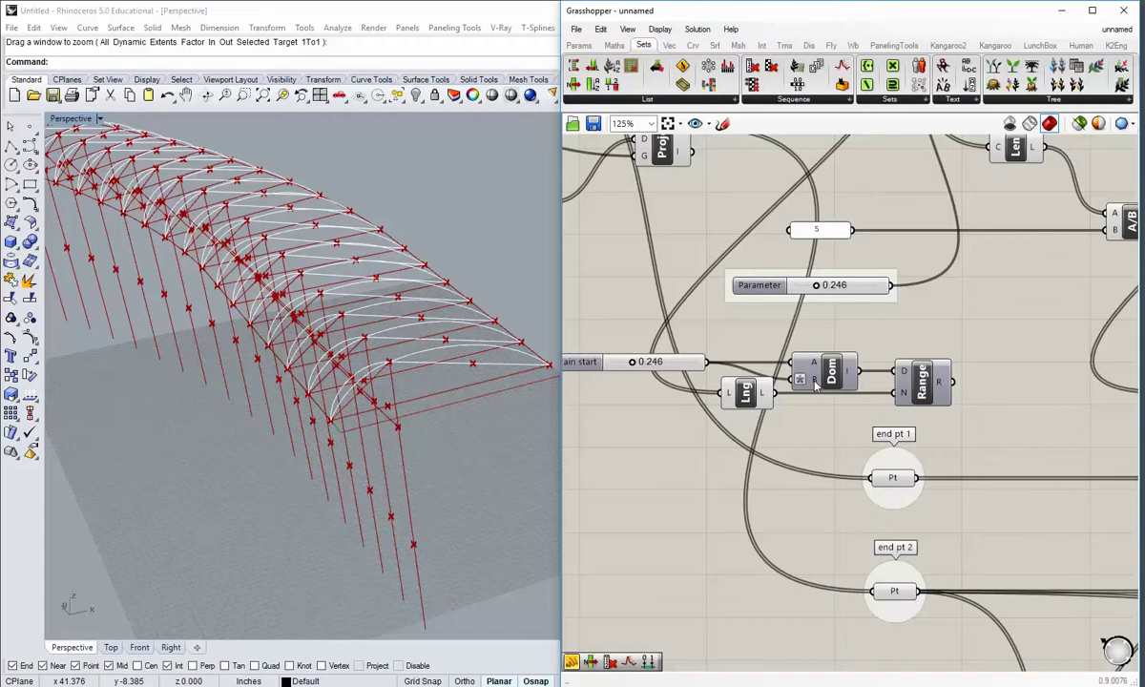
- Give Range's N input the expression x-1 and feed the range into Evaluate Curve's t input in place of the Parameter slider
left_click_drag(752, 394, 741, 394)
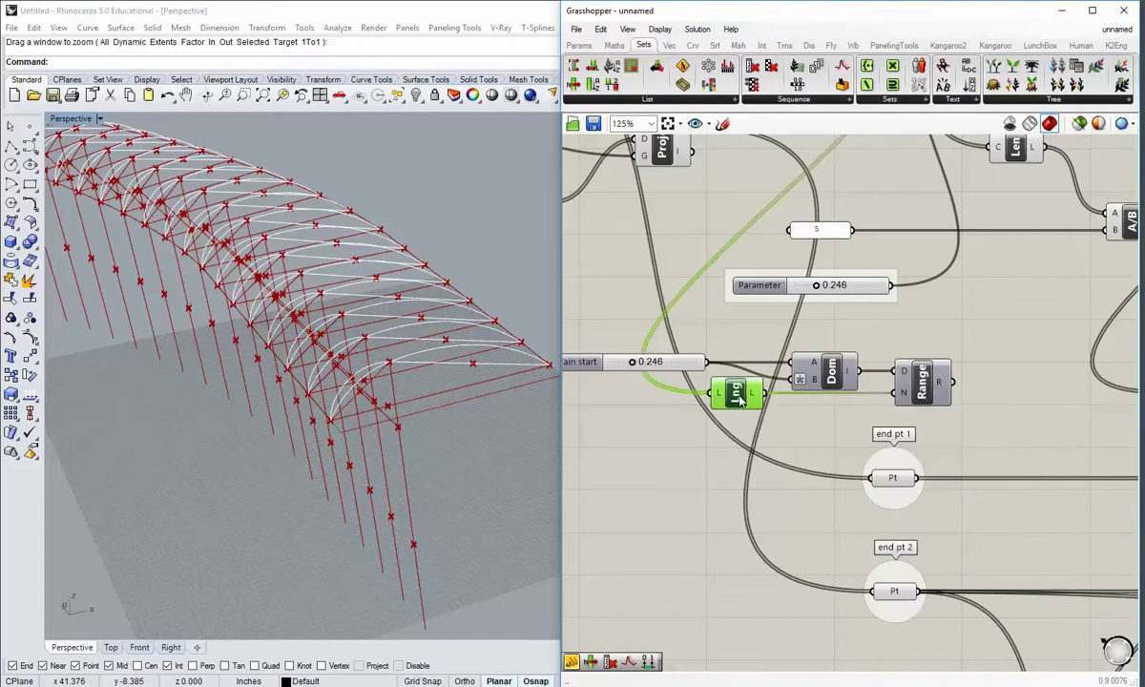
right_click(903, 397)
mouse_move(956, 531)
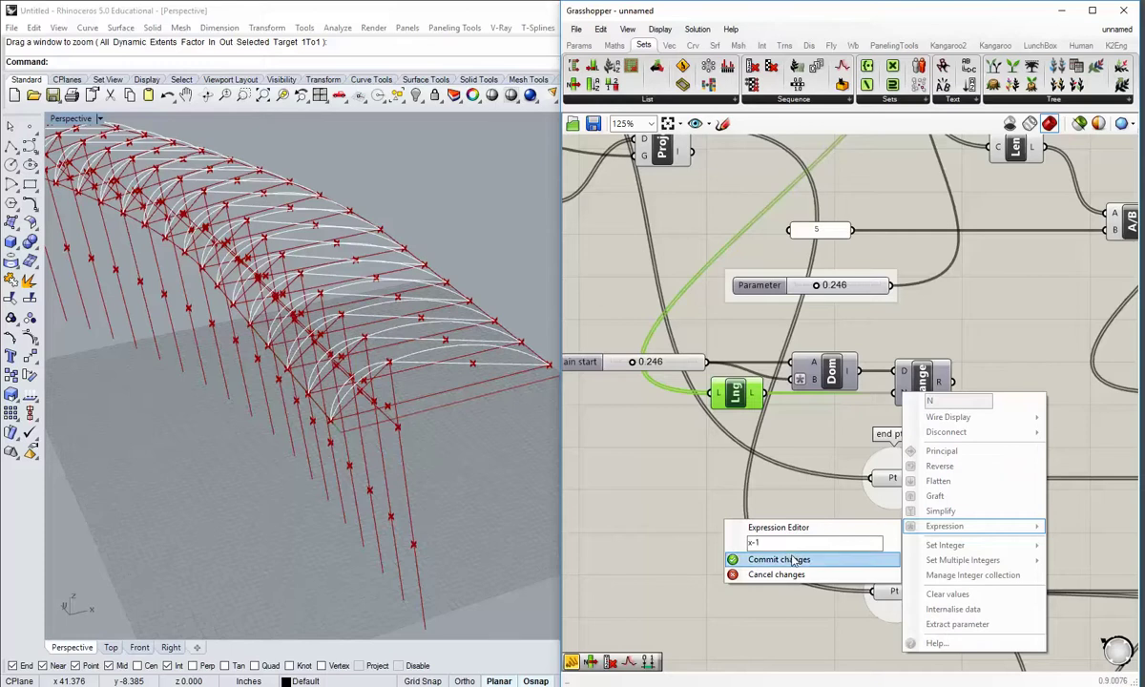
left_click(795, 561)
scroll(859, 397, "down", 2)
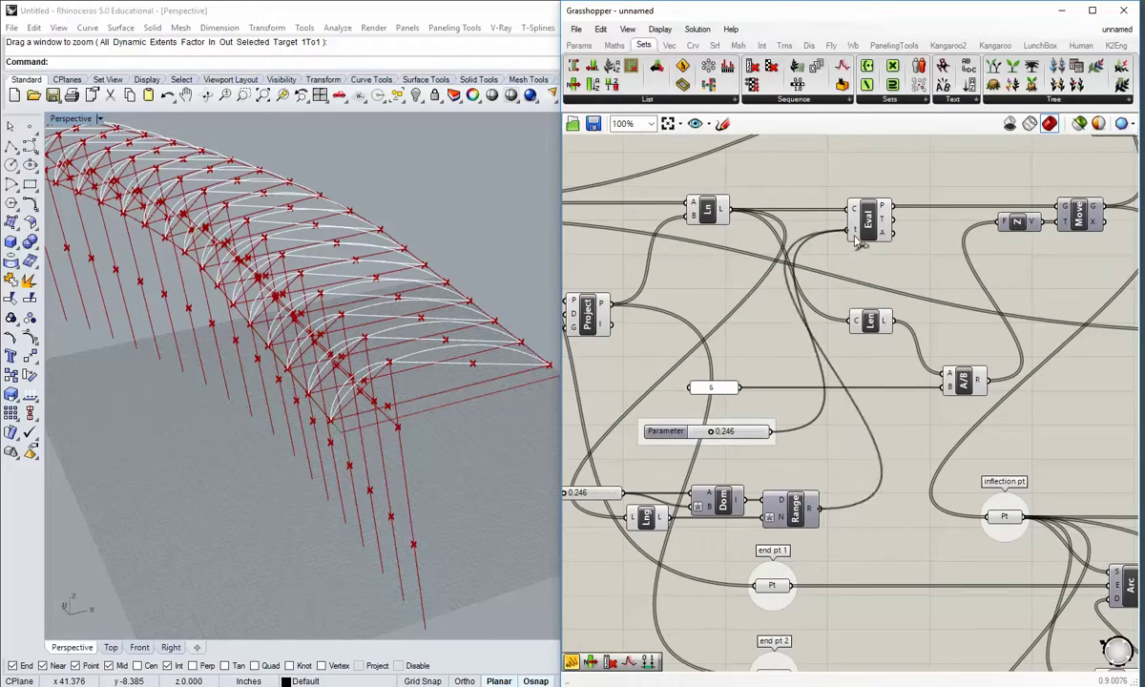
left_click_drag(855, 238, 849, 233)
- Examine in the Perspective view how the inflection points and arcs shift from profile to profile along the roof
right_click_drag(368, 412, 375, 330)
scroll(406, 434, "down", 8)
scroll(294, 364, "up", 6)
right_click_drag(219, 379, 292, 380)
scroll(287, 417, "up", 2)
scroll(302, 420, "down", 6)
right_click_drag(408, 439, 250, 388)
right_click_drag(341, 252, 287, 330)
scroll(287, 331, "up", 4)
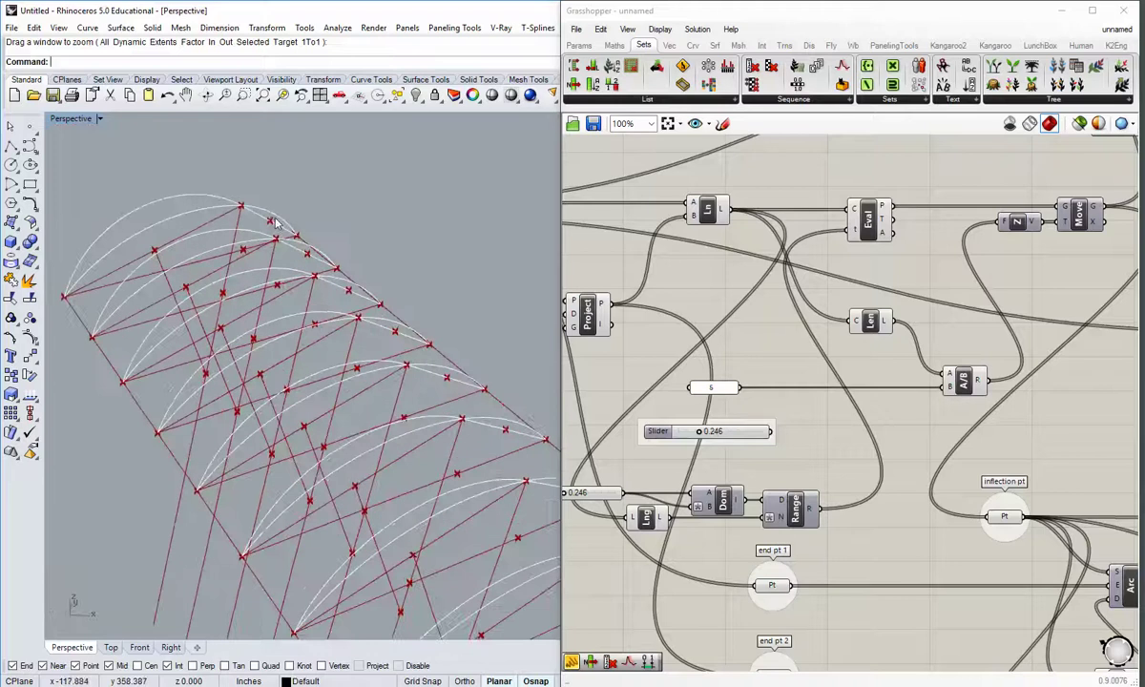
right_click_drag(271, 222, 372, 199)
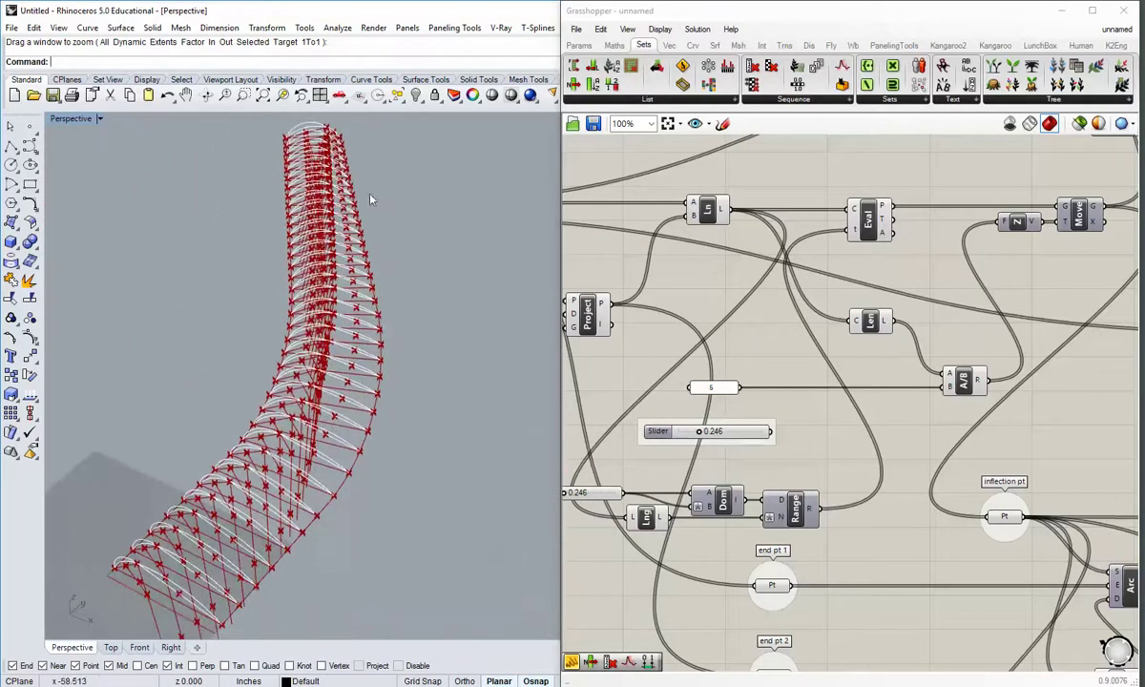
right_click_drag(281, 467, 325, 363)
scroll(351, 409, "up", 4)
scroll(339, 448, "down", 4)
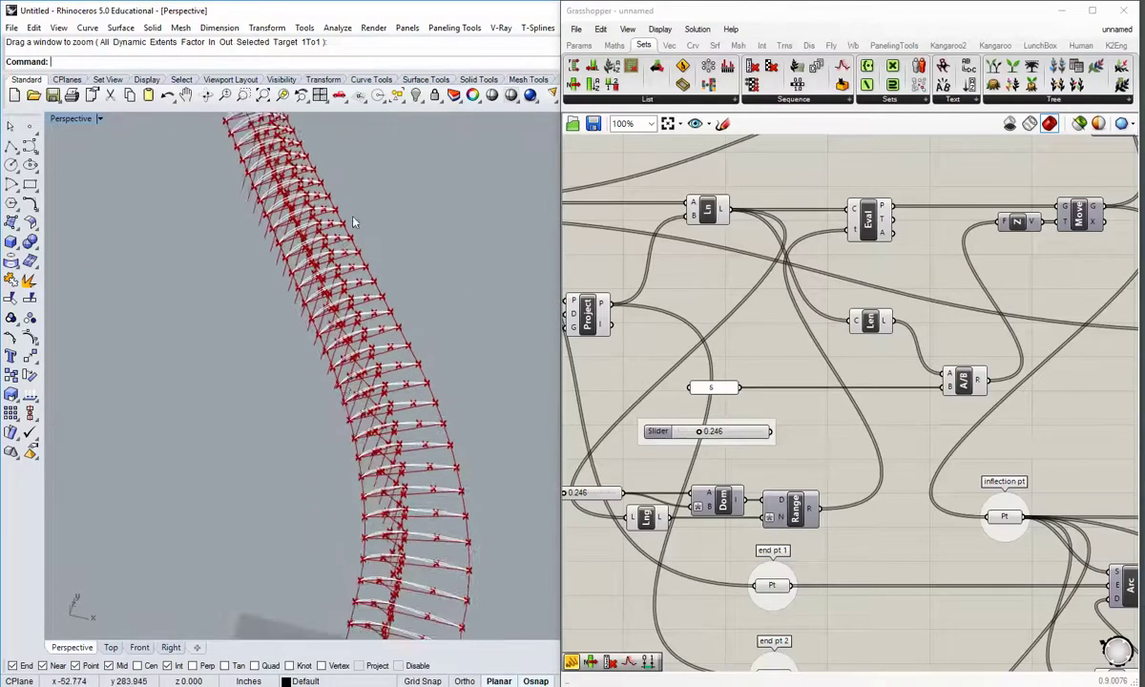
right_click_drag(333, 209, 371, 394, "shift")
scroll(308, 252, "up", 10)
scroll(269, 206, "down", 2)
right_click_drag(269, 211, 352, 201)
scroll(355, 215, "up", 3)
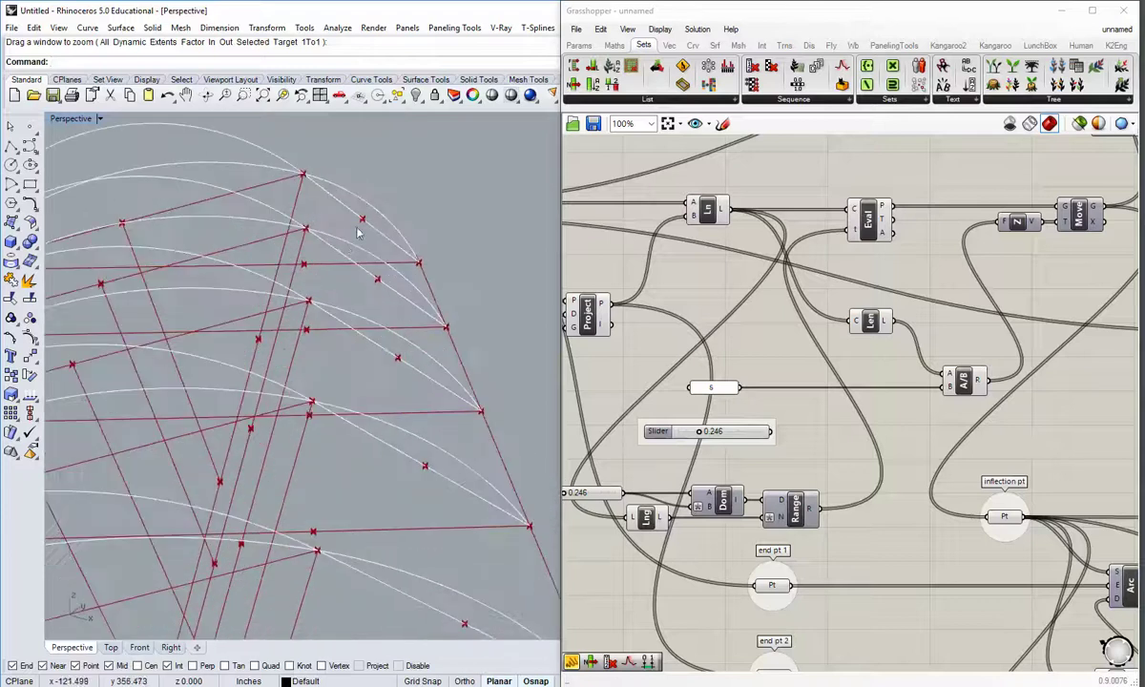
scroll(346, 250, "down", 3)
right_click_drag(348, 249, 325, 424)
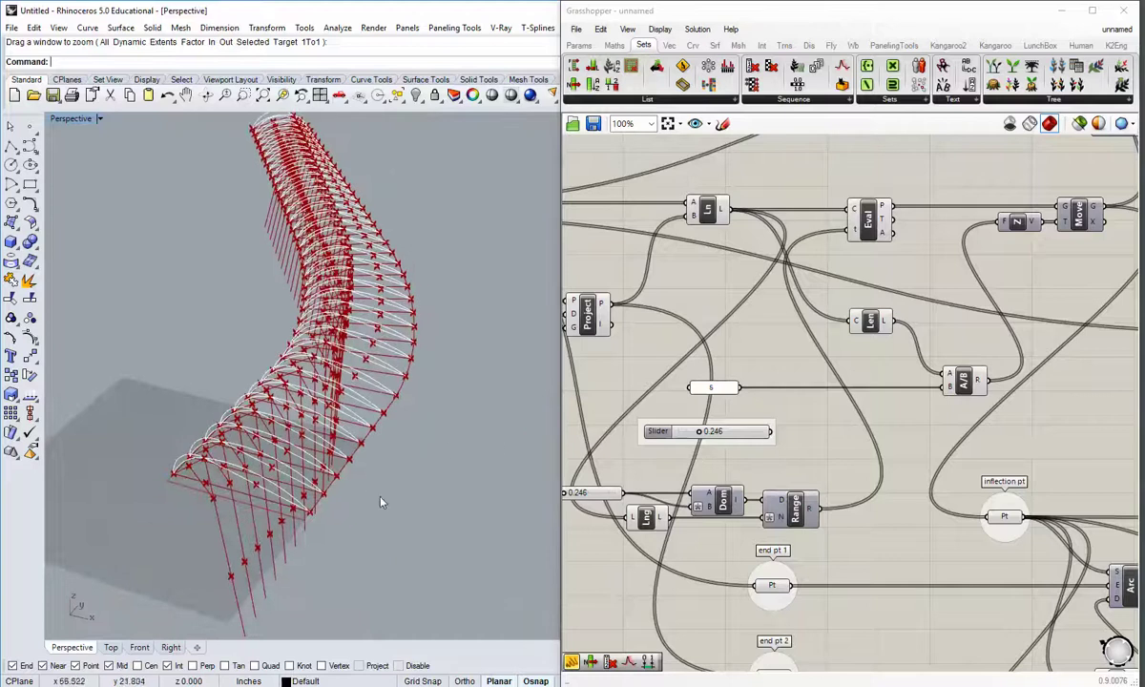
scroll(271, 317, "up", 3)
scroll(269, 317, "down", 2)
right_click_drag(269, 316, 382, 364)
- Try the Domain start slider at 0.162 and view the whole roof in Perspective
right_click_drag(733, 478, 874, 455)
scroll(782, 468, "up", 1)
right_click_drag(708, 496, 791, 492)
scroll(787, 487, "up", 1)
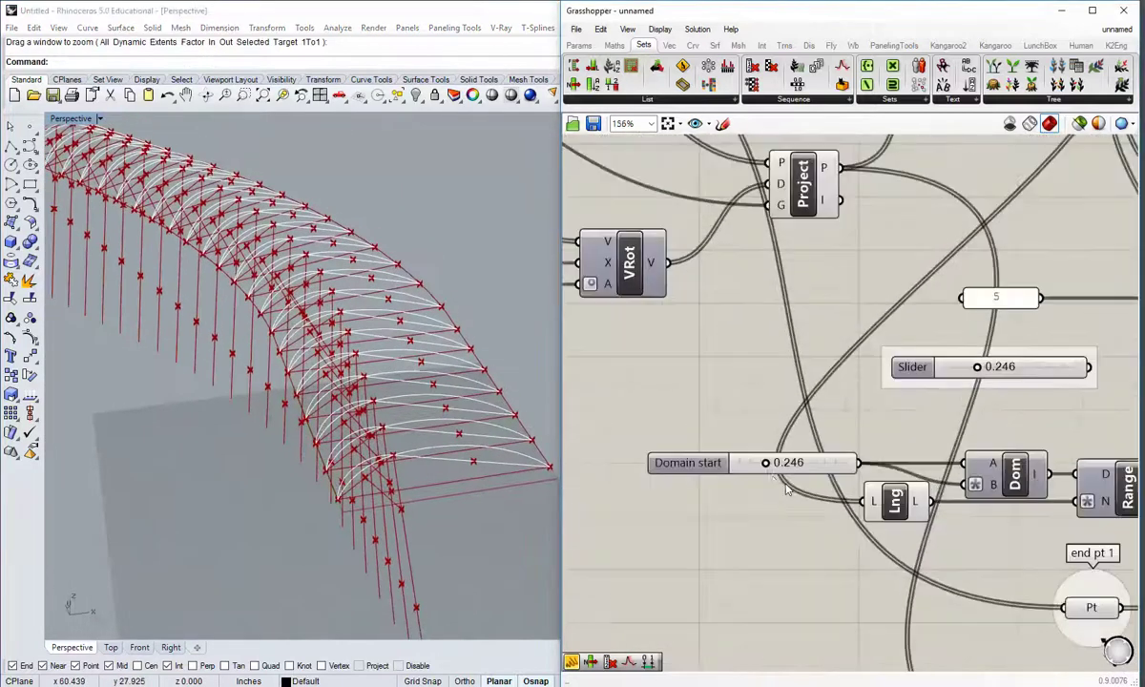
left_click_drag(767, 465, 750, 488)
scroll(396, 399, "down", 5)
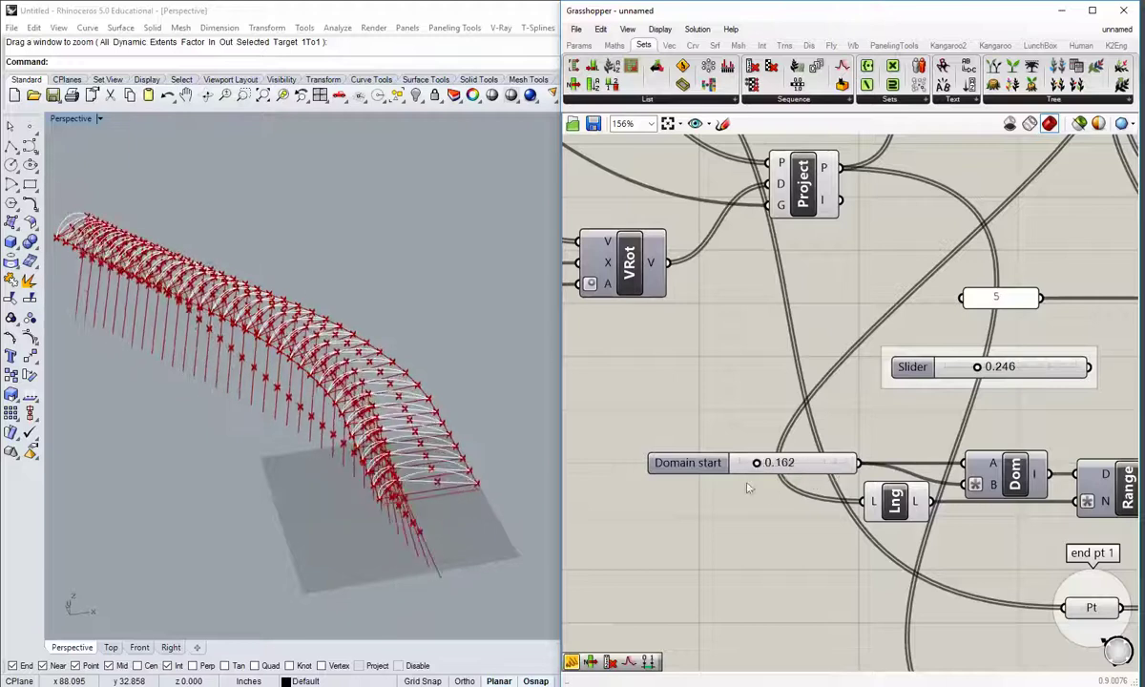
- Show the whole roof in a maximised Top view and raise the Domain start slider to 1.000
double_click(65, 122)
double_click(60, 119)
right_click_drag(306, 222, 310, 355)
scroll(304, 235, "down", 6)
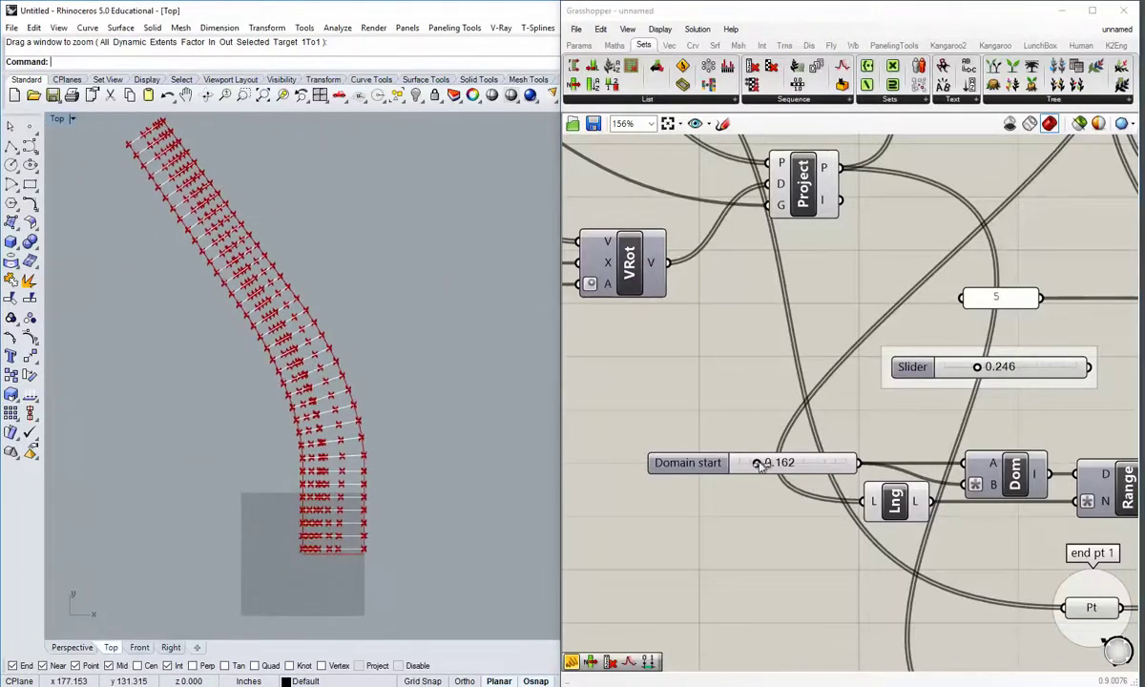
left_click_drag(760, 464, 781, 468)
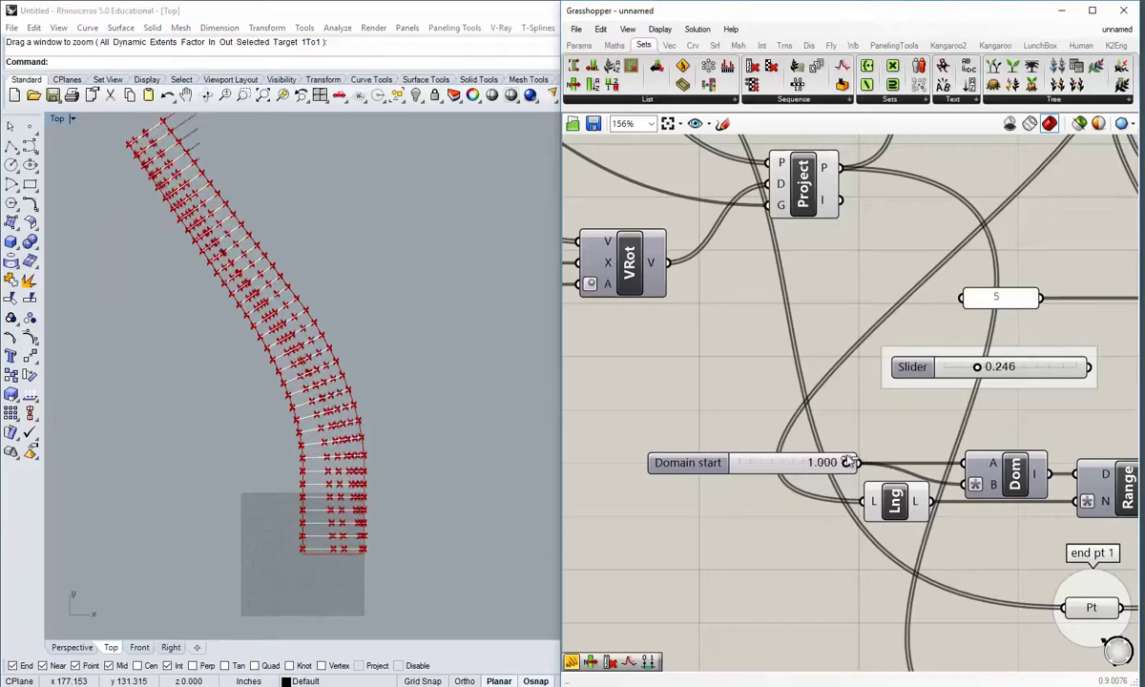